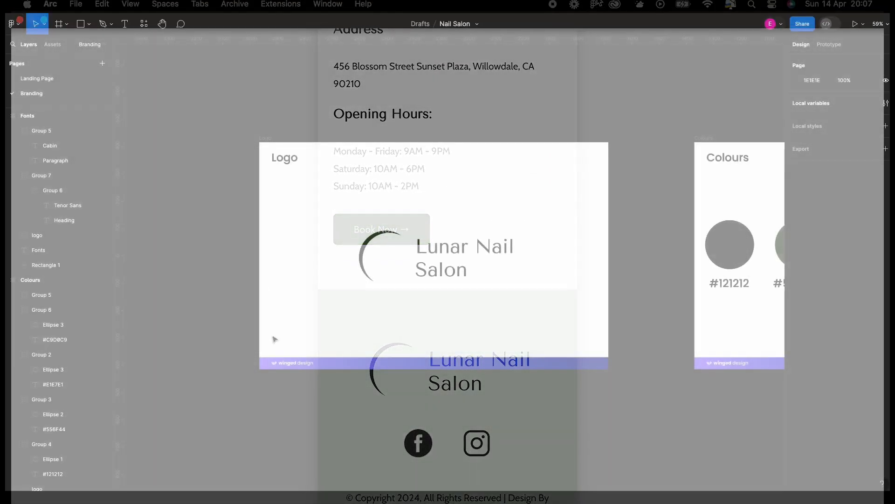
Examine the logo, colour palette and font boards on the Branding page of the Nail Salon file
scroll(368, 394, "right", 10)
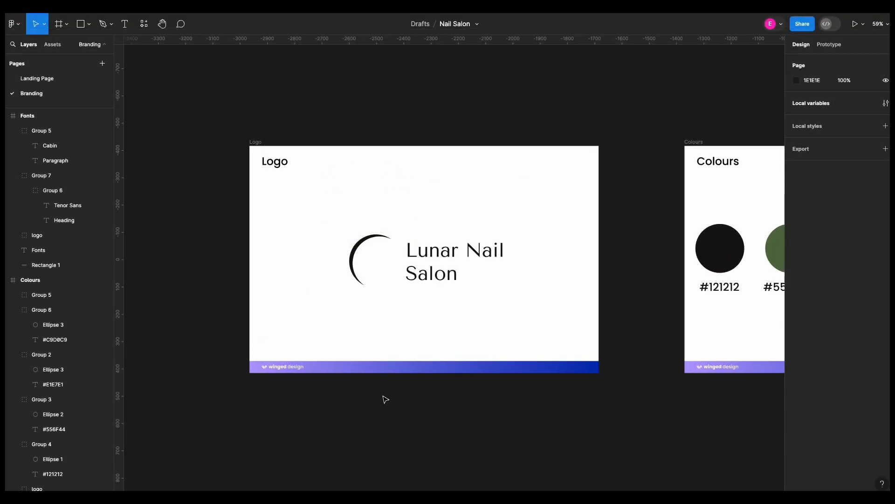
scroll(385, 400, "right", 5)
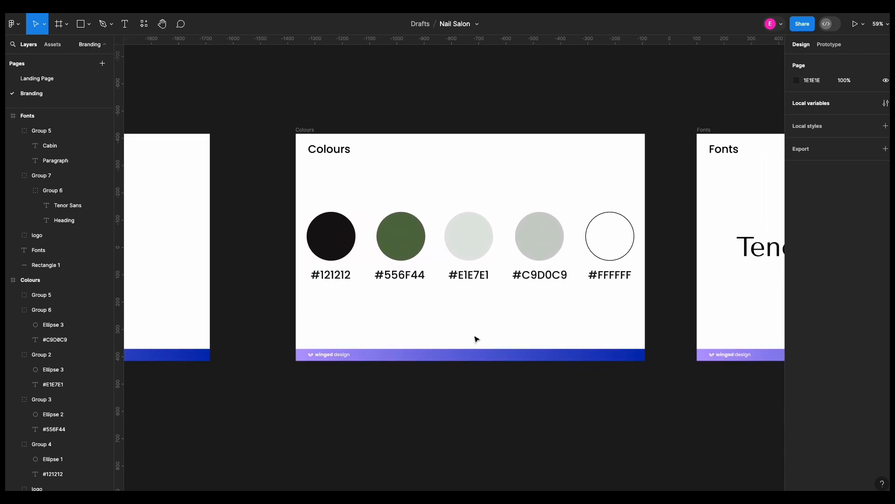
scroll(477, 340, "right", 15)
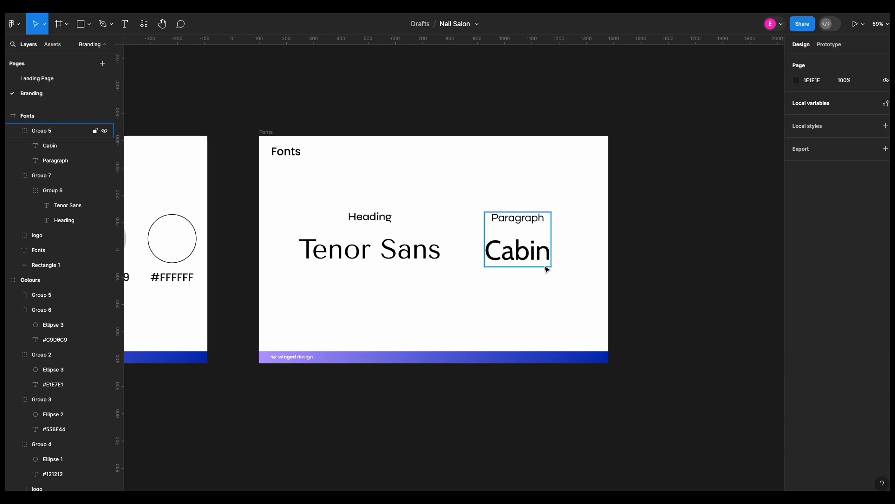
Open the Landing Page designs and examine the desktop and mobile layouts from the hero down to the footer
left_click(89, 80)
scroll(455, 218, "right", 2)
scroll(522, 214, "up", 5)
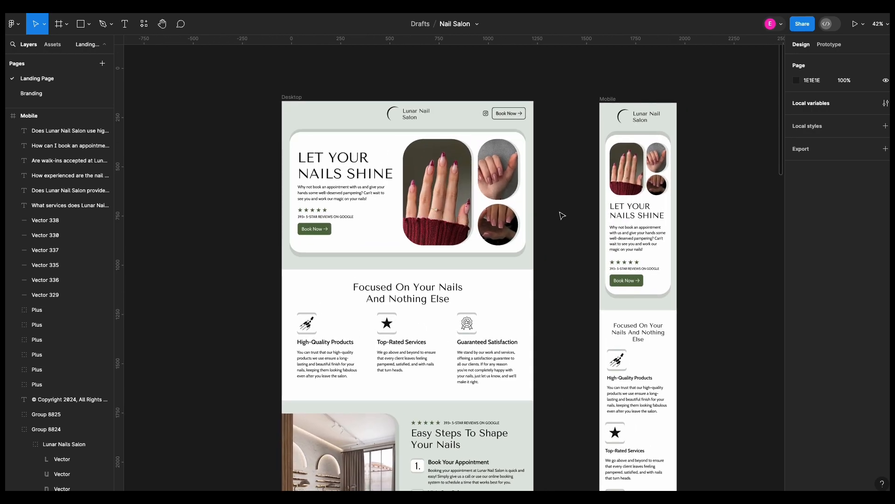
scroll(583, 304, "down", 5)
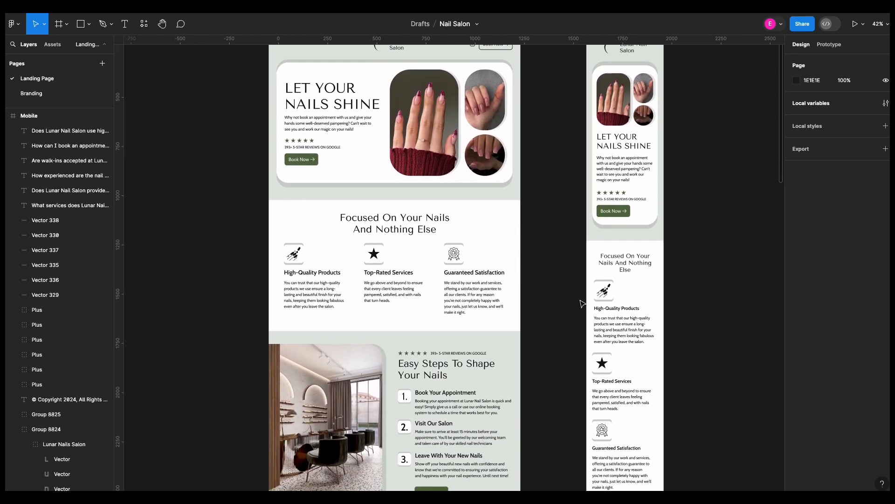
scroll(583, 303, "down", 10)
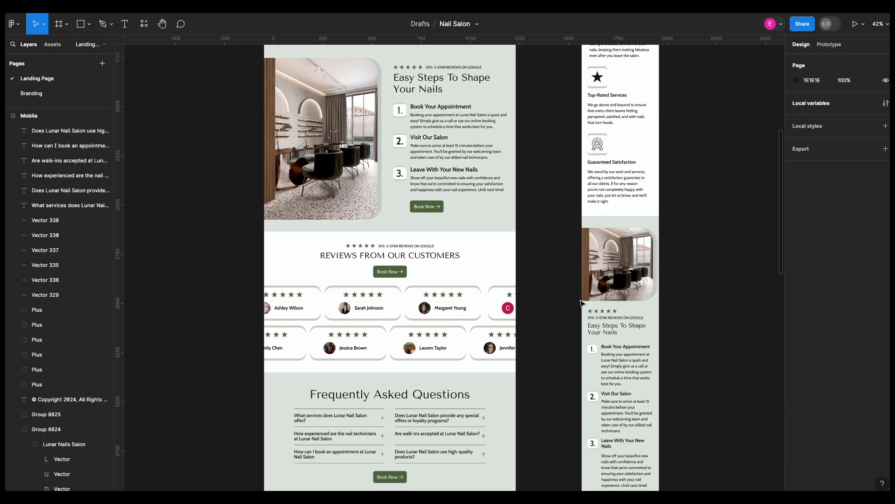
scroll(582, 303, "down", 10)
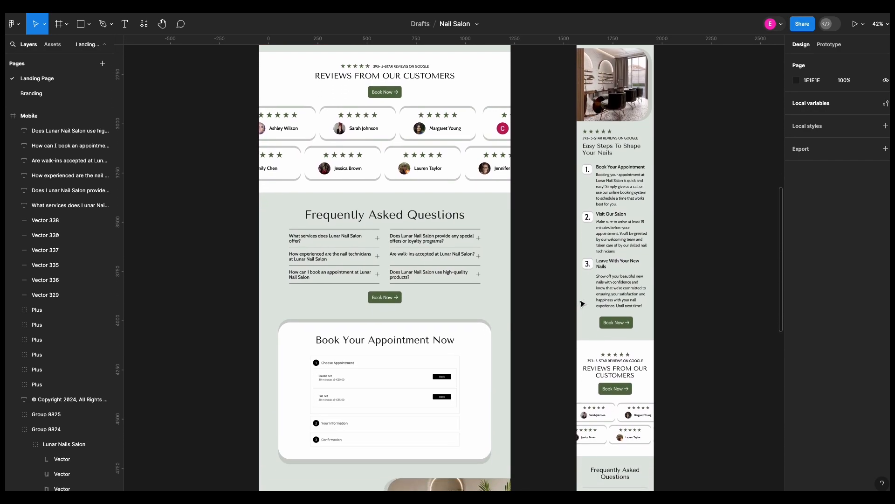
scroll(582, 304, "down", 10)
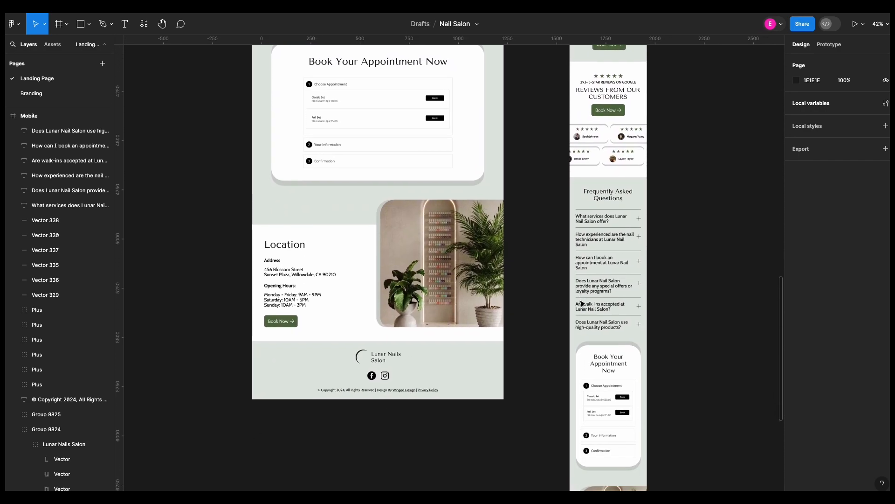
scroll(583, 304, "down", 10)
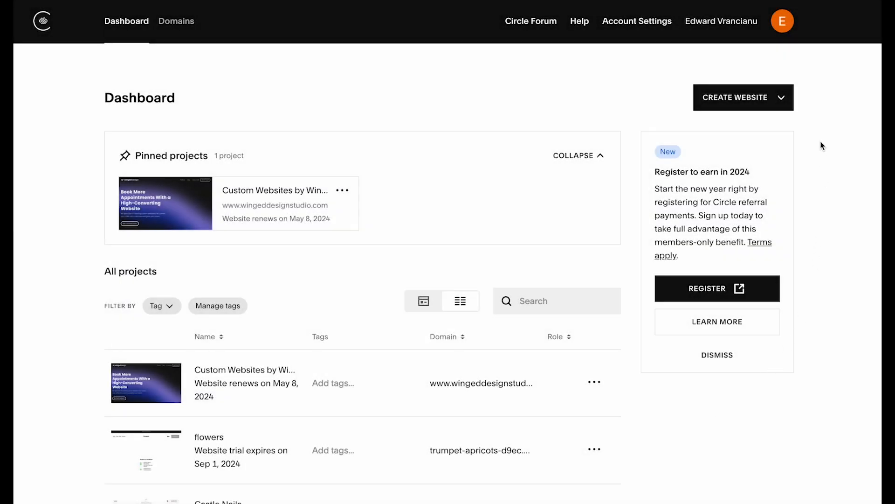
Switch to the Squarespace dashboard and create a new website from the blank template
left_click(743, 97)
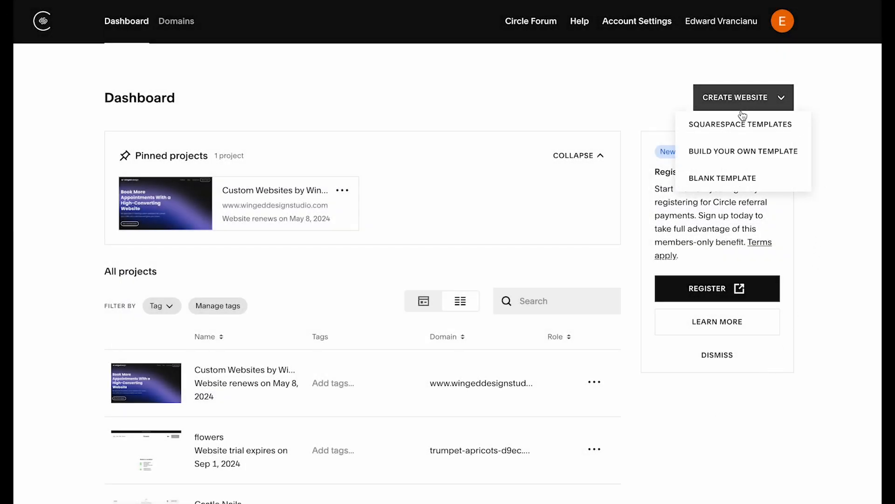
left_click(736, 179)
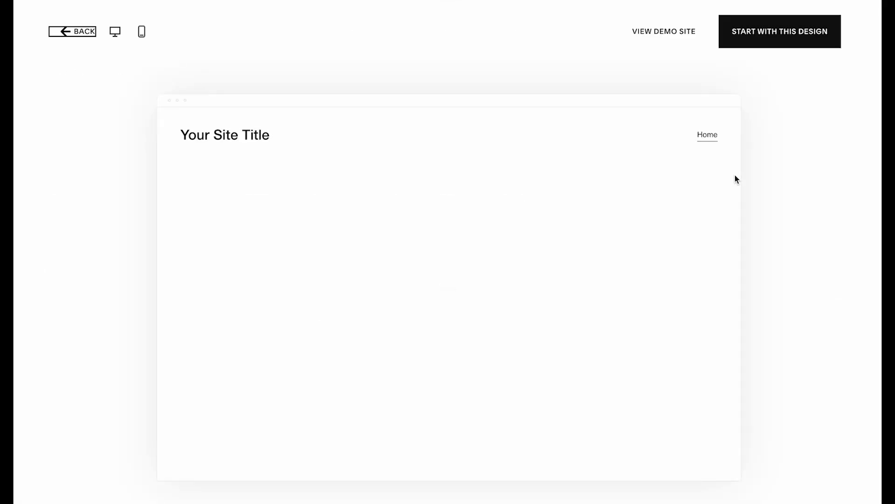
left_click(792, 46)
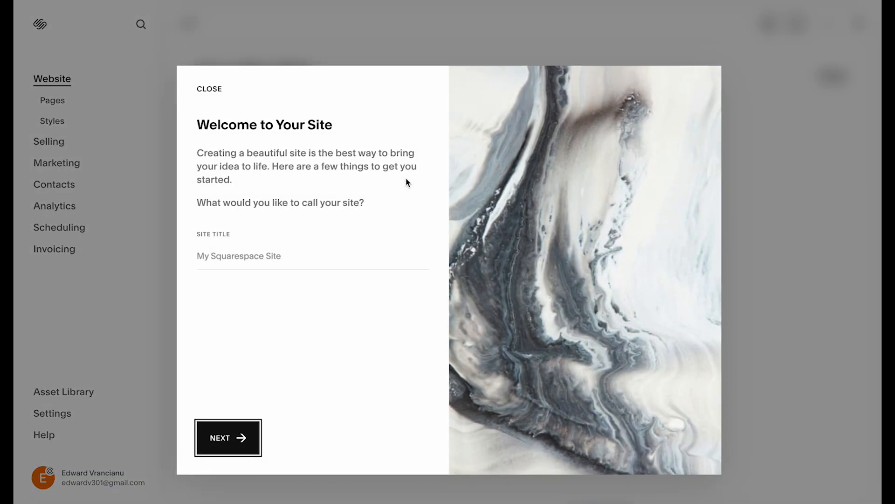
Title the new site "Lunar Nail Salon" and finish the welcome introduction
left_click(293, 254)
type("Lunar Nail Salon")
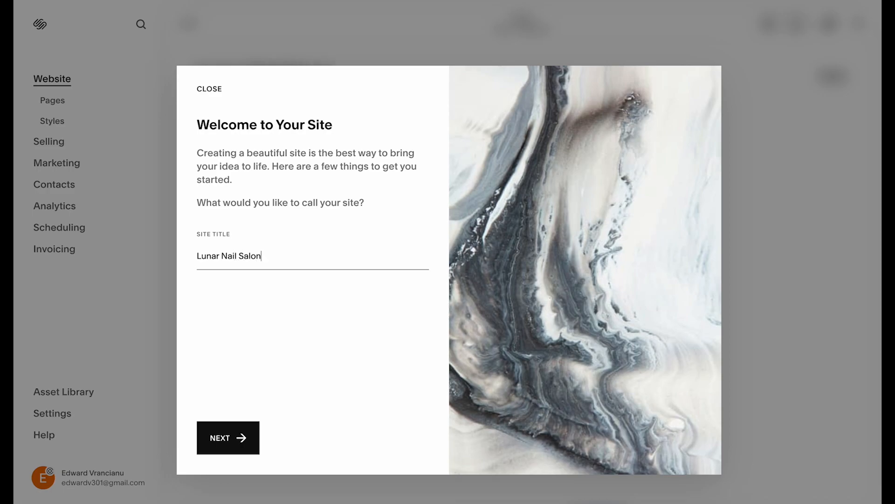
left_click(239, 436)
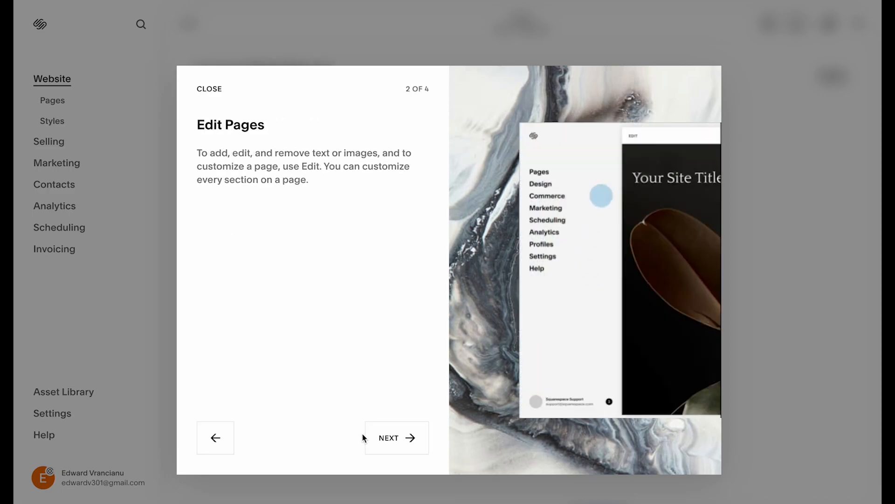
left_click(385, 438)
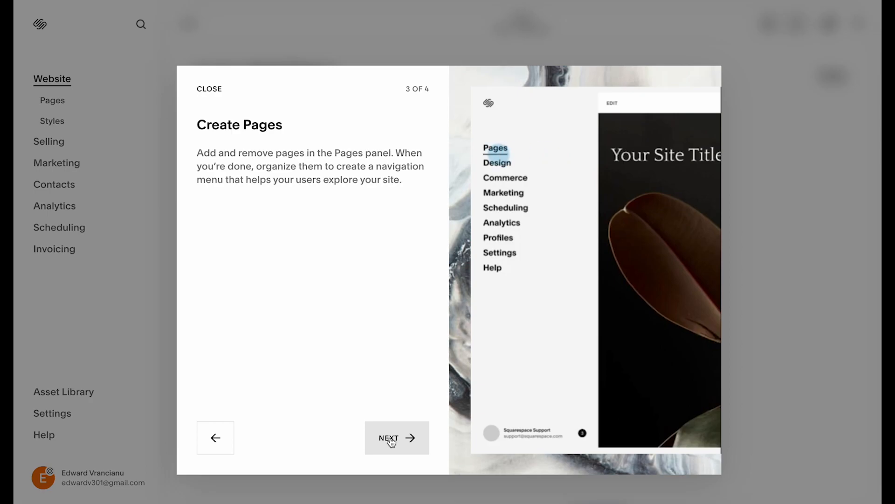
left_click(387, 439)
left_click(391, 438)
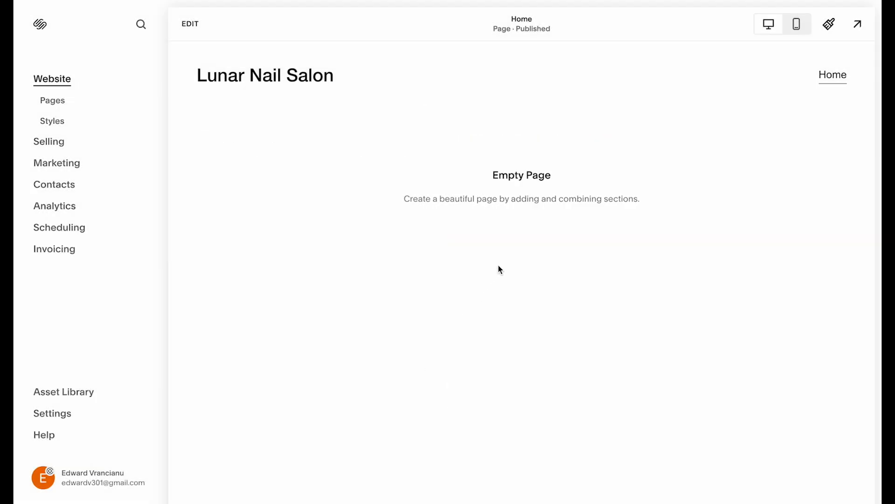
Start editing the Home page and open the font settings in the site styles
left_click(193, 26)
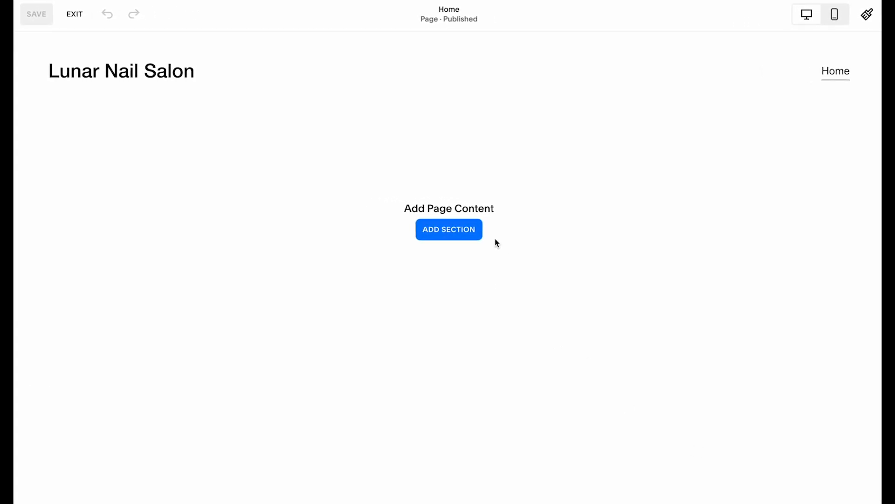
mouse_move(190, 89)
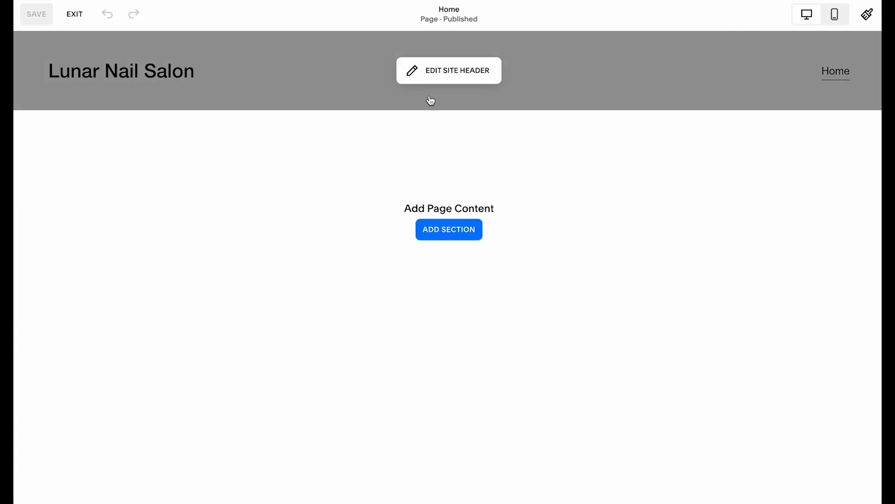
left_click(867, 15)
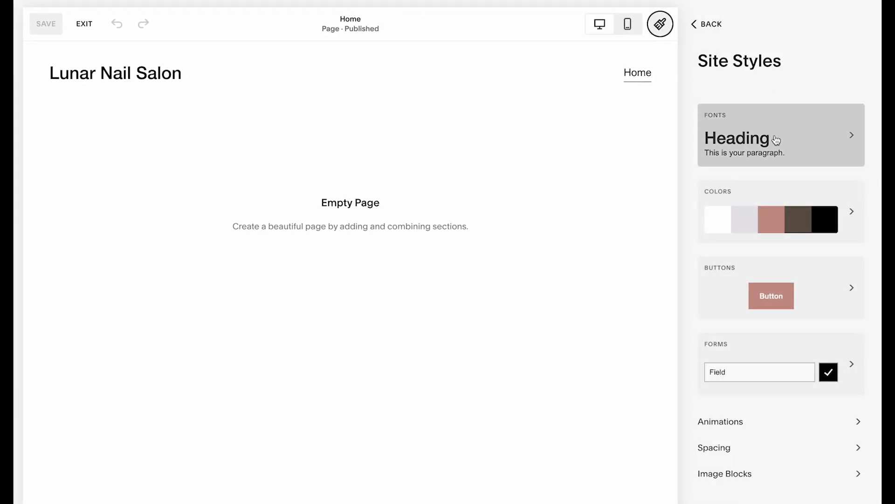
left_click(777, 139)
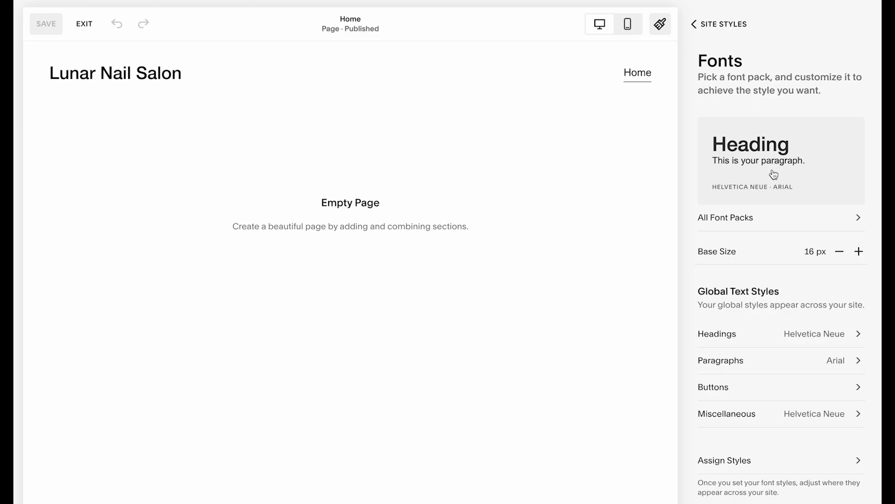
Set the global headings font family to Tenor Sans
left_click(766, 336)
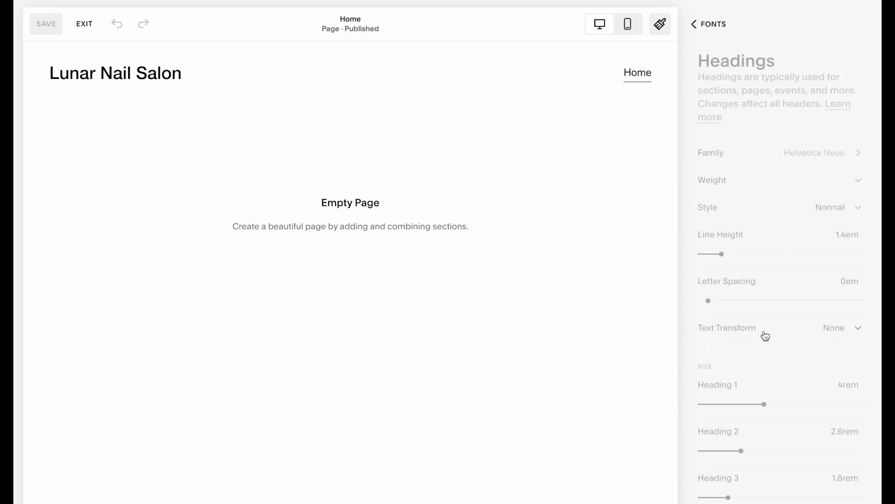
left_click(781, 158)
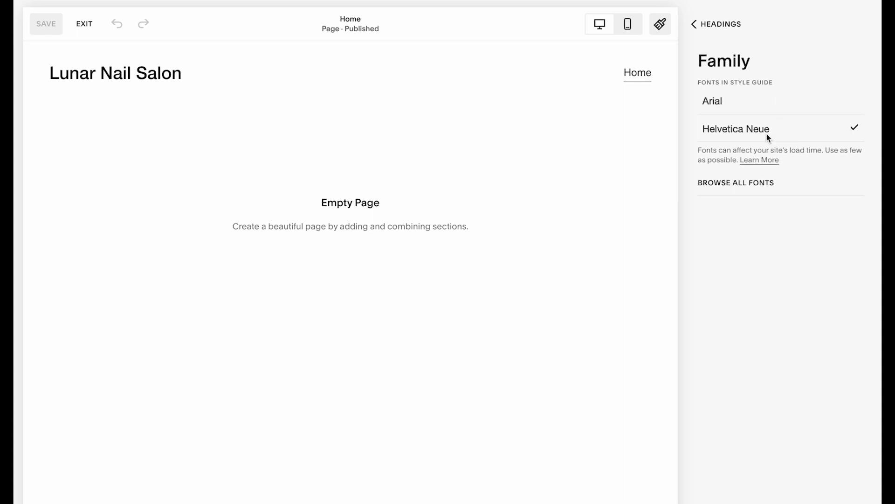
left_click(735, 192)
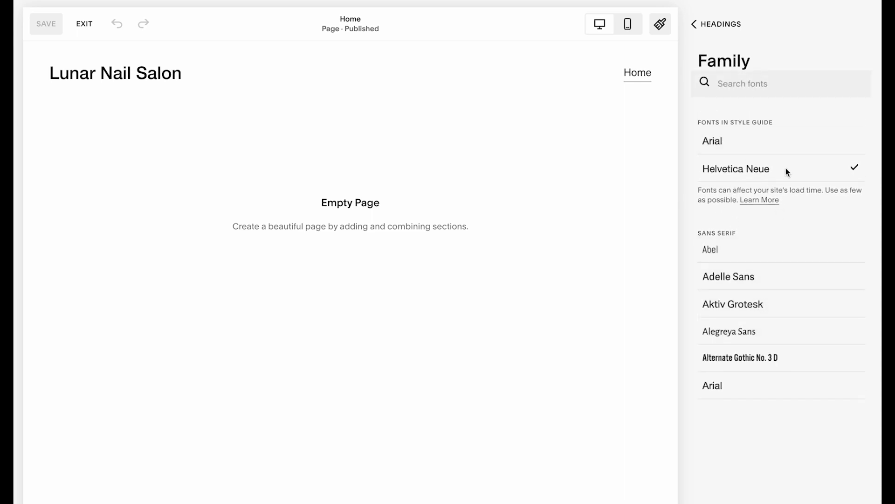
left_click(770, 77)
type("tenor san")
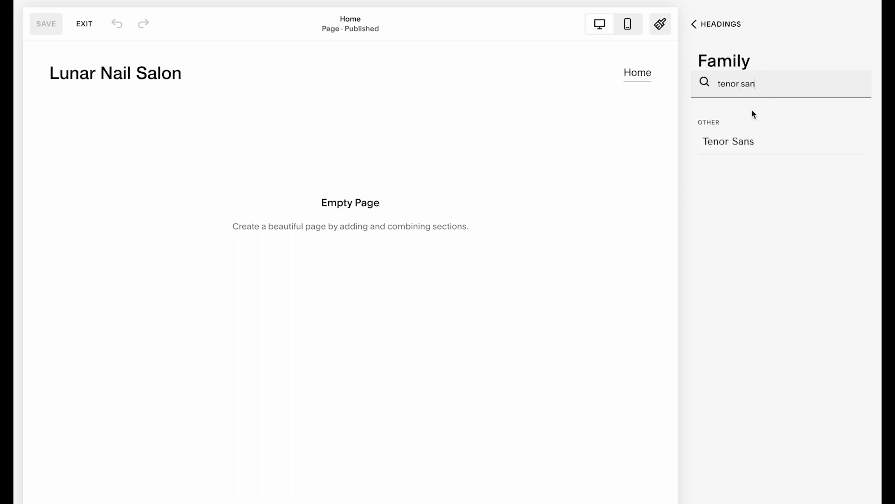
left_click(729, 140)
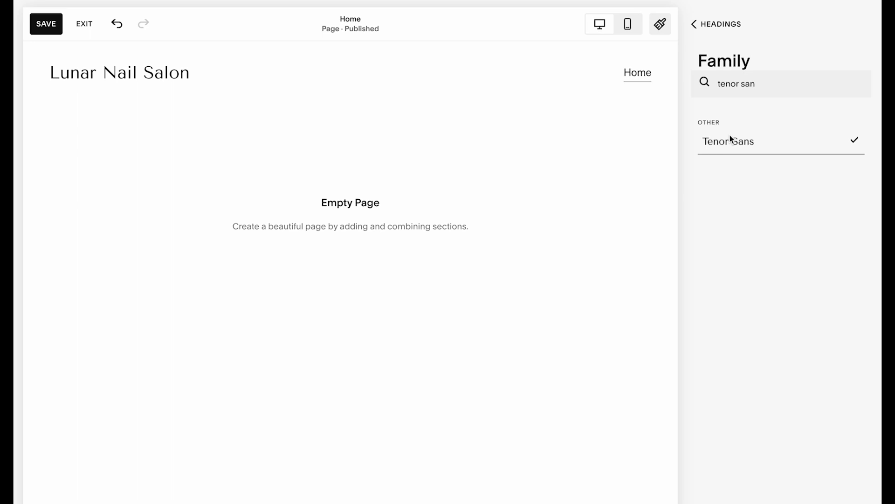
left_click(721, 26)
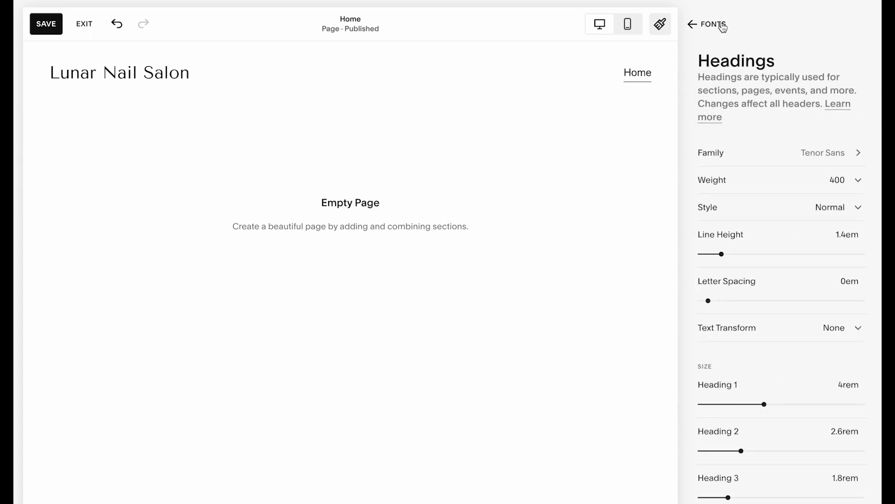
Set the Heading 1 size to 3rem and fine-tune the Heading 2 and Heading 3 sizes
scroll(754, 346, "down", 1)
left_click_drag(754, 346, 748, 346)
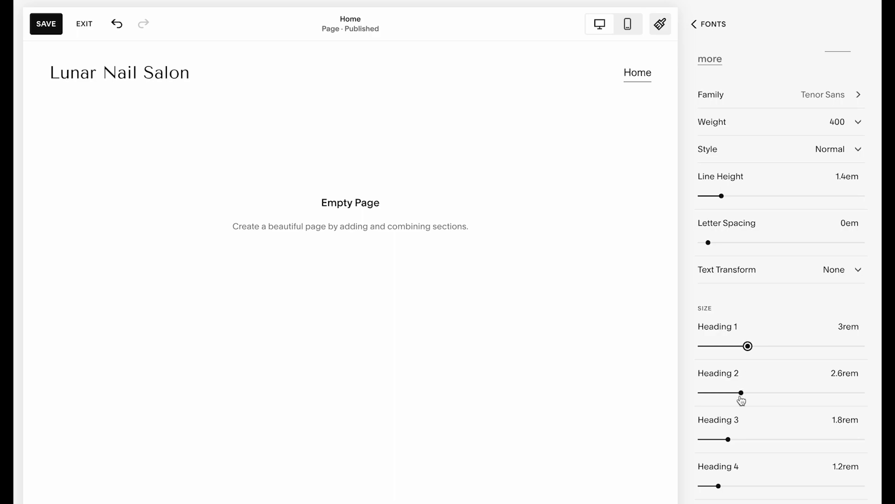
left_click_drag(741, 392, 740, 392)
left_click_drag(729, 438, 731, 439)
left_click(707, 26)
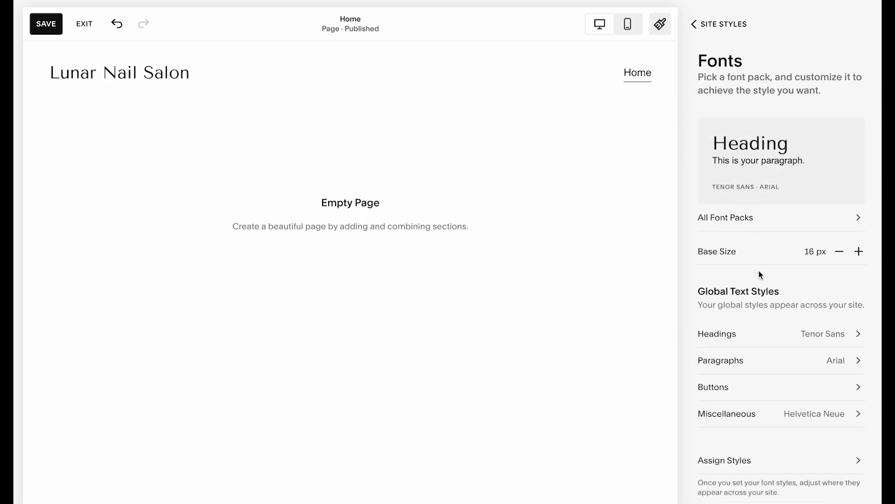
Set the global paragraph font family to Cabin and slightly reduce the Paragraph 2 size
left_click(777, 362)
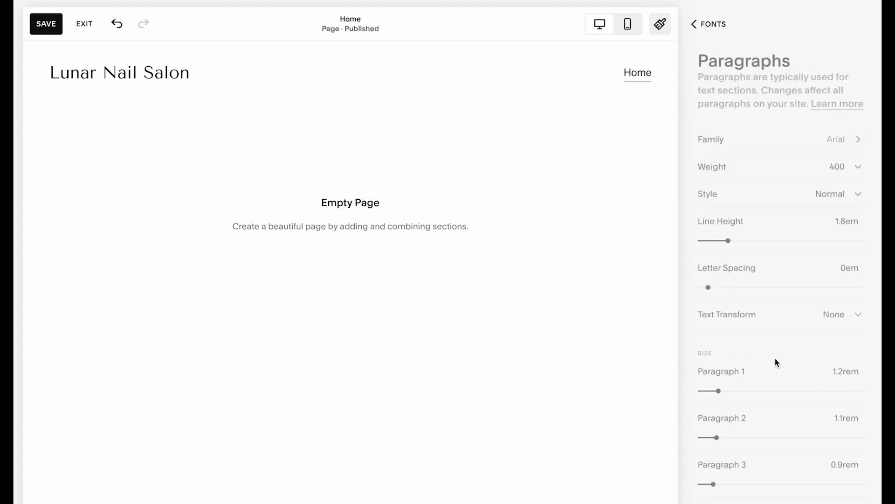
left_click(811, 137)
left_click(759, 211)
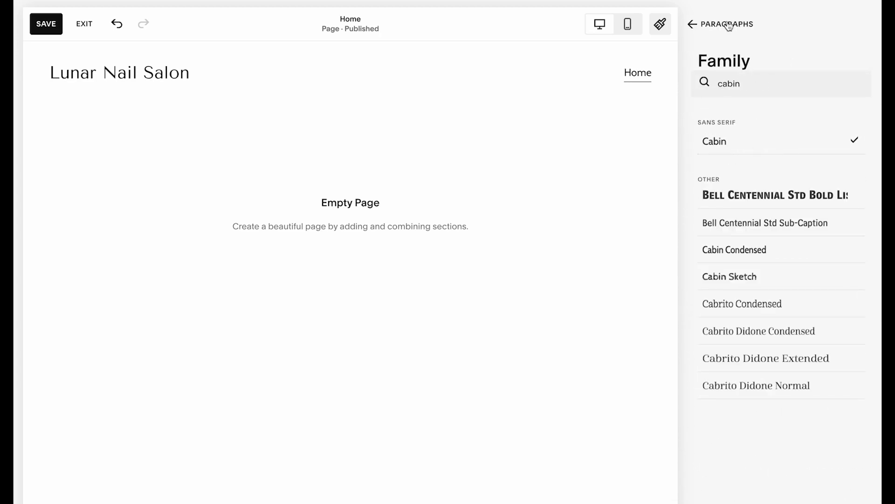
left_click(729, 25)
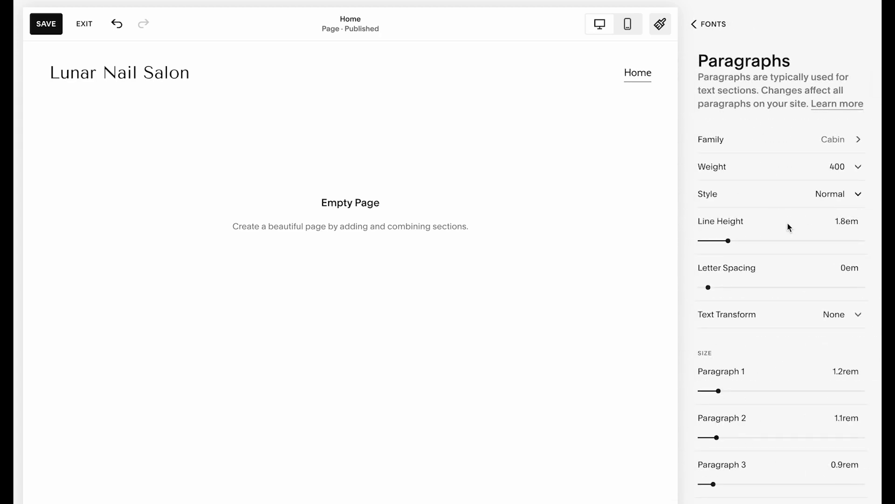
left_click_drag(717, 438, 715, 437)
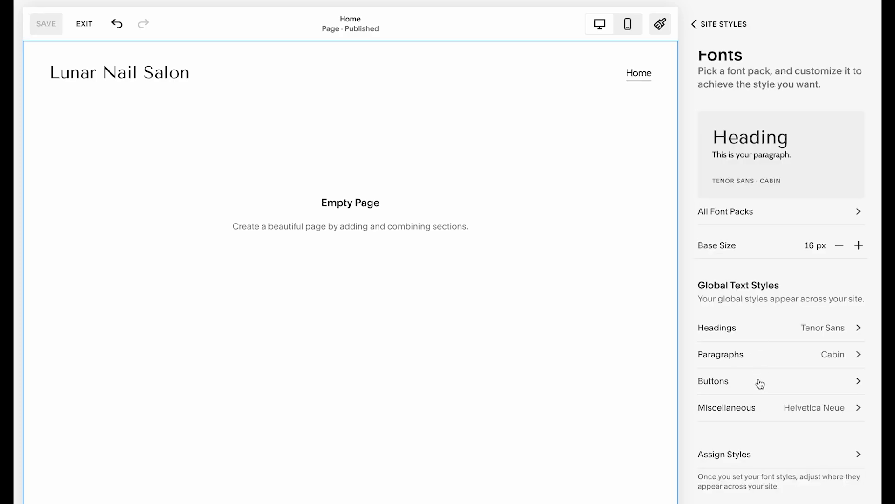
Set the primary button's font family to Cabin
left_click(761, 383)
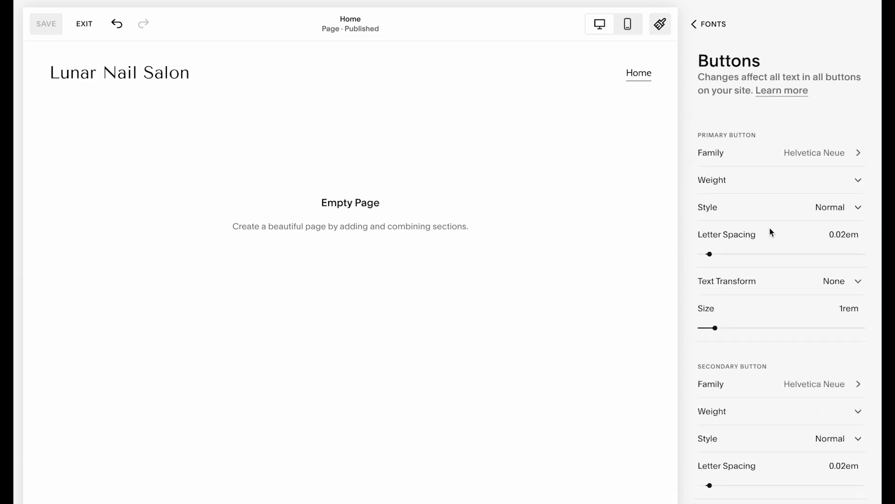
left_click(791, 163)
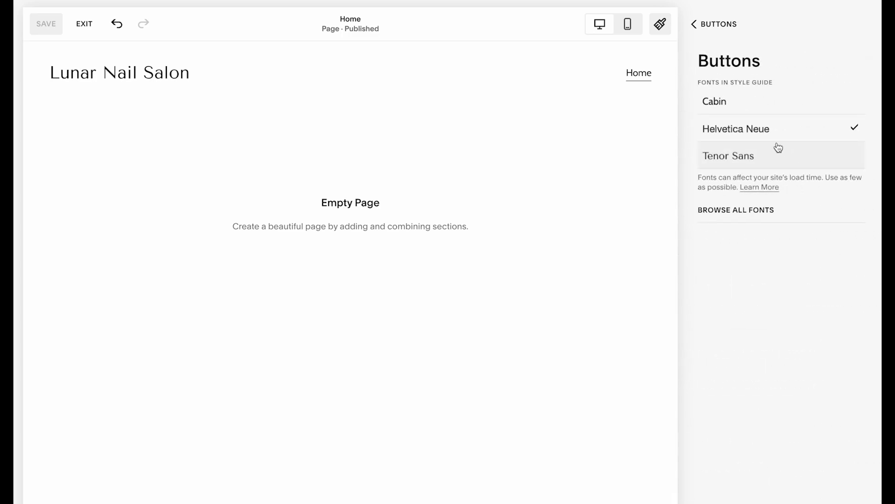
left_click(767, 112)
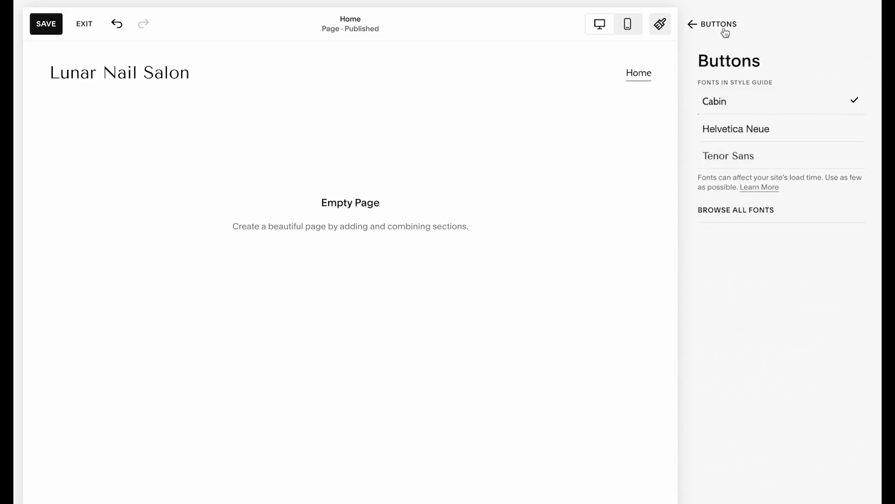
Set the secondary and tertiary buttons' font family to Cabin
left_click(723, 27)
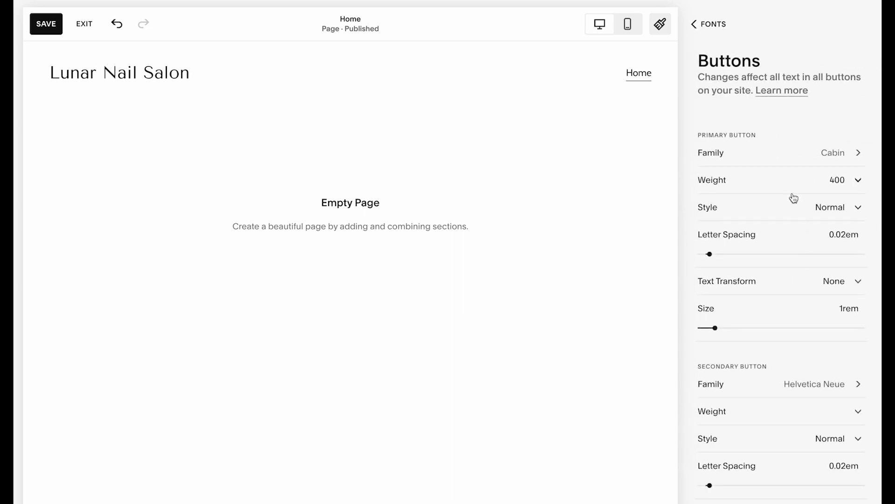
scroll(793, 198, "down", 2)
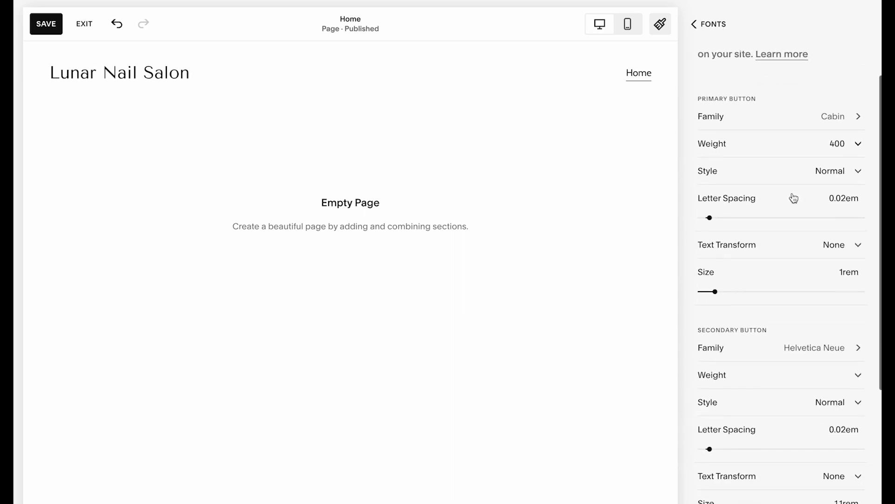
left_click(805, 334)
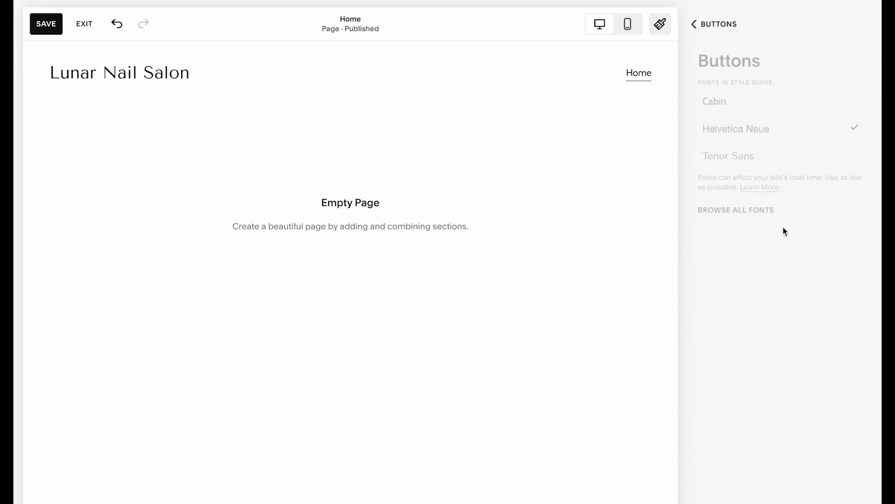
left_click(709, 25)
scroll(826, 339, "down", 4)
left_click(818, 419)
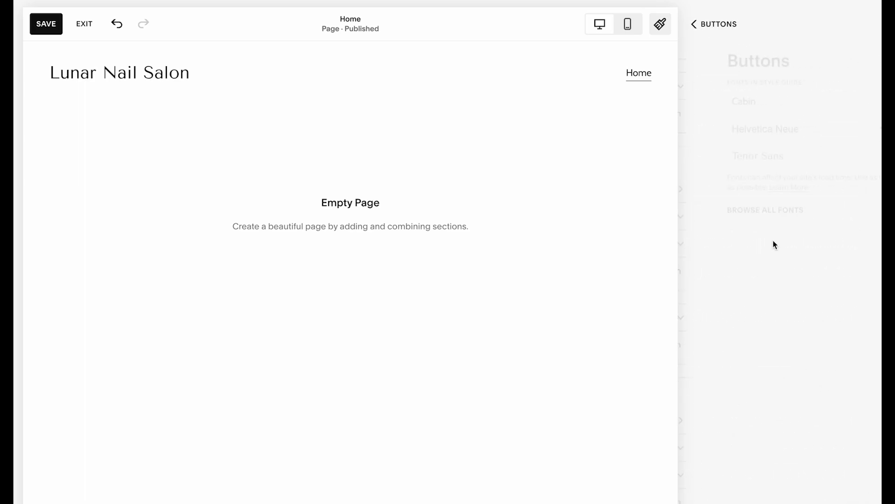
left_click(746, 101)
left_click(700, 26)
left_click(700, 26)
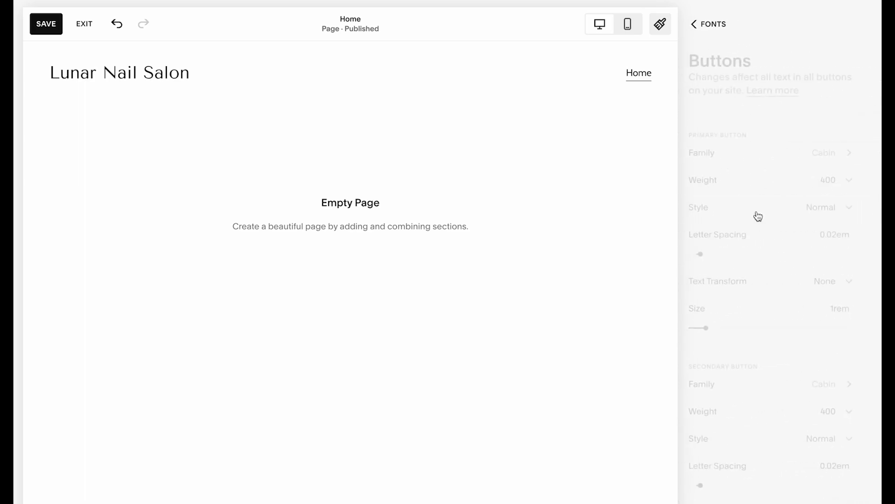
Set the font family of the miscellaneous text styles to Cabin
left_click(770, 411)
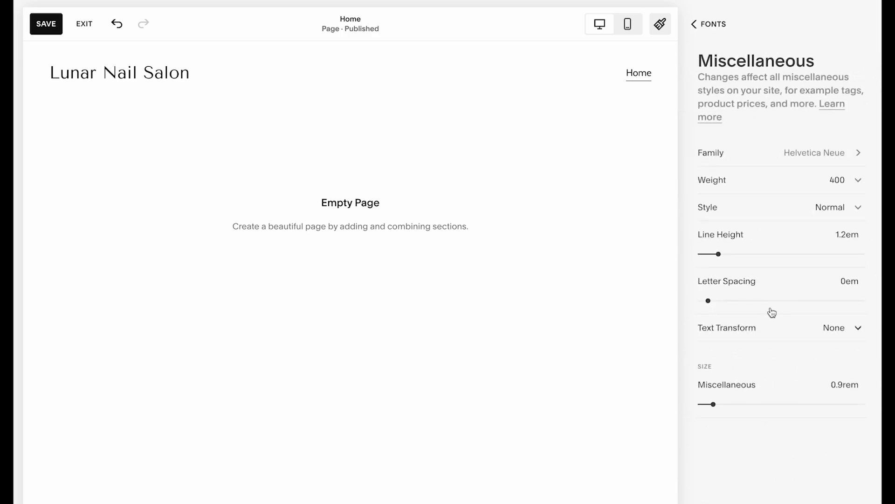
left_click(811, 154)
left_click(771, 108)
left_click(709, 29)
Edit the site's color palette and set its black color to #121212
left_click(787, 150)
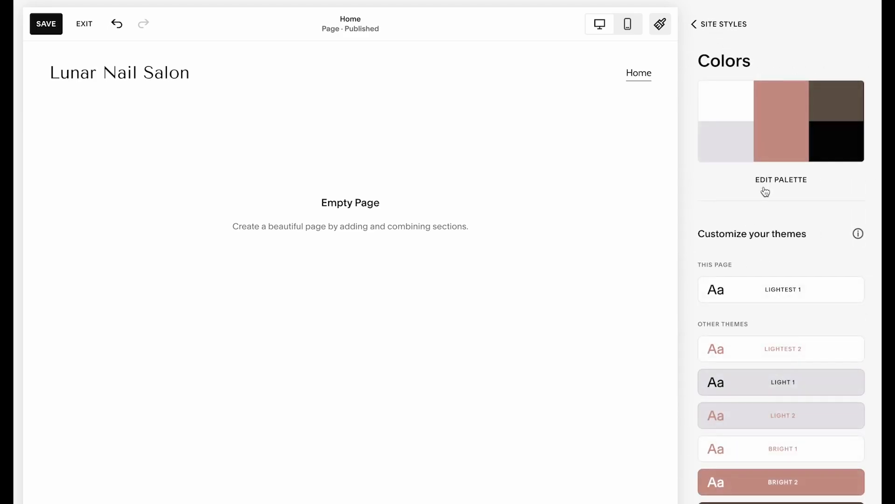
left_click(765, 183)
double_click(778, 291)
type("121212")
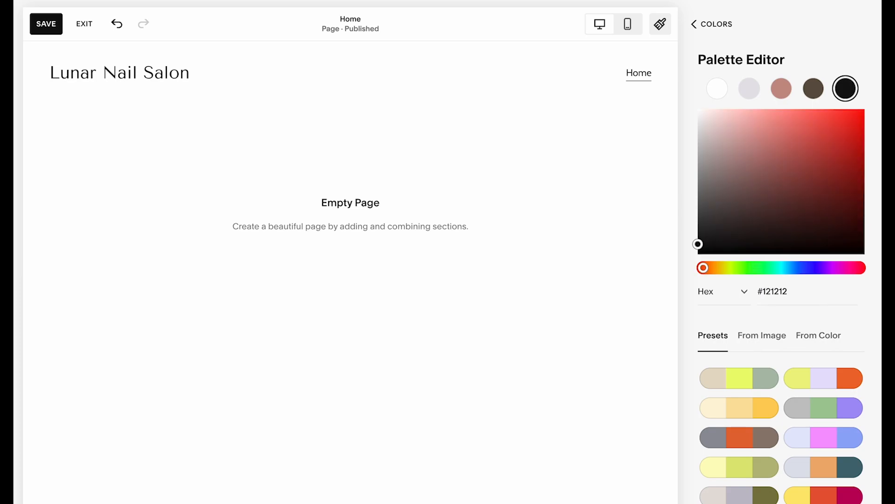
Try #FDDCD6 as the palette's brown dark accent color and undo the change
left_click(814, 88)
left_click_drag(788, 292, 749, 297)
type("#FDDCD6")
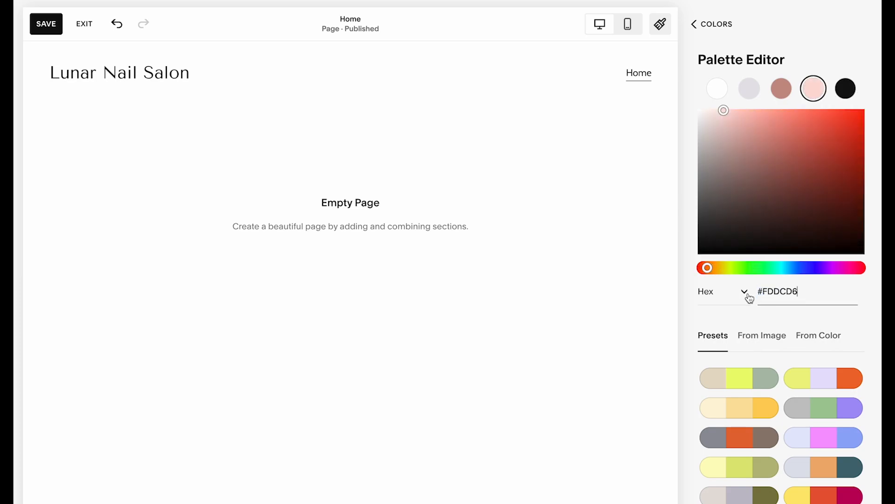
key("super+z")
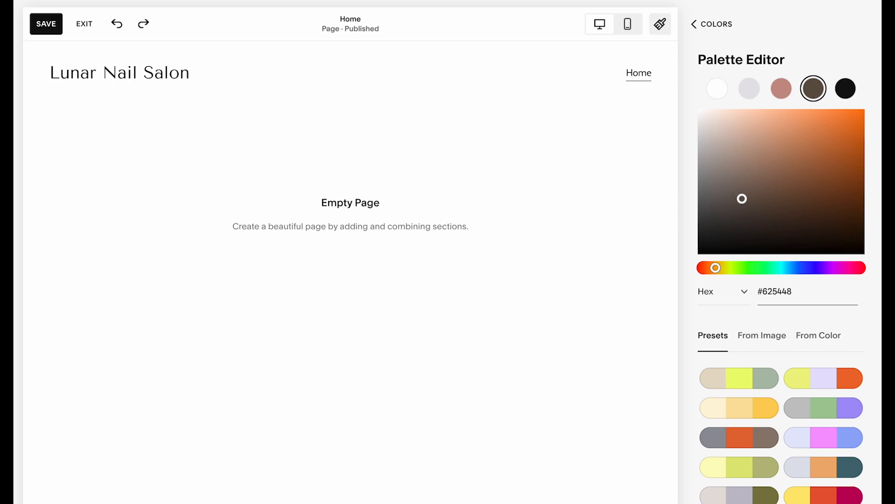
Set the palette's dark accent color, beside the black, to #C9D0C9
left_click_drag(793, 292, 747, 294)
type("C9D0C9")
left_click(760, 293)
type("#")
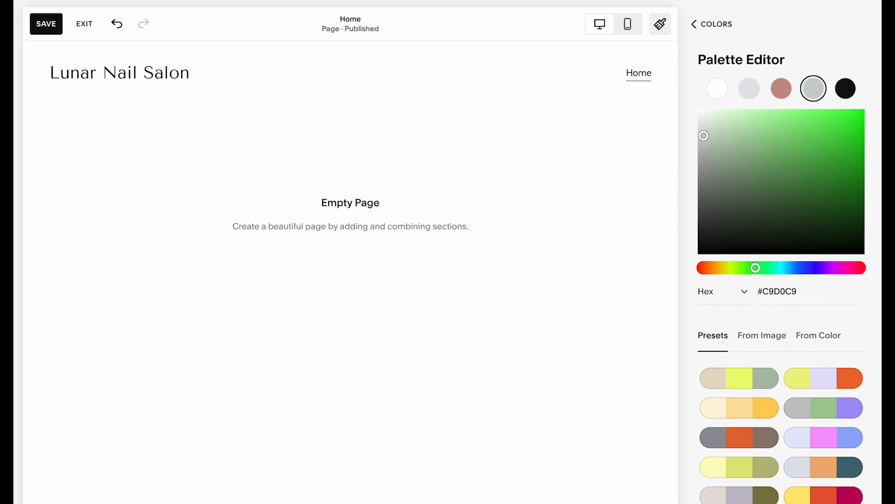
Set the palette's middle accent color to #E1E7E1 and the light accent color to #556F44
left_click(781, 89)
type("E1E7E1")
left_click_drag(798, 291, 762, 292)
key("Return")
left_click(749, 91)
type("556F44")
key("Return")
left_click(733, 28)
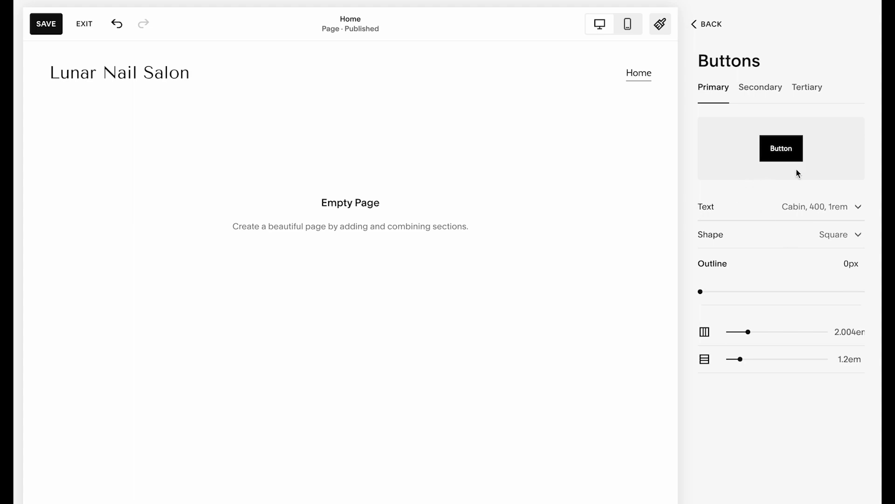
Change the primary button's shape to a filled Rounded Rectangle in the global button styles
left_click(817, 241)
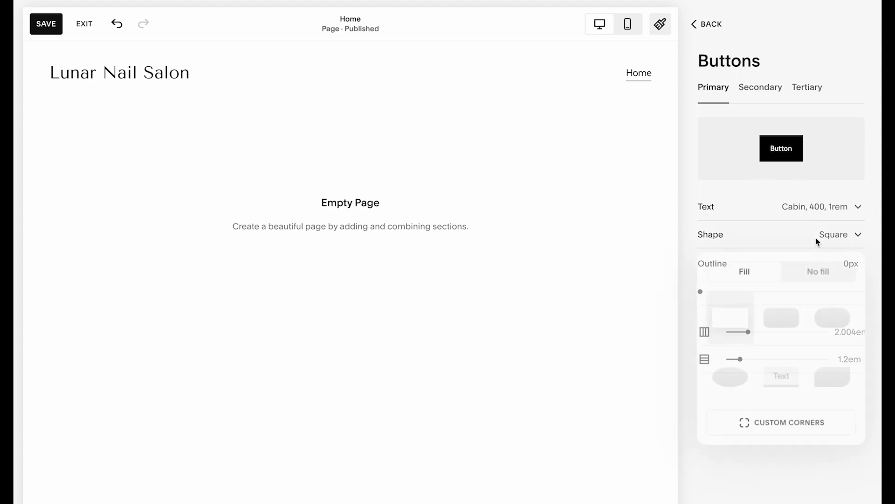
left_click(793, 317)
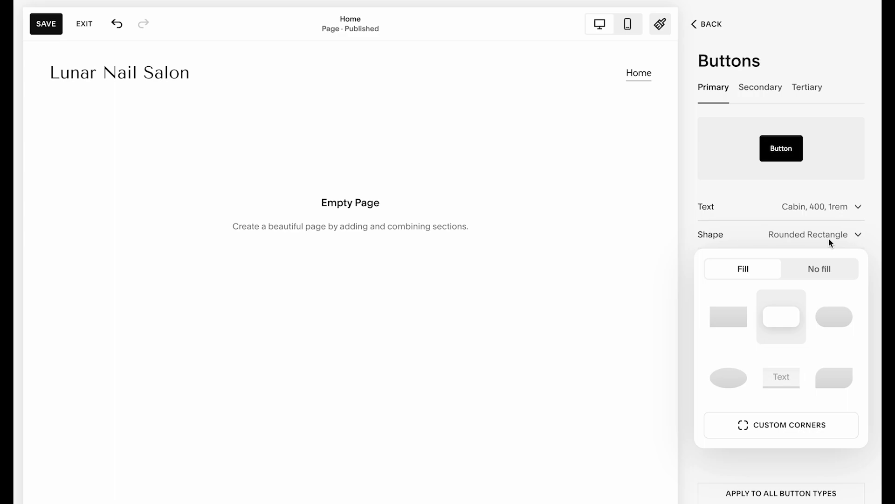
left_click(829, 237)
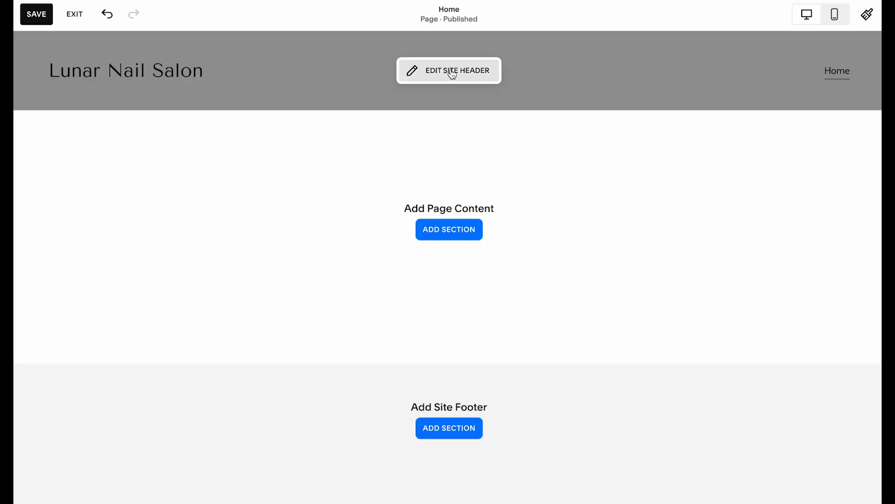
Open the design settings of the site header
left_click(452, 73)
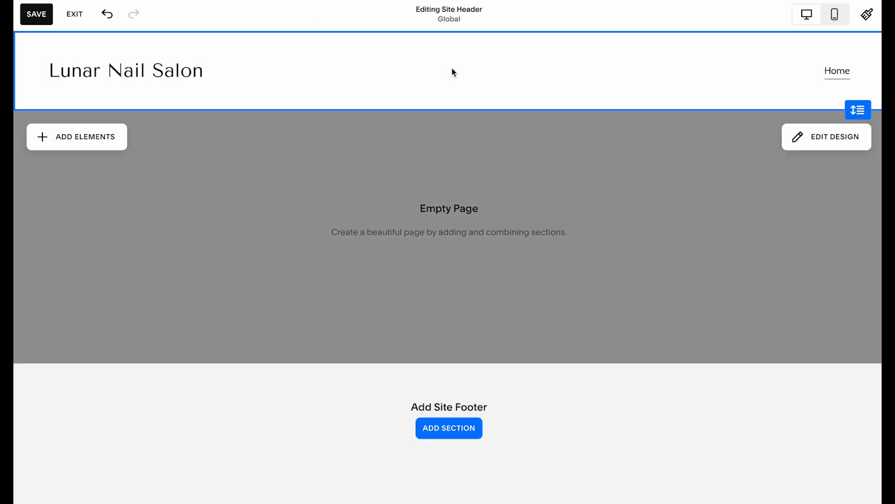
left_click(801, 135)
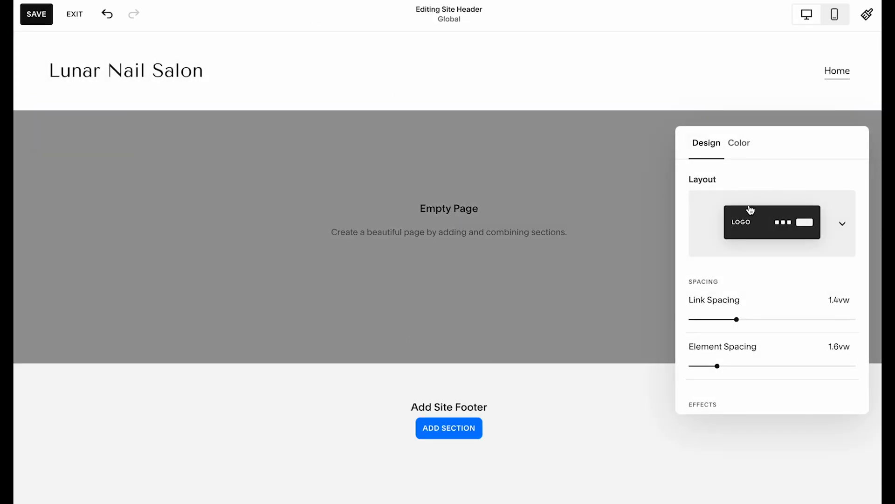
Try the header layout that centers the logo above the navigation links
left_click(748, 219)
scroll(777, 373, "down", 1)
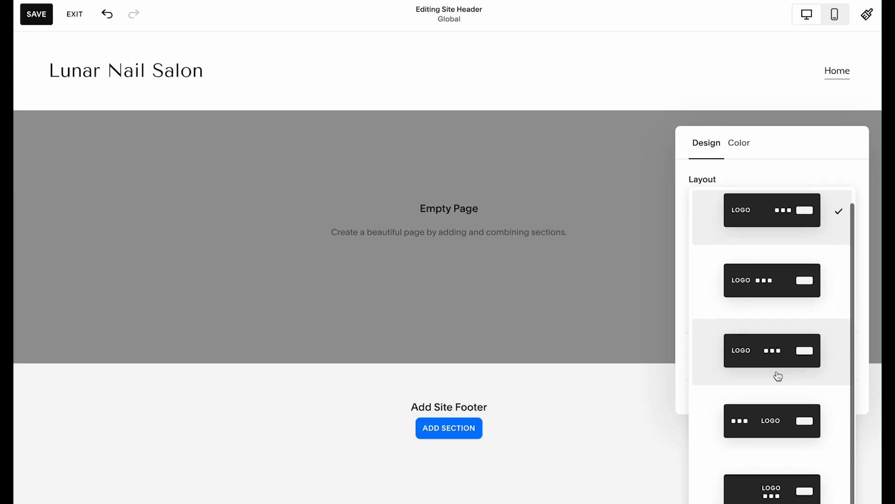
left_click(778, 479)
scroll(788, 256, "down", 1)
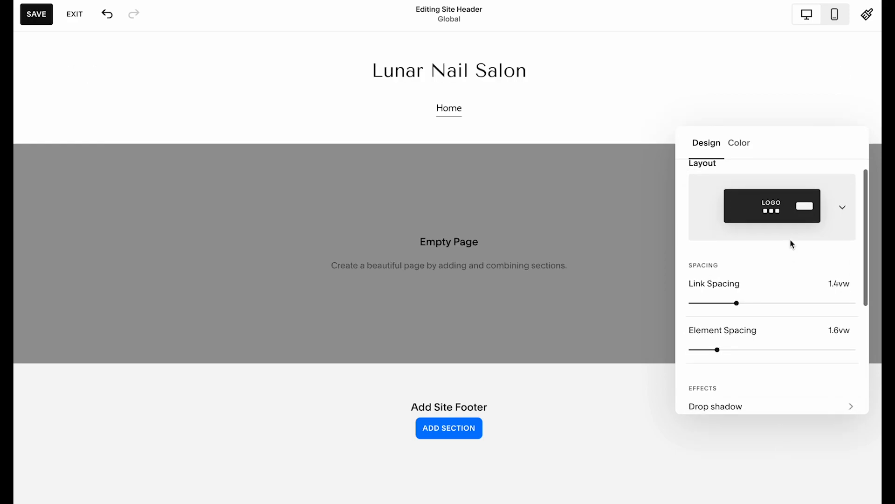
scroll(798, 220, "down", 1)
scroll(799, 202, "down", 5)
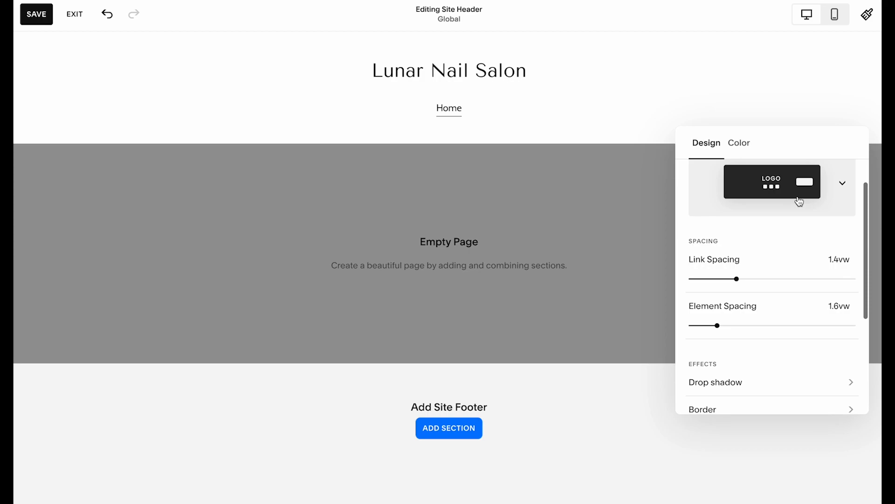
scroll(795, 214, "up", 6)
Set the header layout to navigation links on the left, a centered logo and the button on the right
left_click(791, 229)
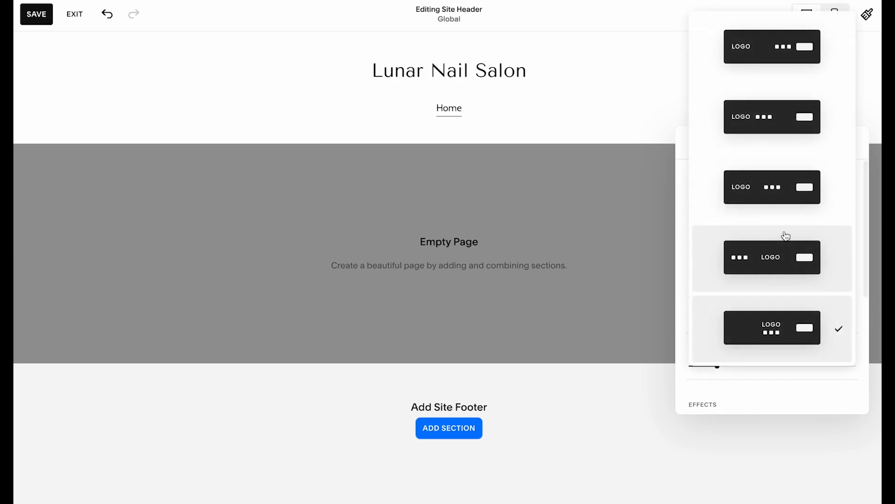
left_click(784, 238)
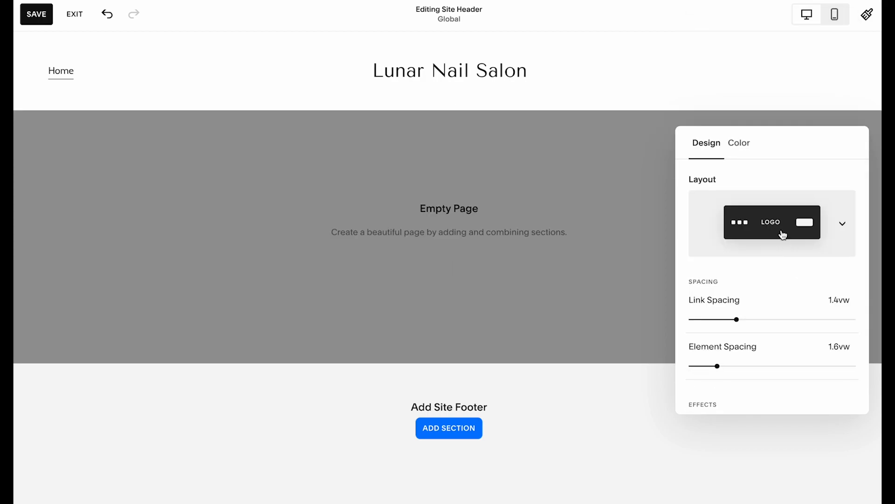
scroll(783, 233, "down", 5)
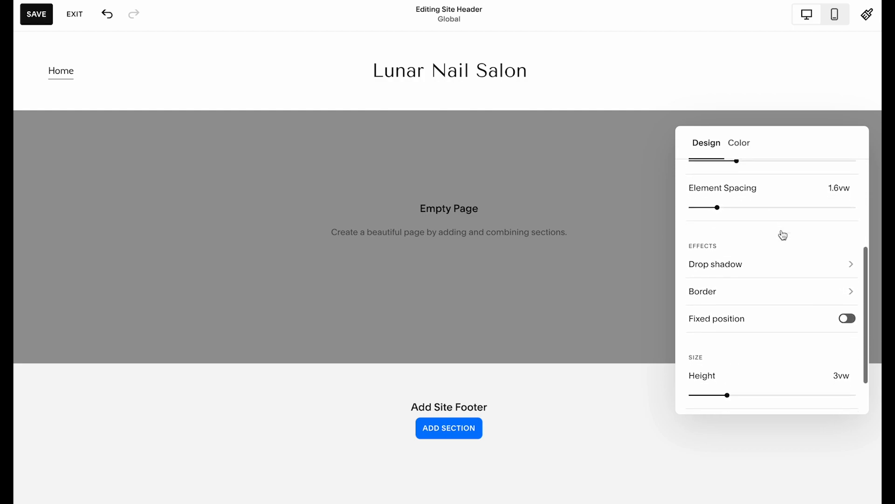
scroll(757, 275, "up", 5)
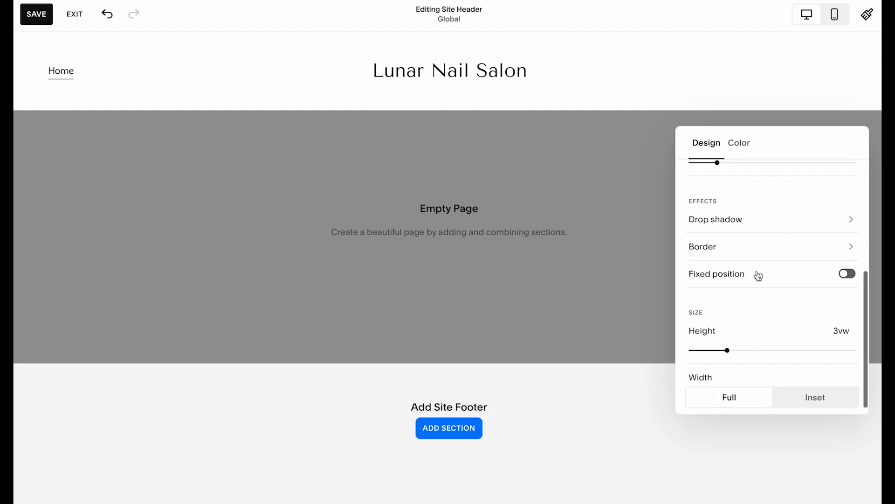
left_click(641, 218)
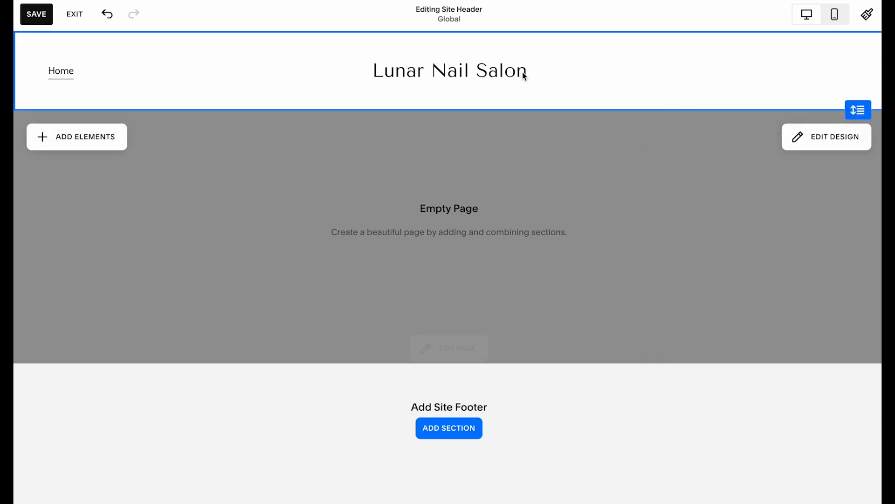
Add a button and social links to the site header
left_click(117, 135)
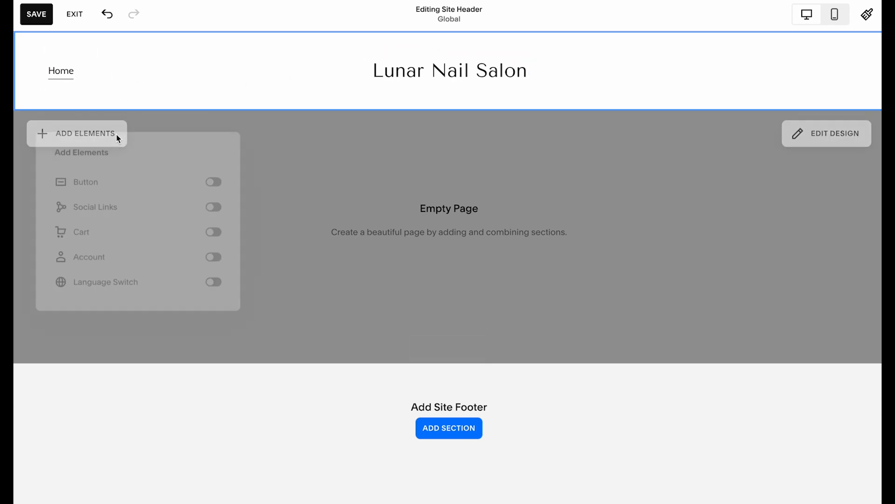
left_click(218, 179)
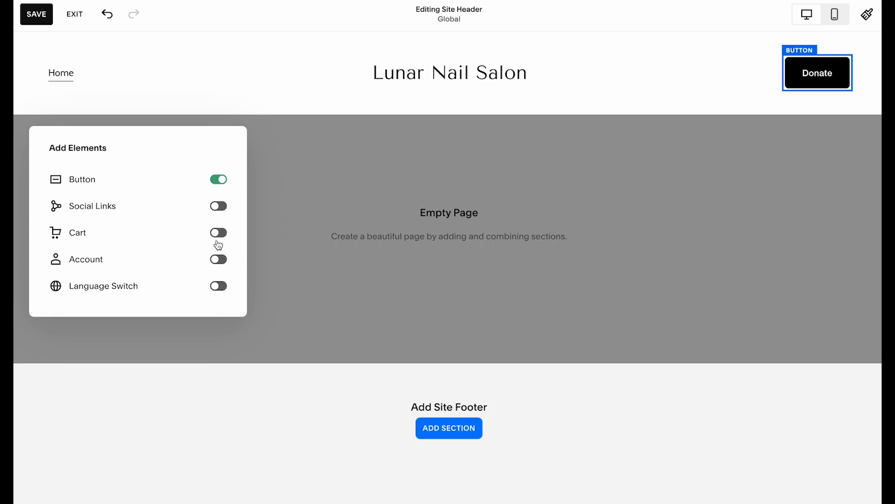
left_click(219, 205)
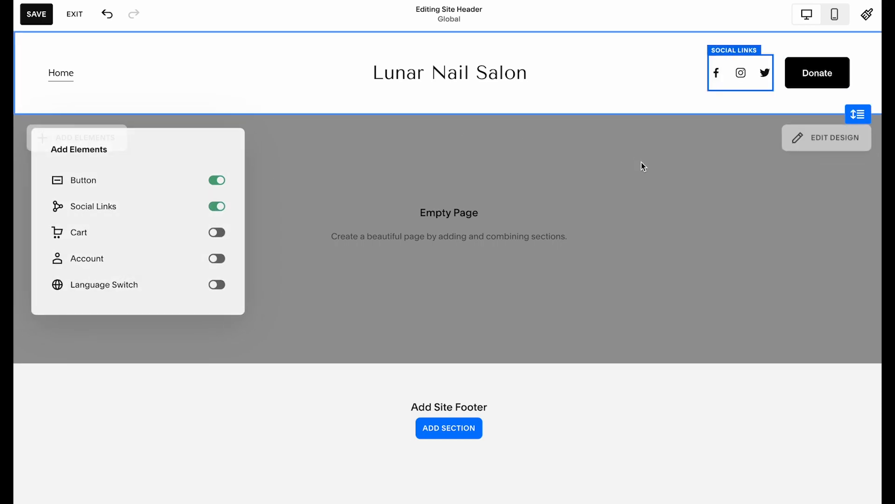
left_click(643, 164)
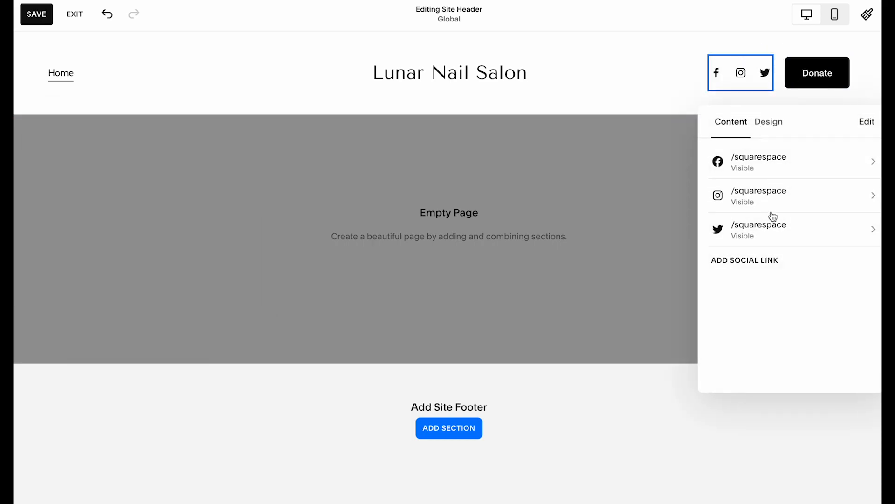
Hide the Twitter and Facebook icons in the header's social links, keeping only Instagram
left_click(781, 233)
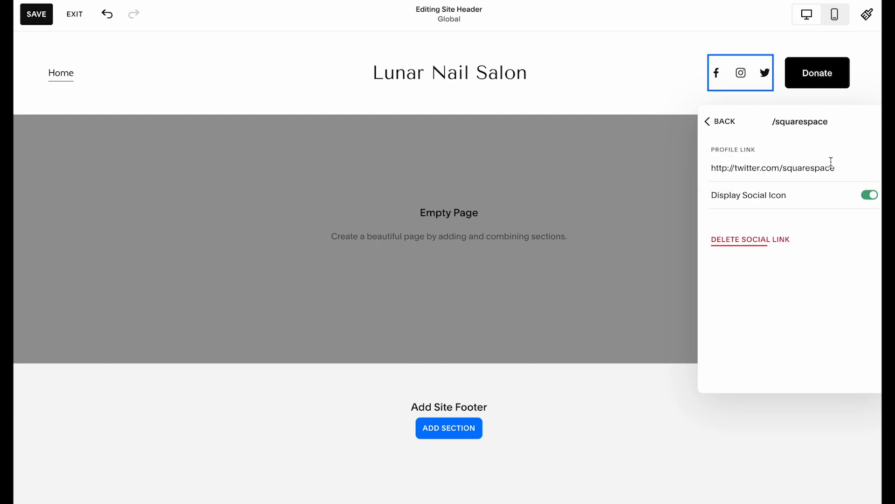
left_click(786, 240)
left_click(471, 301)
left_click(869, 195)
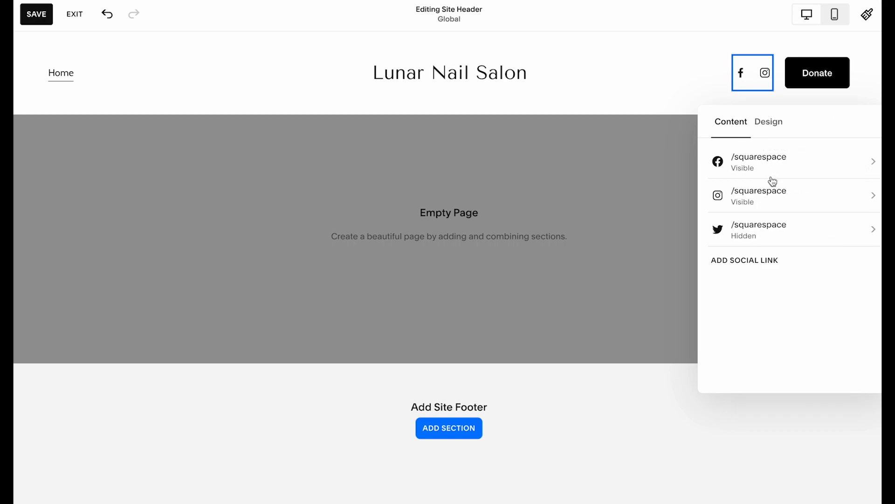
left_click(773, 173)
left_click(720, 125)
Change the header button's text to "Book Now"
left_click(811, 80)
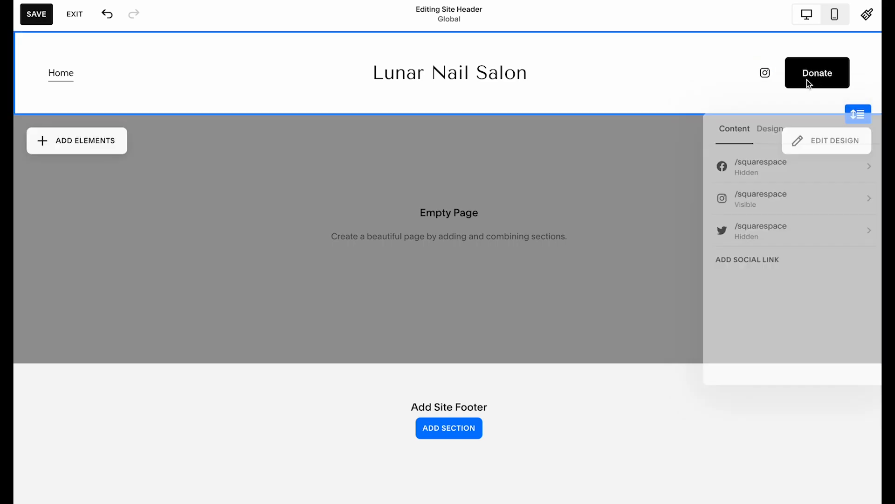
left_click(716, 74)
left_click(739, 175)
type("Bo")
key("ctrl+a")
type("Book Now")
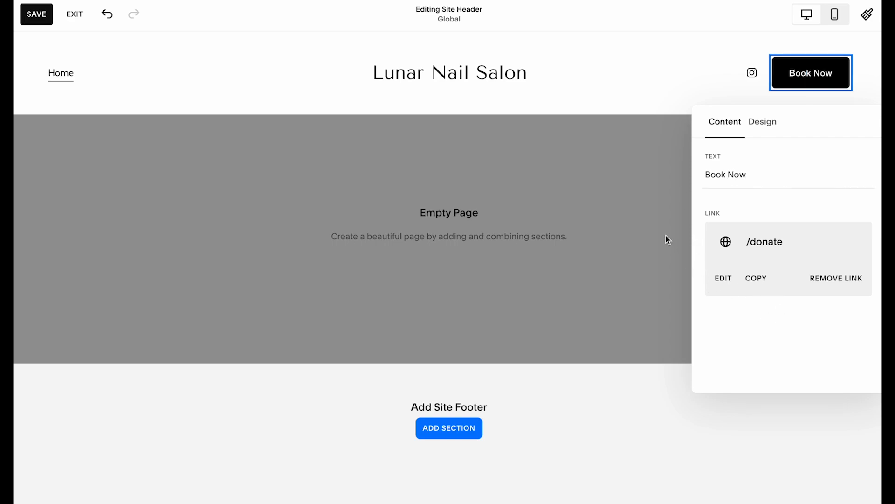
Apply the Secondary Button style to the header's Book Now button
left_click(757, 133)
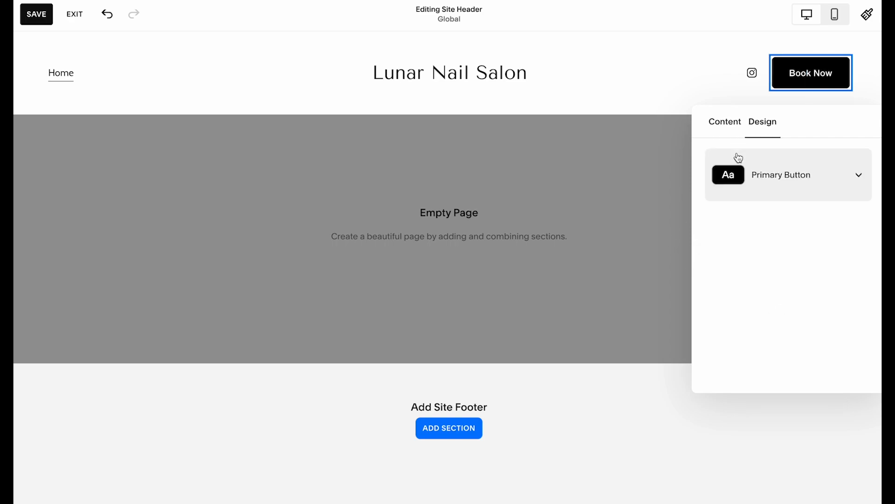
left_click(732, 175)
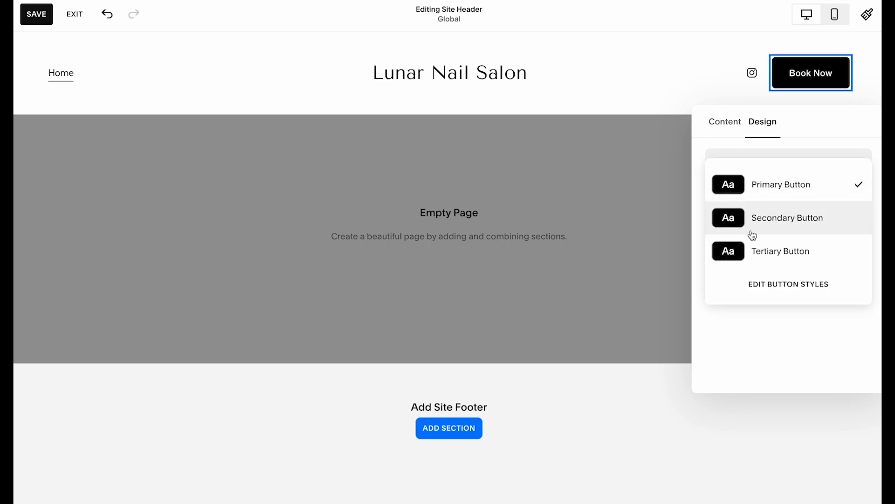
left_click(753, 229)
left_click(653, 180)
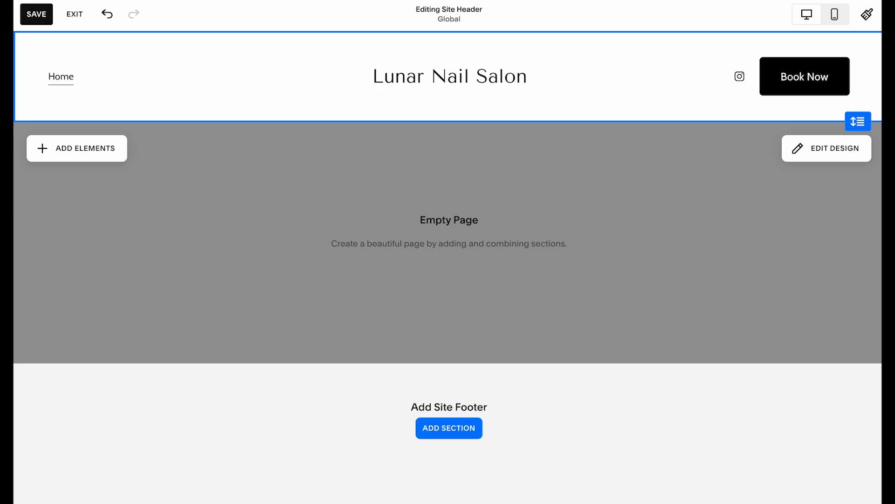
Append an arrow to the header button's text so it reads "Book Now →"
left_click(788, 76)
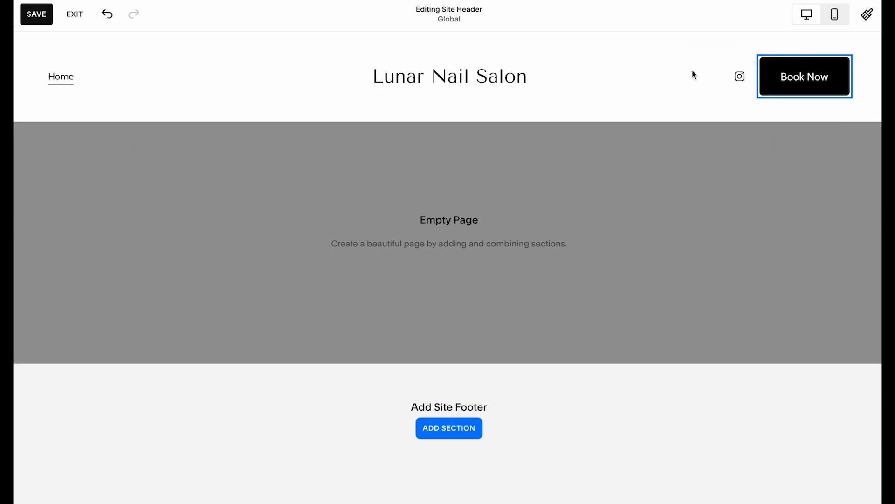
left_click(687, 67)
left_click(770, 182)
type("→")
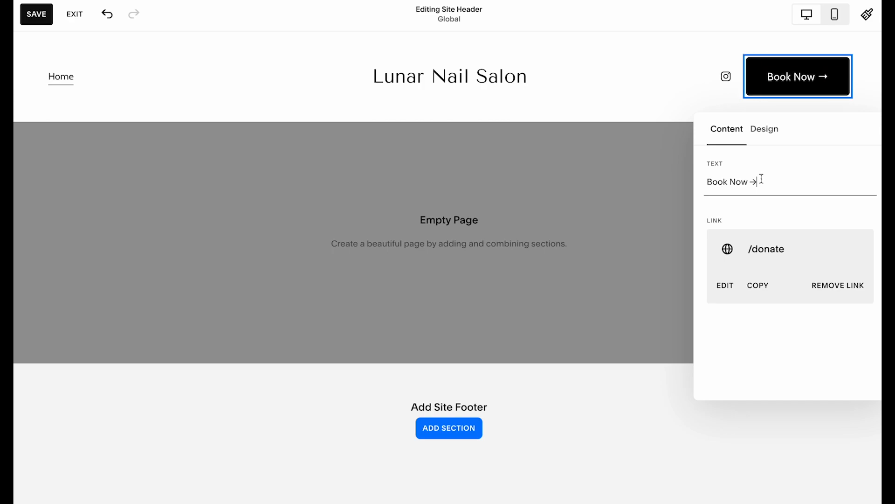
left_click(703, 94)
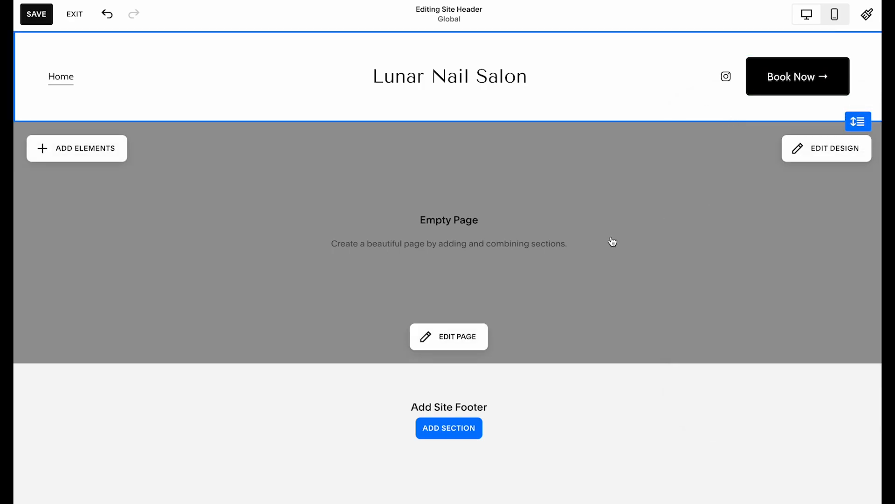
Upload logo.png from the lunar folder as the header's site logo
left_click(471, 82)
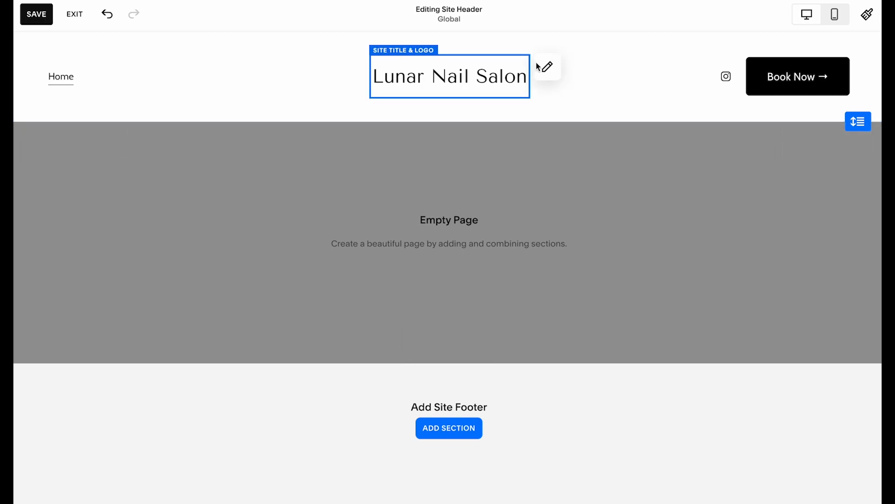
left_click(544, 65)
left_click(467, 262)
left_click(466, 286)
scroll(472, 282, "down", 5)
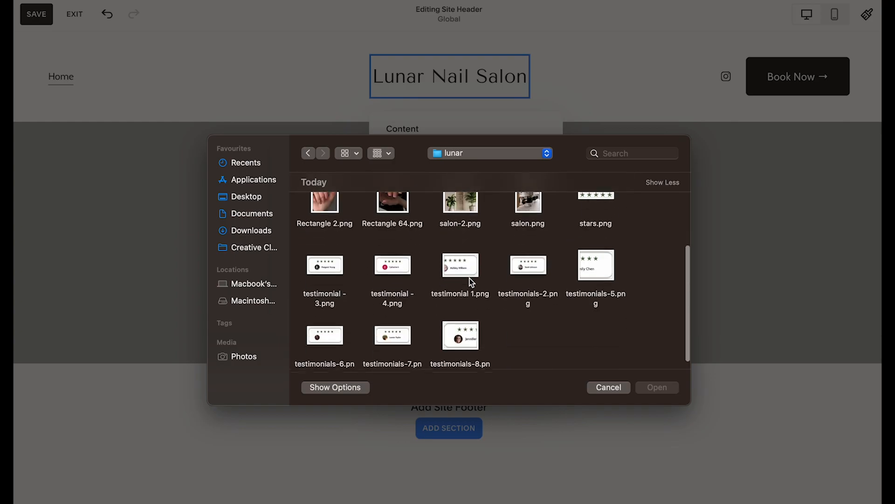
scroll(466, 315, "up", 5)
scroll(421, 307, "up", 3)
double_click(541, 289)
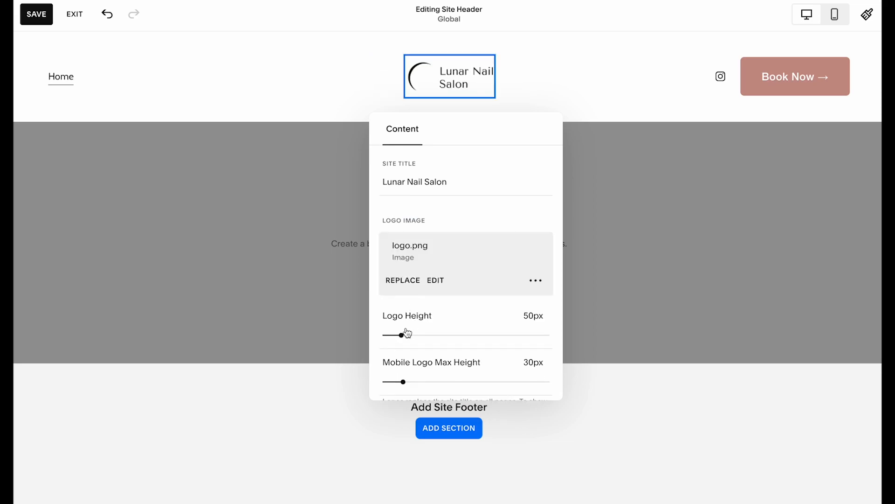
scroll(482, 340, "down", 3)
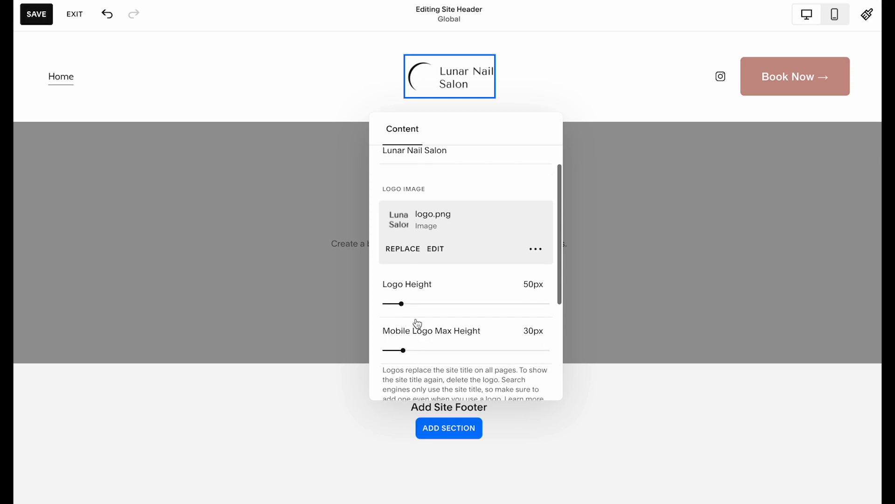
Set the mobile header layout to a centered logo with the menu icon on the right, and return to the desktop view
left_click(835, 14)
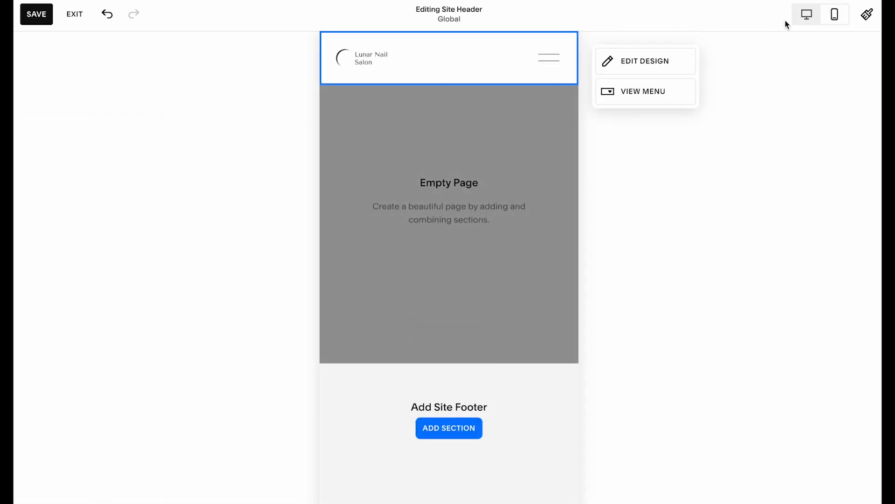
left_click(643, 71)
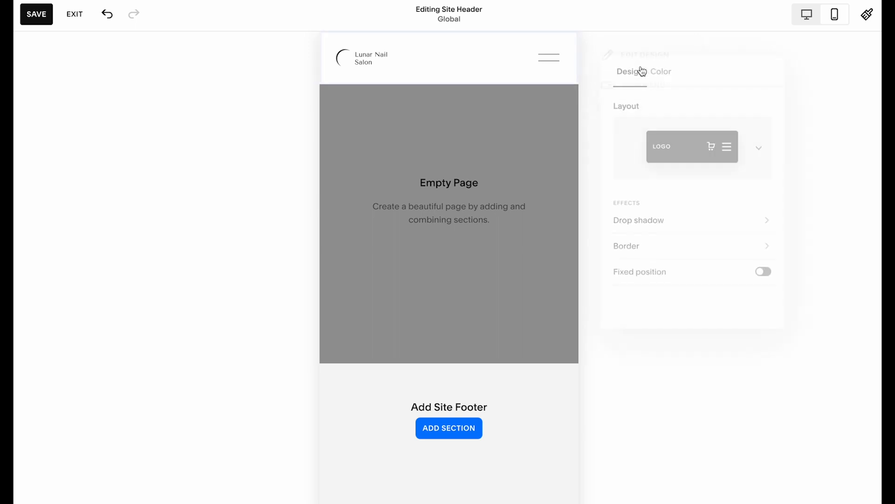
left_click(676, 140)
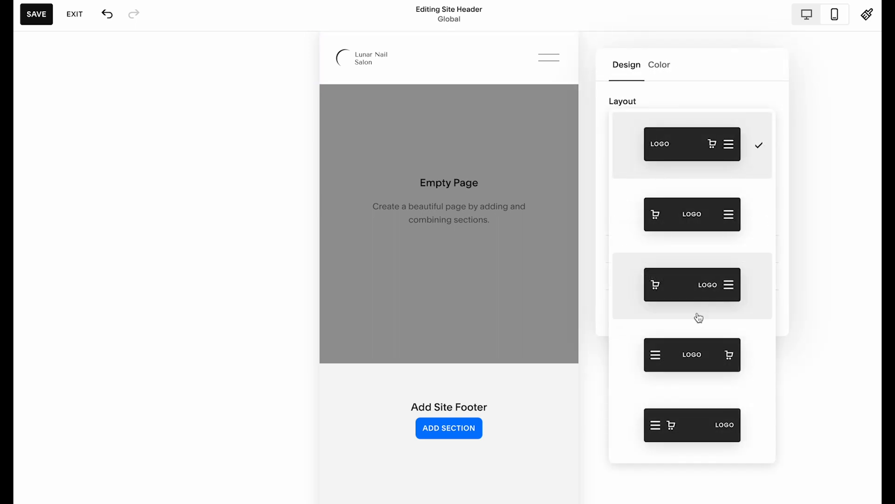
left_click(712, 358)
left_click(724, 168)
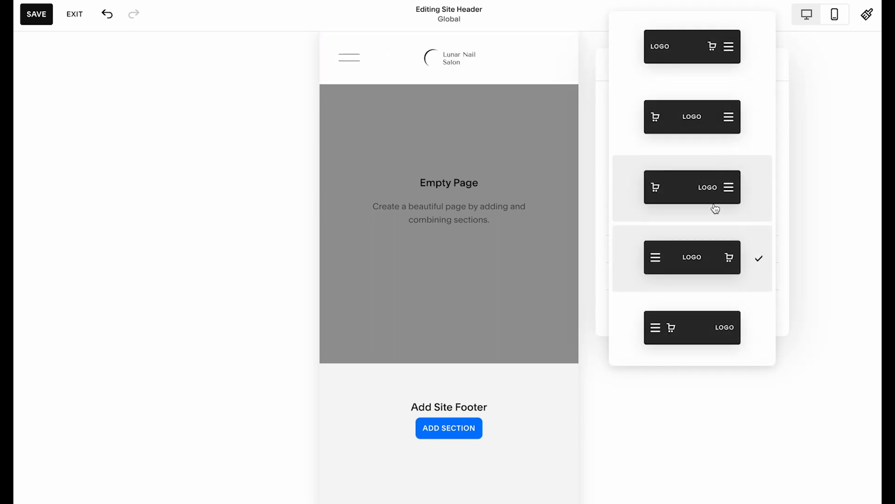
left_click(716, 205)
left_click(725, 140)
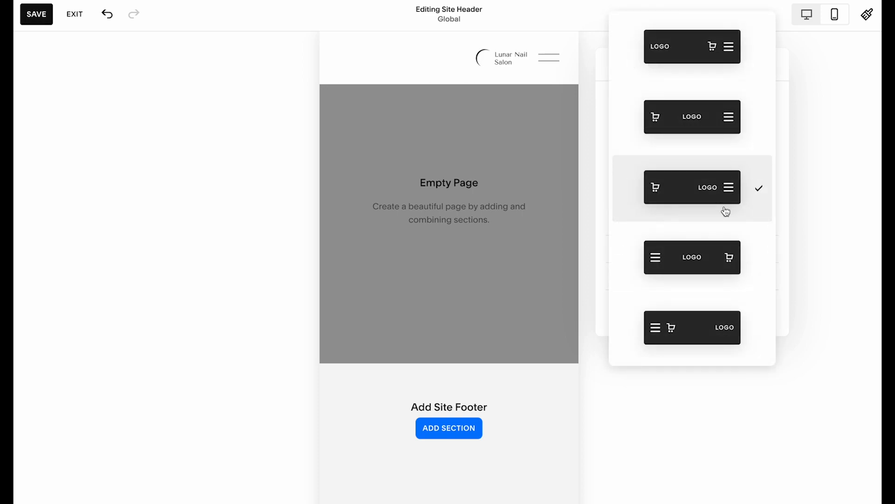
left_click(723, 118)
left_click(810, 114)
left_click(806, 17)
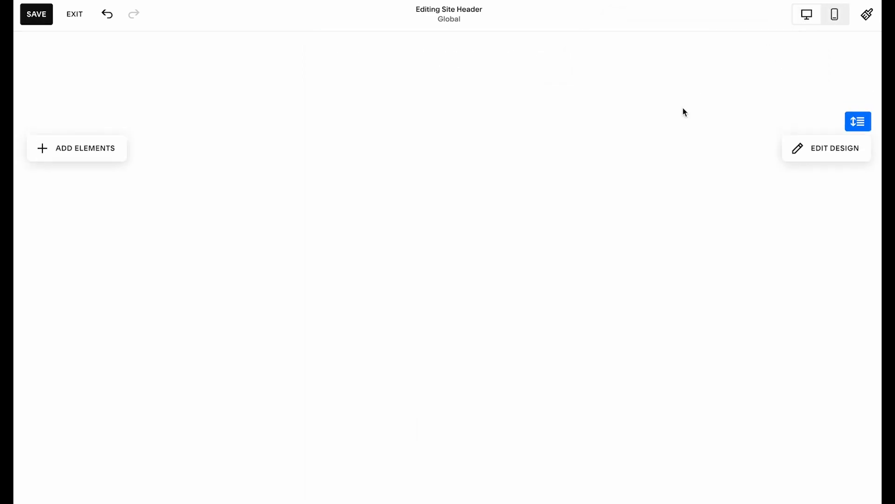
Review the content and design settings of the header's Book Now button
left_click(780, 77)
left_click(675, 70)
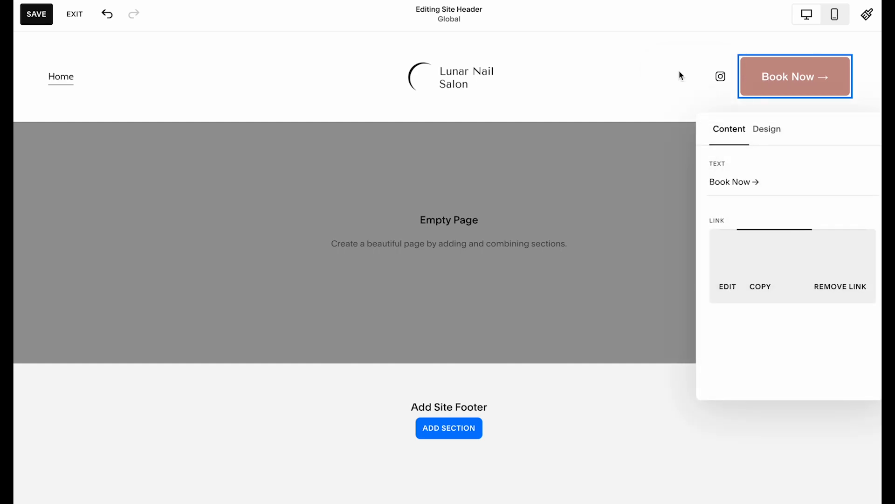
left_click(758, 130)
key("Escape")
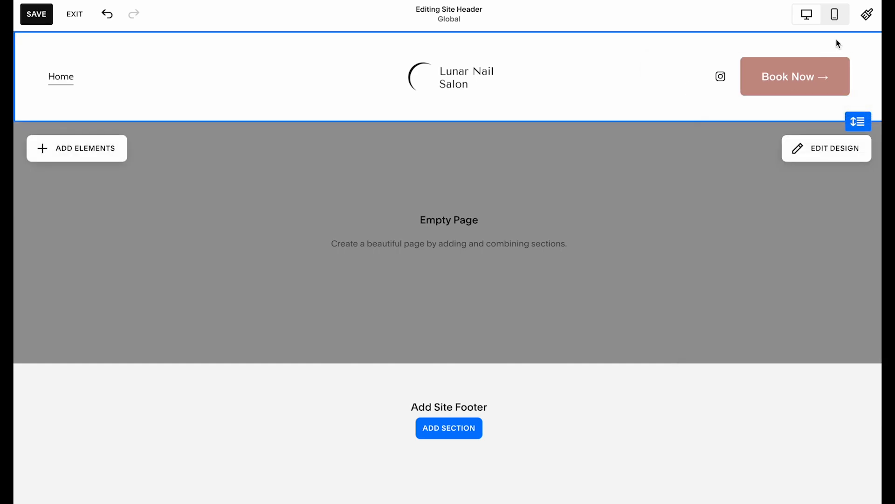
Examine the site's color themes and palette in the site styles
left_click(867, 14)
left_click(755, 237)
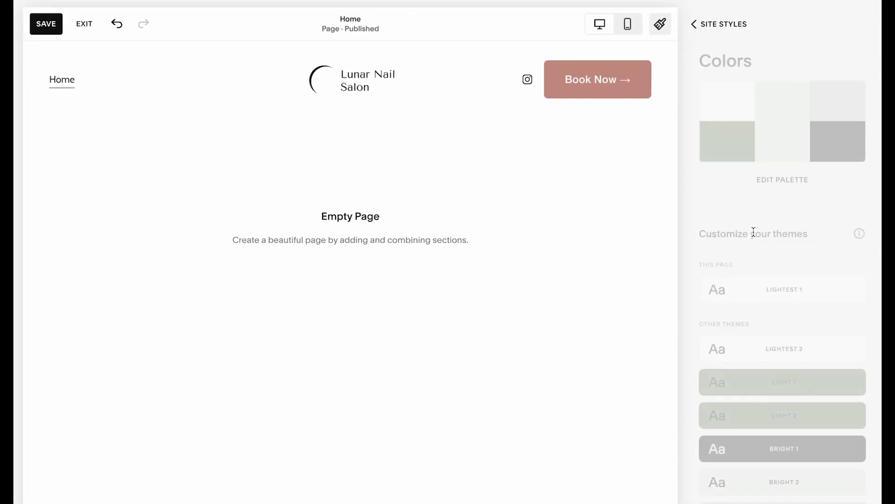
scroll(692, 335, "down", 3)
scroll(698, 350, "up", 3)
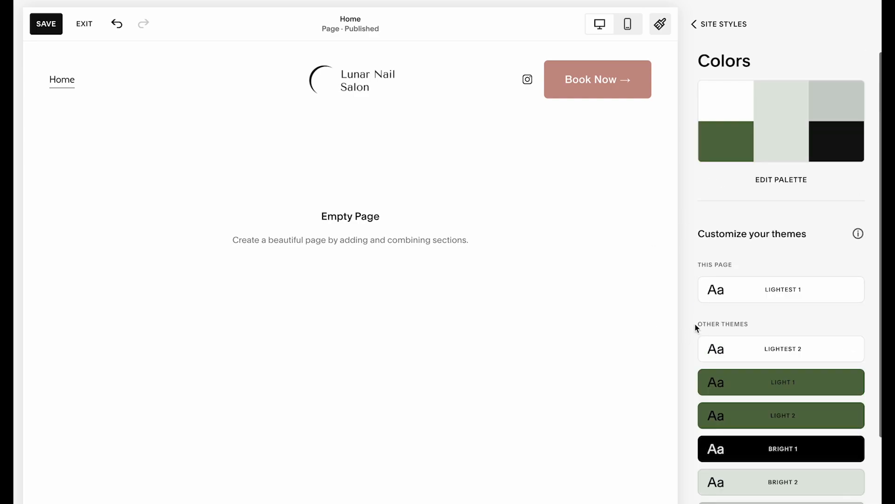
left_click(767, 180)
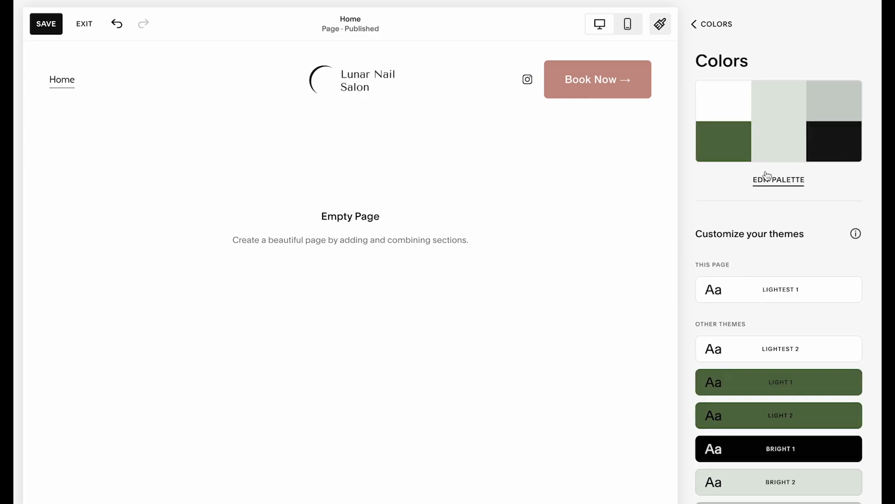
left_click(812, 91)
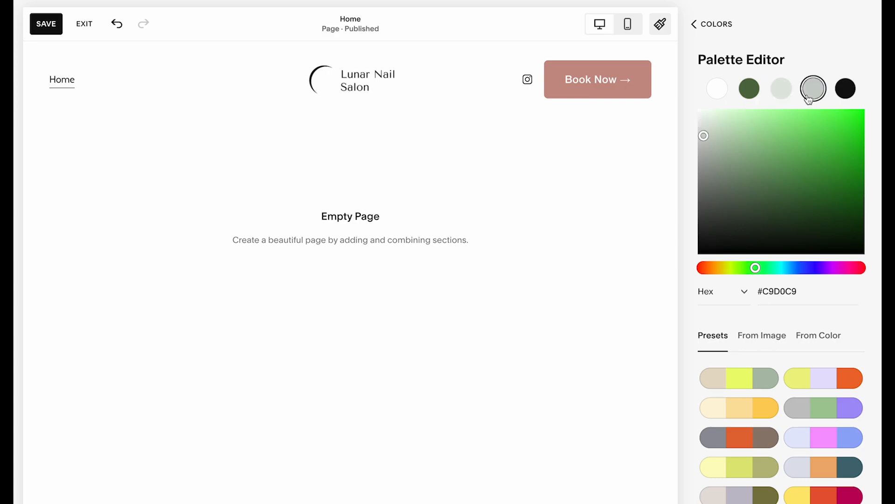
left_click(716, 35)
left_click(716, 34)
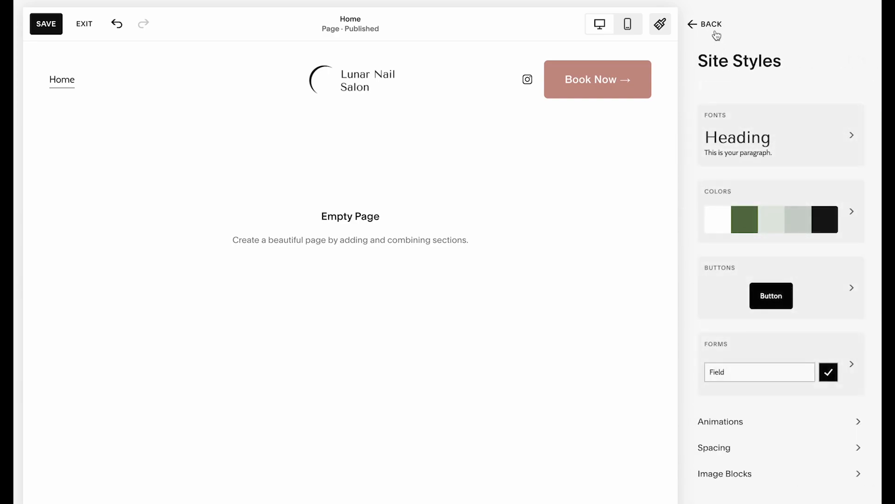
left_click(716, 33)
Save the header changes, leave editing, and move the Home page from Main Navigation to Not Linked
left_click(35, 14)
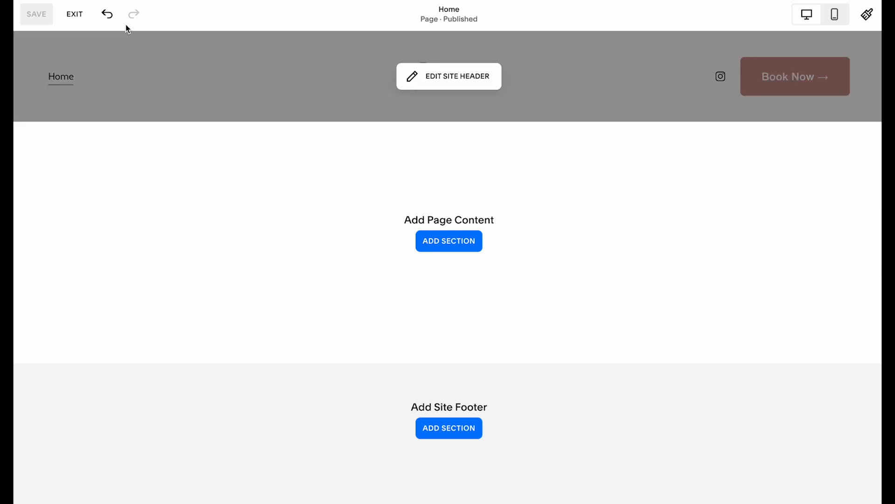
left_click(75, 14)
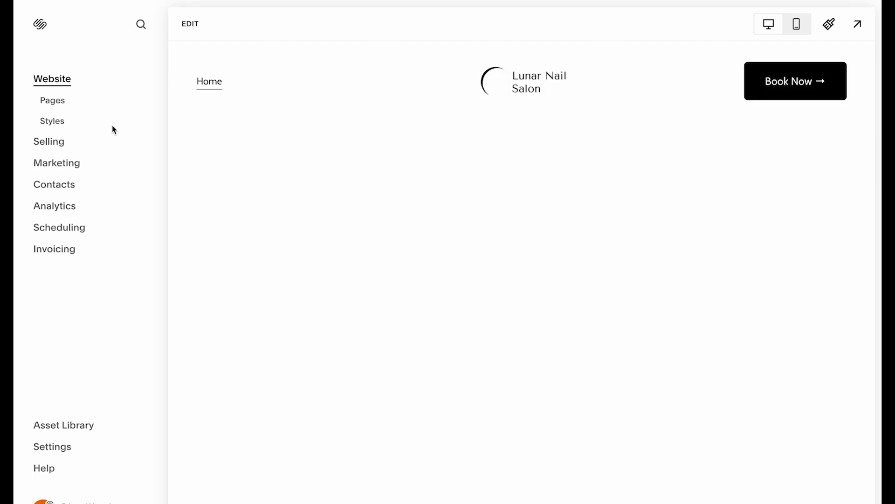
left_click(62, 104)
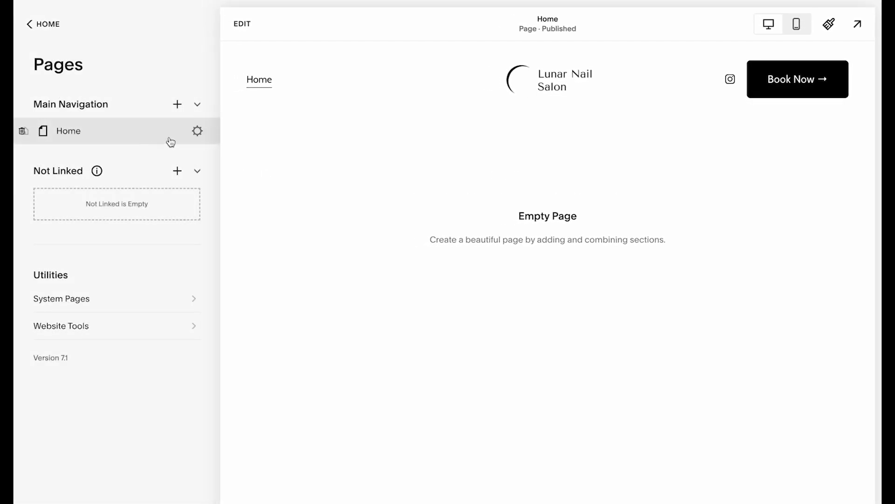
left_click_drag(184, 138, 168, 198)
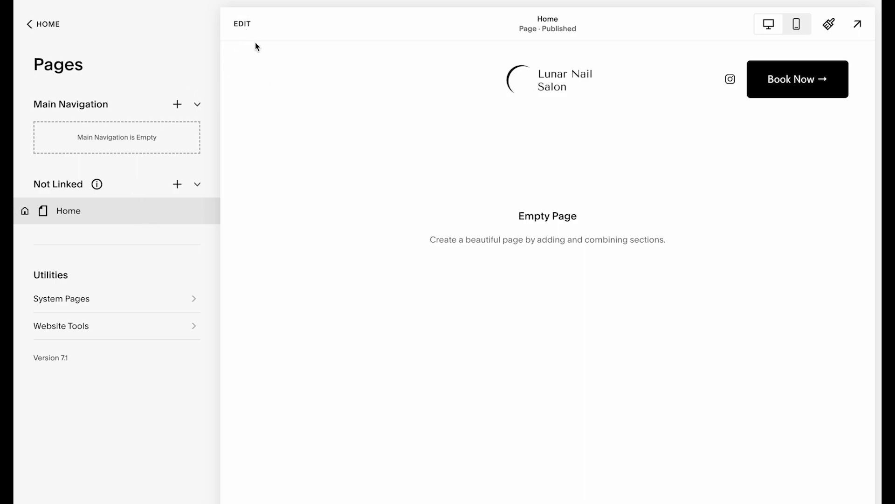
Resume editing the Home page and add a blank section to it
left_click(243, 26)
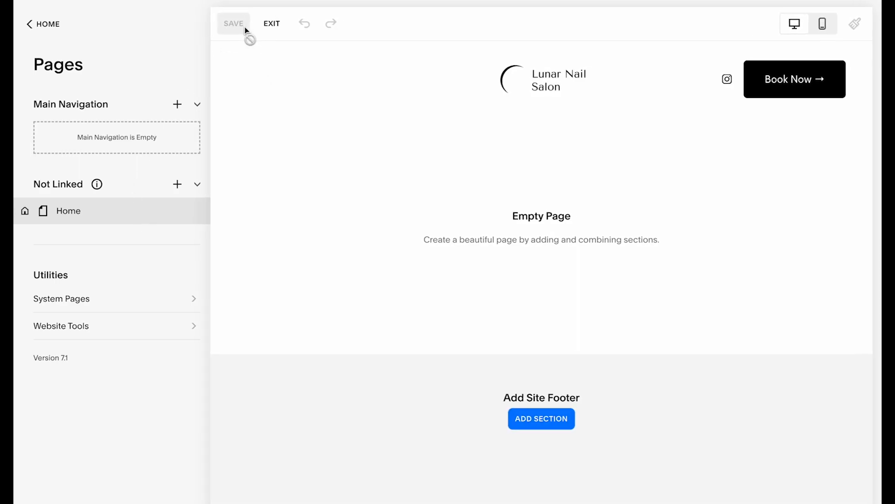
left_click(470, 240)
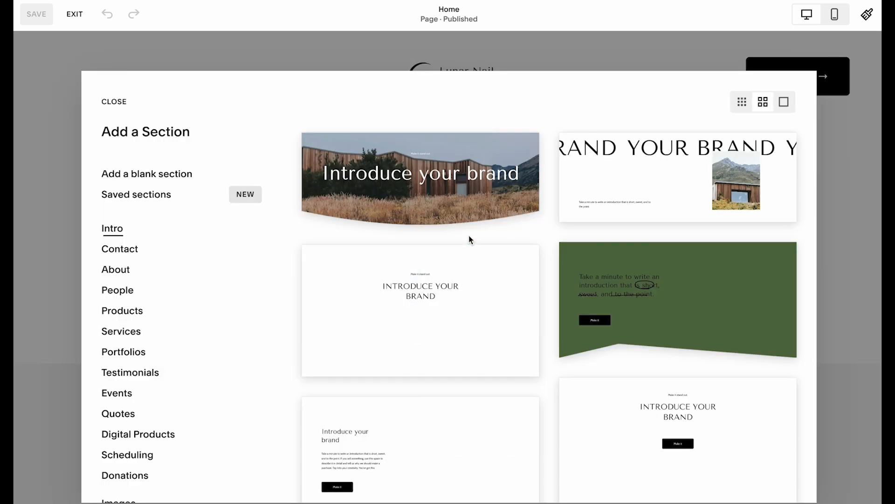
left_click(201, 173)
Apply the Bright 2 color theme to the new blank section
mouse_move(823, 253)
left_click(832, 160)
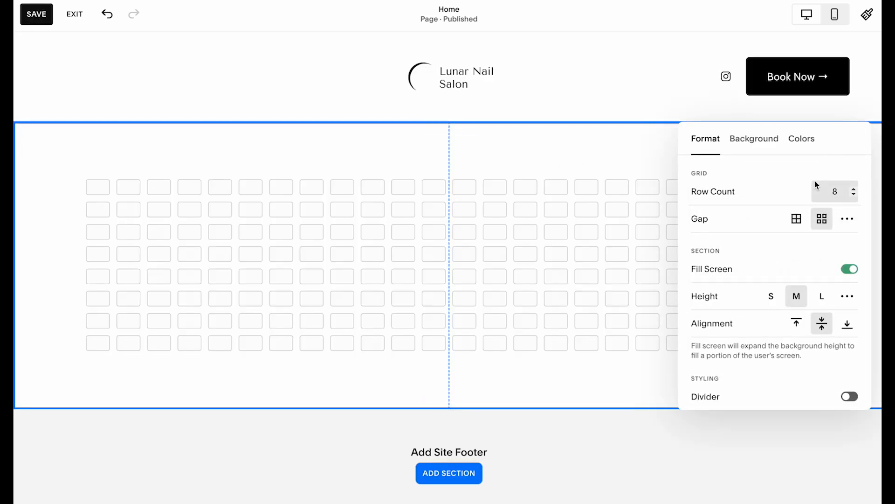
left_click(812, 143)
scroll(774, 296, "down", 3)
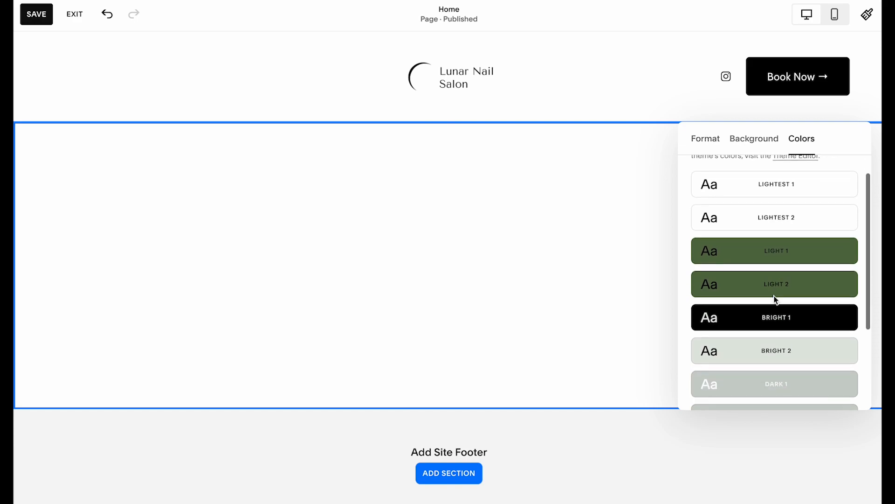
left_click(780, 257)
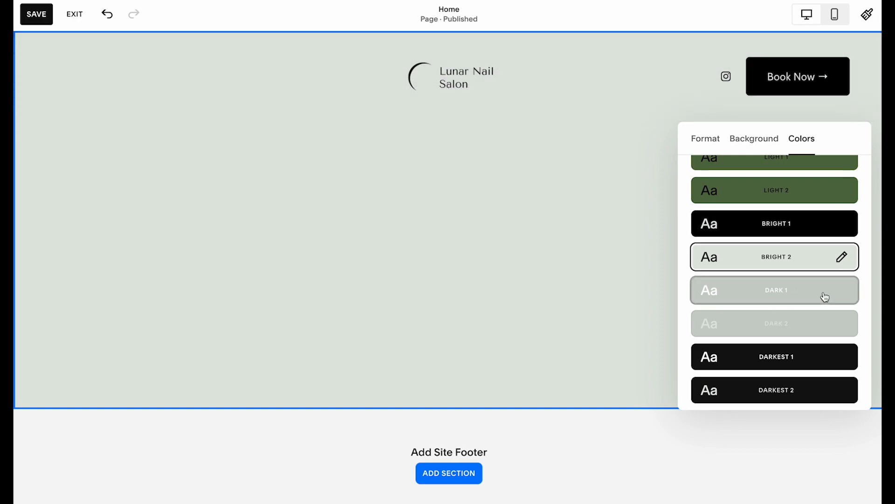
left_click(821, 294)
left_click(801, 270)
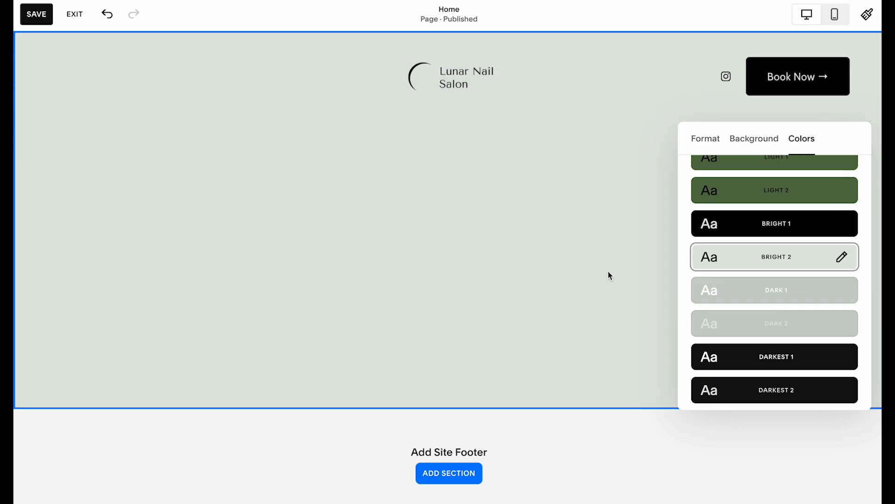
left_click(499, 282)
Extend the green section to 13 grid rows and set its height to S
left_click_drag(734, 351, 733, 462)
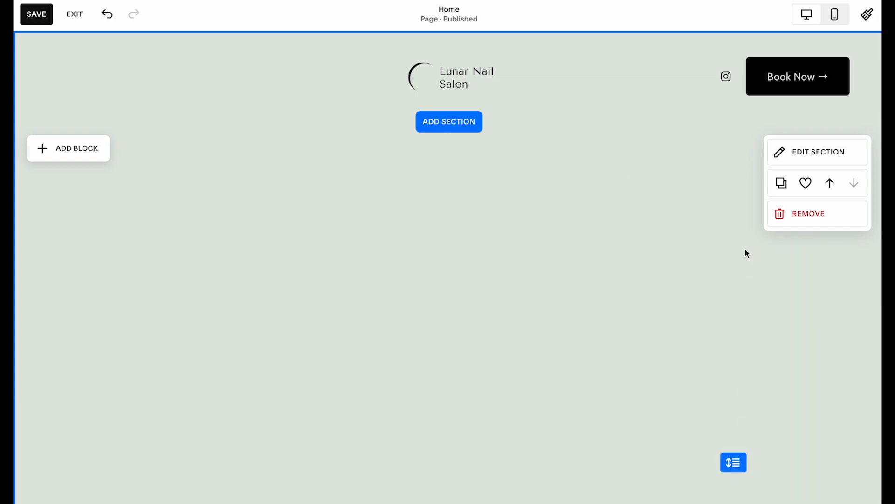
left_click(796, 152)
left_click(772, 344)
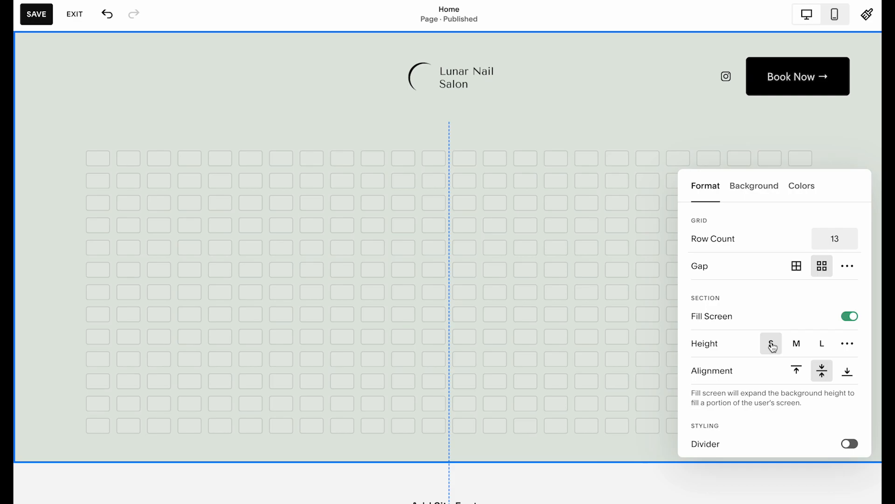
Give the section a custom height of 10 and reduce the grid gap with a custom value
left_click(847, 343)
mouse_move(695, 324)
left_mouse_down()
mouse_move(715, 323)
mouse_move(706, 325)
left_mouse_up()
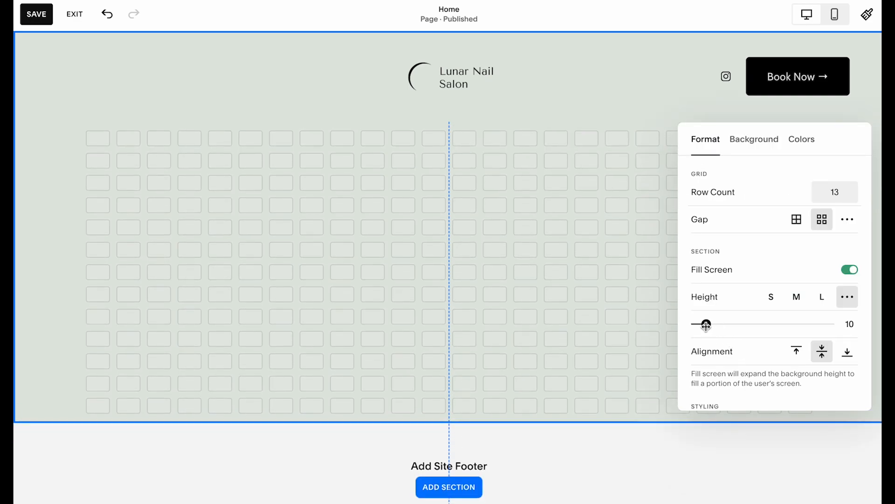
scroll(707, 330, "down", 2)
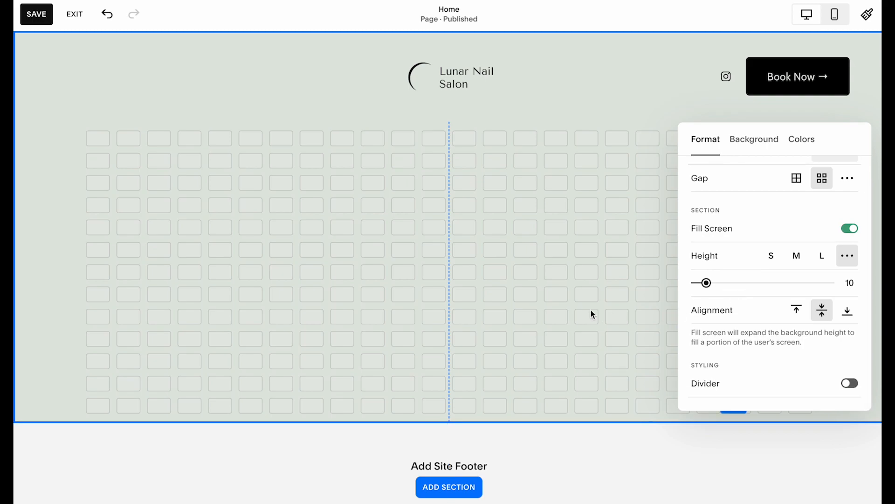
scroll(733, 242, "up", 2)
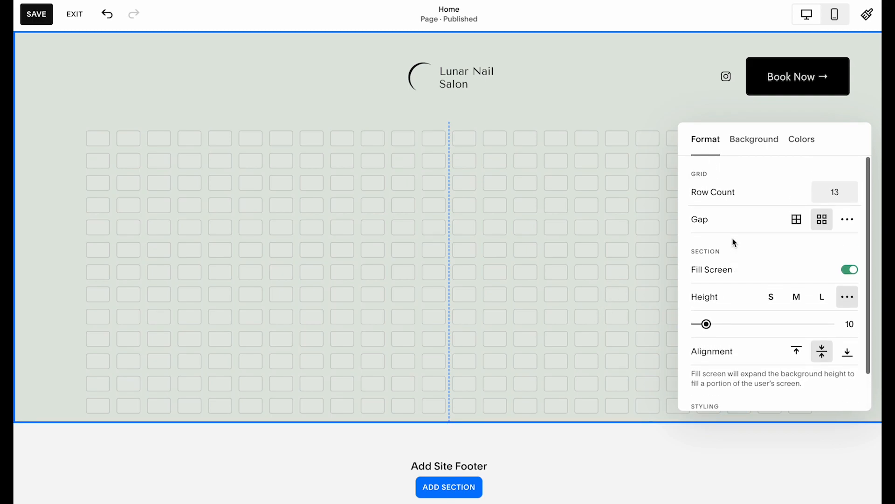
left_click(848, 219)
left_click_drag(737, 272, 761, 247)
left_click(652, 247)
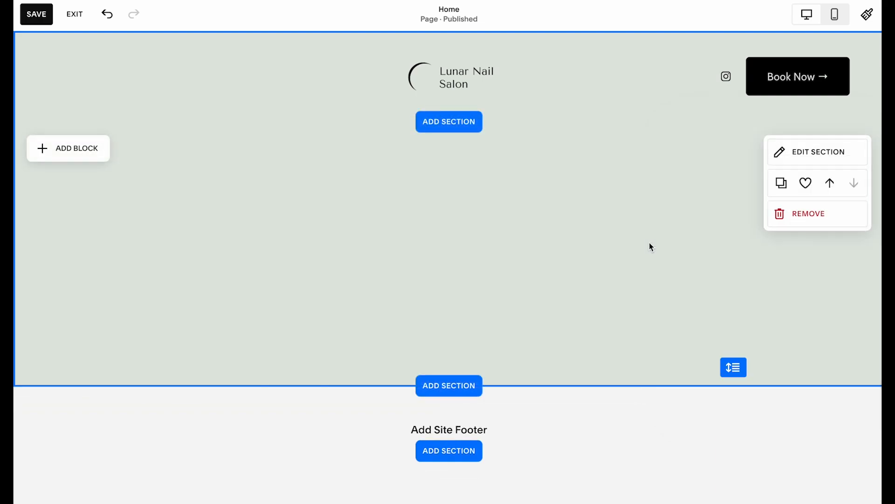
Add a shape block to the section and stretch it across the full grid width and down past the section's original bottom
left_click(89, 148)
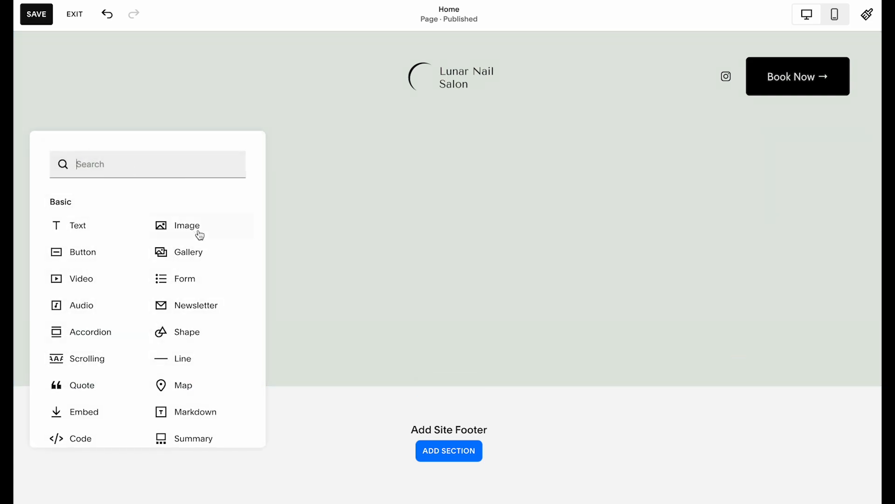
left_click(200, 330)
left_click_drag(257, 243, 812, 395)
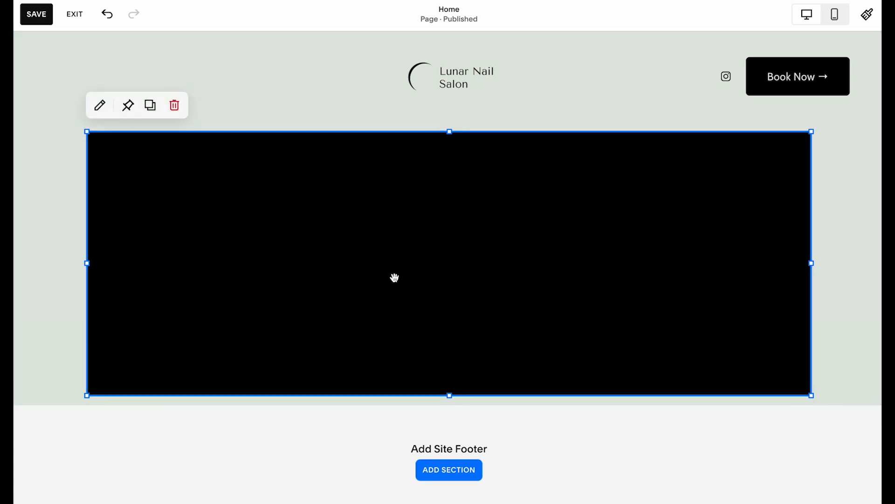
left_click_drag(449, 395, 449, 472)
scroll(746, 373, "down", 2)
scroll(814, 330, "up", 1)
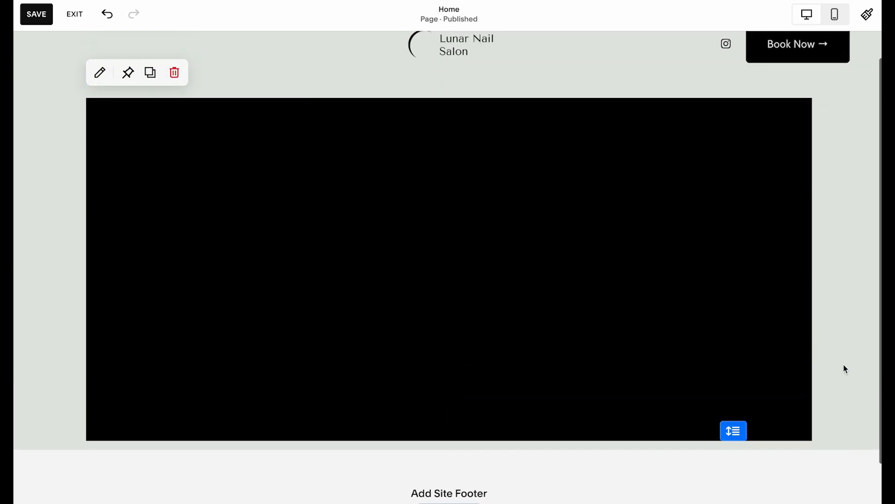
Add more grid rows at the section's bottom and extend the black rectangle down to fill them
left_click(844, 366)
left_click_drag(732, 436, 732, 475)
left_click(709, 415)
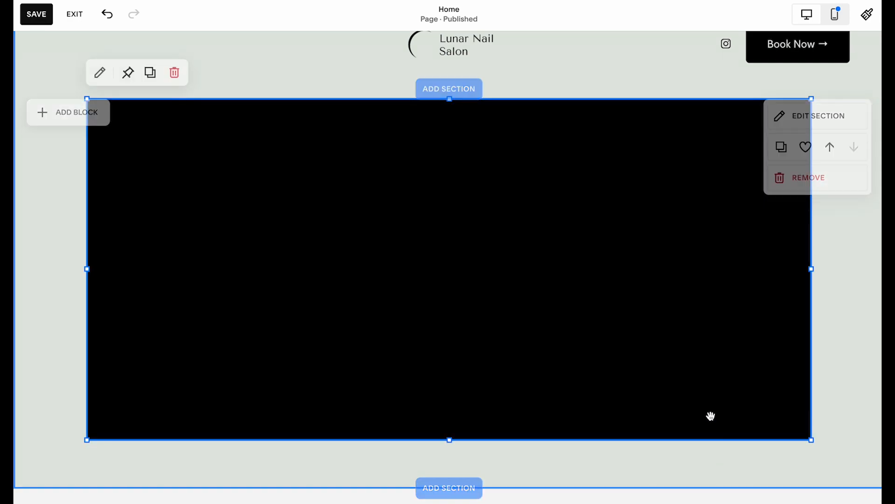
left_click_drag(448, 441, 449, 477)
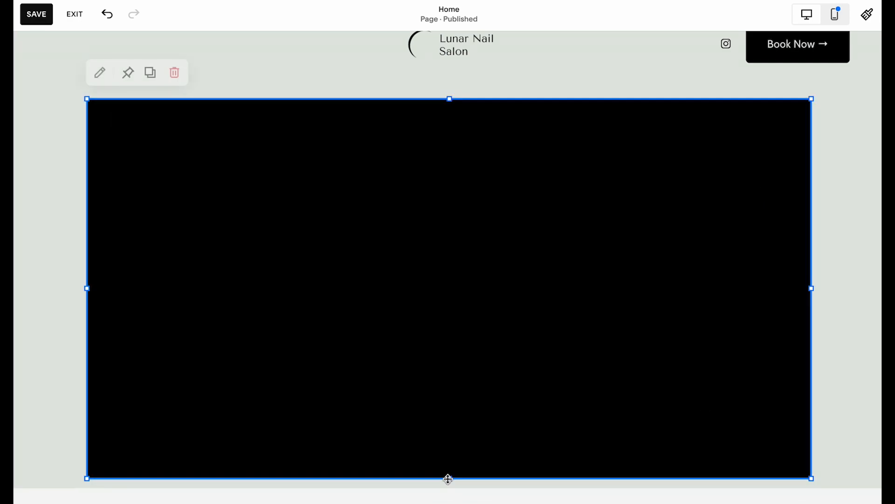
Round all corners of the black rectangle with a radius of 100
left_click(100, 74)
left_click(810, 251)
type("35")
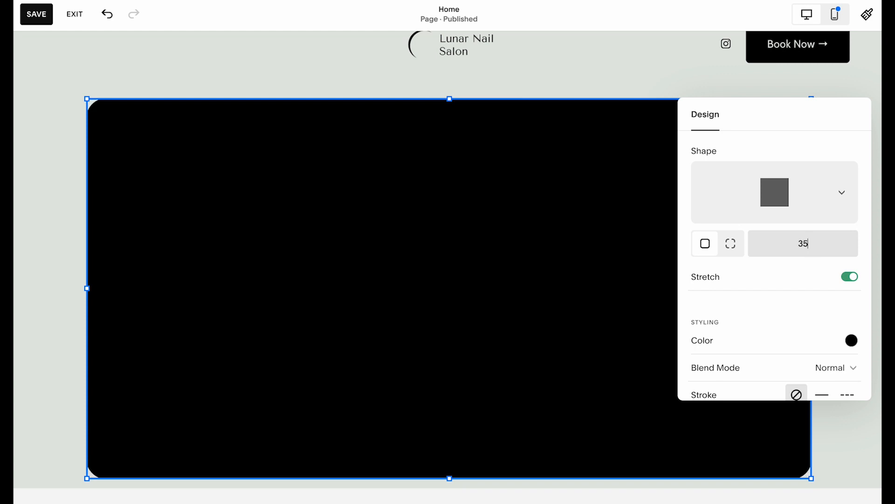
left_click(820, 248)
key("BackSpace")
key("BackSpace")
type("50")
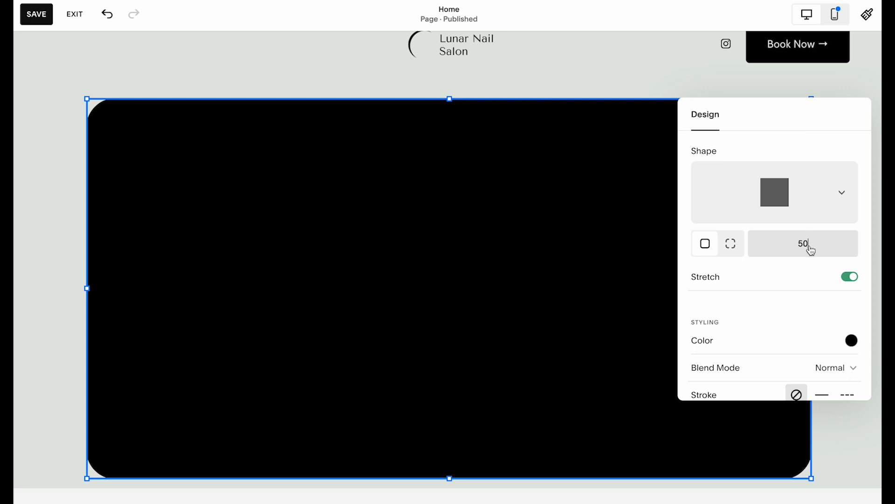
key("BackSpace")
key("BackSpace")
type("100")
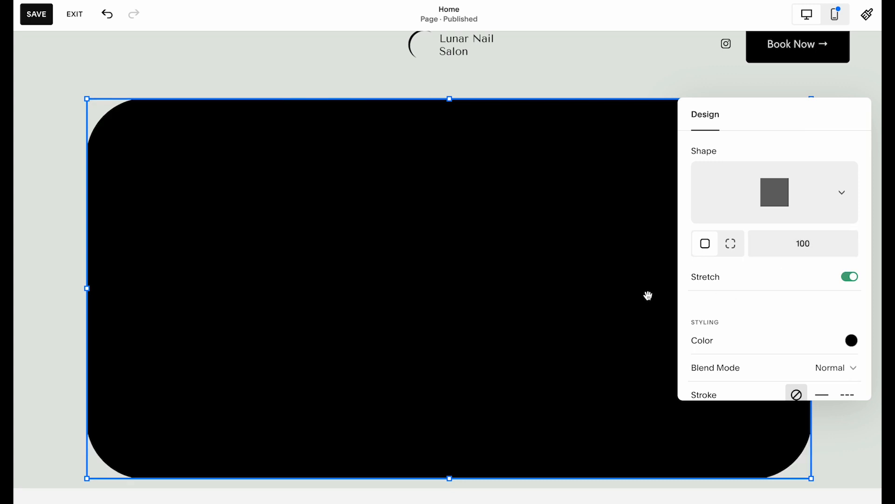
Recolor the rounded rectangle with the grey-green from the site palette
scroll(759, 336, "down", 2)
left_click(850, 299)
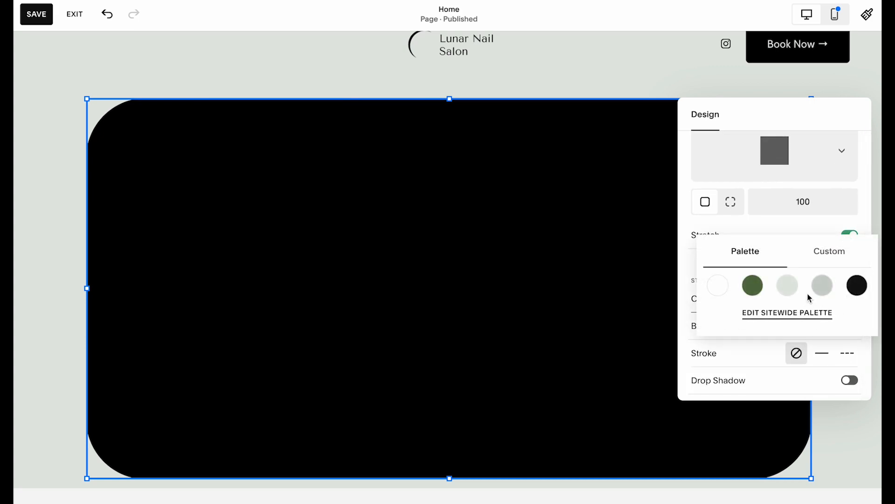
left_click(821, 285)
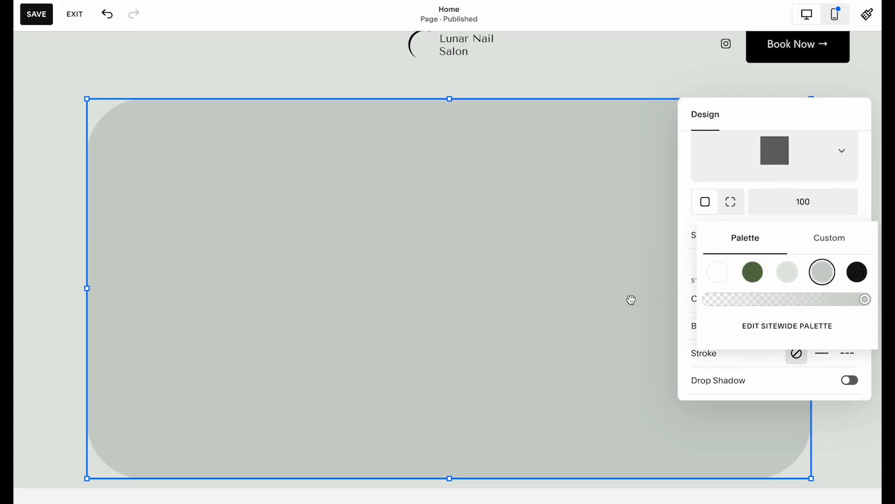
left_click(584, 93)
Duplicate the rounded rectangle in place and shorten the copy by one row at both its upper and lower edges
left_click(578, 220)
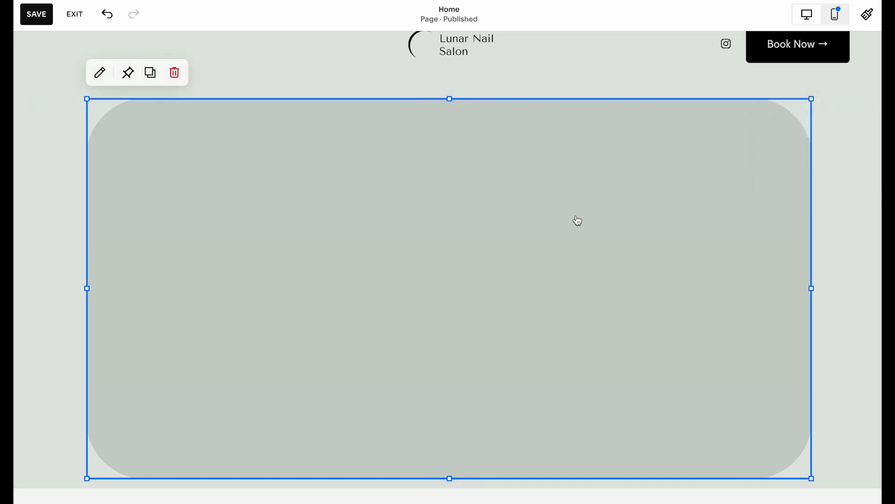
left_click_drag(577, 216, 566, 230)
left_click_drag(550, 262, 549, 245)
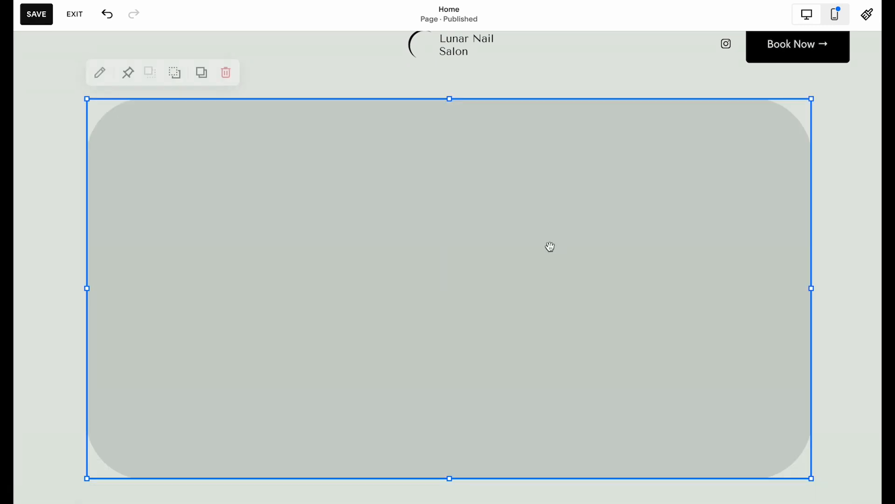
left_click_drag(452, 479, 451, 460)
Keep the square shape for the shorter copy and fill it with white from the site palette
left_click(105, 99)
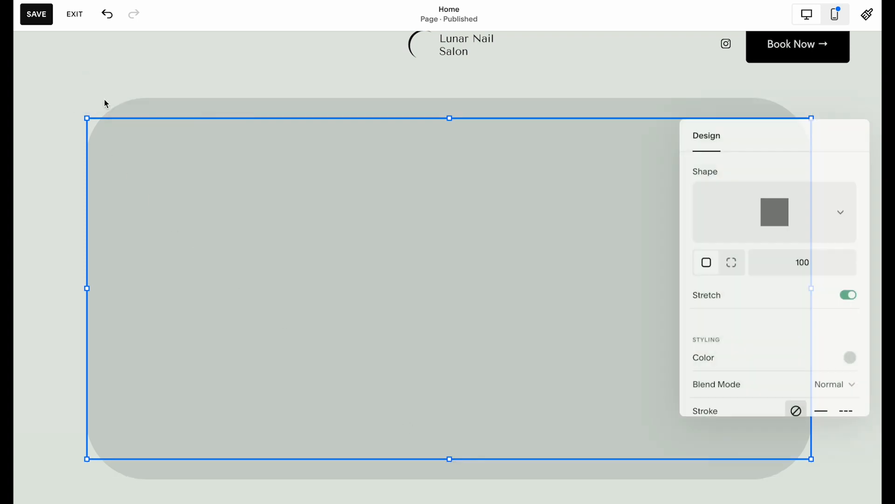
left_click(772, 222)
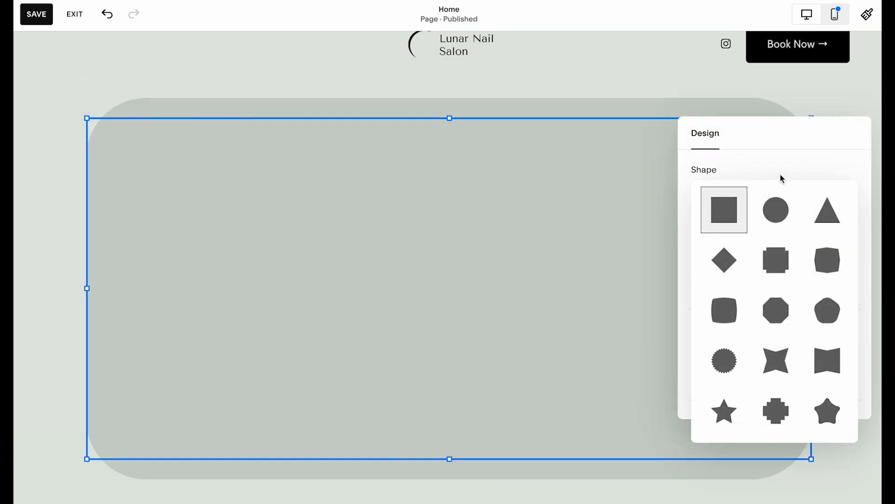
left_click(732, 212)
left_click(852, 360)
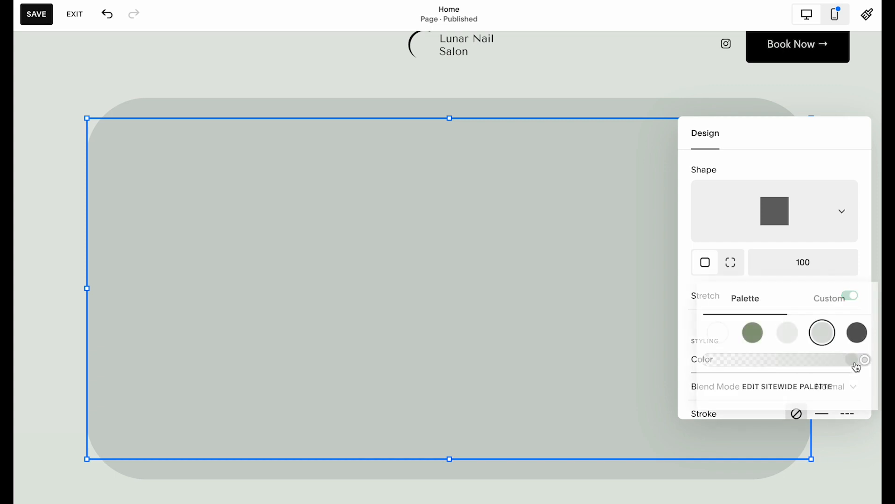
left_click(719, 333)
left_click(560, 292)
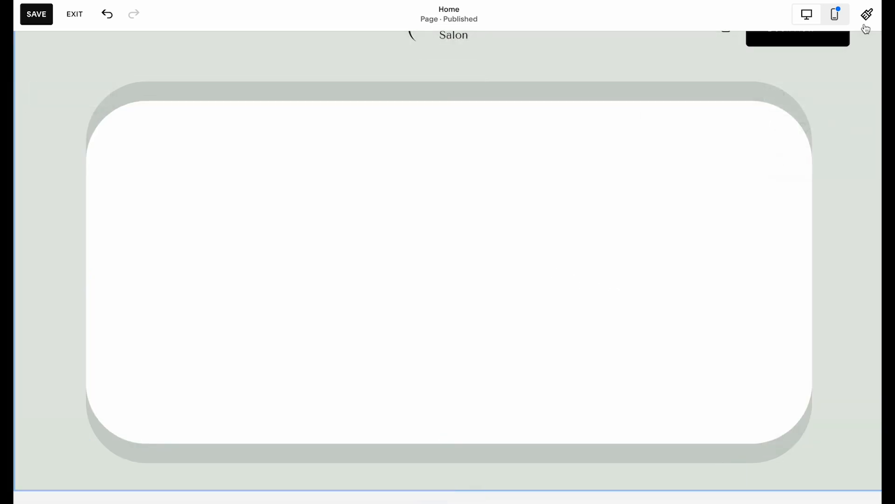
Set the maximum page width in the site-wide spacing styles to 1440px
left_click(867, 14)
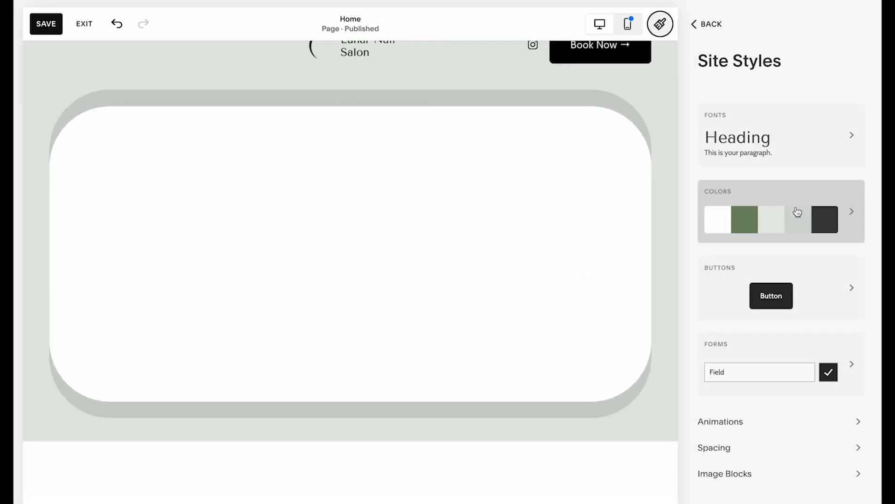
left_click(750, 455)
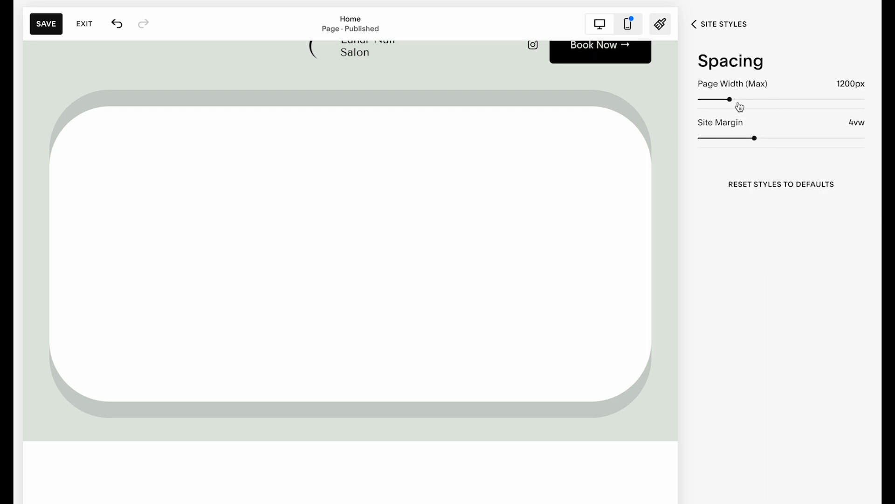
left_click(747, 100)
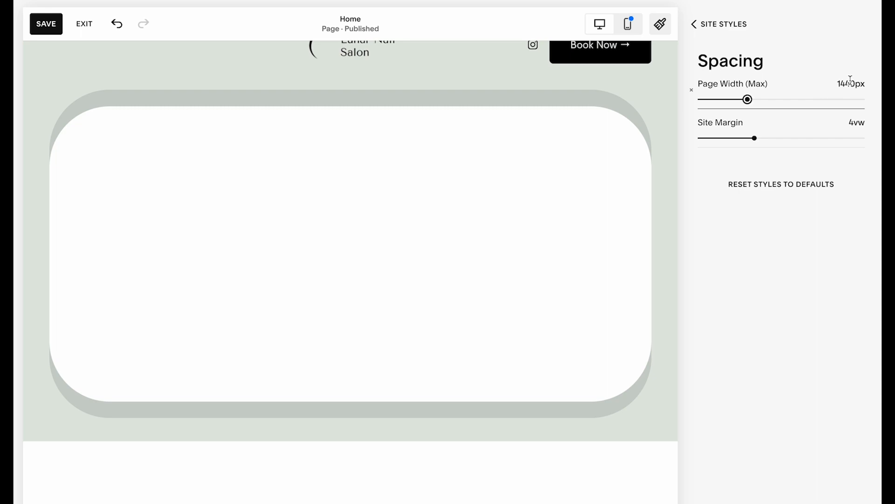
Save the changes, leave editing, and resume editing the Home page
left_click(53, 27)
left_click(86, 27)
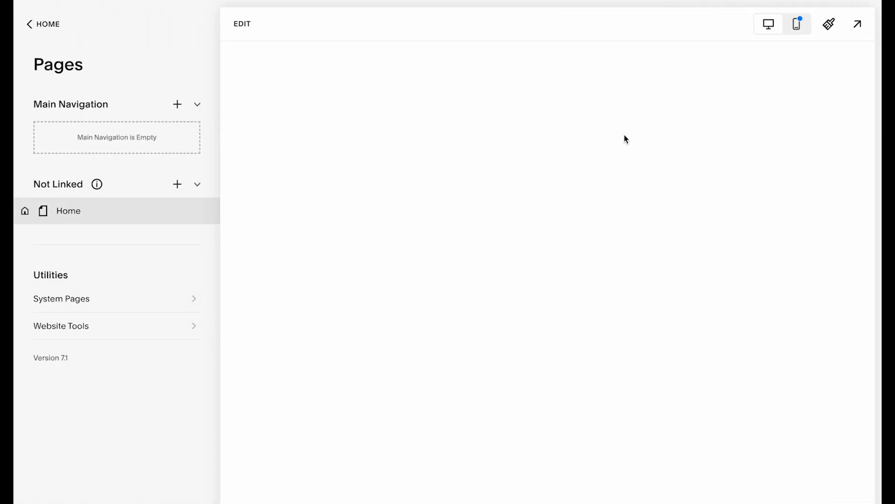
left_click(241, 27)
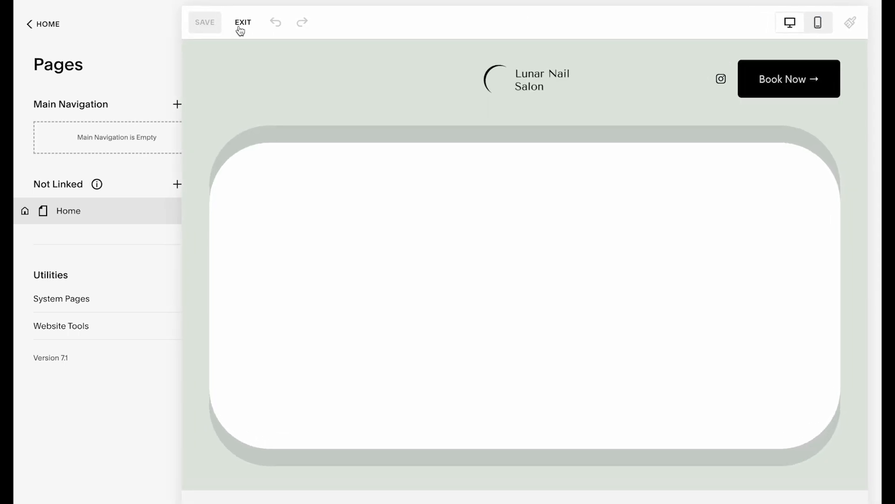
mouse_move(474, 294)
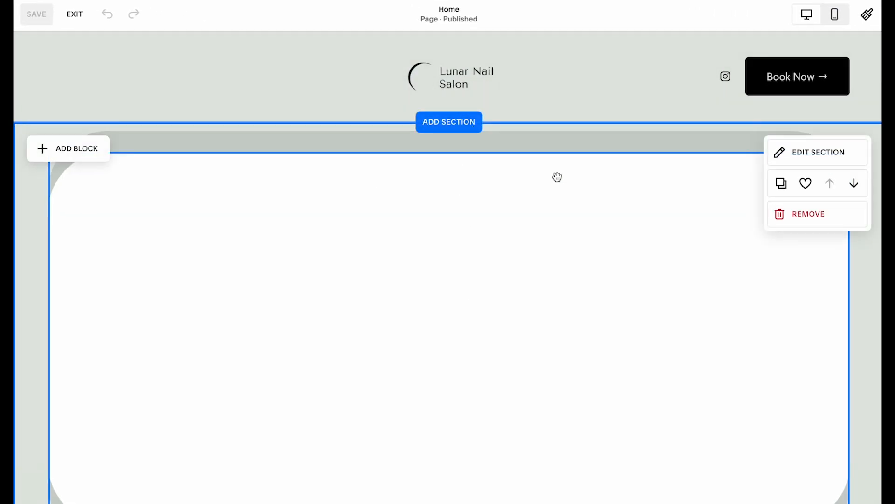
Add a text block reading "Let your nails shine" to the white panel, format it as Heading 1, and widen it to fit two lines
left_click(94, 148)
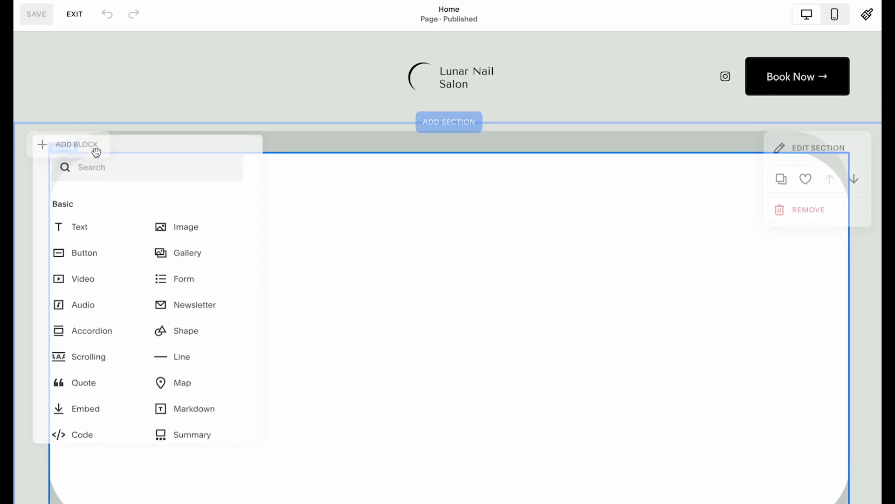
left_click(102, 232)
left_click_drag(132, 162, 192, 270)
left_click(140, 245)
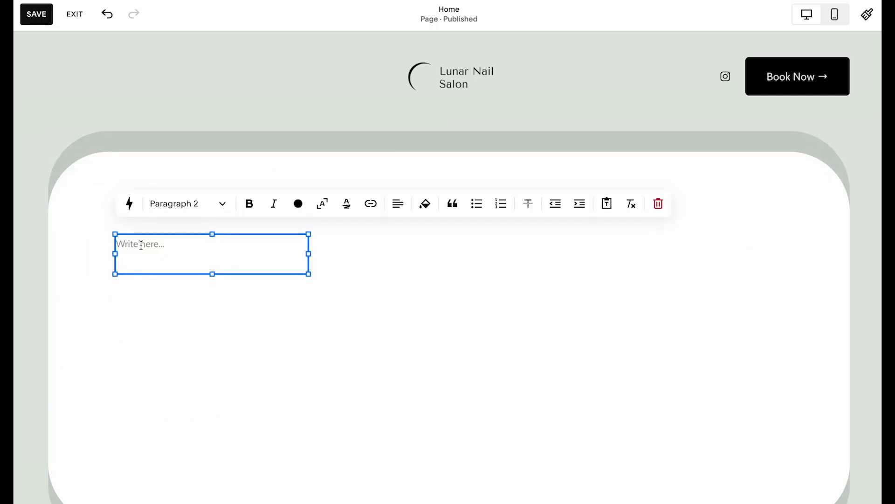
type("Let")
left_click(173, 204)
left_click(172, 233)
left_click_drag(309, 302, 343, 298)
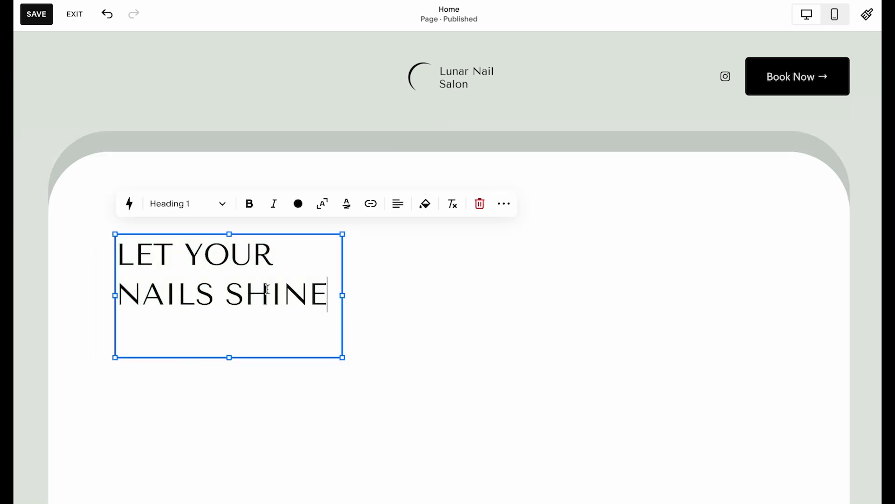
Move the heading one column toward the white panel's left edge and shorten its block to fit the two lines
left_click_drag(256, 236, 228, 233)
scroll(274, 346, "down", 2)
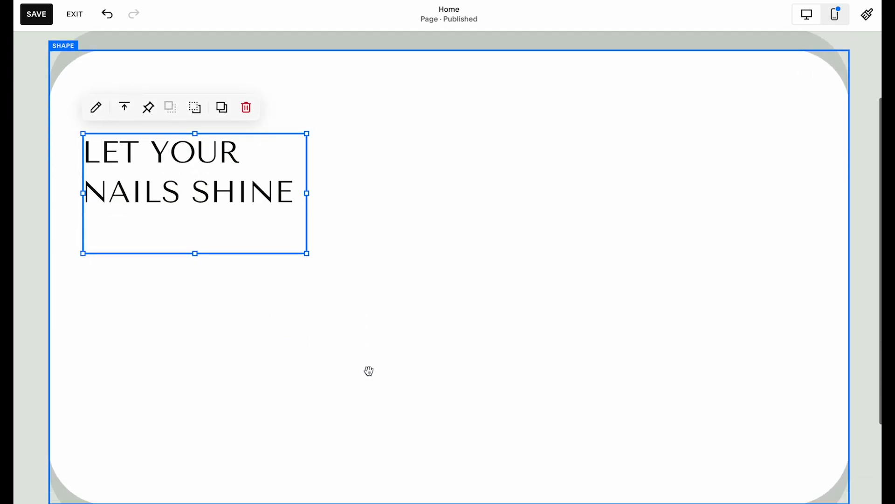
left_click(365, 366)
left_click(214, 184)
left_click_drag(196, 254, 197, 213)
Add a text block under the heading with the invitation from "Why not book an appointment with us" to "work our magic on your nails!"
left_click(179, 240)
left_click(174, 243)
left_click(142, 250)
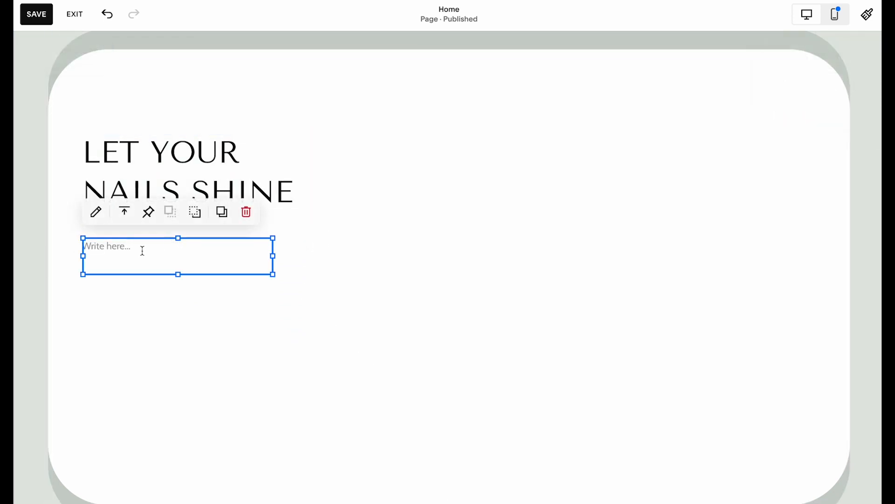
left_click(142, 250)
type("Why not book an appointment with us and give your hands some well-deserved pampering? Can't wait to see you and work our magic on your nails!")
Widen the invitation text block to about the heading's width or slightly more and format it as Paragraph 1
left_click_drag(275, 277, 342, 276)
left_click(150, 208)
left_click(183, 345)
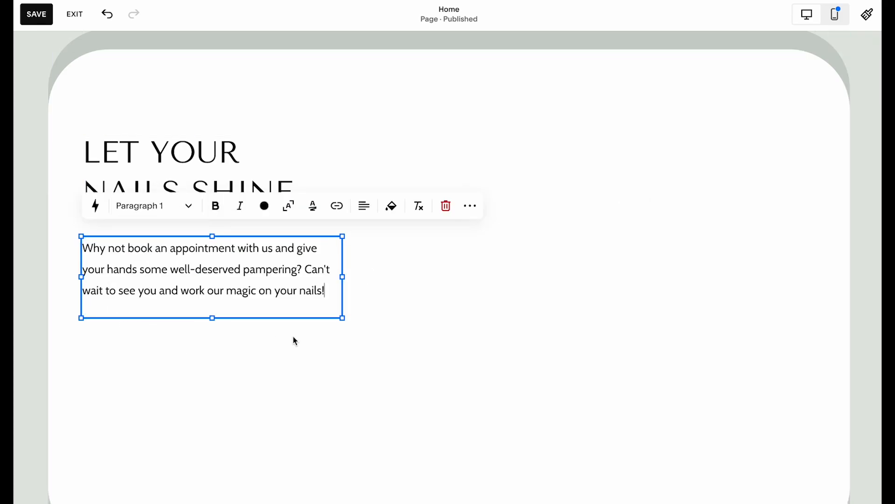
left_click(294, 332)
Duplicate the paragraph directly below itself and replace the copy's text with "393+ 5-sTAR REVIEWS ON GOOGLE"
scroll(296, 326, "down", 1)
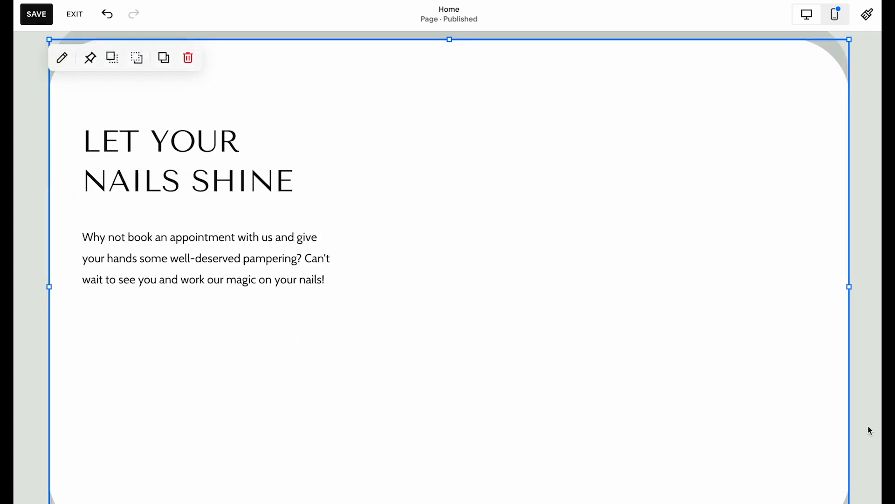
left_click_drag(142, 264, 147, 369)
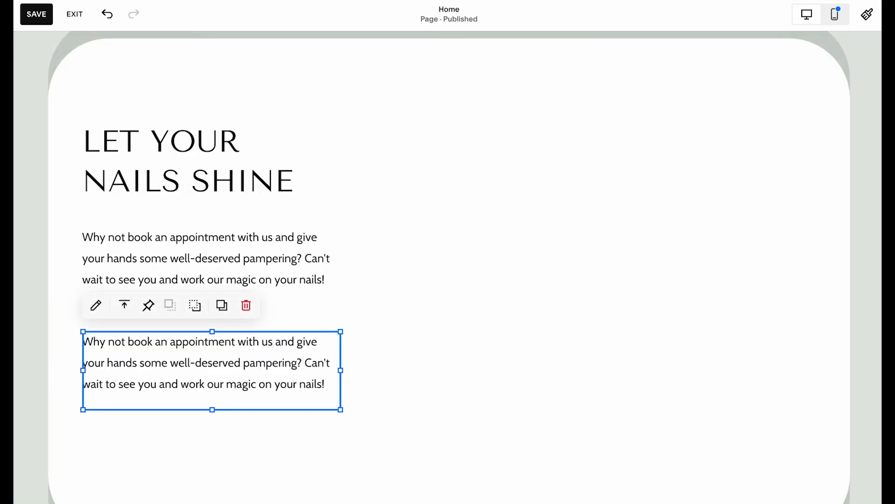
triple_click(276, 371)
type("393+ 5-sTAR REVIEWS ON GOOGLE")
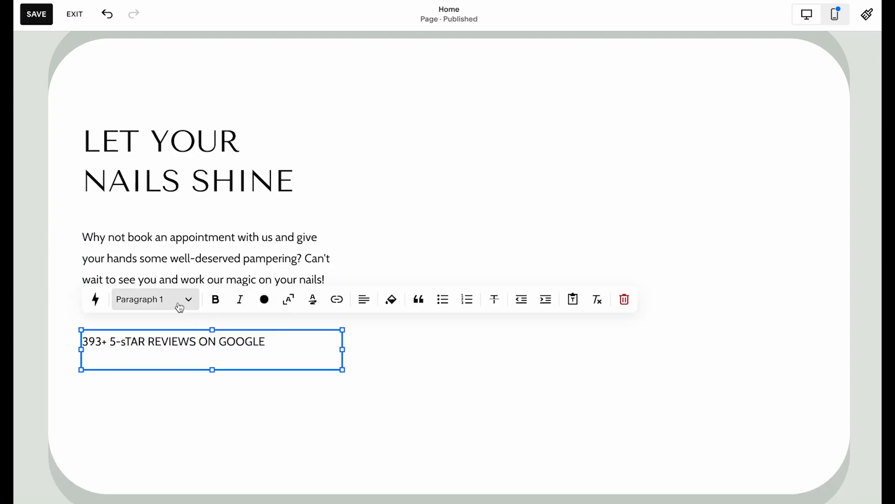
Format the reviews line as Paragraph 2 and correct its wording to "393+ 5-STAR REVIEWS ON GOOGLE"
left_click(180, 307)
left_click(176, 461)
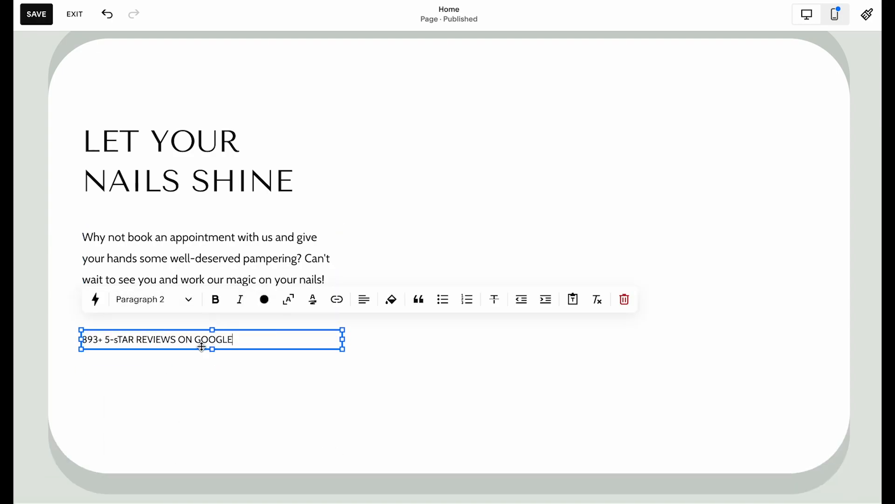
double_click(119, 343)
left_click(119, 342)
key("BackSpace")
type("s")
key("BackSpace")
type("S")
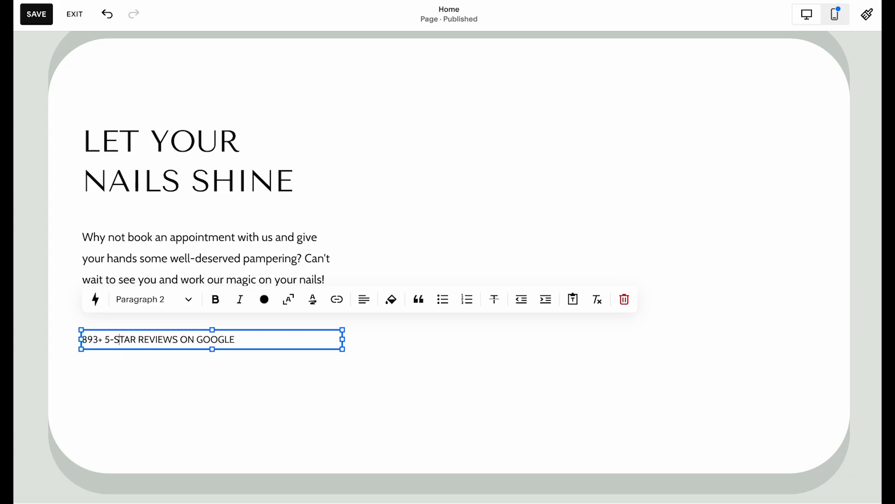
left_click(116, 359)
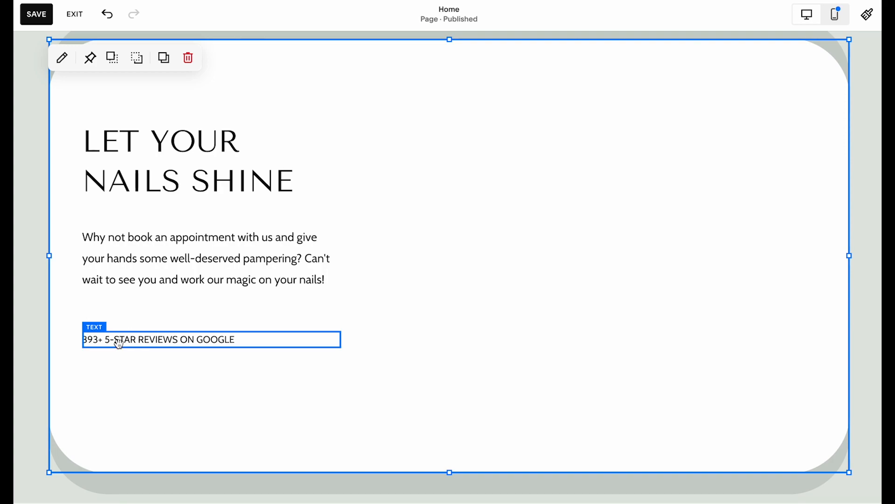
Move the reviews text block down one grid row, leaving more room below the invitation text
double_click(119, 343)
left_click(116, 343)
left_click(96, 371)
left_click_drag(116, 343, 122, 364)
left_click(123, 382)
Add a button block directly under the reviews line, aligned with the text, and narrow it to about half its width
left_click(38, 235)
left_click(68, 60)
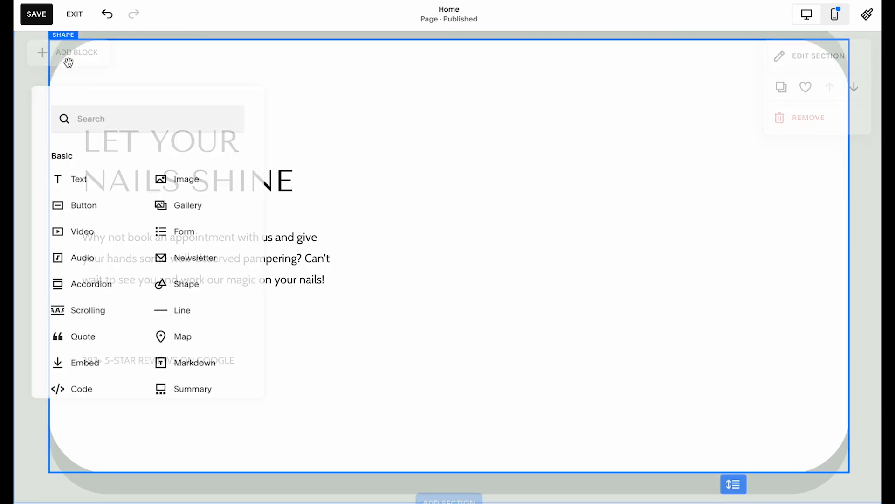
left_click(128, 205)
left_click_drag(134, 146, 182, 395)
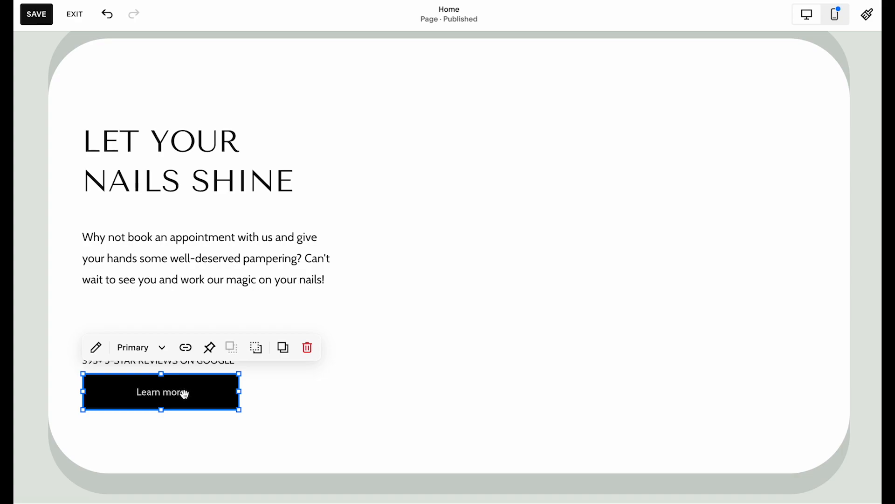
left_click_drag(238, 391, 175, 394)
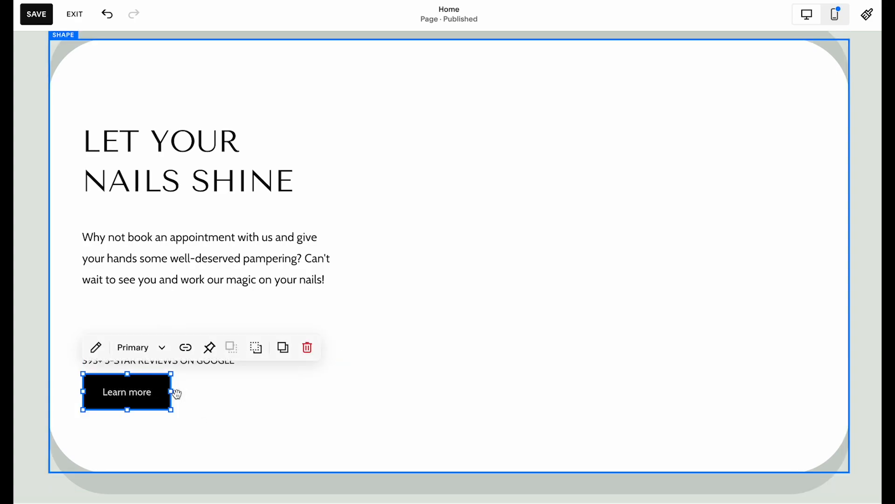
Set the hero button's sizing to Fit with left alignment and enlarge its block to hold the full button
left_click(96, 347)
left_click(254, 244)
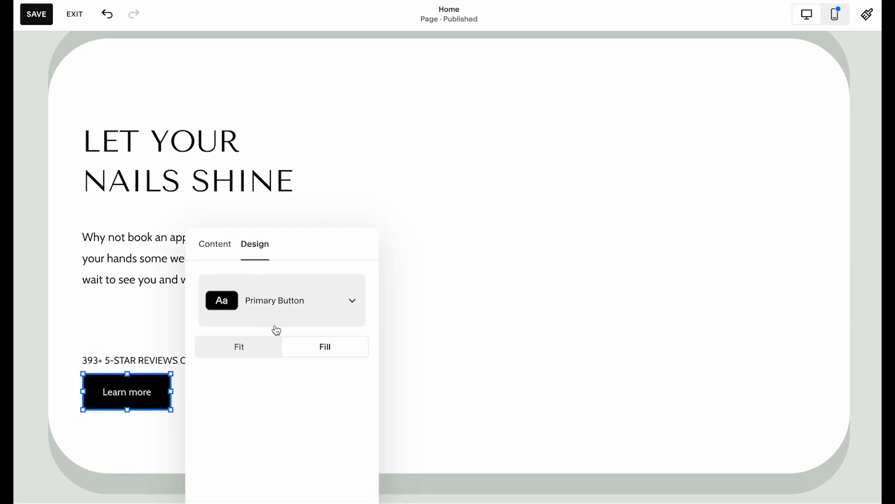
left_click(232, 352)
left_click(296, 349)
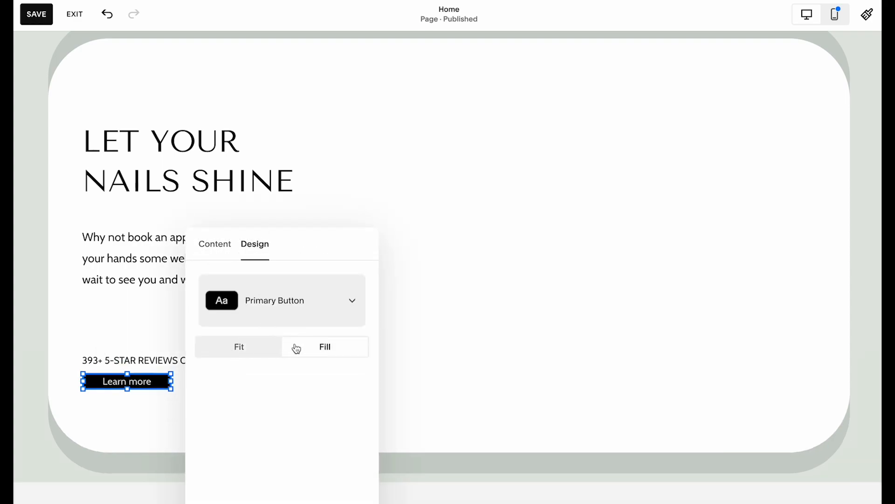
left_click(257, 351)
left_click_drag(171, 406, 213, 429)
left_click(257, 404)
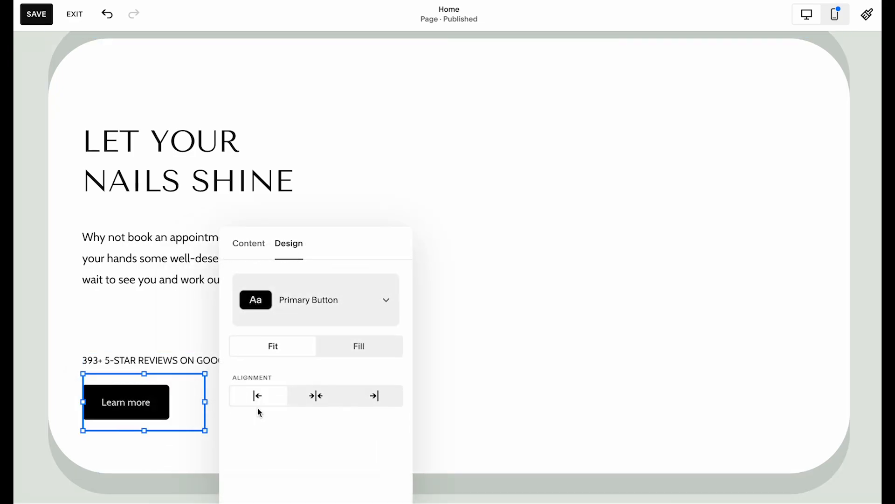
left_click(151, 464)
Add an image block with the green five-star picture, shrink it to a single-row strip, and place it directly above the reviews line
left_click(54, 297)
left_click(32, 289)
left_click(47, 58)
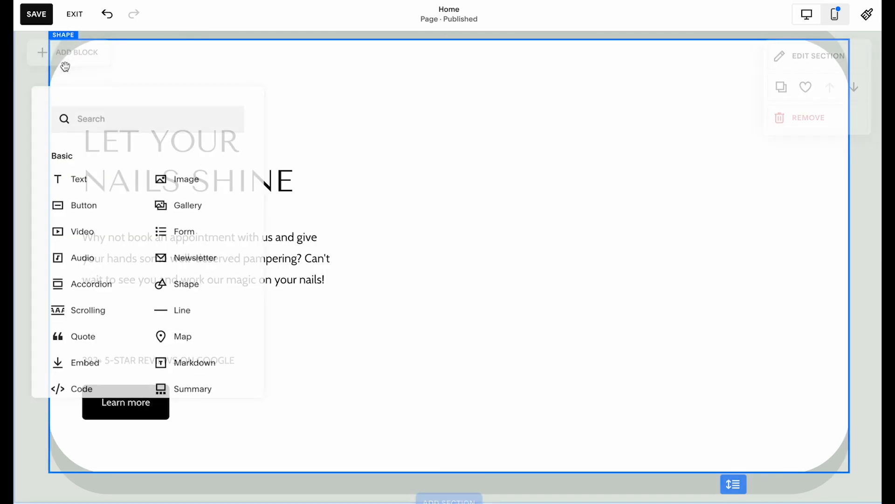
left_click(224, 173)
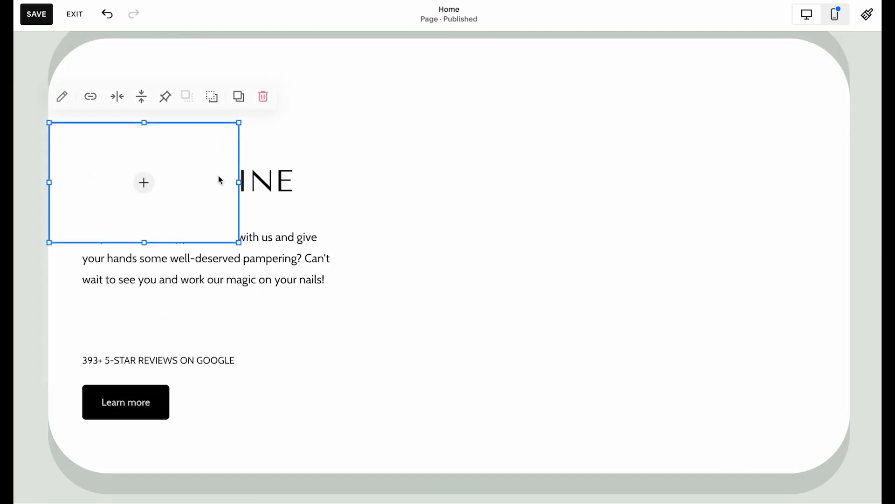
left_click(145, 182)
left_click(155, 179)
scroll(363, 294, "down", 4)
double_click(333, 295)
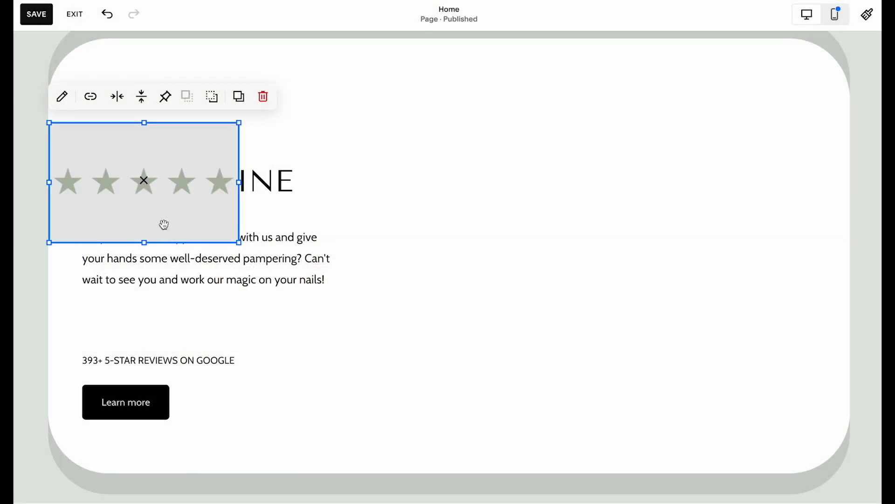
left_click_drag(146, 241, 151, 159)
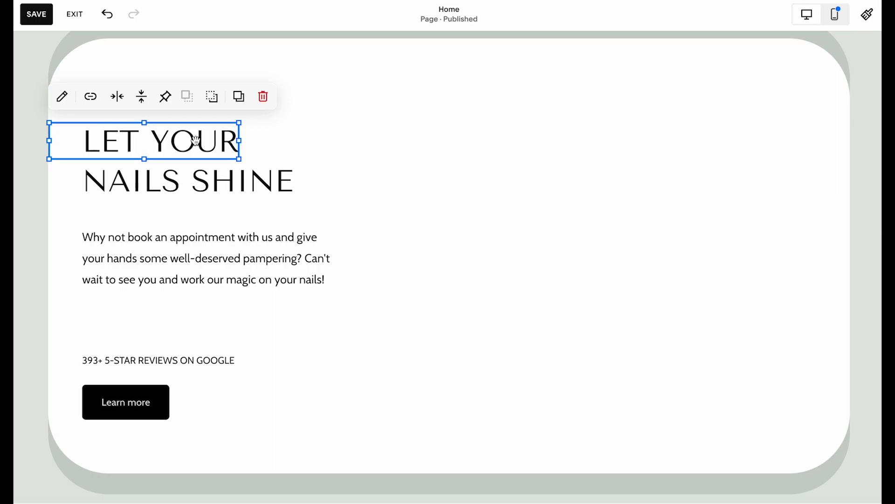
left_click_drag(196, 139, 130, 337)
Set the site's heading font sizes to 4rem for Heading 1 and 3rem for Heading 2
left_click(867, 14)
left_click(826, 337)
scroll(831, 341, "down", 1)
left_click_drag(748, 379, 764, 380)
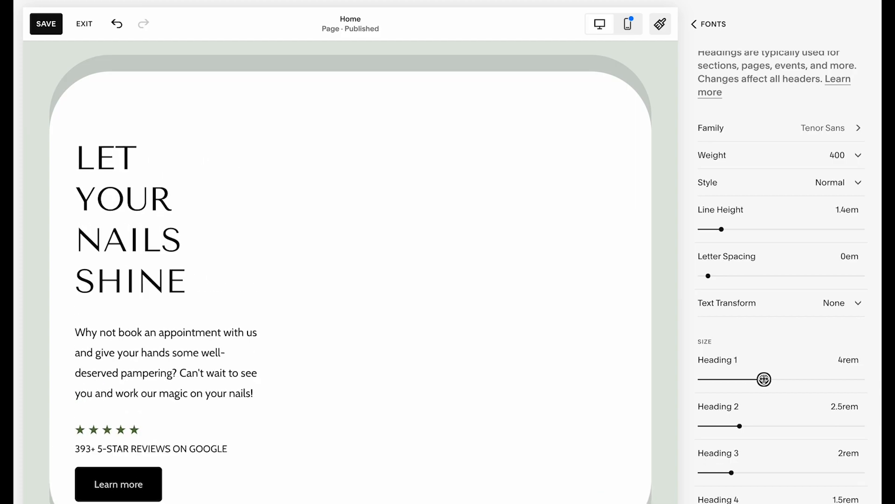
left_click_drag(738, 426, 744, 425)
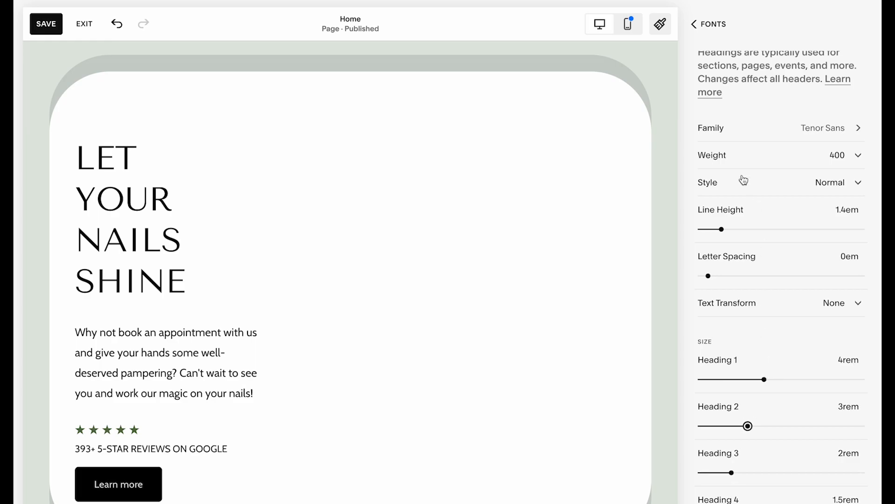
left_click(709, 23)
Move the stars, reviews line and button up closer to the invitation text, and widen the invitation block to about the heading's width
left_click(140, 482)
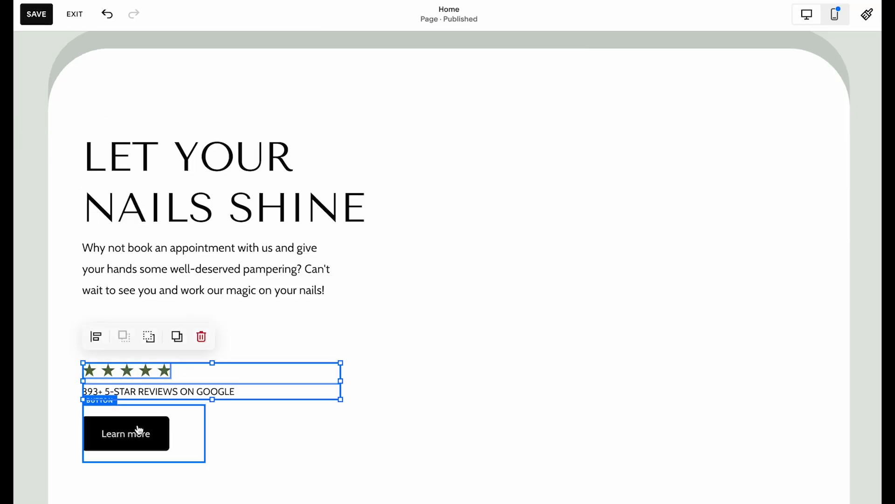
left_click_drag(153, 430, 150, 387)
left_click(395, 335)
left_click(228, 304)
left_click_drag(340, 276, 379, 274)
left_click(423, 285)
Shorten the white panel so its lower edge sits a little below the hero button
scroll(424, 286, "down", 3)
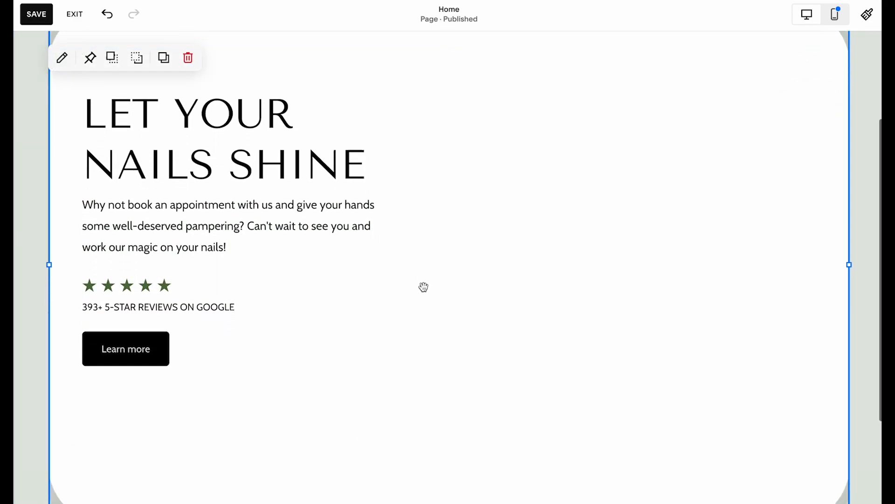
left_click_drag(449, 462, 468, 373)
left_click(464, 423)
scroll(459, 426, "up", 3)
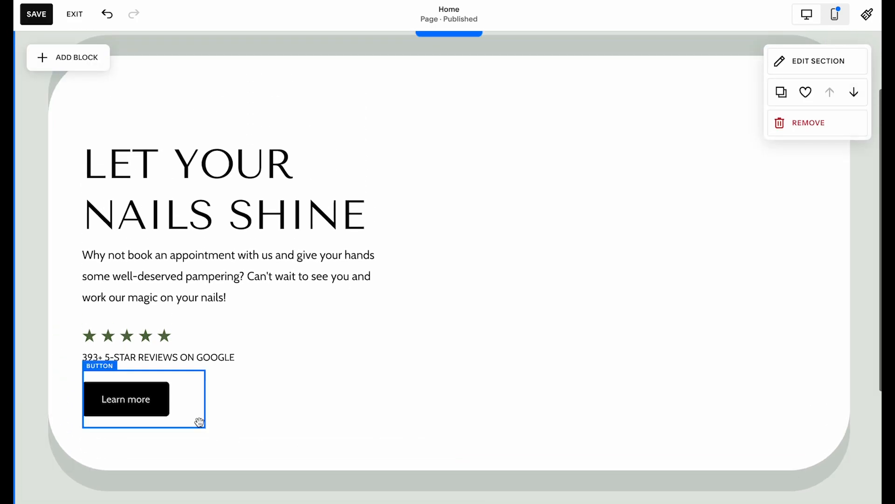
Copy the "Book Now →" label text from the site header's button
scroll(138, 401, "up", 3)
left_click(787, 76)
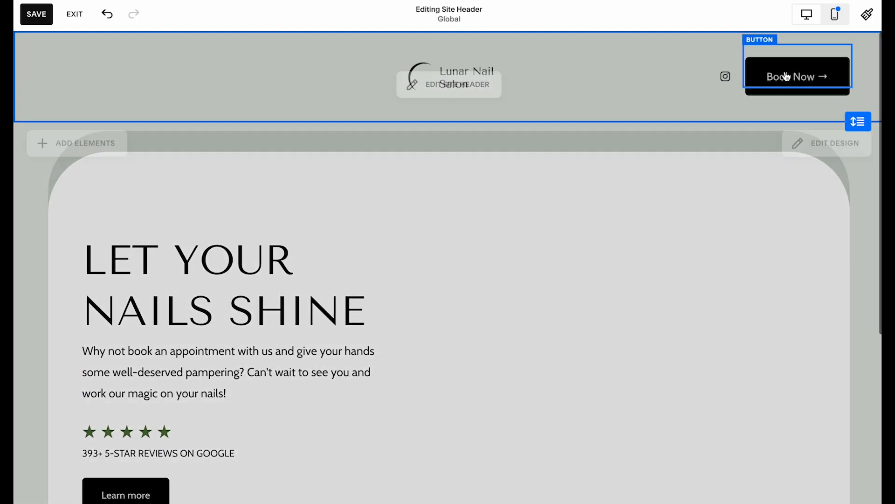
left_click(768, 79)
left_click(672, 57)
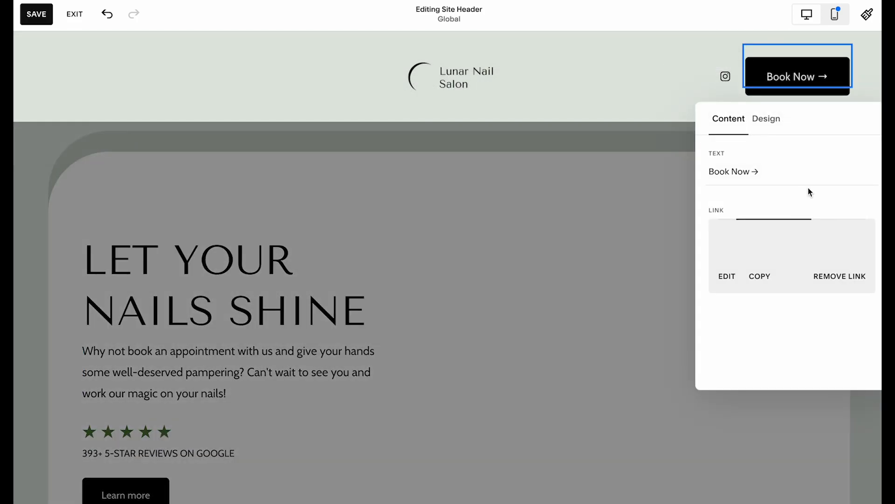
left_click_drag(775, 180, 701, 178)
key("ctrl+c")
left_click(548, 206)
Replace the hero button's "Learn more" label with the copied "Book Now →" text
left_click(212, 455)
scroll(212, 455, "down", 2)
left_click(169, 418)
left_click(94, 370)
left_click_drag(320, 304, 232, 305)
key("ctrl+v")
left_click(308, 406)
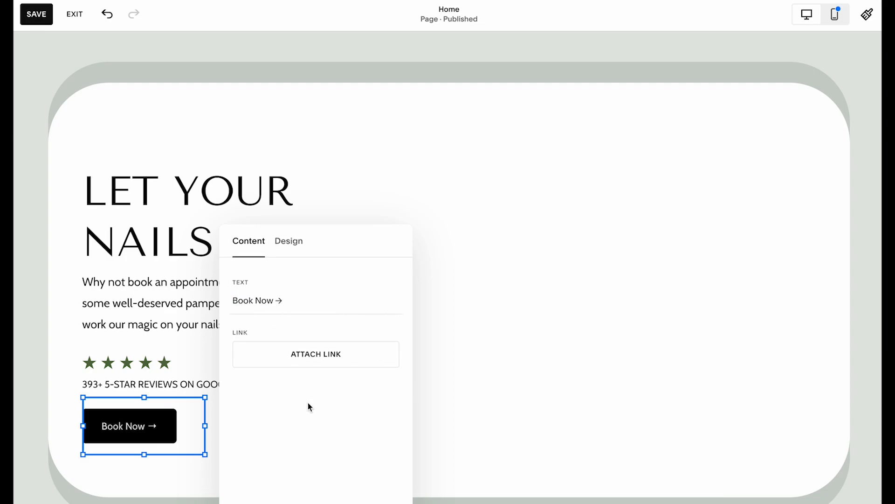
Edit the hero section's Bright 2 color theme and set the Primary Button Background to the palette's dark green
left_click(294, 249)
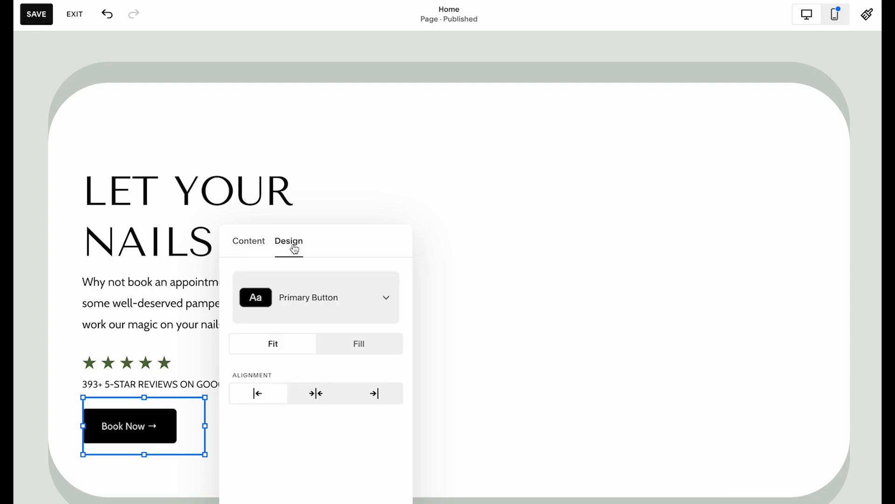
left_click(478, 293)
left_click(826, 85)
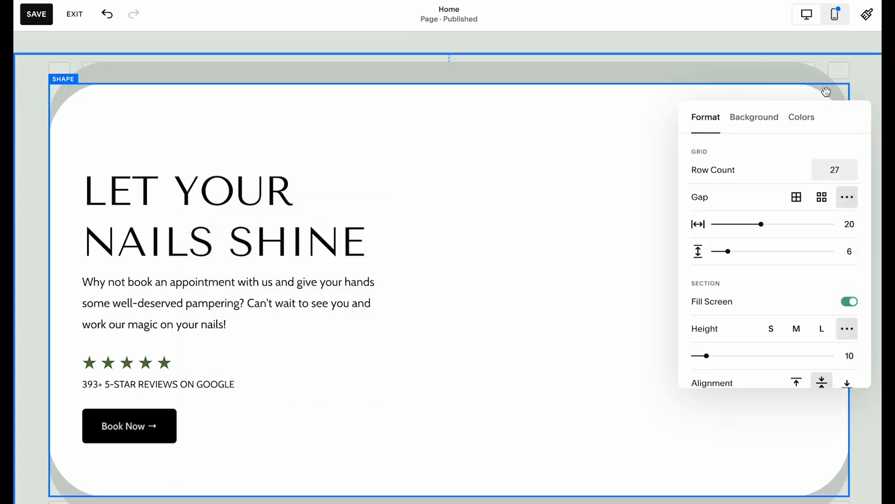
left_click(802, 117)
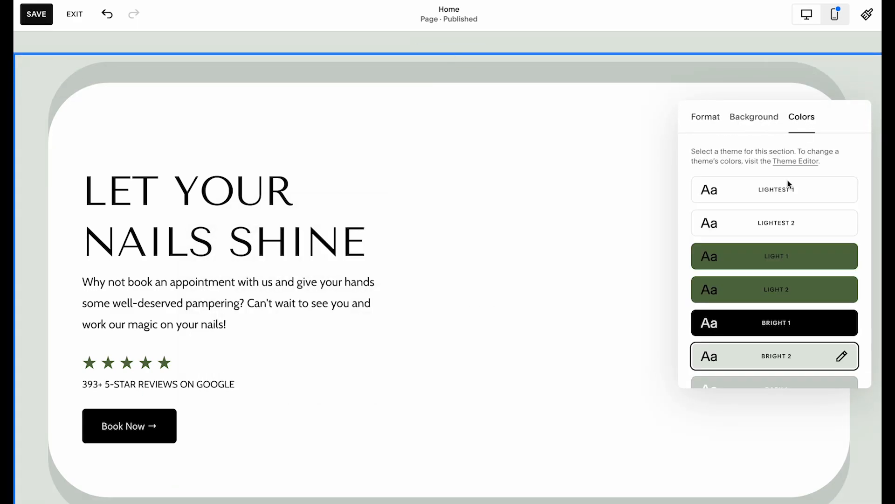
left_click(835, 357)
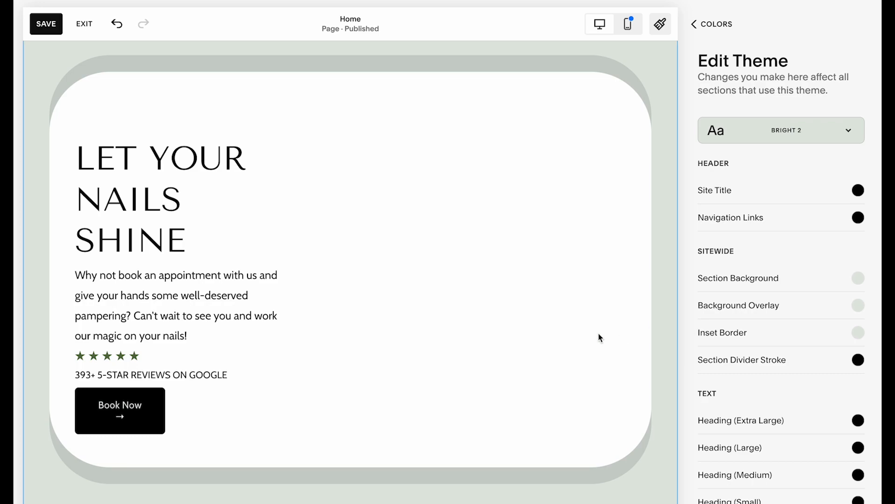
scroll(803, 341, "down", 1)
scroll(805, 342, "down", 14)
scroll(804, 343, "down", 2)
left_click(858, 293)
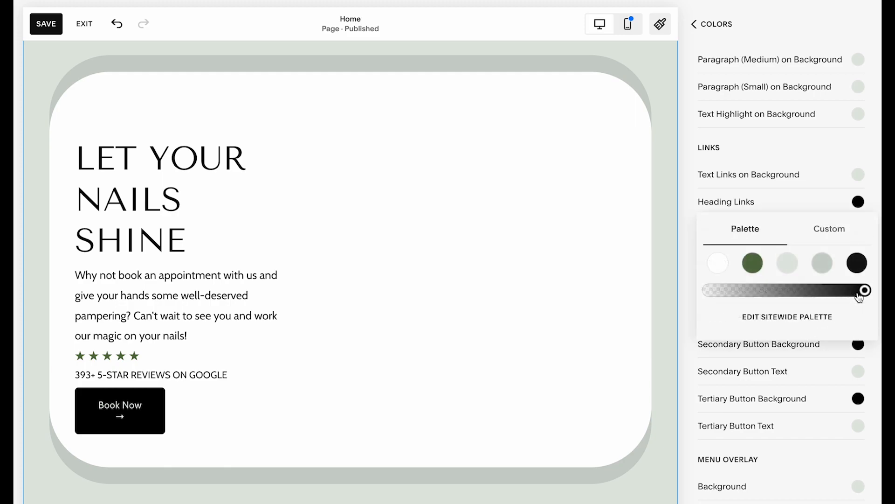
left_click(755, 268)
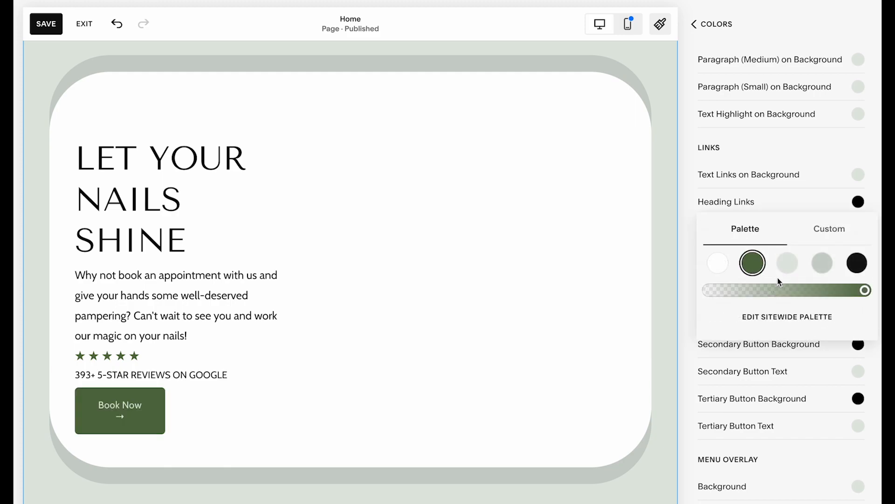
left_click(690, 291)
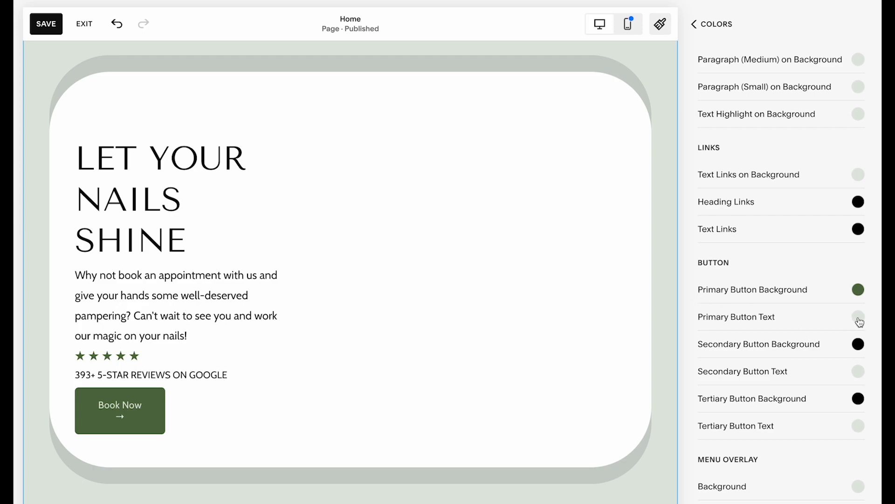
Try the theme's Secondary Button Background as fully transparent and restore it to opaque palette black
scroll(856, 333, "down", 1)
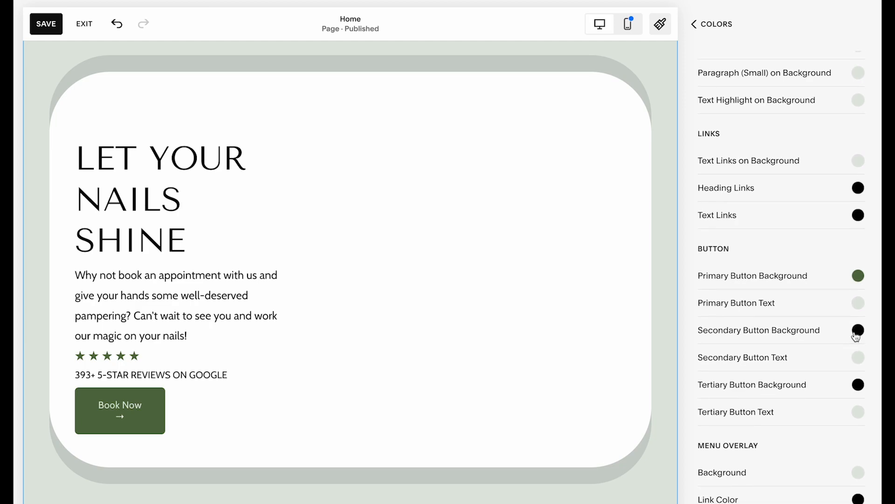
left_click(858, 330)
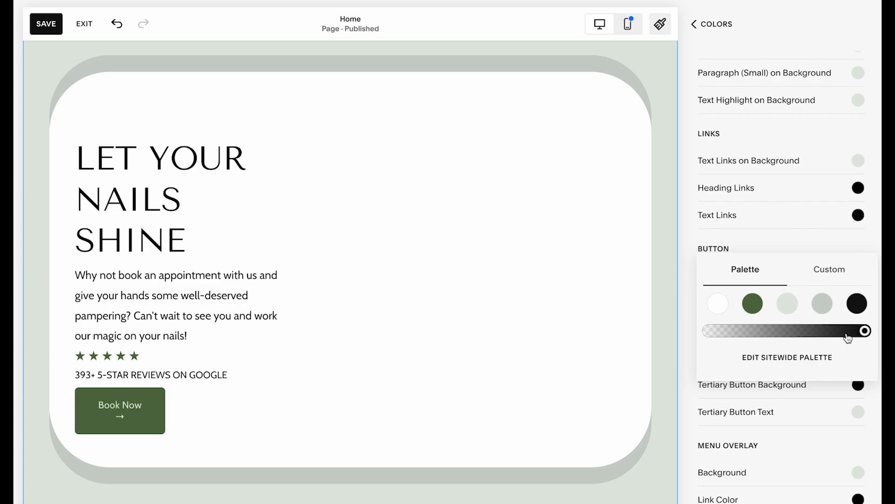
left_click_drag(780, 336, 695, 337)
scroll(652, 279, "up", 3)
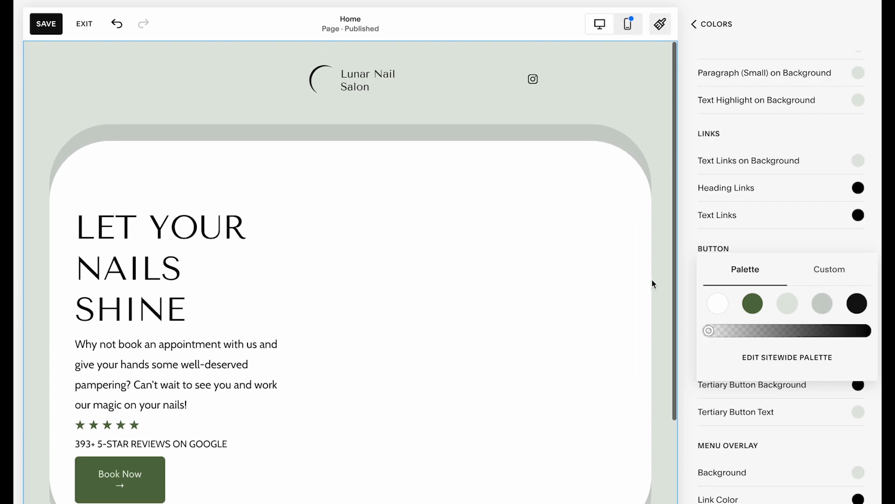
left_click(852, 308)
left_click_drag(721, 334, 868, 332)
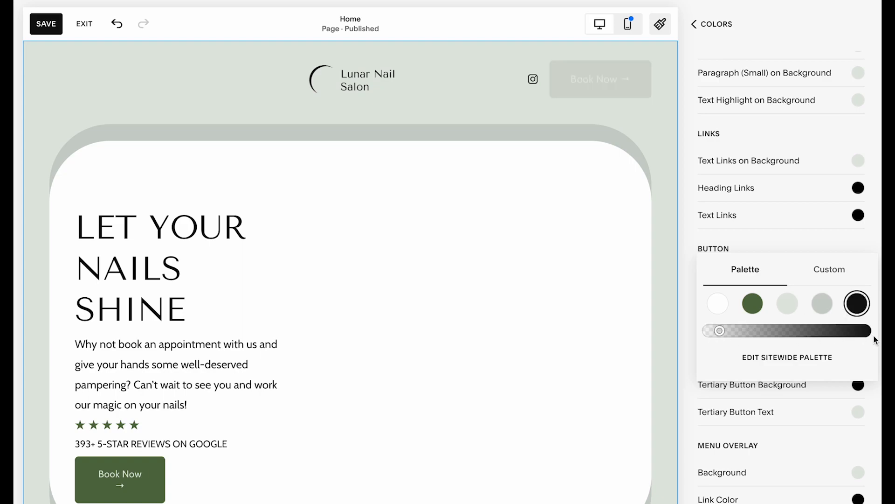
left_click(693, 358)
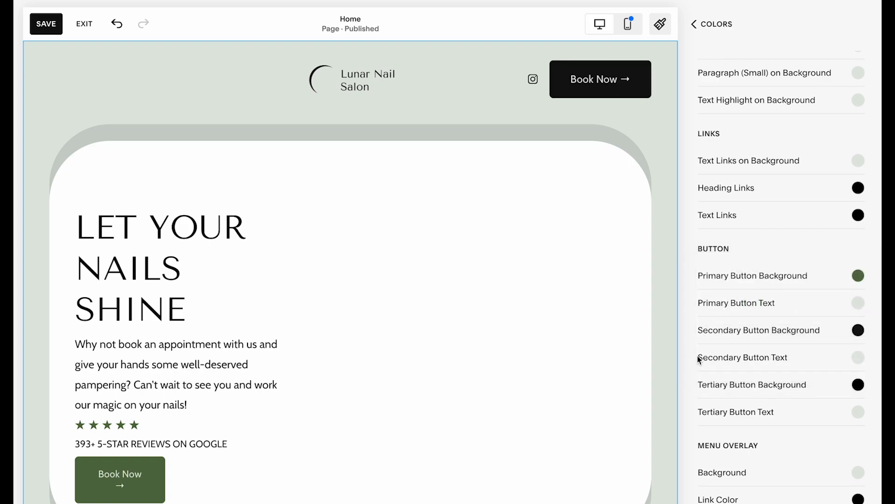
Change the site's secondary button style to a rounded rectangle shape with no fill
left_click(610, 88)
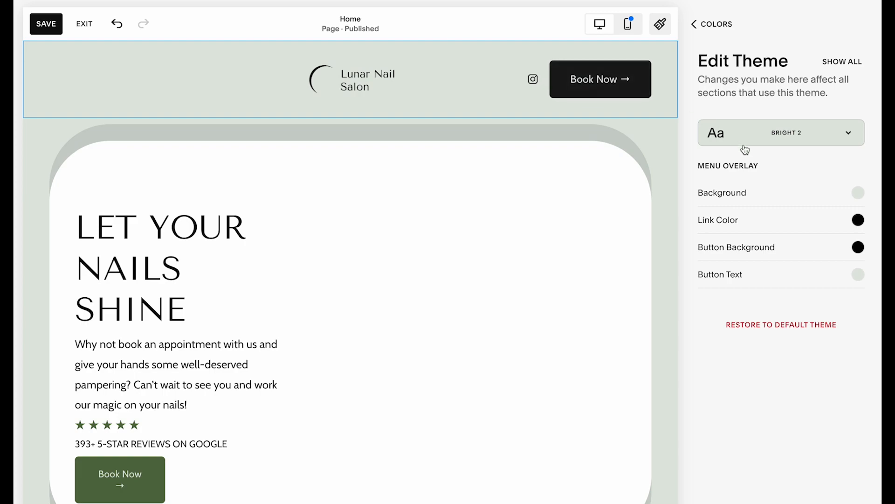
left_click(705, 29)
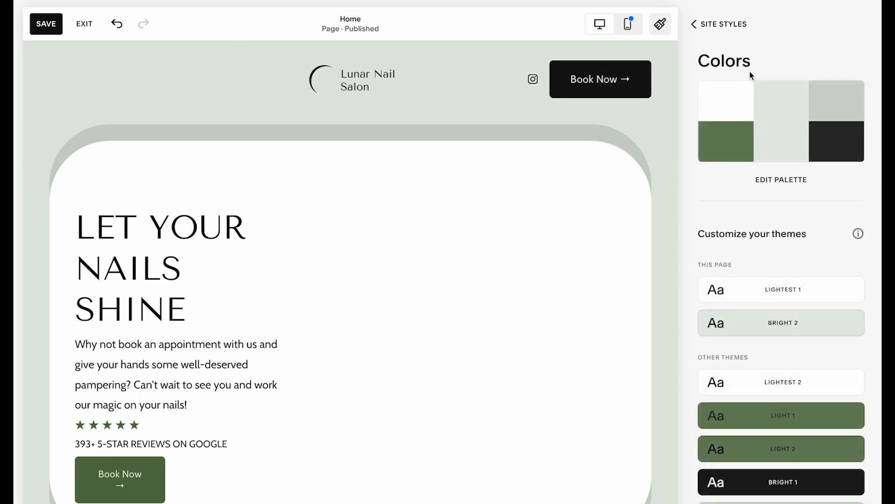
left_click(725, 28)
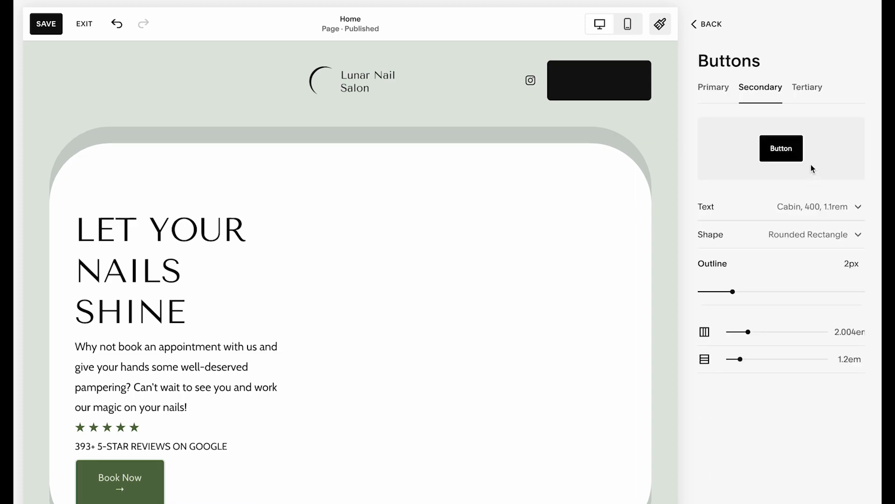
left_click(836, 228)
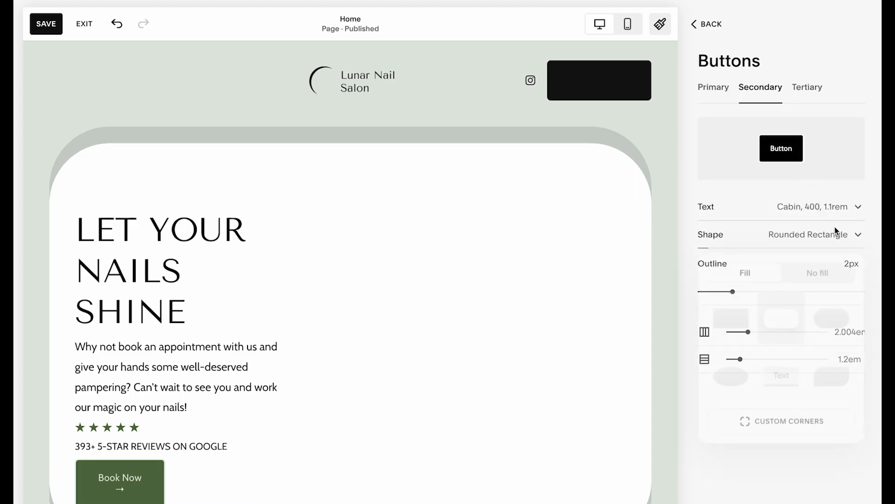
left_click(819, 268)
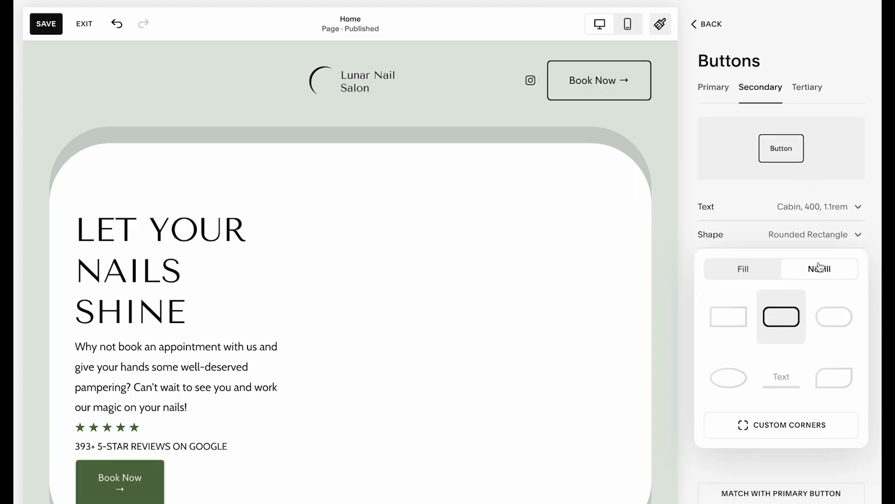
left_click(673, 211)
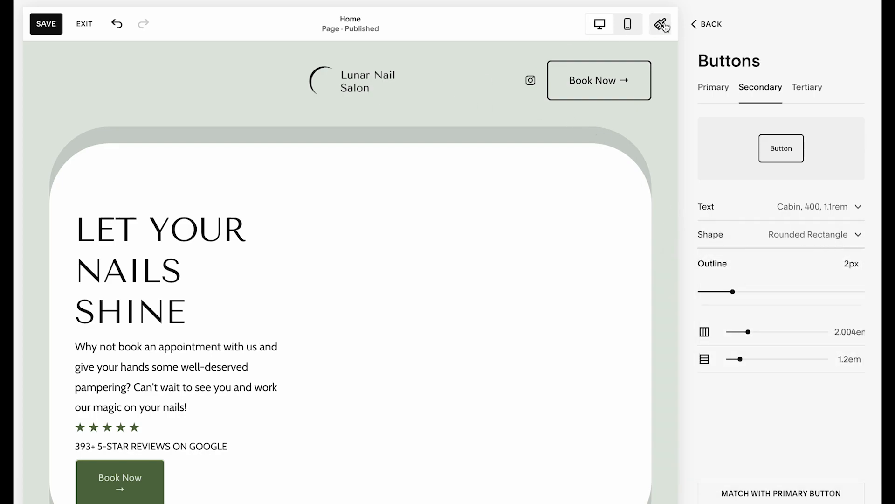
left_click(706, 25)
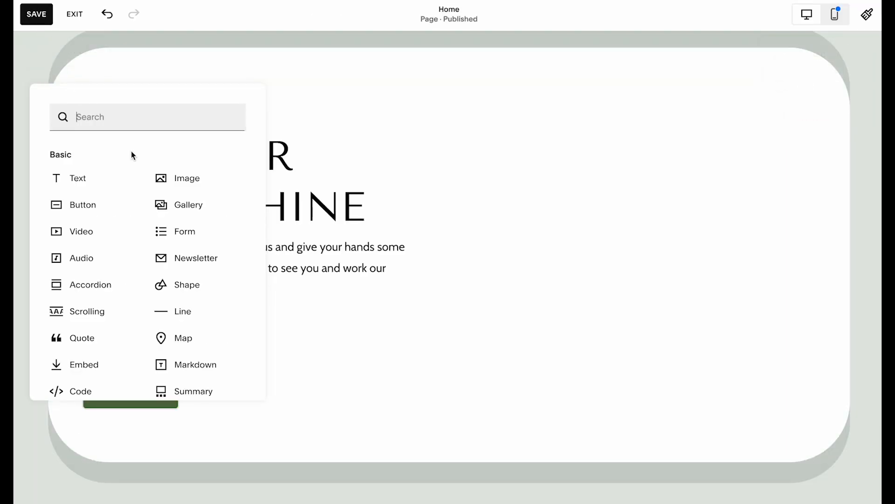
Add an image block beside the hero text and stretch it into a tall portrait nearly the white card's height
left_click(176, 182)
left_click_drag(174, 200, 568, 156)
left_click_drag(646, 211, 680, 440)
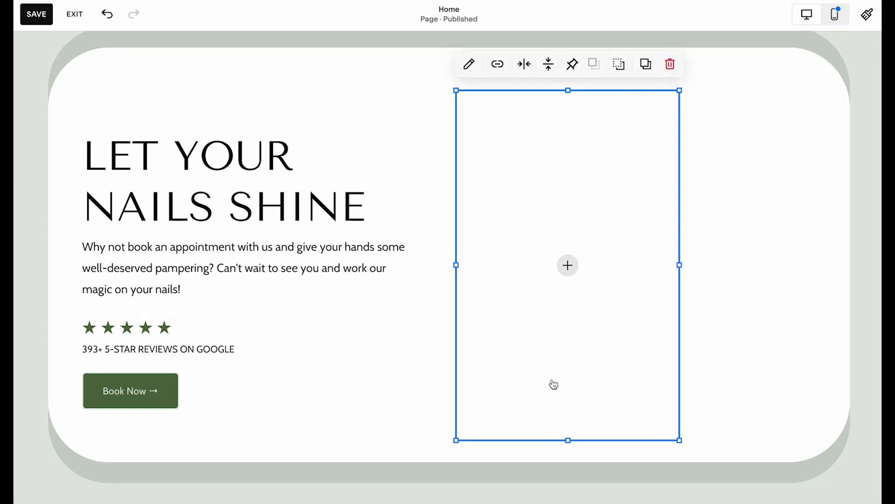
Upload Rectangle 1.png from the lunar folder into the new image block
left_click(567, 268)
left_click(544, 260)
scroll(385, 272, "down", 1)
left_click(331, 310)
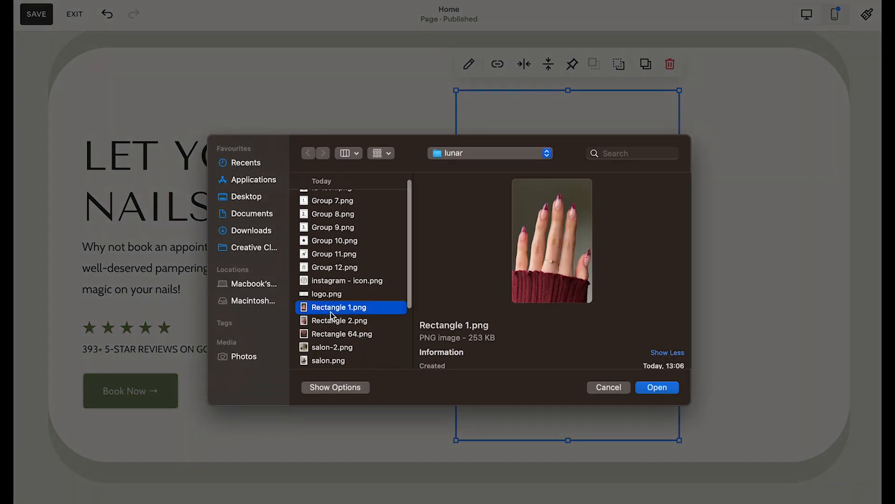
double_click(331, 312)
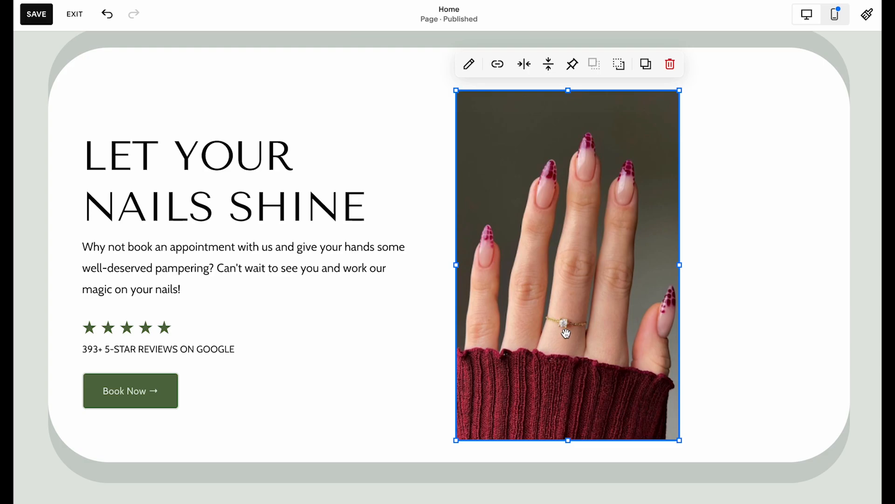
Duplicate the large nail image and place a smaller copy beside it near the top of the white card
left_click_drag(566, 327, 702, 306)
left_click_drag(592, 400, 698, 256)
left_click_drag(719, 206, 722, 241)
Round the large nail image's corners with a corner radius of 80
left_click(625, 310)
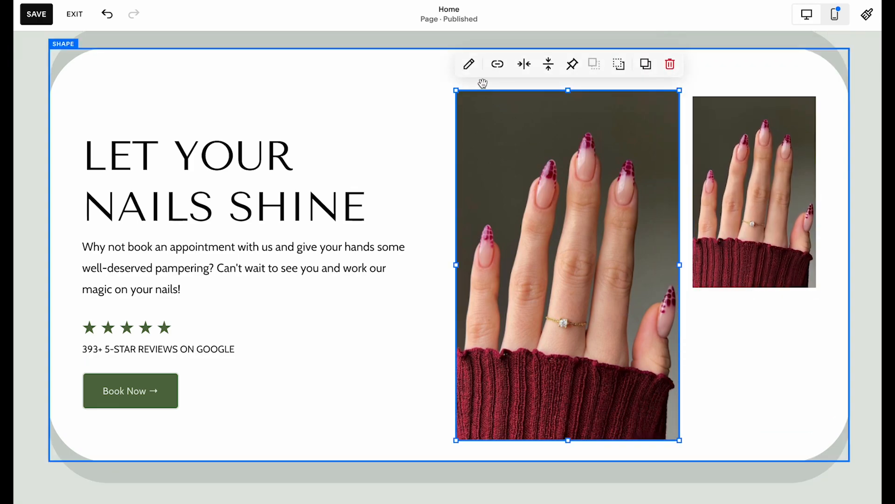
left_click(469, 64)
left_click(747, 106)
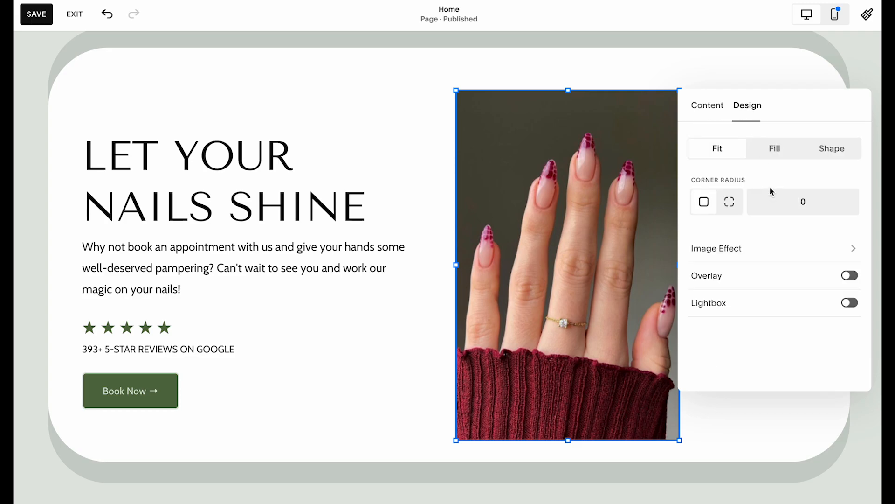
left_click(811, 212)
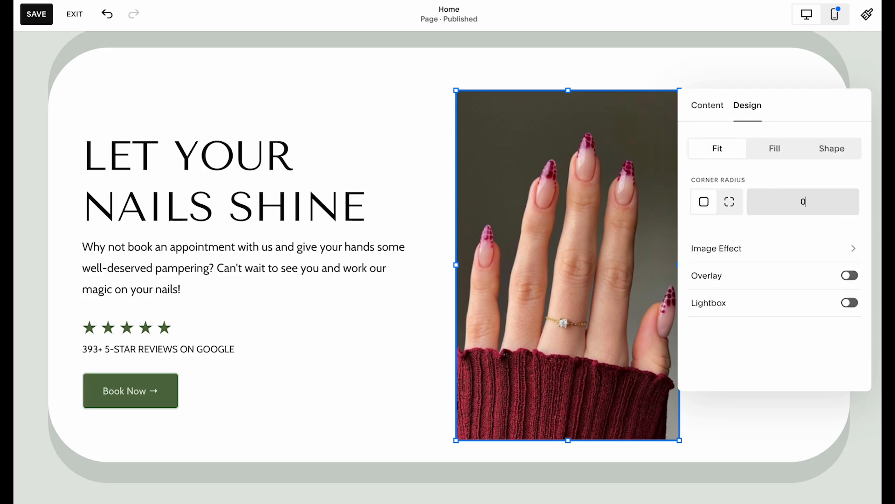
key("BackSpace")
type("50")
key("BackSpace")
key("BackSpace")
type("80")
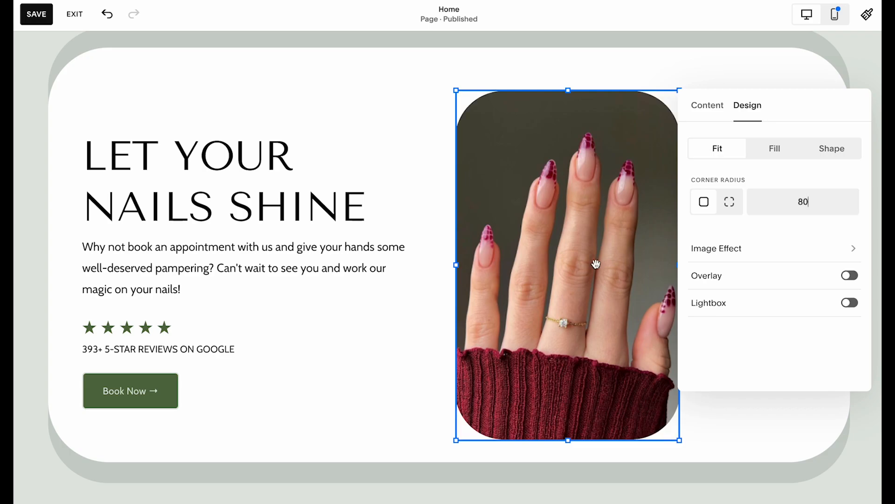
Shift the large nail image closer to the hero text and enlarge the small copy toward it
left_click(422, 367)
left_click(538, 336)
left_click_drag(538, 336, 505, 337)
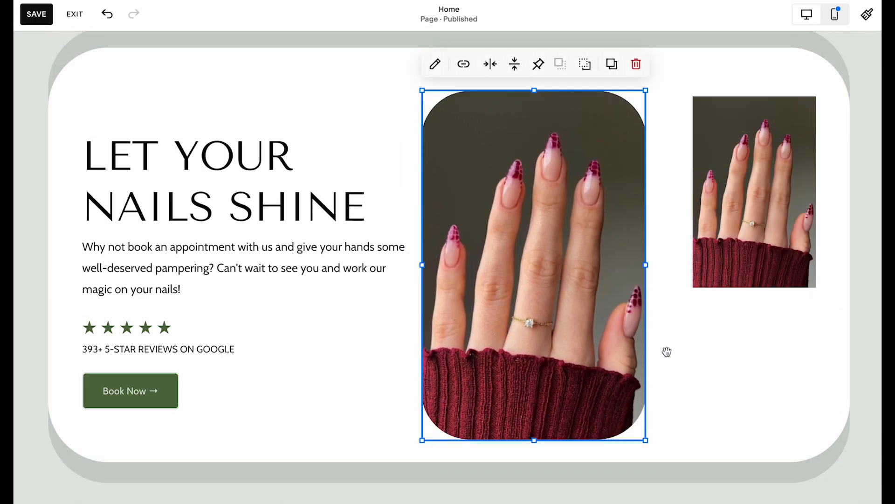
left_click(722, 269)
left_click_drag(694, 289, 668, 297)
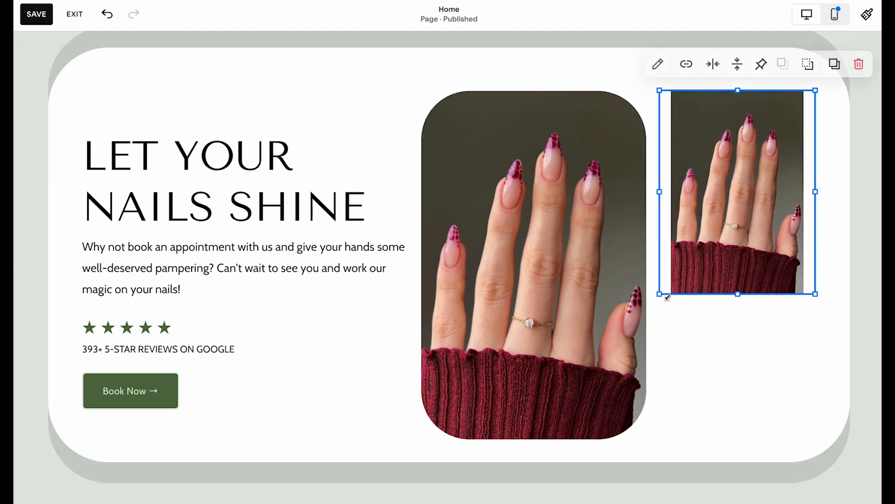
Set the small nail image's corner radius to 100
left_click(658, 64)
left_click(747, 105)
left_click(827, 200)
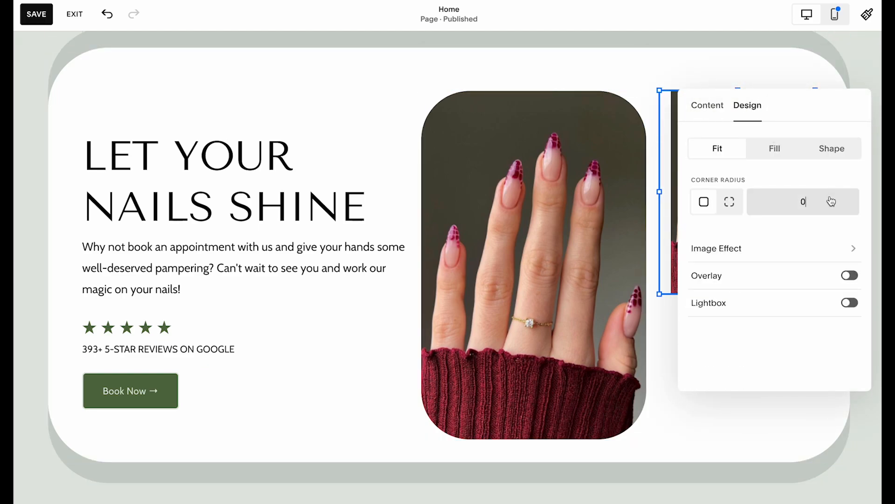
type("100")
Place a second small image beneath the first and replace the upper one's picture with Rectangle 2.png
left_click_drag(793, 98, 594, 146)
left_click(746, 340)
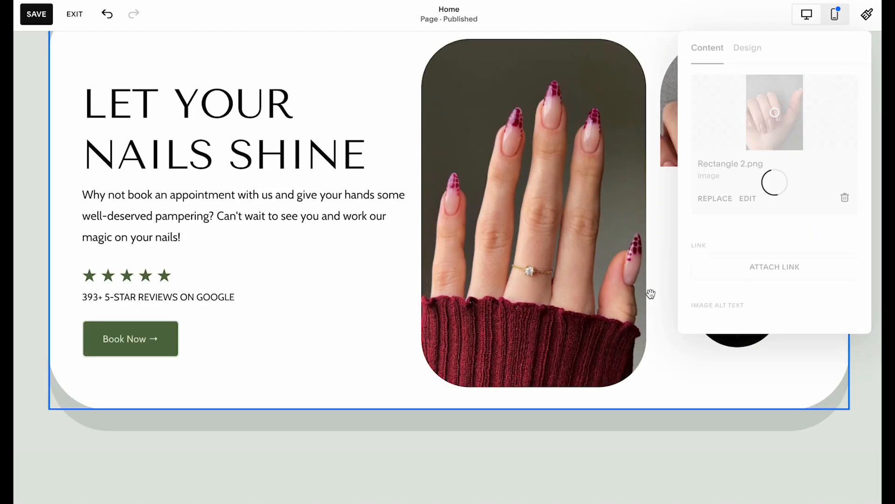
left_click(651, 294)
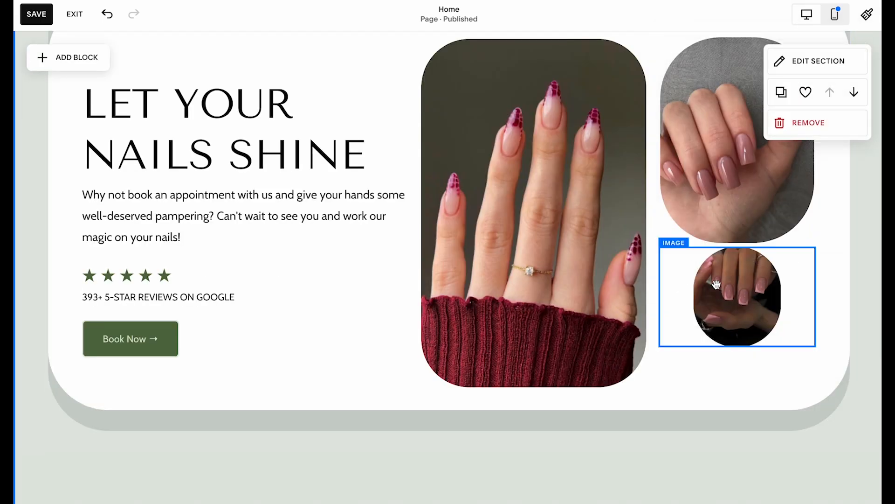
Extend the lower small image to the large image's bottom edge and crop it with the 1:1 circle shape
left_click(718, 287)
left_click_drag(664, 350, 660, 388)
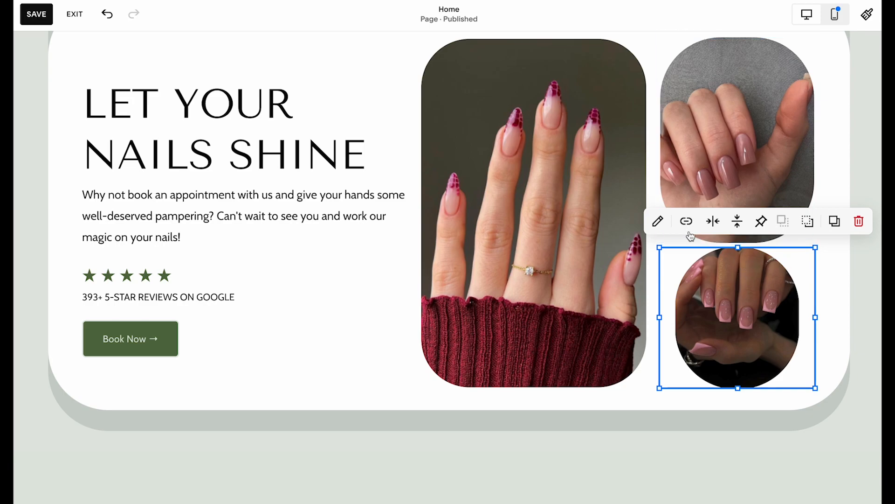
left_click(657, 222)
left_click(747, 256)
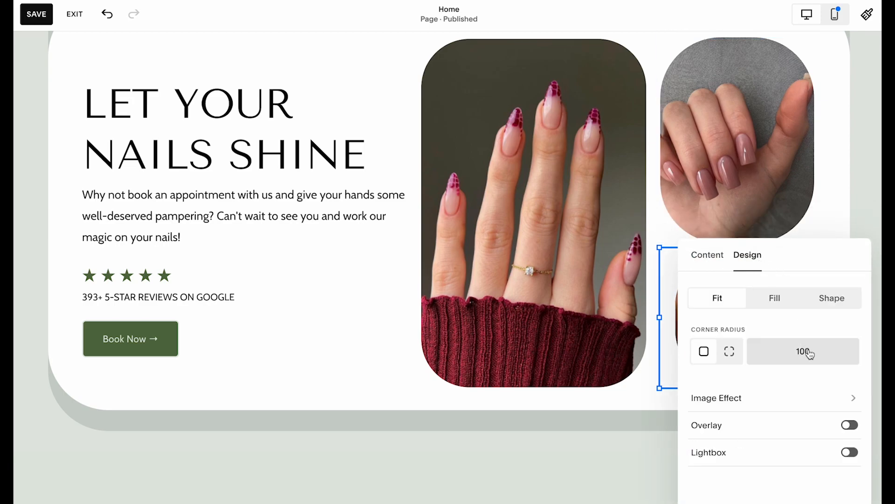
left_click_drag(816, 260, 480, 220)
left_click(498, 269)
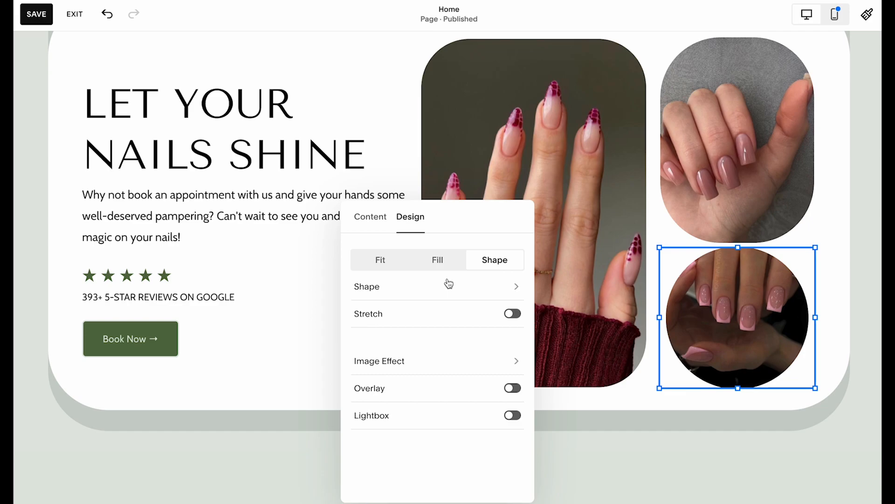
left_click(484, 286)
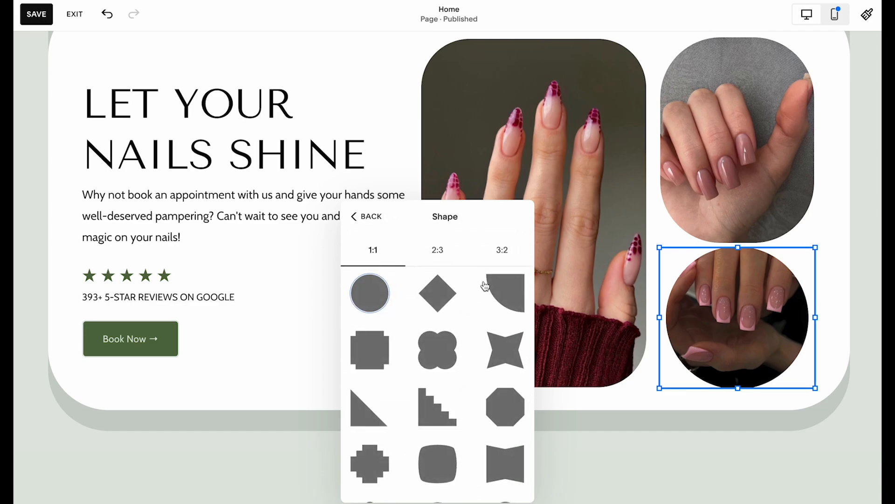
left_click(366, 216)
left_click(381, 223)
left_click(645, 404)
Shorten the upper small image from its bottom edge to widen the gap above the circular image
left_click(739, 226)
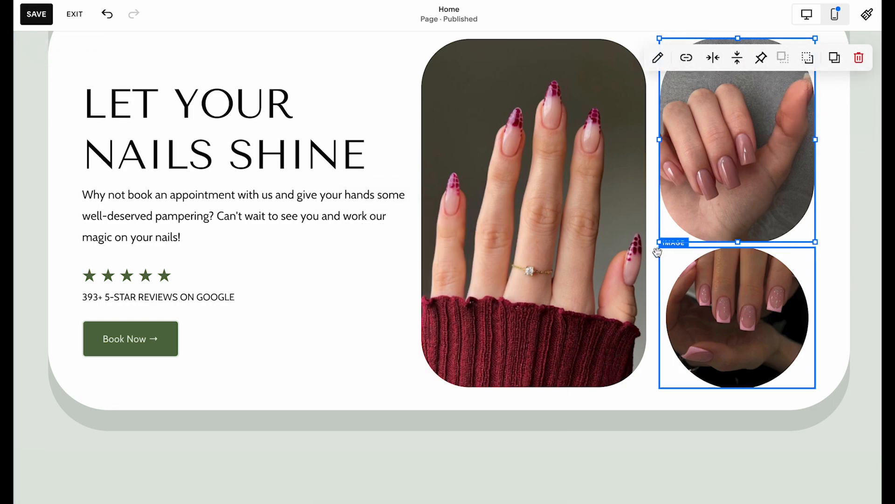
left_click_drag(660, 241, 660, 221)
left_click(687, 254)
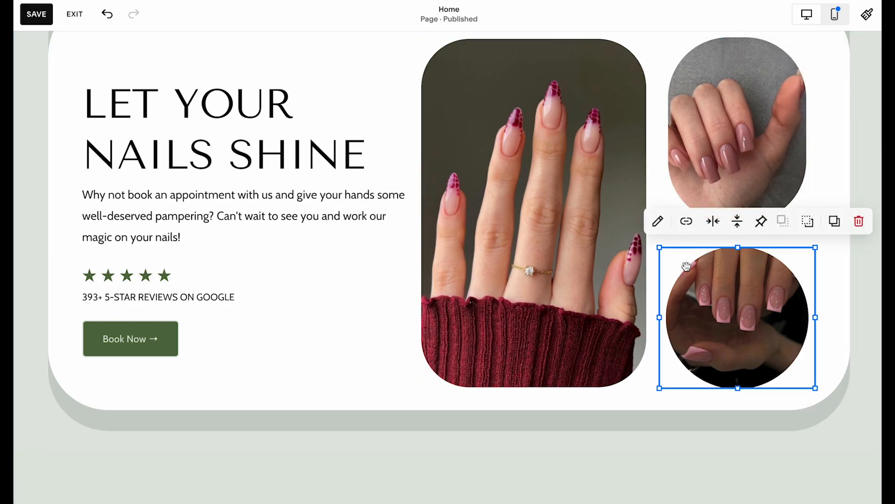
scroll(687, 254, "up", 2)
left_click(666, 244)
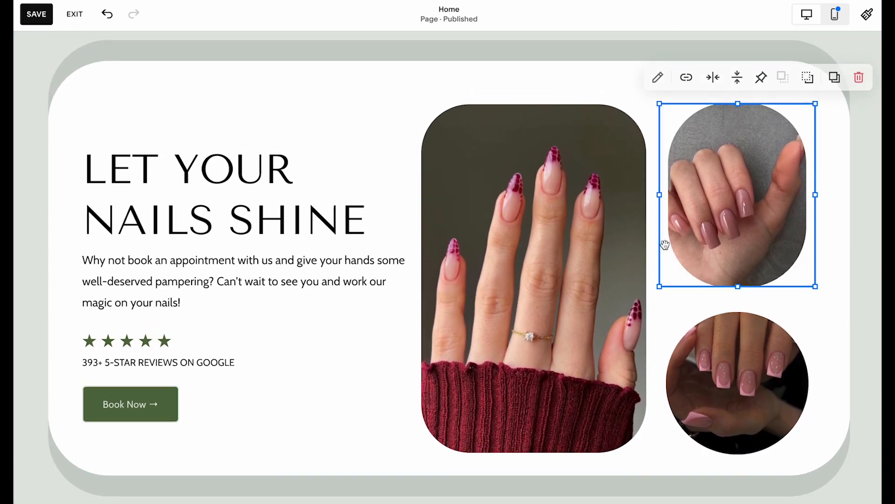
left_click(654, 292)
Narrow the hero paragraph's text block to leave more space before the large nail image
left_click(394, 275)
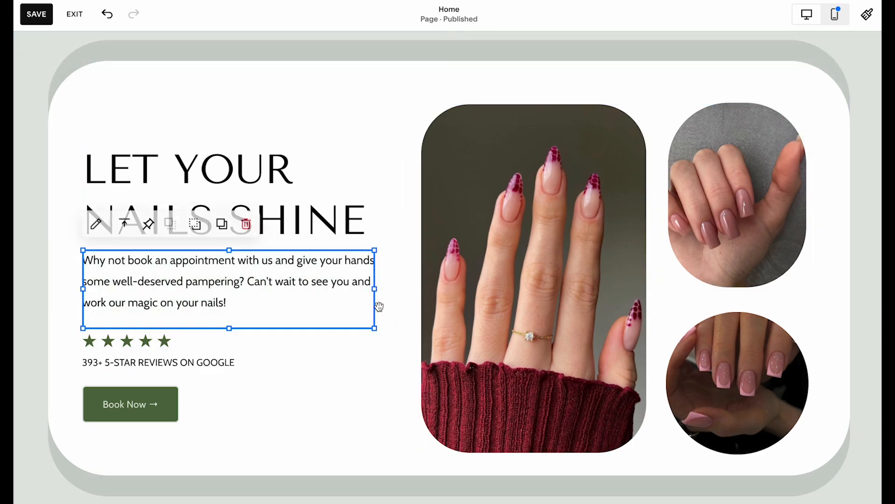
left_click(391, 351)
scroll(392, 352, "up", 1)
Try moving the hero heading and paragraph up together, and bring them back down to their original position
left_click(238, 314)
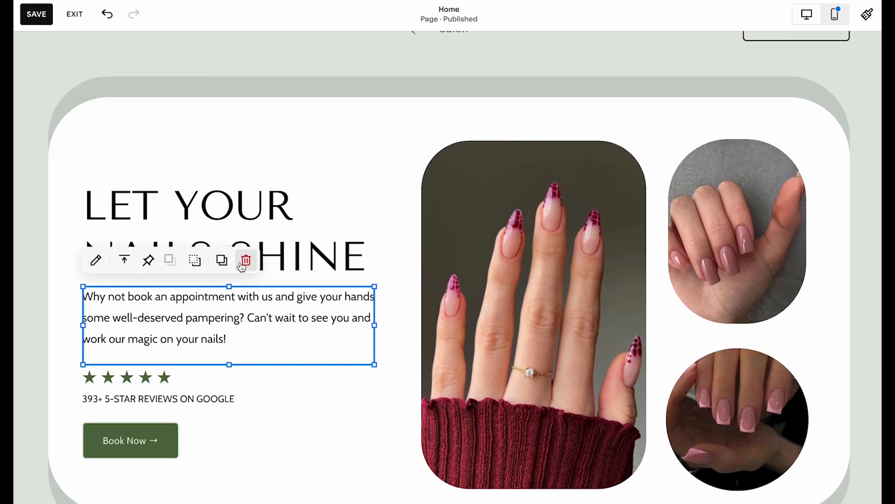
left_click(296, 256, "shift")
left_click_drag(304, 256, 303, 228)
left_click(307, 364)
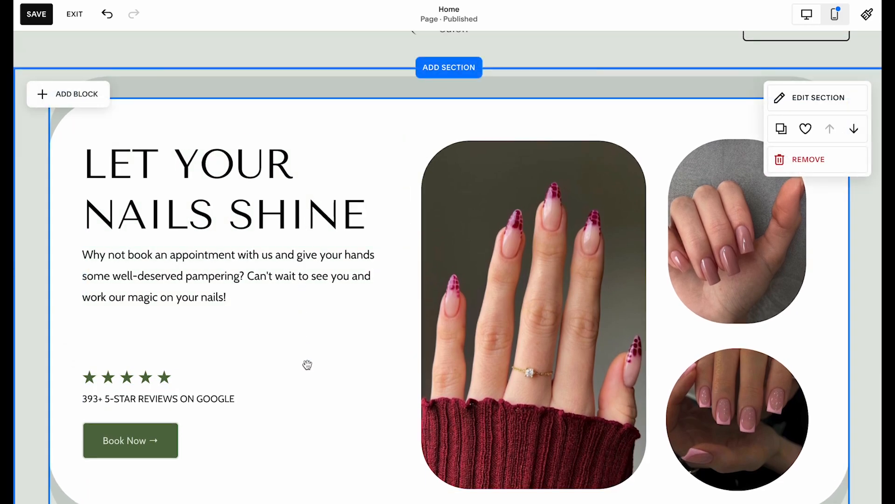
left_click(292, 275)
left_click(283, 215, "shift")
left_click_drag(284, 215, 287, 237)
left_click(294, 397)
left_click(323, 376)
left_click(270, 229)
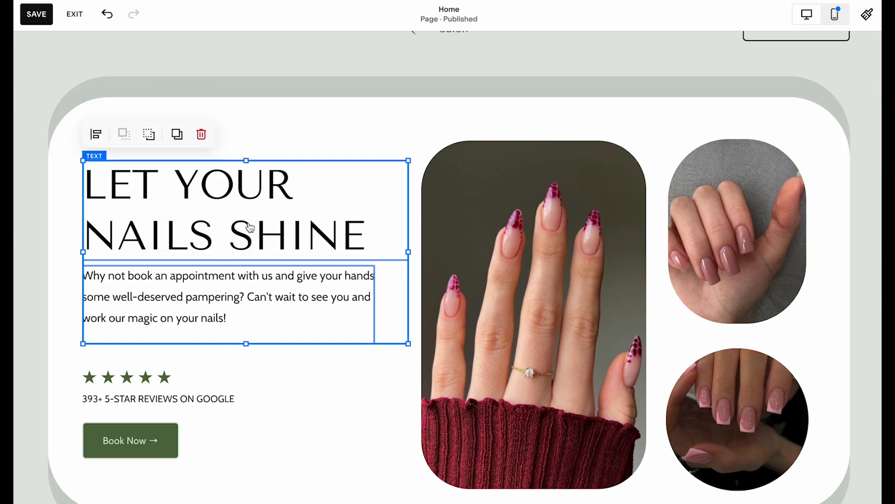
left_click_drag(271, 230, 272, 252)
left_click(356, 443)
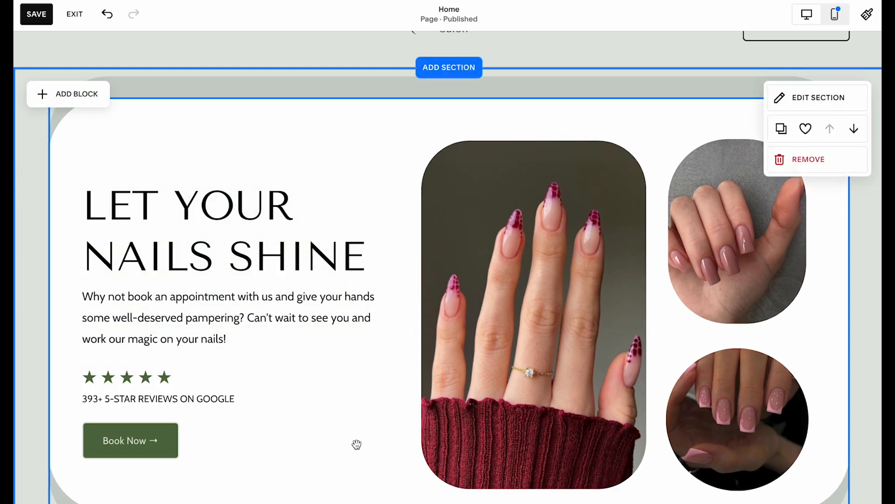
Save the Home page and exit the page editor
scroll(357, 444, "down", 1)
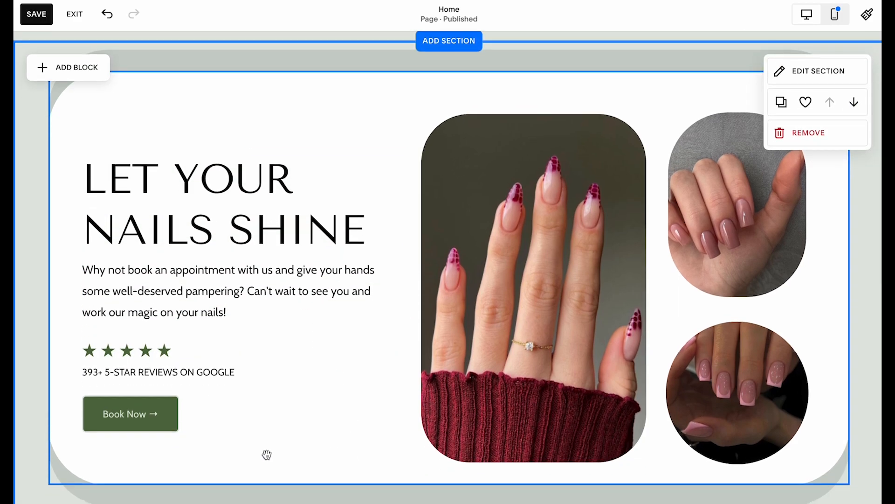
left_click(35, 21)
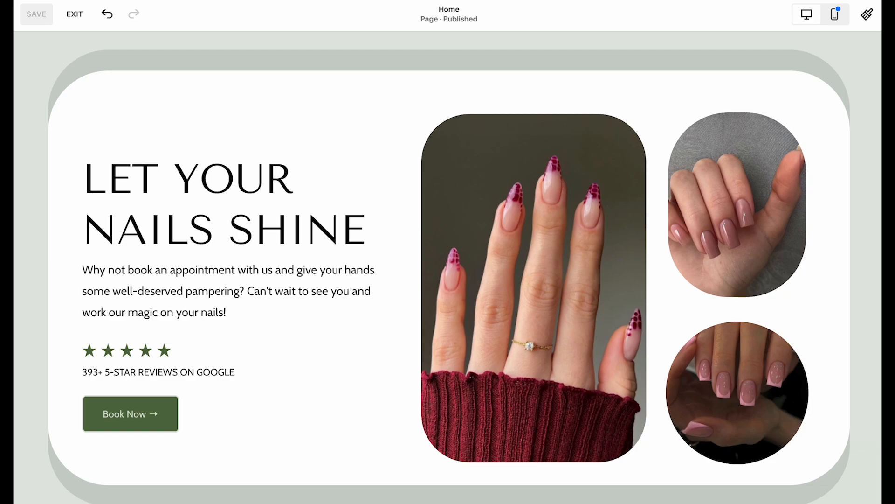
left_click(74, 14)
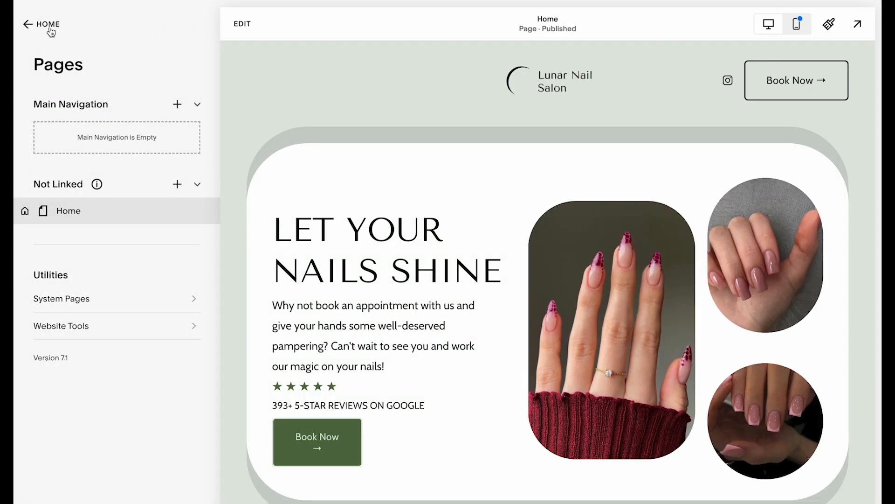
Open the website's Custom CSS editor and display the page's block IDs with the Squarespace ID Finder extension
left_click(150, 322)
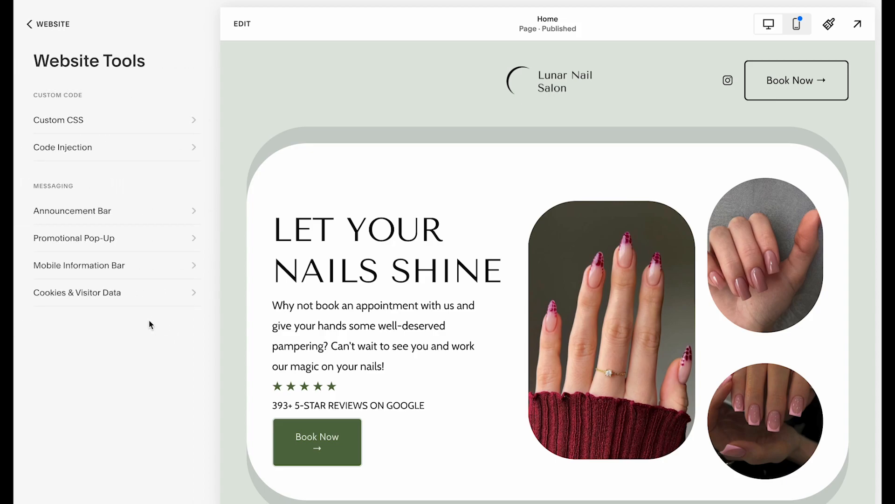
left_click(132, 121)
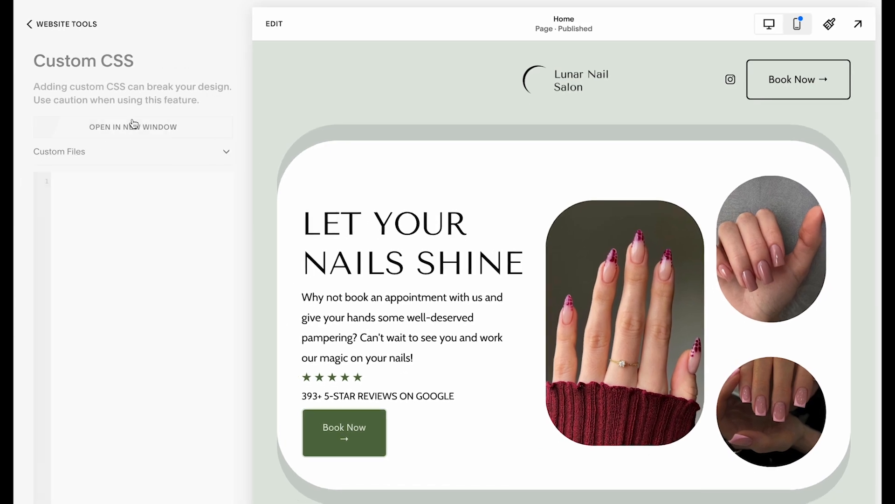
left_click(158, 189)
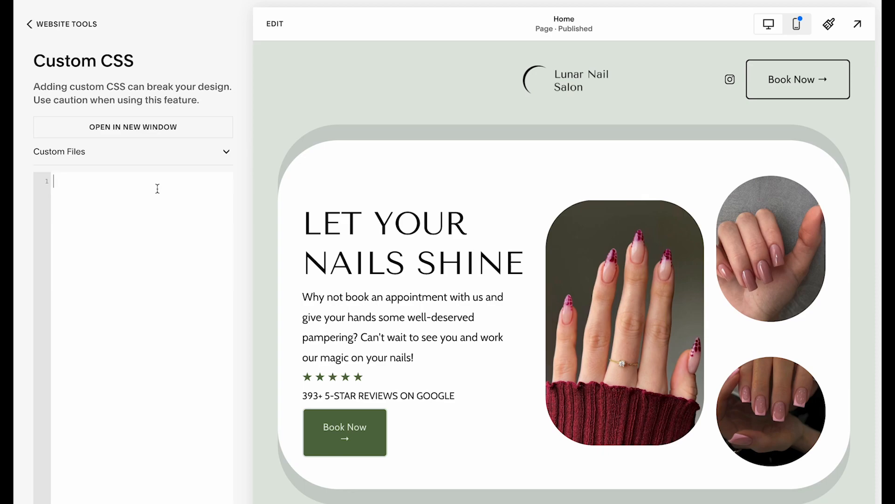
left_click(297, 3)
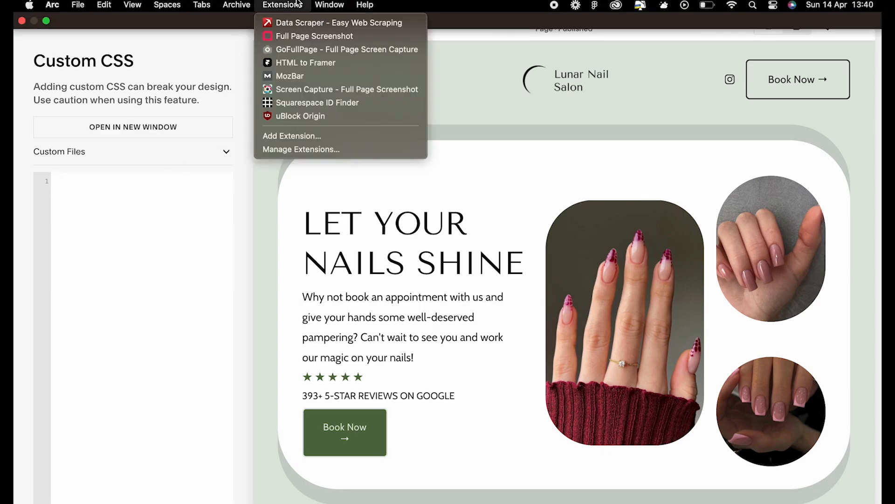
left_click(311, 102)
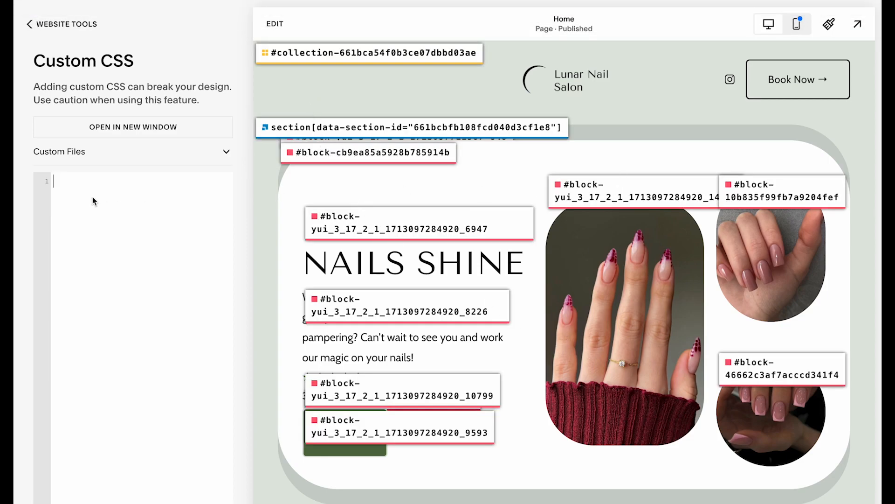
Add the CSS comments /*DESKTOP*/ and /*HERO-IMG*/, followed by the large hero image's block ID as a selector
type("/*DESKTOP*/")
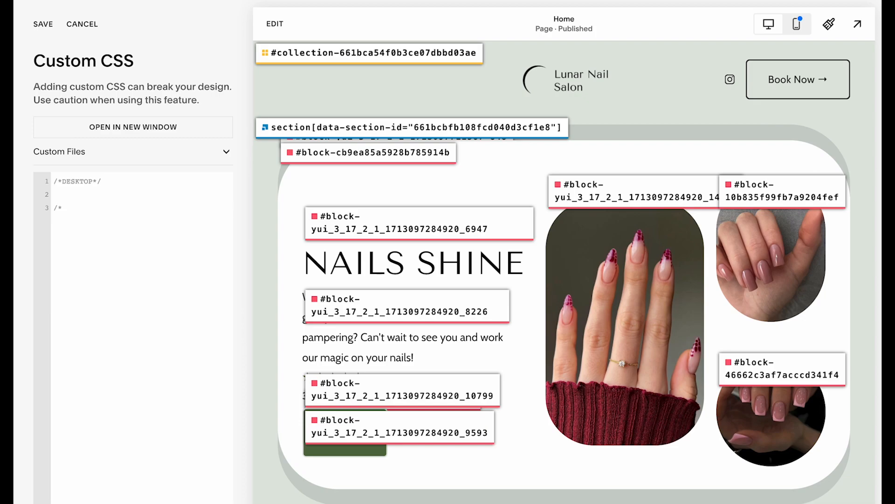
type("RO")
left_click(575, 186)
key("ctrl+v")
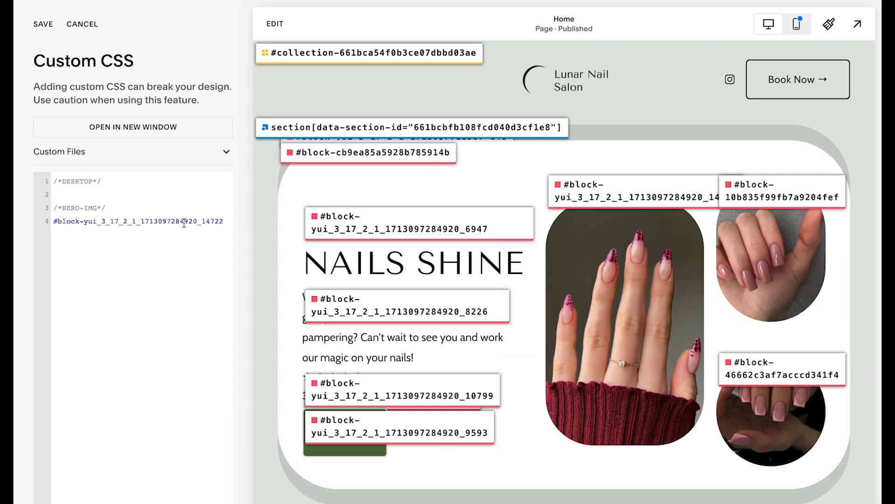
Append the block IDs of both small hero images to the selector, separated by commas, and open an empty rule
left_click(759, 199)
key("Return")
key("ctrl+v")
left_click(738, 368)
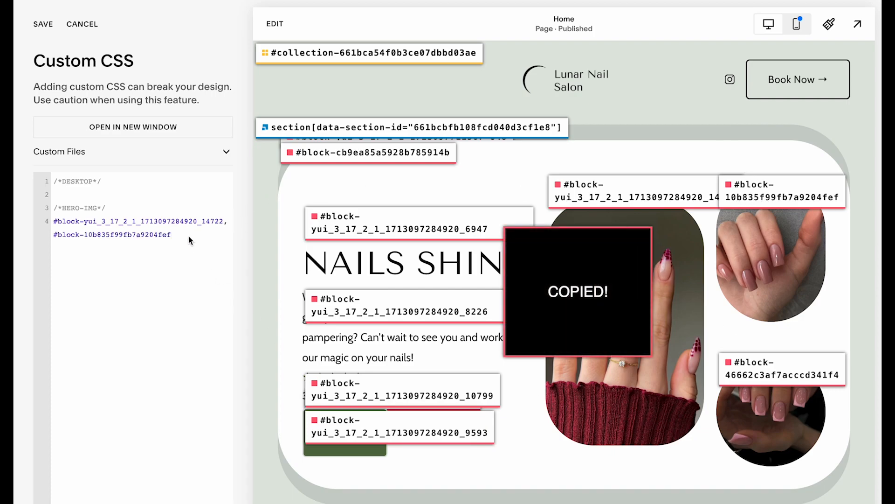
type(",")
key("ctrl+v")
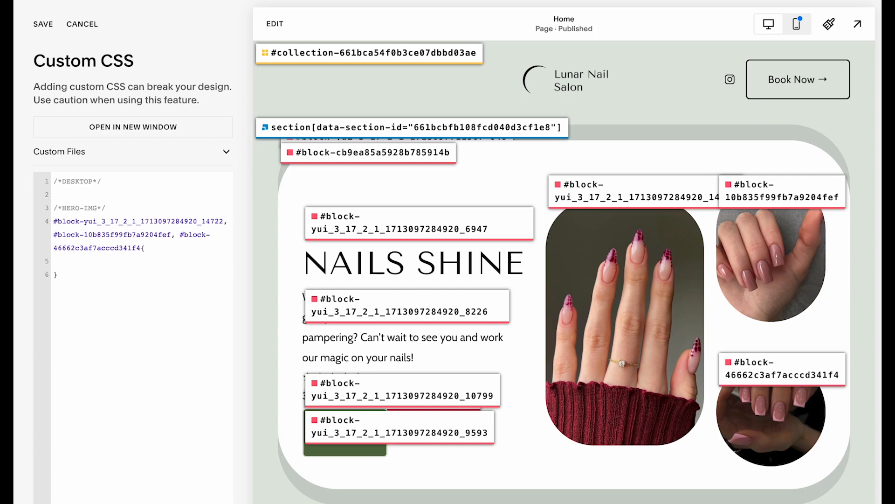
Add filter: drop-shadow(20px 0px 0px #E1E7E1); to the hero image rule, hide the block IDs and save the CSS
key("ctrl+v")
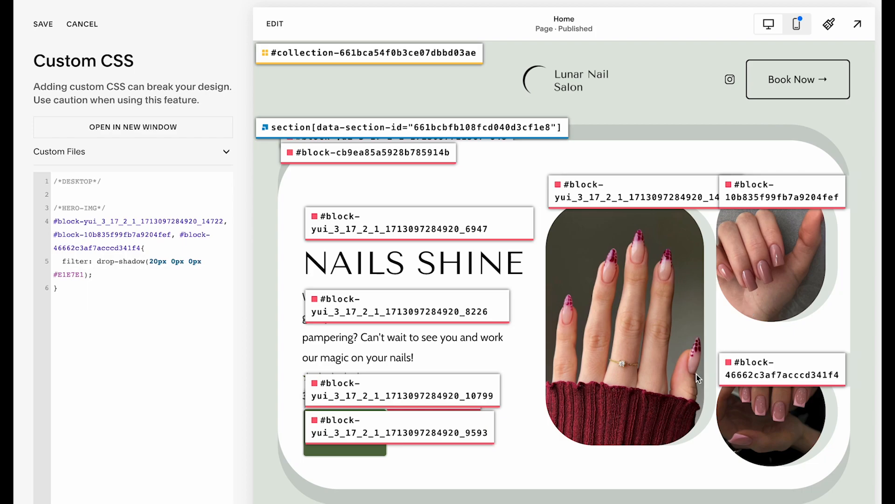
left_click(282, 5)
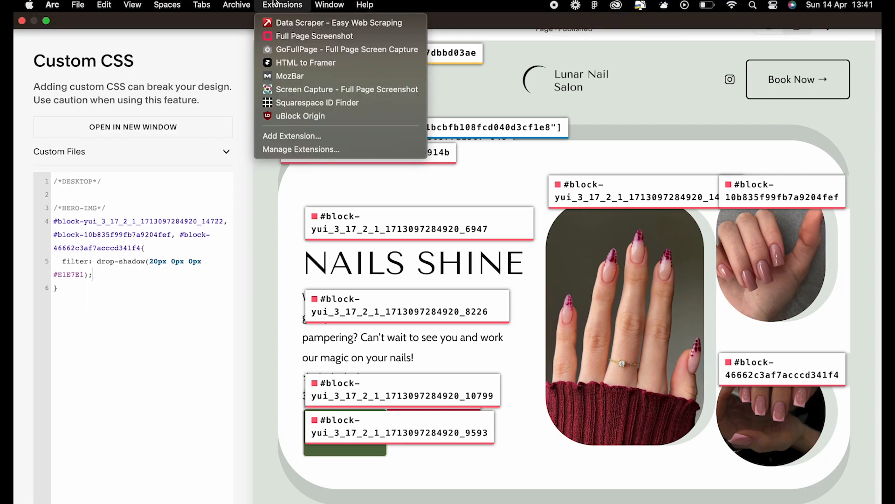
left_click(290, 103)
left_click(51, 32)
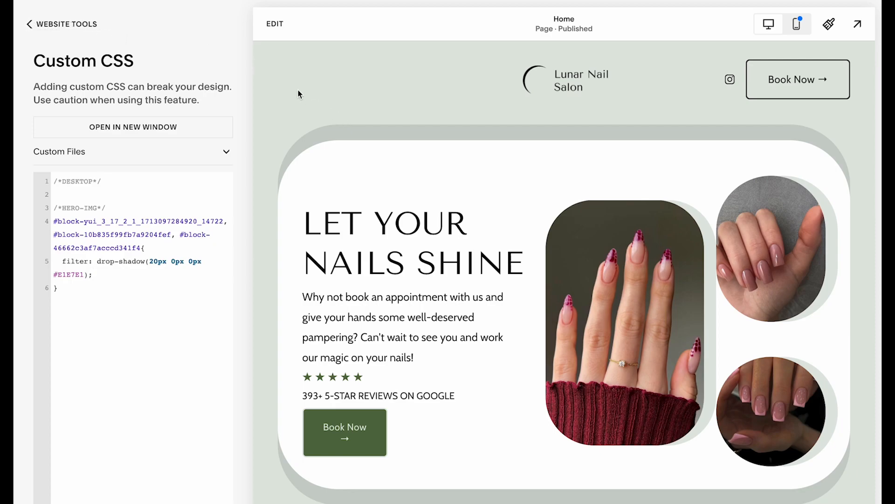
Edit the site header on the Home page and enlarge the logo height to 91px
left_click(275, 25)
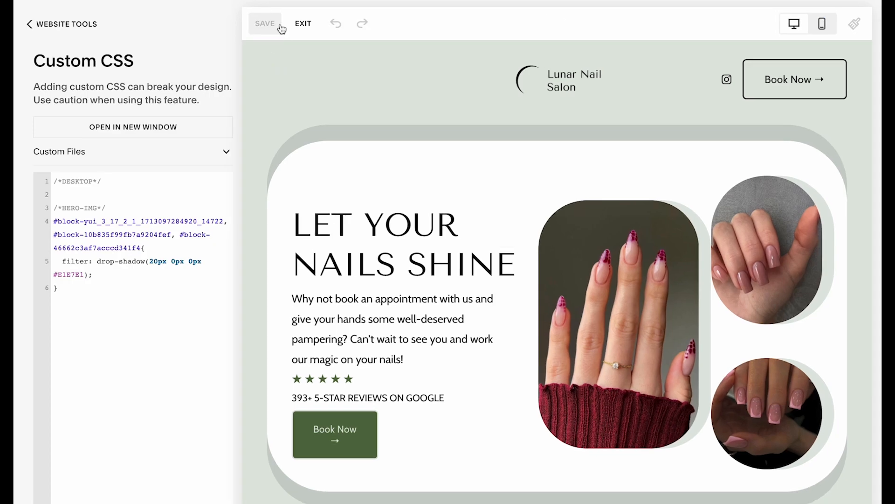
scroll(332, 238, "down", 2)
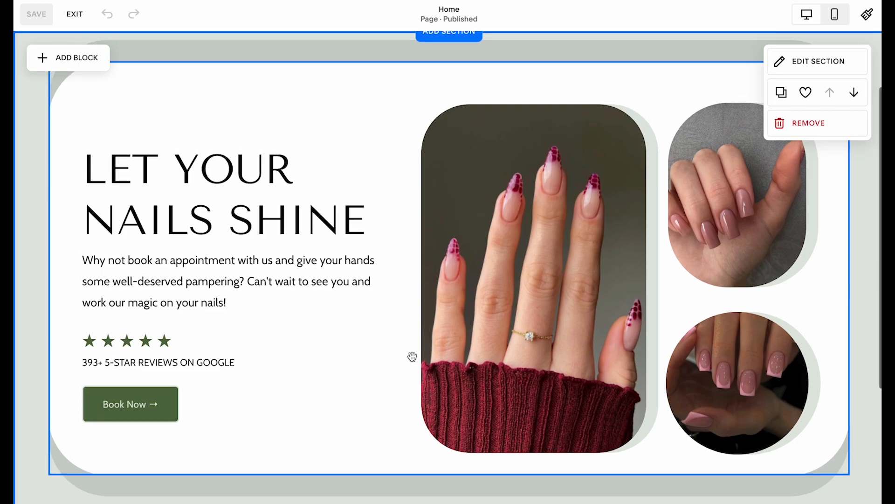
scroll(410, 376, "up", 2)
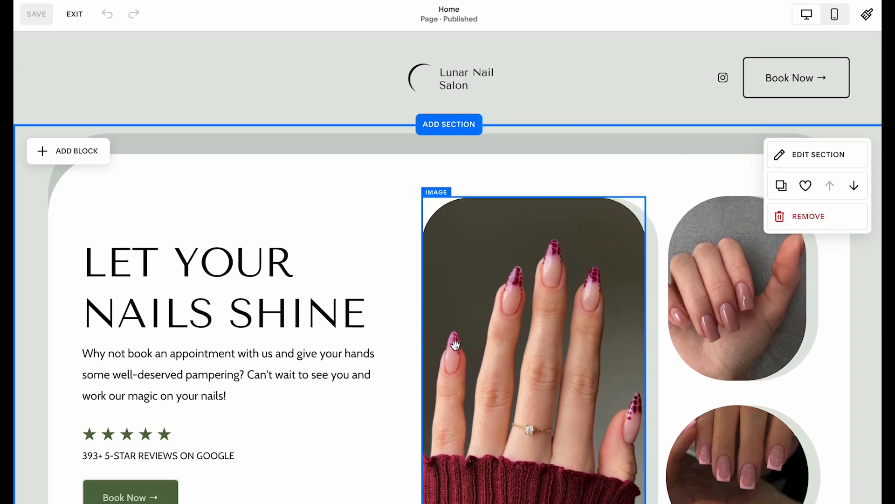
left_click(446, 84)
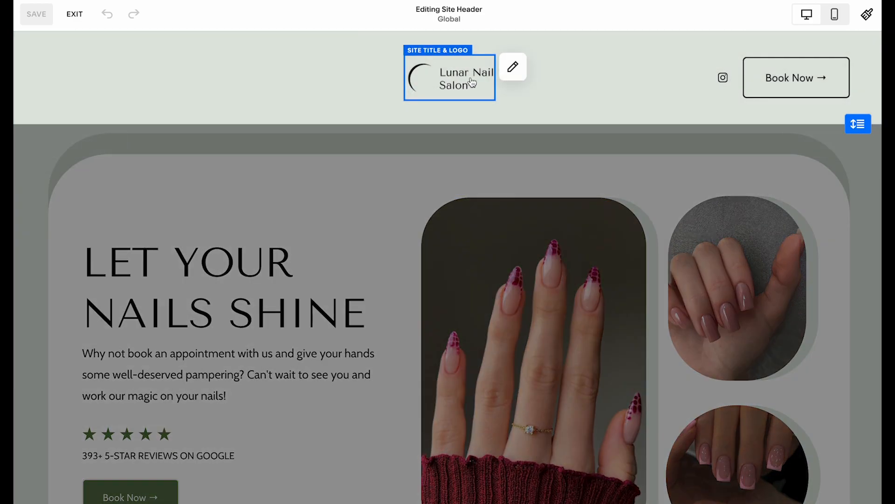
left_click(514, 67)
left_click_drag(465, 339, 457, 337)
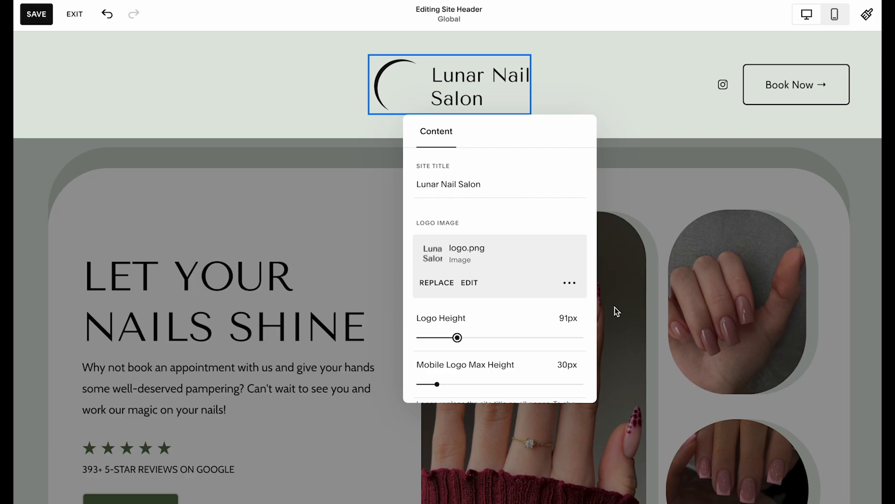
In the site's button styles, set the primary button's padding to 2.1em horizontally and 0.7em vertically
left_click(648, 305)
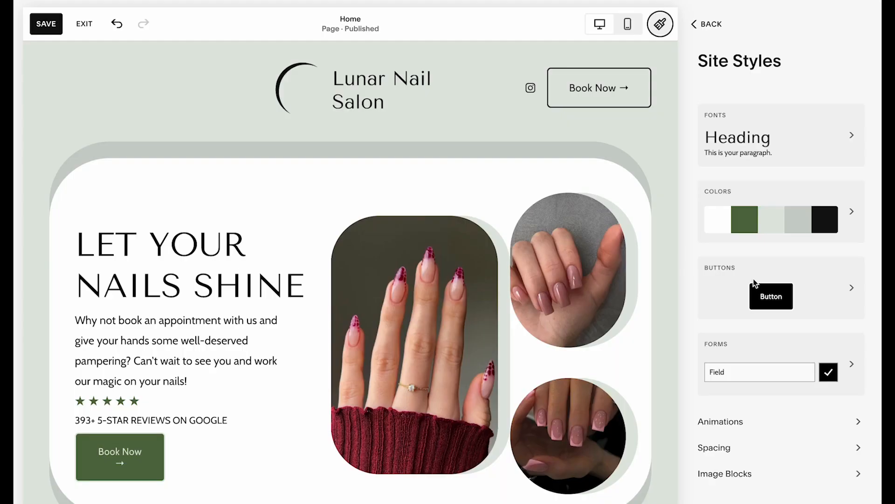
left_click(756, 283)
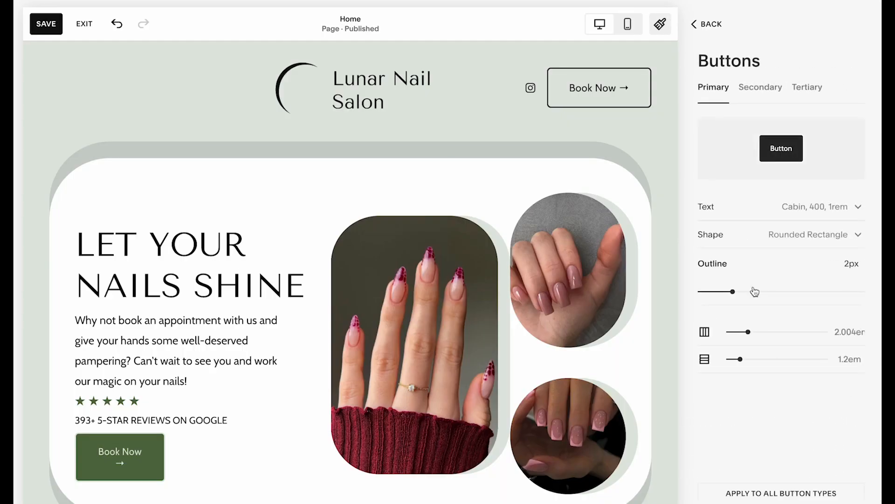
left_click_drag(747, 332, 736, 360)
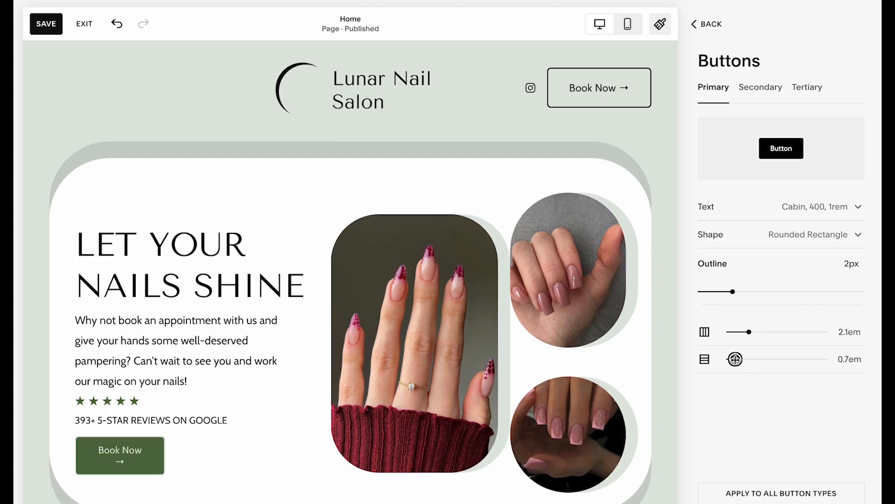
Reduce the secondary button's padding to 1.5em horizontally and about 0.9em vertically, then save and leave the site styles
left_click(773, 85)
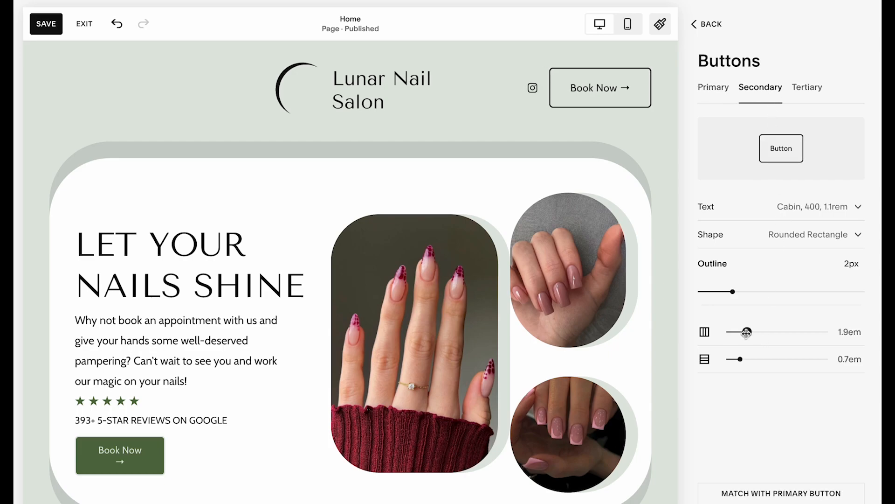
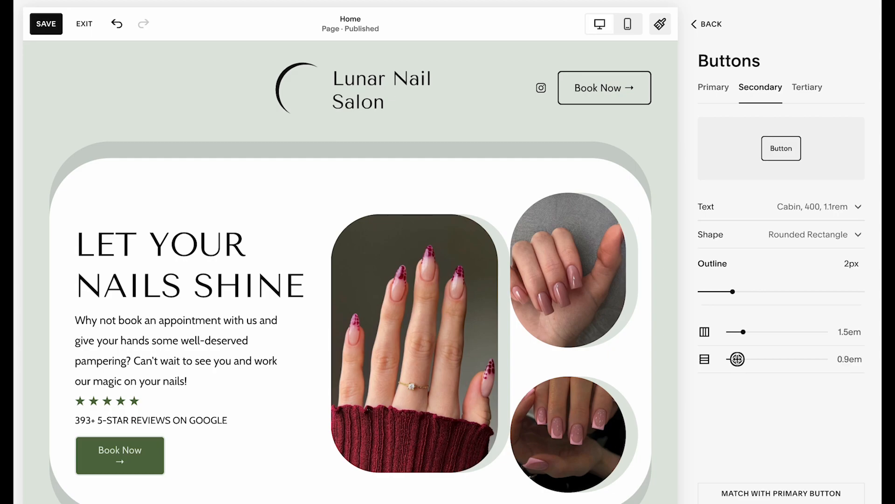
left_click(710, 26)
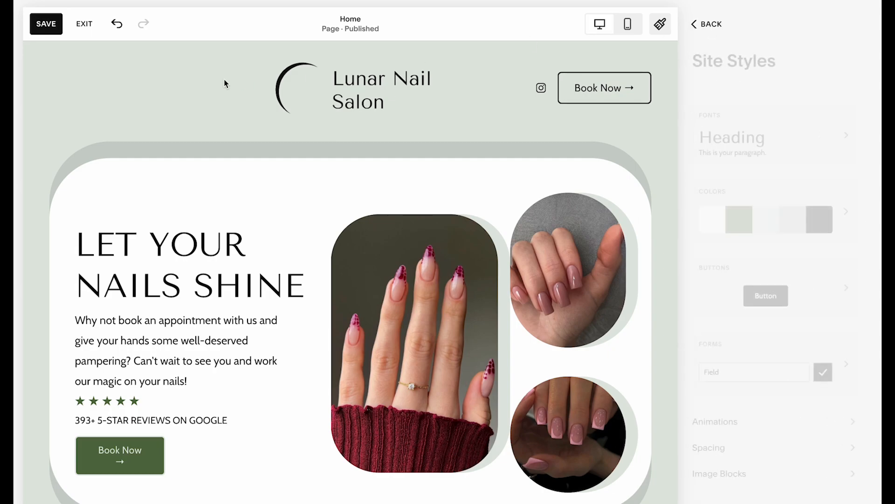
left_click(46, 23)
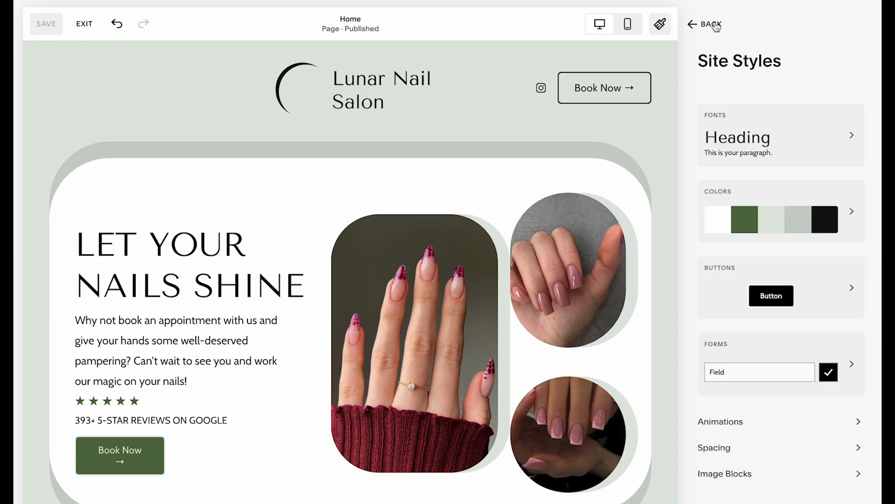
left_click(715, 22)
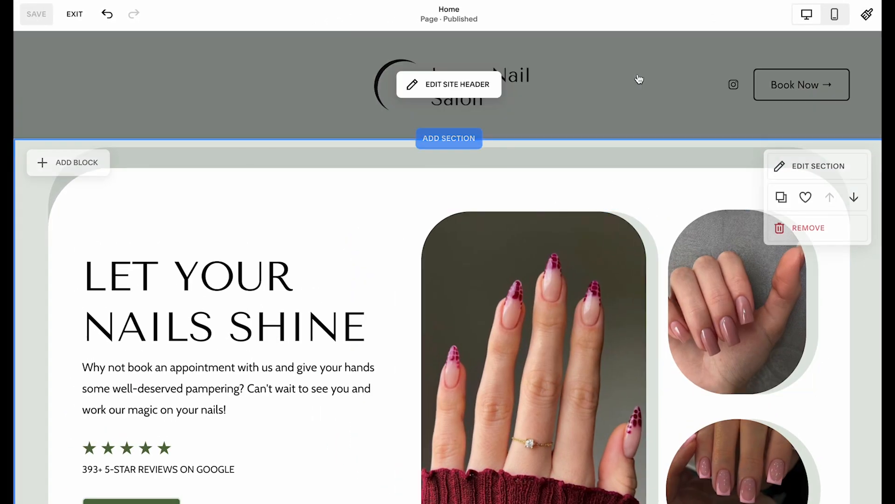
Increase the primary button's vertical padding to 1em, save the change and return to the page editor
scroll(536, 298, "down", 3)
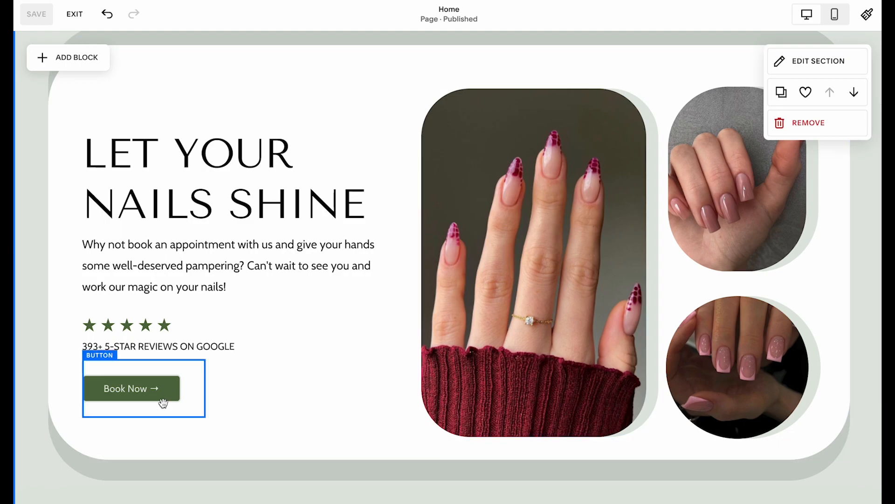
left_click(867, 14)
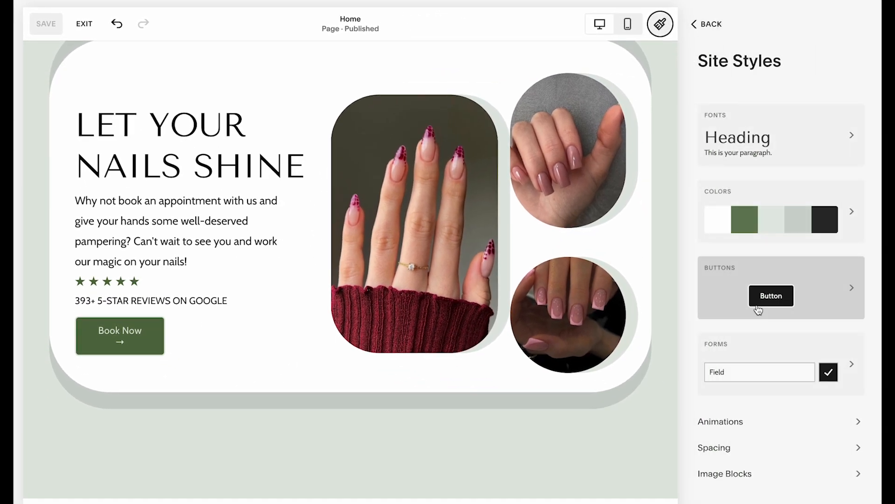
left_click(766, 309)
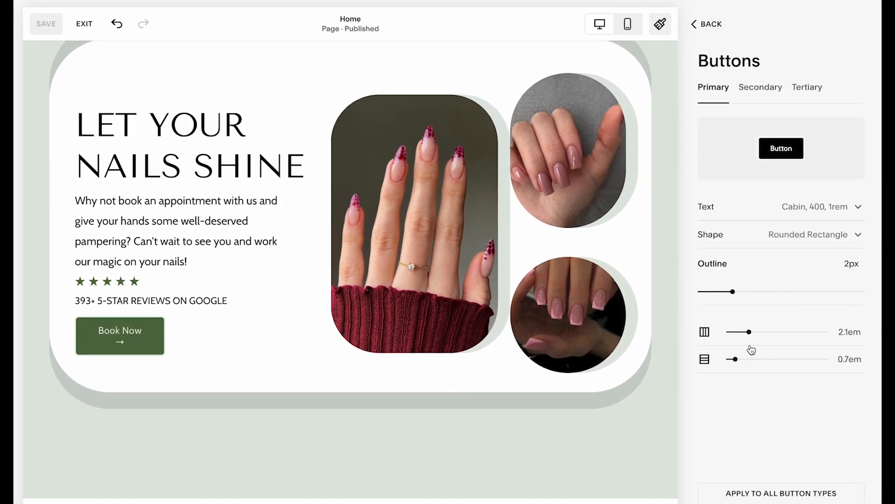
left_click_drag(739, 361, 739, 358)
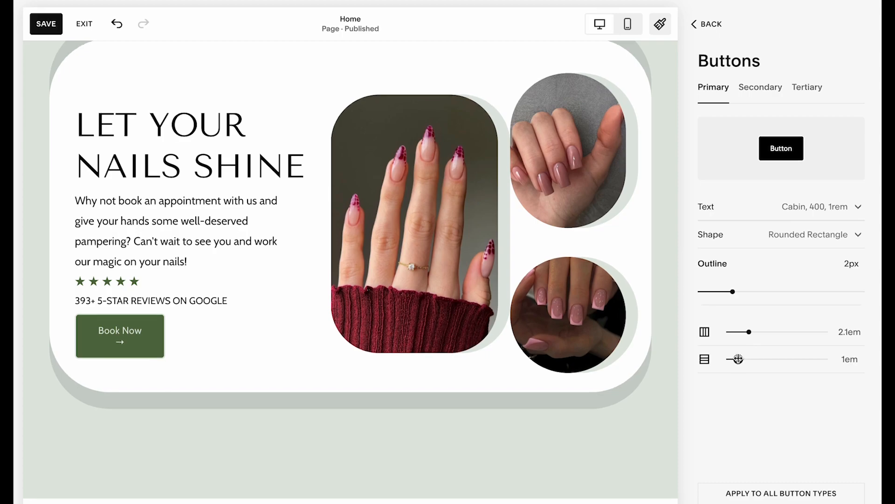
left_click(42, 28)
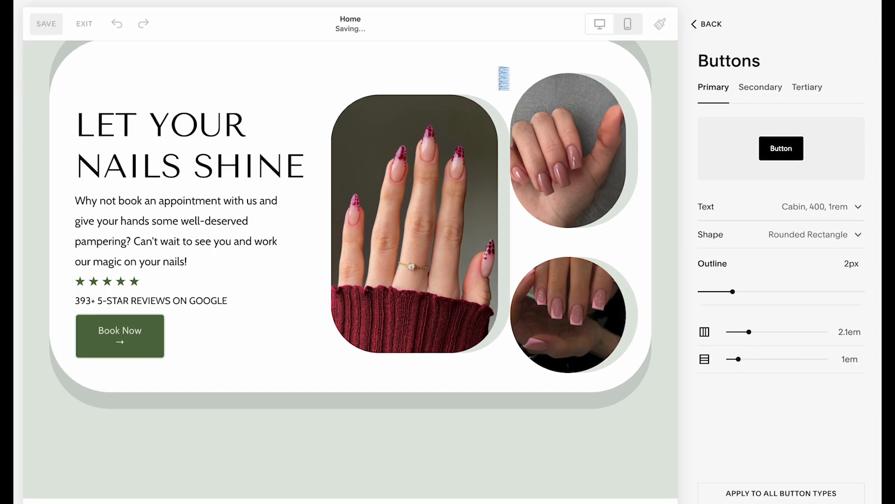
left_click(712, 24)
left_click(712, 24)
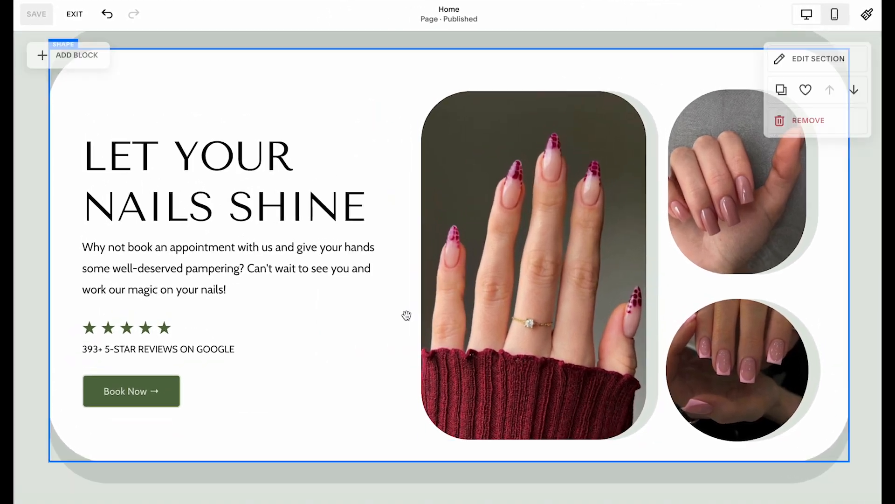
Add a blank section below the hero with a grid of 11 rows and a section height of S
scroll(439, 341, "down", 3)
left_click(469, 368)
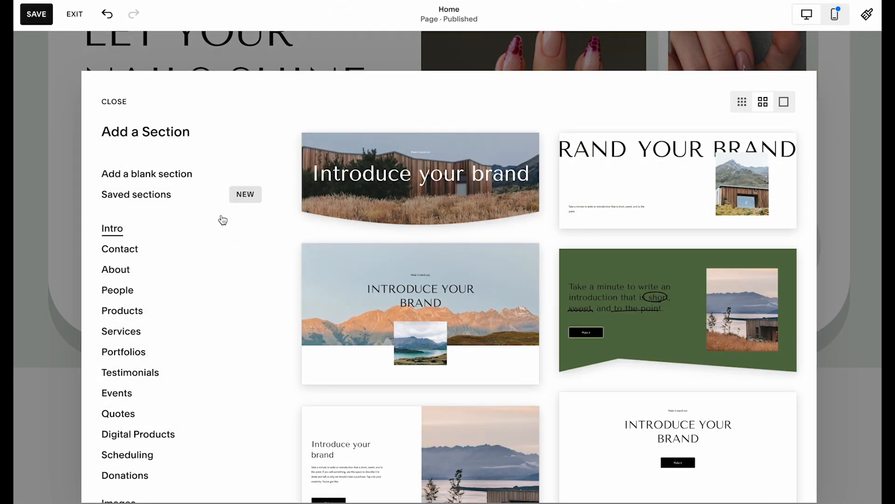
left_click(185, 179)
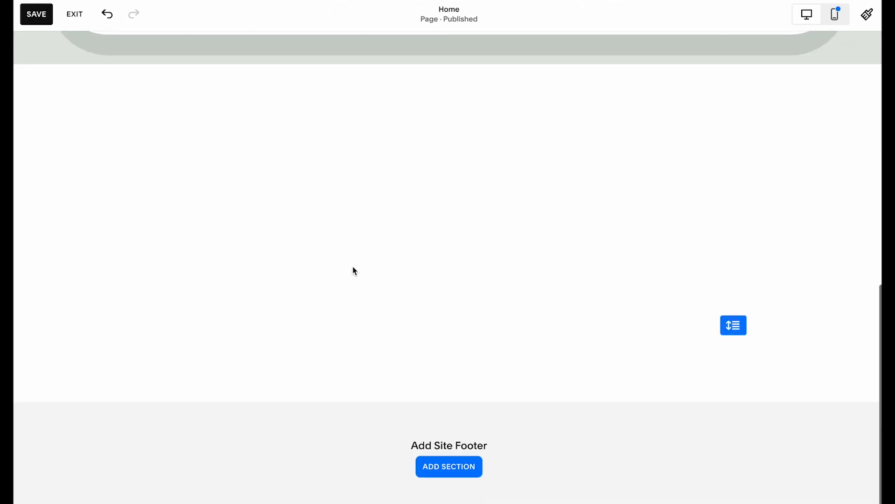
left_click_drag(738, 333, 733, 384)
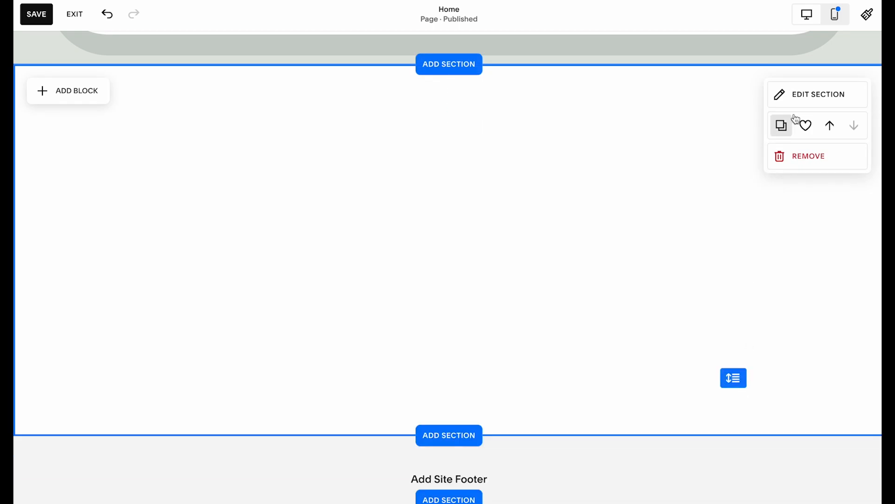
left_click(812, 94)
left_click(771, 289)
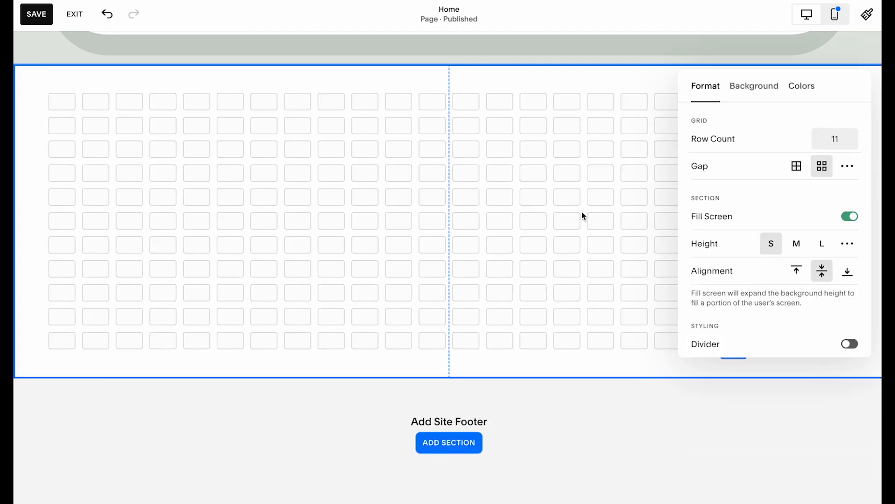
Copy the hero heading "LET YOUR NAILS SHINE" into the blank section below the hero and centre it near that section's top
left_click(499, 200)
scroll(498, 197, "up", 8)
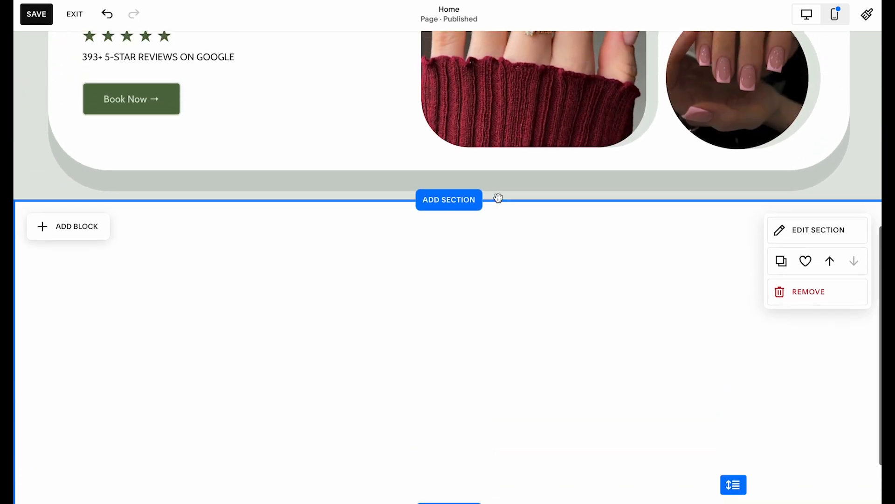
left_click_drag(269, 130, 433, 464)
key("ctrl+z")
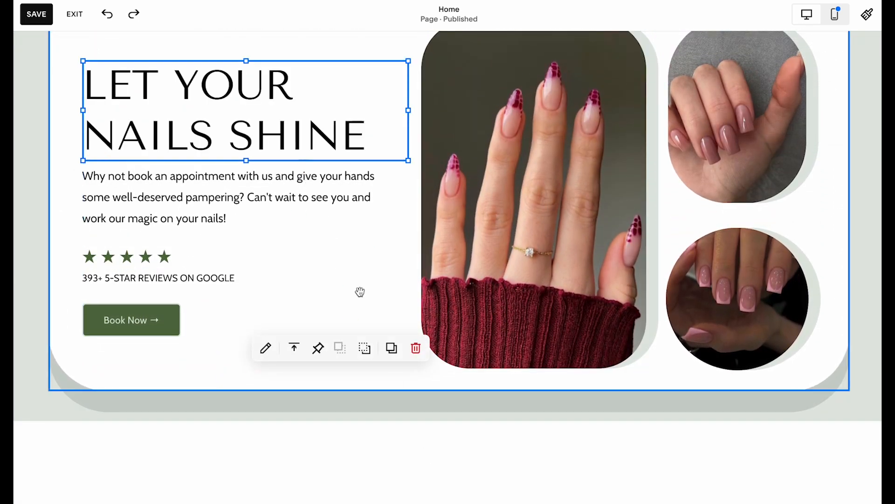
scroll(393, 352, "down", 5)
key("ctrl+shift+z")
left_click_drag(333, 287, 534, 288)
Change the copied heading to a centred Heading 2 reading "Focused On Your Nails And Nothing Else" and widen its text block
left_click(303, 210)
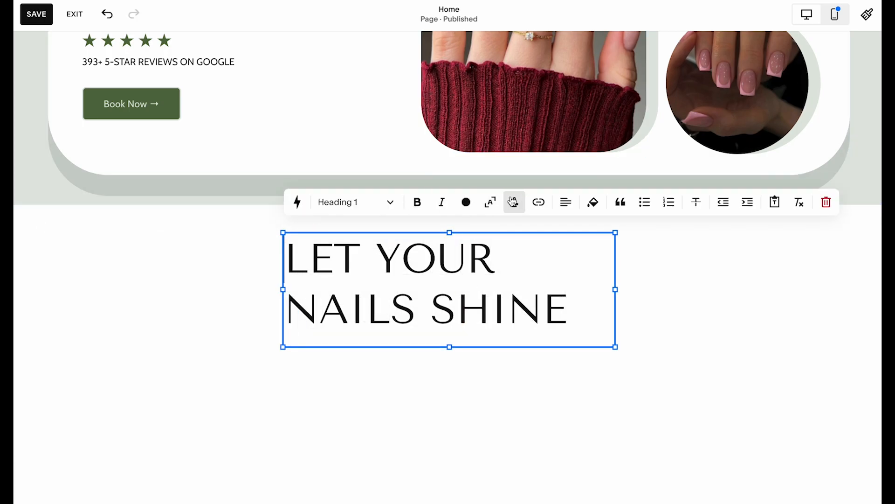
key("ctrl+a")
left_click(554, 233)
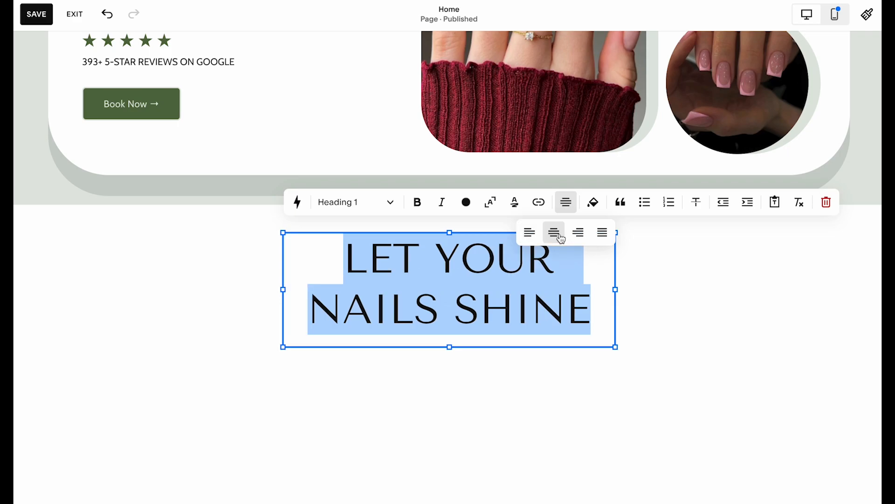
left_click(400, 205)
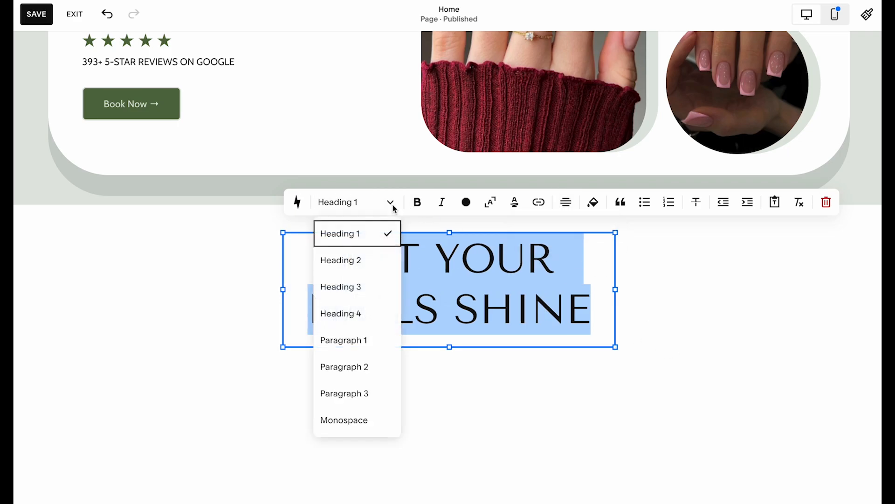
left_click(358, 264)
type("Focused On Your Nails And Nothing Else")
left_click_drag(616, 301, 651, 301)
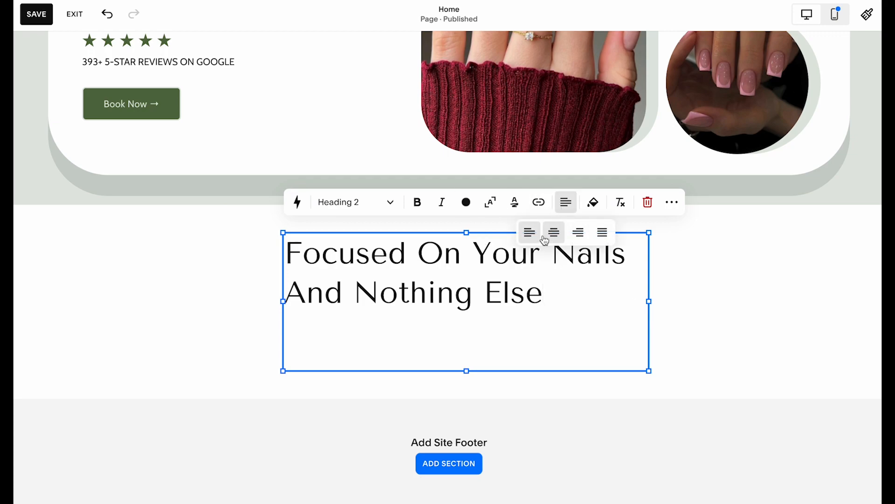
left_click(544, 238)
left_click(675, 334)
Place a "High-Quality Products" subheading below the section heading, near the section's left edge
left_click(563, 317)
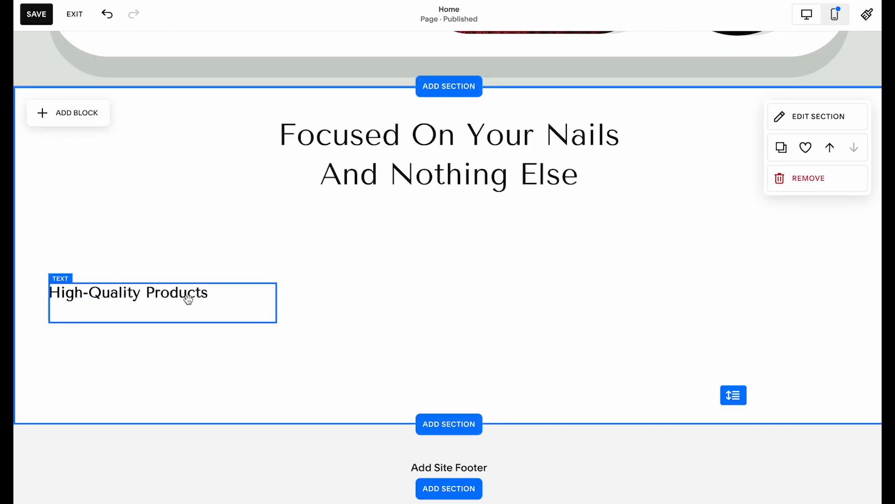
double_click(175, 311)
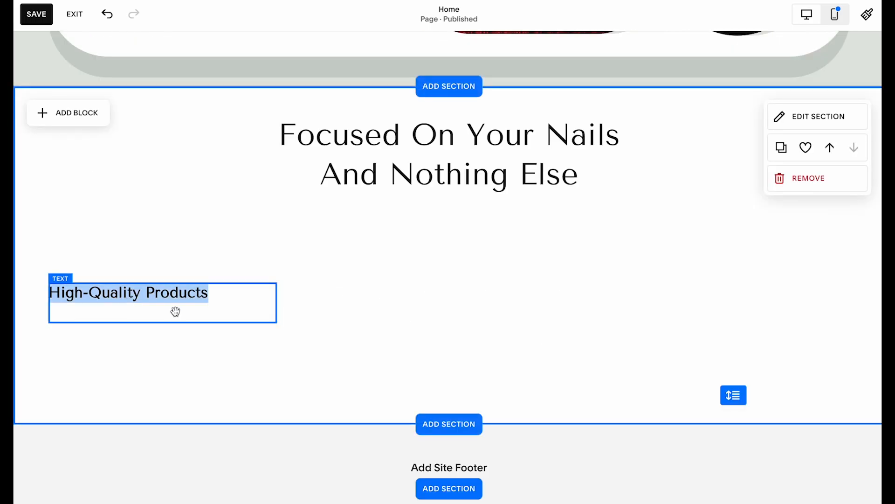
left_click(210, 360)
scroll(210, 359, "down", 1)
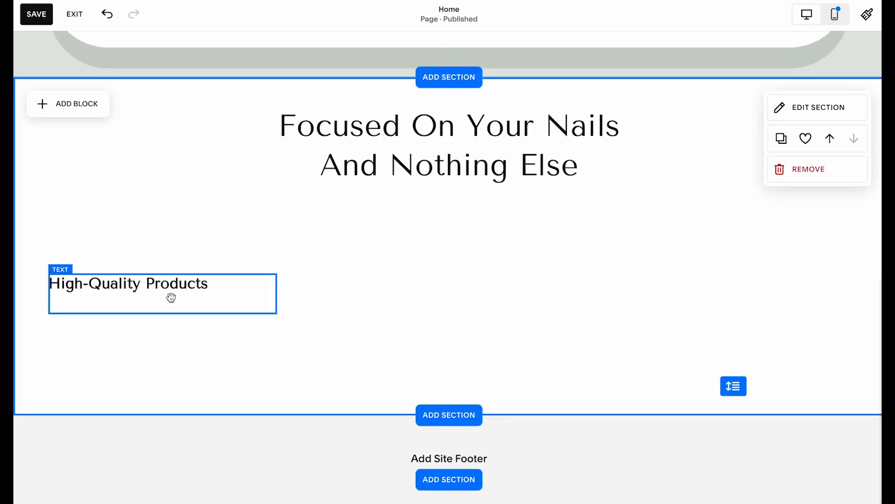
Add a text block holding the paragraph that starts "You can trust that our high-quality products we use ensure a long-lasting and beautiful finish for your nails"
left_click(65, 109)
left_click(98, 182)
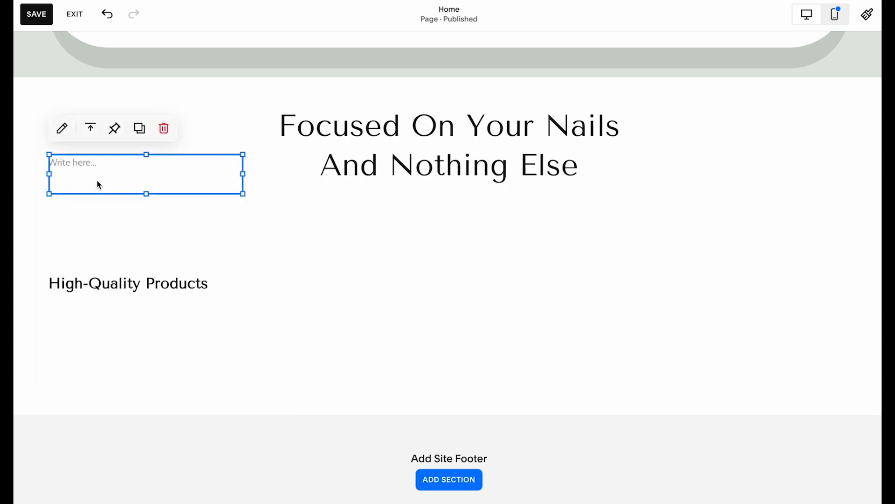
left_click(96, 167)
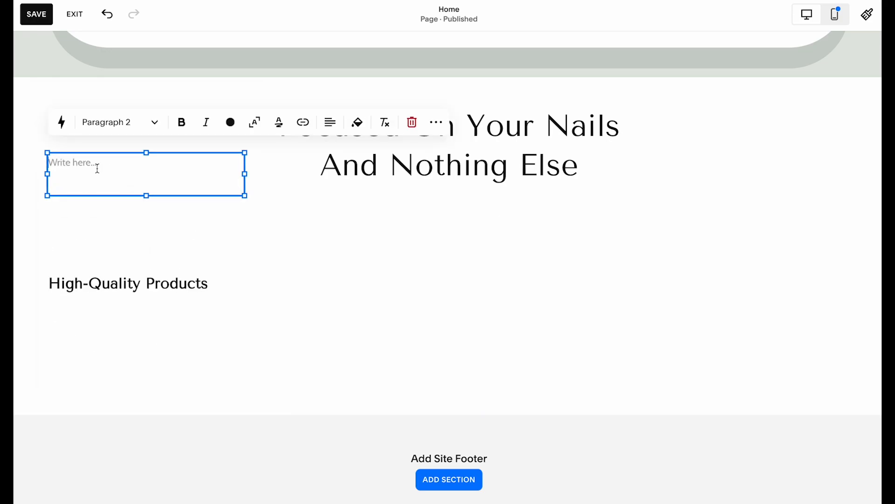
type("You can trust that our high-quality products we use ensure a long-lasting and beautiful finish for your nails, keeping them looking fabulous even after you leave the salon.")
key("Escape")
left_click(220, 283)
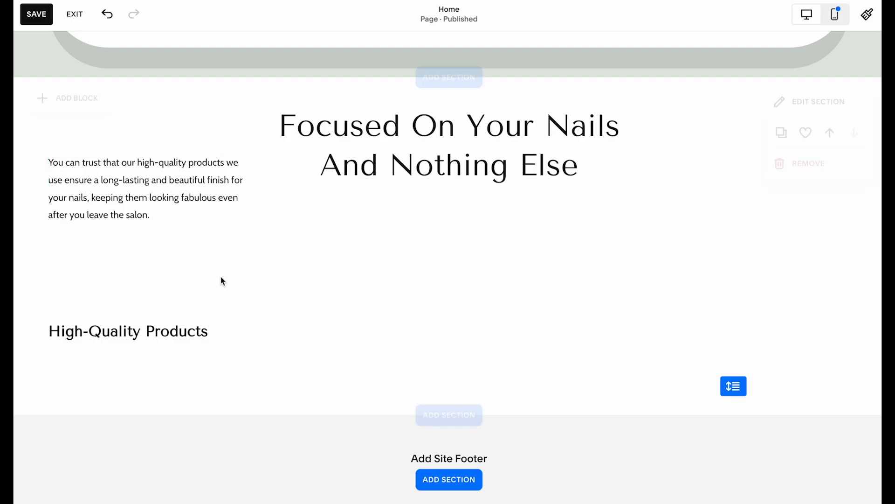
Place the paragraph directly under the "High-Quality Products" subheading and move both blocks up together
left_click_drag(220, 230, 223, 409)
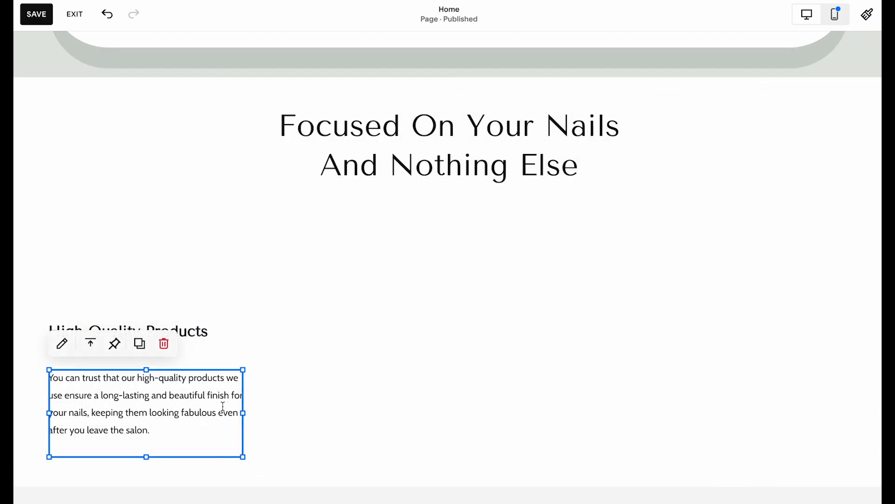
left_click(230, 352)
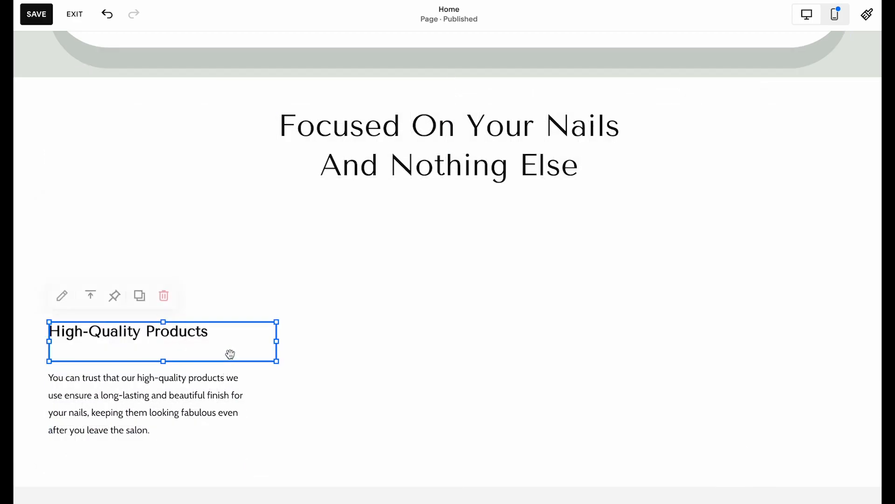
left_click_drag(223, 372, 221, 355)
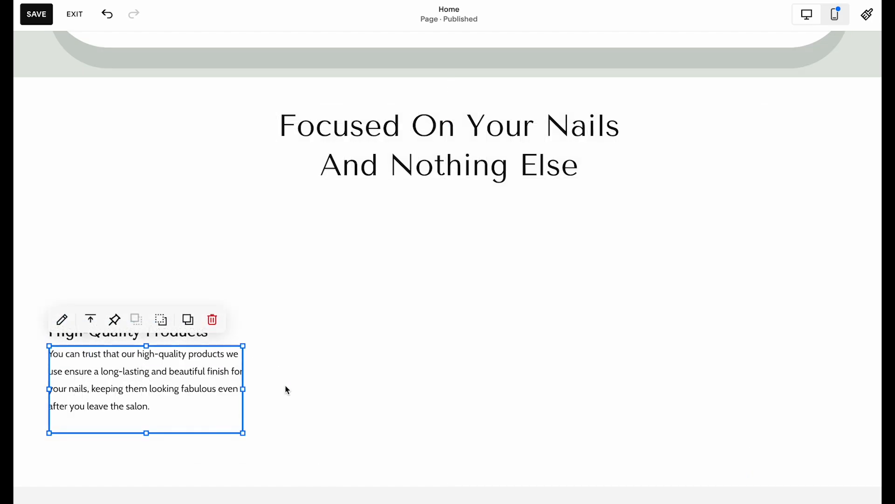
left_click(284, 387)
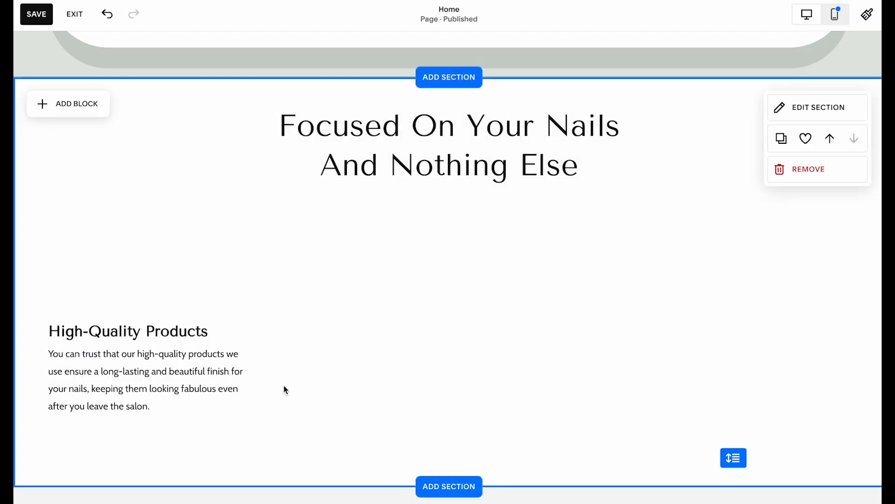
left_click(205, 369)
left_click(241, 337, "shift")
left_click_drag(254, 334, 256, 302)
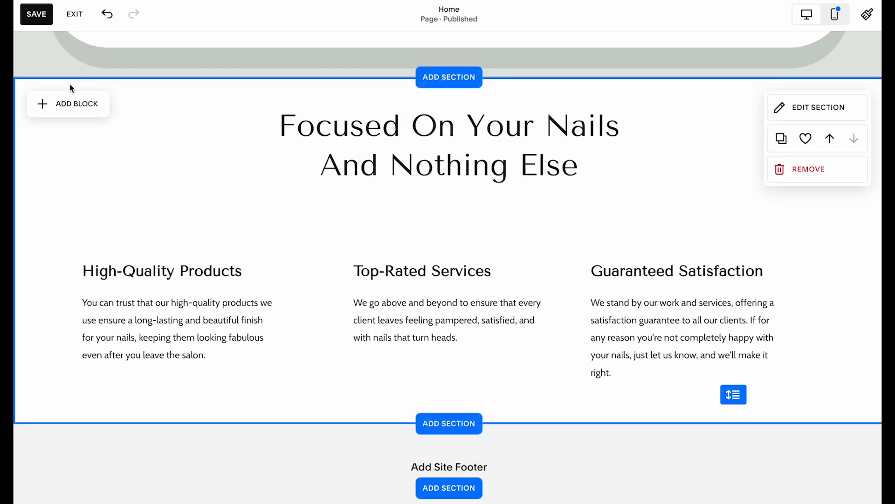
Add an image block, shrink it to a small icon-sized square and upload Group 11.png into it
left_click(68, 101)
left_click(183, 180)
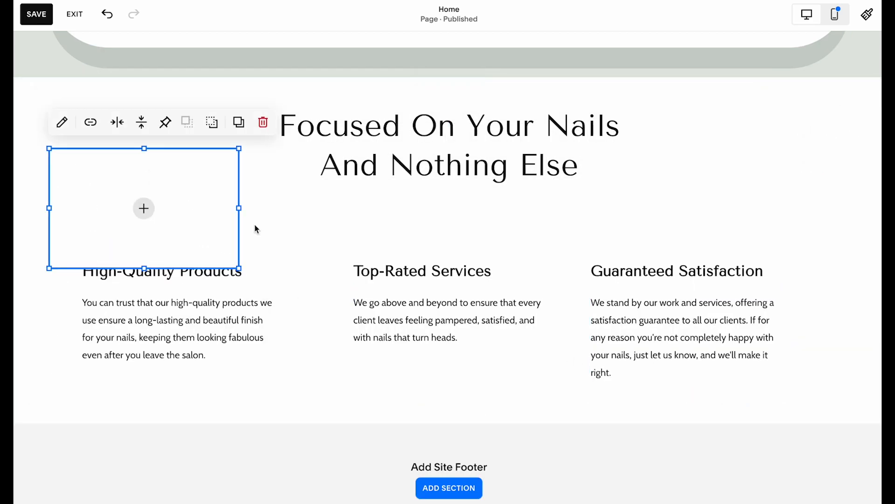
left_click_drag(239, 215, 104, 206)
left_click(77, 181)
left_click(104, 173)
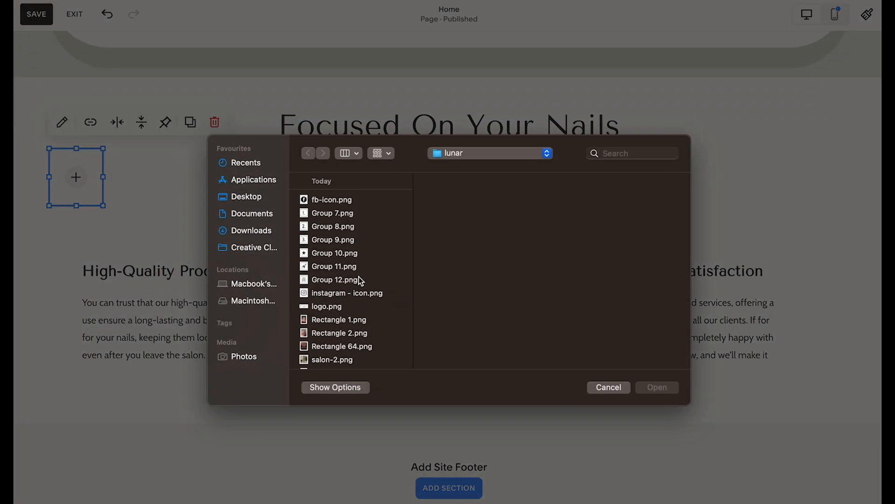
left_click(354, 227)
left_click(340, 255)
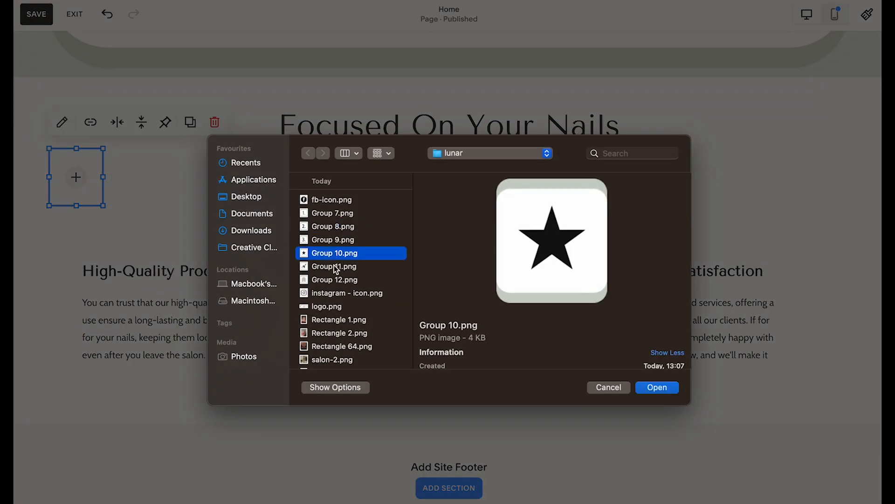
double_click(336, 271)
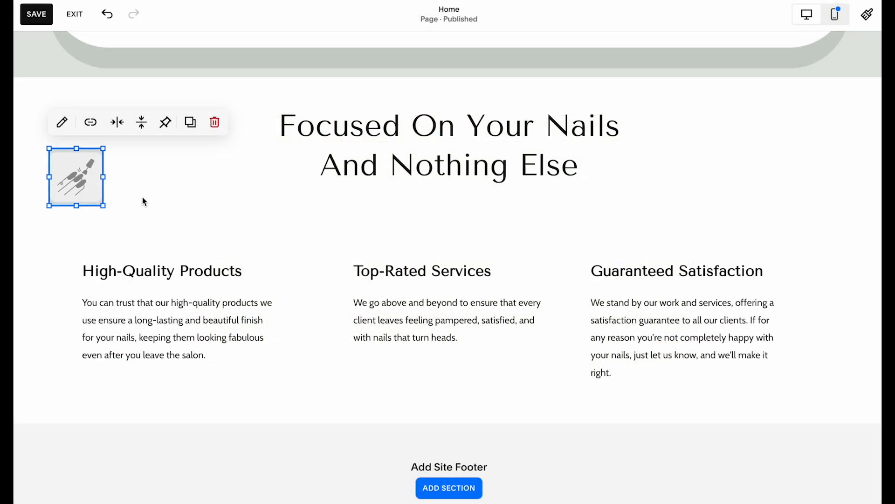
Place the nail icon above "High-Quality Products" and put copies of it above "Top-Rated Services" and "Guaranteed Satisfaction"
left_click(141, 200)
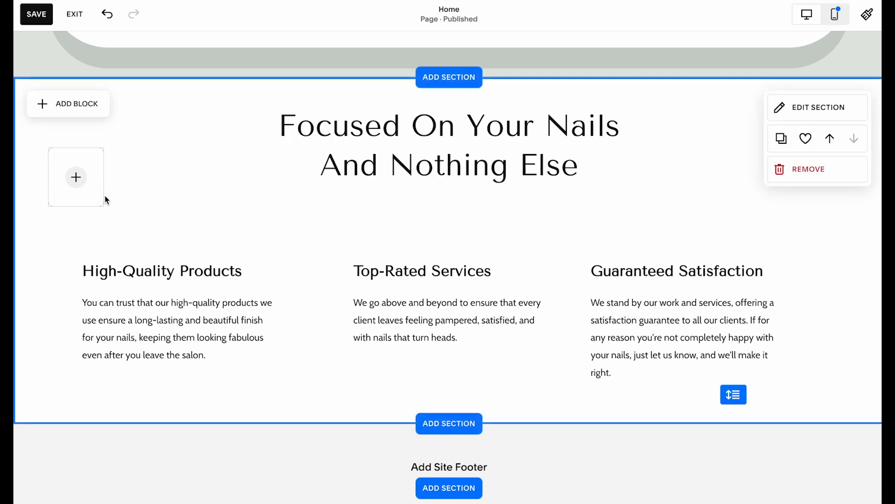
left_click_drag(83, 187, 616, 226)
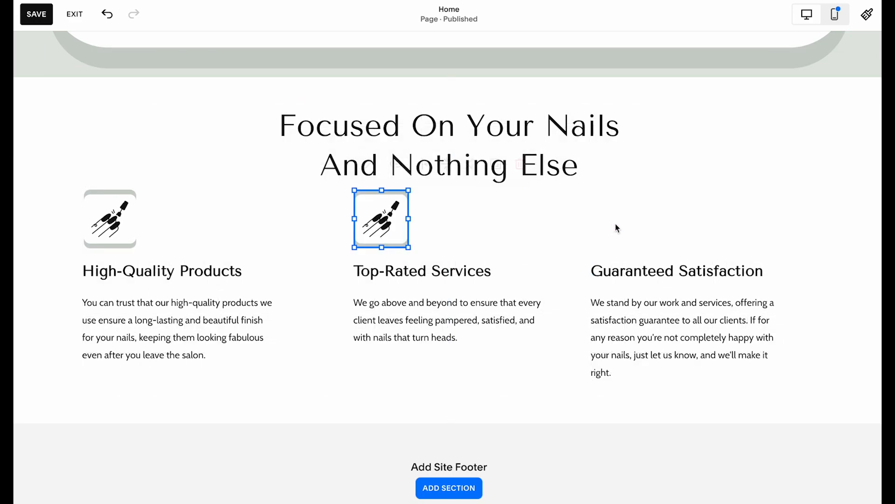
Shift the three icon columns down to open a gap below the heading and fit the section's grid to the content
left_click(420, 393)
left_click_drag(735, 394, 735, 436)
key("ctrl+a")
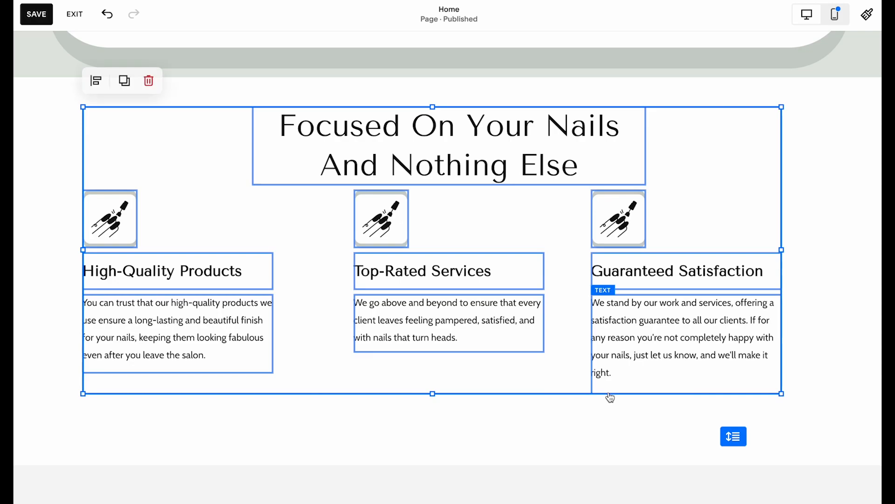
left_click(457, 183)
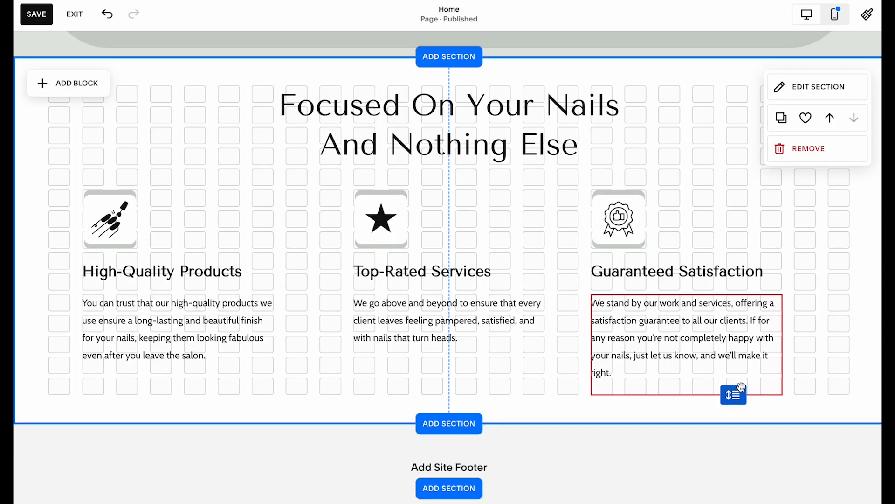
left_click_drag(741, 387, 741, 392)
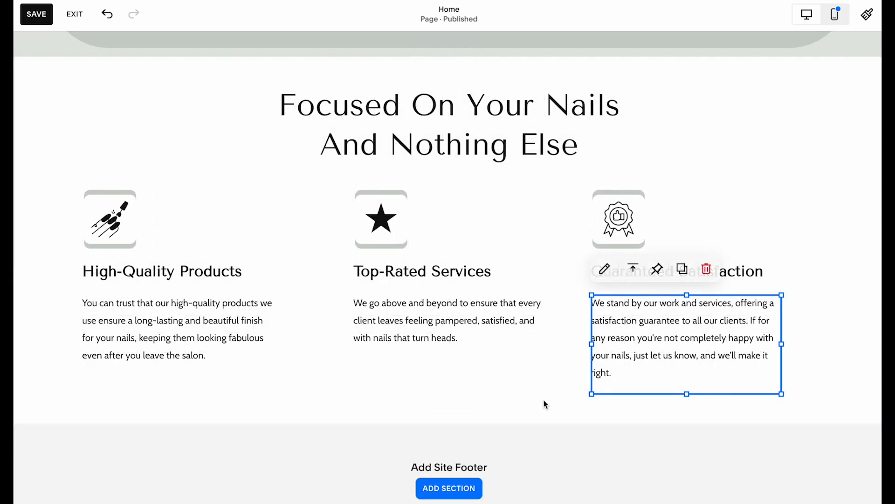
Add a blank section below the three-column section and give it the Bright 2 color theme
scroll(515, 386, "down", 2)
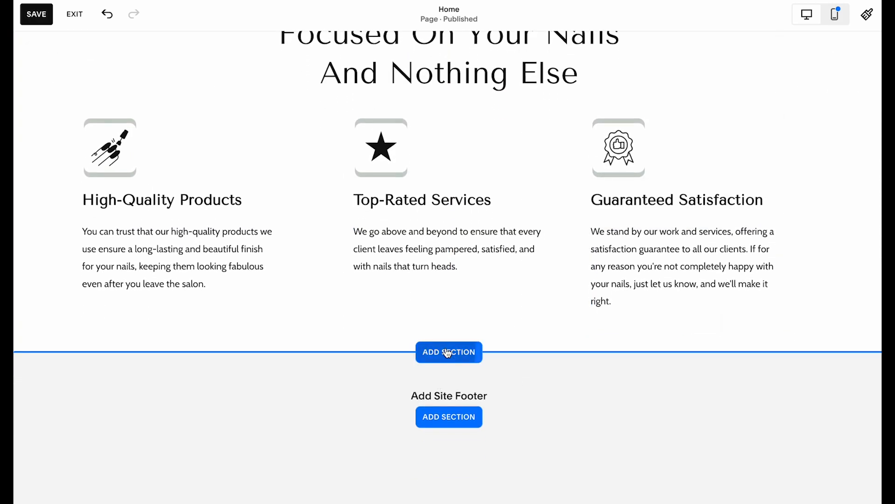
left_click(449, 352)
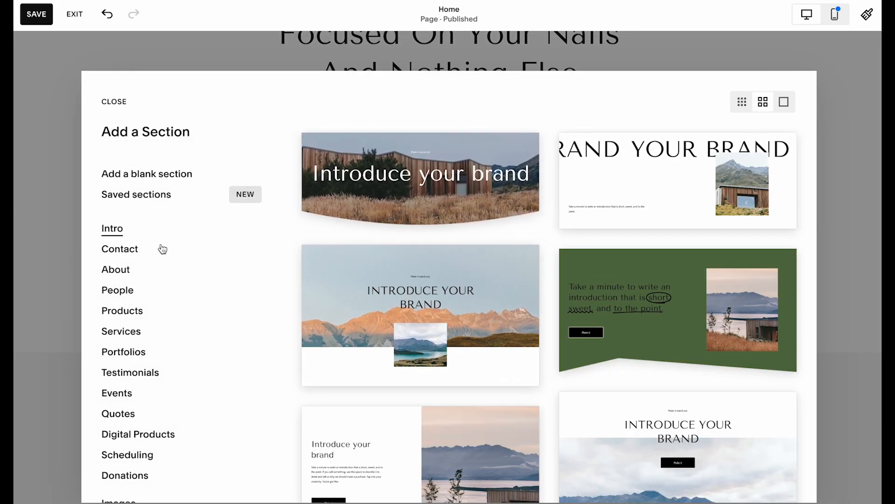
left_click(186, 174)
scroll(700, 252, "up", 3)
left_click(822, 259)
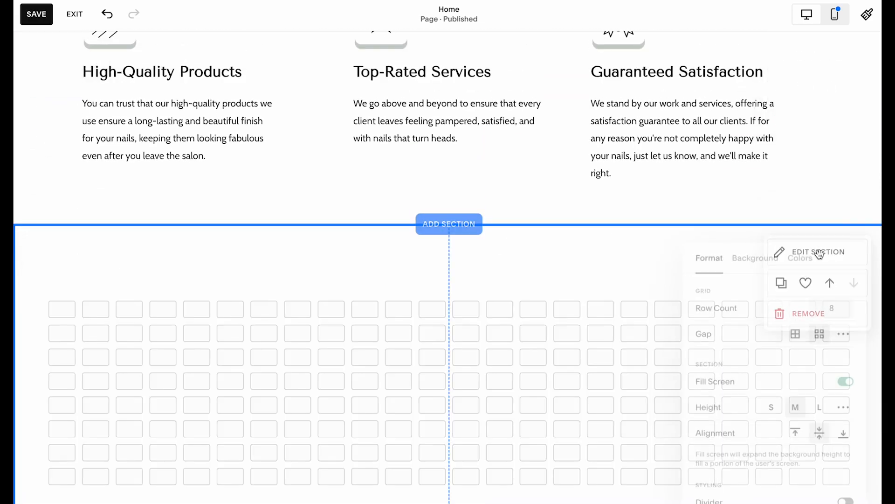
left_click(796, 267)
scroll(777, 472, "down", 2)
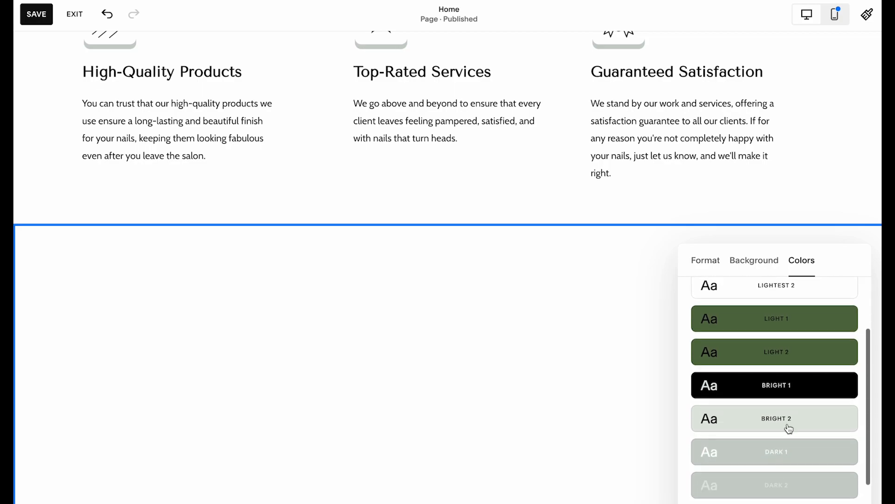
left_click(790, 426)
scroll(663, 411, "down", 3)
left_click(619, 387)
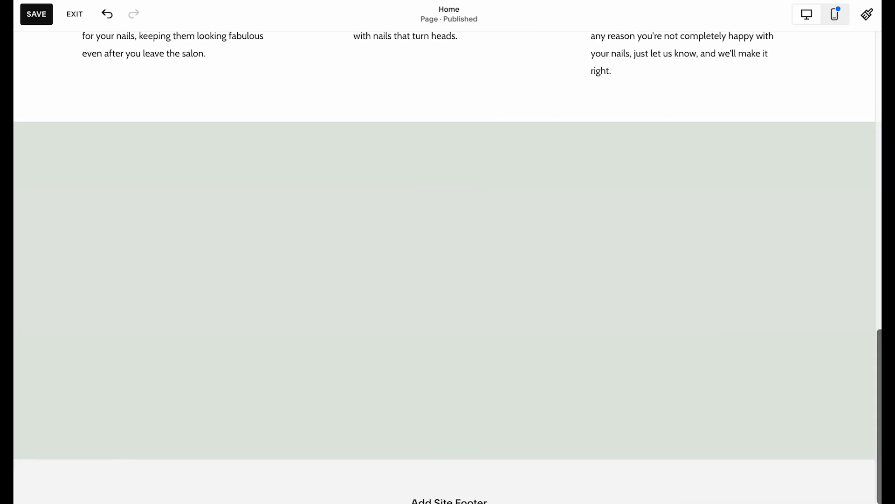
Extend the green section's grid to 14 rows, set its height to S and slightly reduce the grid gap
scroll(802, 400, "down", 1)
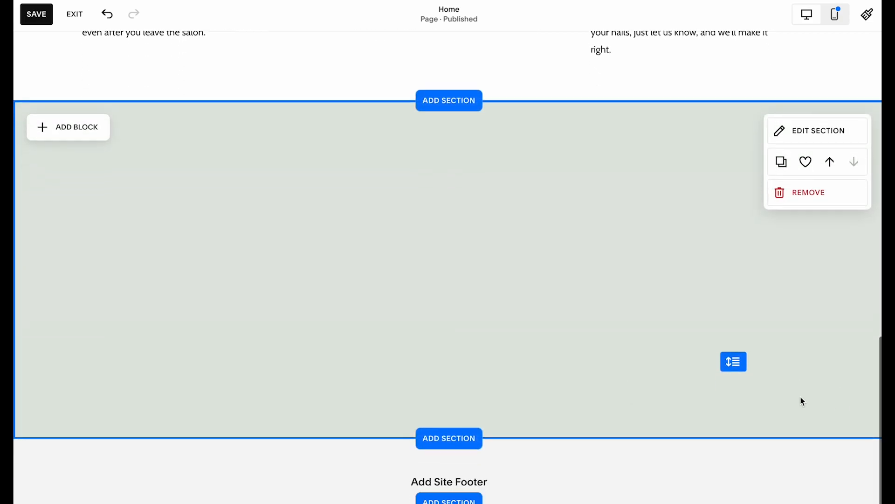
left_click_drag(734, 340, 741, 485)
left_click(837, 108)
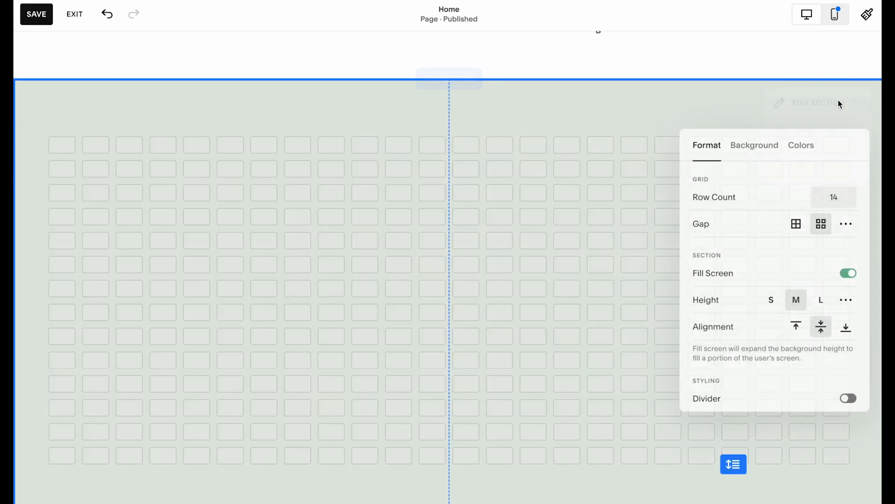
left_click(770, 299)
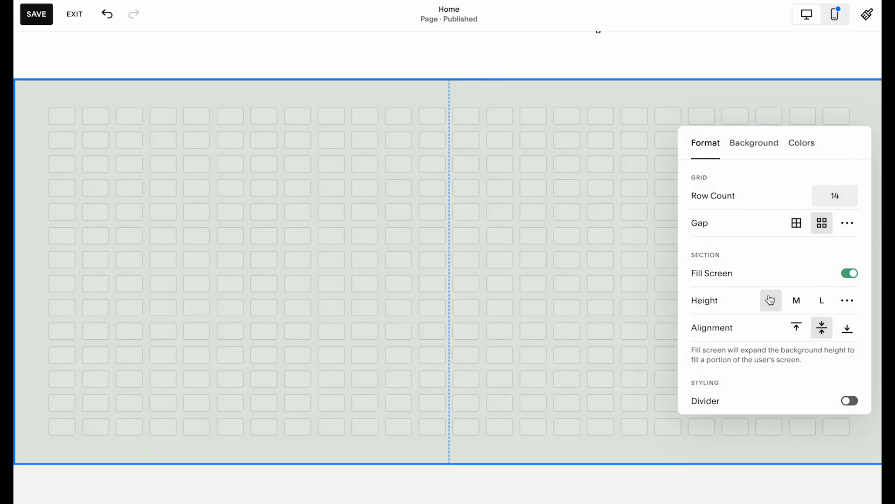
left_click(846, 224)
left_click_drag(735, 277, 728, 278)
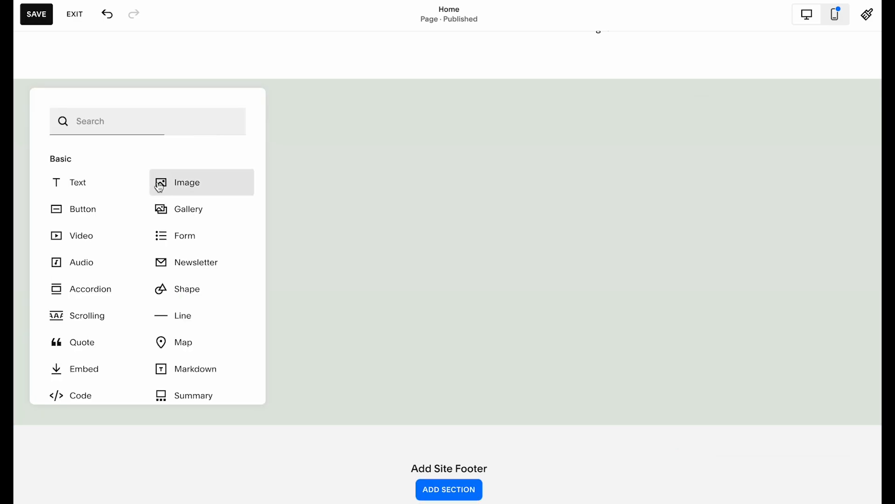
Add an image block at the left edge of the green section and stretch it down to nearly the section's full height
left_click(160, 186)
left_click_drag(205, 218, 181, 262)
left_click_drag(209, 331, 232, 500)
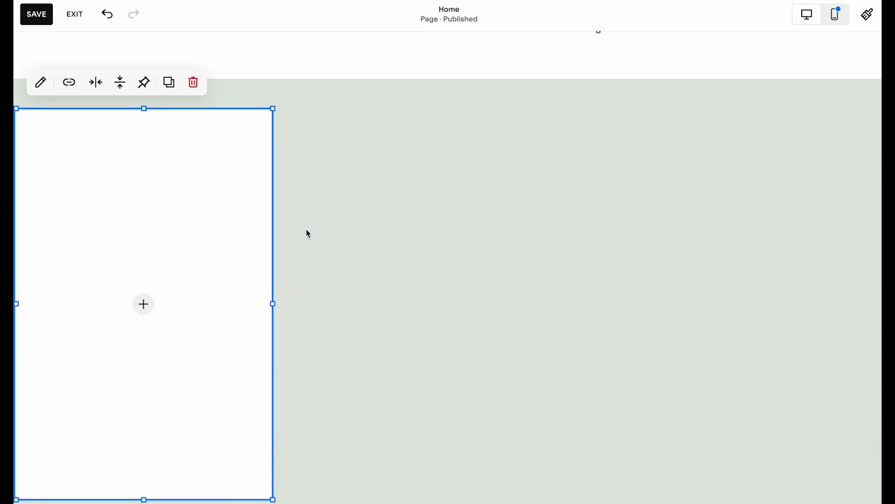
Upload salon.png from the lunar folder into the new image block and widen the block toward the section's middle
scroll(306, 229, "down", 1)
left_click(253, 363)
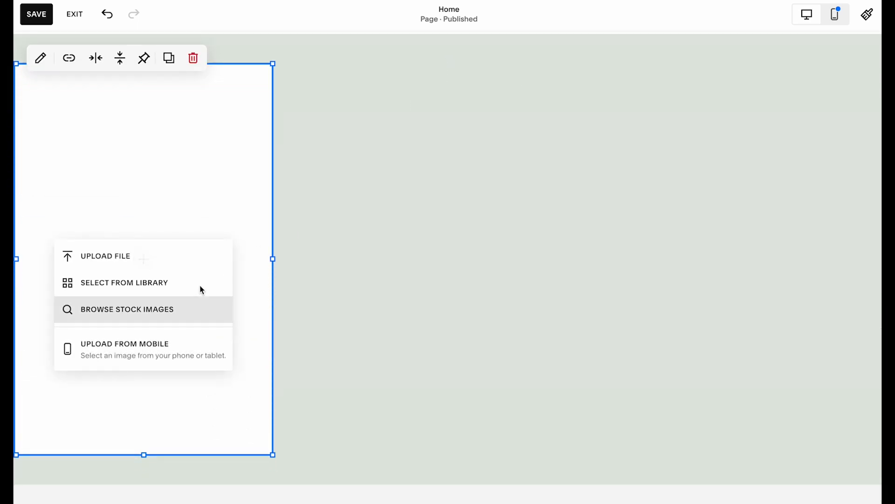
left_click(156, 256)
scroll(355, 337, "down", 4)
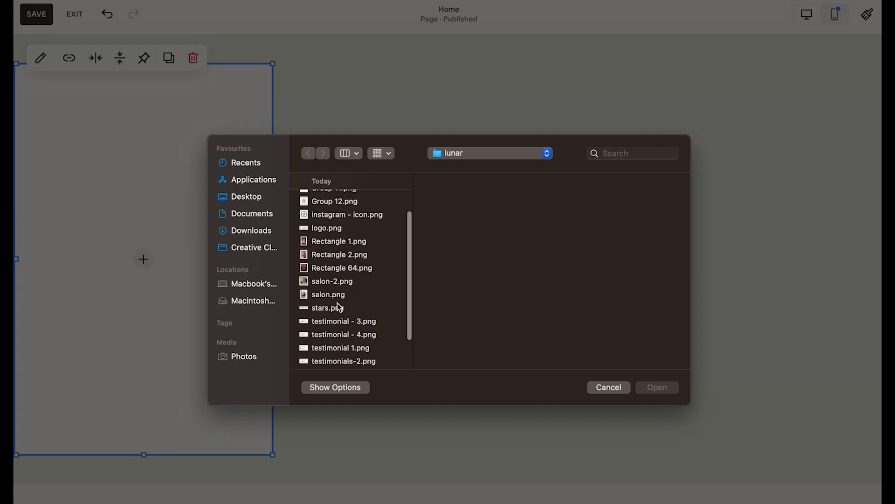
double_click(344, 294)
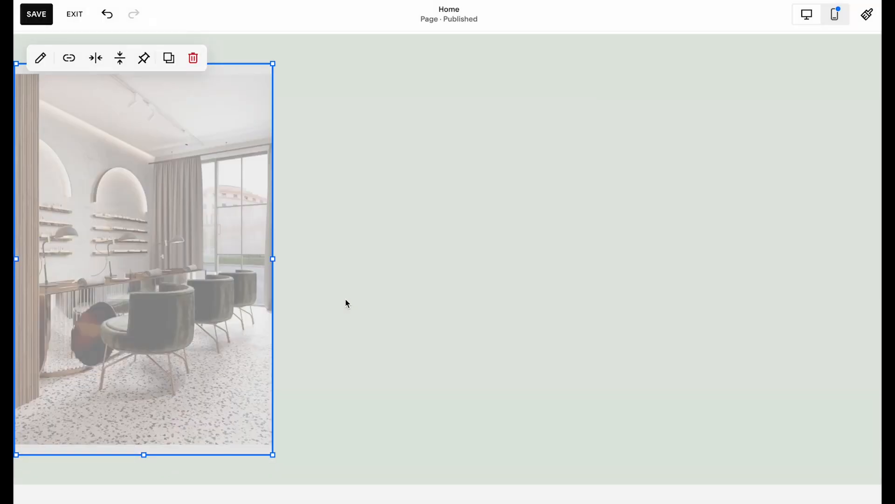
left_click_drag(273, 259, 378, 264)
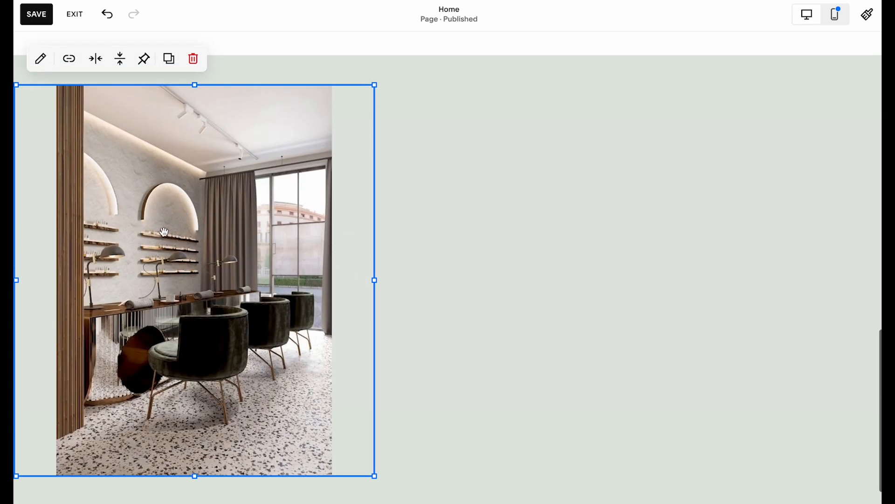
Set the salon image to Fill with a corner radius of 80 on its top-right and bottom-right corners
left_click(40, 59)
left_click(471, 96)
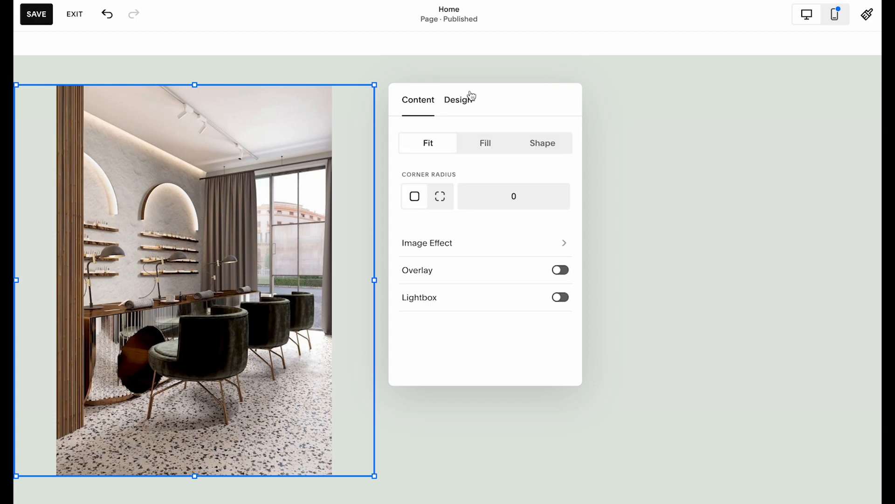
left_click(480, 145)
left_click(440, 196)
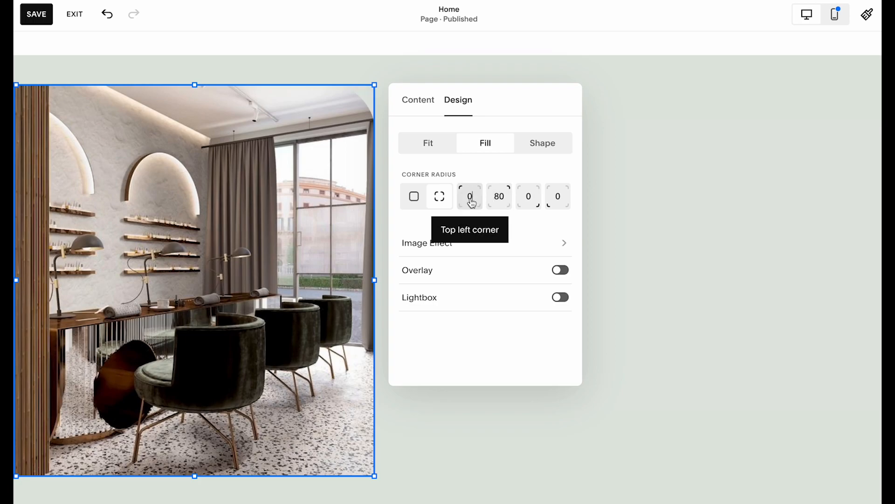
left_click(539, 201)
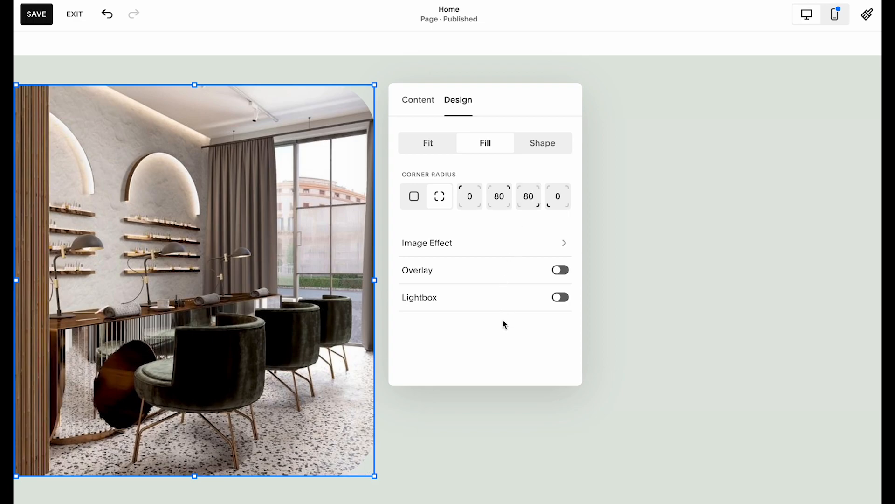
left_click(483, 439)
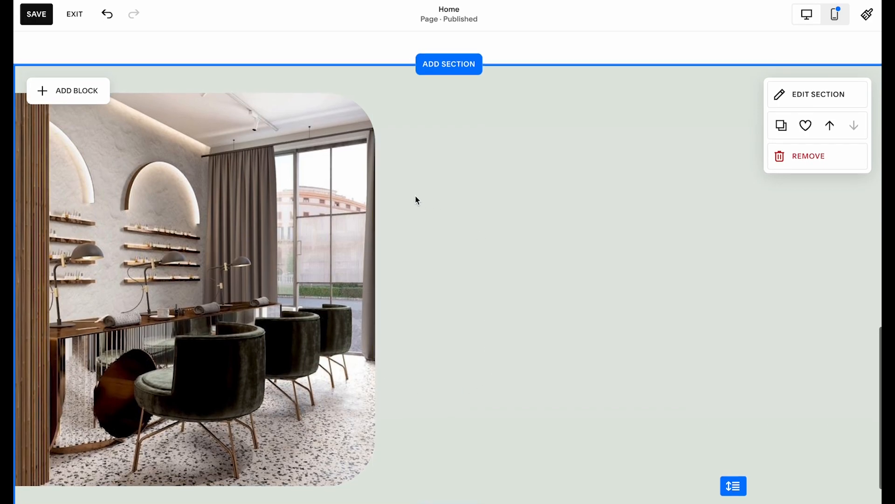
Copy the hero section's star rating and Google reviews text into the green section and place them right of the salon image
scroll(416, 197, "up", 18)
scroll(415, 196, "down", 2)
scroll(373, 248, "down", 2)
left_click(187, 281)
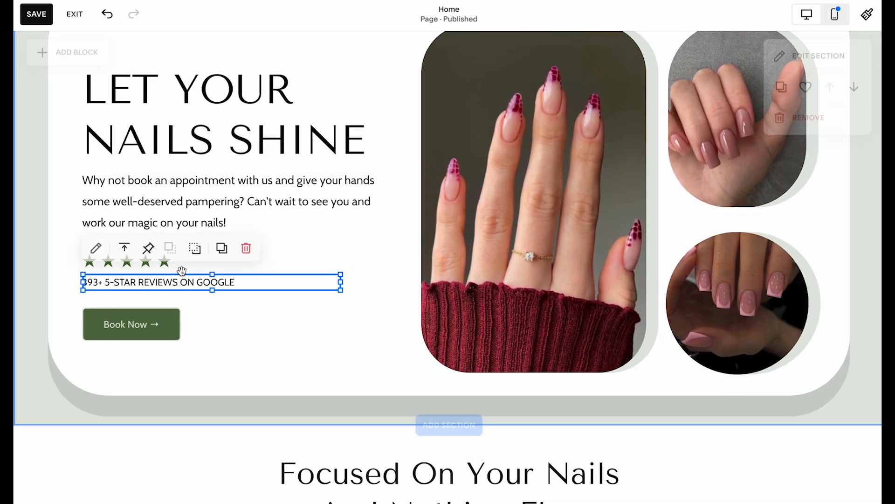
left_click(167, 265)
left_click(167, 265)
left_click(224, 283, "shift")
scroll(268, 296, "down", 13)
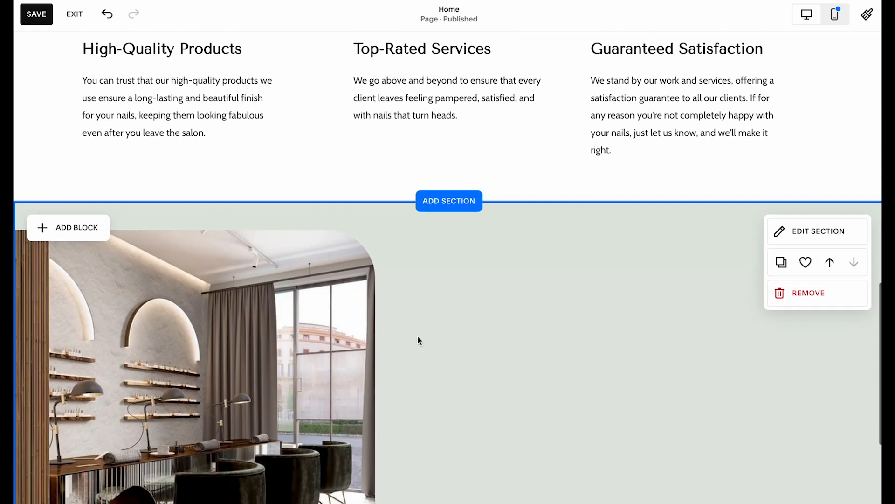
key("super+v")
left_click_drag(233, 246, 605, 276)
Widen the salon image, leaving a small gap between its right edge and the star rating
scroll(608, 279, "down", 2)
left_click(375, 318)
left_click_drag(376, 318, 443, 317)
left_click(480, 313)
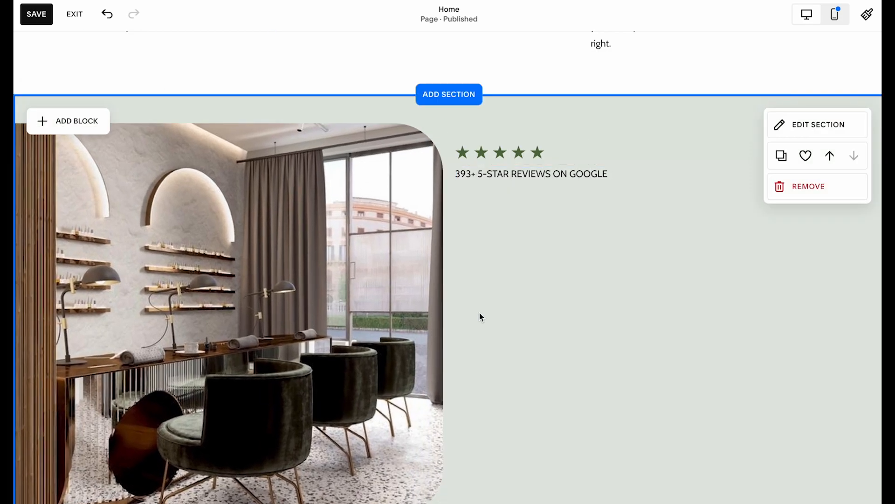
left_click(442, 324)
left_click_drag(442, 323, 415, 327)
left_click(446, 328)
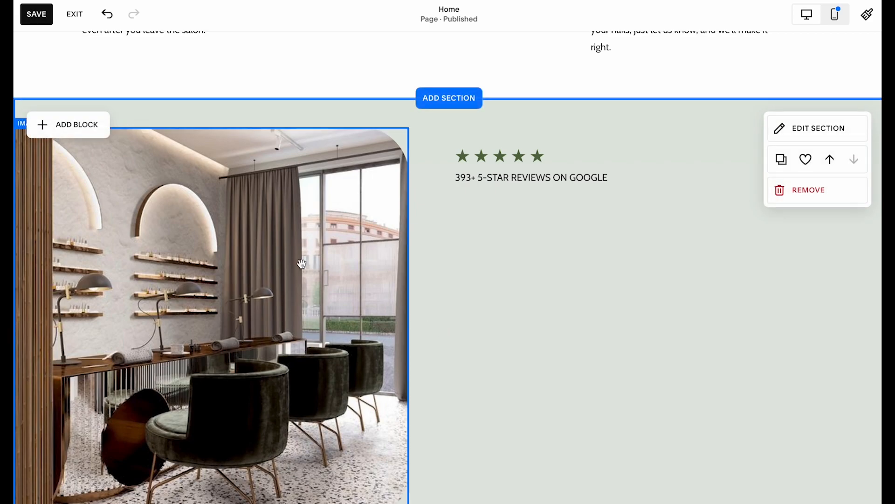
Copy the "Focused On Your Nails" heading for use in the green section
scroll(439, 231, "up", 15)
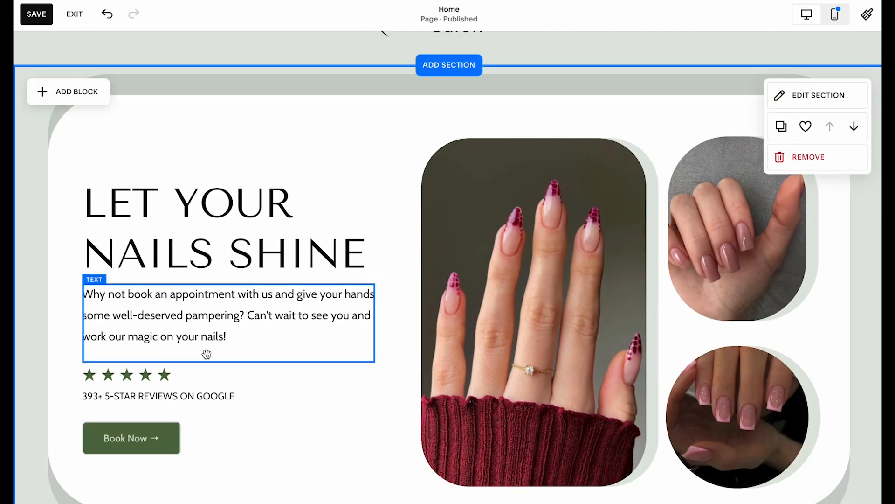
scroll(379, 367, "down", 5)
left_click(379, 367)
scroll(498, 300, "down", 10)
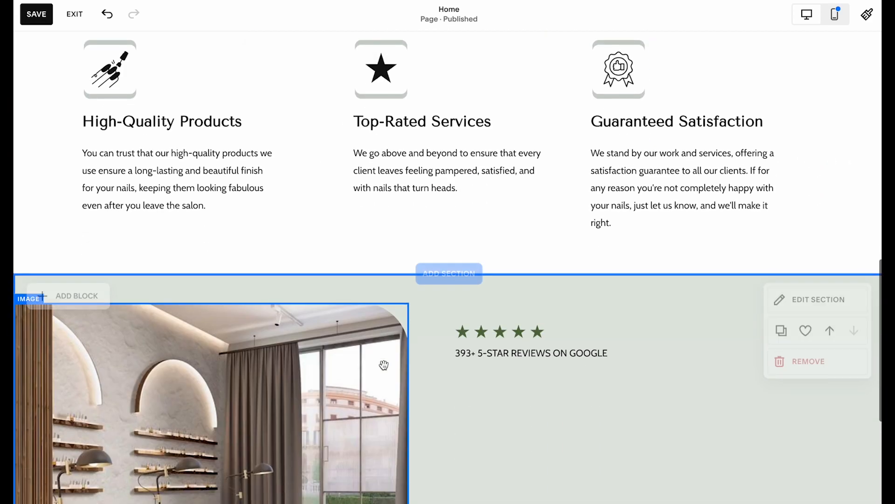
Paste the copied heading into the green section, place it beneath the Google reviews line, and left-align it
key("ctrl+v")
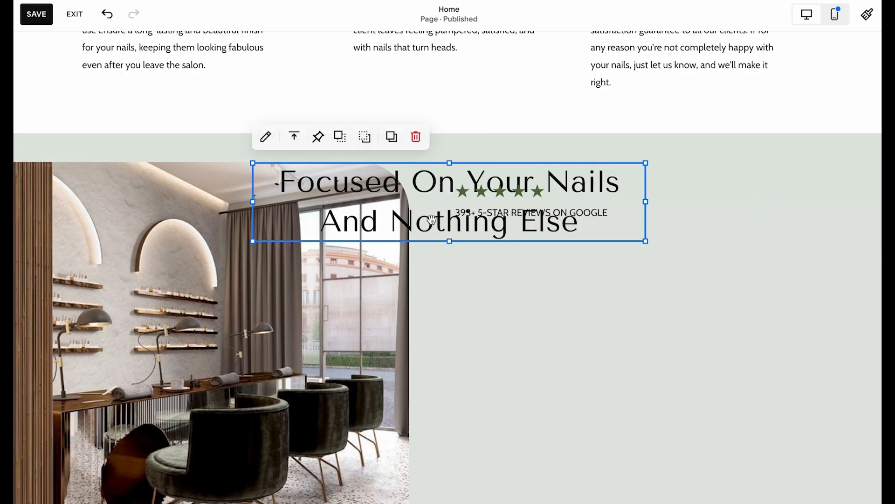
left_click_drag(424, 232, 628, 294)
left_click(472, 203)
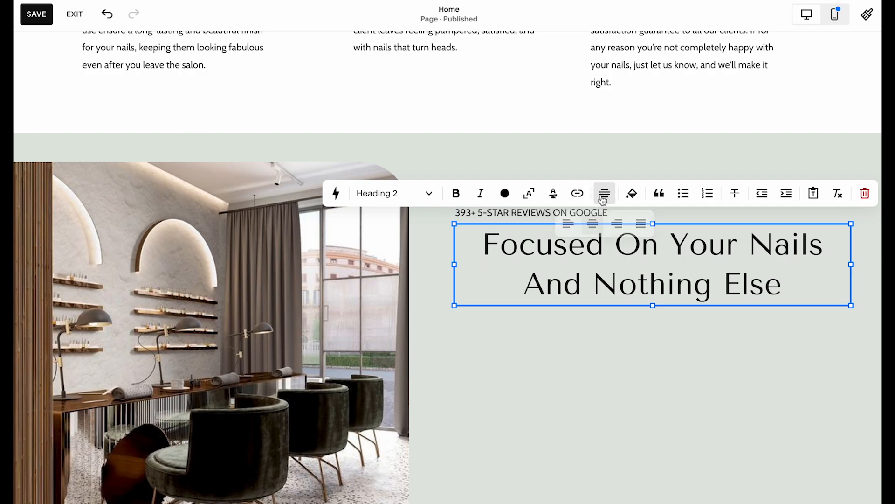
left_click(568, 224)
left_click(534, 363)
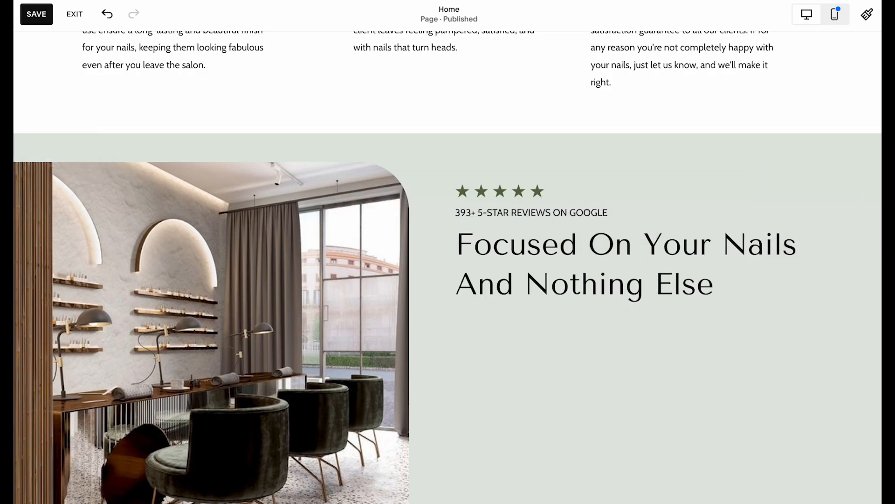
Replace the pasted heading's text with "Easy Steps To Shape Your Nails" in the Heading 2 style
left_click(718, 296)
double_click(718, 296)
type("Easy Steps To Shape Your Nails")
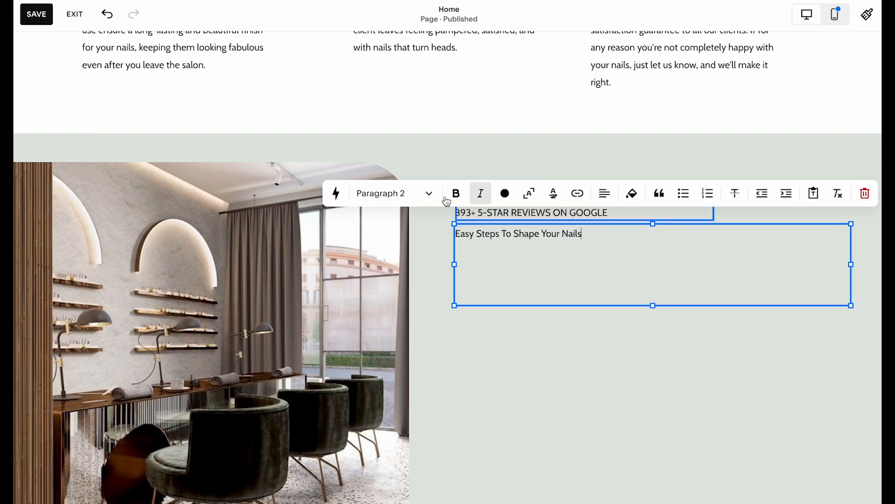
left_click(428, 193)
left_click(410, 255)
left_click(555, 354)
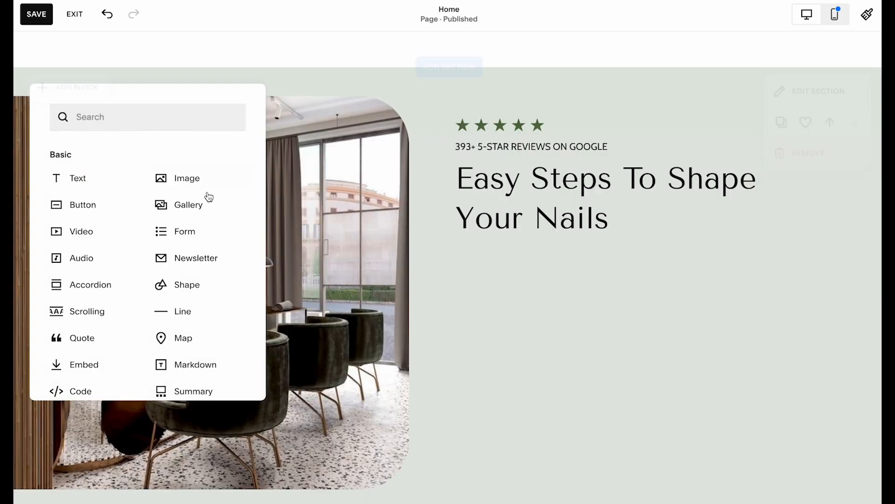
Add a small image block beneath the Easy Steps heading and upload Group 7.png into it
left_click(202, 198)
left_click_drag(180, 186, 599, 326)
left_click_drag(646, 383, 513, 327)
left_click(484, 294)
left_click(438, 290)
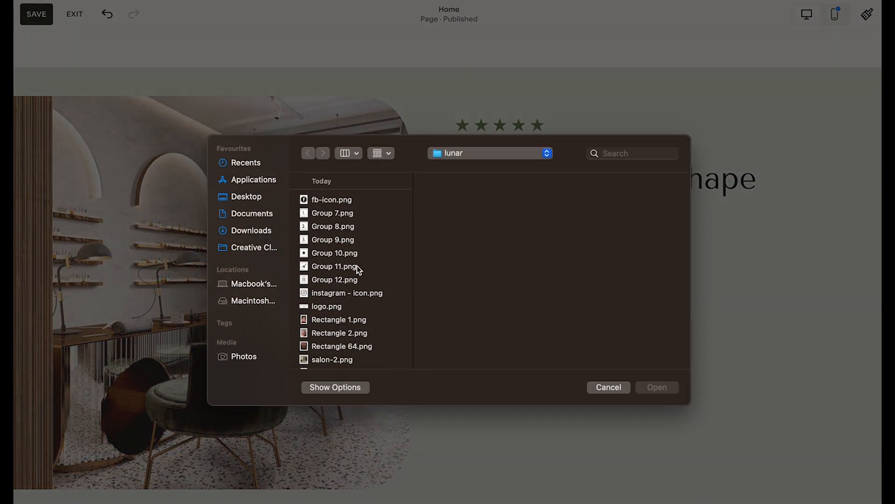
left_click(337, 212)
double_click(337, 213)
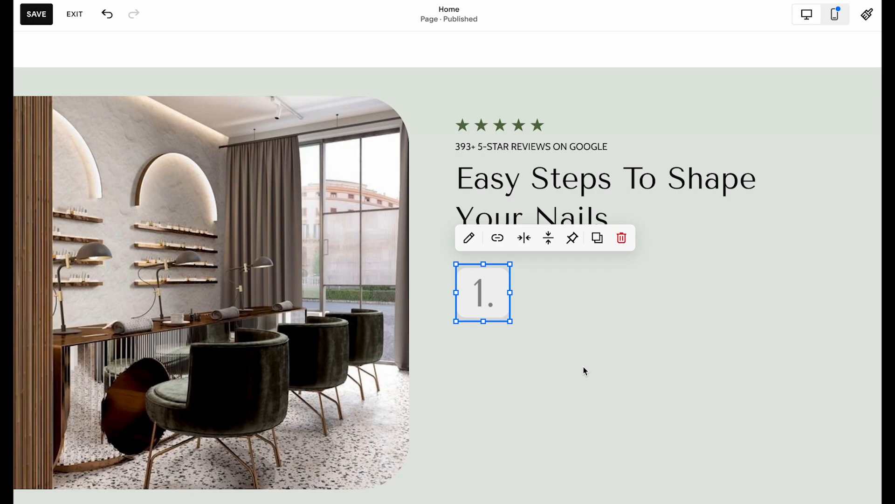
left_click(536, 345)
Add a text block beside the number image reading "Book Your Appointment" in the Heading 4 style
left_click(83, 100)
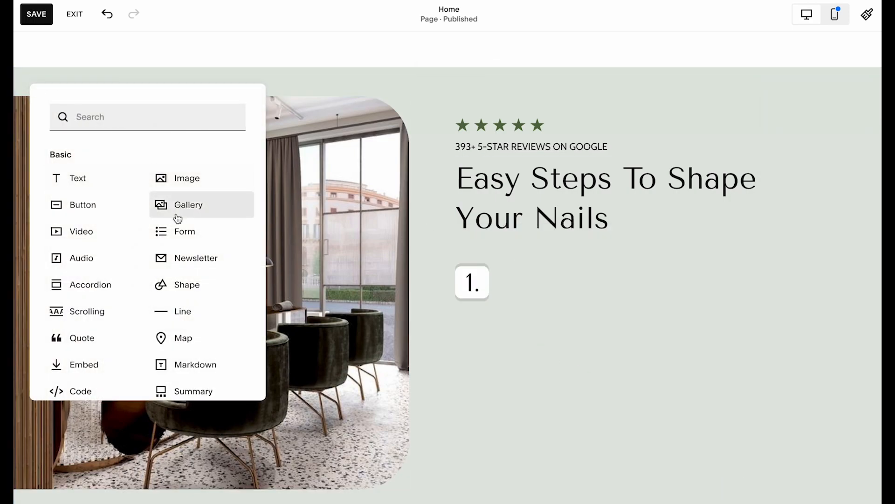
left_click(101, 181)
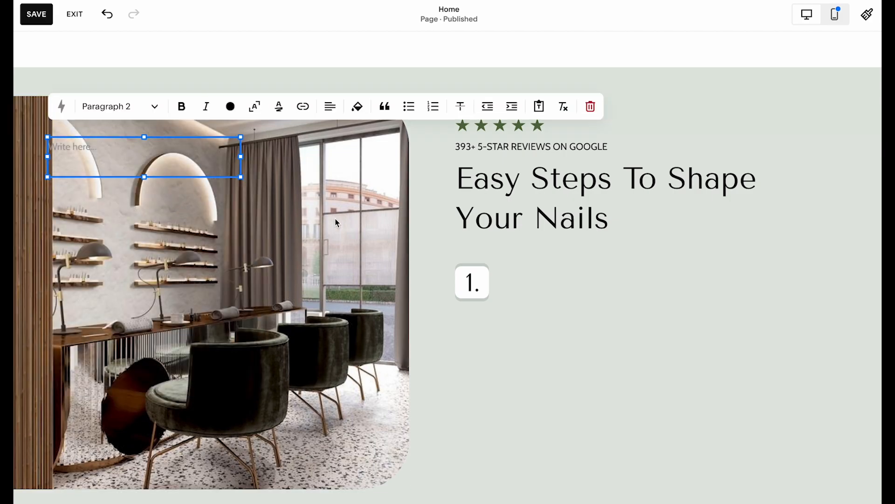
left_click_drag(233, 158, 784, 282)
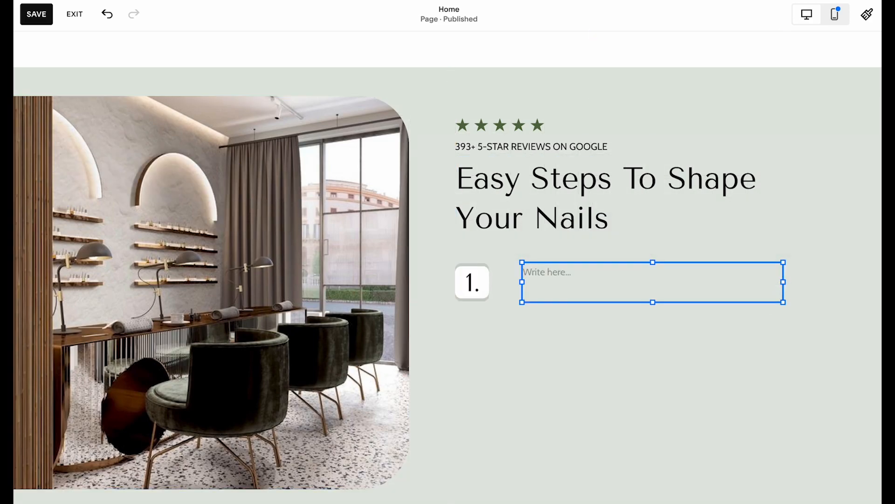
left_click(649, 273)
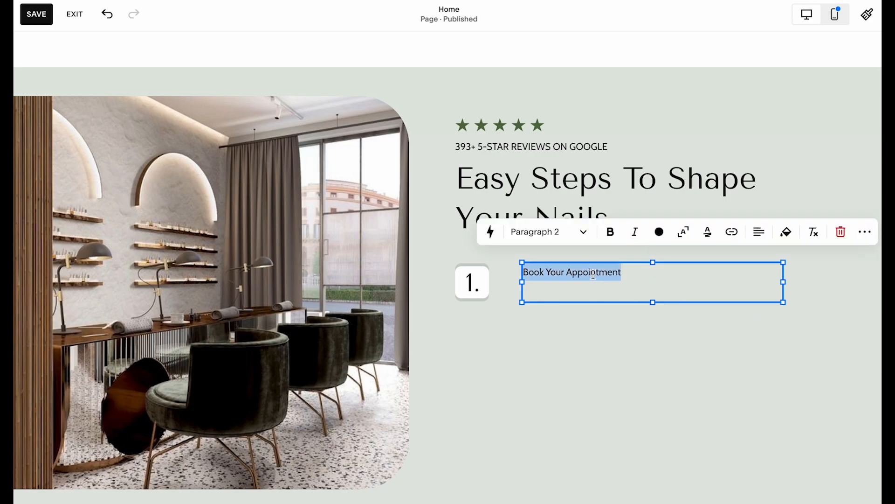
left_click(578, 231)
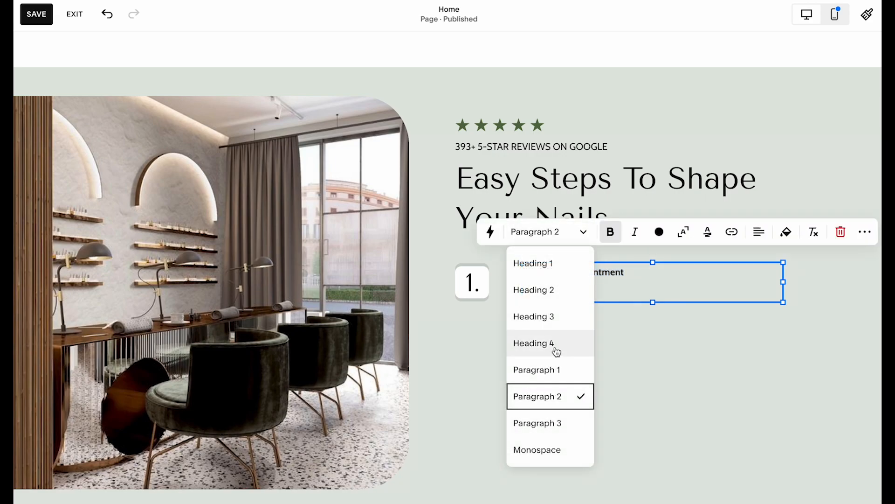
left_click(558, 346)
Fit the Book Your Appointment text block to the number image's height and vertically centre its text
left_click(620, 327)
left_click(642, 297)
left_click_drag(652, 301, 664, 277)
left_click(639, 334)
left_click(563, 296)
left_click(566, 237)
left_click(566, 266)
left_click(587, 314)
mouse_move(597, 300)
left_mouse_down()
mouse_move(579, 299)
mouse_move(574, 312)
mouse_move(561, 288)
mouse_move(579, 298)
mouse_move(603, 290)
left_mouse_up()
left_click(567, 332)
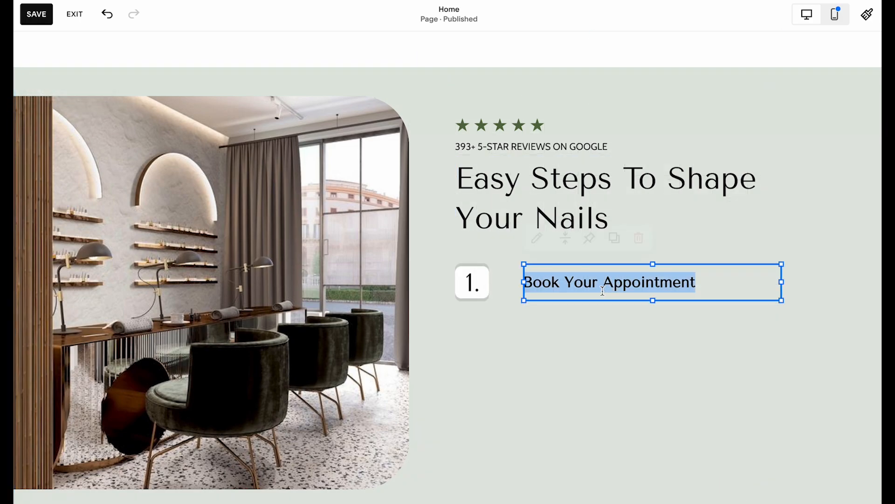
left_click(580, 333)
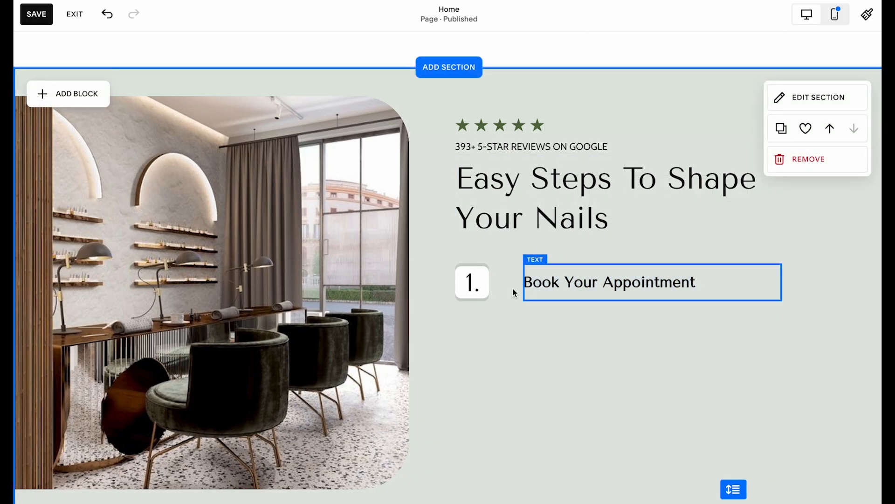
Enlarge the number 1 image block and centre the image horizontally within it
left_click(488, 285)
left_click_drag(511, 299, 522, 315)
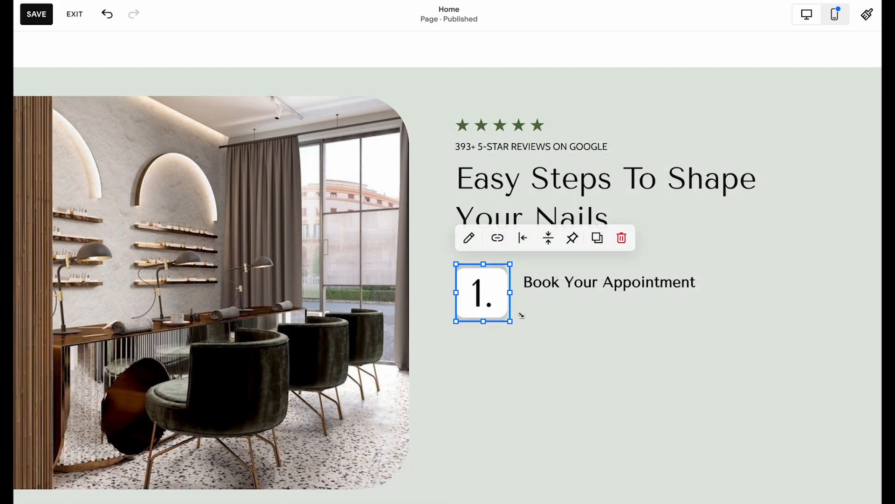
left_click(523, 237)
left_click(524, 264)
left_click(566, 427)
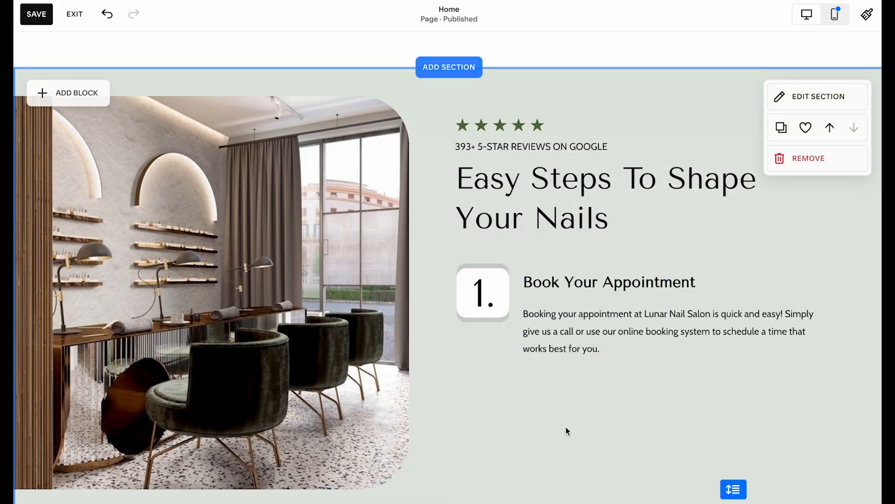
Widen the booking description paragraph so its lines extend farther toward the section's outer edge
left_click(638, 336)
left_click_drag(816, 334, 850, 331)
left_click(776, 368)
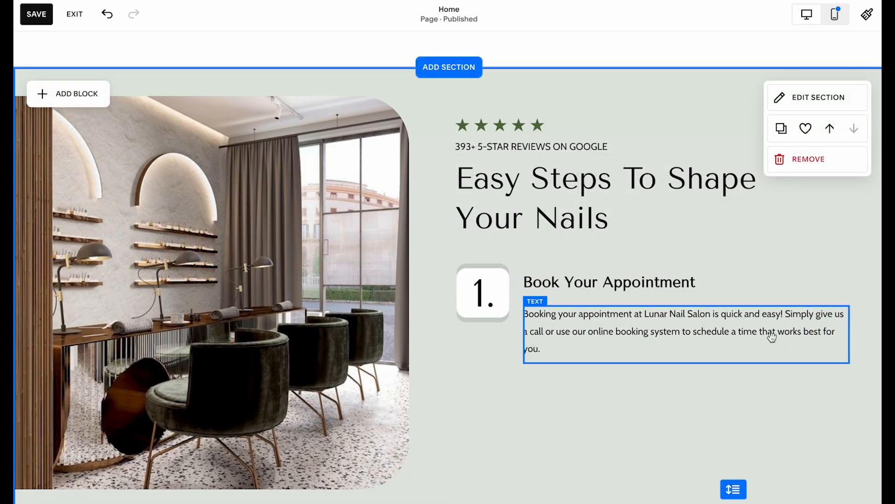
left_click(840, 335)
left_click(763, 390)
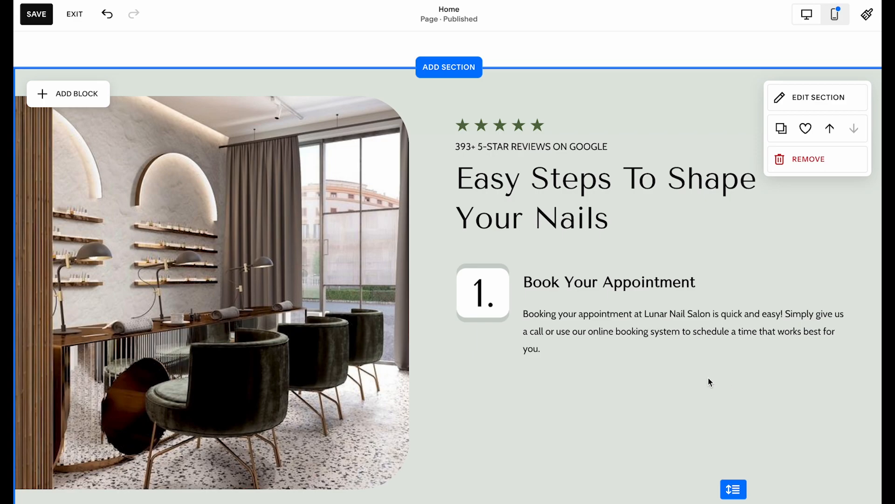
scroll(709, 377, "down", 2)
left_click(815, 296)
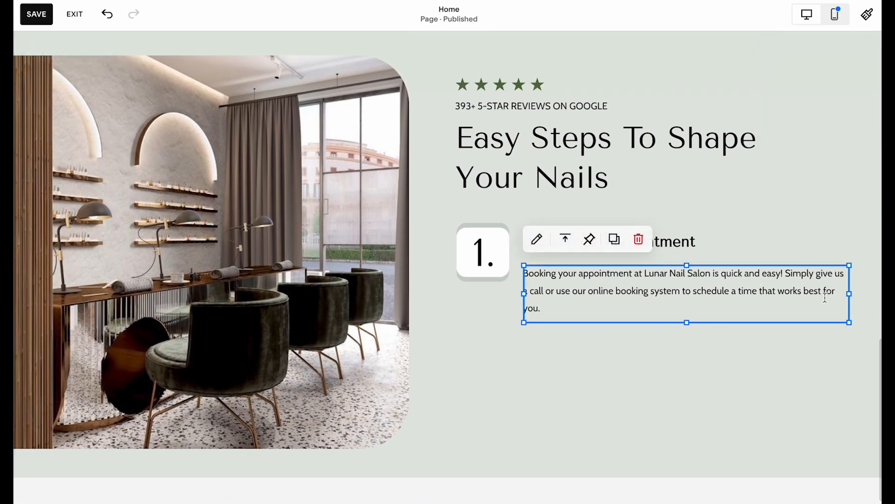
left_click(763, 357)
scroll(653, 317, "down", 1)
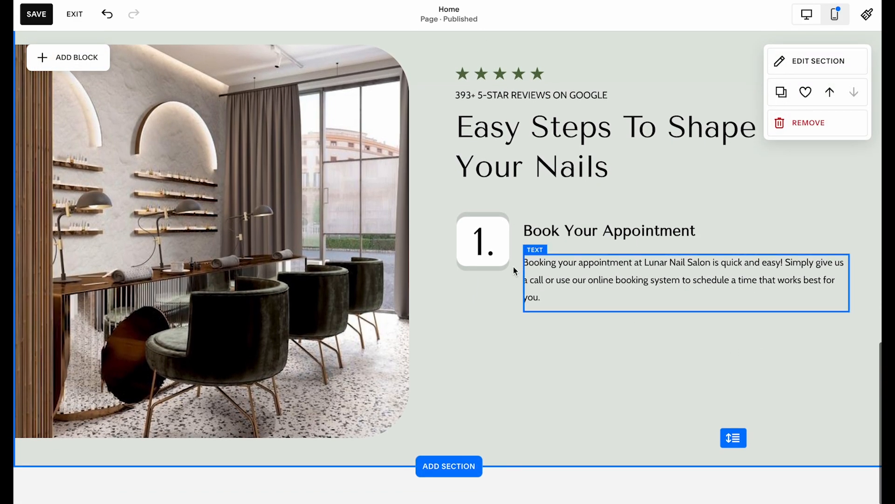
Align the Book Your Appointment text to its block's top edge and widen the block to match the paragraph
mouse_move(494, 258)
left_mouse_down()
mouse_move(497, 276)
mouse_move(495, 263)
left_mouse_up()
left_click(556, 239)
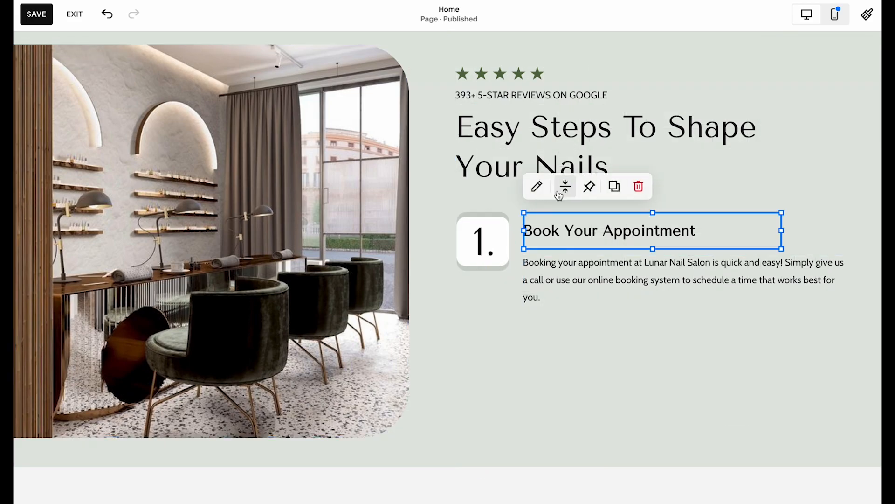
left_click(564, 187)
left_click(540, 214)
left_click_drag(782, 235, 845, 237)
left_click(647, 264)
Move the booking description paragraph up directly beneath the Book Your Appointment heading
left_click(611, 244)
left_click_drag(606, 278, 607, 258)
left_click(608, 321)
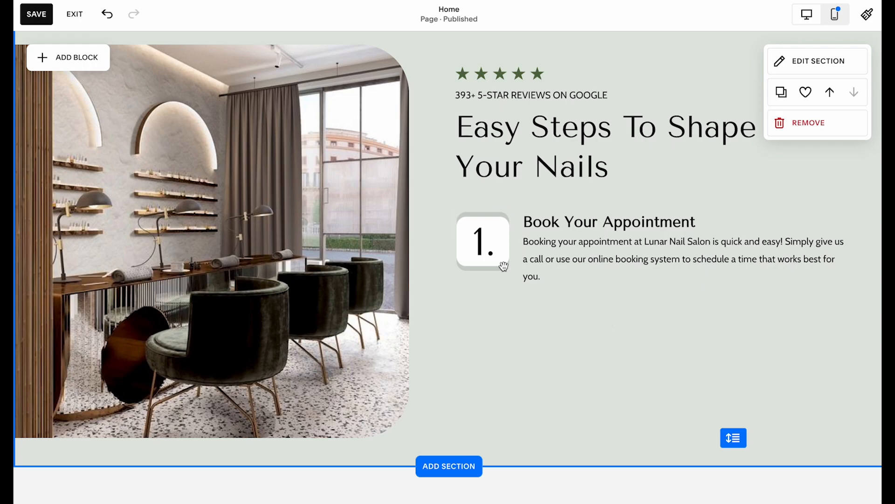
Reduce the height of the number 1 image block so the number shrinks beside the heading
left_click(486, 267)
left_click_drag(485, 269, 485, 252)
left_click(494, 280)
scroll(494, 281, "up", 1)
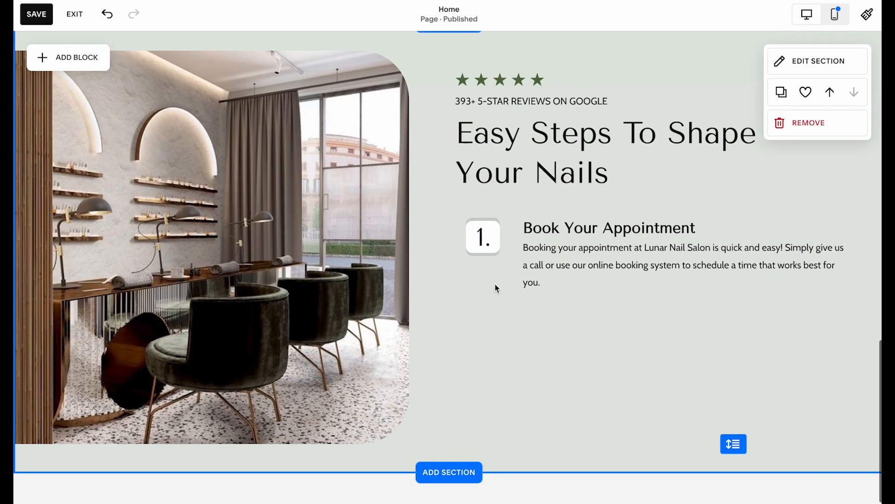
Align the number 1 image to the left edge of its block
left_click(483, 239)
left_click(524, 193)
left_click(497, 221)
left_click(601, 303)
Try moving the booking heading and paragraph together closer to the number image, and undo the move
double_click(594, 232)
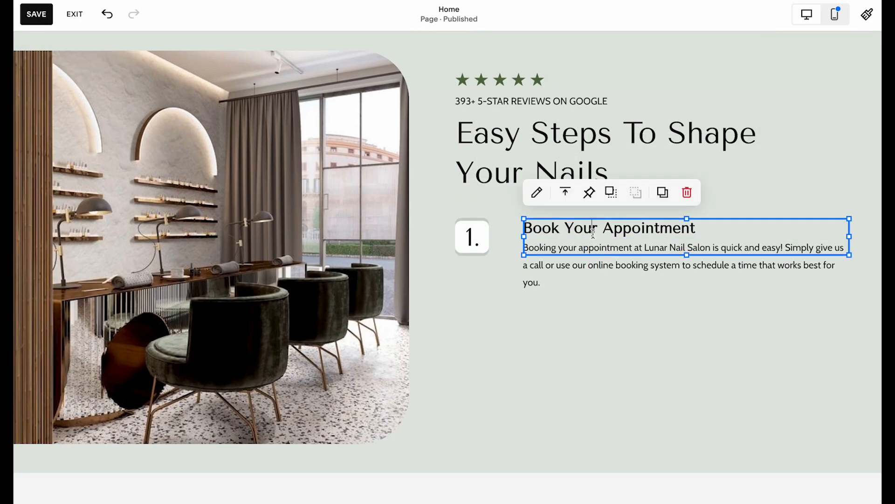
left_click(601, 274, "shift")
left_click_drag(603, 274, 580, 279)
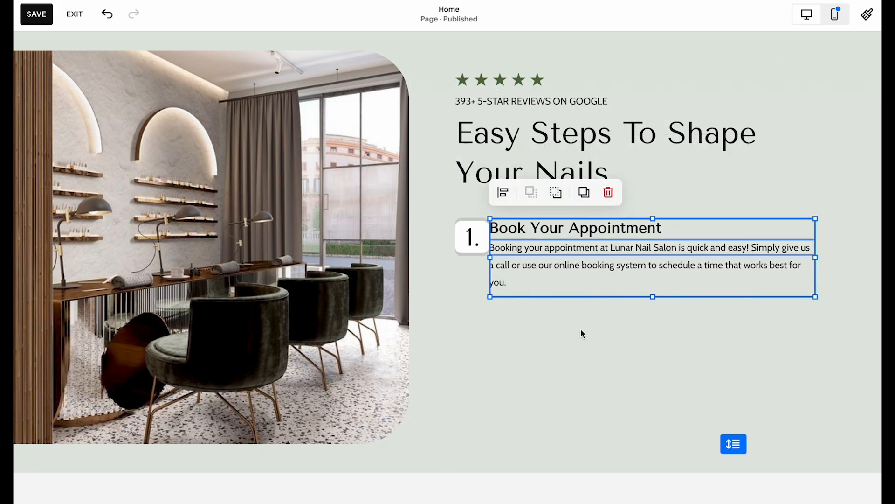
left_click(581, 330)
key("ctrl+z")
Try right-aligning the number image and shifting it left together with the booking text, and undo both changes
left_click(476, 238)
left_click(523, 194)
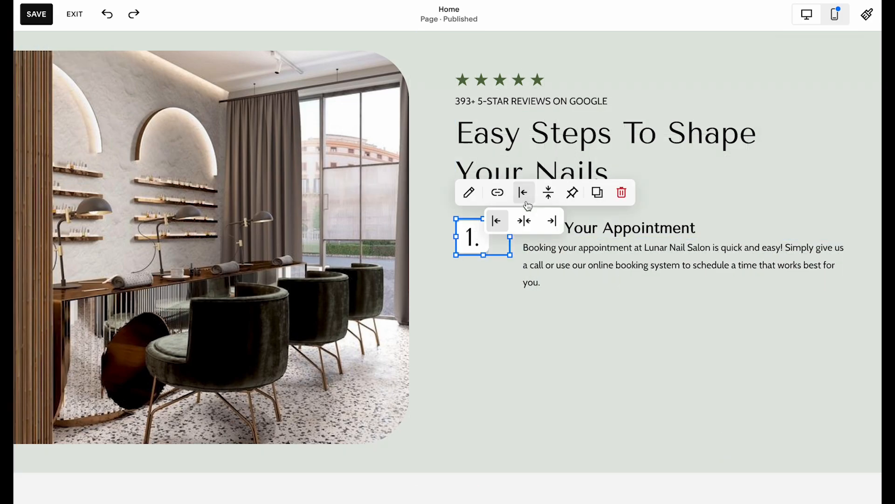
left_click(553, 221)
left_click_drag(465, 319, 543, 249)
left_click(570, 229)
left_click(559, 273, "shift")
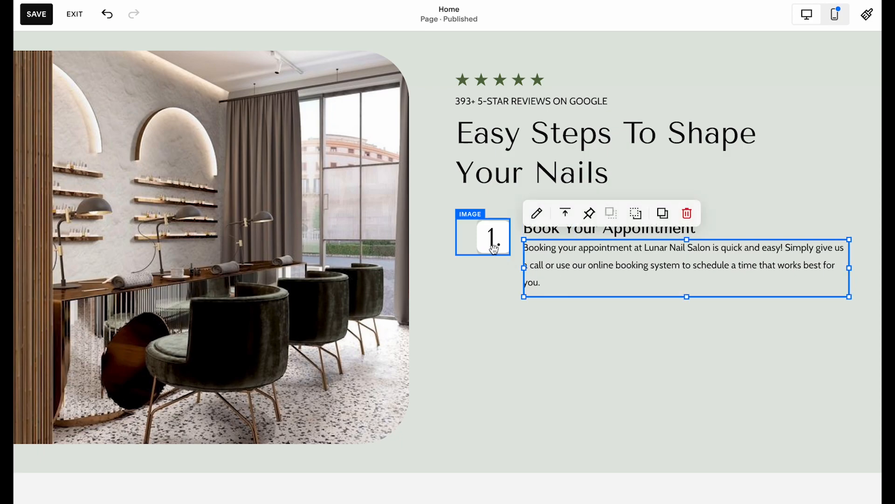
left_click(494, 249, "shift")
left_click(597, 234, "shift")
left_click_drag(599, 233, 571, 233)
left_click(565, 346)
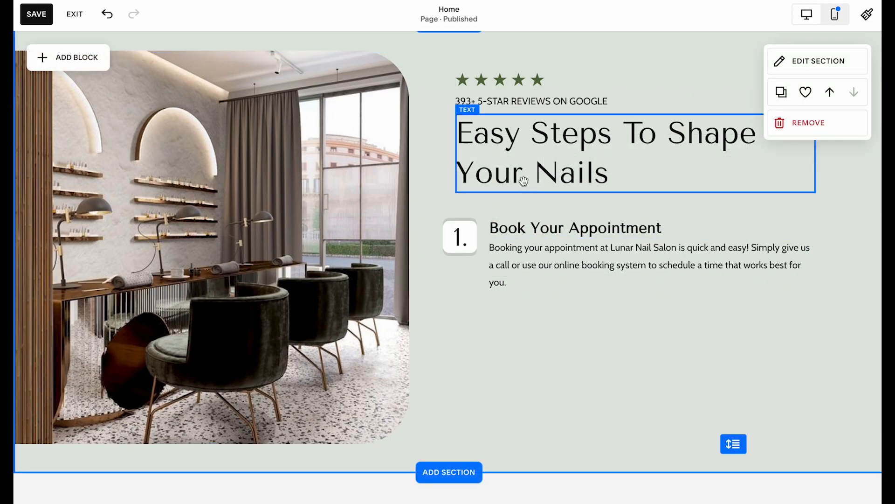
key("ctrl+z")
key("ctrl+z")
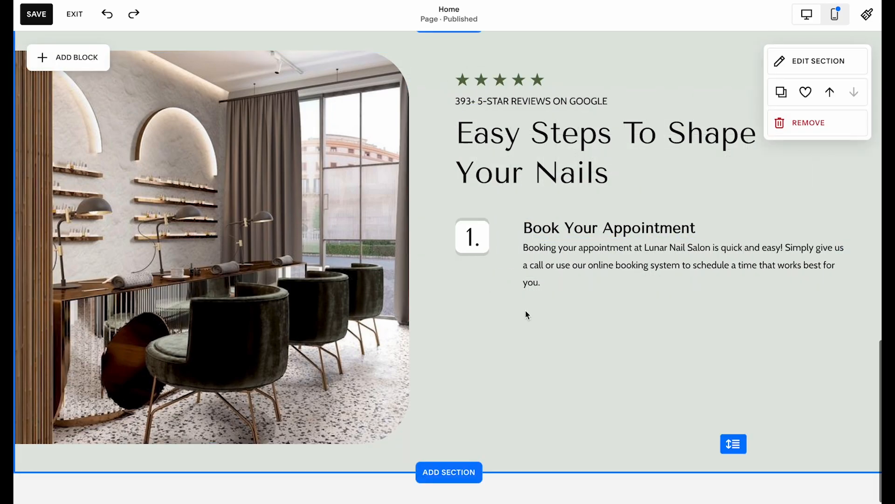
Centre the number image in its block, and duplicate the whole booking step twice beneath the original
left_click(486, 236)
left_click(576, 344)
left_click(600, 255)
left_click(644, 230, "shift")
left_click_drag(644, 230, 600, 436)
left_click(578, 351)
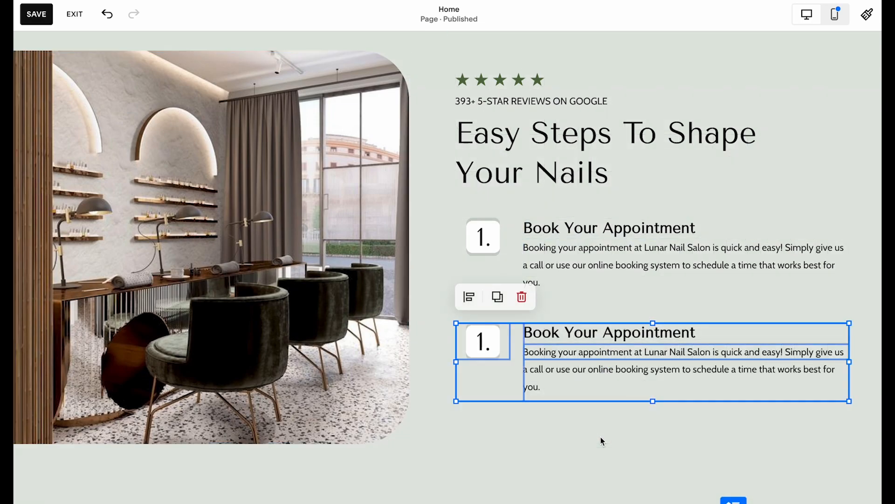
left_click(471, 414)
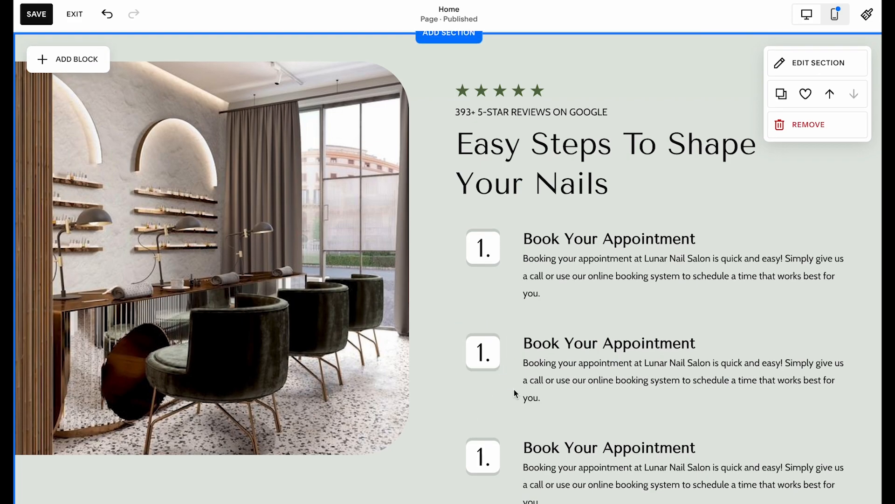
Place the Book Now button beneath the third booking step
scroll(514, 389, "down", 3)
left_click_drag(435, 210, 570, 354)
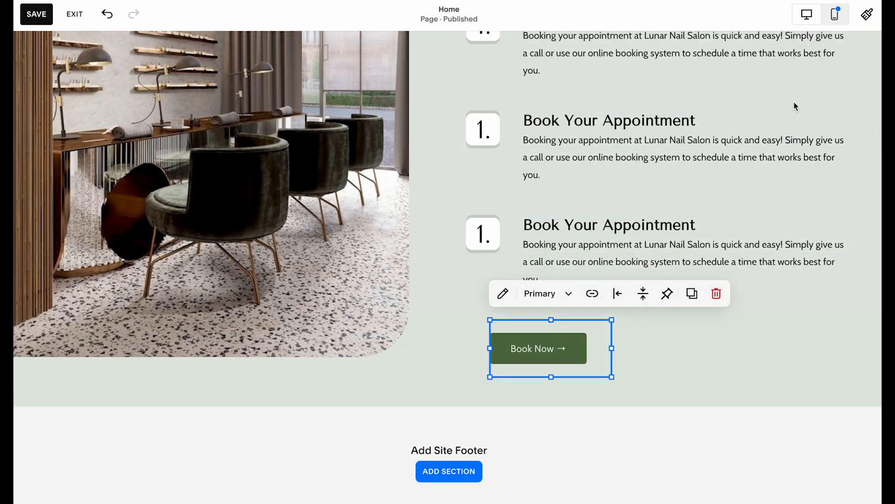
Review the primary button settings in the site styles
left_click(867, 14)
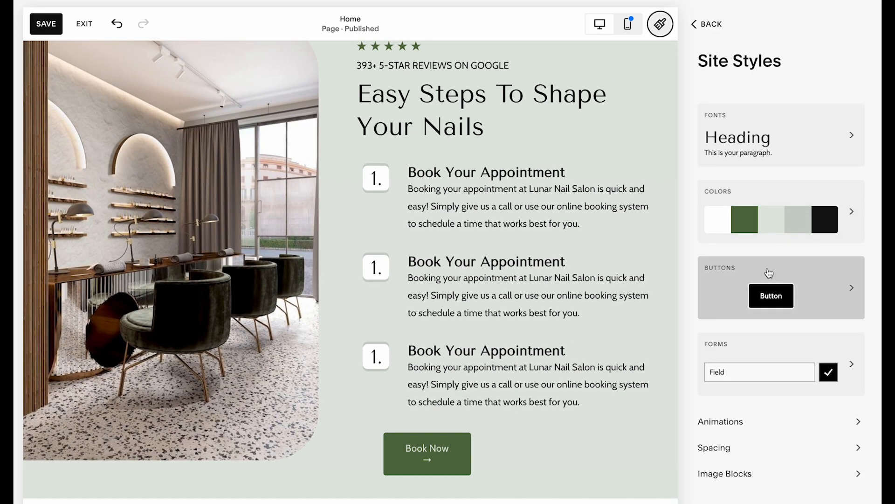
left_click(768, 271)
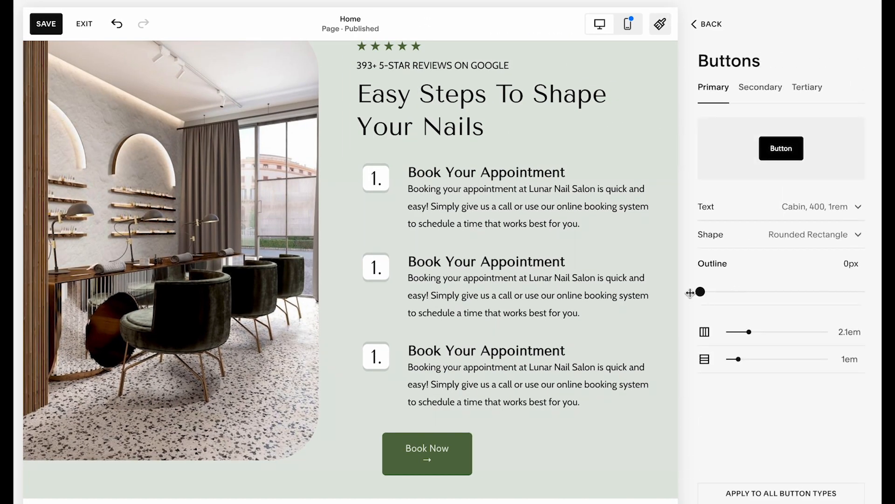
left_click(709, 28)
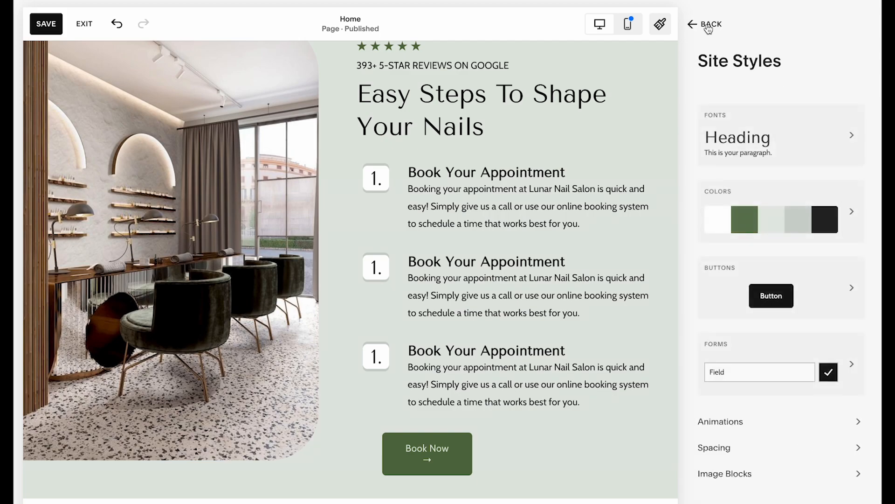
Move the Book Now button directly beneath the third booking step, lined up with the left edge of its text
left_click(709, 29)
scroll(737, 332, "down", 5)
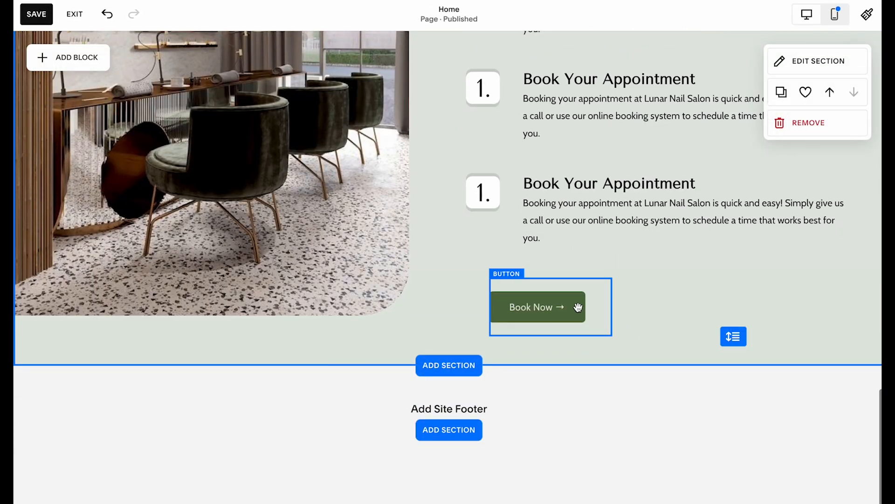
left_click(560, 308)
left_click_drag(559, 309, 615, 290)
left_click(692, 301)
left_click(619, 310)
left_click(681, 300)
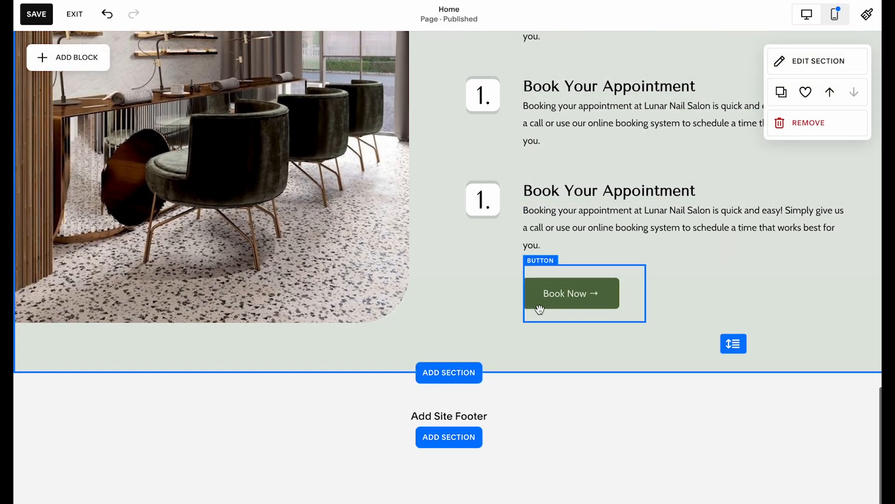
Remove the spare rows at the foot of the section, and replace the third step's number image with Group 9.png
left_click(359, 314)
left_click(625, 345)
left_click_drag(734, 344, 734, 324)
scroll(765, 302, "up", 4)
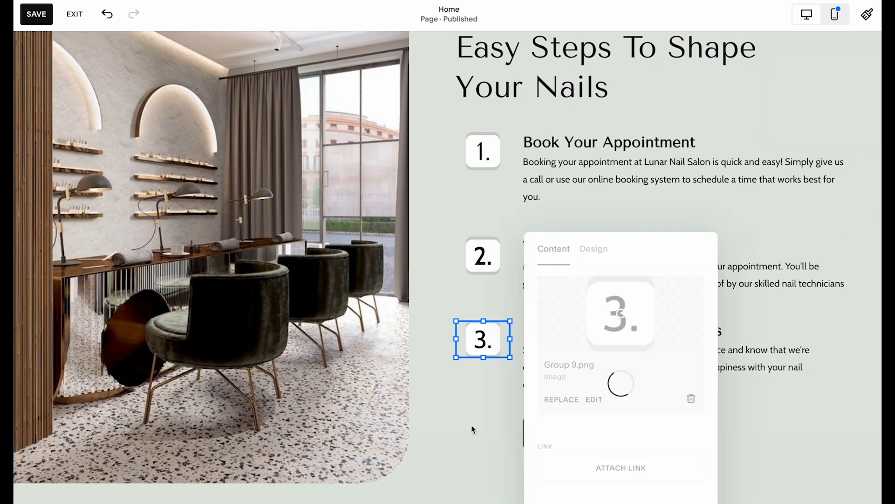
left_click(471, 424)
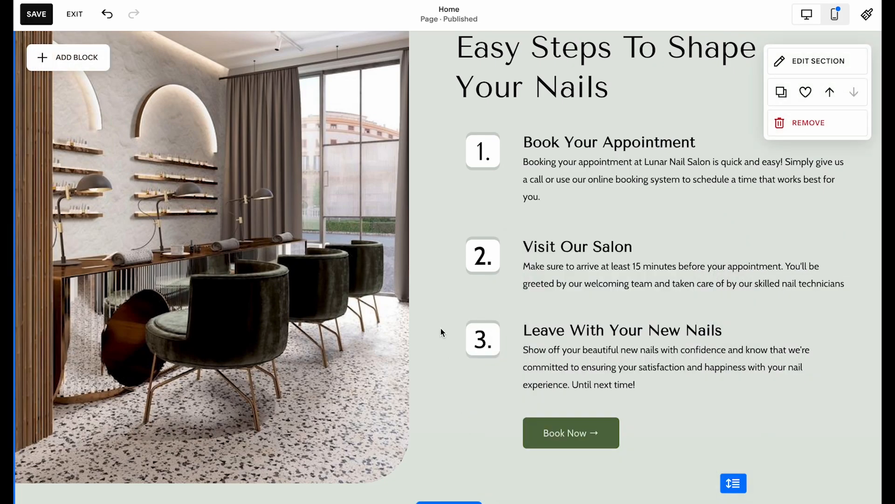
Place the 393+ 5-STAR REVIEWS ON GOOGLE text on the same row as the stars, just to their right
scroll(463, 362, "up", 4)
scroll(438, 333, "down", 2)
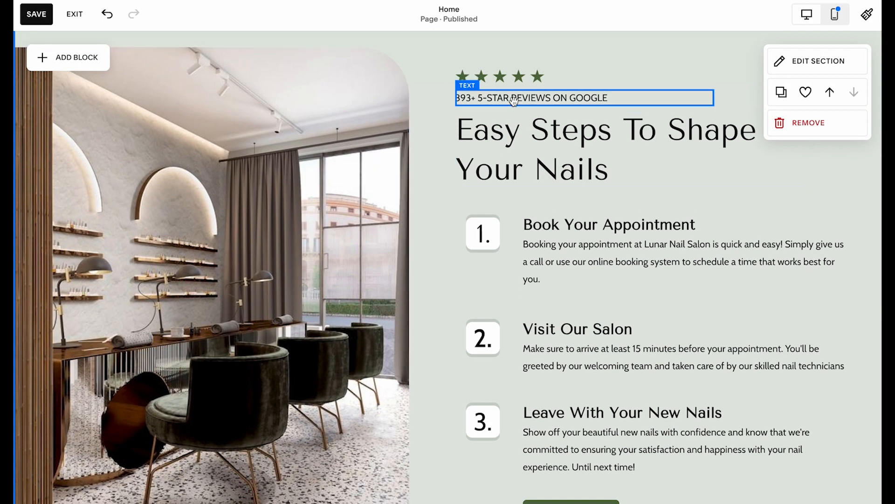
left_click_drag(569, 98, 619, 84)
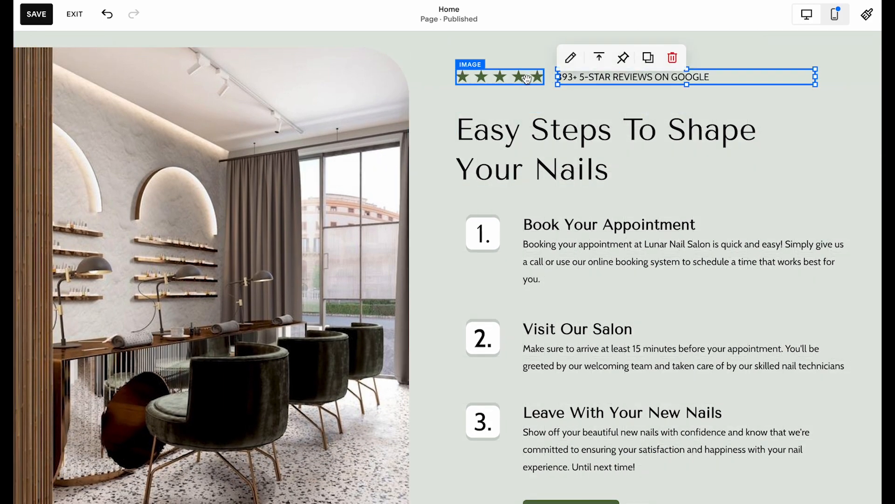
left_click(606, 105)
Move the heading, the three numbered steps and the Book Now button up together, closer to the review line
left_click_drag(443, 105, 699, 468)
left_click_drag(586, 173, 485, 164)
left_click(447, 208)
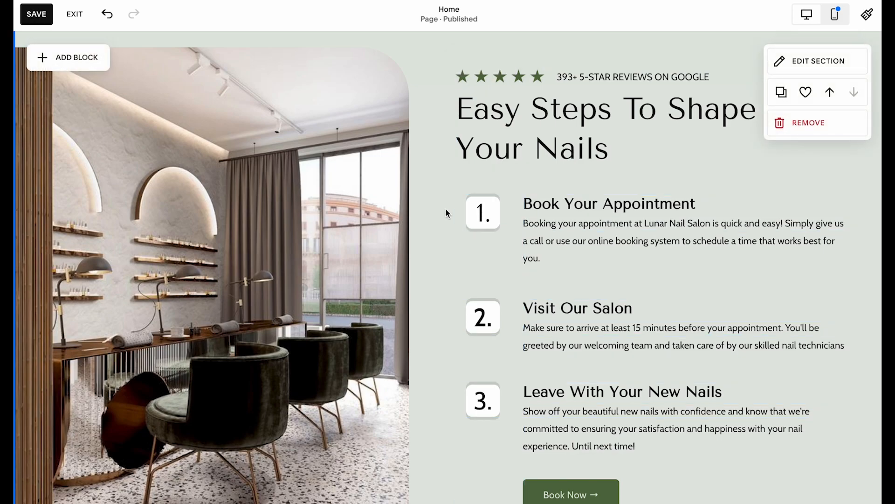
Shorten the salon image from its lower edge to end just below the Book Now button, and save the page
scroll(681, 357, "down", 5)
left_click(187, 341)
left_click_drag(209, 347, 232, 304)
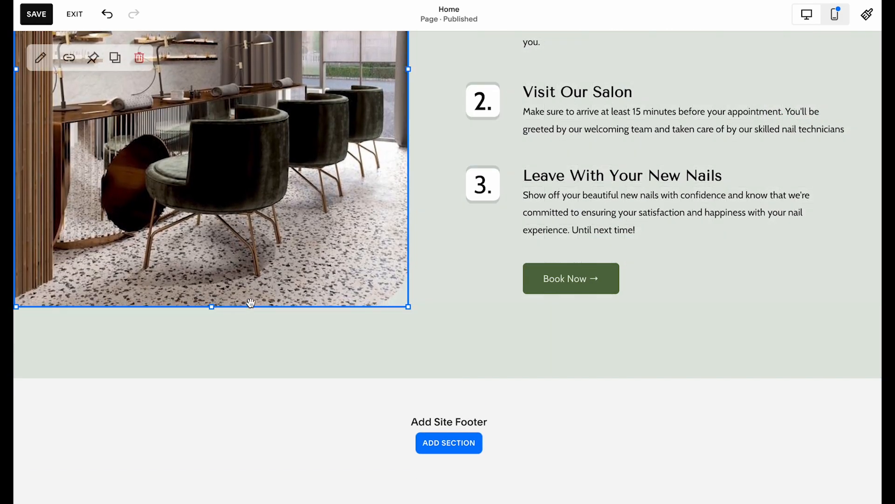
left_click(444, 331)
scroll(682, 301, "up", 5)
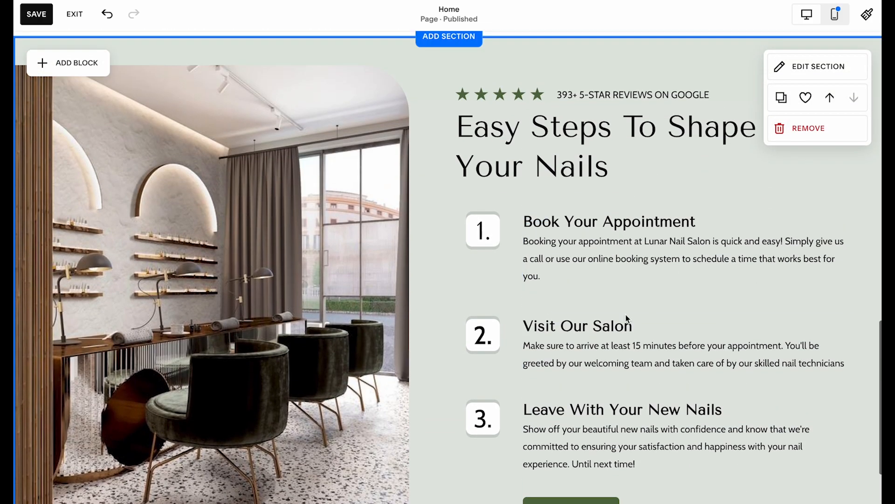
scroll(682, 303, "up", 2)
left_click(37, 14)
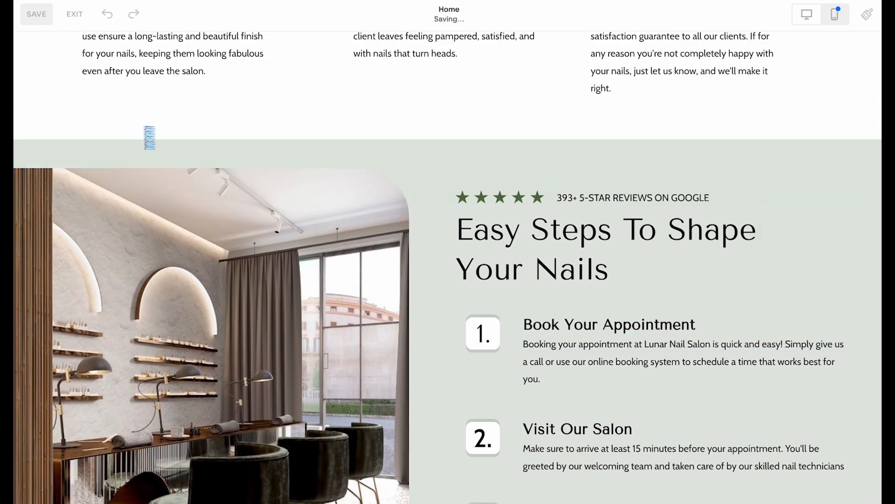
Show the block IDs with Squarespace ID Finder, copy the salon image's block ID, and switch the finder off
scroll(144, 132, "down", 3)
mouse_move(260, 2)
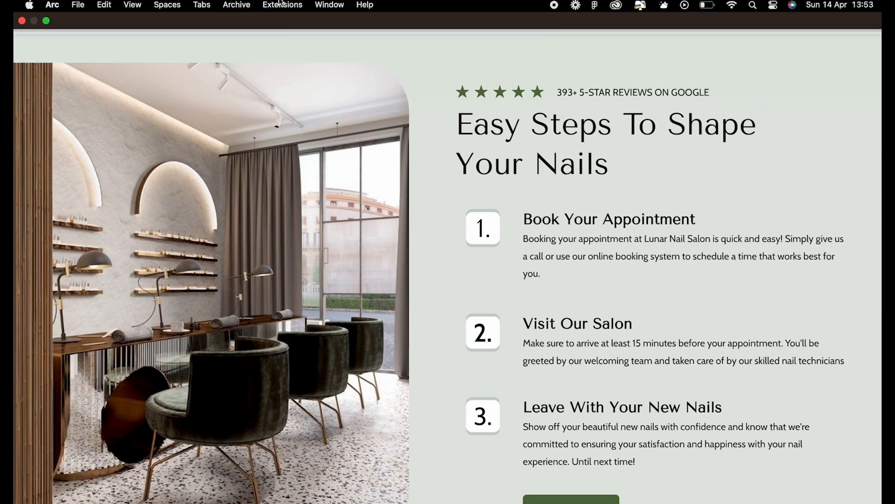
left_click(303, 4)
left_click(298, 95)
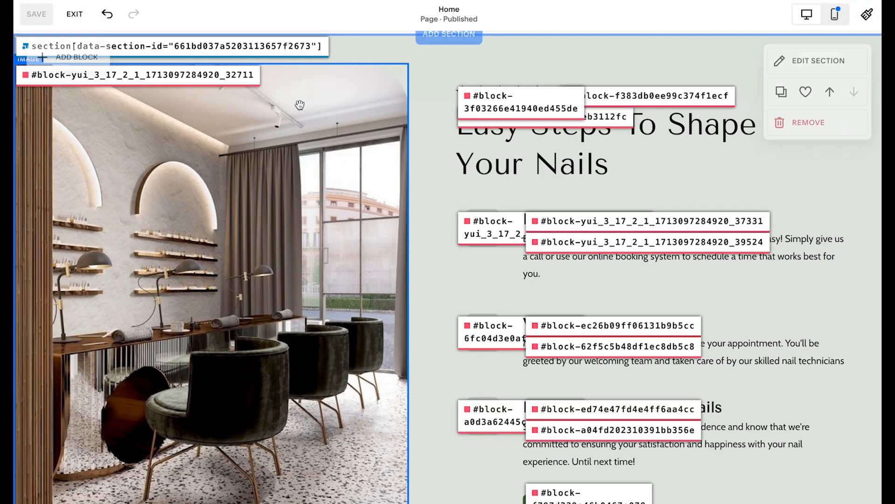
left_click(215, 79)
mouse_move(250, 15)
left_click(283, 5)
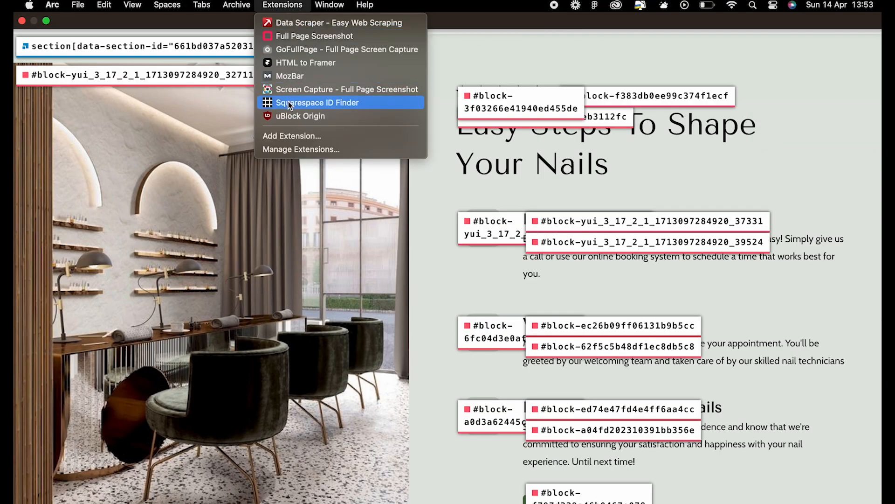
left_click(288, 102)
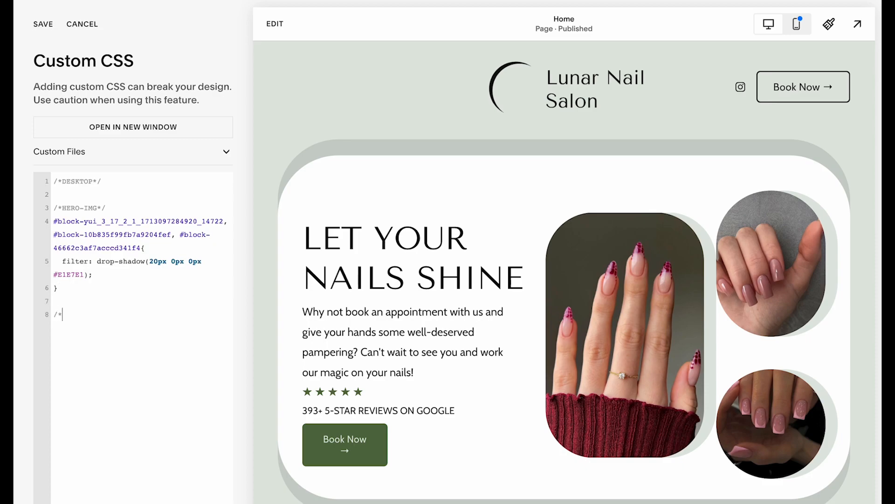
Give the salon image block filter: drop-shadow(20px 0px 0px #C9D0C9) in the custom CSS, and reopen the page for editing with the IDs hidden
scroll(510, 287, "down", 10)
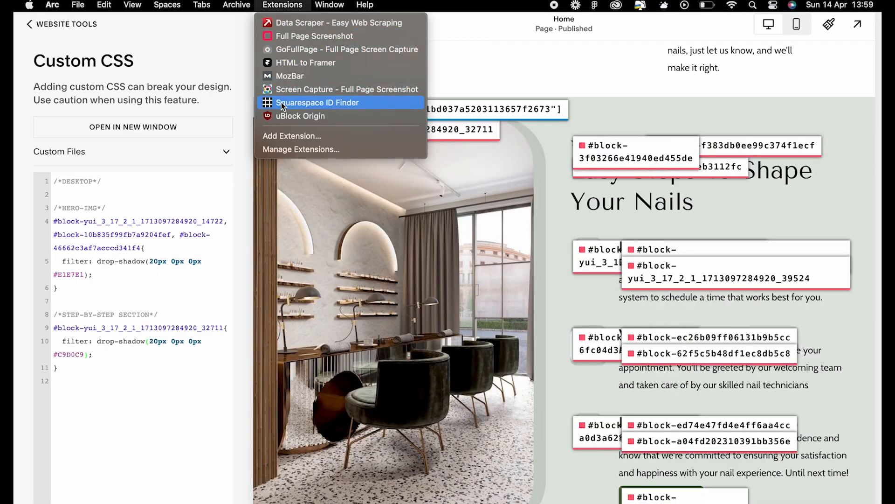
left_click(281, 102)
left_click(269, 23)
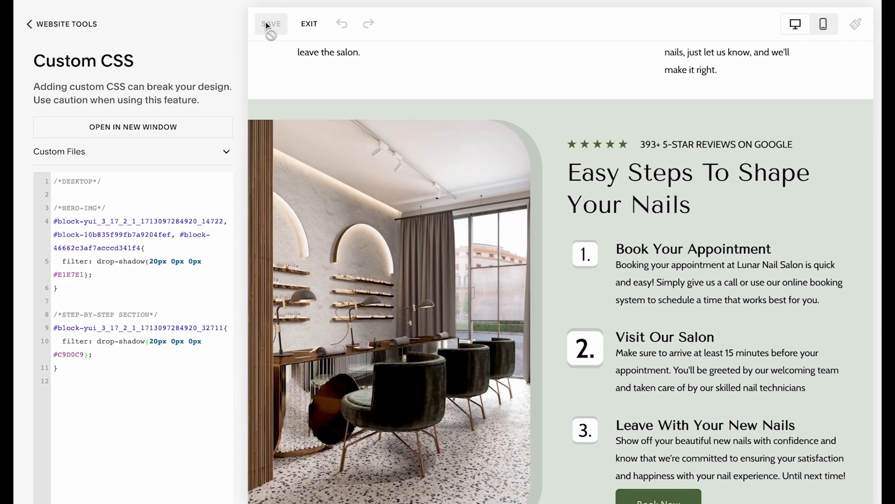
Add a blank section beneath the Easy Steps section
scroll(310, 206, "down", 10)
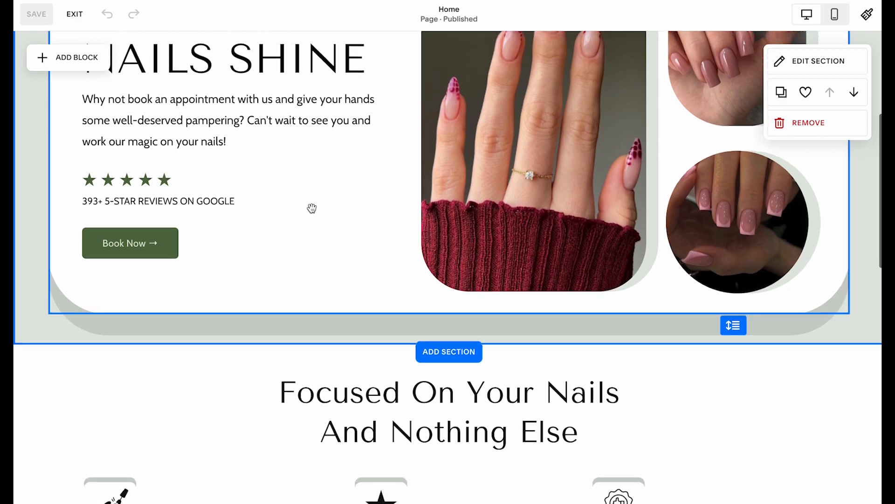
scroll(333, 287, "down", 6)
scroll(333, 287, "up", 4)
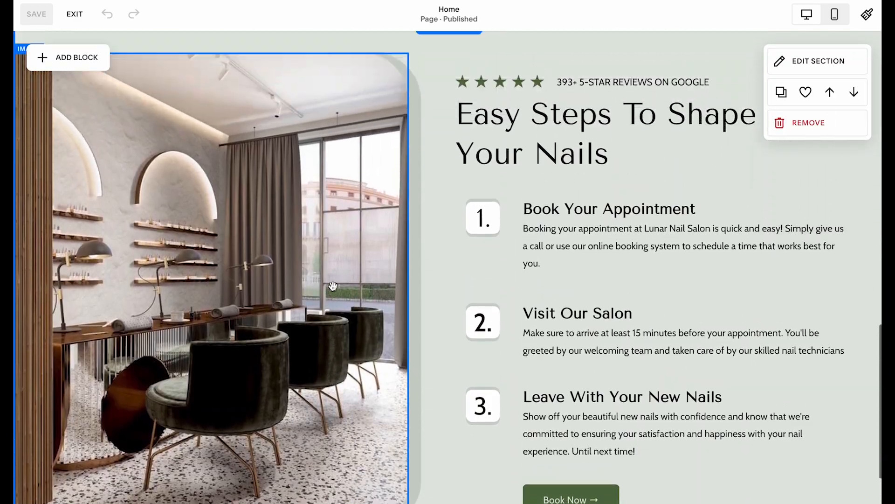
scroll(333, 286, "down", 1)
scroll(334, 286, "down", 5)
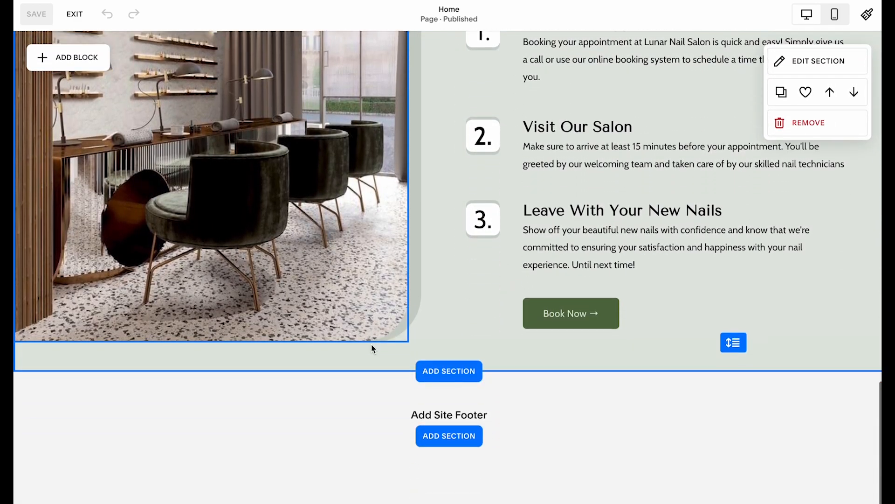
scroll(432, 303, "up", 1)
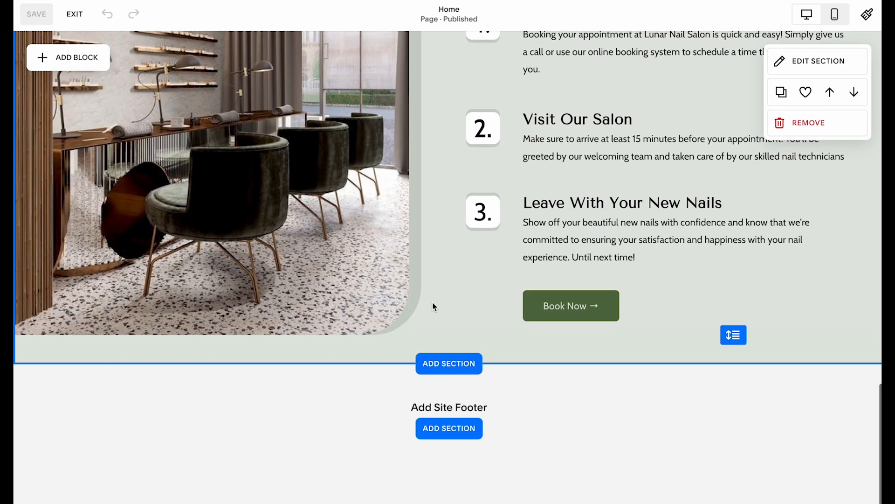
left_click(466, 349)
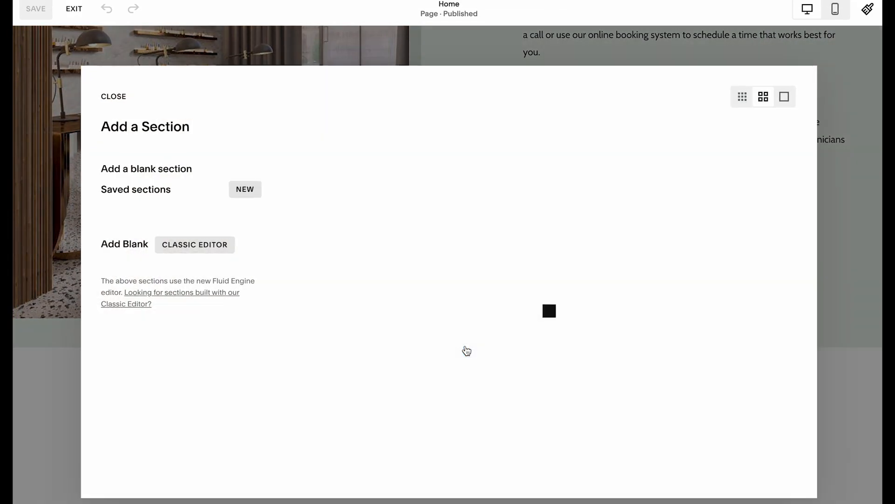
left_click(189, 170)
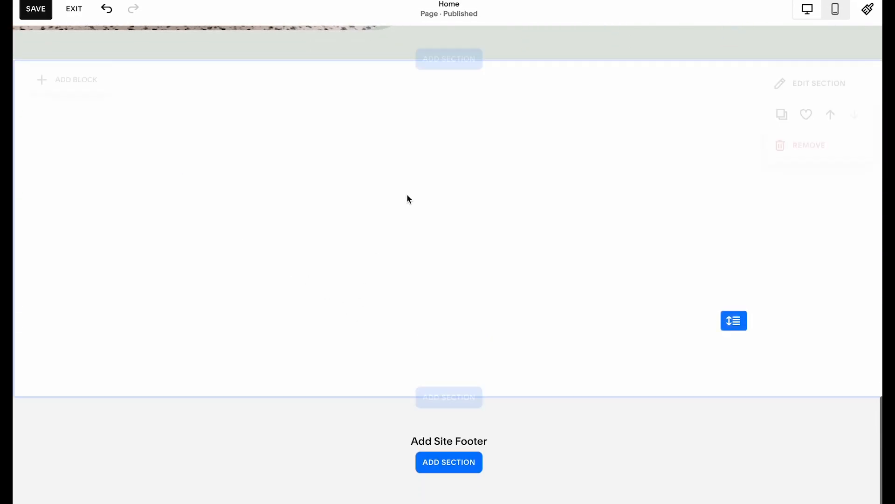
Copy the Easy Steps heading into the new blank section and centre its text
scroll(434, 178, "up", 10)
left_click(532, 204)
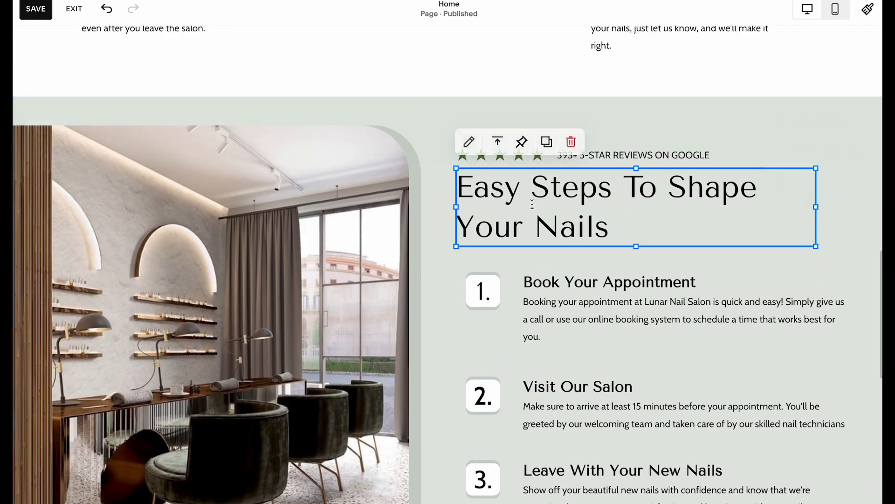
left_click_drag(687, 202, 362, 155)
left_click(264, 108)
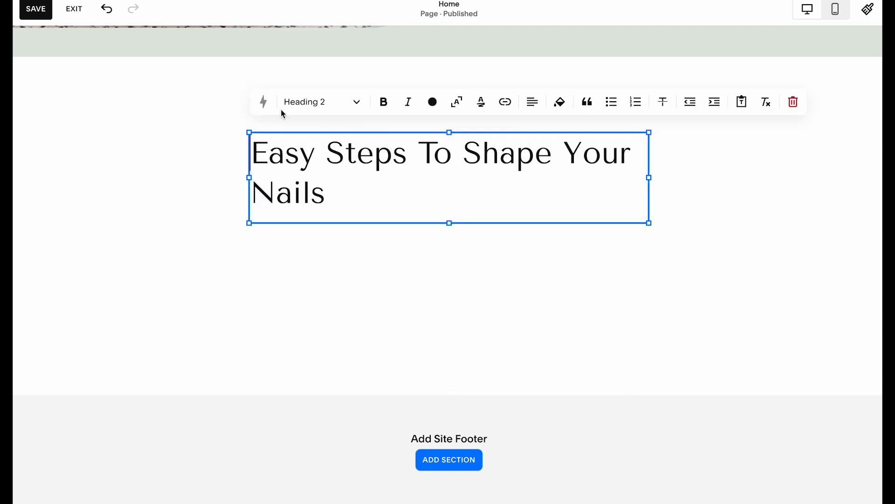
left_click(521, 134)
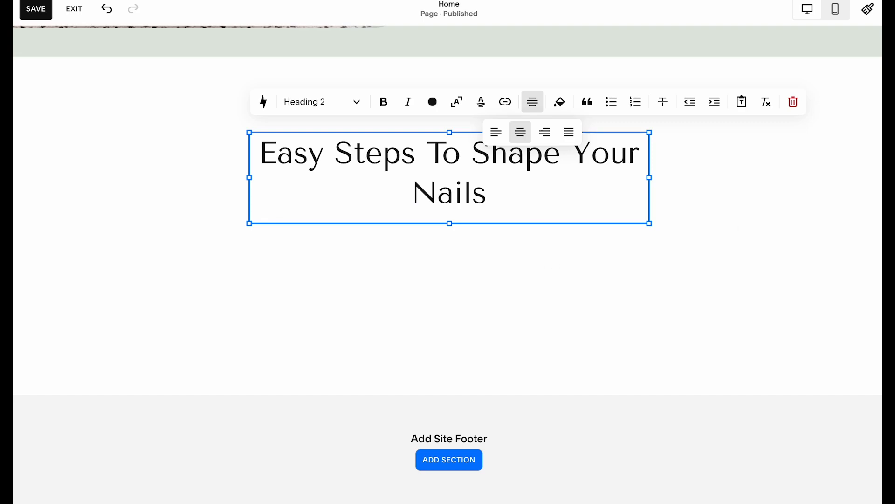
Replace the copied heading's text with REVIEWS FROM OUR CUSTOMERS, formatted as Heading 2 and centred
double_click(484, 163)
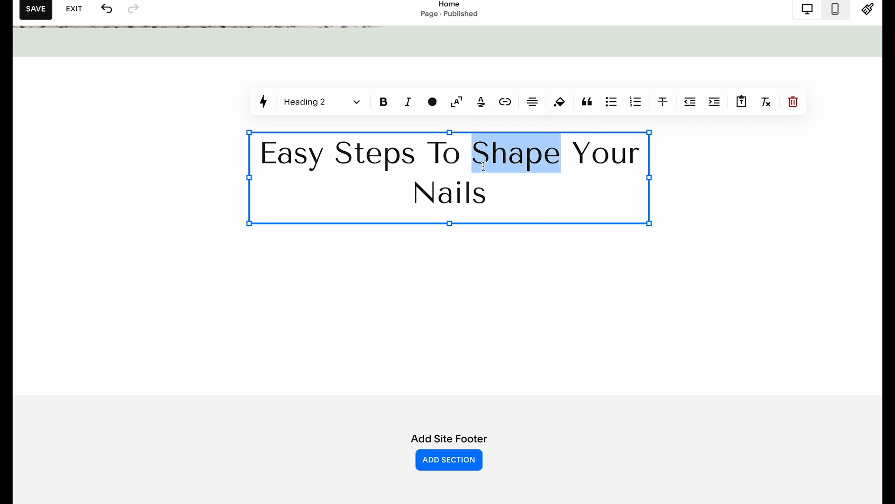
key("ctrl+a")
key("ctrl+v")
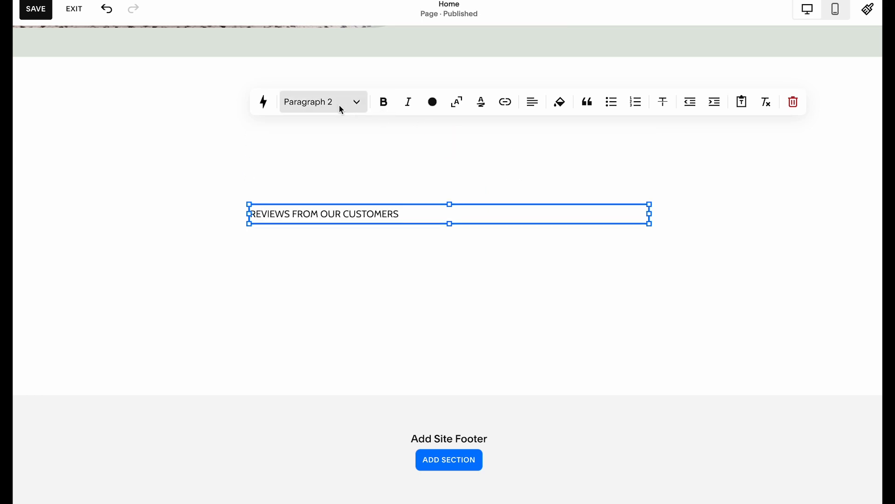
left_click(340, 104)
left_click(346, 160)
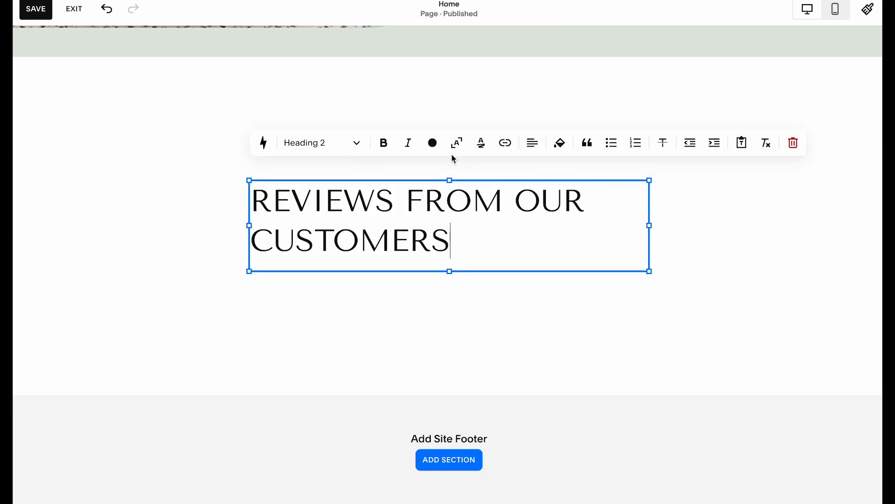
left_click(534, 148)
left_click(520, 173)
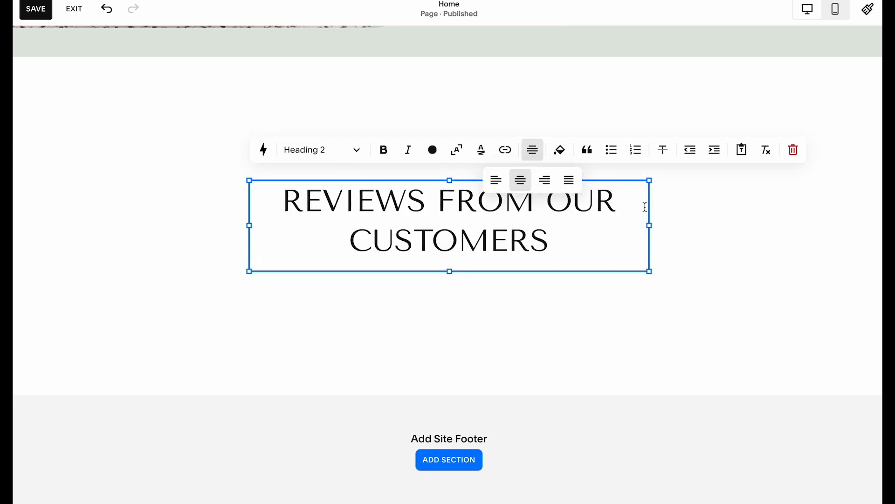
left_click(678, 282)
left_click(504, 200)
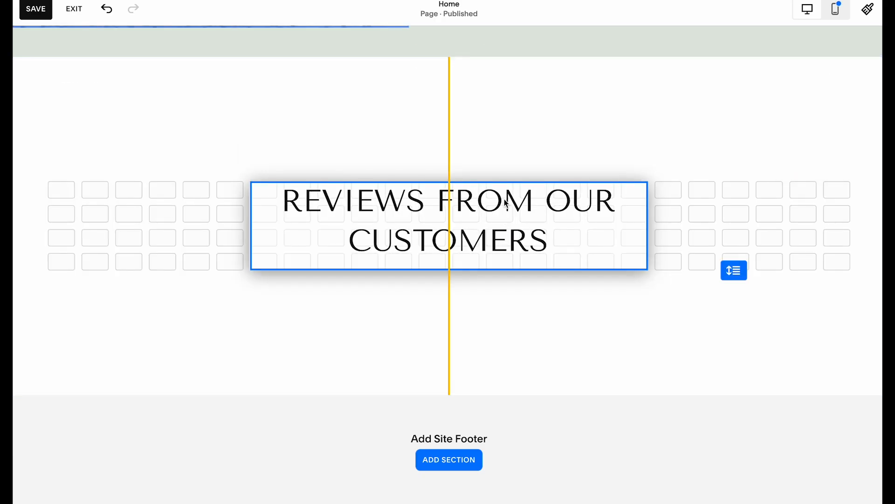
Set the reviews section's height to S
left_click(702, 136)
left_click(803, 91)
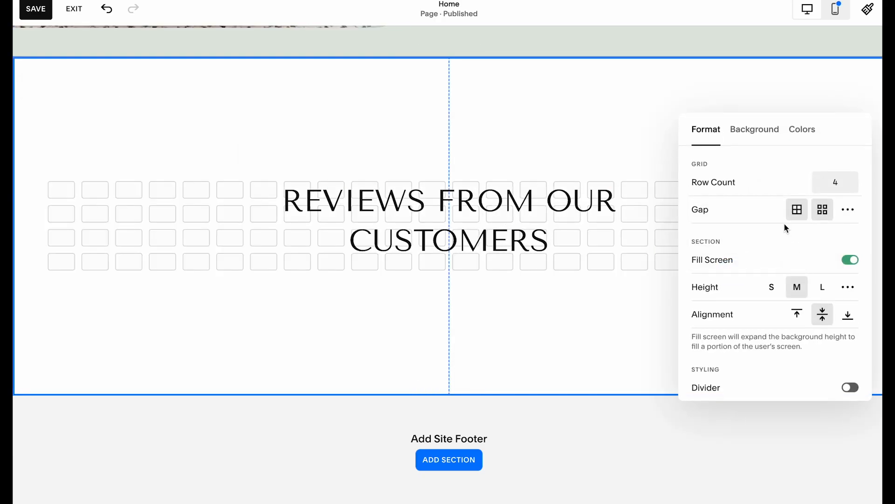
left_click(774, 287)
left_click(630, 209)
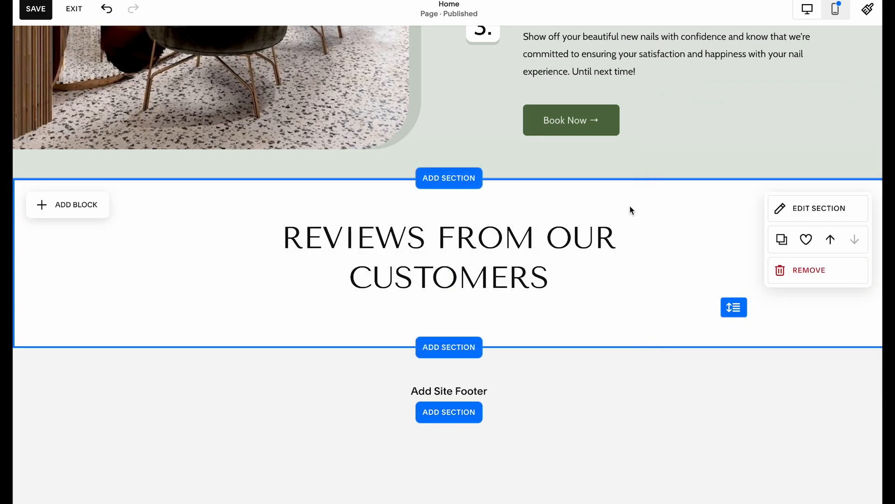
Copy the star rating and the 393+ 5-STAR REVIEWS ON GOOGLE text into the reviews section
scroll(658, 215, "up", 8)
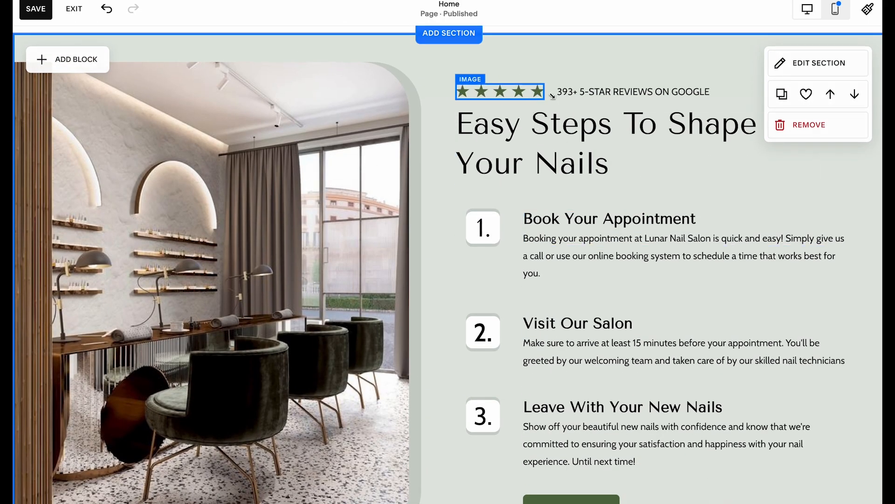
left_click(589, 92)
scroll(592, 99, "down", 8)
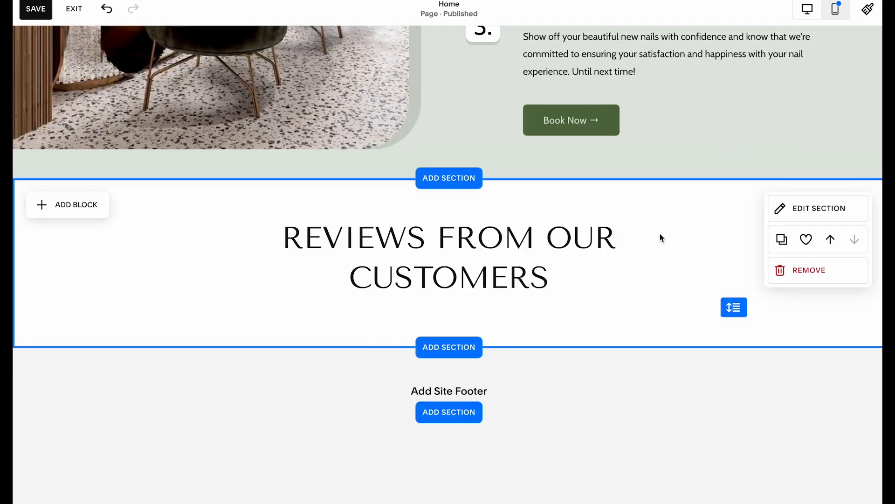
key("super+v")
left_click_drag(700, 228, 516, 228)
Reposition the REVIEWS FROM OUR CUSTOMERS heading directly beneath the star rating line
left_click_drag(516, 268, 515, 318)
left_click(505, 291)
left_click(536, 256)
left_click(536, 234)
left_click_drag(532, 264, 532, 241)
left_click(655, 251)
Shift the stars and the review text together to the right, centring them above the reviews heading
left_click(458, 218)
left_click(368, 218, "shift")
left_click_drag(367, 217, 402, 217)
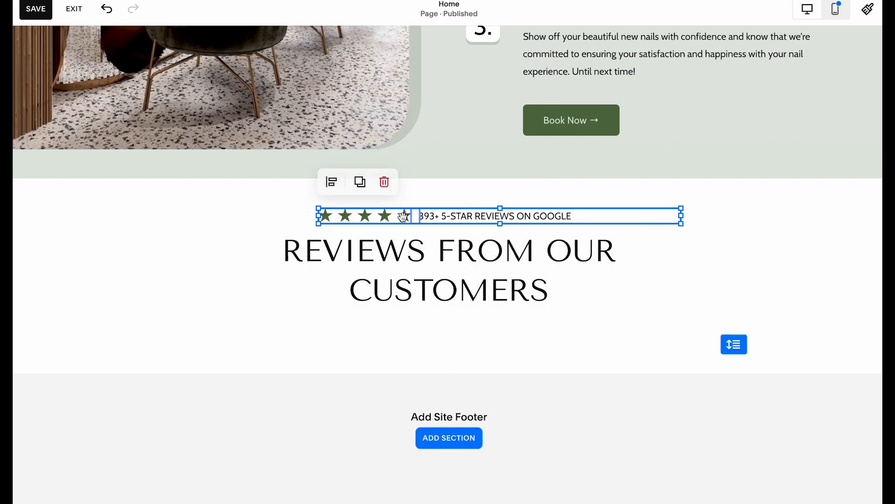
Copy the Book Now button from the Easy Steps section into the reviews section, placing it beneath the REVIEWS FROM OUR CUSTOMERS heading
left_click(636, 313)
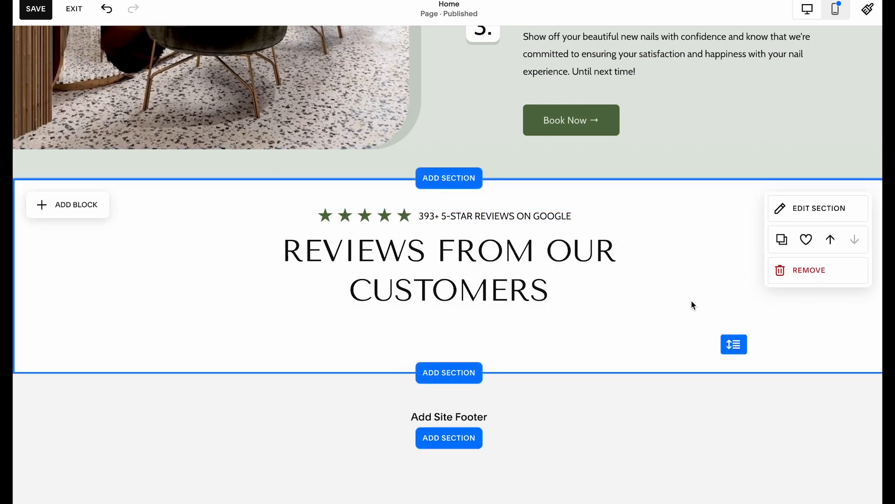
scroll(686, 280, "down", 1)
scroll(678, 248, "up", 2)
left_click(575, 158)
scroll(569, 168, "down", 1)
left_click(452, 301)
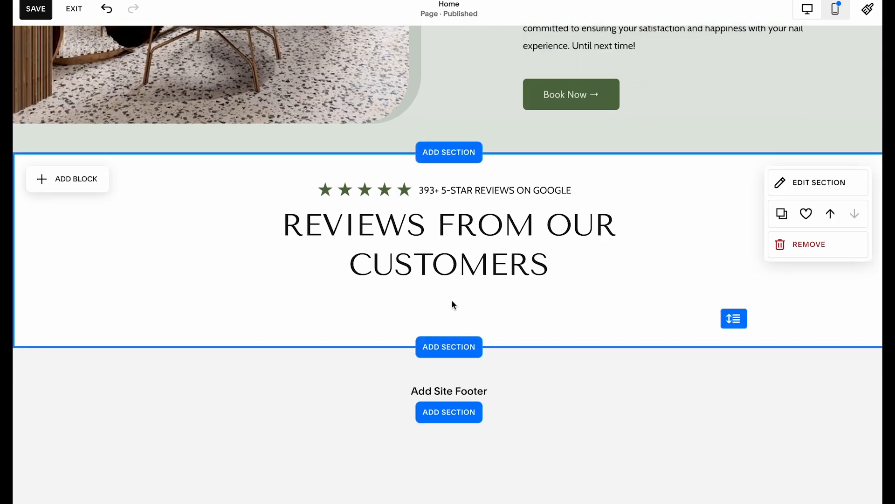
key("ctrl+v")
left_click_drag(572, 217, 447, 329)
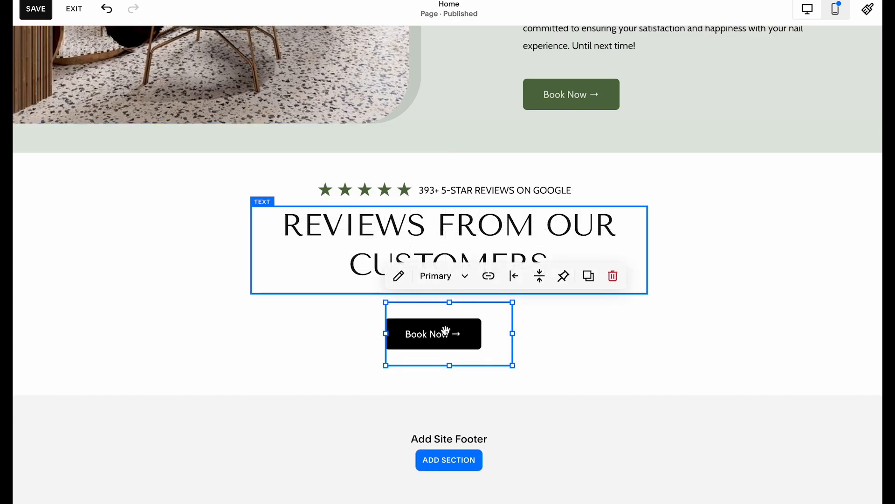
Set the Lightest 1 theme's Primary Button Background to the palette's dark green and return to the page
left_click(666, 348)
left_click(812, 183)
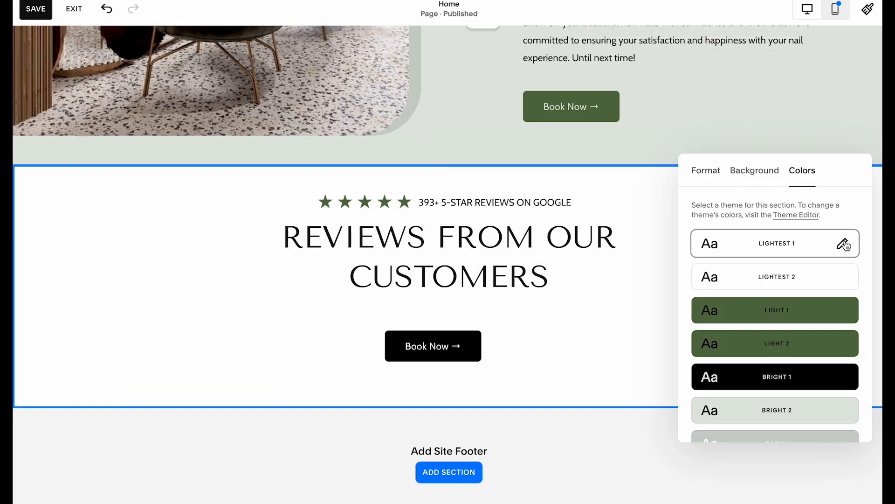
left_click(844, 243)
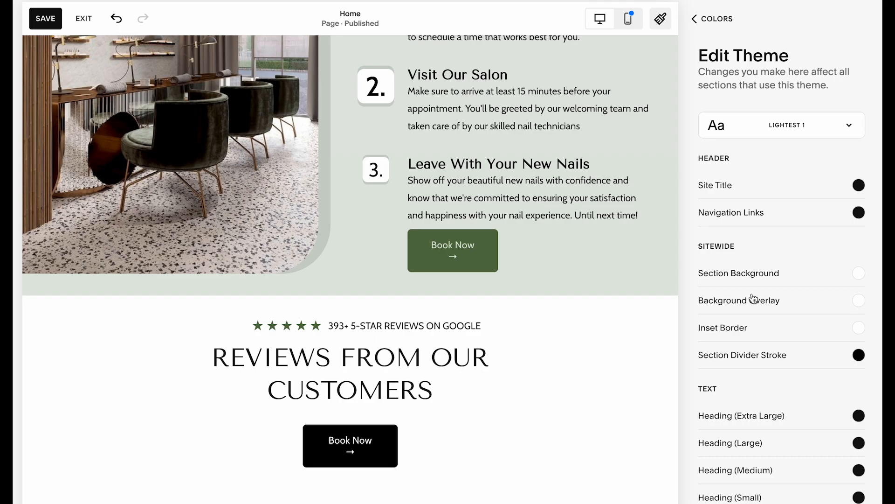
scroll(753, 298, "down", 13)
scroll(753, 298, "down", 4)
left_click(850, 242)
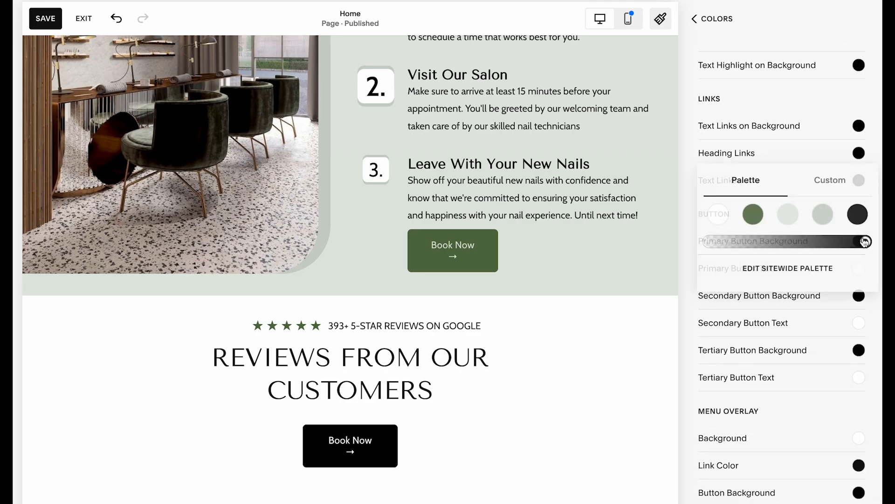
left_click(756, 222)
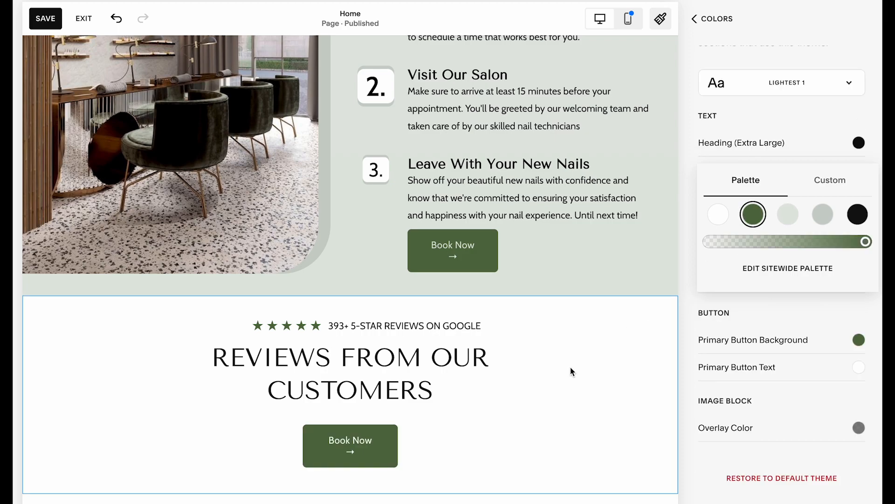
left_click(718, 29)
left_click(722, 27)
left_click(728, 23)
left_click(729, 24)
Move the Book Now button up closer to the reviews heading and centre it horizontally within its block
scroll(479, 306, "down", 6)
left_click_drag(439, 375, 449, 348)
left_click(509, 319)
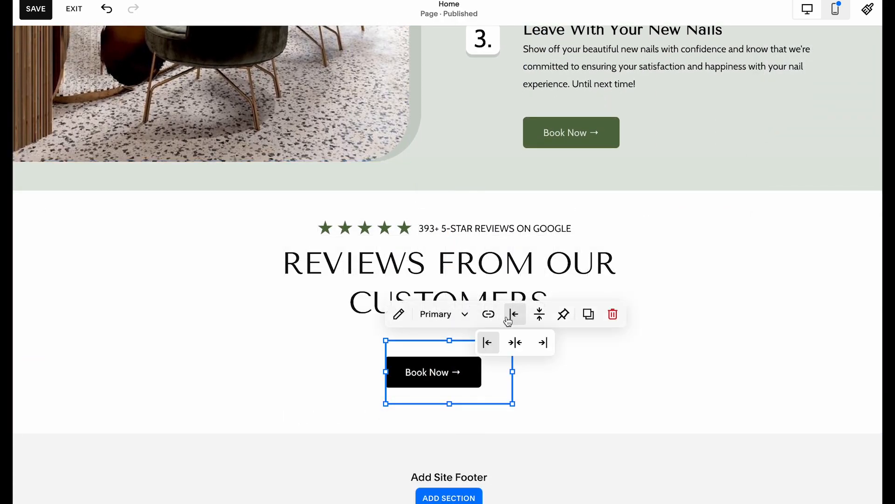
left_click(518, 342)
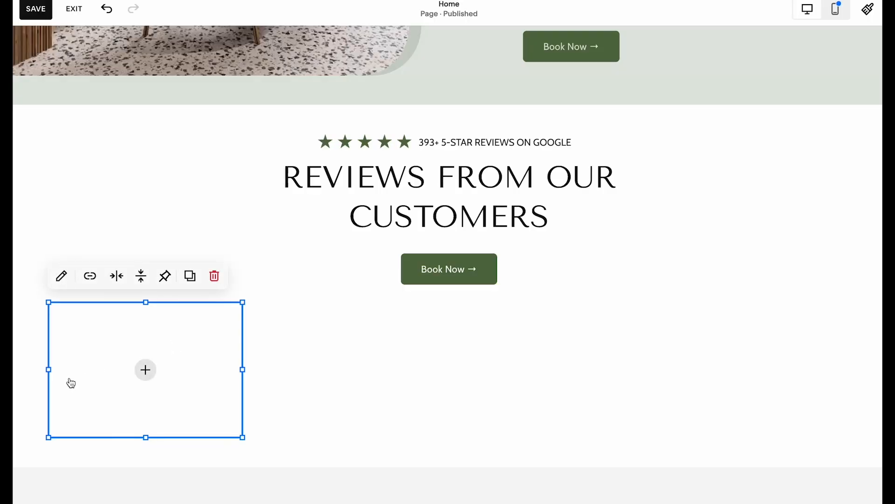
Extend the empty image block to the page's left edge and upload testimonial 1.png into it
left_click_drag(48, 368, 15, 368)
left_click(129, 371)
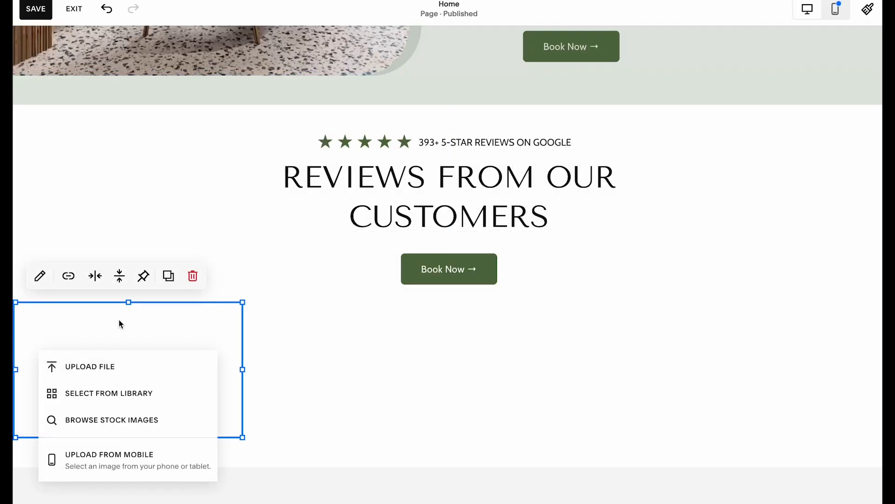
left_click(103, 362)
left_click(330, 211)
key("Down")
scroll(353, 327, "down", 5)
left_click(354, 298)
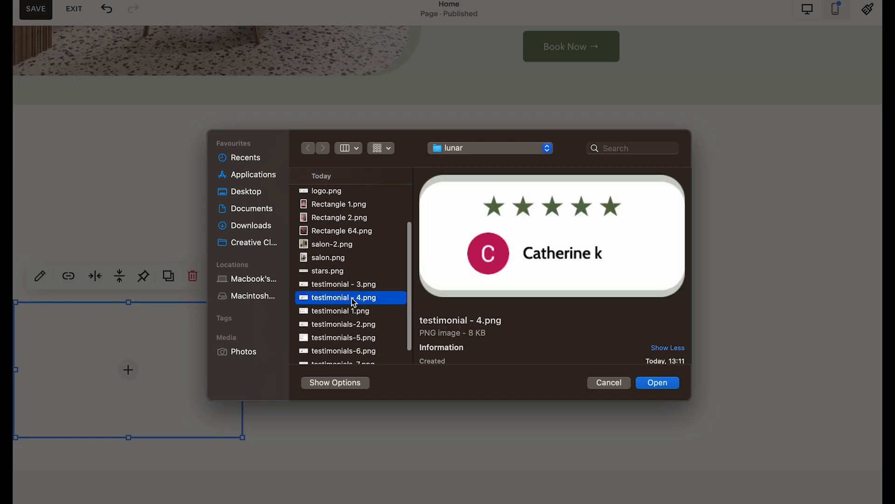
left_click(334, 311)
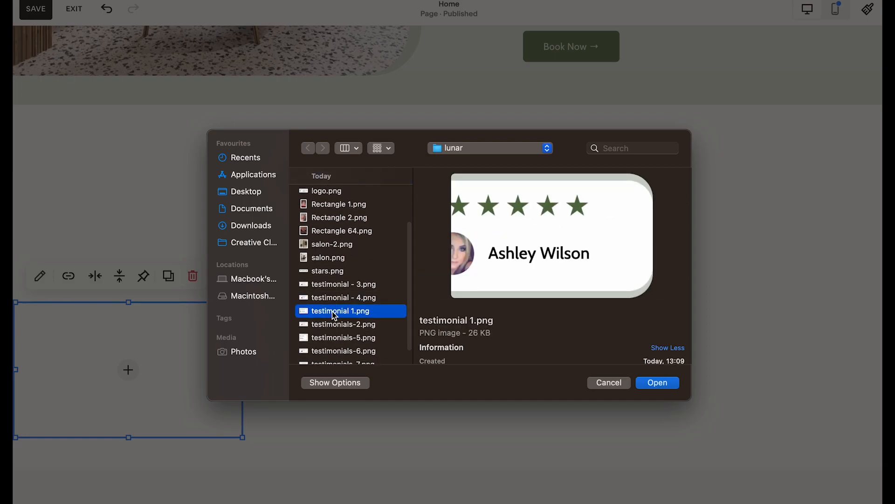
double_click(332, 311)
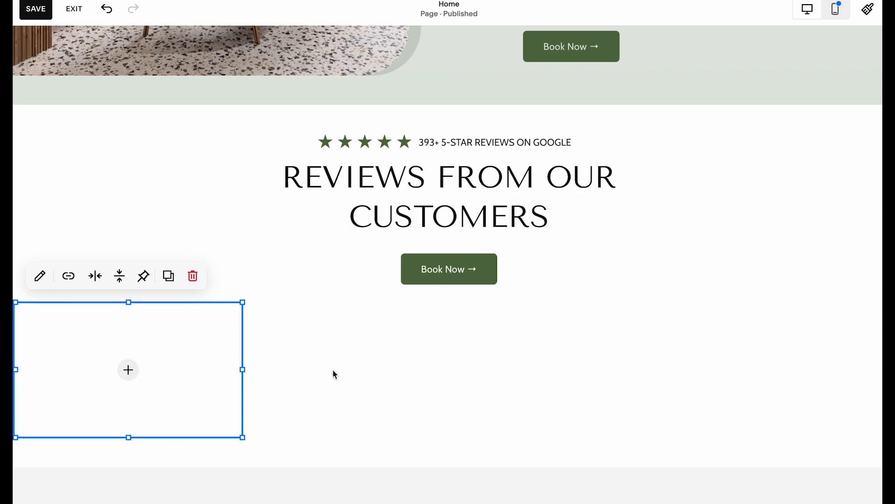
left_click(328, 383)
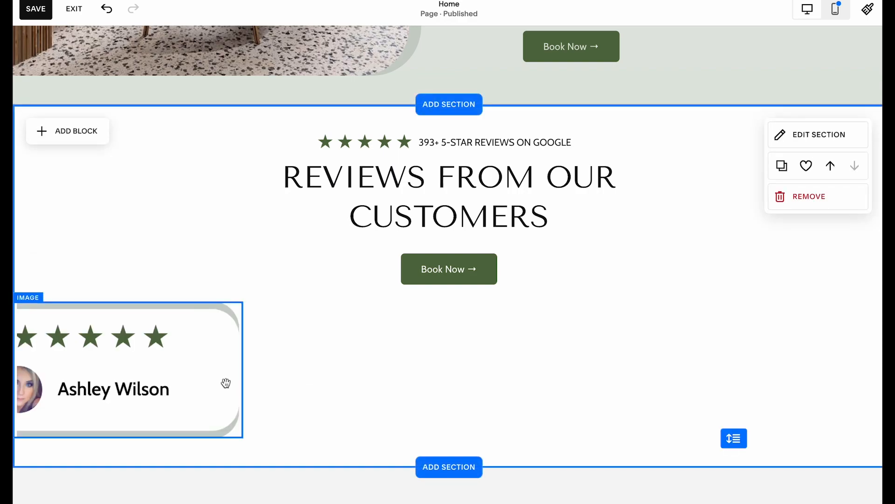
Duplicate the testimonial card to the right of the first and replace the copy's image with testimonials-5.png
left_click(183, 380)
left_click_drag(181, 381, 433, 381)
left_click(263, 276)
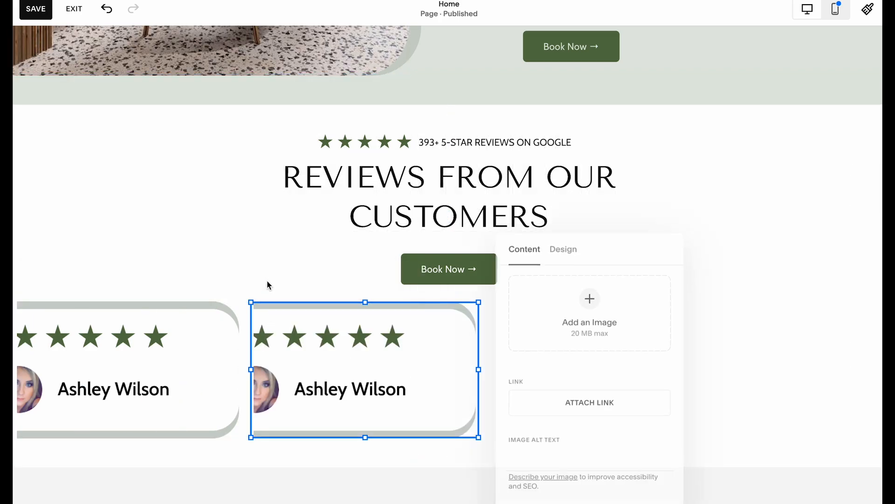
left_click(536, 401)
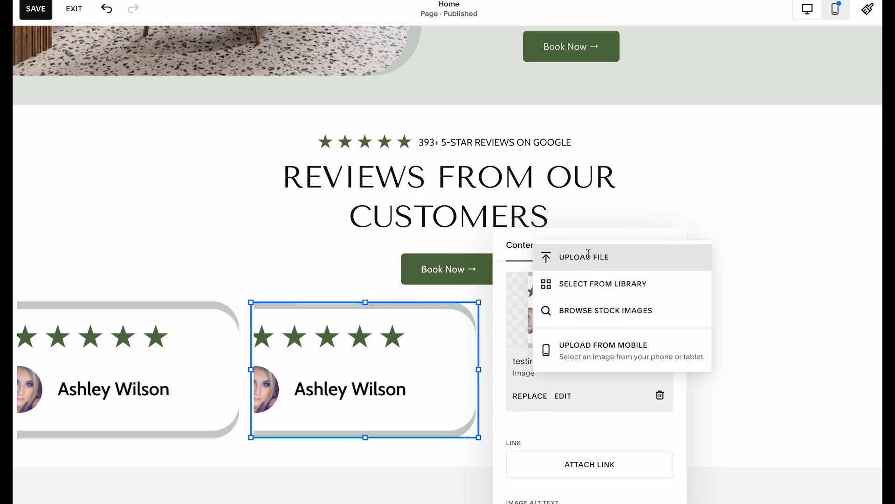
left_click(589, 255)
scroll(368, 329, "down", 5)
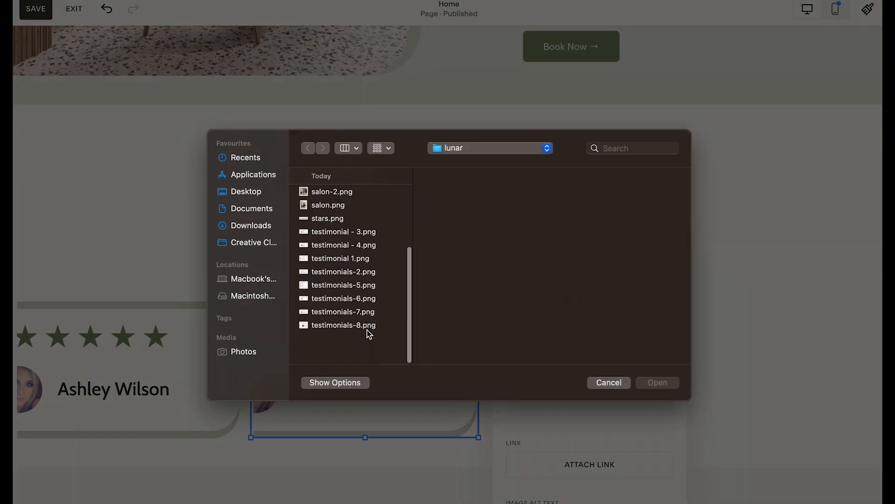
left_click(344, 352)
left_click(353, 339)
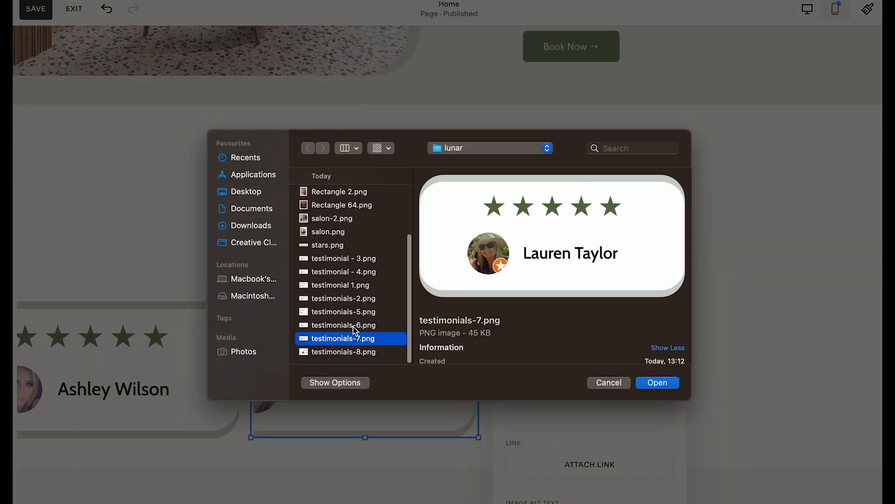
key("Up")
key("Up")
key("Up")
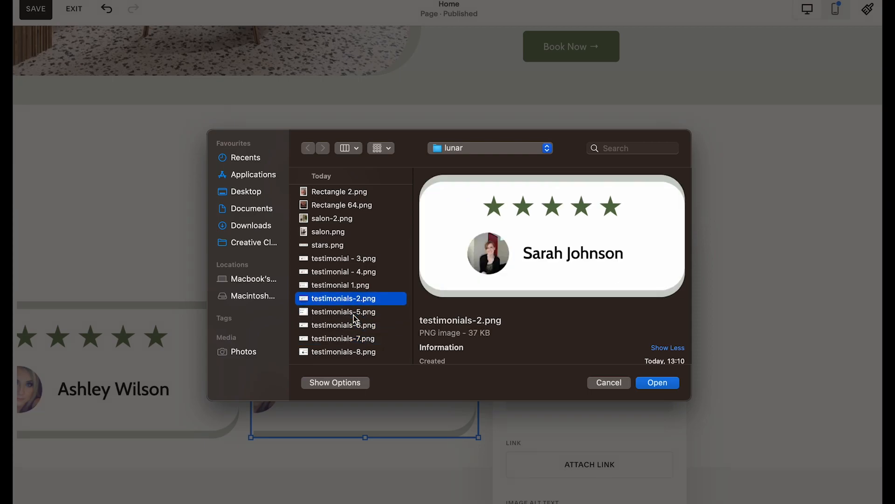
double_click(353, 314)
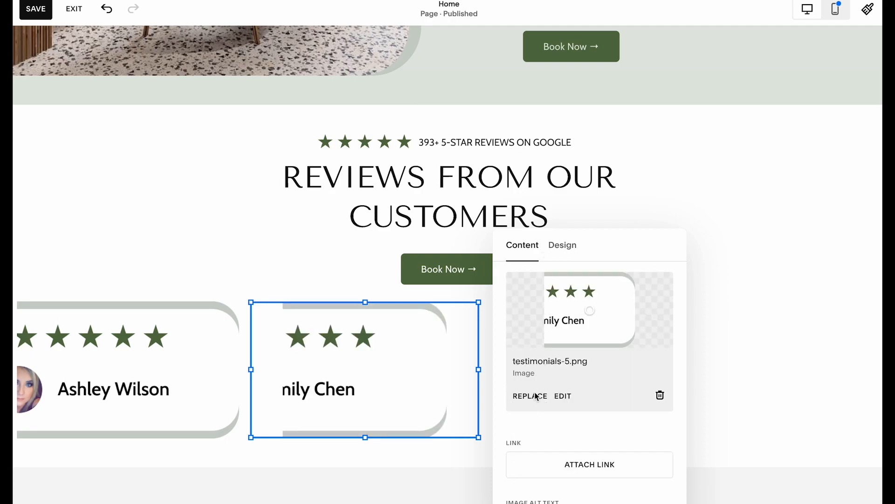
Replace the image of the fourth card in the testimonial row with testimonial - 4.png
left_click(530, 395)
left_click(580, 256)
left_click(359, 298)
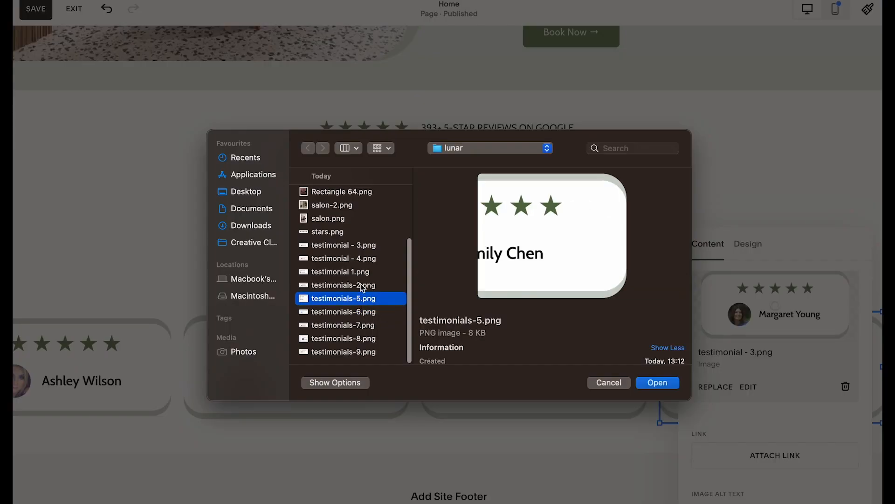
left_click(360, 273)
left_click(360, 258)
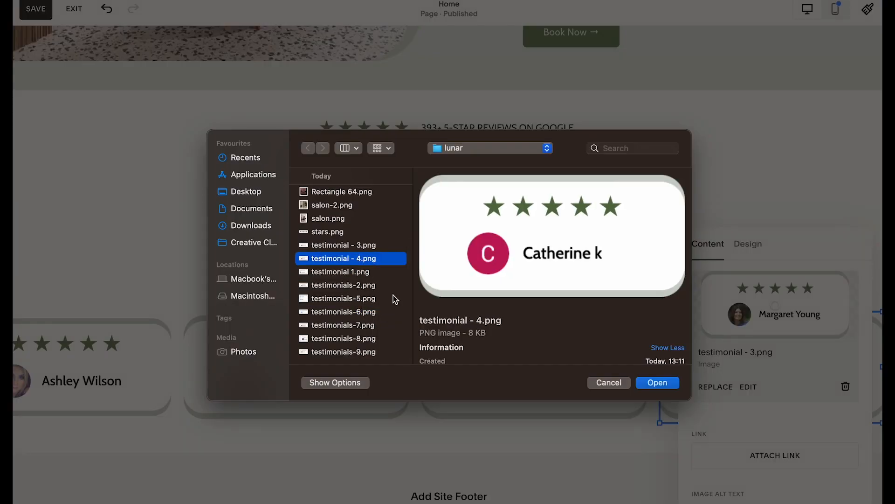
left_click(656, 382)
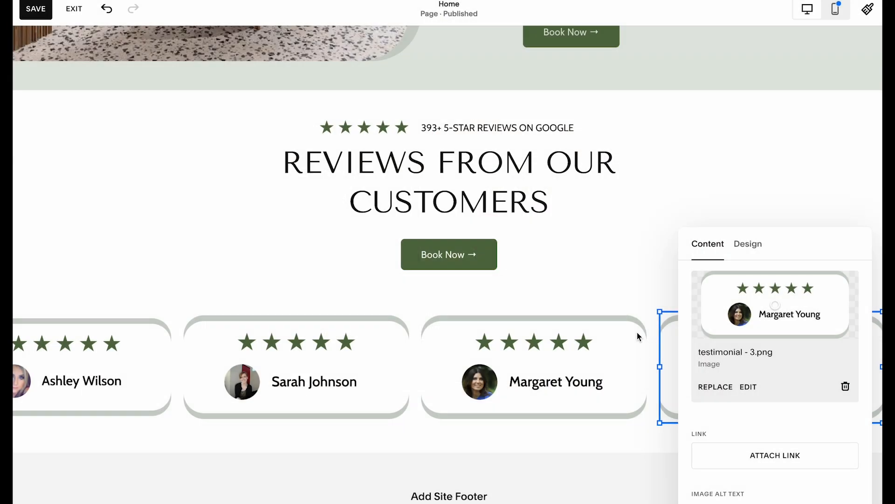
left_click(630, 249)
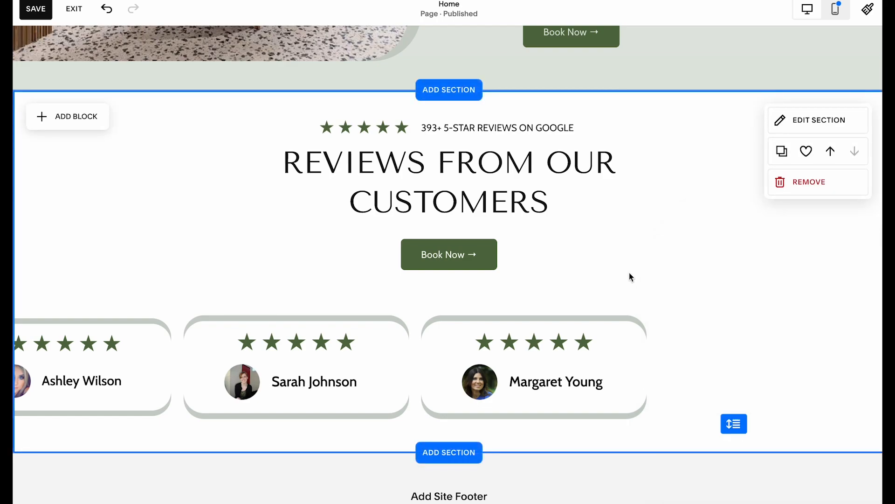
Increase the reviews section's height to make room for a second row of testimonial cards
scroll(629, 273, "down", 1)
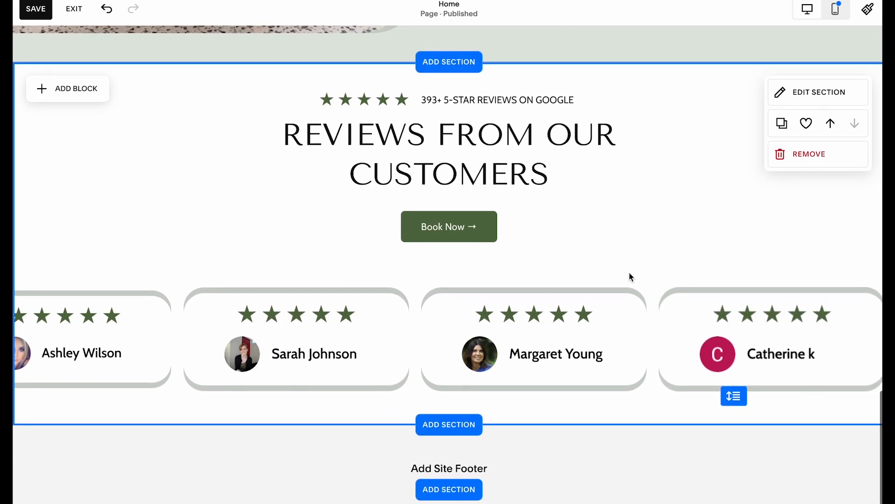
left_click_drag(735, 384, 742, 446)
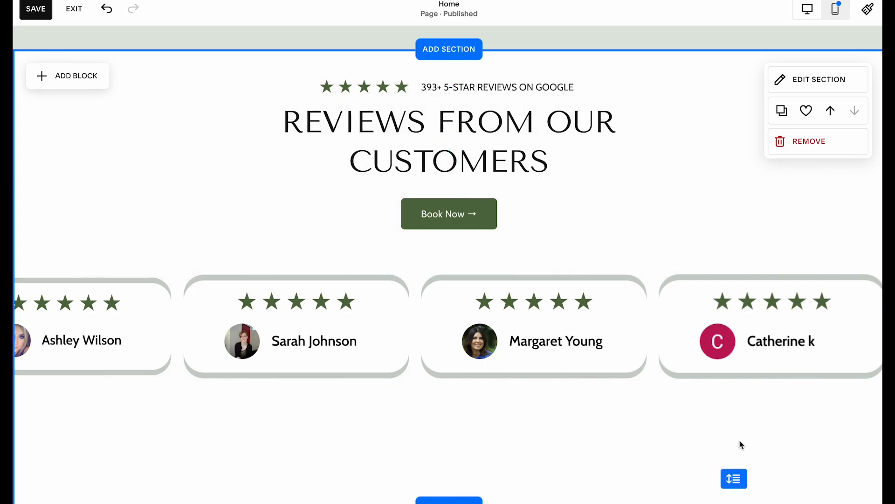
scroll(740, 441, "down", 2)
left_click_drag(731, 411, 731, 434)
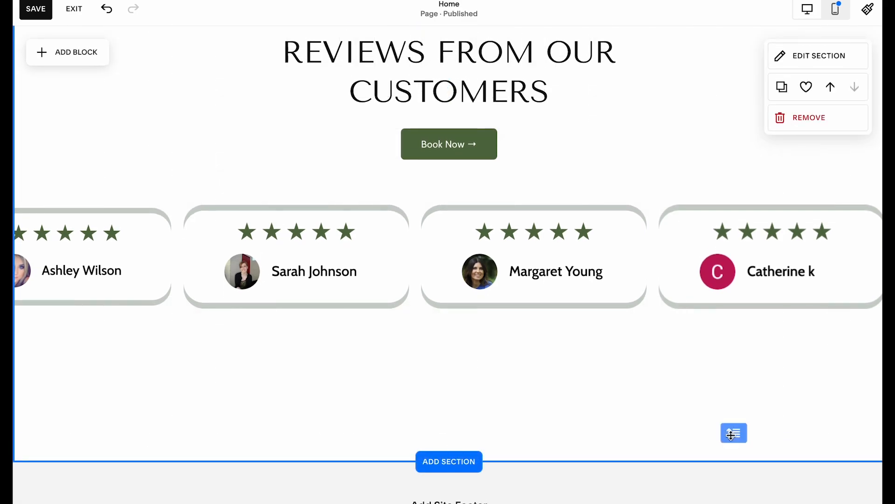
Place a second row of four testimonial cards beneath the first, offset slightly to the left
scroll(709, 387, "up", 1)
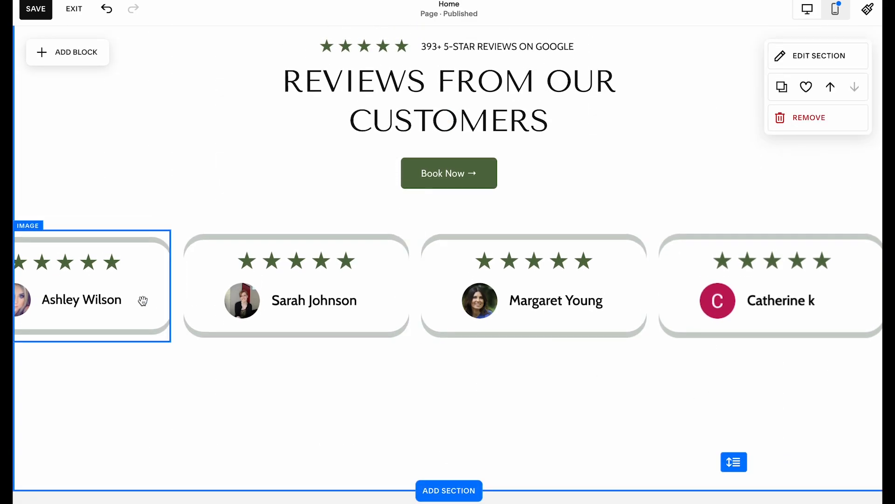
left_click_drag(146, 302, 142, 420)
left_click_drag(668, 417, 703, 432)
left_click(586, 474)
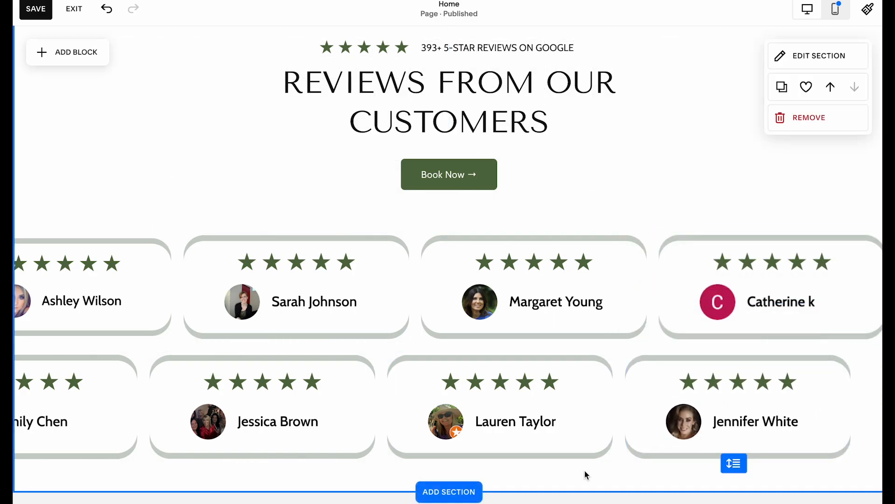
Review the reviews section's layout, from the star rating and heading to both rows of testimonial cards
scroll(585, 471, "up", 2)
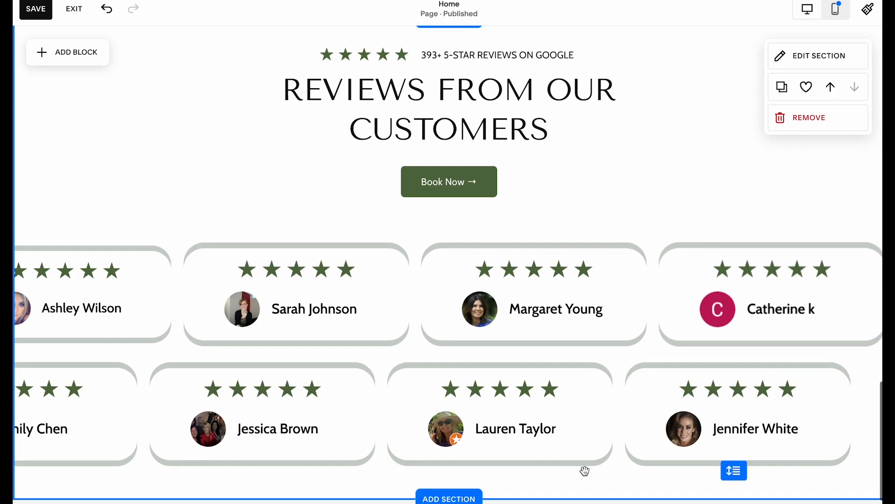
scroll(585, 471, "down", 2)
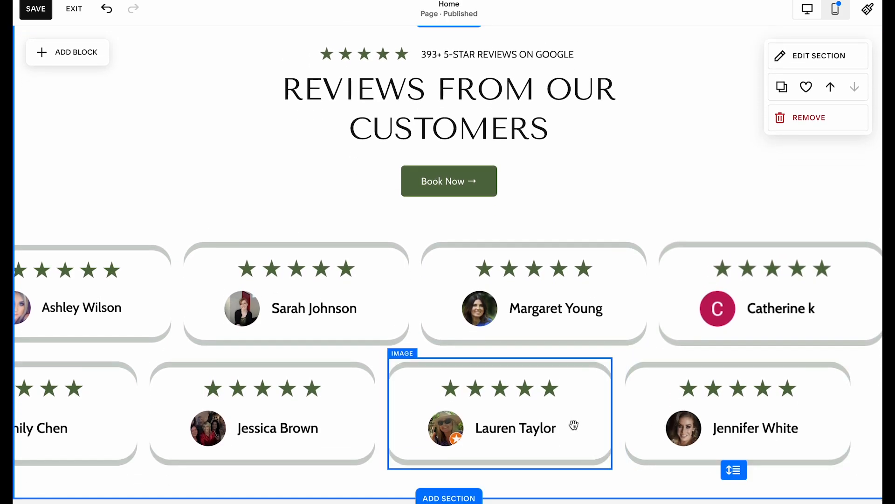
scroll(586, 443, "up", 1)
scroll(679, 204, "up", 1)
scroll(679, 201, "down", 3)
scroll(692, 202, "up", 2)
scroll(693, 202, "up", 3)
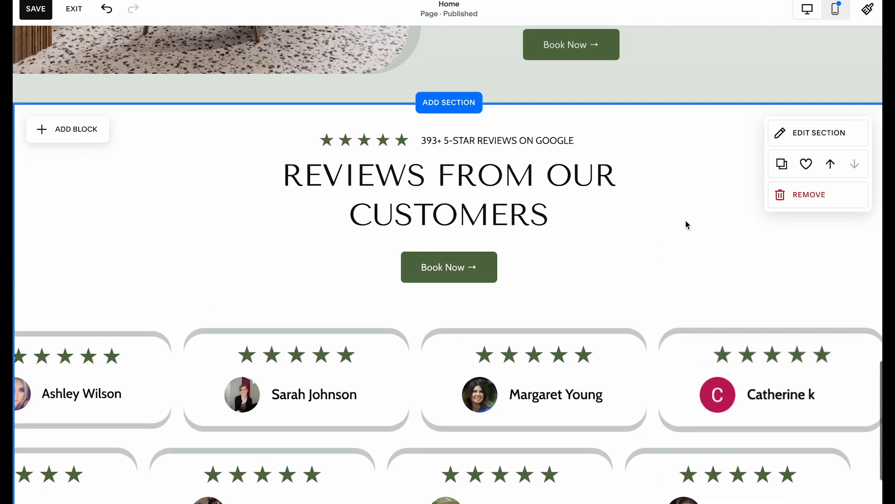
scroll(681, 244, "down", 6)
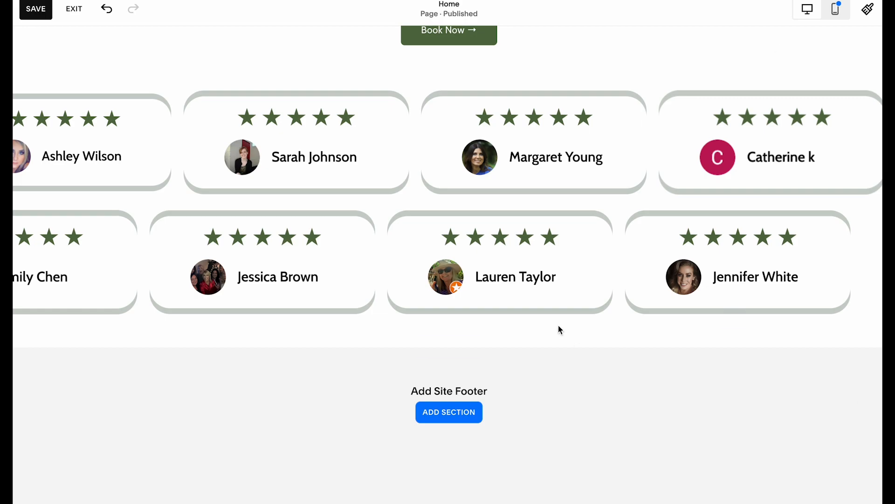
Add a blank section beneath the testimonial cards and paste a copy of the reviews heading into it
left_click(448, 346)
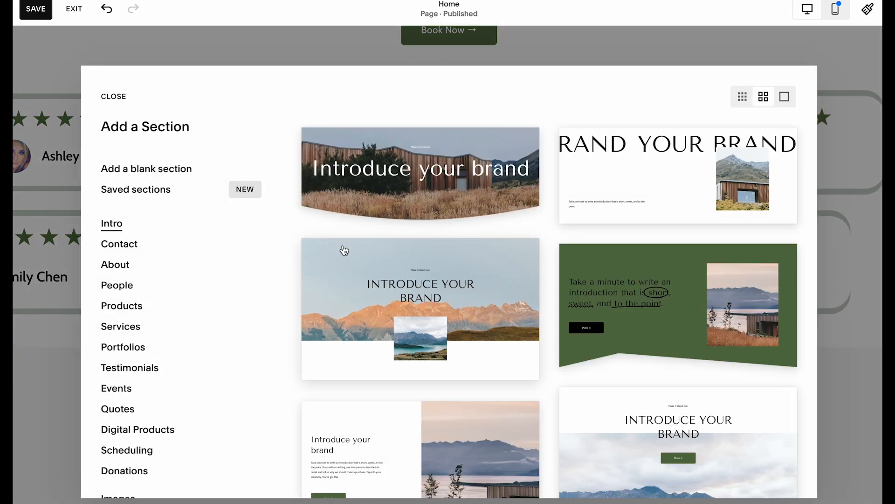
left_click(193, 175)
scroll(487, 232, "up", 10)
left_click(497, 202)
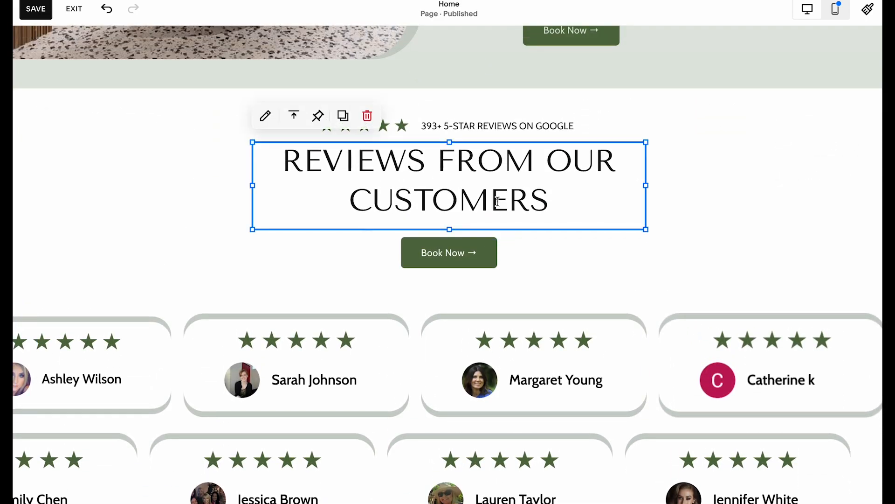
key("super+c")
scroll(498, 201, "down", 10)
key("super+v")
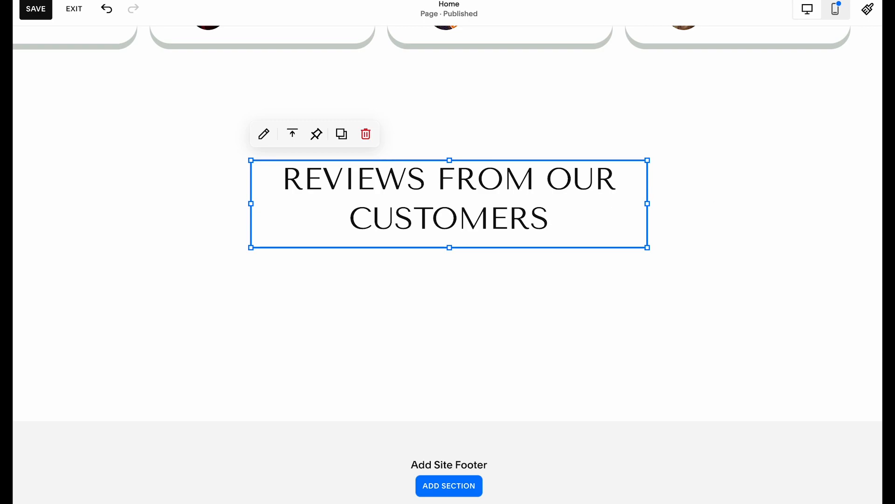
Replace the copied heading's text with "Frequently Asked Questions" and format it as Heading 2
double_click(543, 187)
key("super+a")
key("super+v")
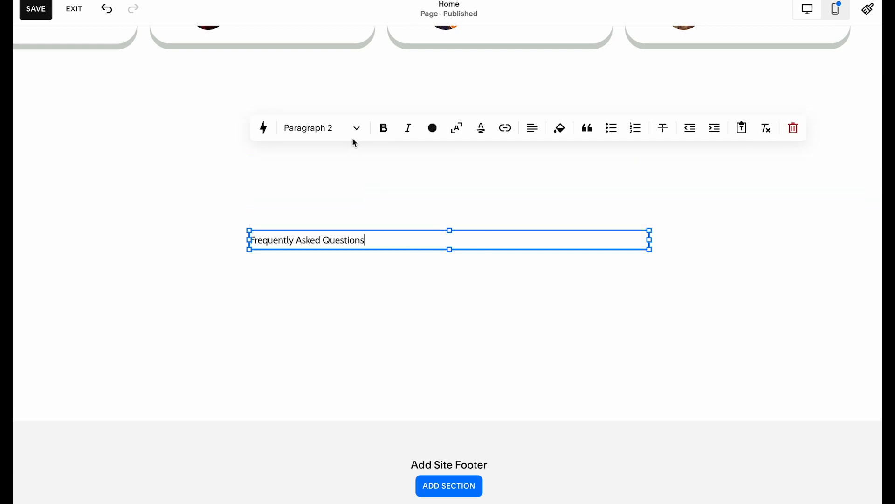
left_click(356, 129)
left_click(340, 192)
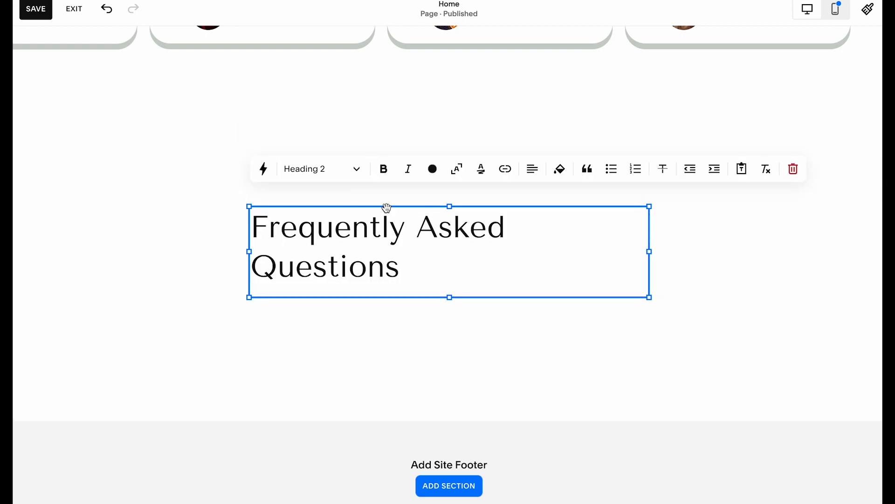
left_click(386, 139)
left_click(391, 236)
Set the new section's height to S
left_click(616, 152)
left_click(806, 114)
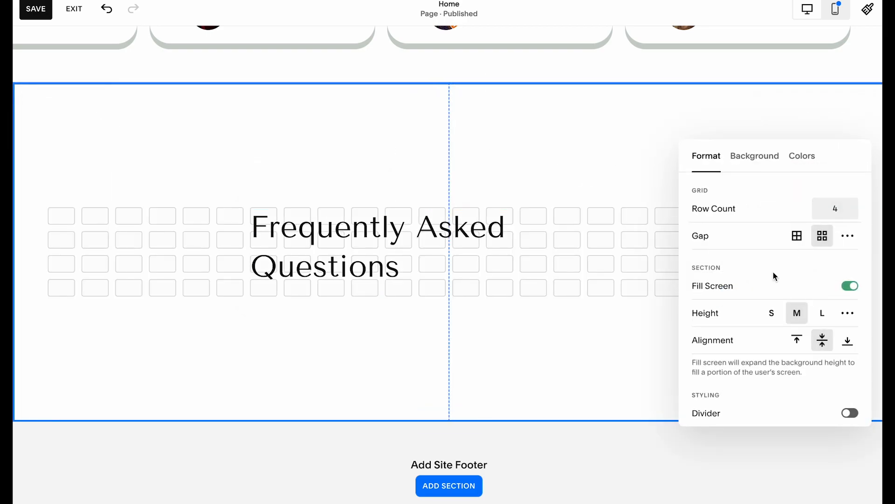
left_click(772, 313)
left_click(464, 263)
Centre-align the Frequently Asked Questions heading and widen its text block so it fits on one line
left_click(364, 248)
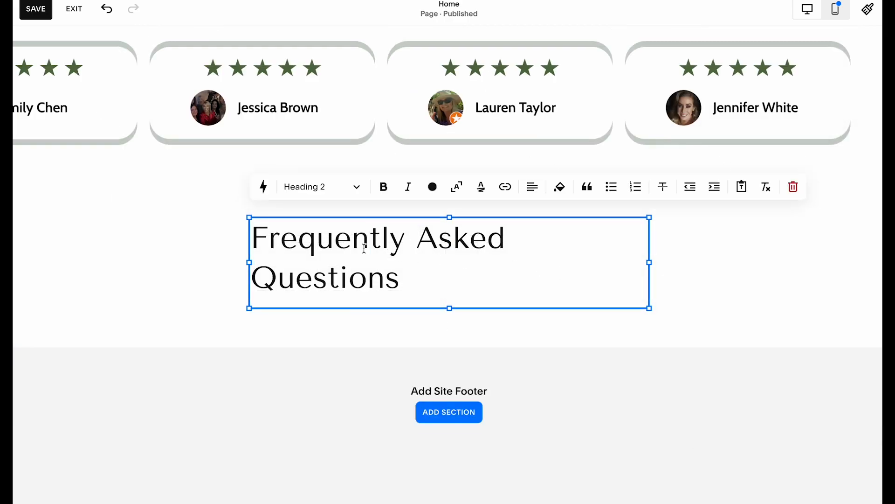
key("ctrl+a")
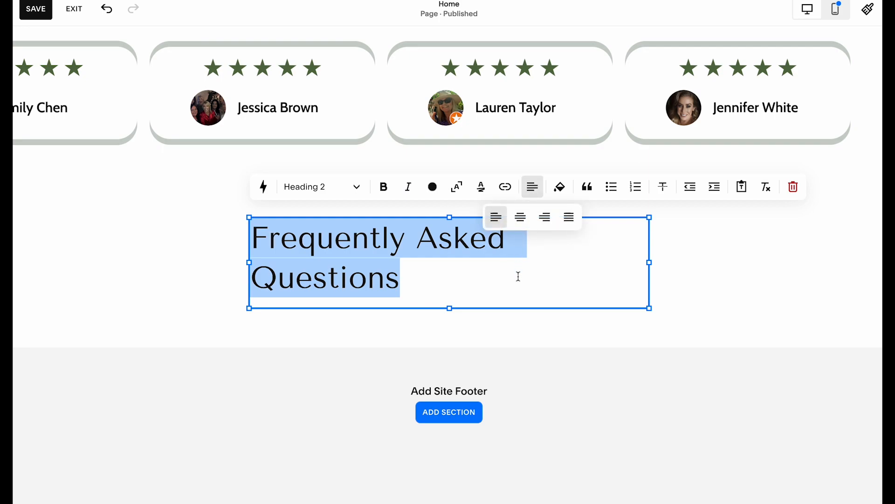
left_click(639, 275)
left_click_drag(652, 268, 684, 273)
left_click(528, 215)
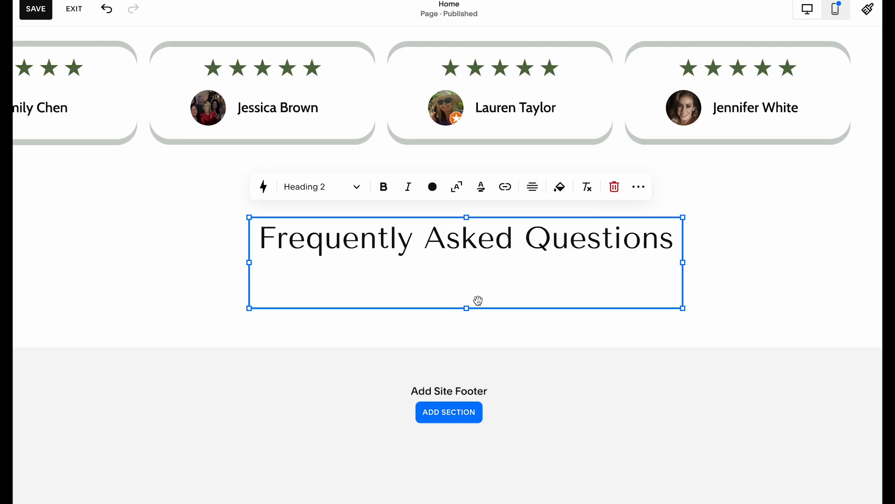
Centre the shortened heading block at the top of its section and increase the section's height to make room beneath
key("Escape")
left_click_drag(485, 268, 458, 270)
left_click(461, 316)
left_click_drag(743, 284, 741, 387)
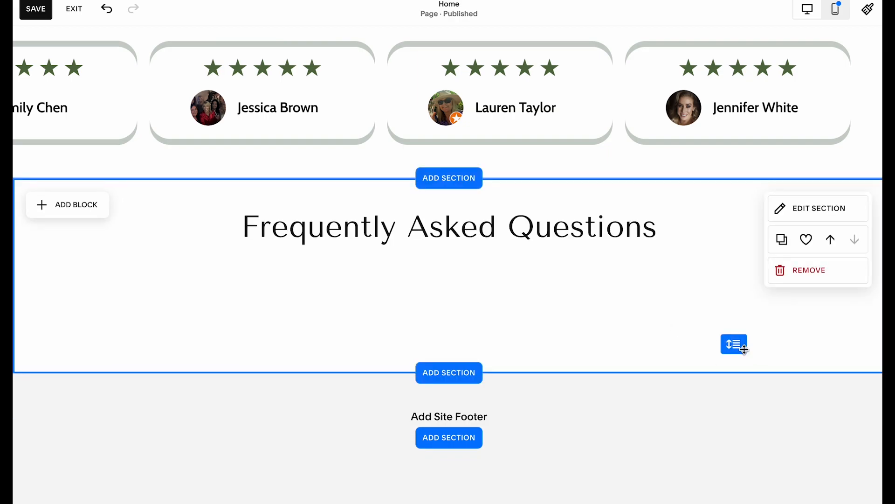
left_click_drag(745, 350, 742, 411)
Add an Accordion block to the section and place it below the left half of the heading
left_click(92, 204)
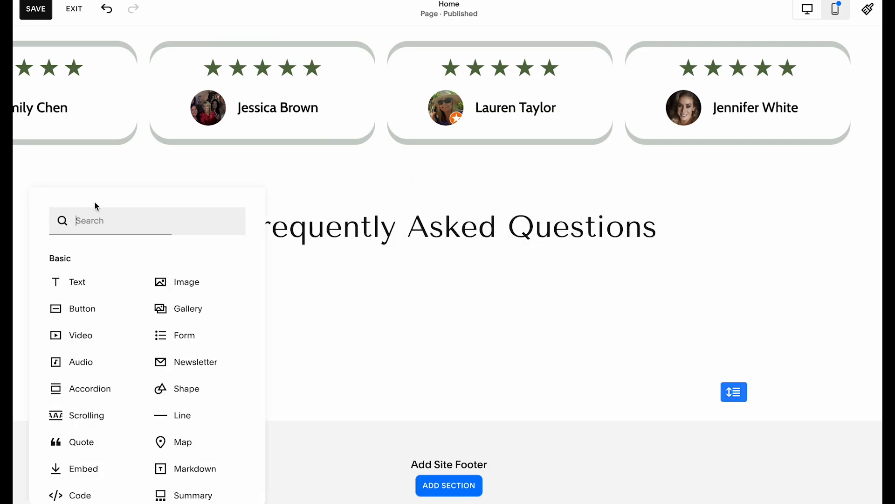
type("acc")
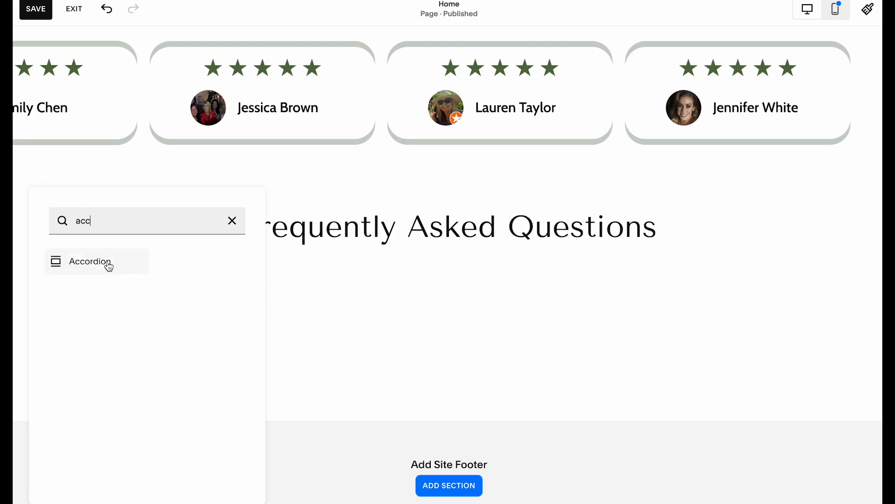
left_click(112, 263)
left_click_drag(200, 291, 336, 313)
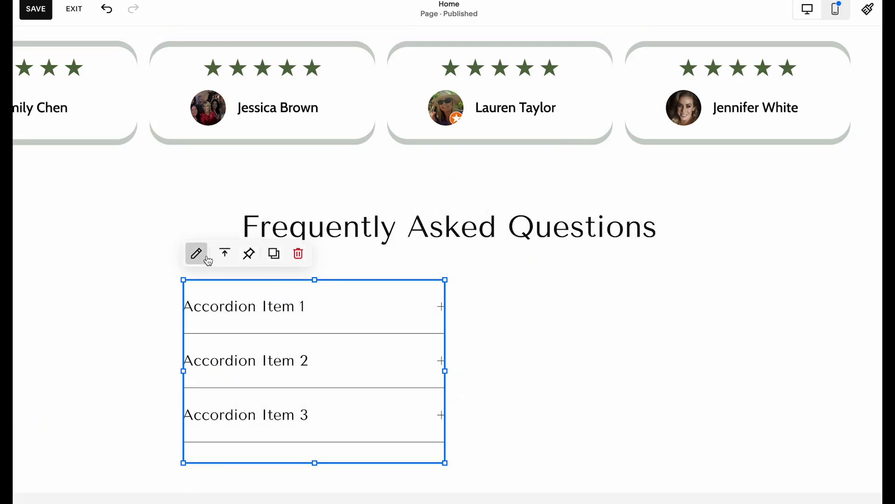
Title the accordion's first item "What services does Lunar Nail Salon offer?"
left_click(209, 260)
left_click(413, 298)
left_click(294, 286)
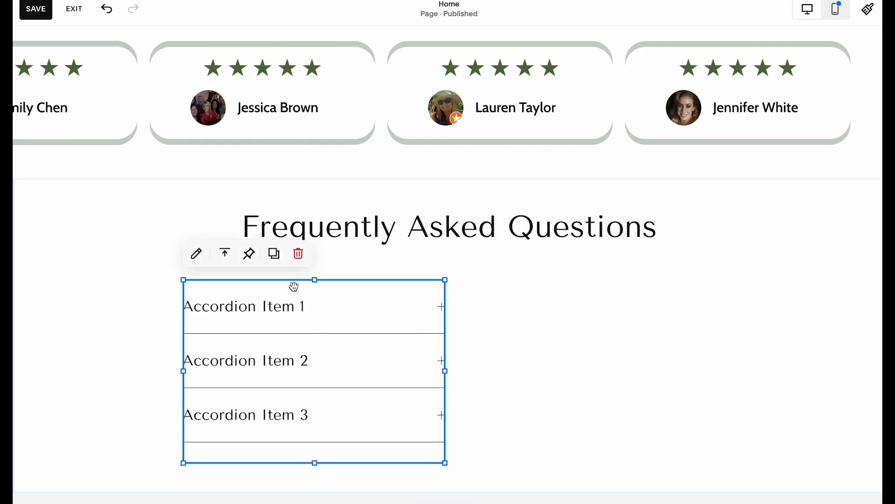
left_click(196, 255)
left_click(539, 282)
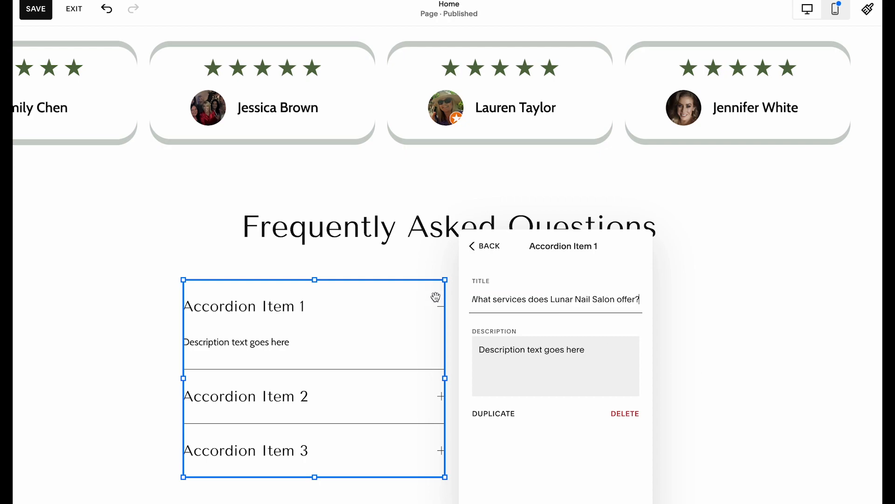
left_click(487, 247)
Title the accordion's second item "How experienced are the nail technicians at Lunar Nail Salon" and the third "How can I book an appointment at Lunar Nail Salon"
left_click(544, 319)
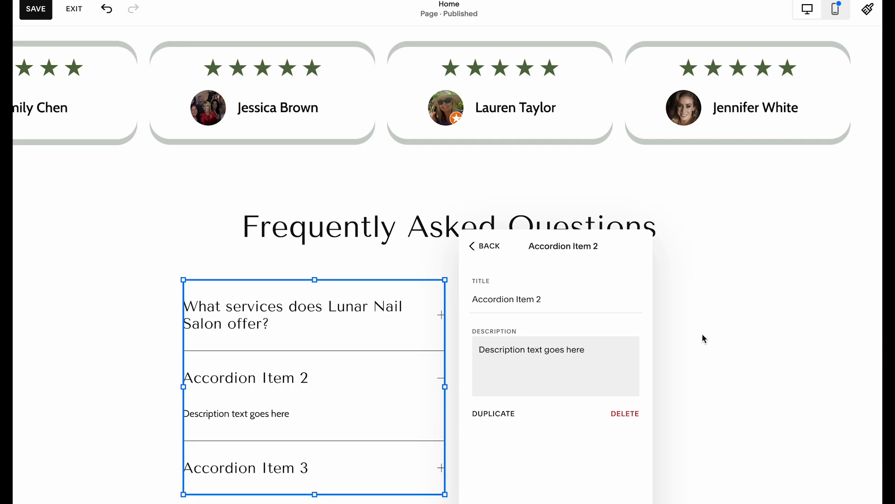
key("ctrl+v")
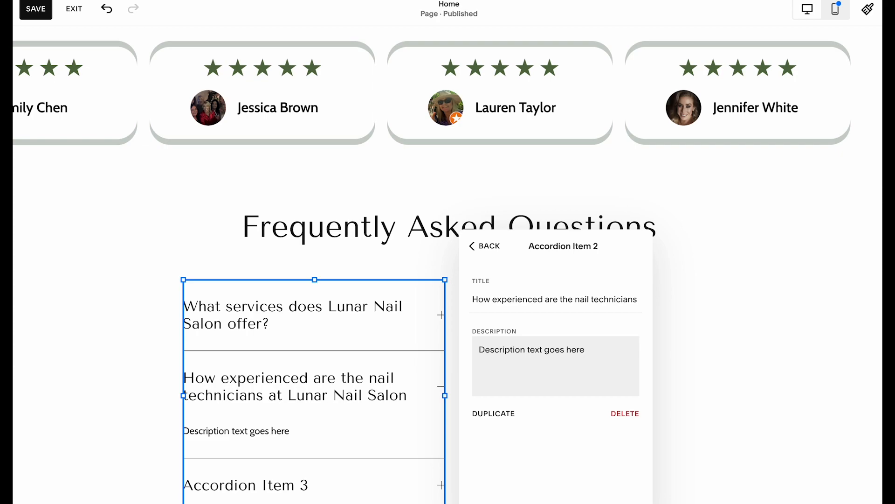
left_click(496, 256)
left_click(516, 354)
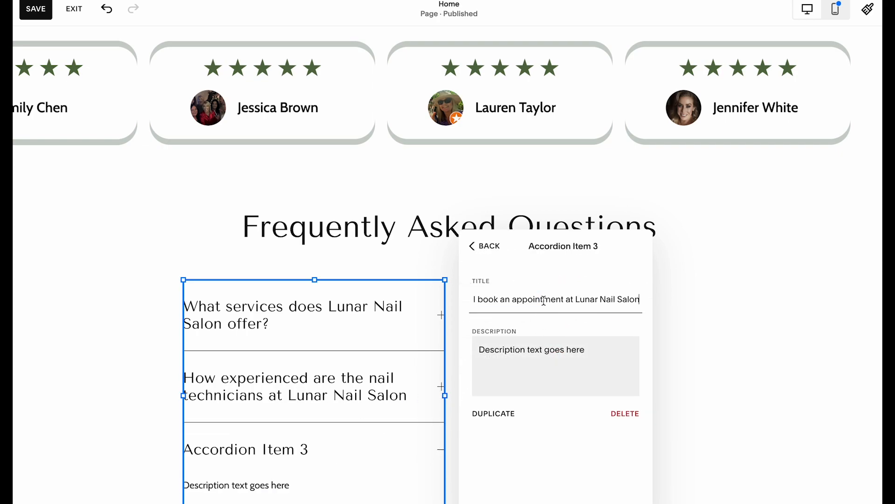
left_click(485, 246)
left_click(729, 316)
left_click_drag(353, 382, 581, 379)
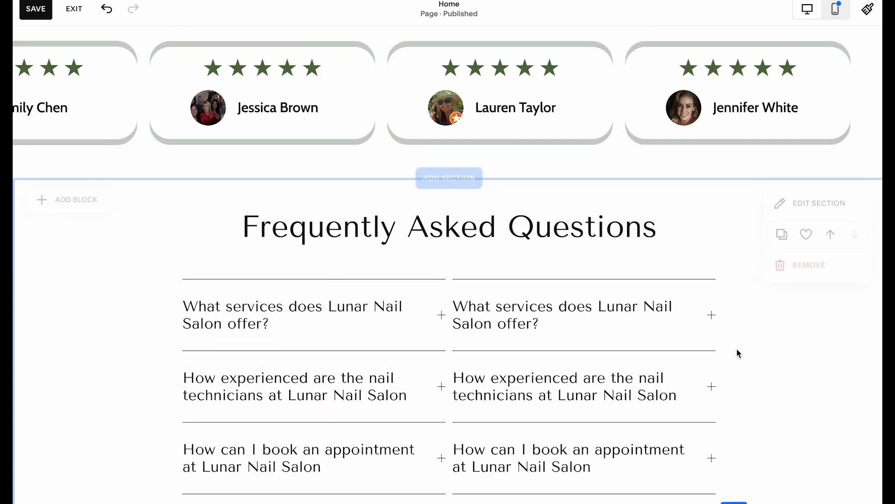
left_click(602, 344)
left_click(467, 254)
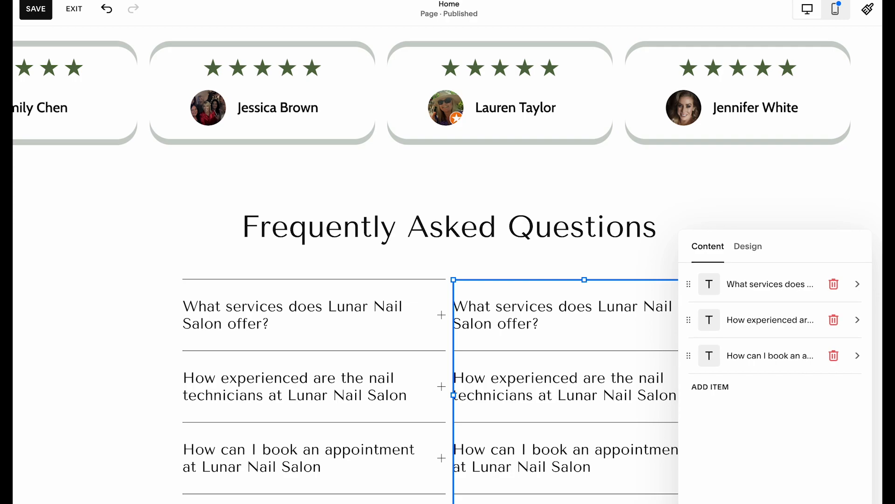
left_click(641, 350)
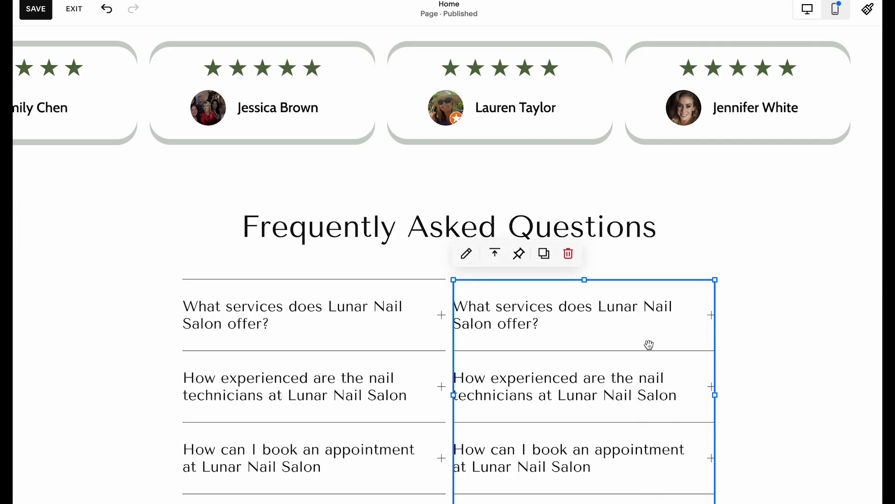
left_click(566, 254)
Open the design settings of the accordion beneath the Frequently Asked Questions heading
scroll(397, 335, "down", 2)
left_click(407, 317)
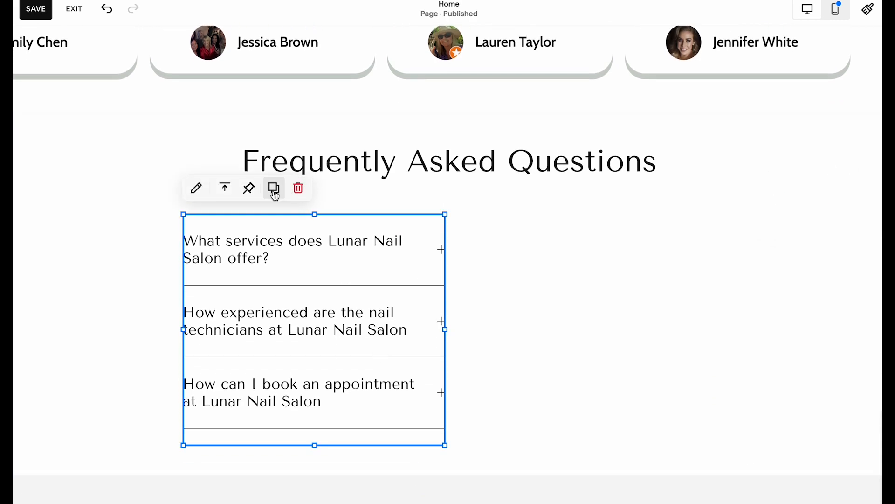
left_click(196, 188)
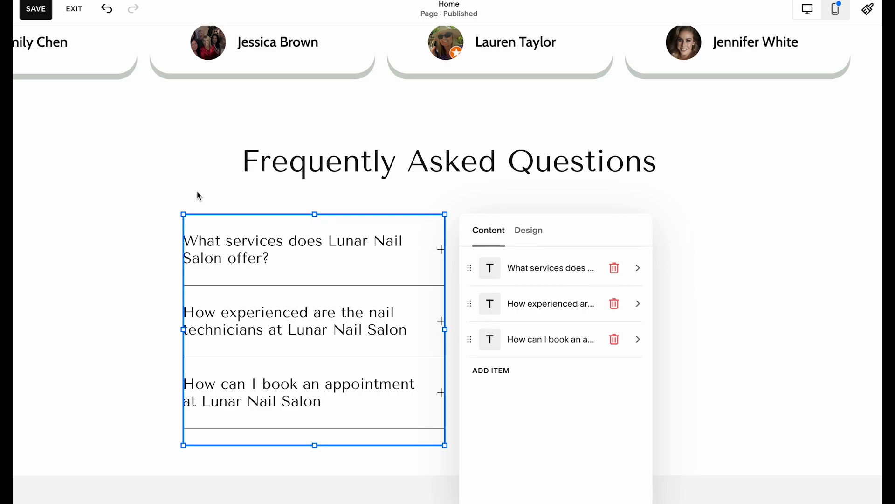
left_click(538, 230)
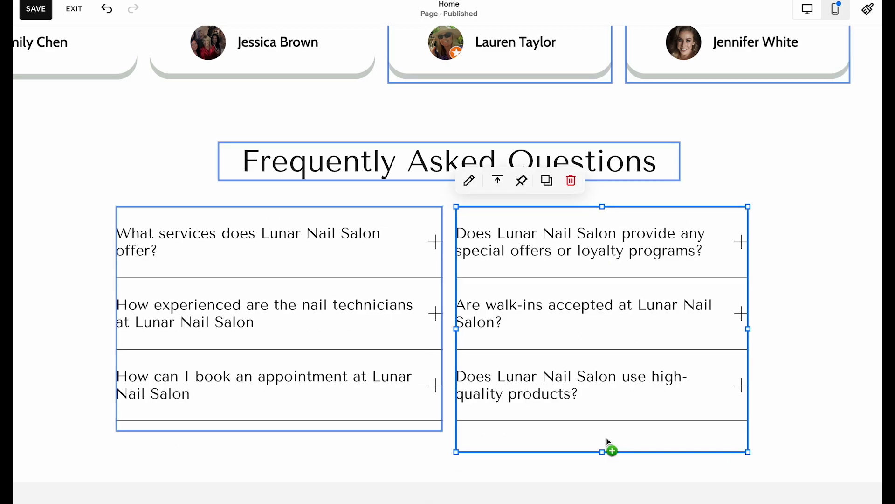
Shorten and widen the second accordion so its height and width match the first accordion beside it
left_click_drag(605, 448, 616, 400)
left_click(768, 366)
left_click(737, 313)
left_click_drag(746, 317, 778, 315)
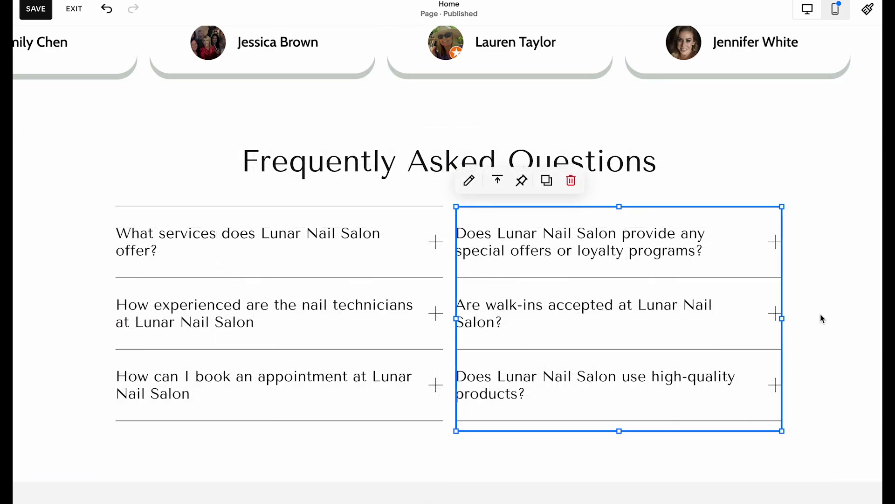
left_click(821, 315)
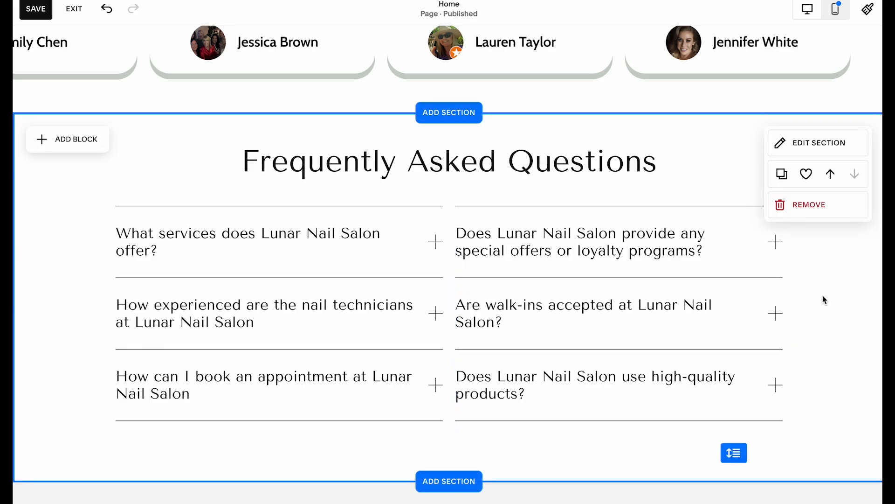
Apply the Bright 2 color theme to the Frequently Asked Questions section
left_click(803, 143)
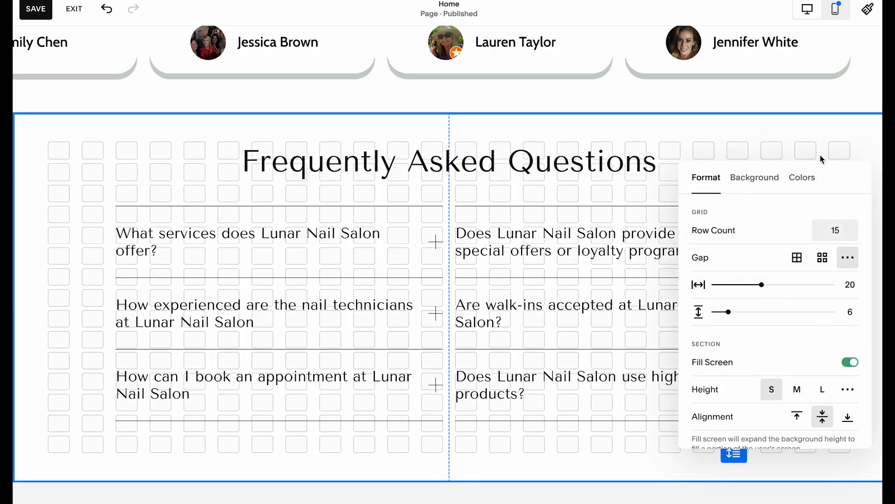
left_click(814, 190)
scroll(819, 345, "down", 3)
left_click(802, 331)
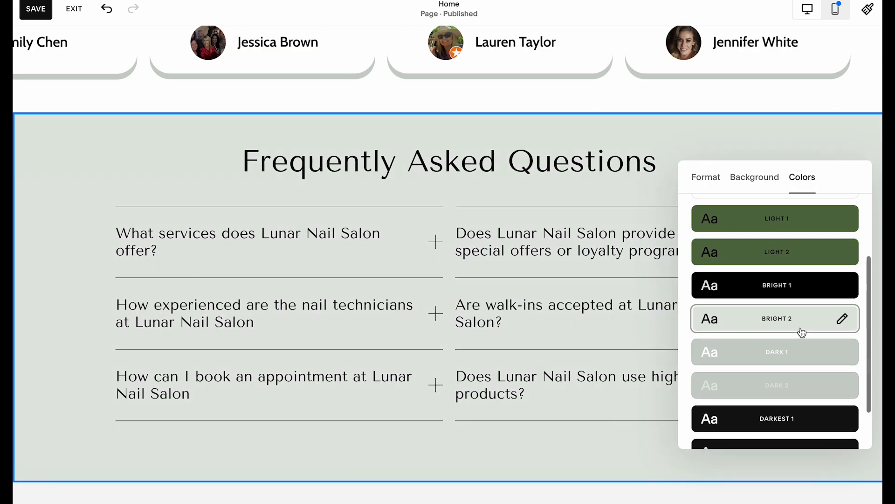
left_click(769, 112)
Increase the Frequently Asked Questions section's height to make room beneath the accordions
scroll(736, 147, "up", 5)
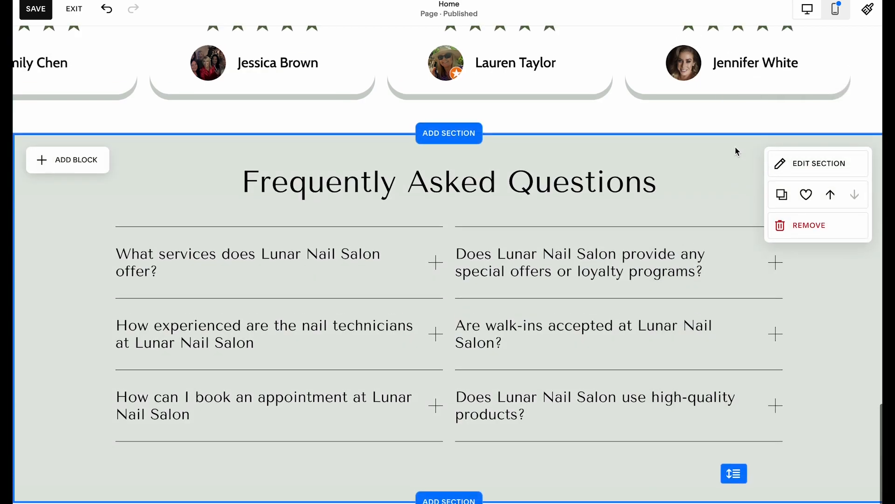
scroll(735, 147, "up", 3)
scroll(704, 230, "down", 10)
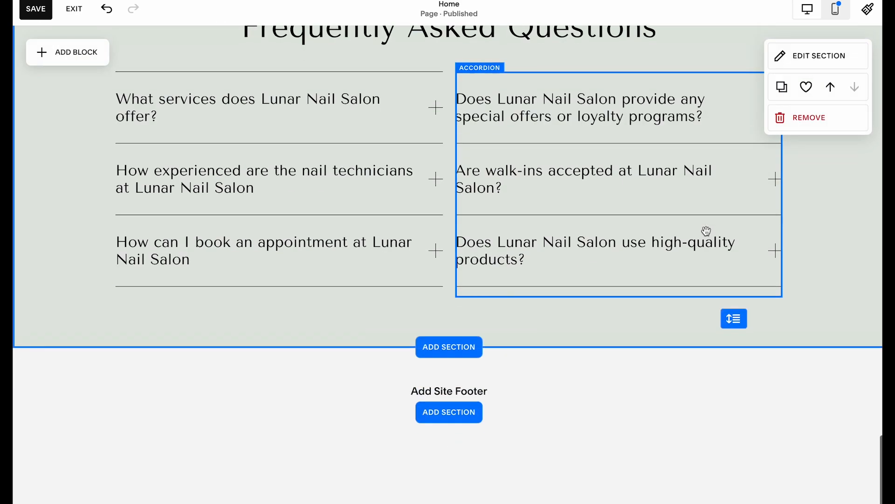
left_click_drag(734, 319, 734, 381)
Copy the Book Now button from the reviews section and place it centred beneath the two accordions
scroll(595, 352, "up", 10)
left_click(481, 213)
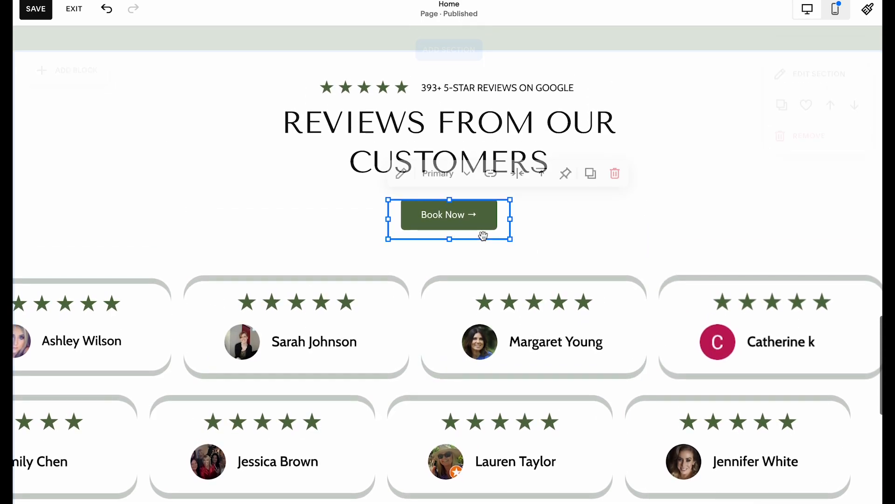
scroll(484, 236, "down", 7)
key("super+v")
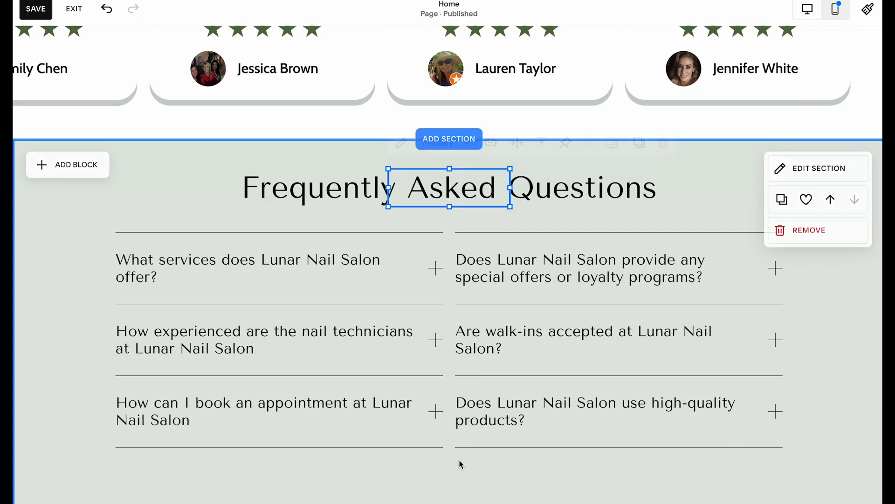
scroll(459, 459, "down", 3)
scroll(459, 445, "up", 2)
left_click_drag(463, 151, 466, 457)
left_click(569, 458)
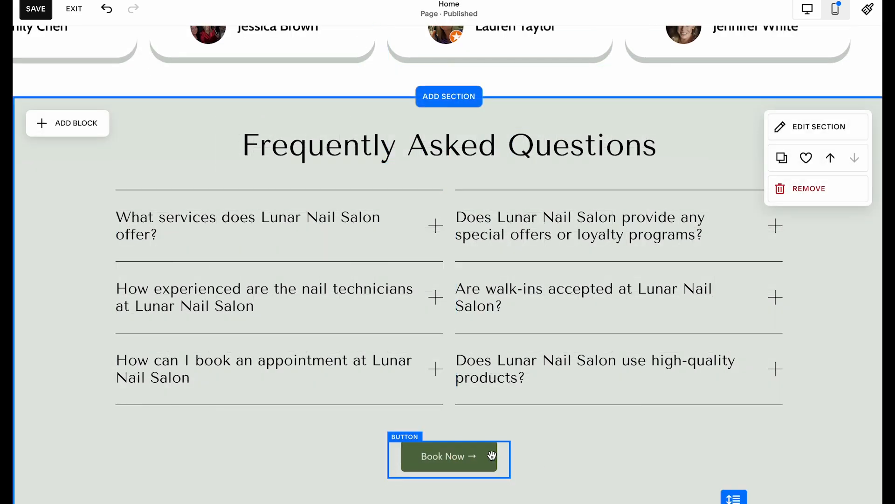
scroll(569, 460, "down", 1)
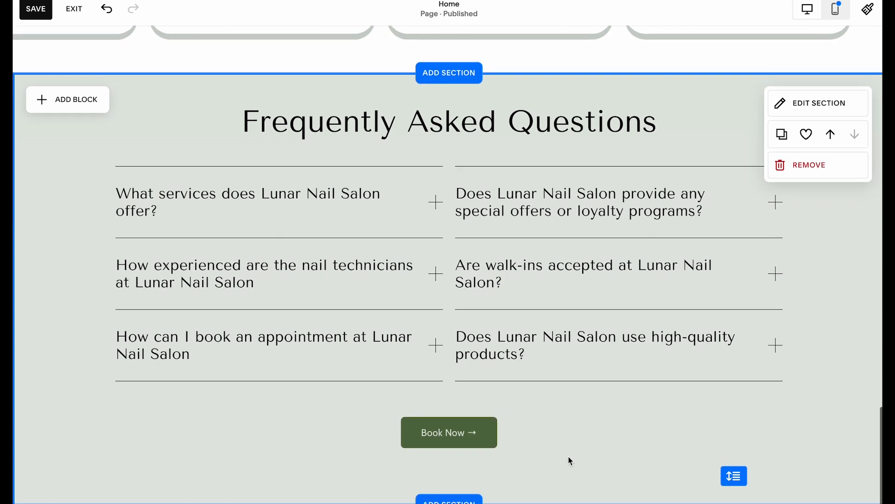
scroll(570, 456, "down", 3)
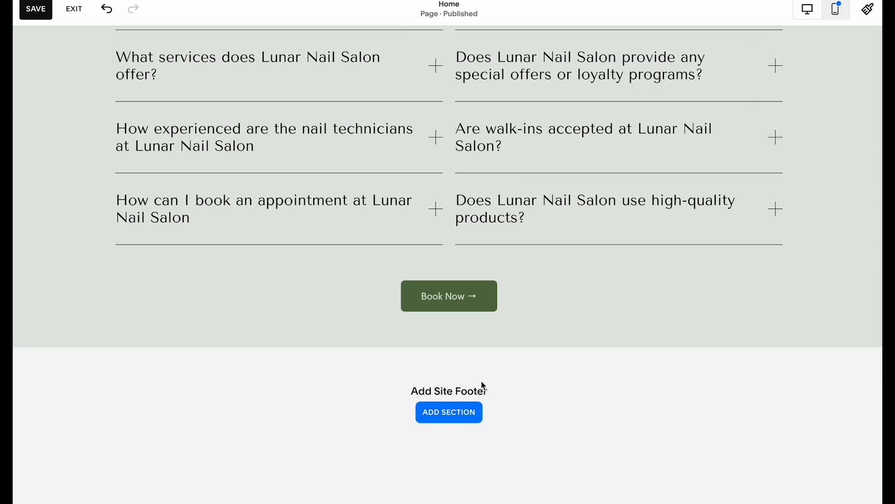
Add a blank section beneath the Frequently Asked Questions section and apply the Bright 2 color theme to it
left_click(473, 349)
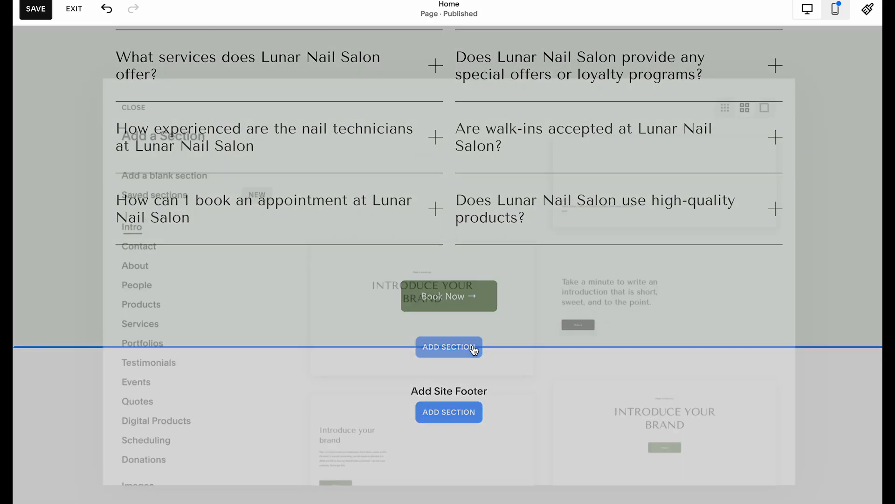
left_click(183, 172)
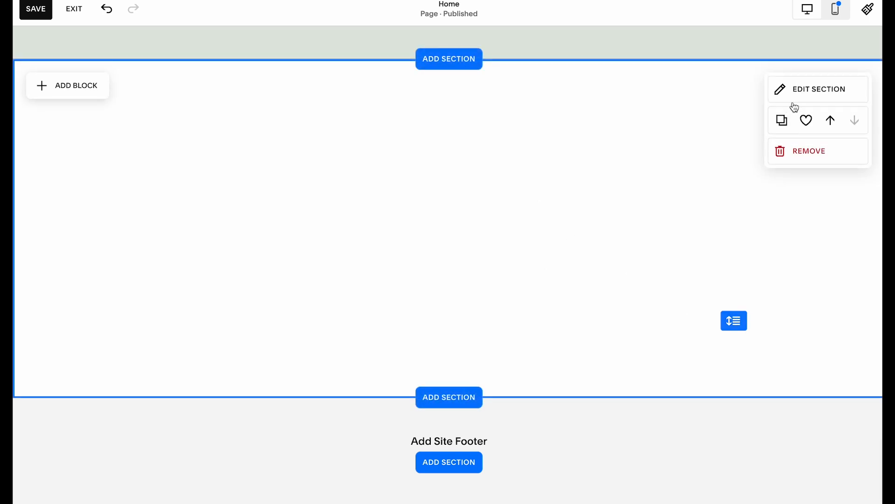
left_click(794, 91)
left_click(803, 110)
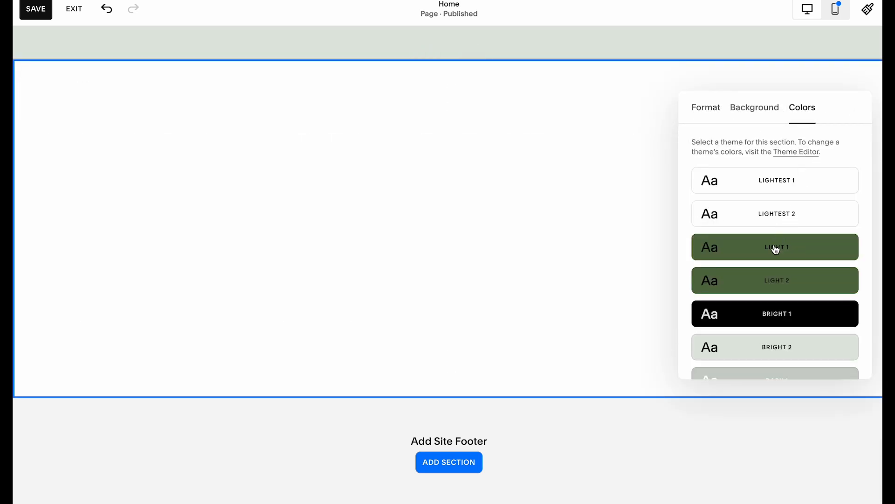
scroll(760, 332, "down", 1)
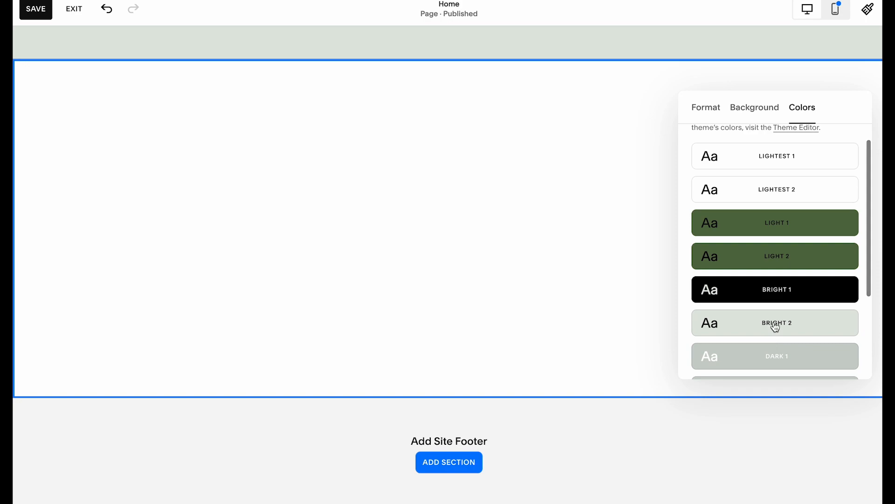
left_click(776, 325)
left_click(566, 256)
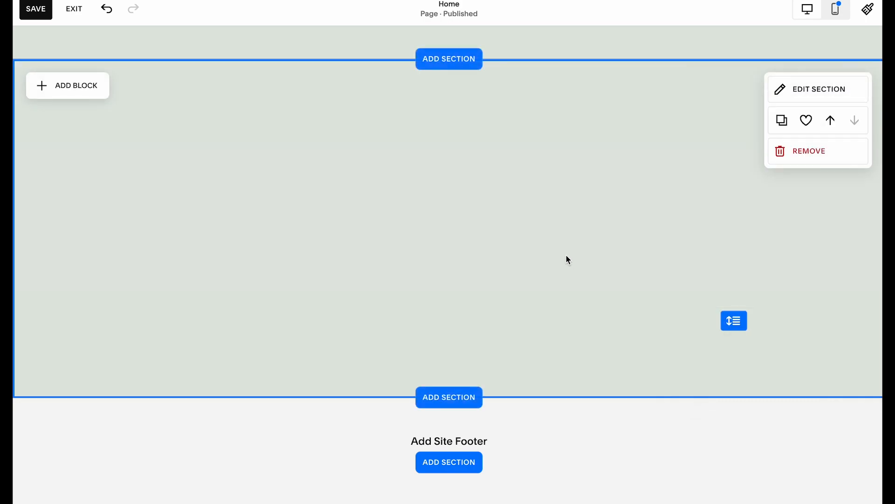
Extend the new blank section to 12 rows and set its fill-screen height to S
scroll(566, 256, "up", 1)
left_click_drag(735, 340, 734, 423)
left_click(798, 117)
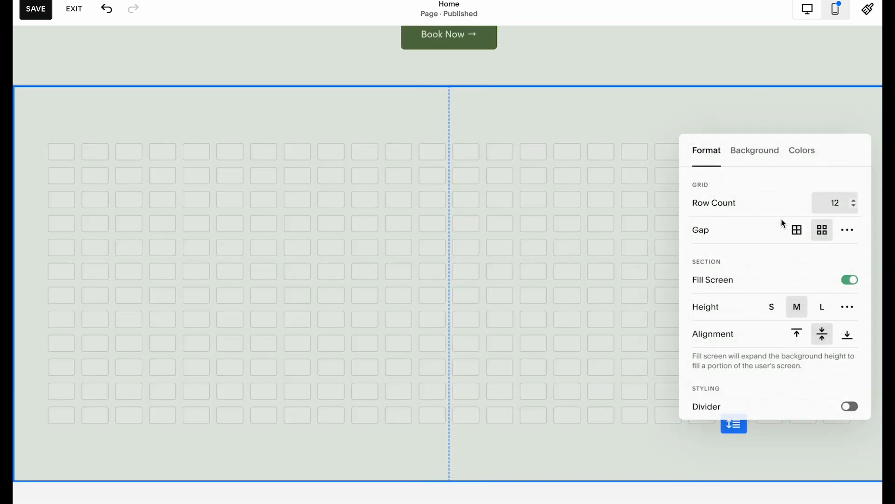
left_click(772, 306)
left_click(583, 280)
Copy the two layered rounded background shapes from the hero section into the new bottom section
scroll(583, 281, "up", 20)
scroll(583, 280, "up", 10)
left_click(447, 153)
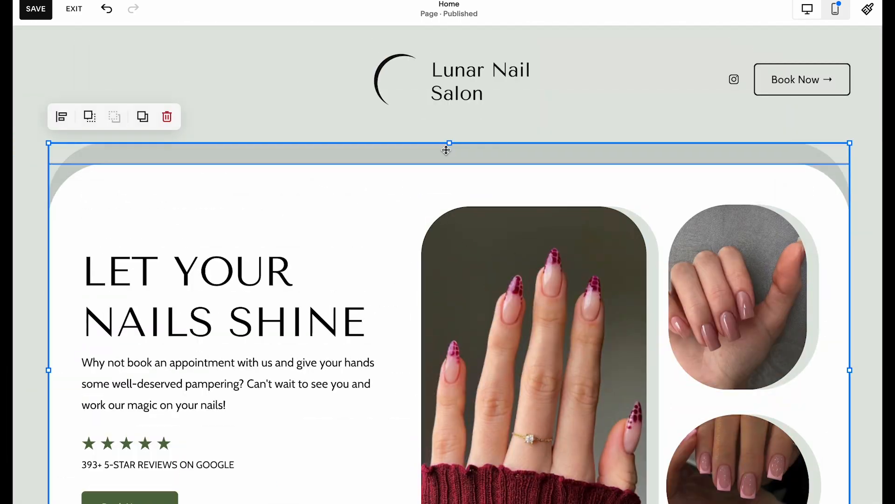
scroll(446, 150, "down", 20)
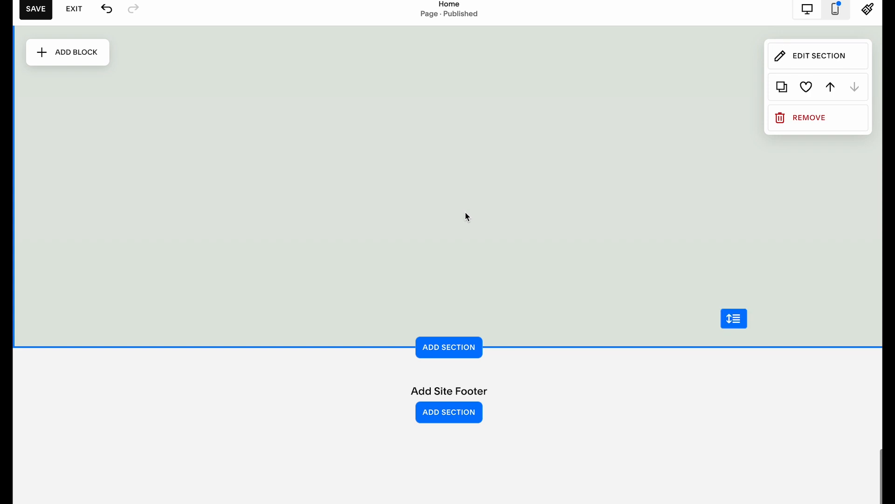
key("super+v")
scroll(466, 228, "down", 1)
scroll(466, 228, "up", 3)
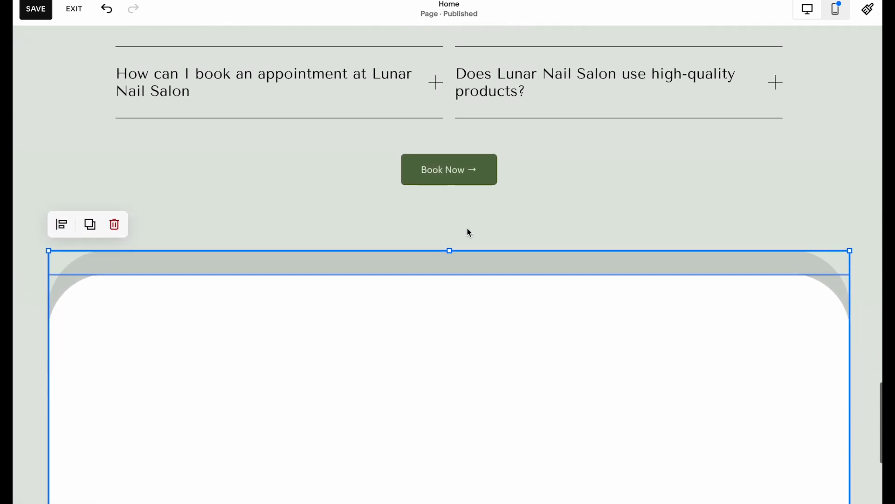
scroll(468, 237, "down", 2)
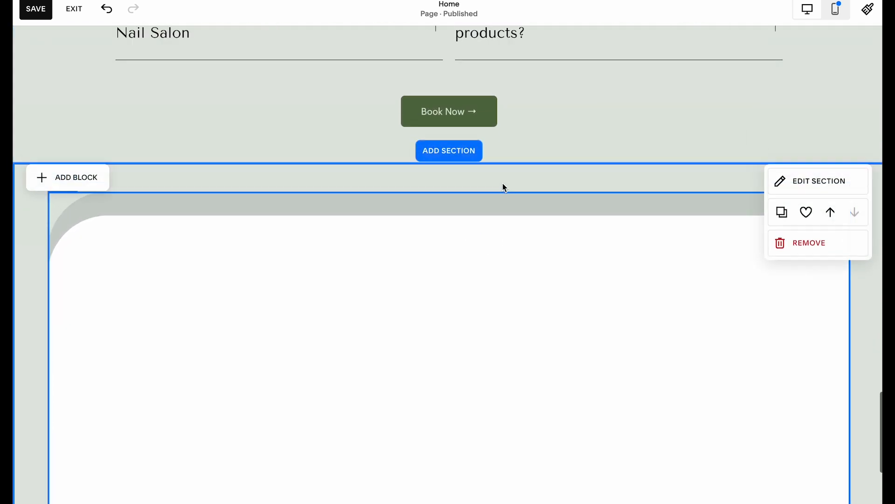
Copy the Frequently Asked Questions heading and place it centred near the top of the new white rounded panel
scroll(504, 187, "up", 8)
left_click(459, 184)
scroll(462, 210, "down", 8)
left_click(460, 349)
key("super+v")
left_click_drag(440, 245, 441, 295)
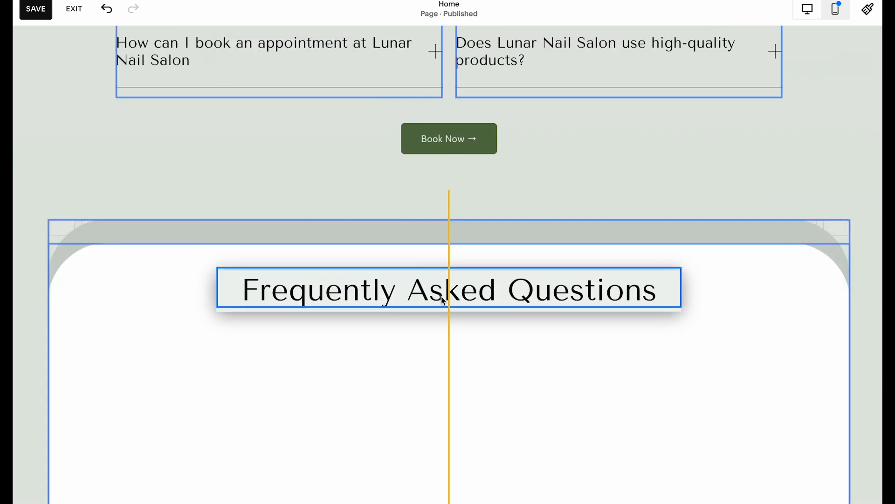
Replace the copied heading's text with "Book Your Appointment Now" in the Heading 2 style
double_click(441, 296)
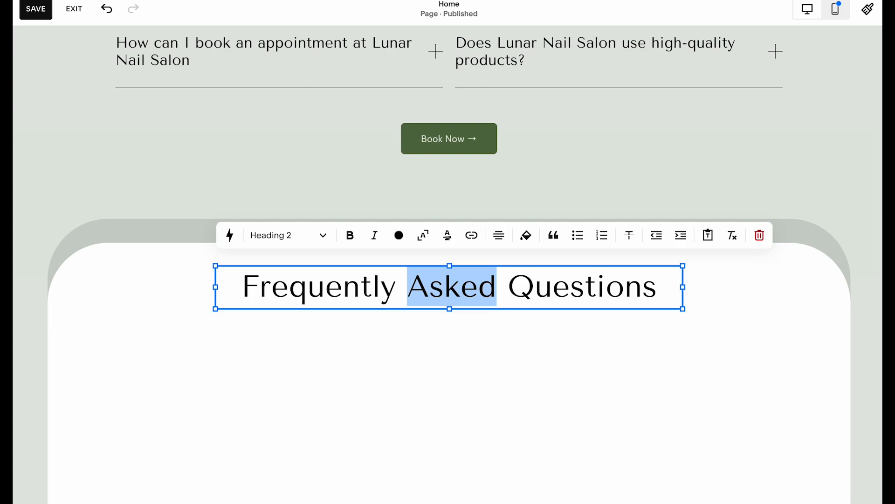
left_click(447, 235)
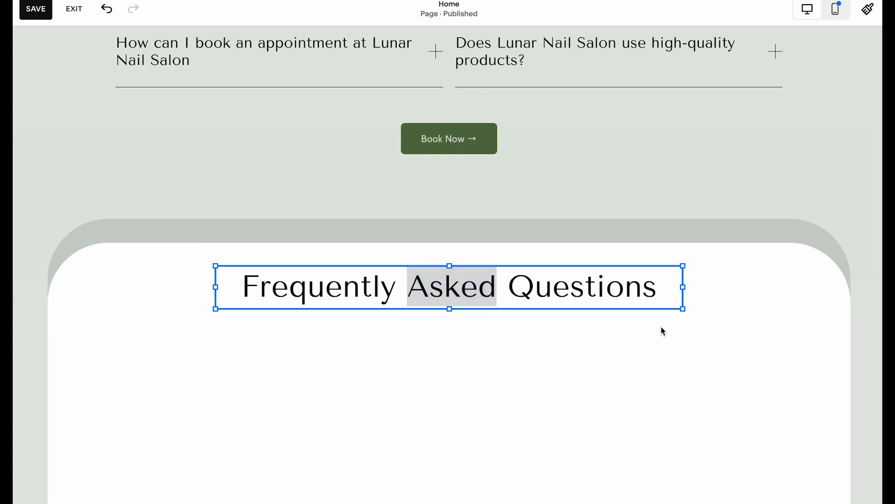
triple_click(612, 281)
type("Book Your Appointment Now")
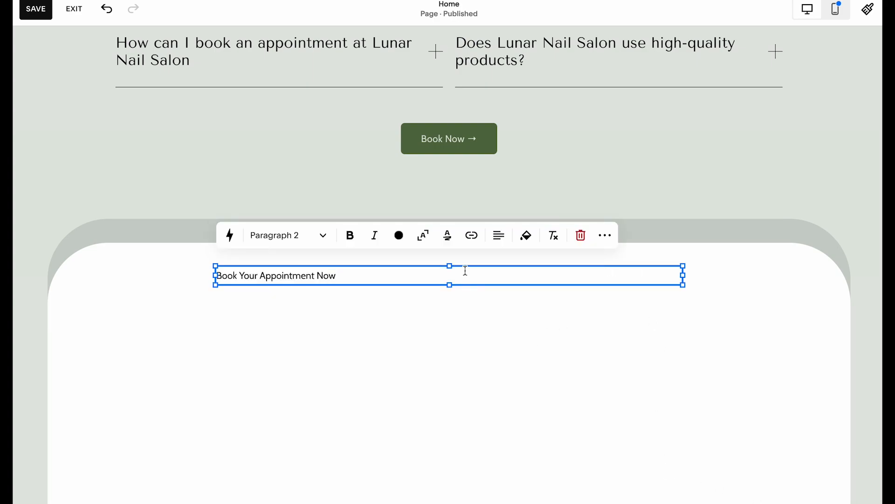
left_click(296, 242)
left_click(301, 293)
key("Escape")
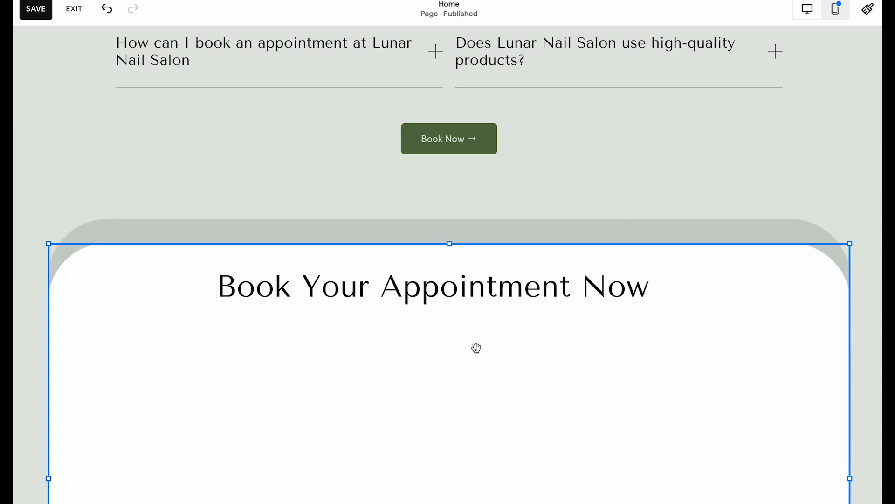
Centre-align the "Book Your Appointment Now" heading text
left_click(231, 241)
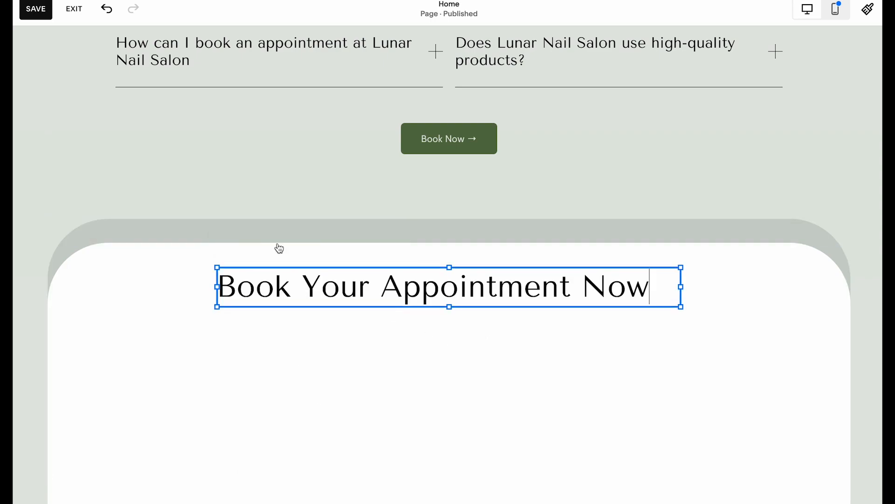
triple_click(479, 286)
left_click(507, 236)
left_click(488, 264)
left_click(479, 366)
scroll(479, 366, "down", 2)
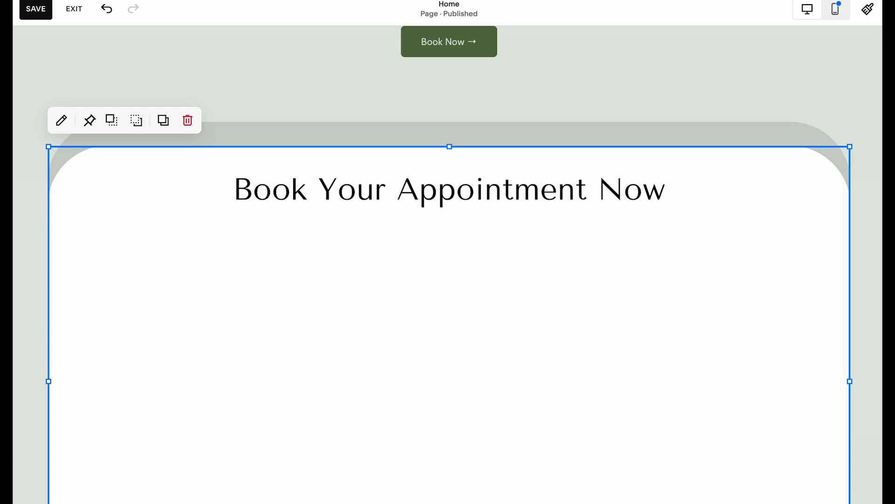
scroll(318, 316, "down", 1)
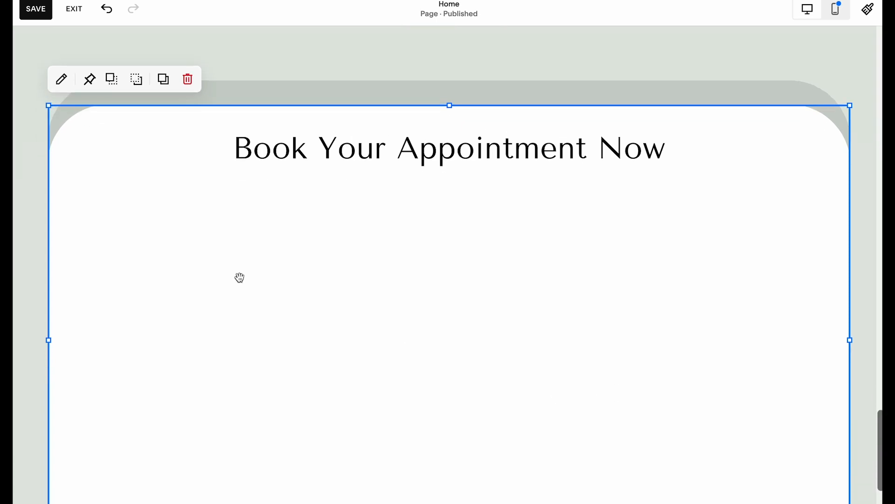
left_click(62, 56)
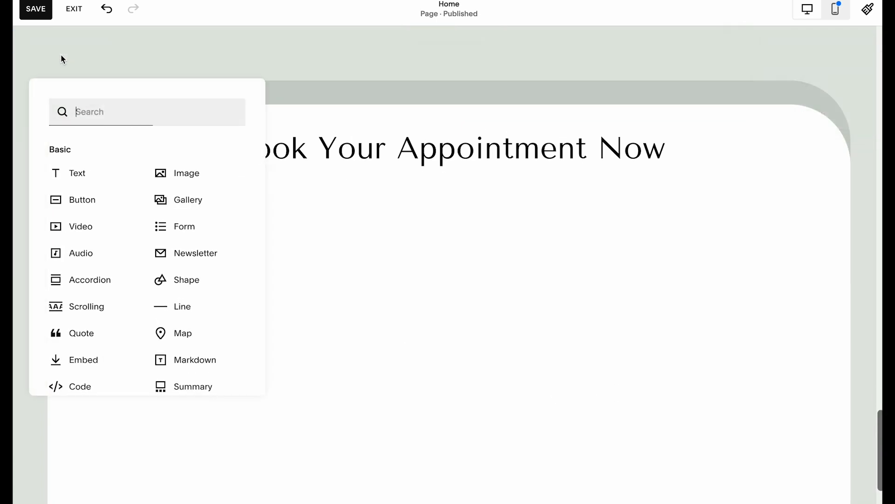
scroll(179, 284, "down", 5)
key("Escape")
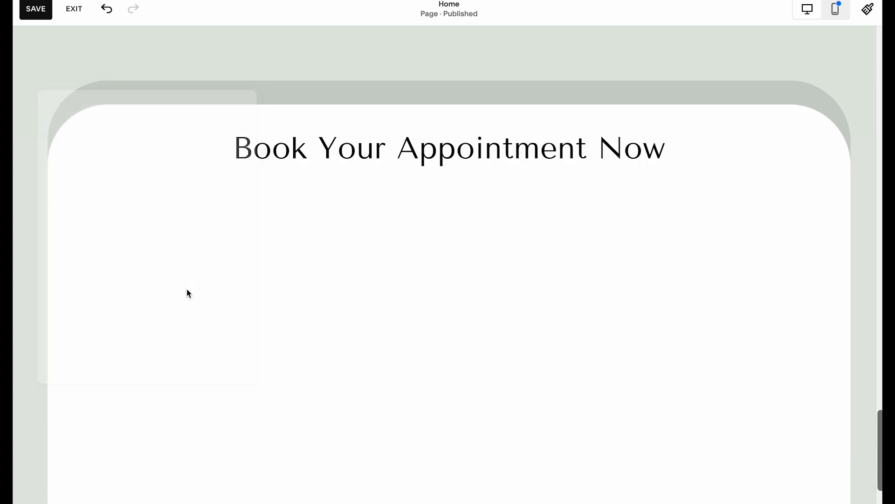
scroll(134, 160, "up", 8)
scroll(188, 246, "down", 8)
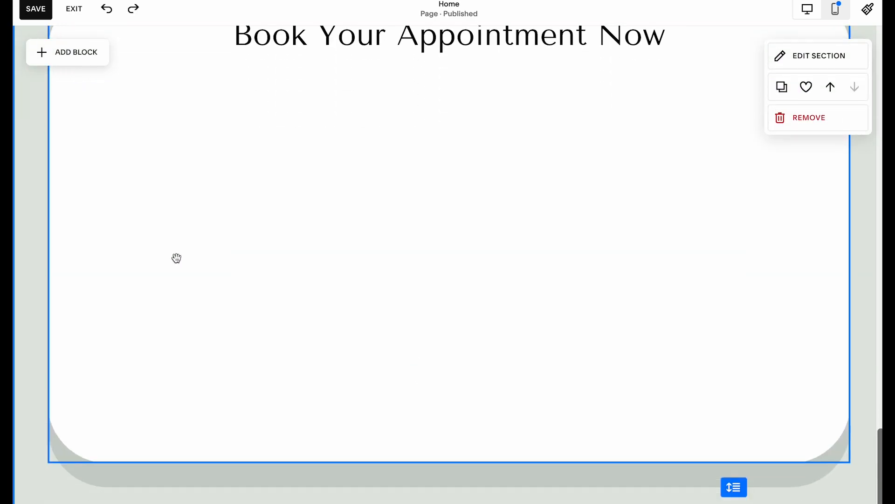
Add a Scheduling block beneath the "Book Your Appointment Now" heading, widening and centring it across most of the white panel
left_click(68, 58)
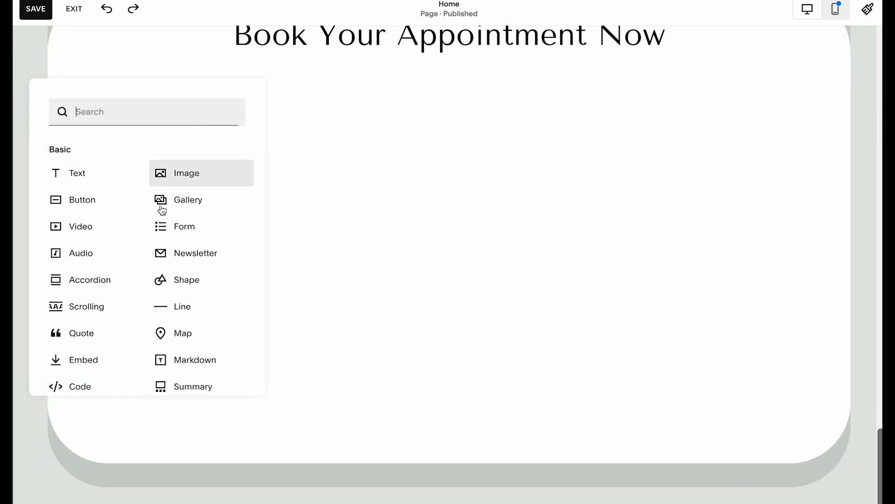
scroll(191, 133, "down", 4)
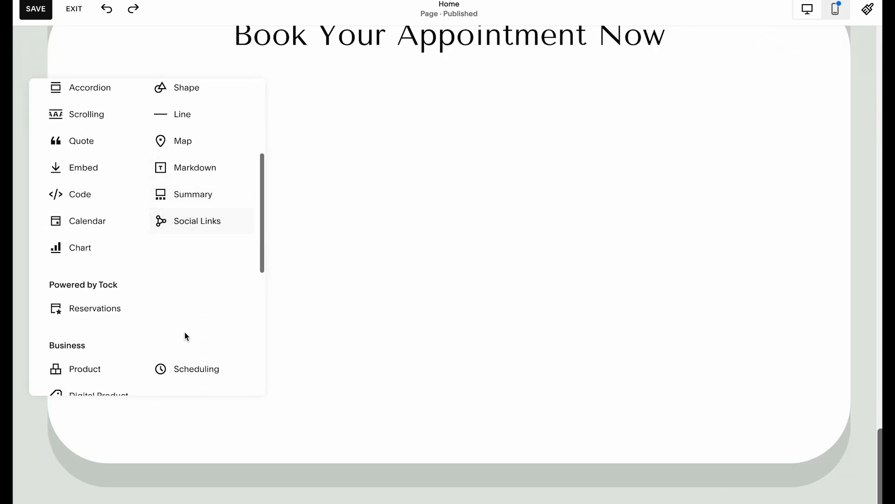
left_click(180, 370)
left_click_drag(143, 159, 269, 180)
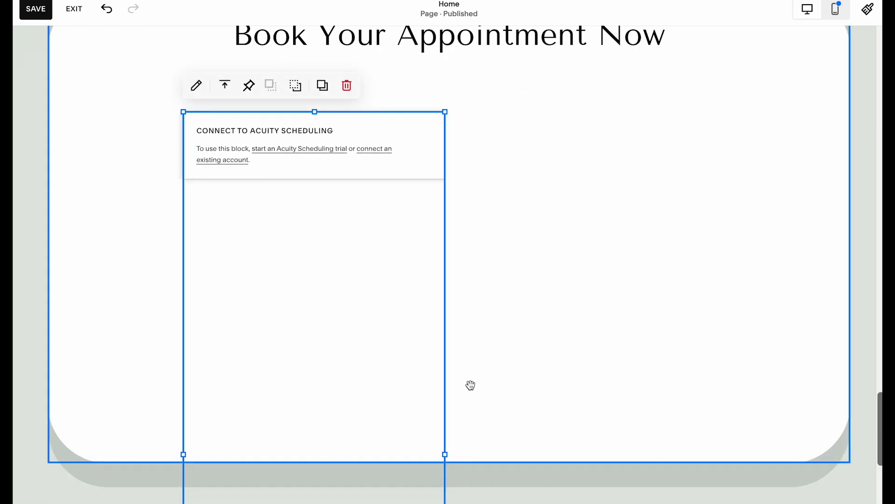
left_click_drag(443, 454, 724, 433)
left_click_drag(628, 404, 569, 367)
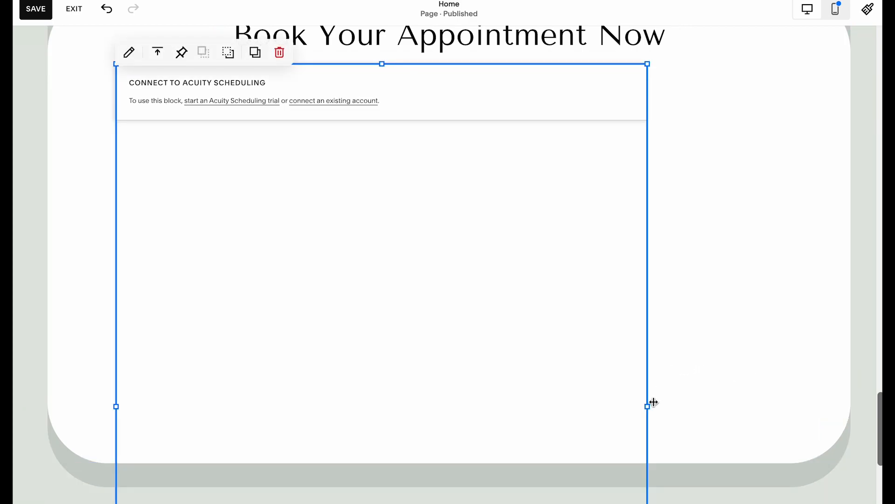
left_click_drag(673, 406, 777, 407)
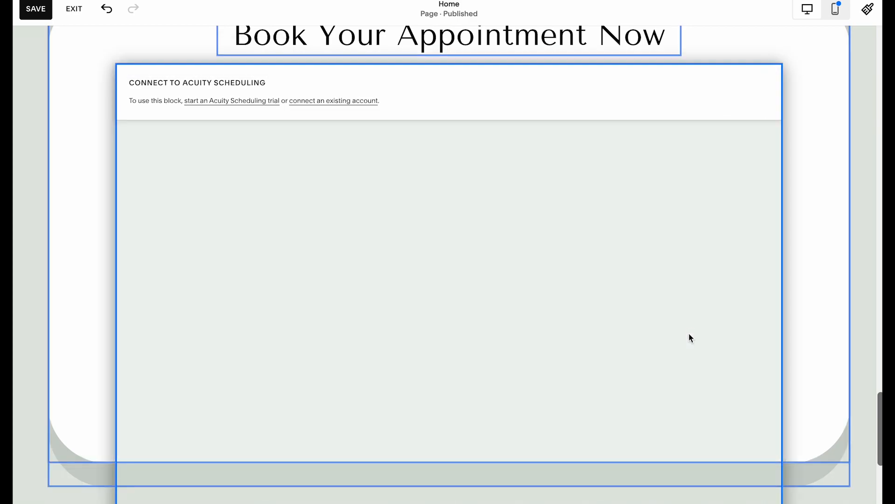
Add a blank section beneath the appointment booking section at the end of the page
scroll(689, 332, "down", 10)
left_click(452, 405)
left_click(179, 190)
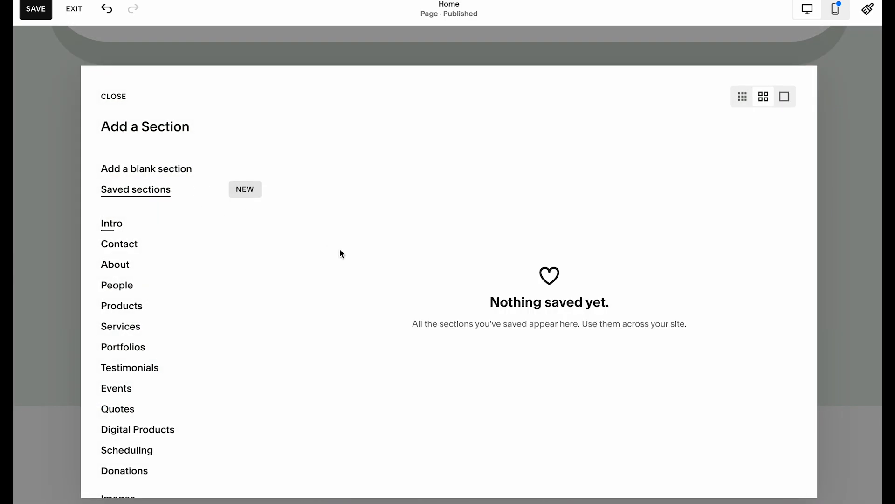
left_click(173, 168)
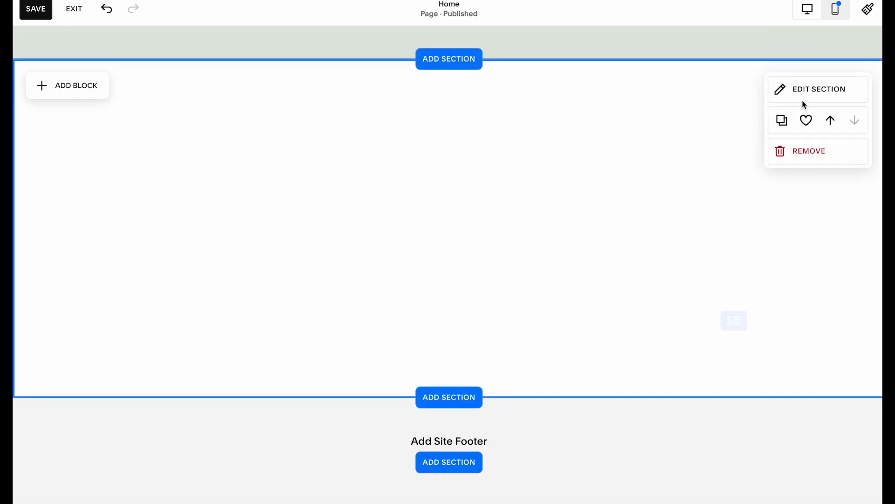
left_click(807, 87)
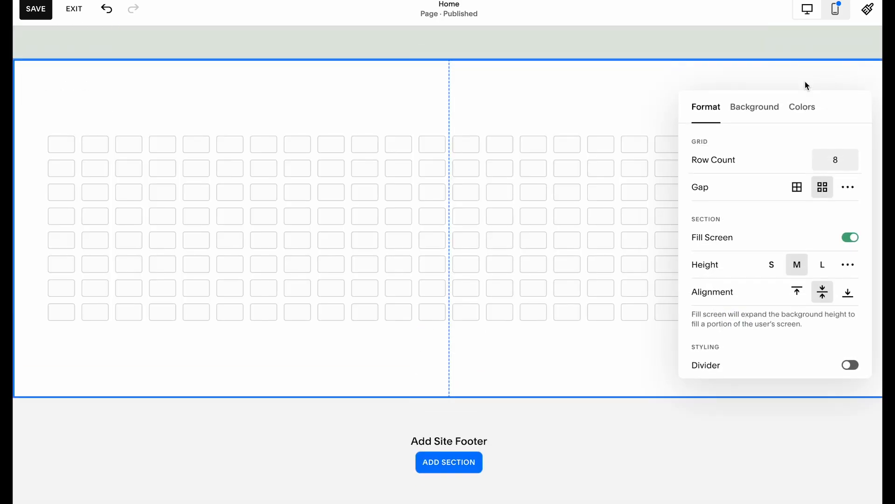
left_click(810, 116)
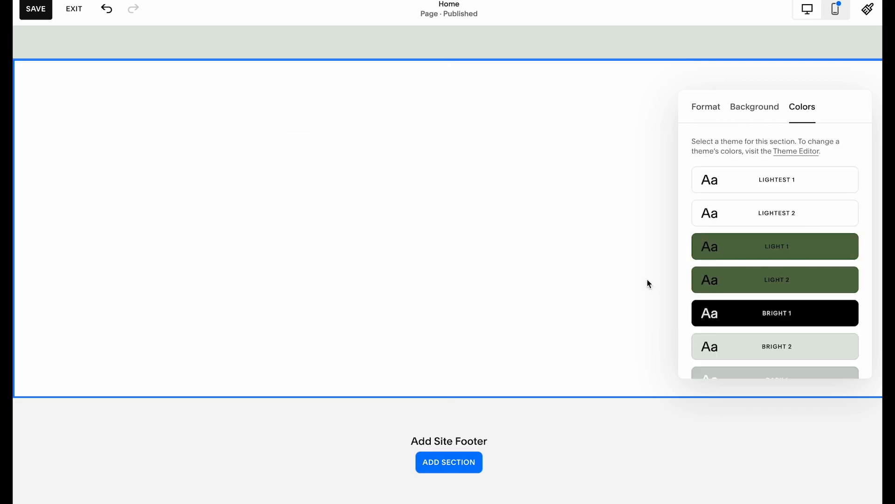
left_click(633, 210)
Add a Shape block to the new blank section and move it flush against the section's left edge
scroll(429, 176, "up", 1)
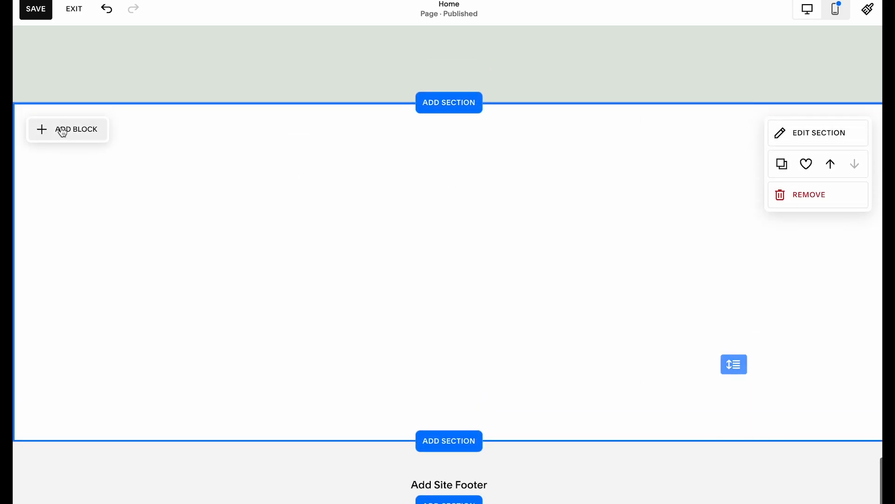
left_click(61, 130)
left_click(193, 318)
left_click_drag(186, 306, 120, 201)
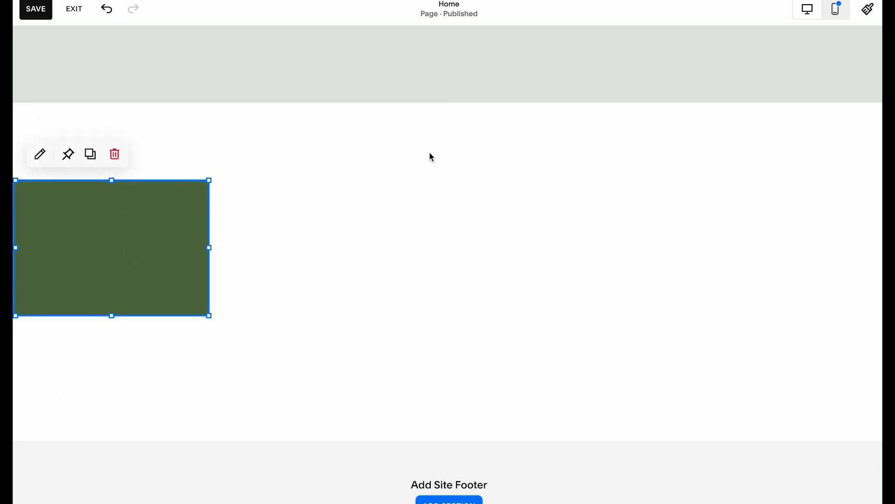
Set the bottom section's fill-screen height to a custom value of 1
left_click(227, 141)
left_click(781, 122)
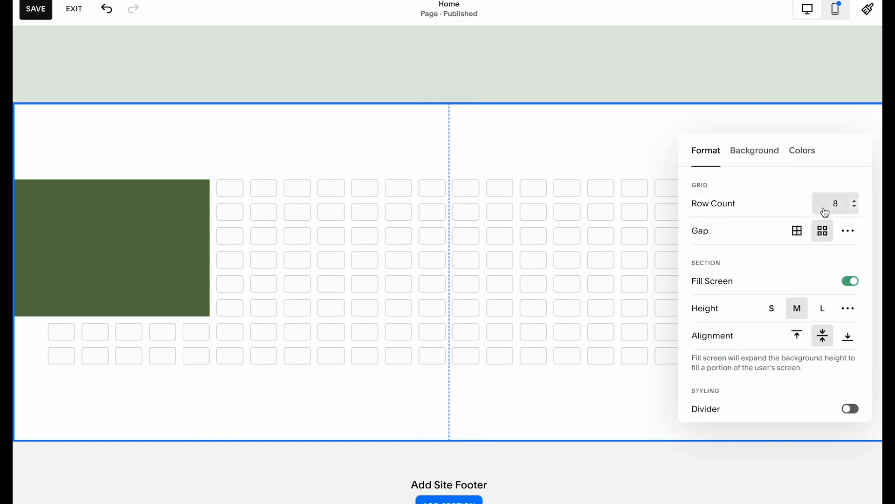
left_click(847, 310)
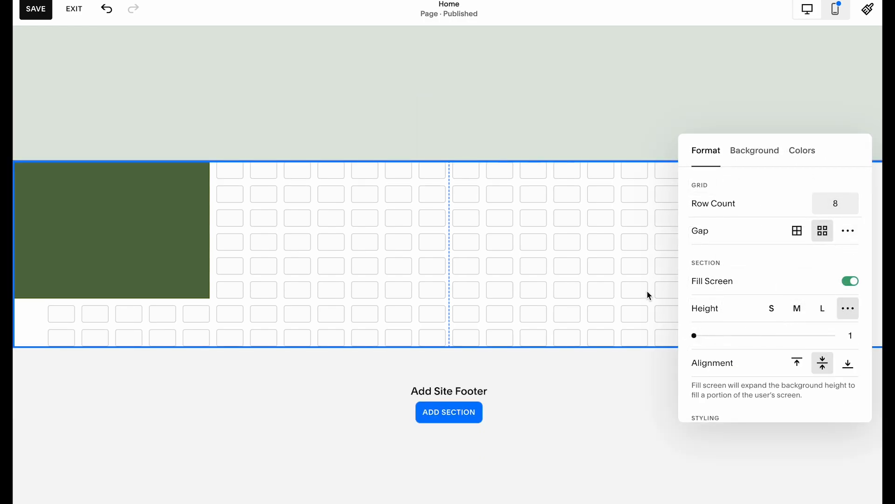
left_click(601, 257)
Stretch the green shape across the full width of the bottom section and place it along the section's lower part
left_click(168, 225)
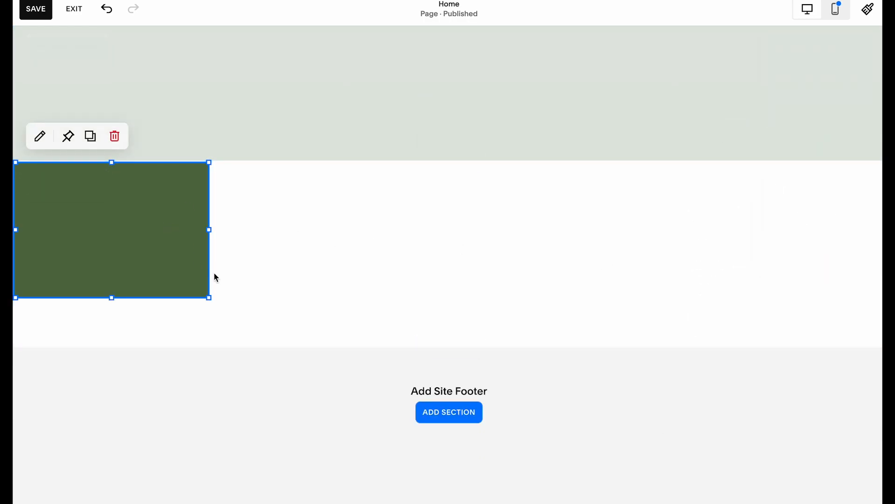
left_click_drag(184, 245, 860, 332)
left_click(386, 264)
left_click(701, 227)
Apply the Bright 2 colour theme to the bottom section
left_click(809, 185)
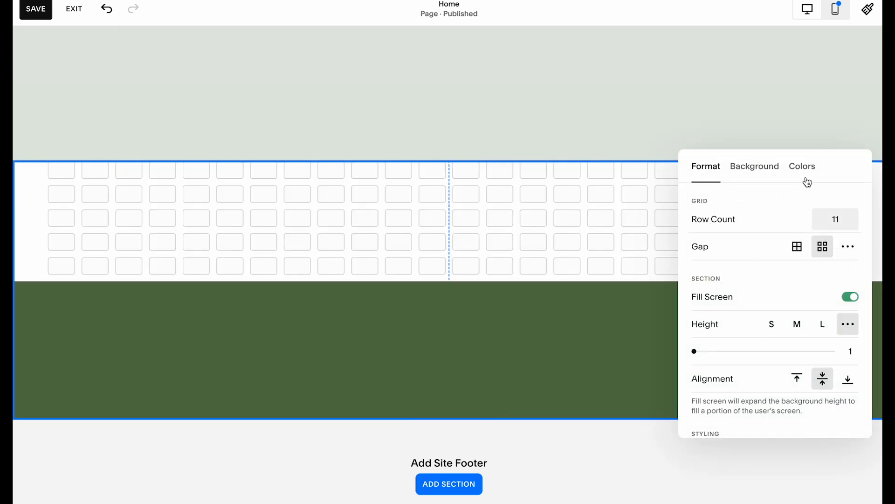
left_click(802, 166)
left_click(730, 372)
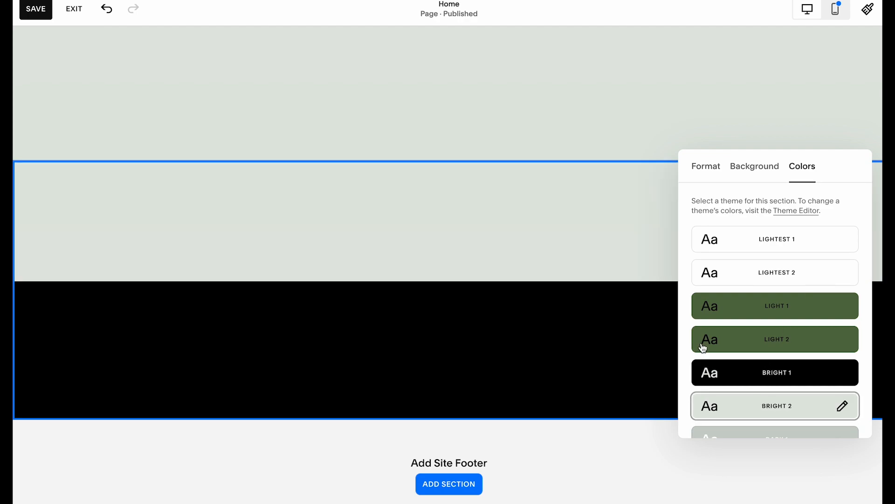
Change the full-width black shape's fill colour to white
left_click(603, 270)
left_click(344, 290)
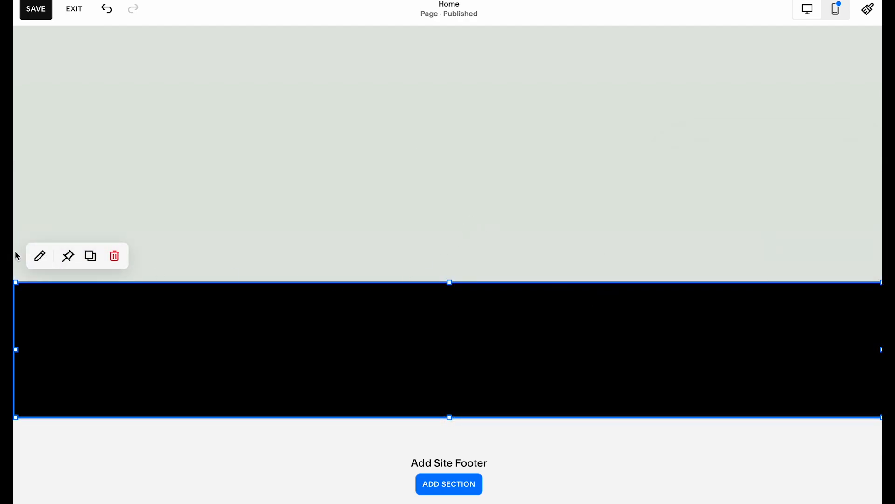
left_click(41, 259)
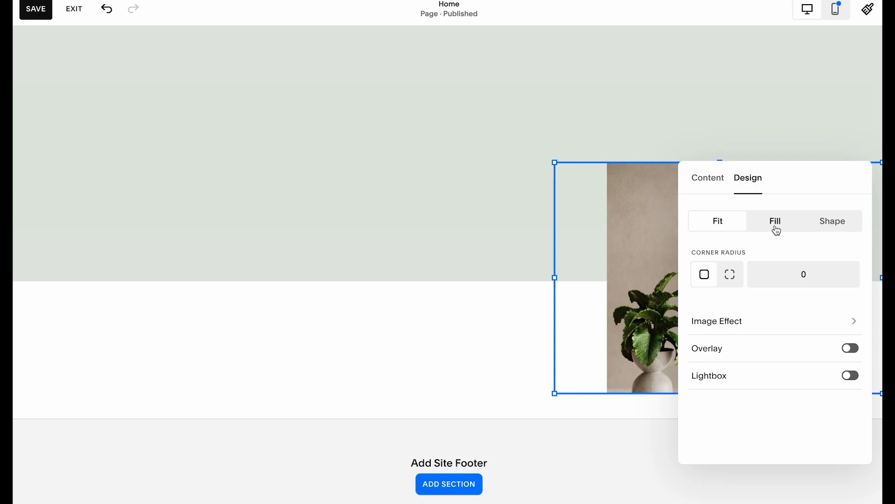
Set the nail polish image to Fill and give its top left and bottom left corners a radius of 80
left_click(775, 224)
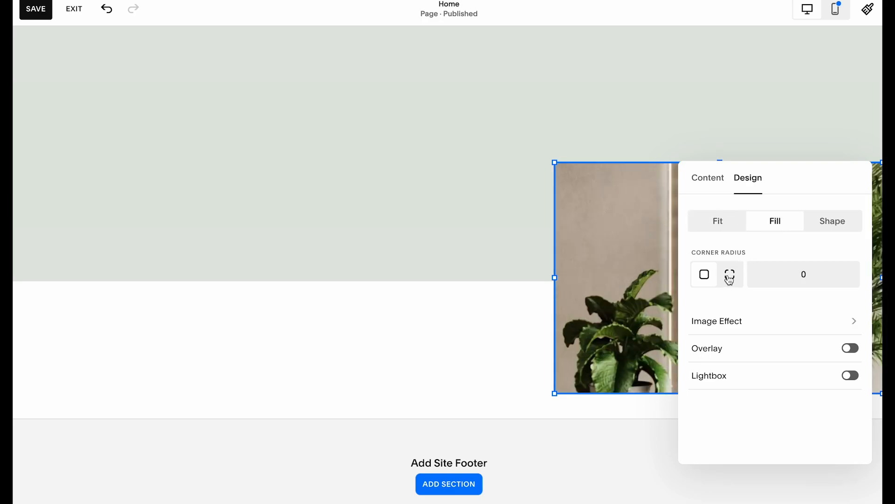
left_click(730, 275)
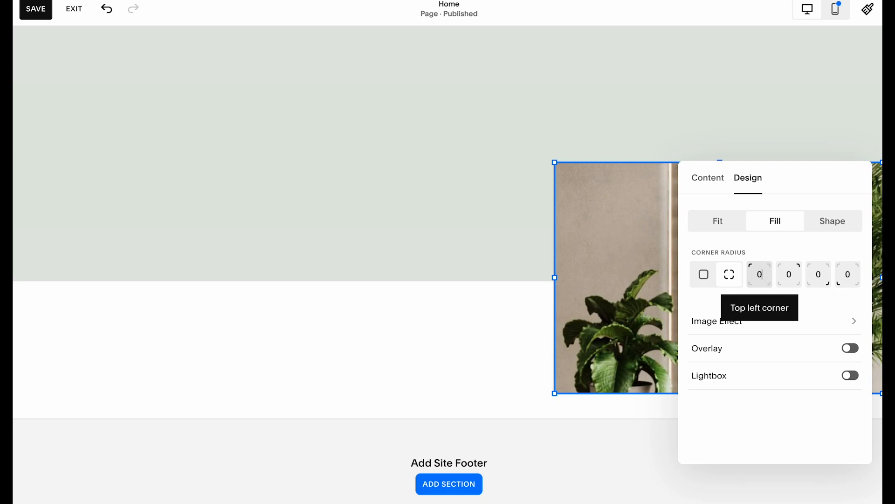
left_click(796, 287)
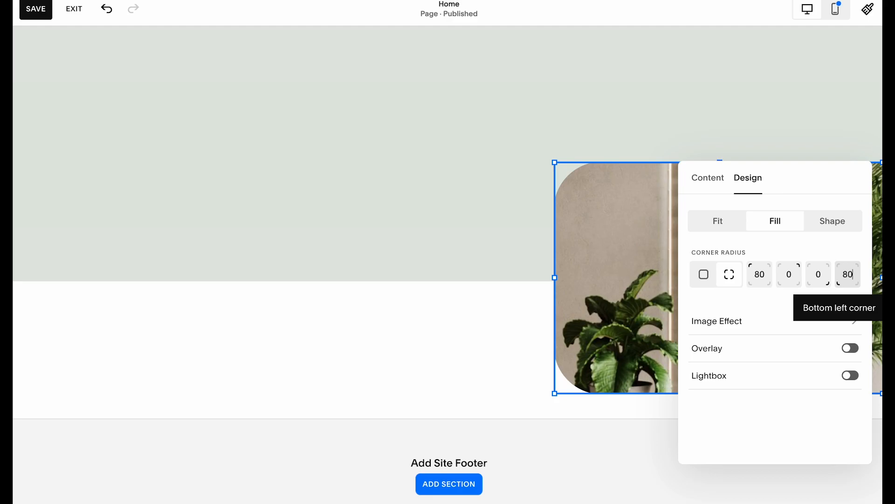
left_click(485, 332)
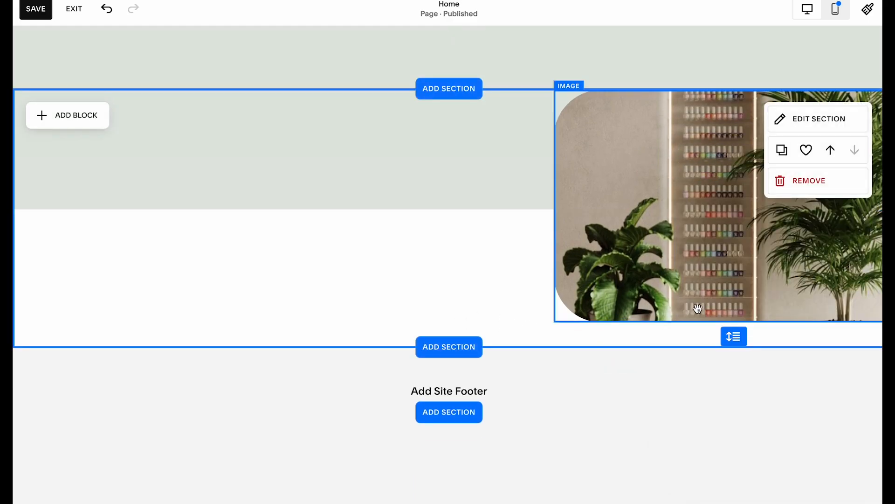
Make the nail polish image taller and extend the white shape's lower edge beyond the image's bottom
left_click(692, 306)
left_click_drag(720, 322, 718, 452)
left_click(510, 332)
left_click_drag(450, 343, 450, 472)
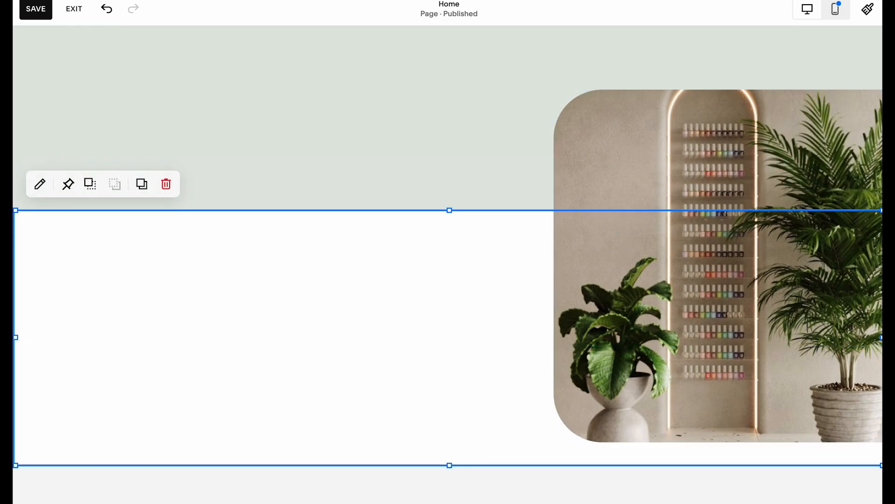
Copy the "Book Your Appointment Now" heading into the bottom section and place it on the white shape beside the image
scroll(476, 294, "up", 5)
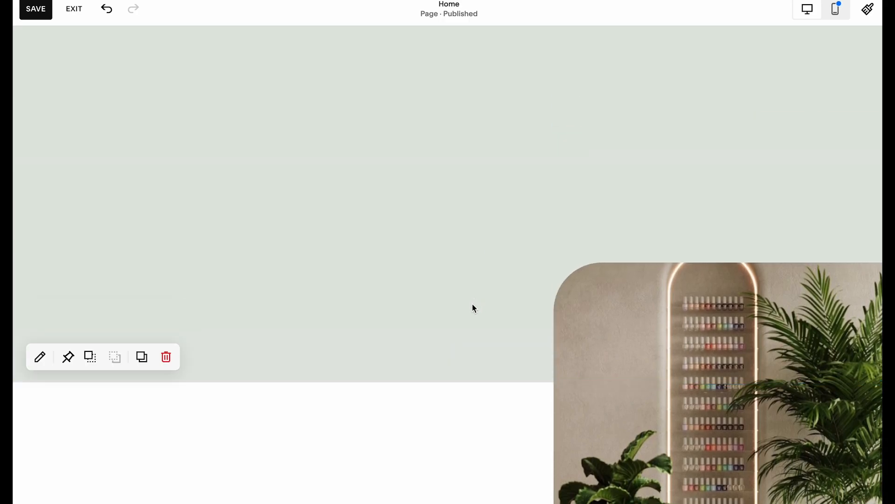
scroll(477, 212, "up", 8)
left_click(444, 123)
scroll(444, 123, "down", 10)
left_click(316, 380)
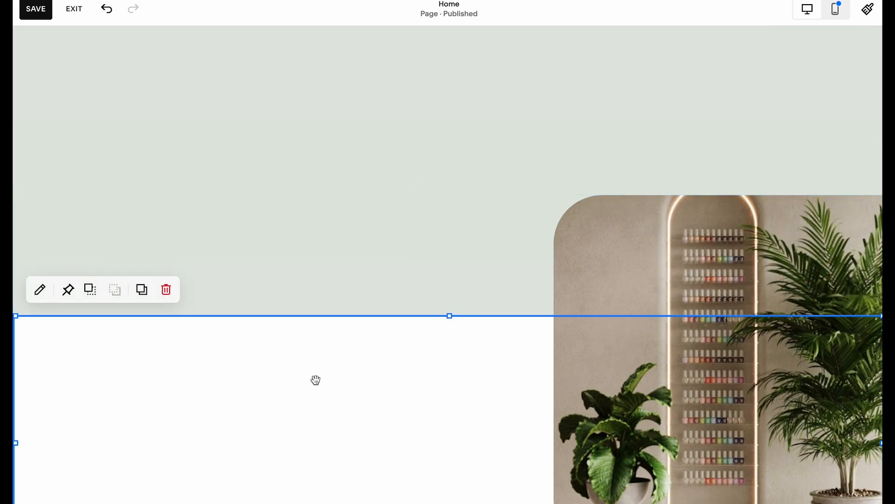
key("ctrl+v")
left_click_drag(406, 216, 260, 391)
Replace the pasted heading's text with "Location" and format it as Heading 2
double_click(261, 387)
key("ctrl+a")
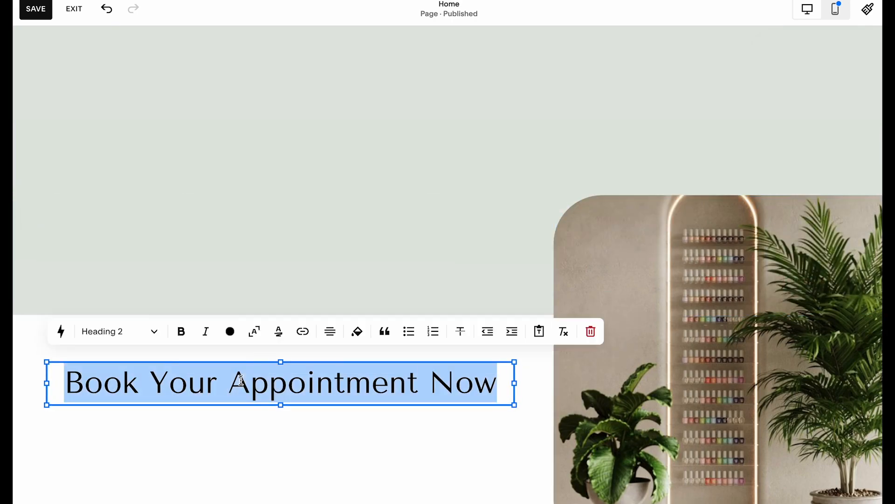
type("Location")
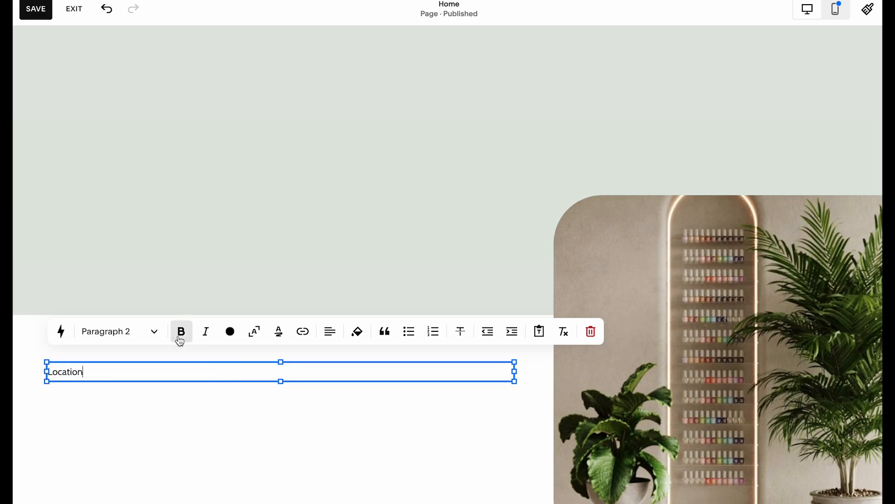
left_click(149, 332)
left_click(132, 140)
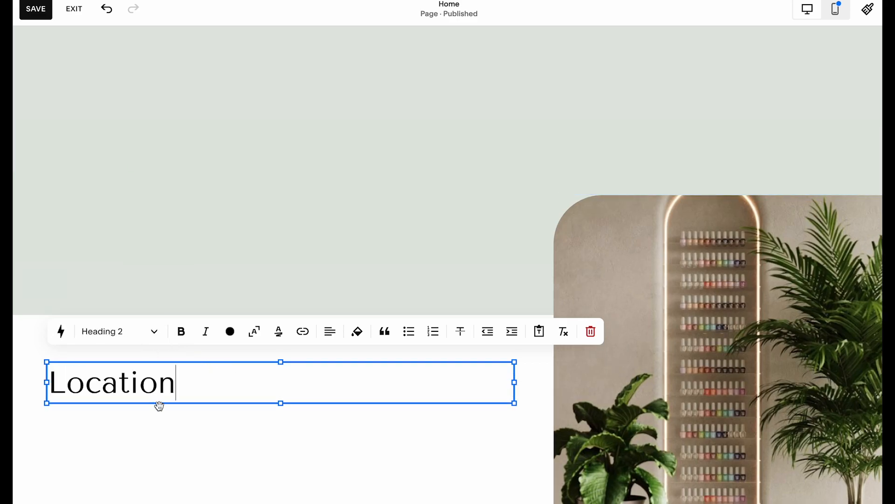
Narrow the "Location" text block and place a duplicate of it directly beneath
left_click(158, 422)
scroll(158, 422, "down", 2)
left_click_drag(513, 294, 215, 294)
left_click(189, 342)
scroll(178, 321, "down", 1)
left_click_drag(167, 280, 167, 317)
Replace the duplicated block's text with an "Address" label followed by the salon's street address
double_click(167, 317)
type("aD")
type("d")
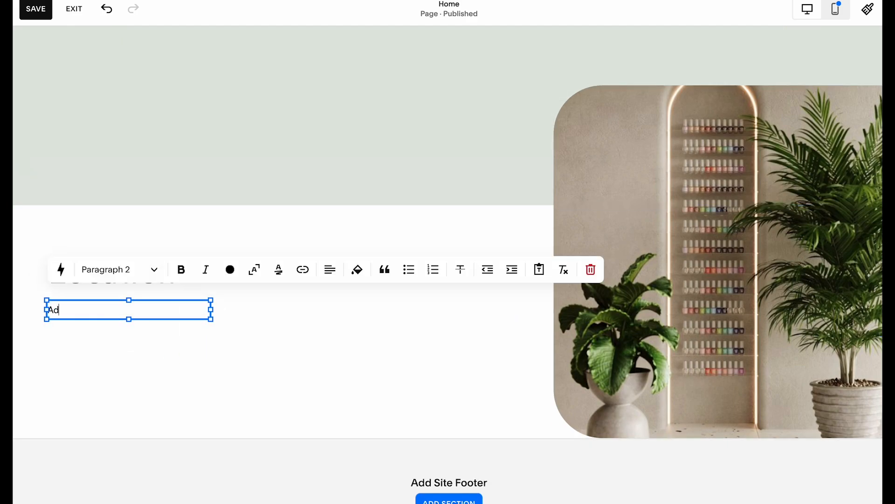
key("Escape")
double_click(86, 316)
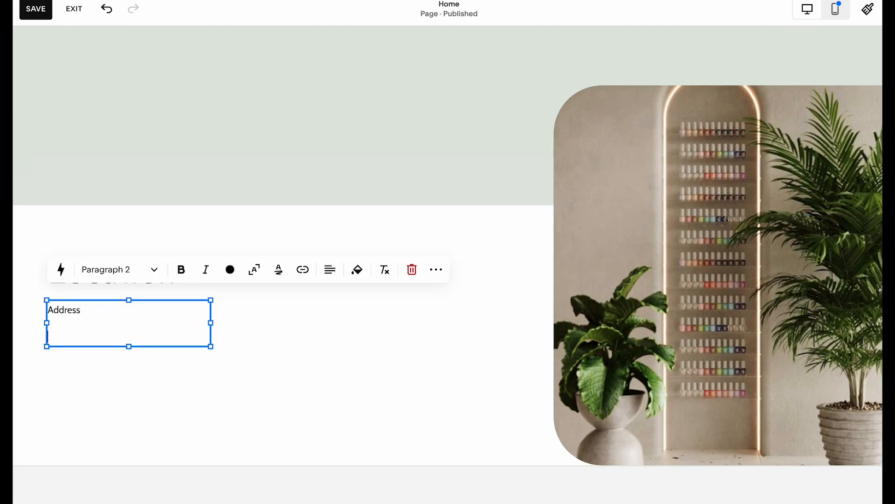
Format the "Address" label as bold Heading 4 text
left_click_drag(80, 310, 13, 316)
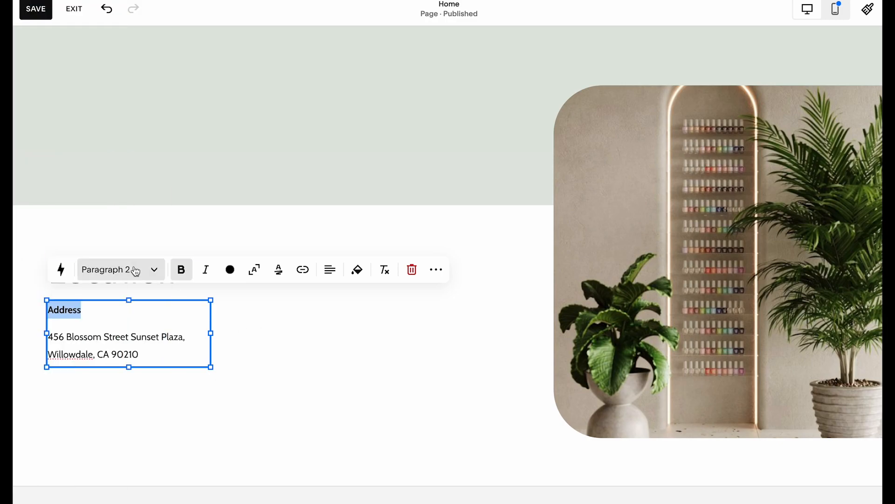
left_click(135, 271)
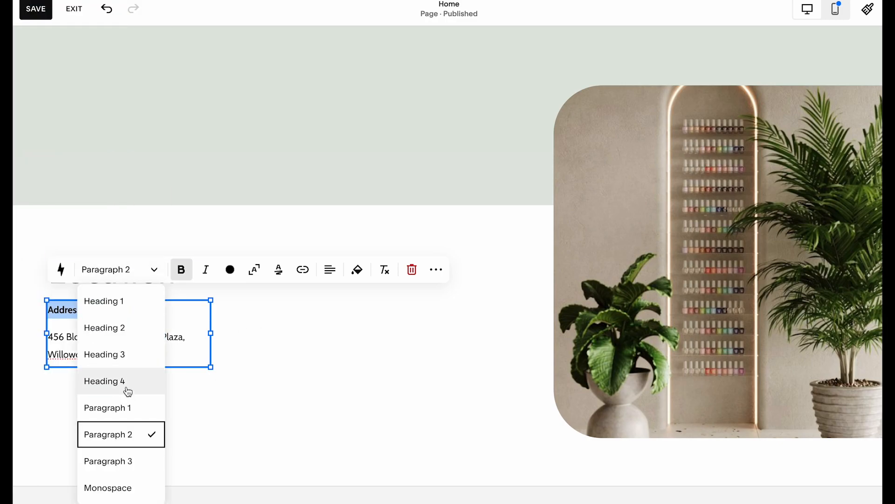
left_click(128, 385)
Widen the address block so the address fits on one line and place a duplicate directly beneath it
left_click(314, 353)
left_click(196, 347)
left_click_drag(209, 346, 220, 400)
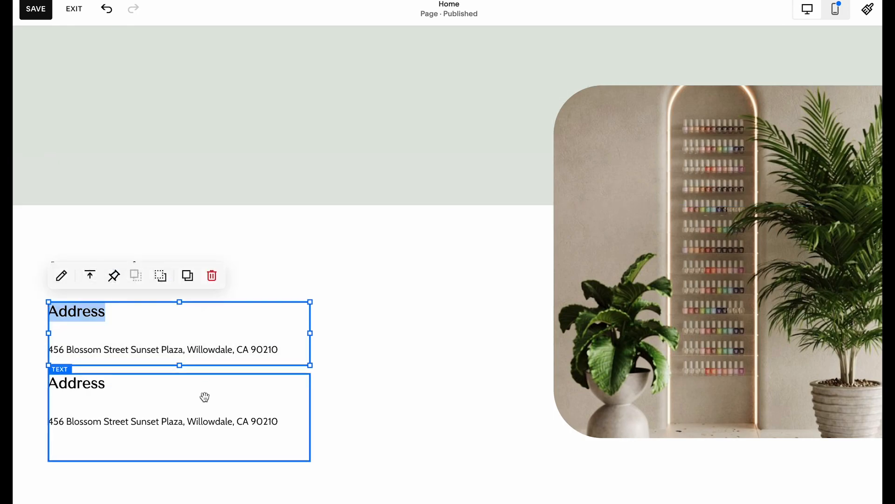
Change the duplicate to "Opening Hours:" with Monday - Friday: 9AM - 9PM, Saturday: 10AM - 6PM and Sunday: 10AM - 2PM
double_click(132, 416)
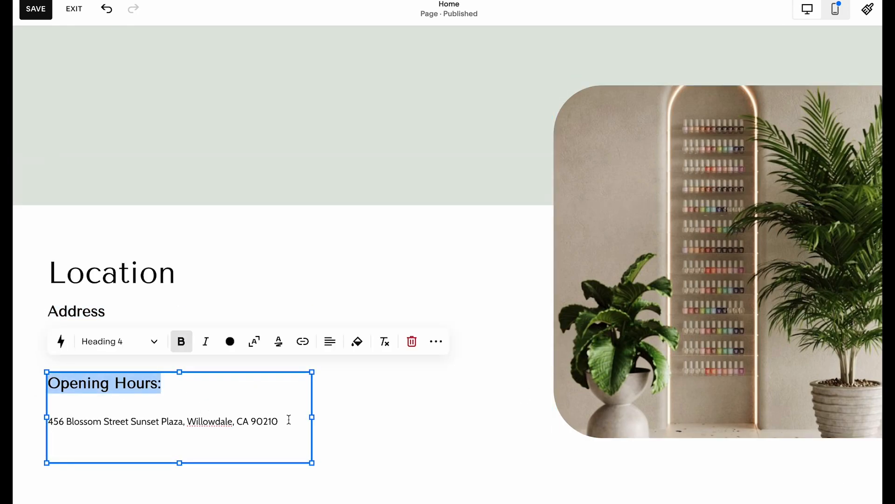
left_click_drag(290, 418, 34, 409)
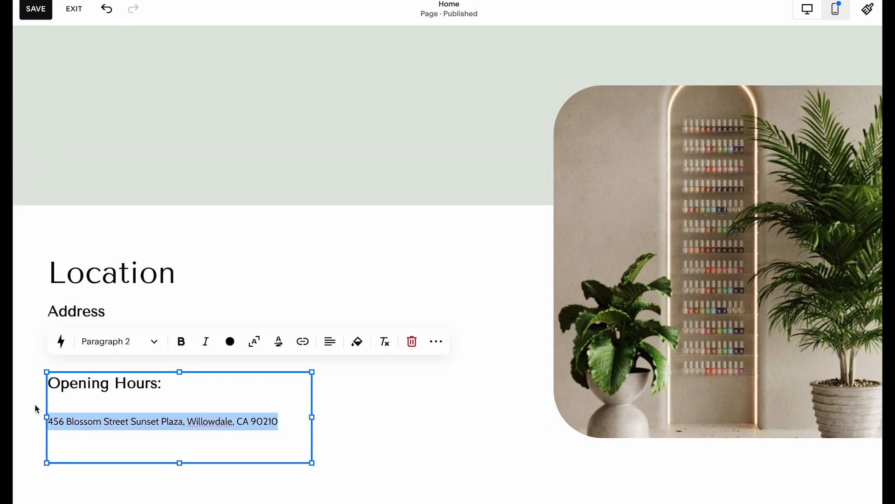
type("Monday - Friday: 9AM - 9PM Saturday: 10AM - 6PM Sunday: 10AM - 2PM")
left_click(440, 434)
Place a "Book Now →" button beneath the opening hours block
scroll(440, 434, "down", 1)
double_click(178, 418)
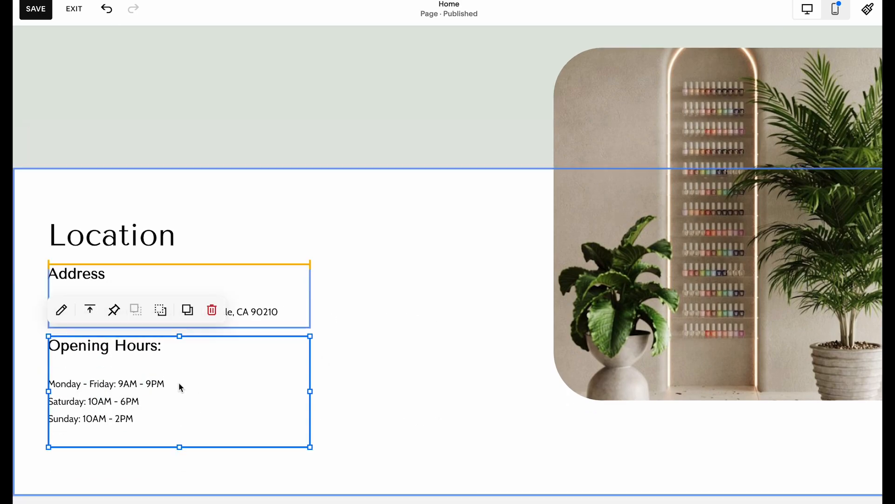
left_click(456, 410)
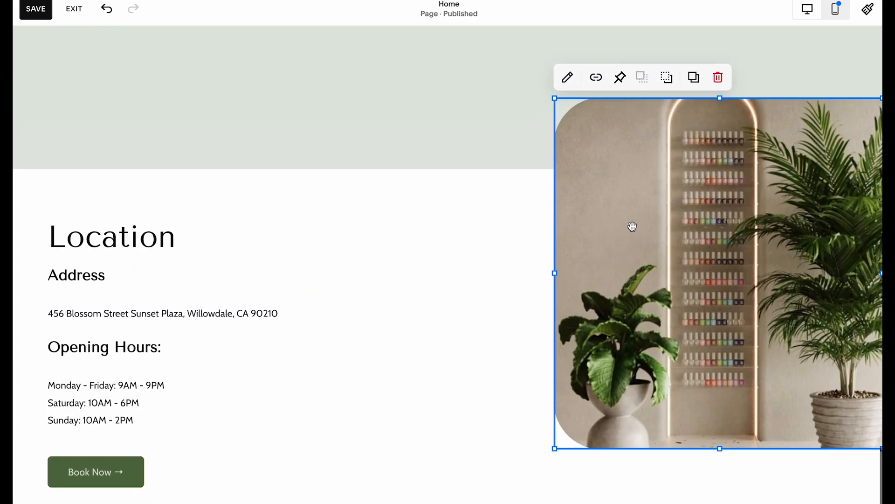
Enlarge the nail polish image downward and extend its left edge to just right of the section's centre
scroll(562, 434, "down", 1)
left_click_drag(555, 432, 521, 473)
left_click(475, 449)
left_click(545, 418)
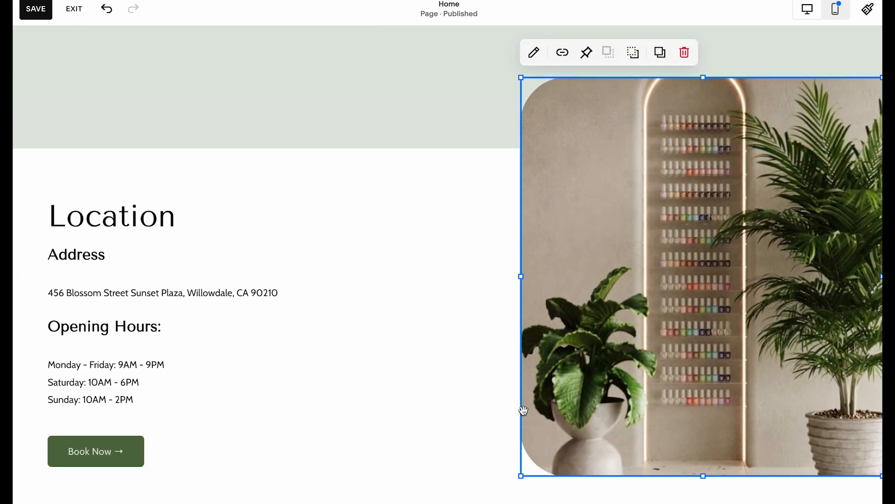
left_click_drag(519, 278, 487, 275)
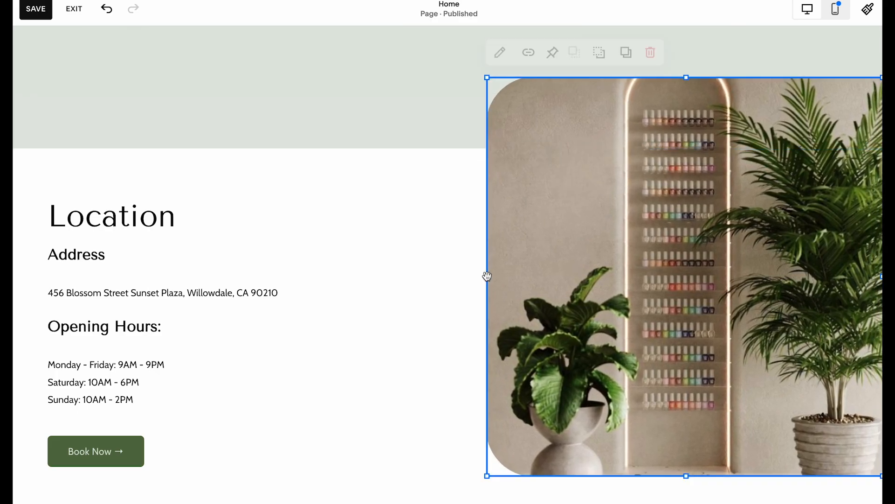
left_click(446, 300)
scroll(426, 294, "up", 1)
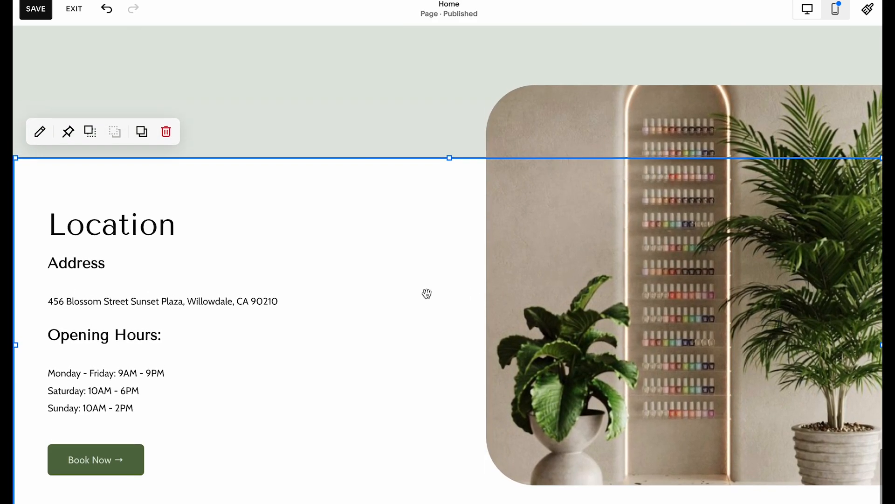
left_click(422, 102)
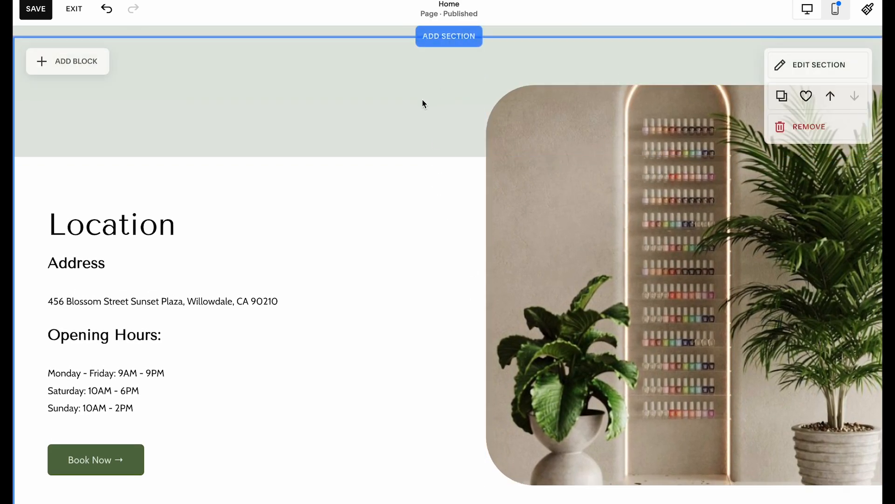
Save the homepage, leave the page editor and open the site's Custom CSS
left_click(33, 17)
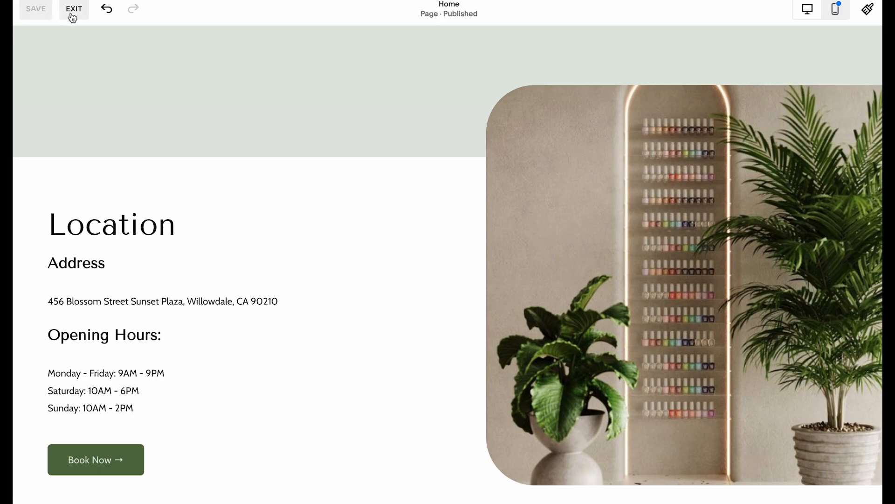
scroll(298, 205, "down", 5)
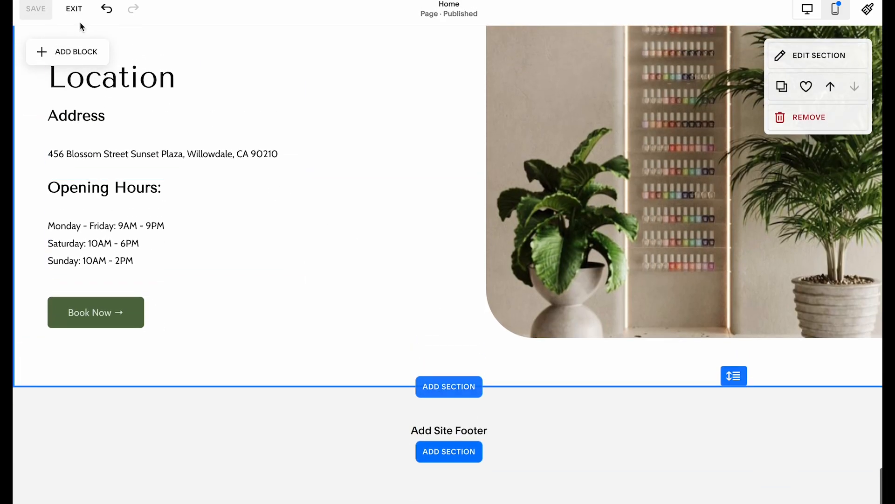
left_click(74, 10)
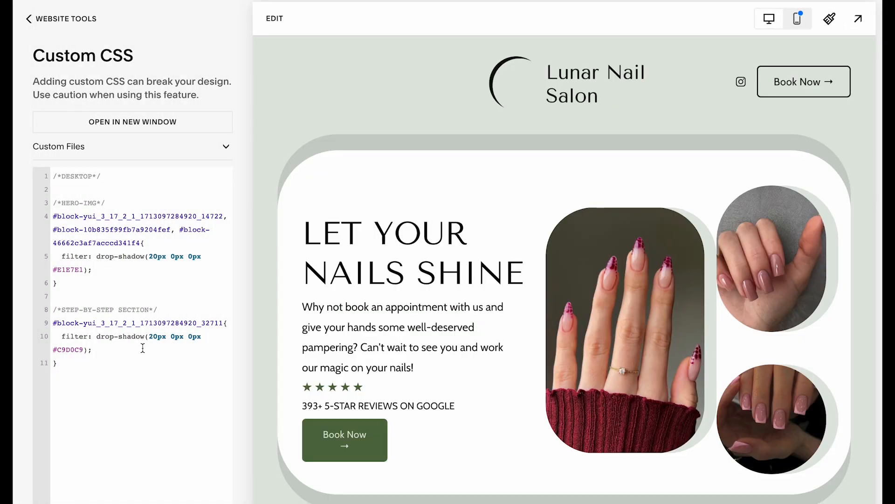
Add a "/*LOCATION SECTION*/" comment at the end of the custom CSS, based on a copy of the step-by-step comment
left_click_drag(181, 312, 69, 312)
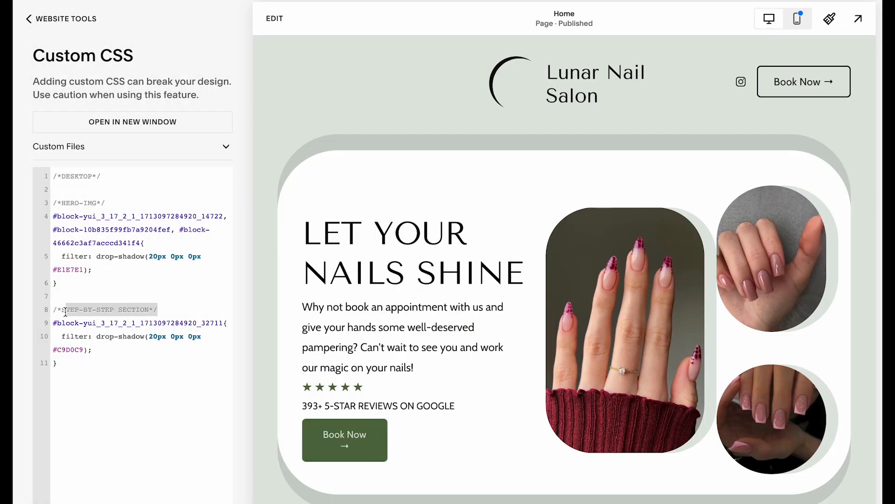
left_click(79, 373)
type("\\")
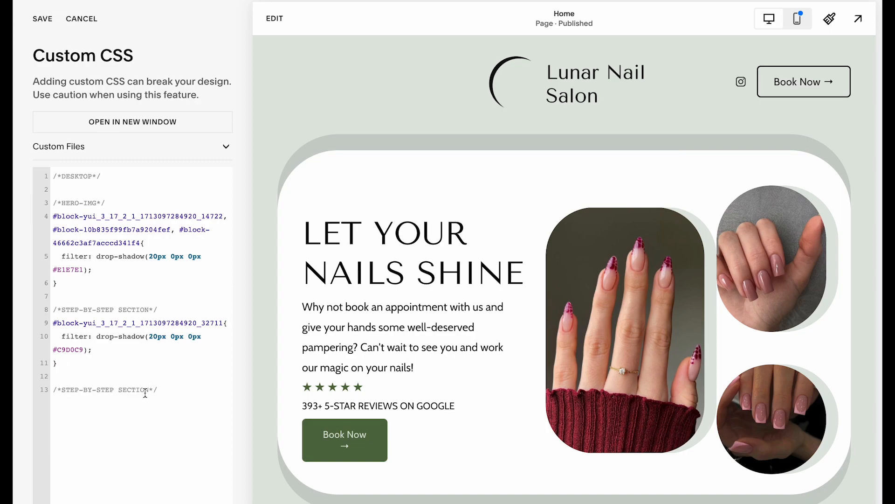
left_click_drag(114, 391, 67, 391)
type("LOCATION")
scroll(433, 381, "down", 15)
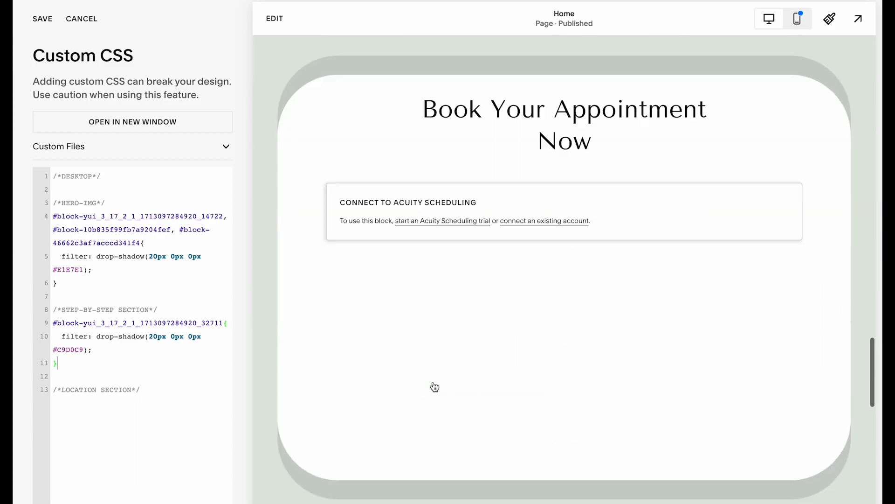
left_click(283, 2)
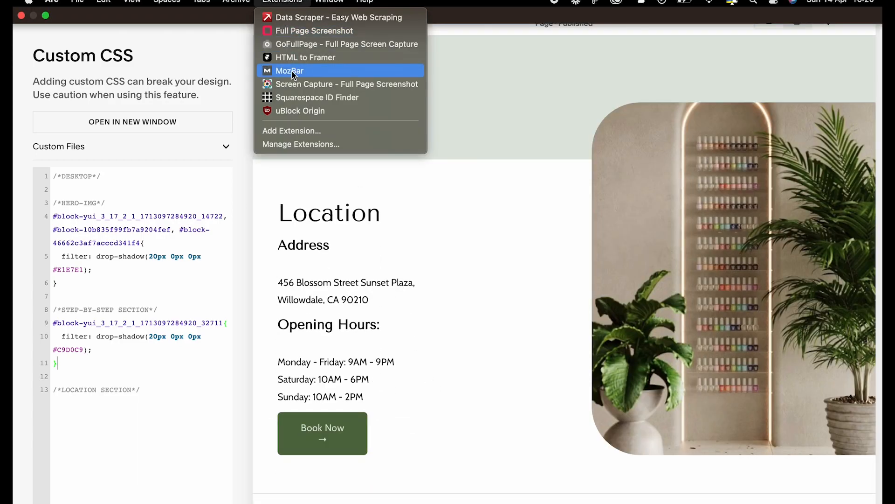
left_click(308, 96)
left_click(660, 124)
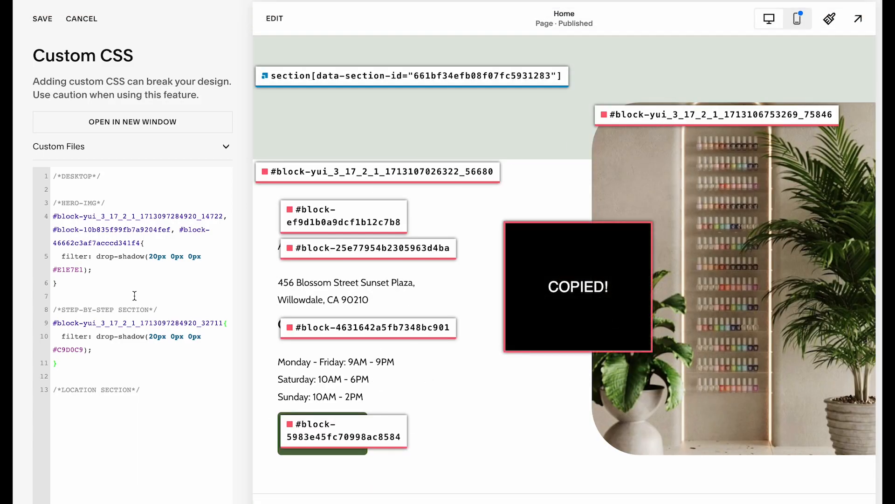
left_click(73, 402)
key("Return")
key("ctrl+v")
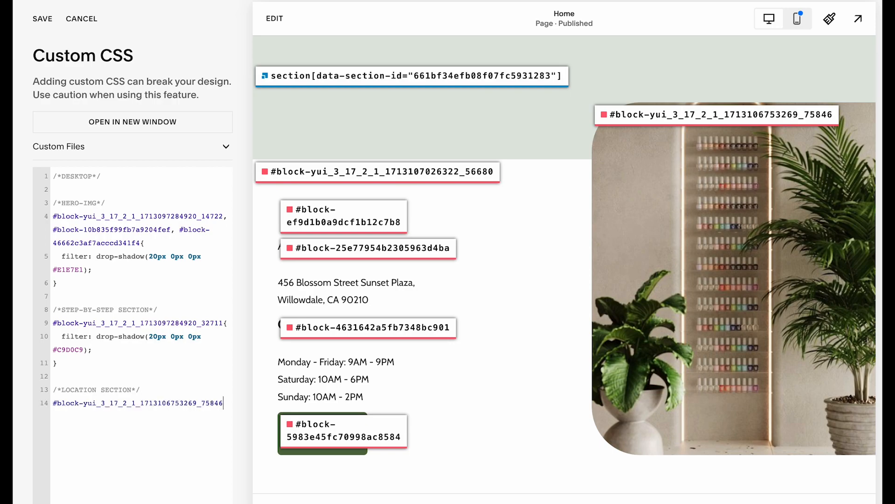
type("{")
key("Return")
left_click_drag(100, 348, 51, 328)
key("ctrl+c")
left_click(78, 416)
key("ctrl+v")
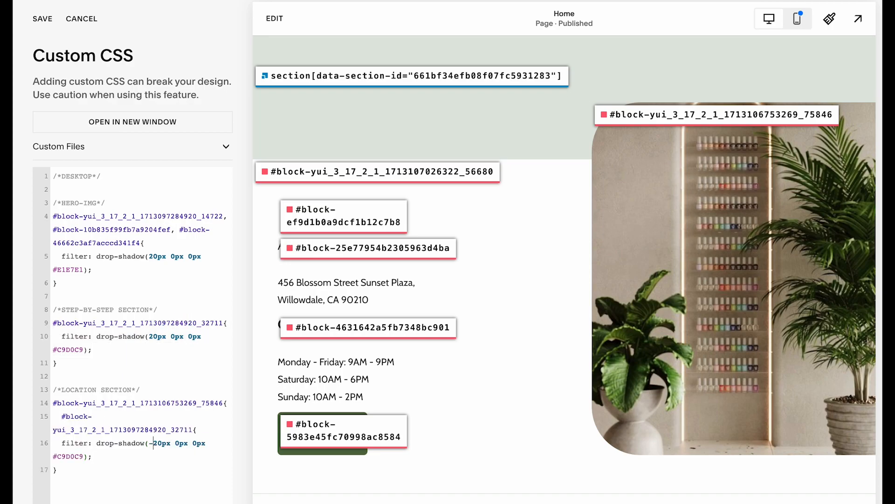
key("ctrl+z")
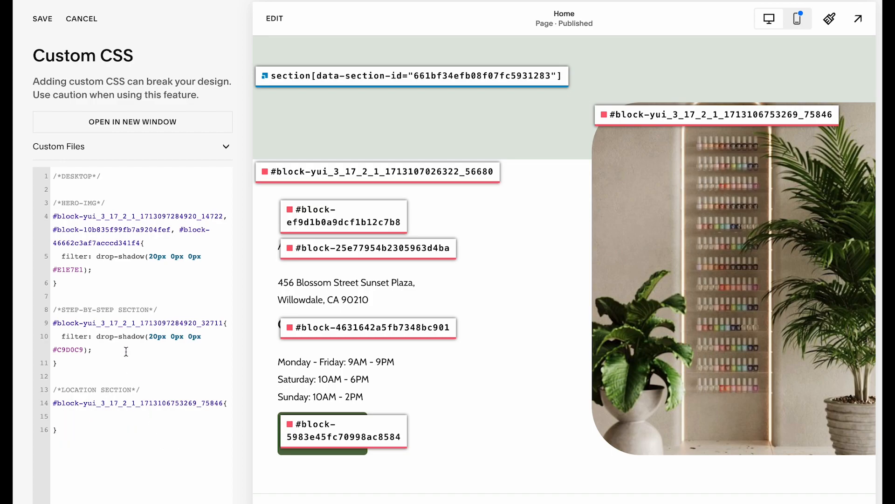
Fill the location image rule with a copied drop-shadow filter of -20px 0px 0px #C9D0C9 and turn off the ID overlay
left_click_drag(114, 351, 67, 335)
key("ctrl+c")
left_click(61, 416)
key("ctrl+v")
type("-")
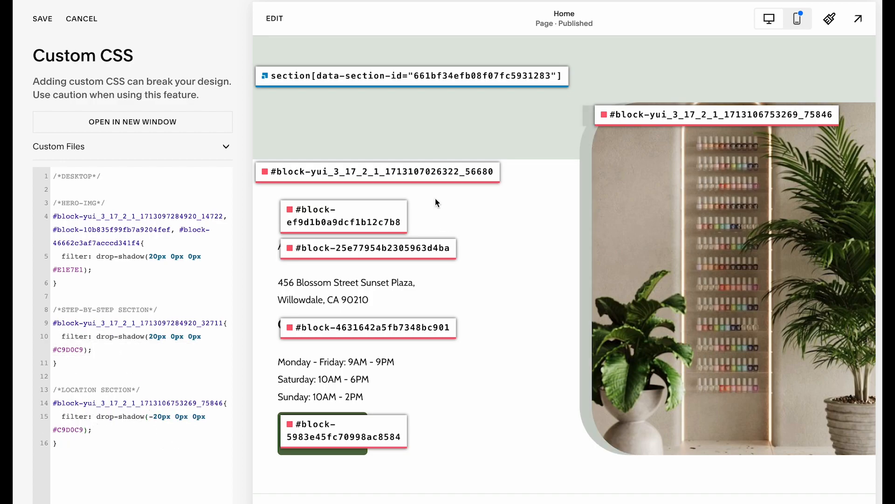
left_click(283, 2)
left_click(288, 98)
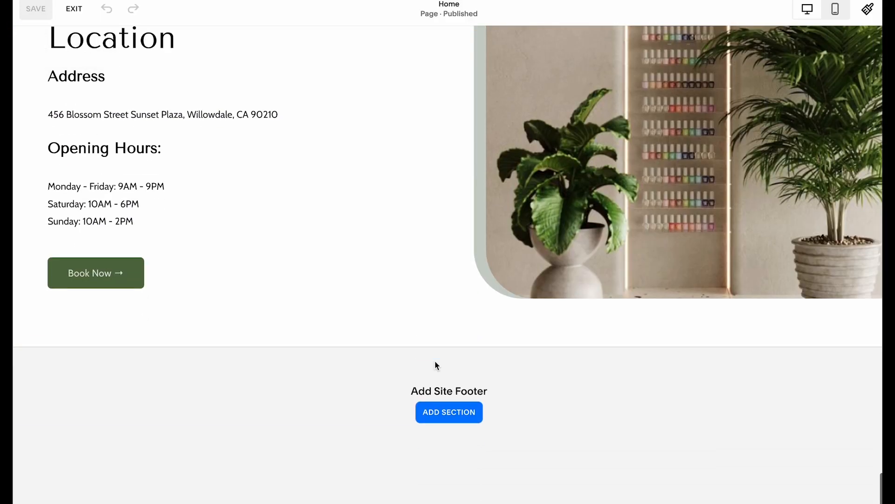
Browse the footer layouts and add a blank section as the site footer
mouse_move(459, 347)
left_click(444, 411)
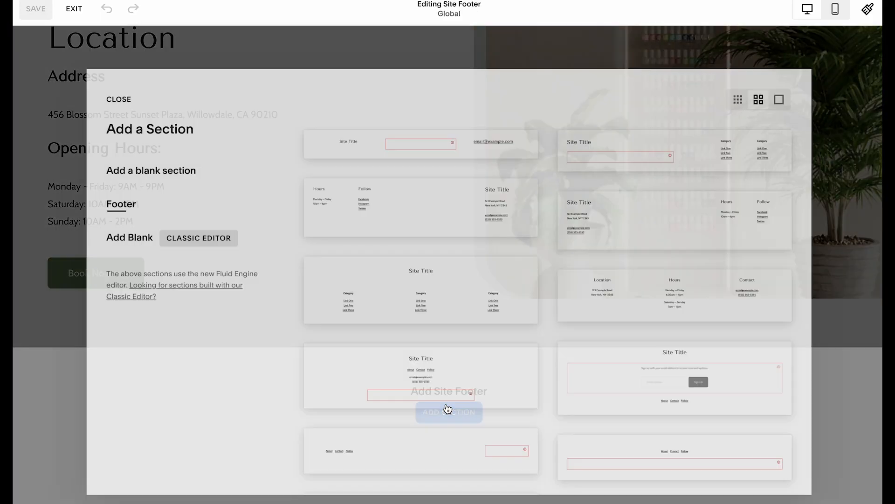
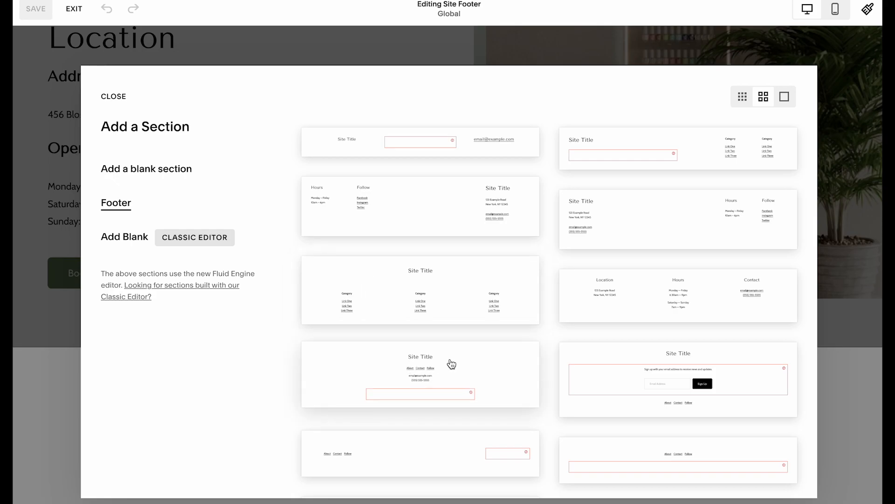
scroll(452, 371, "down", 3)
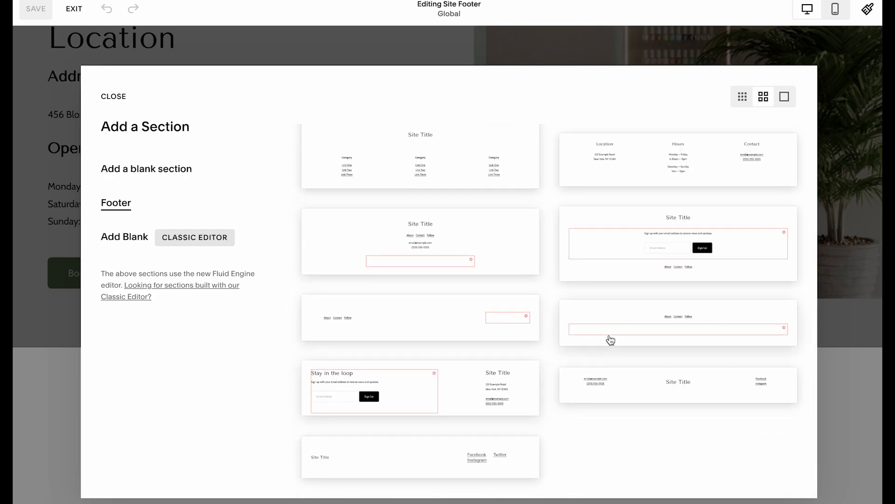
scroll(511, 334, "up", 1)
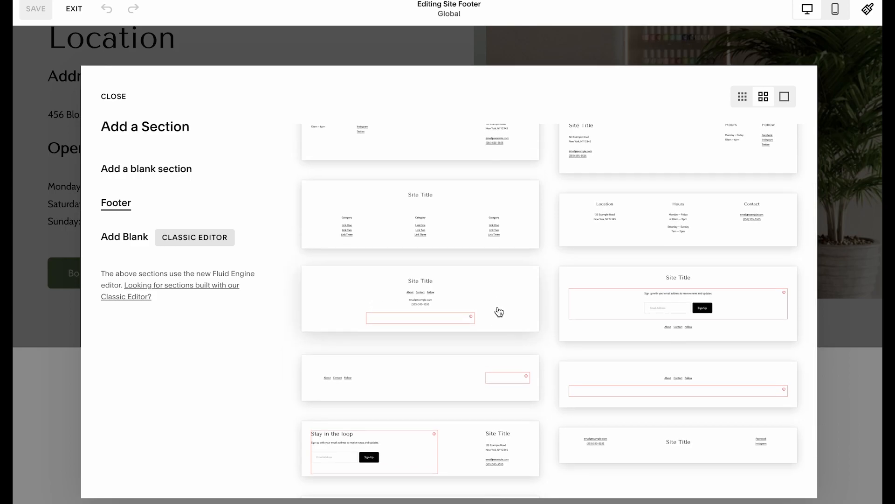
scroll(487, 308, "up", 2)
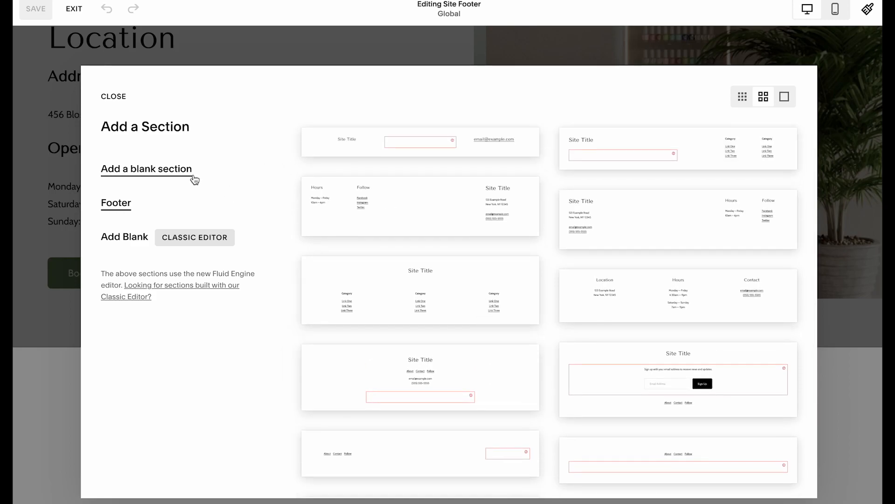
left_click(195, 180)
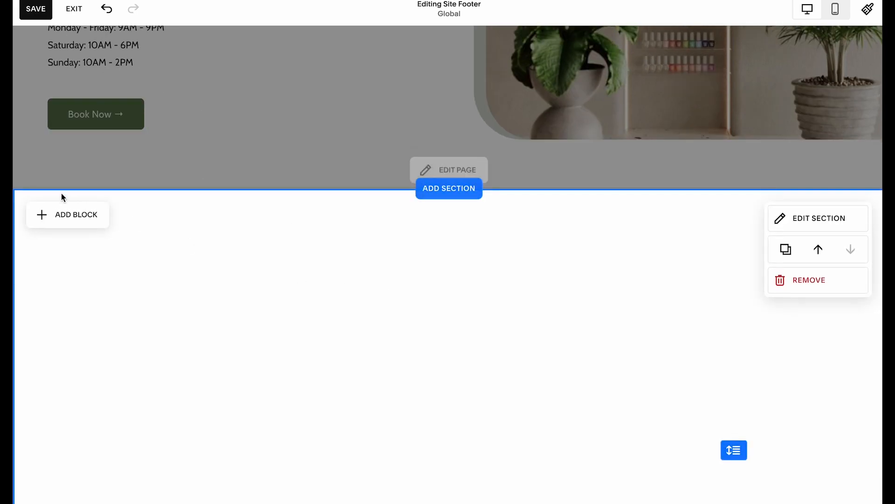
Add an image block near the footer's centre and shrink it to about half its size
left_click(61, 215)
left_click(163, 179)
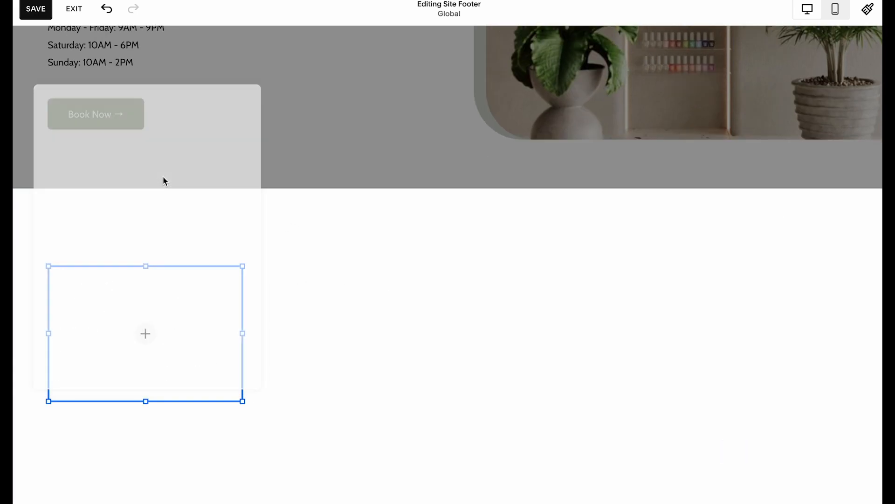
left_click_drag(238, 307, 546, 312)
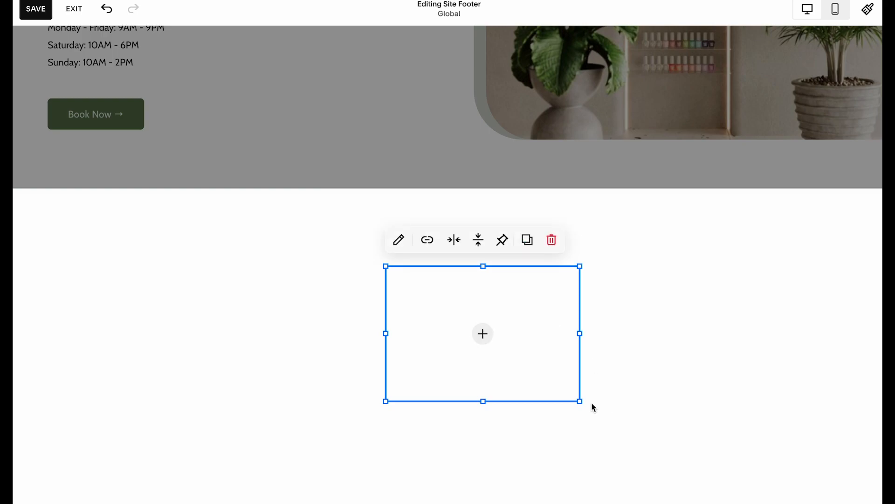
left_click_drag(580, 401, 483, 329)
left_click(430, 295)
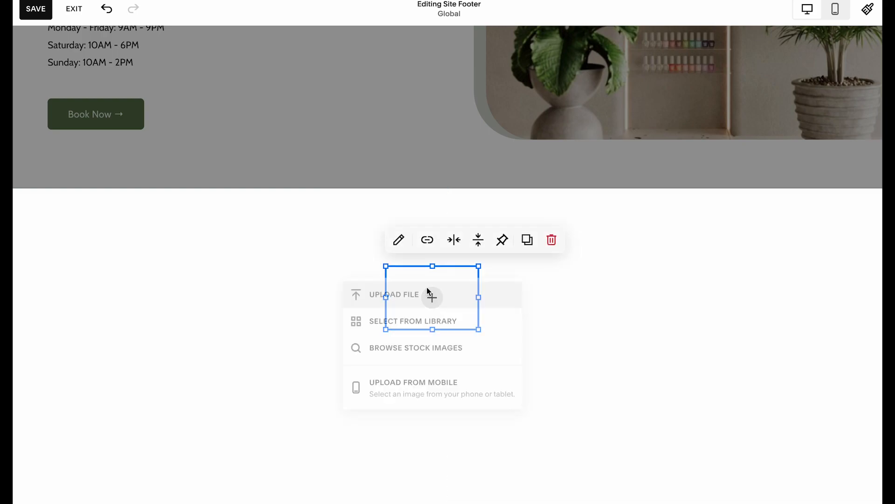
Upload the Lunar Nail Salon logo file into the footer's image block and widen the block
left_click(428, 293)
scroll(366, 320, "down", 5)
scroll(367, 320, "up", 5)
double_click(336, 251)
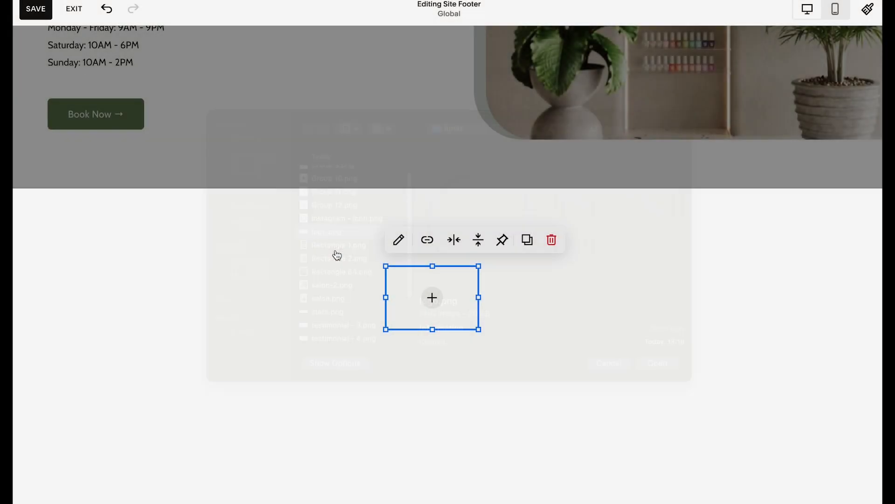
left_click_drag(479, 329, 546, 329)
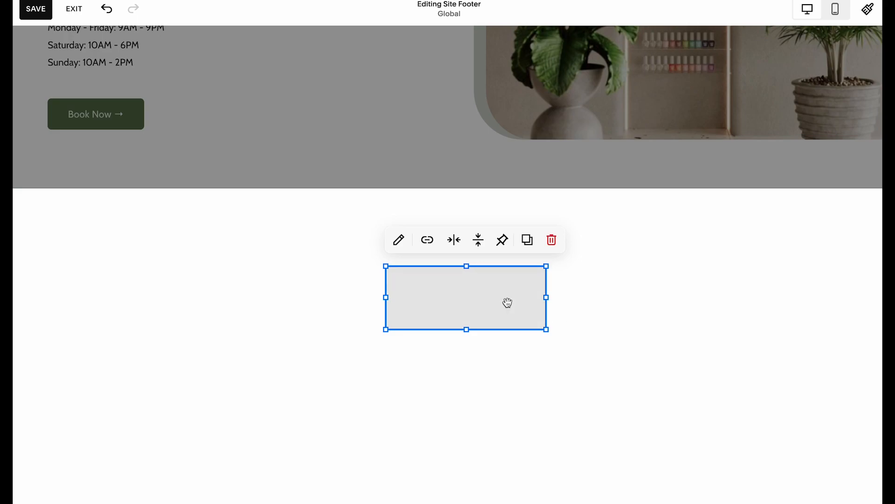
Adjust the design options of the footer's logo image
left_click(403, 240)
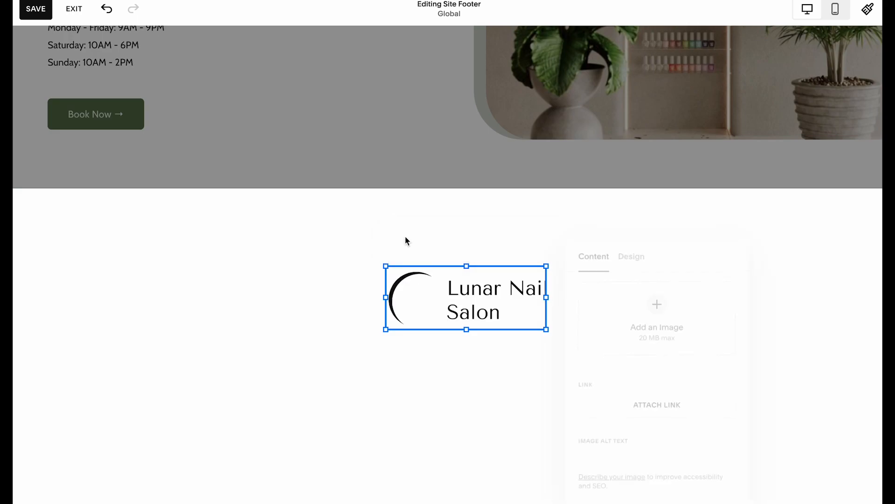
left_click(633, 248)
left_click(648, 293)
left_click(599, 291)
left_click(516, 338)
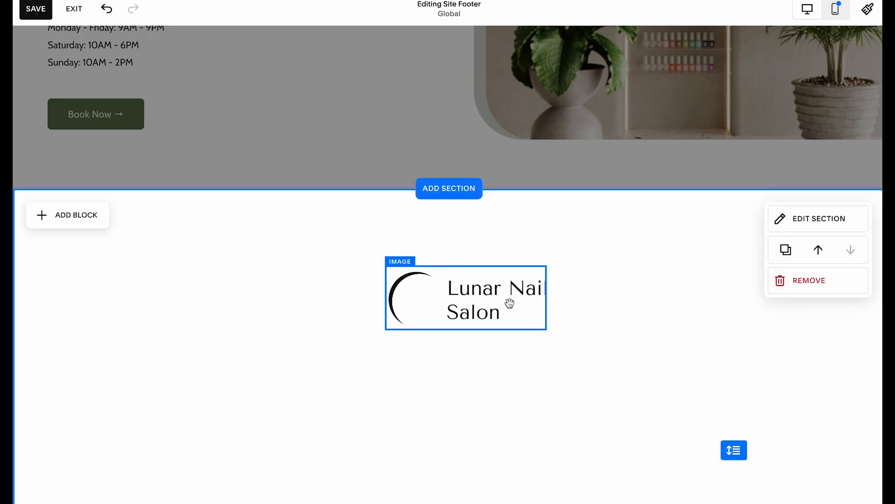
Place a Facebook icon beneath the footer logo and a copy beside it with its image replaced by "instagram - icon.png"
left_click_drag(499, 306, 486, 386)
left_click(470, 306)
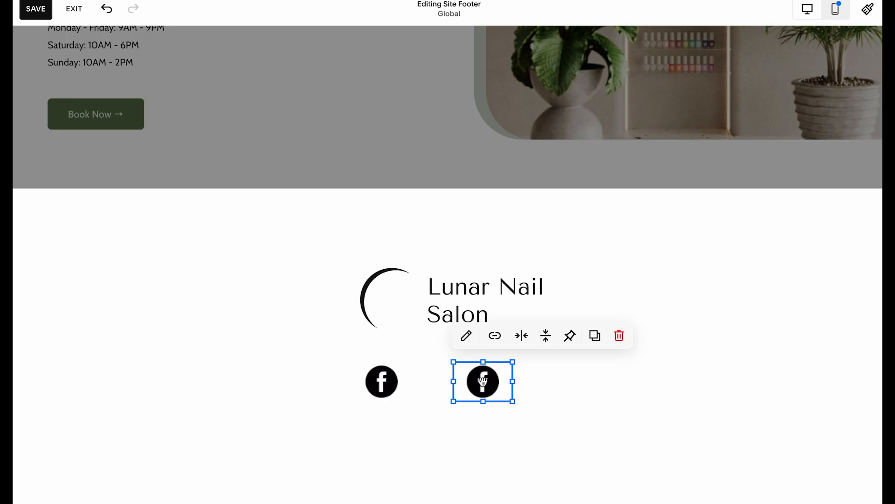
left_click(466, 334)
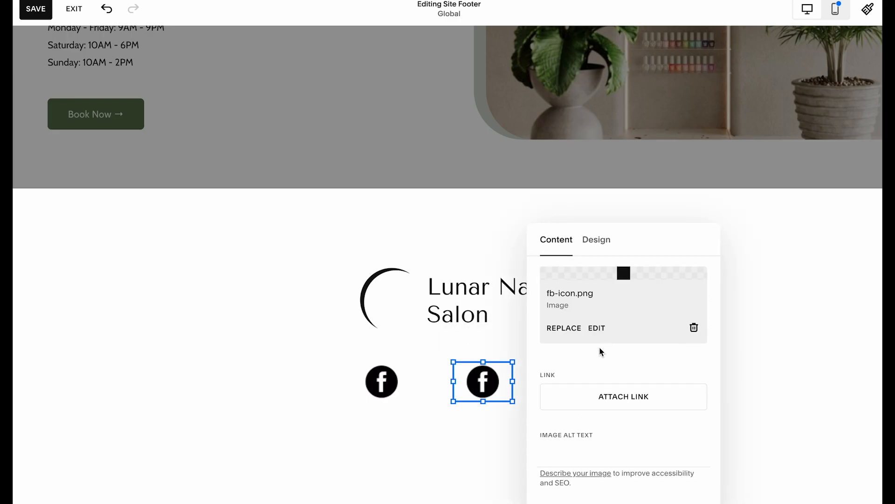
left_click(564, 350)
left_click(584, 371)
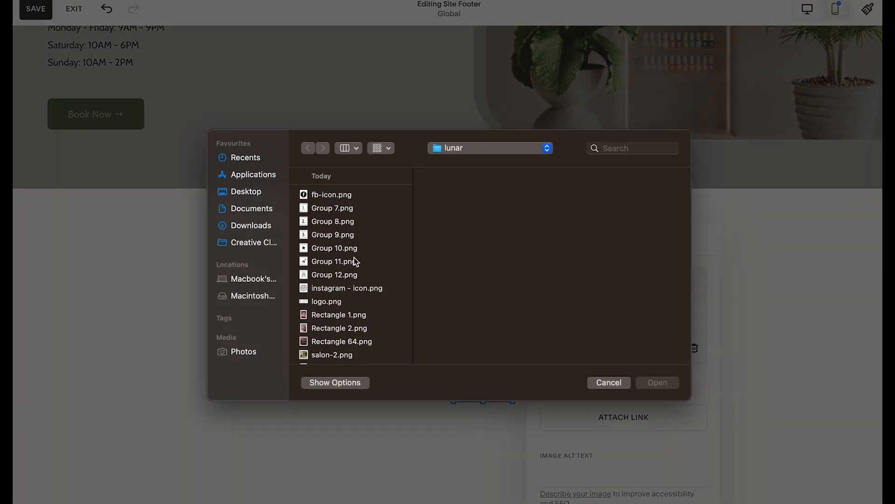
double_click(336, 288)
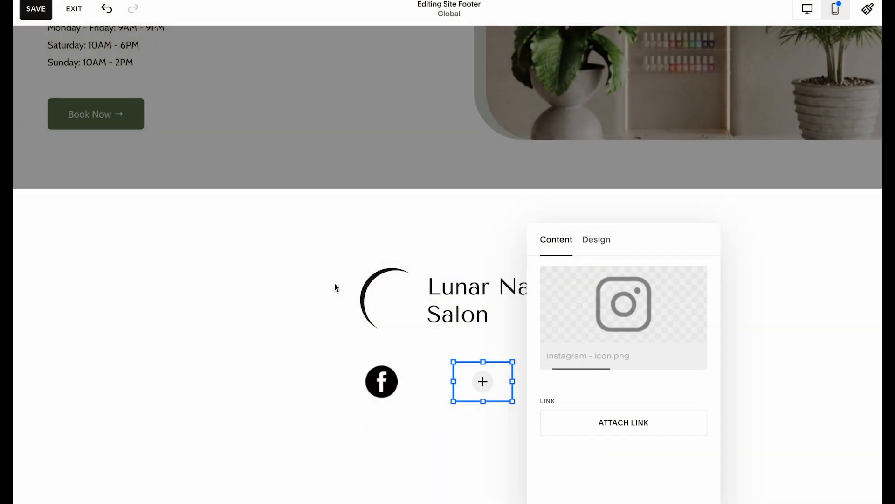
left_click(472, 434)
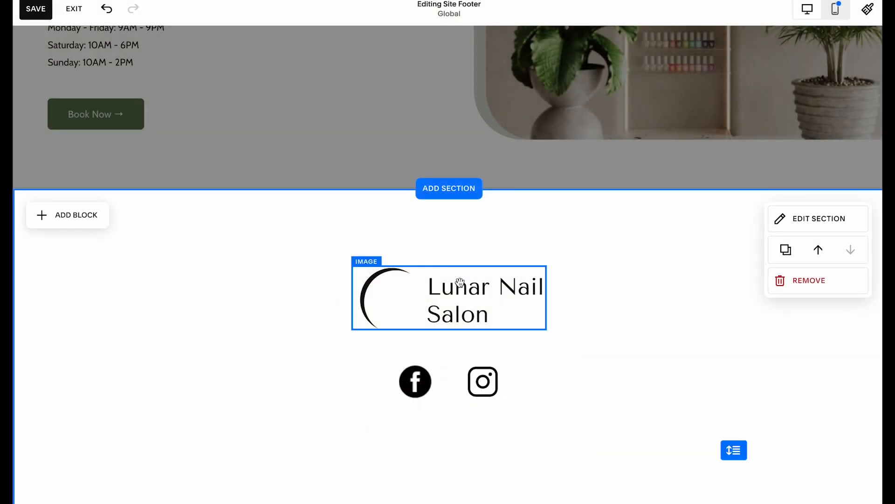
Apply the Bright 2 colour theme to the footer section and set its height to S
left_click(792, 220)
left_click(802, 239)
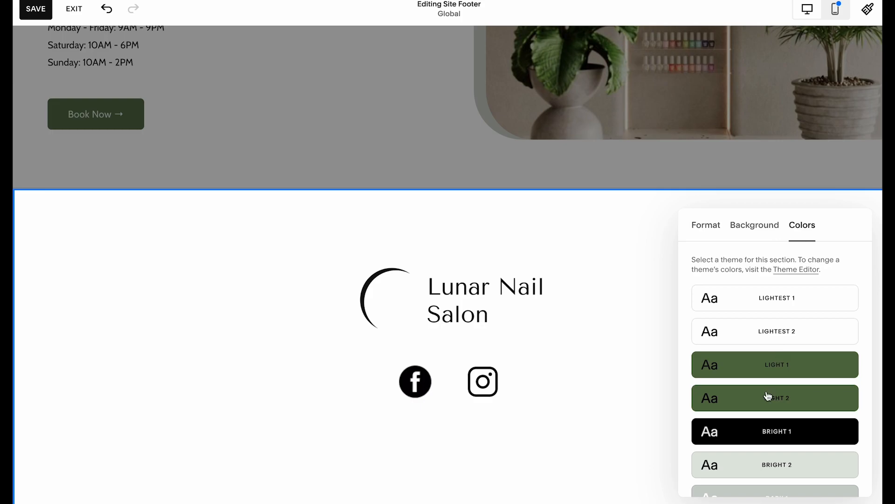
left_click(759, 469)
left_click(722, 227)
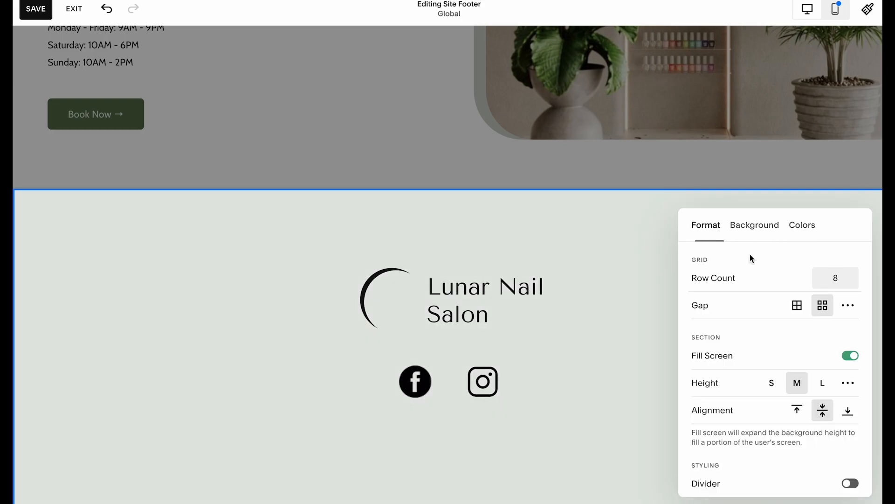
left_click(771, 383)
left_click(619, 362)
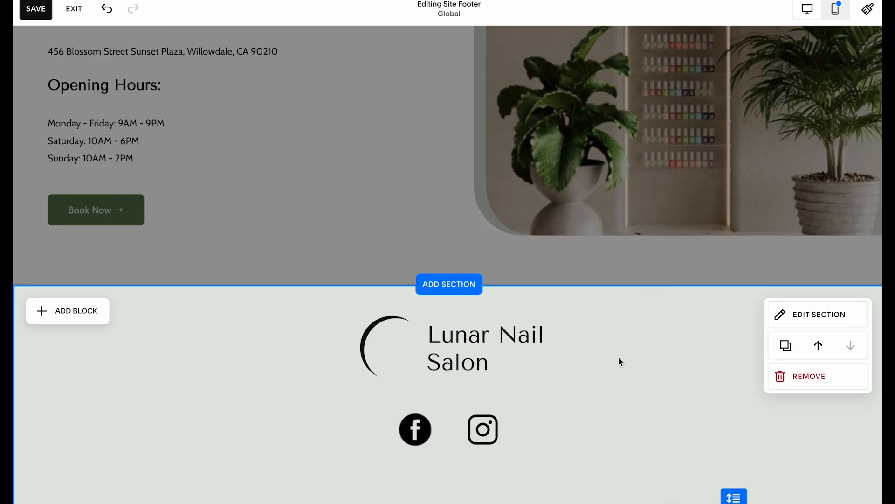
Move the Facebook and Instagram icons up so they sit closely beneath the footer logo
left_click(483, 427)
left_click_drag(492, 426, 491, 418)
left_click(549, 418)
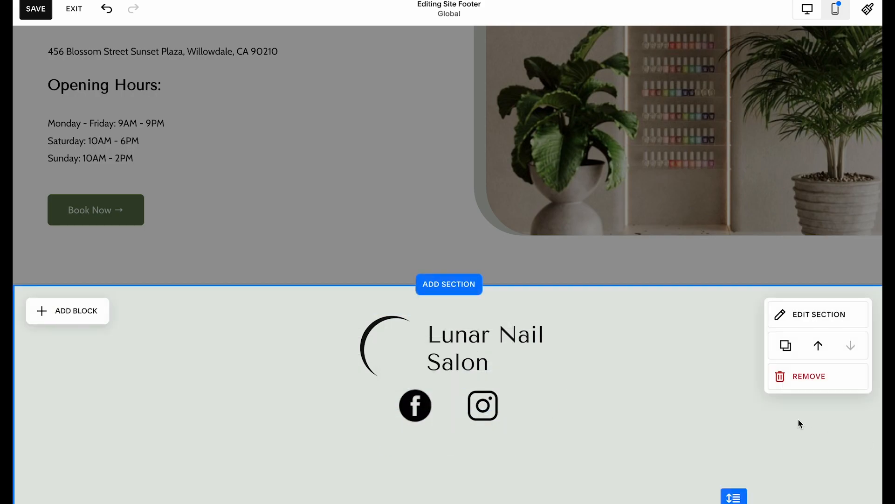
Try a wider horizontal grid gap for the footer section
left_click(807, 316)
left_click(850, 323)
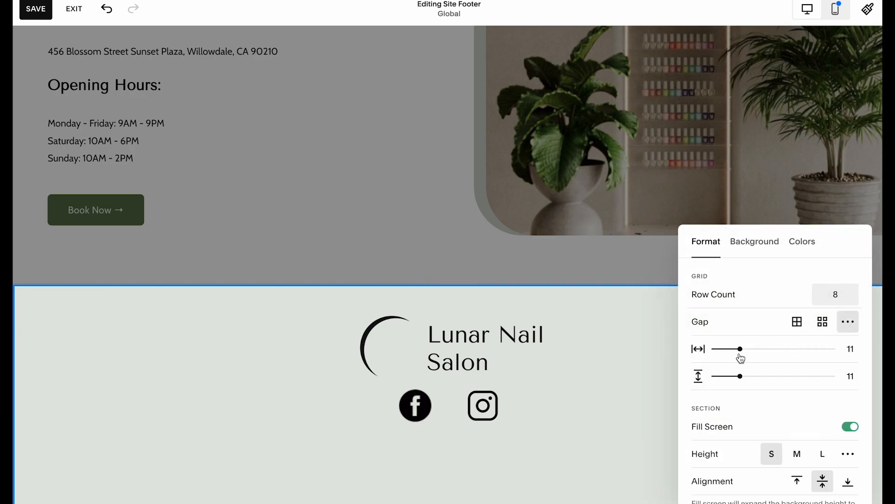
left_click_drag(715, 350, 872, 344)
left_click_drag(792, 349, 736, 352)
left_click(618, 395)
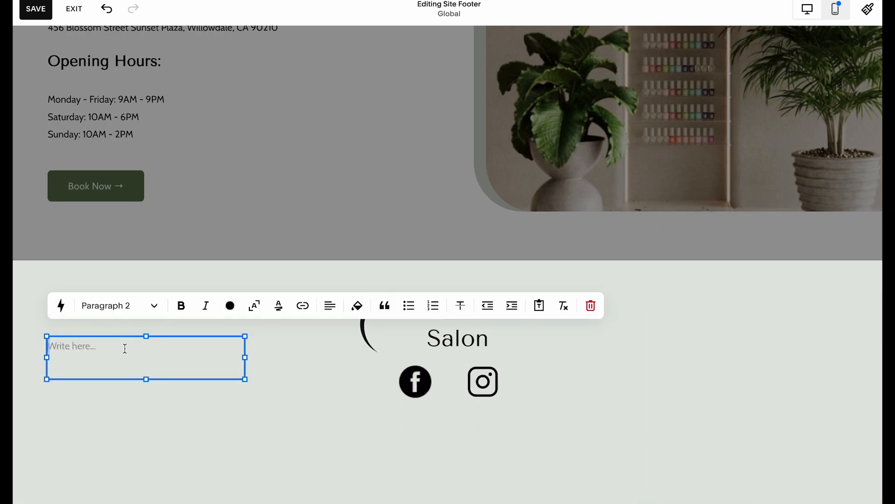
Enter "© Copyright 2024, All Rights Reserved | Design By Winged Design | Privacy Policy", fit its text block to one line and centre it beneath the social icons
type("© Copyright 2024, All Rights Reserved | Design By Winged Design | Privacy Policy")
left_click_drag(245, 356, 421, 353)
left_click_drag(232, 378, 237, 345)
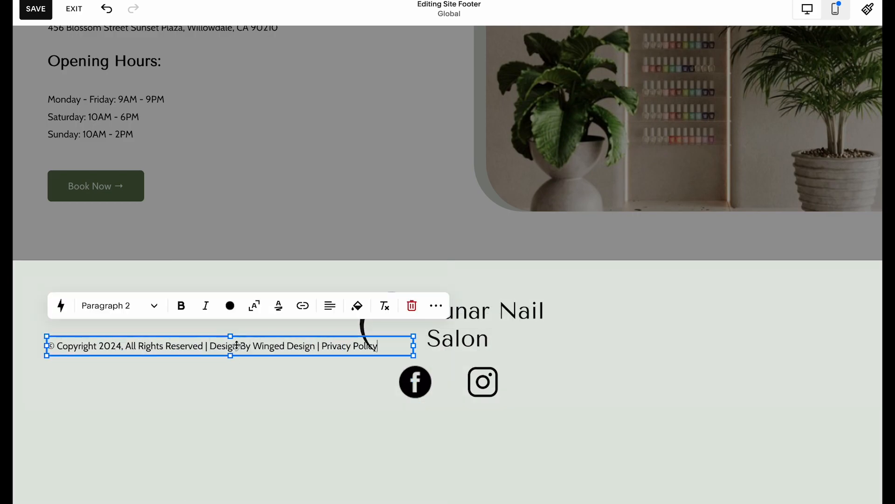
left_click(400, 416)
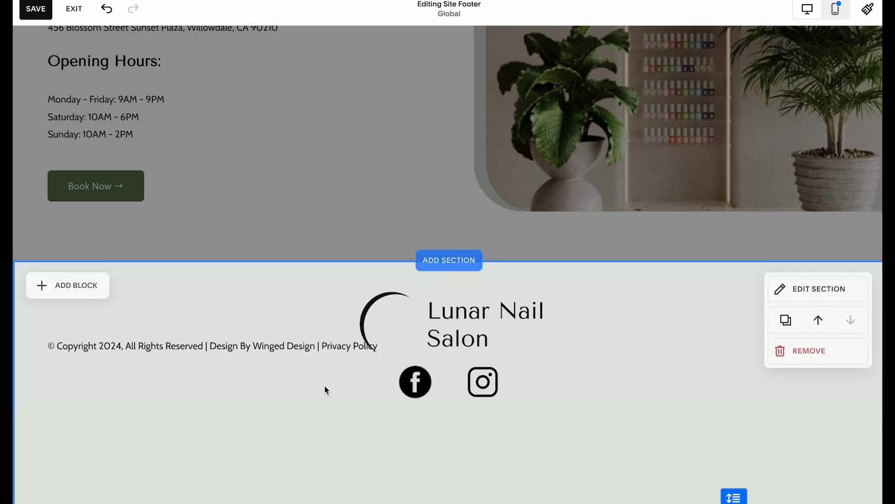
left_click_drag(303, 346, 506, 444)
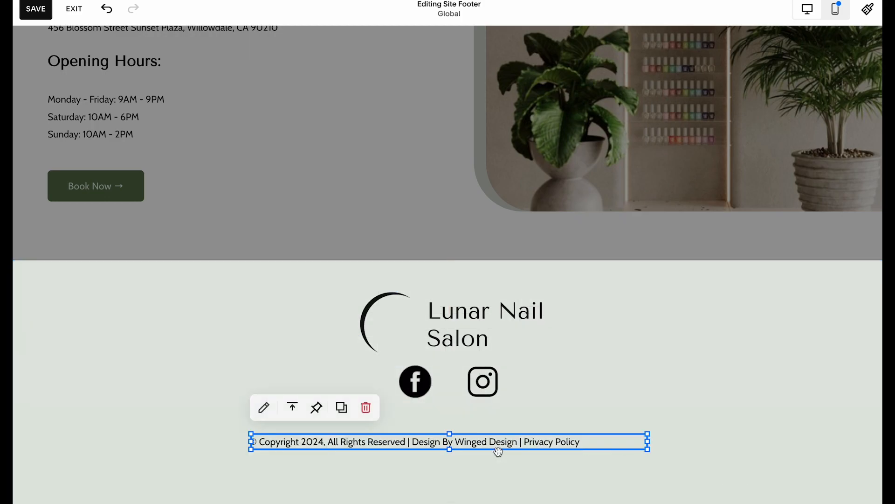
Centre-align the copyright line within its footer text block and leave footer editing
left_click(631, 477)
left_click_drag(734, 498, 734, 441)
left_click(530, 485)
left_click(263, 455)
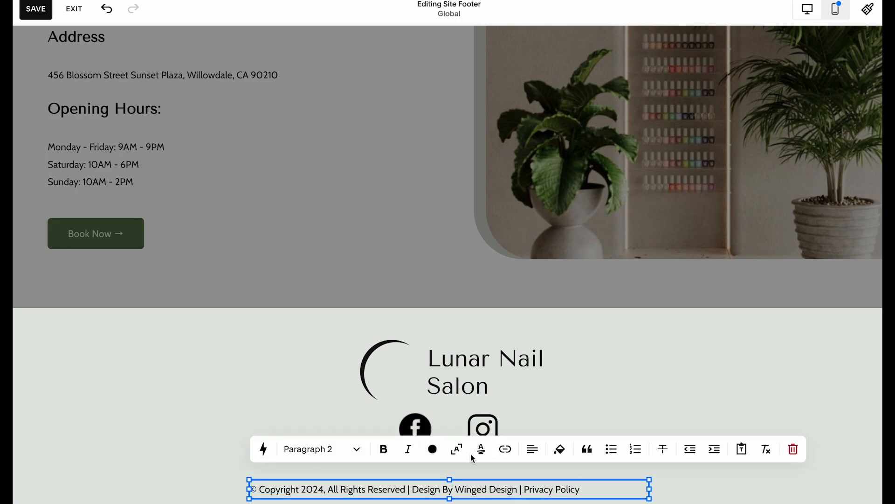
left_click(541, 450)
left_click(519, 480)
left_click(611, 397)
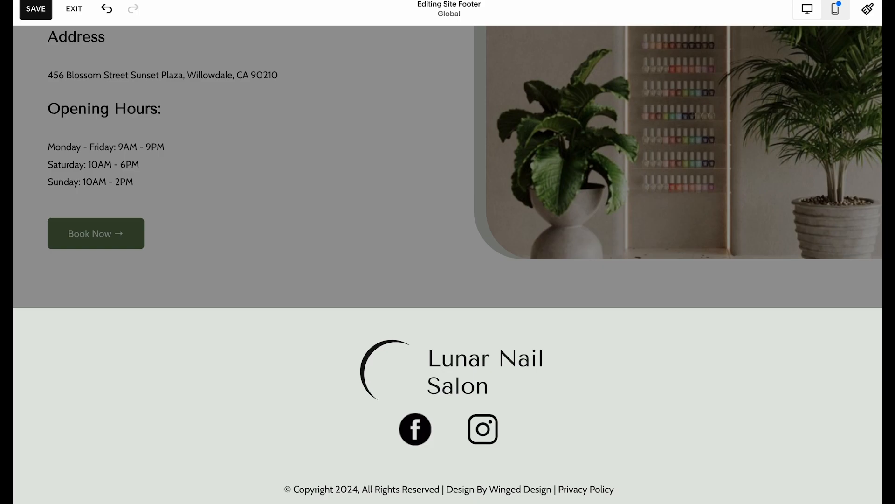
left_click(534, 279)
Review the desktop homepage from the Location section back up to the hero, including the Acuity Scheduling block
scroll(378, 214, "up", 5)
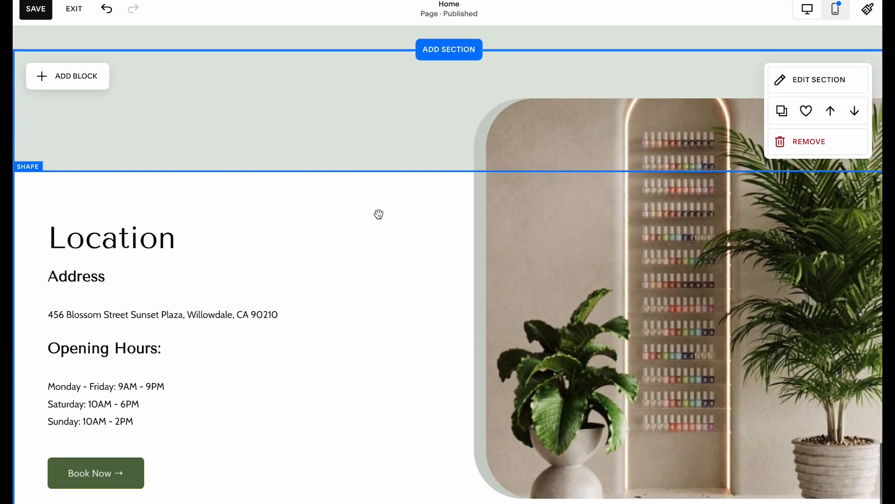
scroll(378, 213, "up", 10)
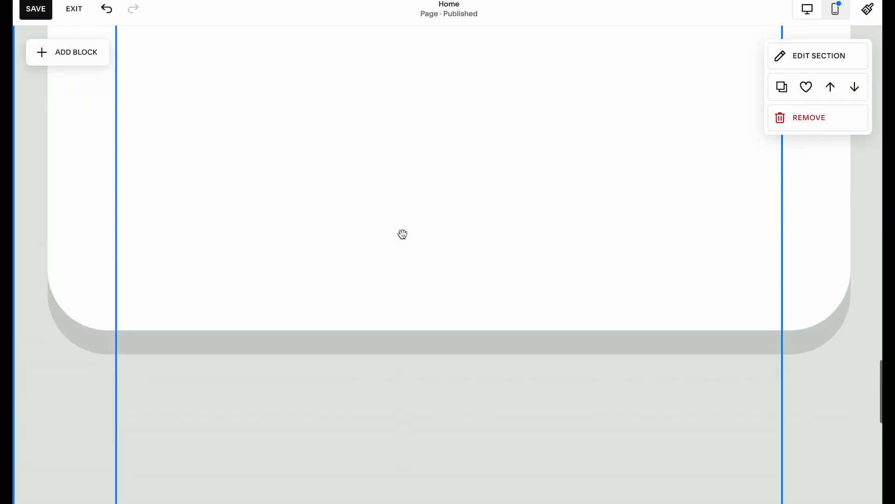
scroll(402, 234, "up", 5)
scroll(298, 326, "down", 4)
left_click(217, 274)
left_click(128, 207)
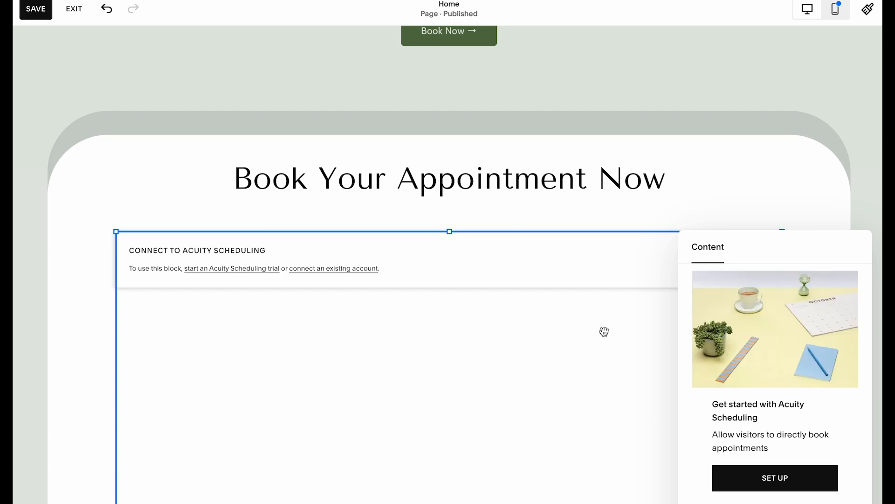
left_click(421, 104)
scroll(241, 176, "up", 10)
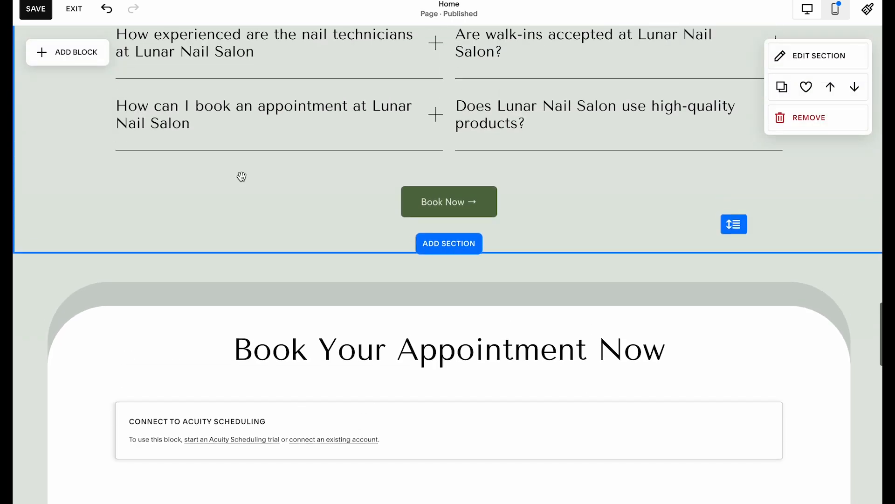
scroll(242, 177, "up", 20)
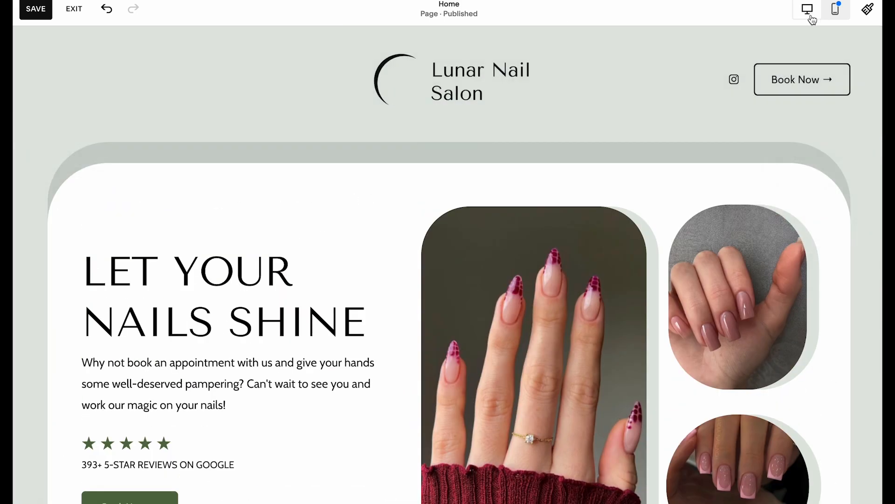
Switch to the mobile layout and review its sections from the hero down to Location
left_click(835, 8)
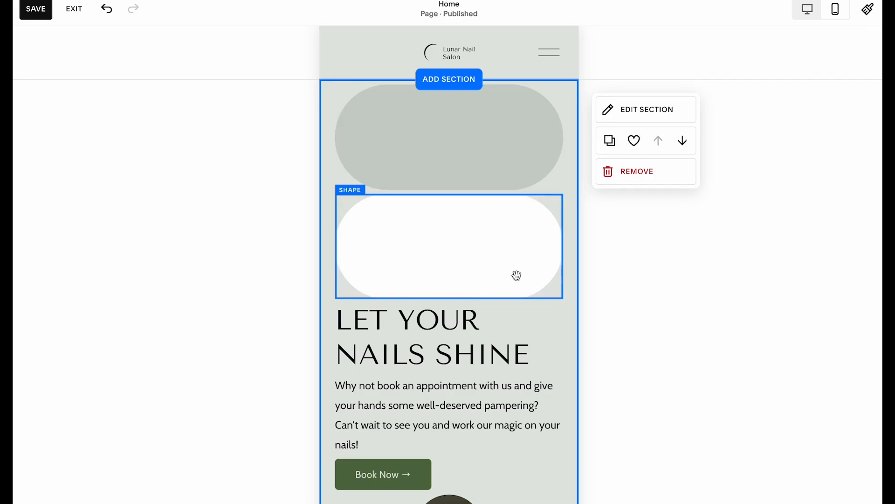
scroll(475, 295, "down", 20)
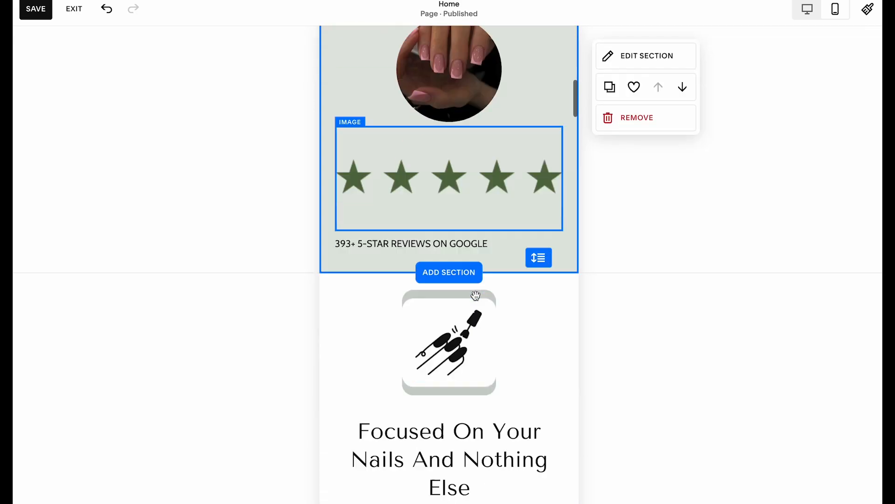
scroll(505, 330, "down", 15)
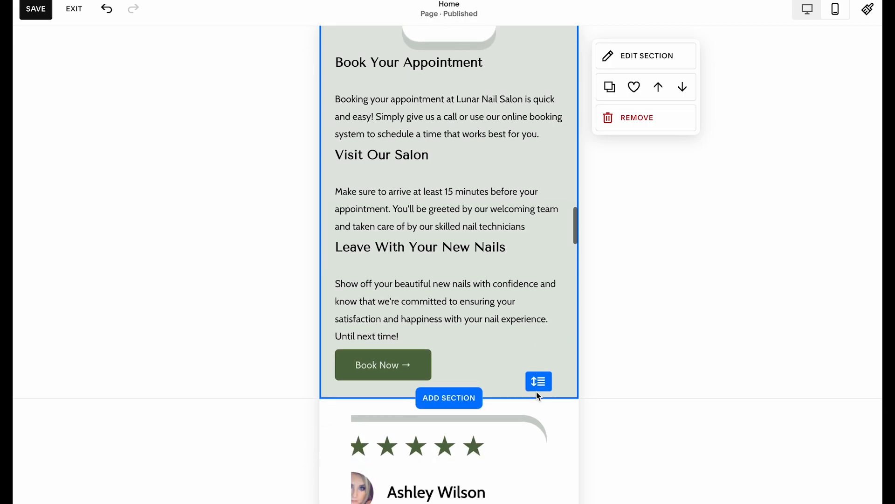
scroll(537, 392, "down", 20)
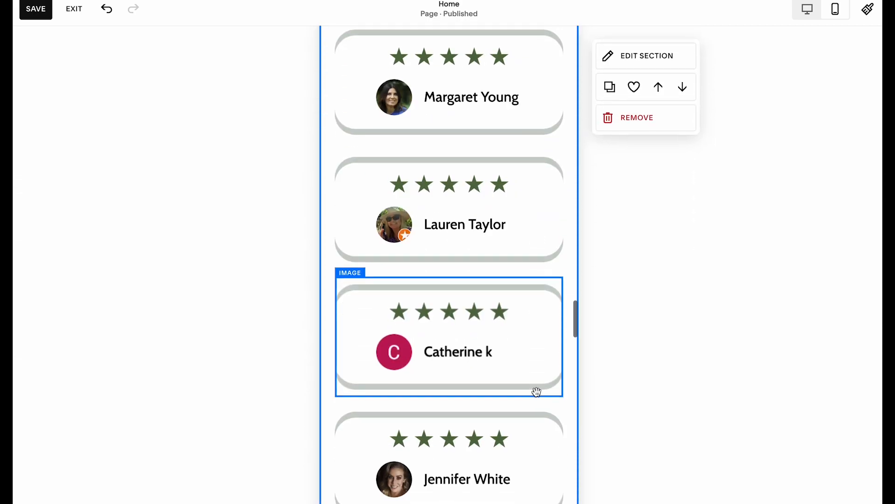
scroll(536, 392, "down", 20)
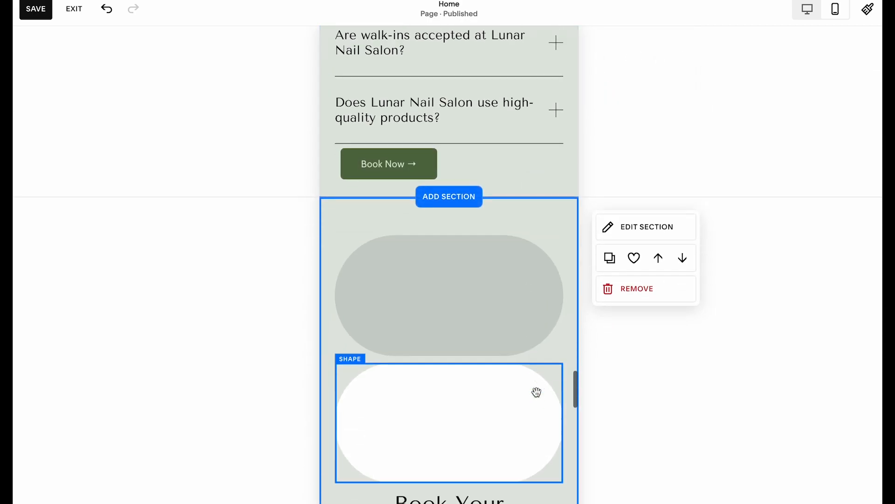
scroll(536, 393, "down", 20)
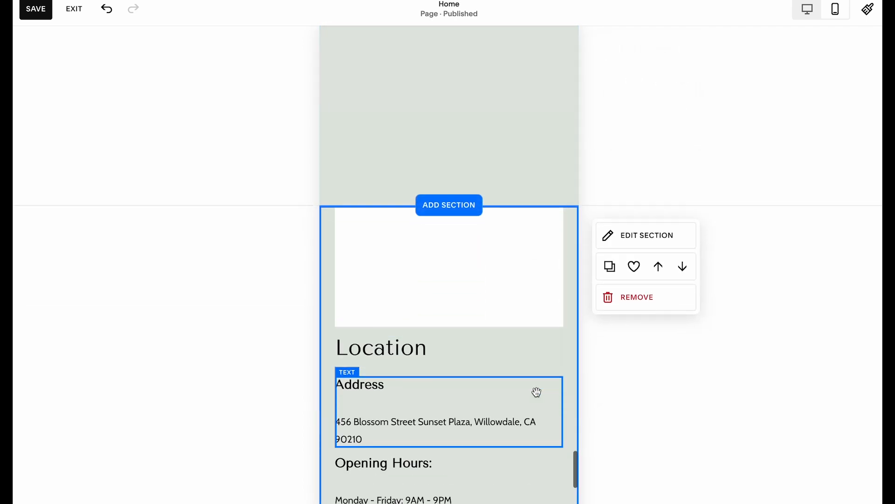
scroll(526, 311, "up", 20)
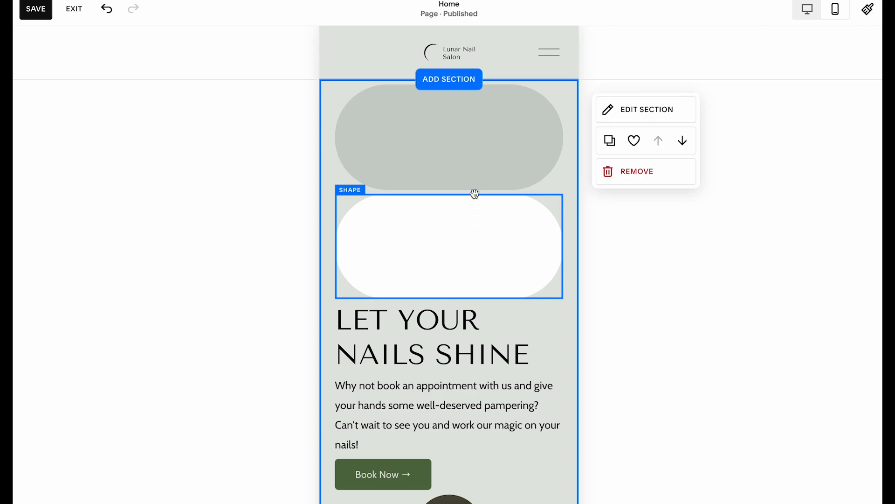
Stretch both mobile hero background shapes taller and overlap the white one on the grey one, leaving a grey rim above
left_click(476, 174)
left_click_drag(449, 190, 470, 481)
left_click(478, 216)
left_click_drag(450, 184, 452, 122)
left_click_drag(450, 299, 450, 503)
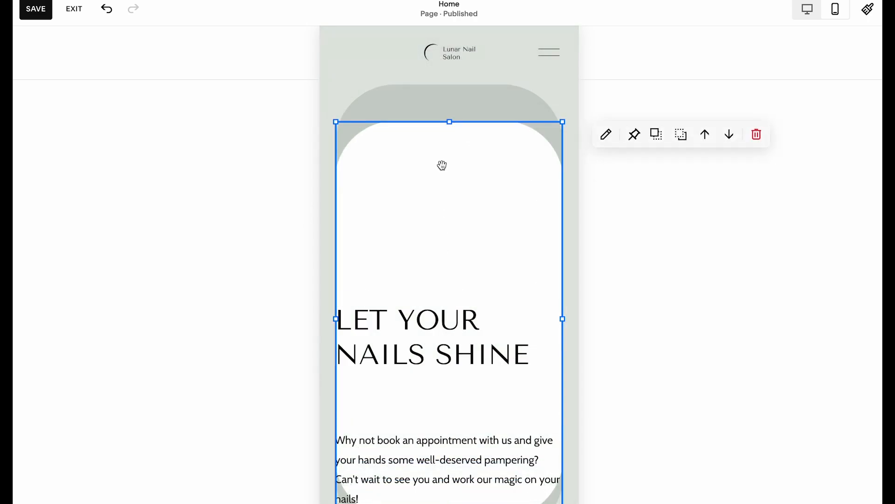
left_click_drag(450, 122, 450, 104)
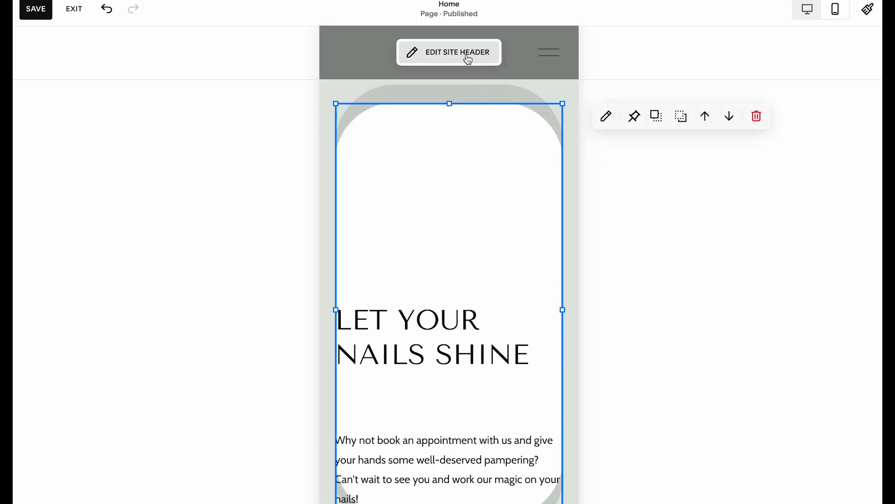
Enlarge the logo in the mobile site header
left_click(465, 60)
left_click(657, 66)
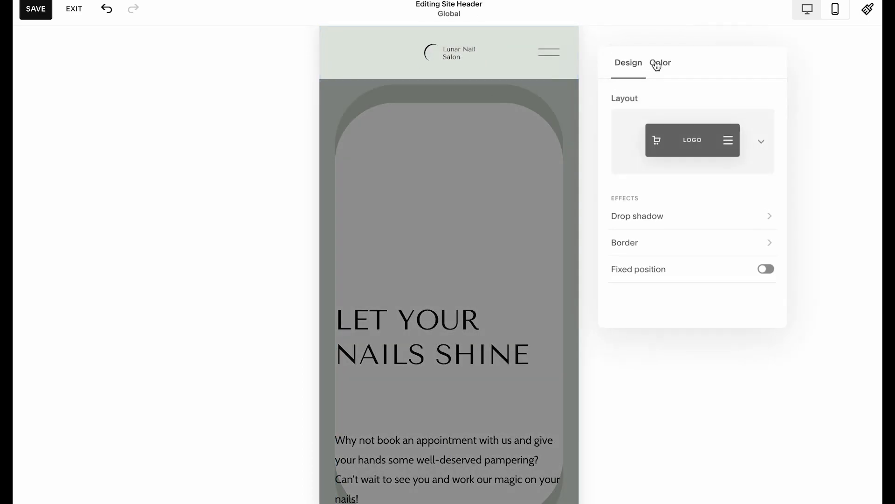
left_click(539, 43)
left_click(640, 87)
left_click(640, 97)
left_click(605, 86)
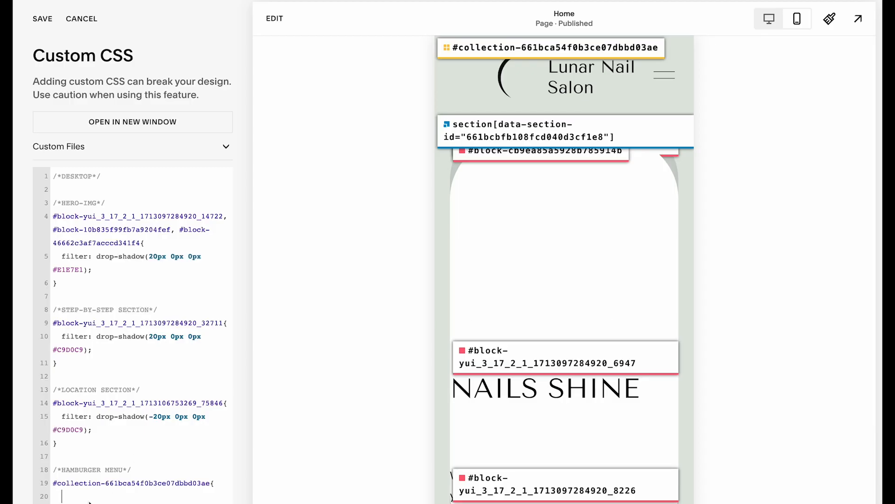
Add custom CSS setting the collection's .burger-inner to visibility hidden, save it and return to editing the page
type(".burger-inner {")
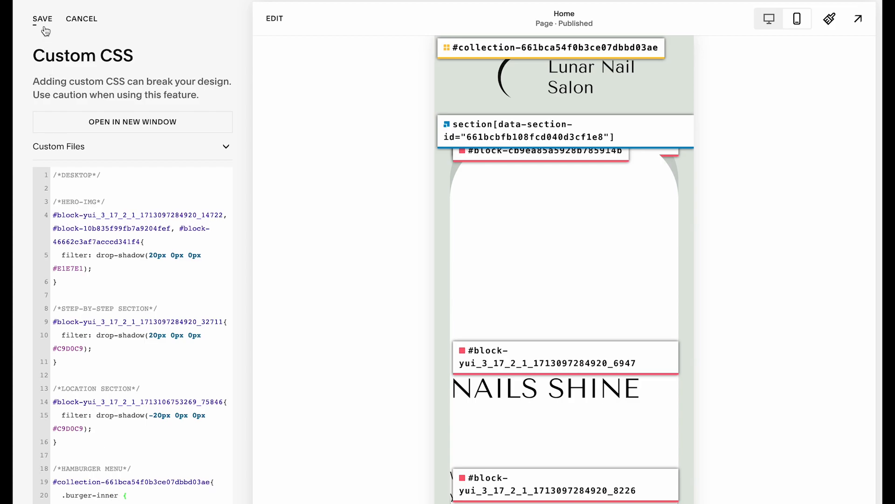
left_click(282, 1)
left_click(289, 93)
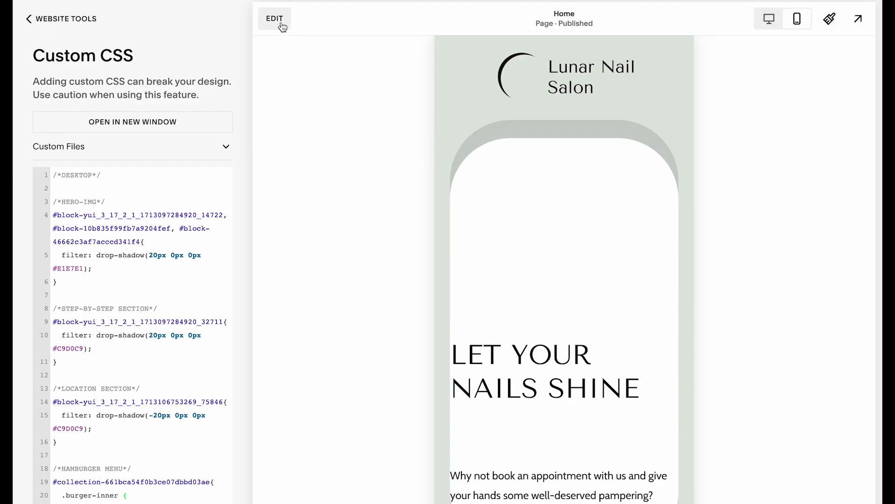
left_click(282, 23)
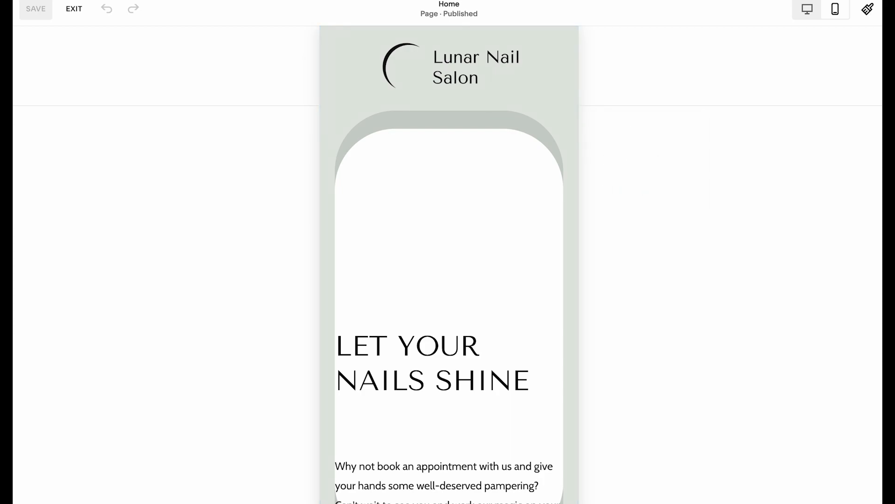
Inset the mobile hero heading and paragraph within the white card and place the reduced main nail photo above them
left_click(447, 382)
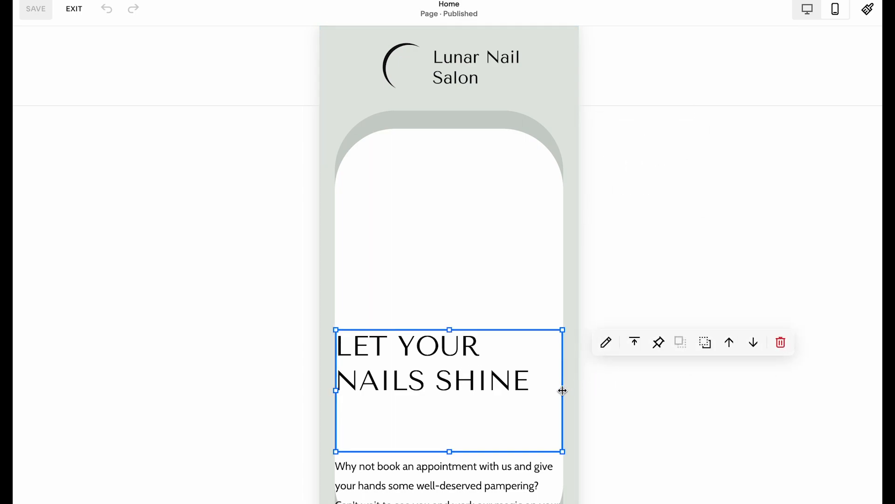
left_click(512, 388)
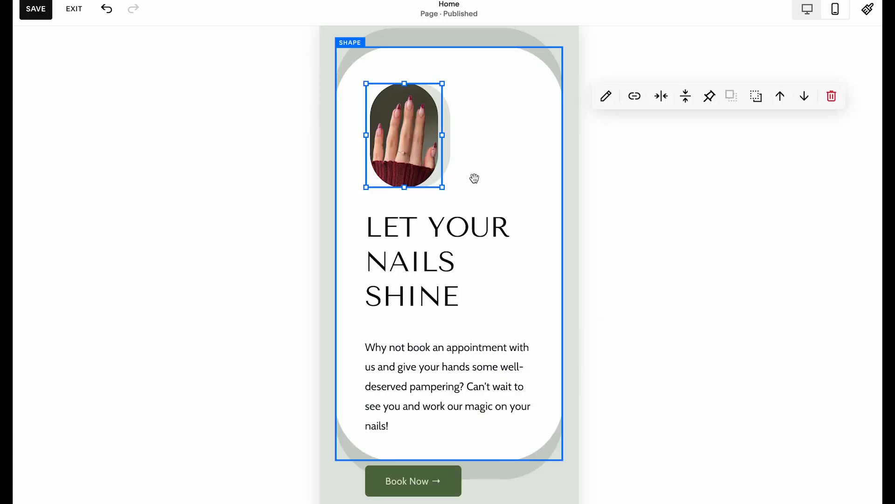
Move the second nail photo up beside the main hero photo and shrink it to fit inside the white card
scroll(474, 178, "down", 10)
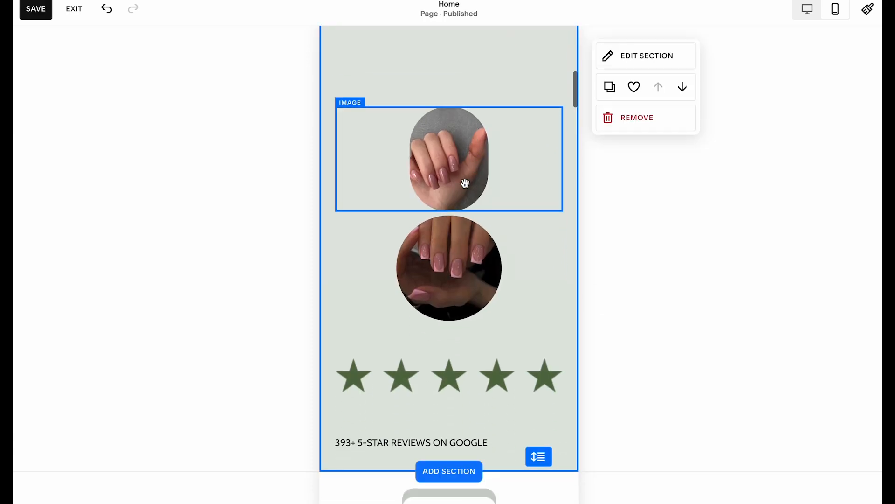
scroll(468, 183, "up", 3)
left_click_drag(460, 257, 461, 112)
scroll(465, 195, "up", 5)
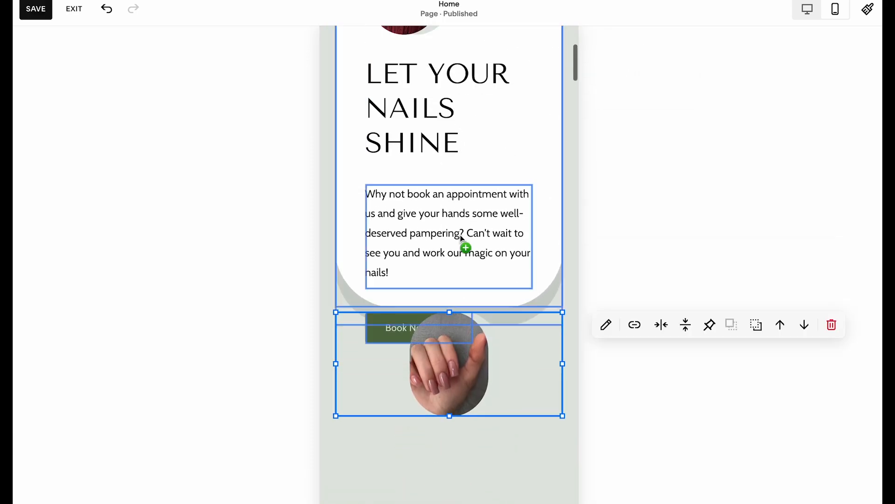
left_click_drag(461, 274, 460, 136)
scroll(463, 232, "up", 3)
left_click_drag(336, 309, 506, 159)
scroll(499, 271, "up", 3)
left_click(506, 196)
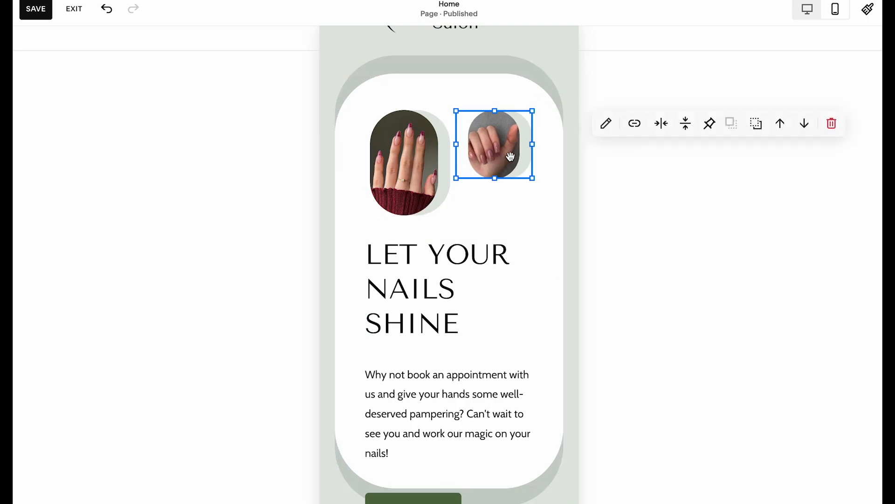
left_click(550, 231)
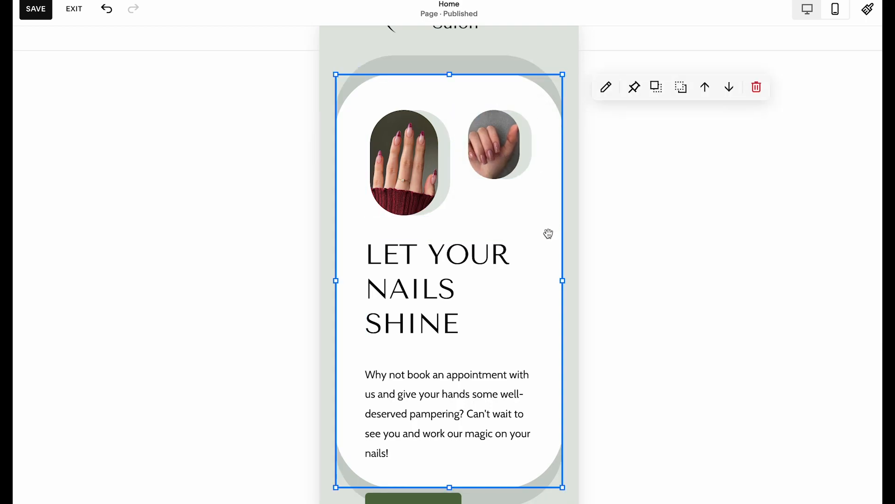
Move the round nail photo up into the hero card and shrink it to fit beneath the second photo
scroll(545, 238, "down", 11)
left_click_drag(460, 284, 465, 80)
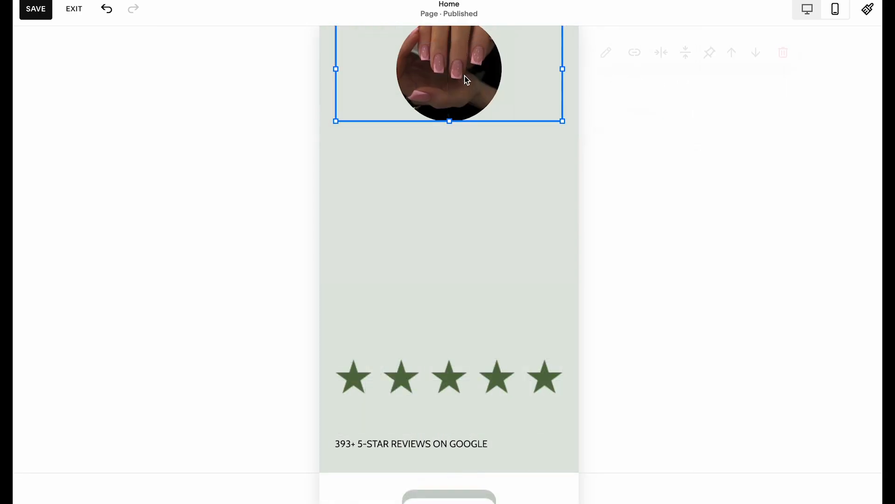
scroll(473, 284, "up", 5)
left_click_drag(471, 238, 470, 125)
scroll(470, 131, "up", 4)
left_click_drag(453, 305, 463, 158)
left_click_drag(371, 230, 460, 192)
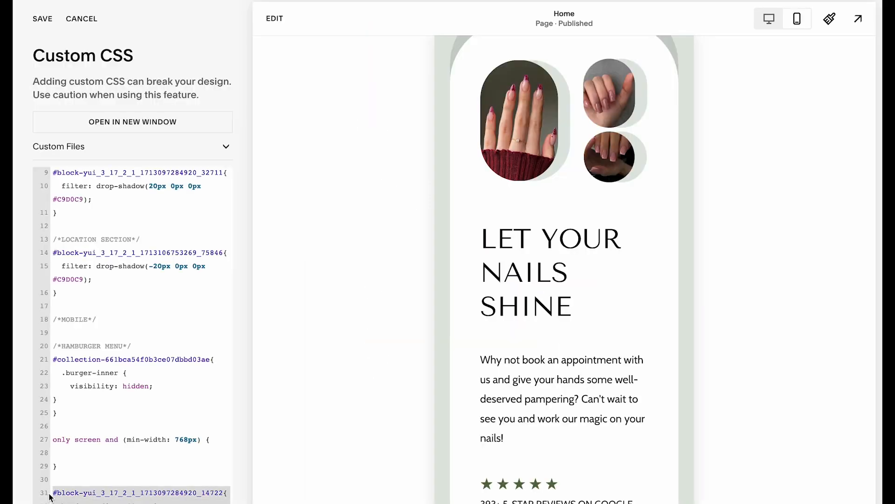
Save the custom CSS with its mobile section, check the mobile hero and resume editing the page
scroll(49, 496, "up", 1)
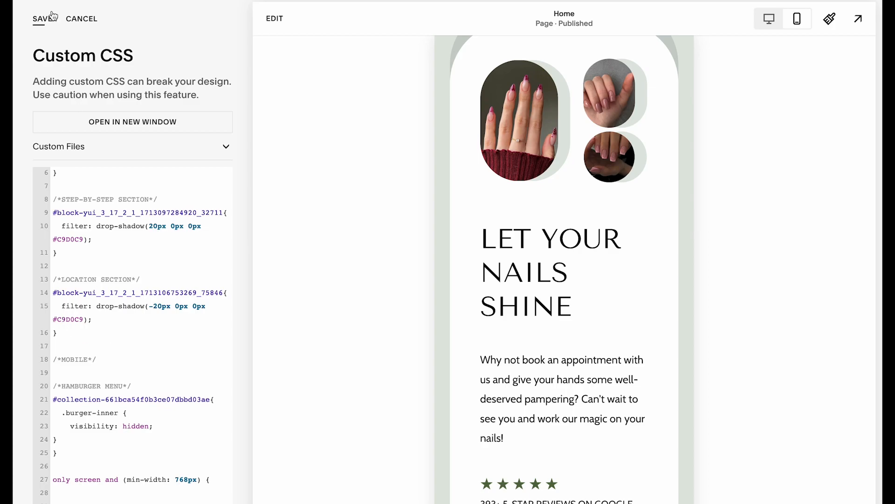
scroll(403, 287, "down", 8)
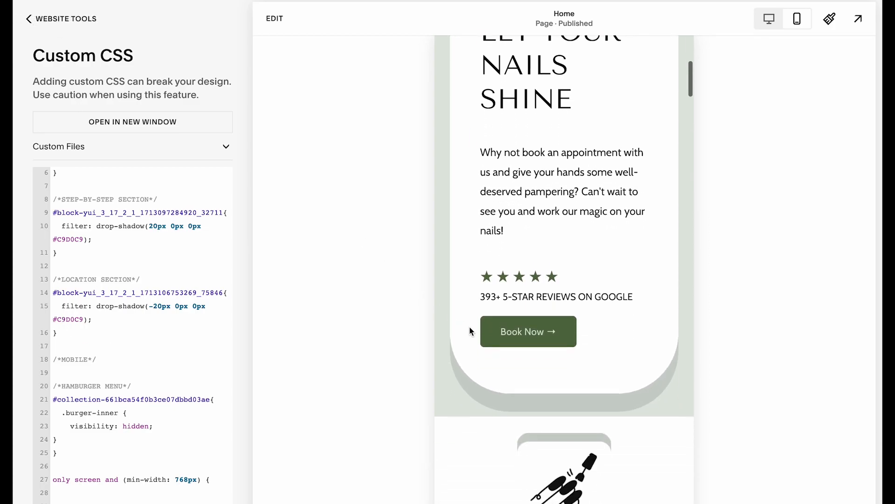
left_click(272, 19)
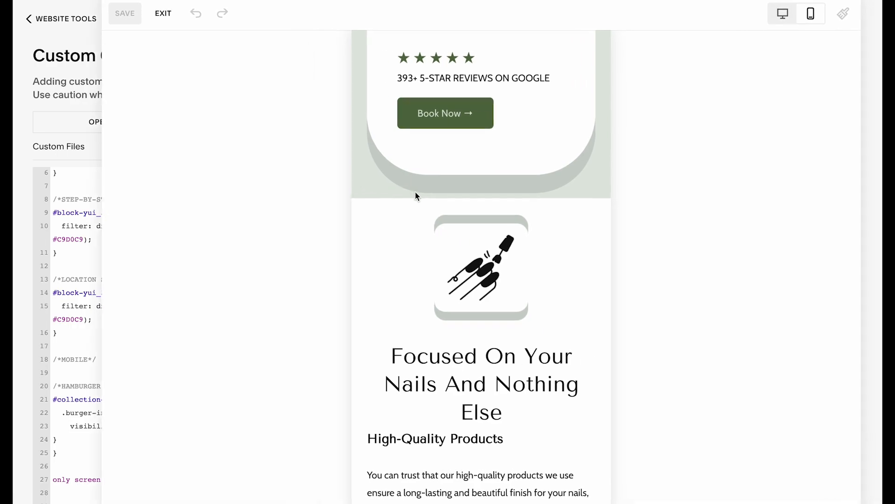
Shrink the nail-polish icon at the section's left edge and move the "Focused On Your Nails And Nothing Else" heading above it
scroll(447, 299, "down", 1)
left_click(477, 242)
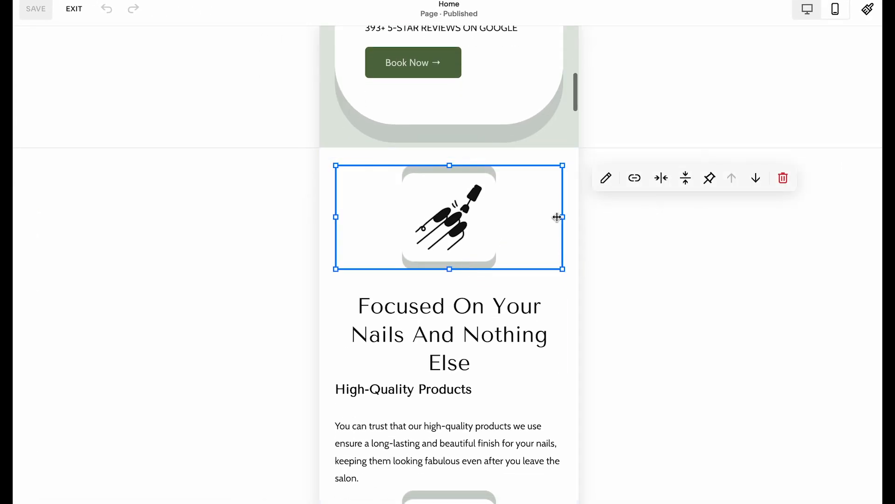
left_click_drag(561, 217, 384, 219)
left_click_drag(365, 169, 360, 220)
mouse_move(362, 257)
left_mouse_down()
mouse_move(363, 204)
mouse_move(363, 258)
left_mouse_up()
left_click(443, 320)
left_click_drag(444, 320, 444, 176)
left_click_drag(356, 275, 356, 319)
Place the High-Quality Products subheading beneath the nail-polish icon and tighten its paragraph up under it
left_click(372, 404)
left_click_drag(372, 405, 379, 357)
left_click_drag(452, 374, 457, 357)
left_click(459, 374)
left_click_drag(412, 474, 410, 403)
key("Up")
Shrink the star icon and align it left beneath the High-Quality Products paragraph
left_click(397, 471)
scroll(416, 443, "down", 3)
left_click(417, 372)
left_click_drag(562, 454, 382, 362)
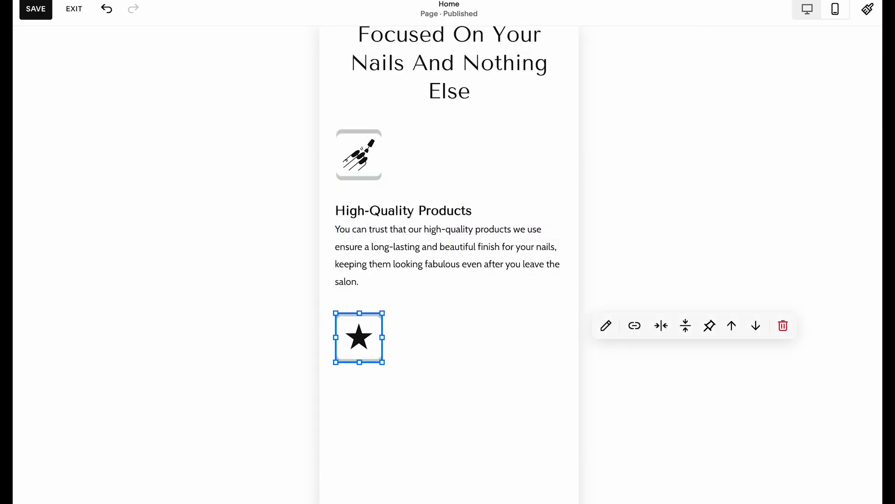
Move the second benefit's subheading and paragraph up beneath the star icon, fitting the subheading's block to its text
scroll(602, 428, "down", 3)
left_click_drag(418, 412, 417, 266)
left_click_drag(450, 320, 451, 263)
left_click_drag(444, 497, 446, 298)
left_click(449, 366)
Shrink the thumbs-up badge icon and move it up to the left edge beneath the second benefit's paragraph
scroll(449, 366, "down", 5)
left_click(471, 345)
left_click_drag(563, 274, 383, 401)
left_click_drag(362, 424, 359, 94)
Move the Guaranteed Satisfaction subheading and its paragraph up directly beneath the badge icon
left_click_drag(406, 463, 405, 146)
scroll(404, 299, "down", 1)
left_click_drag(402, 500, 403, 178)
left_click(415, 299)
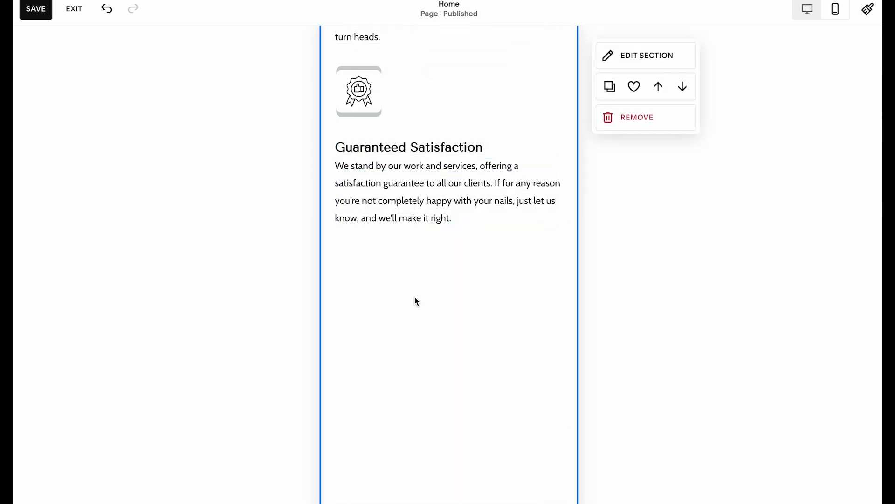
Trim the empty rows from the end of the benefits section beneath the Guaranteed Satisfaction paragraph
scroll(415, 298, "down", 10)
scroll(543, 168, "up", 10)
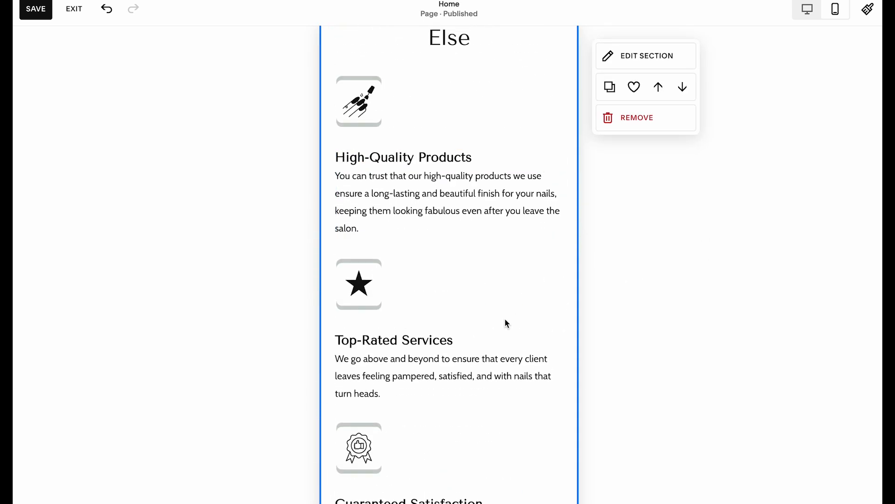
scroll(505, 322, "up", 5)
left_click(537, 250)
left_click_drag(561, 251, 503, 255)
scroll(502, 330, "down", 14)
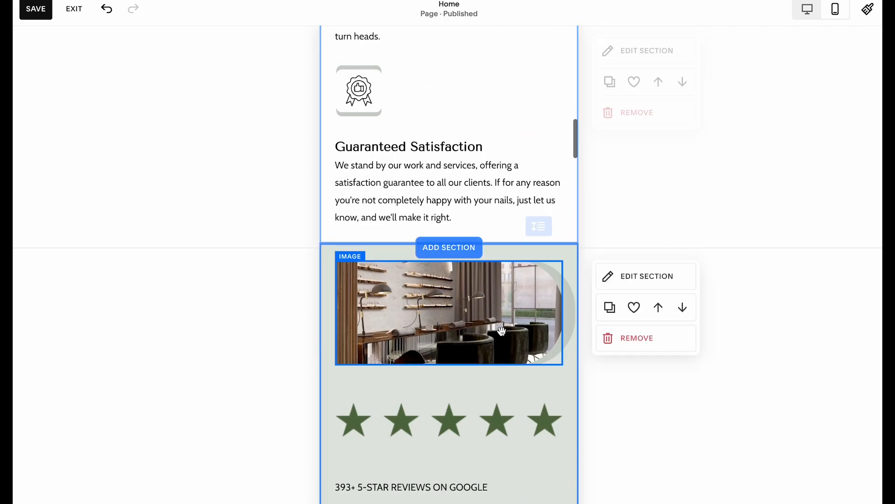
Enlarge the salon interior image and extend it to the left edge of the Easy Steps section
left_click_drag(451, 252, 451, 323)
left_click_drag(478, 224, 451, 225)
scroll(547, 377, "down", 1)
left_click_drag(528, 261, 454, 320)
Shrink the five-star rating, align it left beneath the salon image, and tuck the 5-star reviews text directly under it
left_click_drag(563, 335, 398, 301)
left_click(450, 321)
left_click_drag(451, 342, 450, 326)
left_click_drag(432, 370, 434, 353)
left_click_drag(448, 396, 446, 386)
scroll(404, 379, "down", 1)
Position the Easy Steps To Shape Your Nails heading close beneath the 5-star reviews text
left_click(403, 379)
left_click_drag(396, 326, 395, 345)
scroll(364, 398, "down", 1)
left_click_drag(348, 321, 347, 301)
scroll(397, 317, "down", 2)
Shrink the step number icons into small tiles along the left edge beneath the Easy Steps heading
left_click(467, 322)
left_click_drag(564, 368, 373, 432)
left_click(444, 404)
scroll(372, 434, "down", 1)
left_click_drag(564, 426, 384, 487)
scroll(396, 420, "down", 3)
Move the Book Your Appointment subheading beside the number 1 icon and narrow its block to the remaining columns
left_click_drag(442, 402, 472, 76)
left_click_drag(366, 79, 394, 79)
left_click_drag(577, 112, 555, 73)
scroll(432, 412, "down", 1)
Move the booking paragraph beneath the Book Your Appointment subheading and narrow it to start right of the number 1 icon
left_click_drag(432, 413, 431, 86)
scroll(431, 227, "up", 3)
left_click(402, 237)
left_click_drag(336, 241, 407, 236)
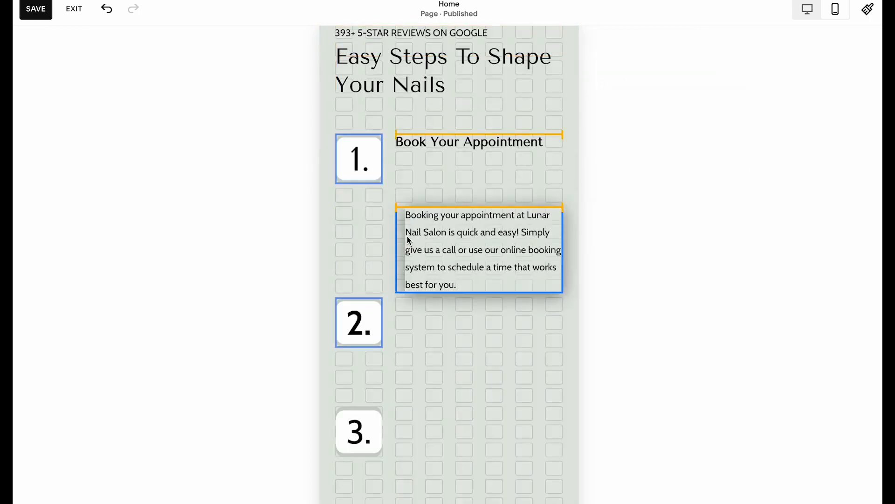
left_click_drag(476, 212, 476, 174)
left_click(478, 150)
left_click(482, 205)
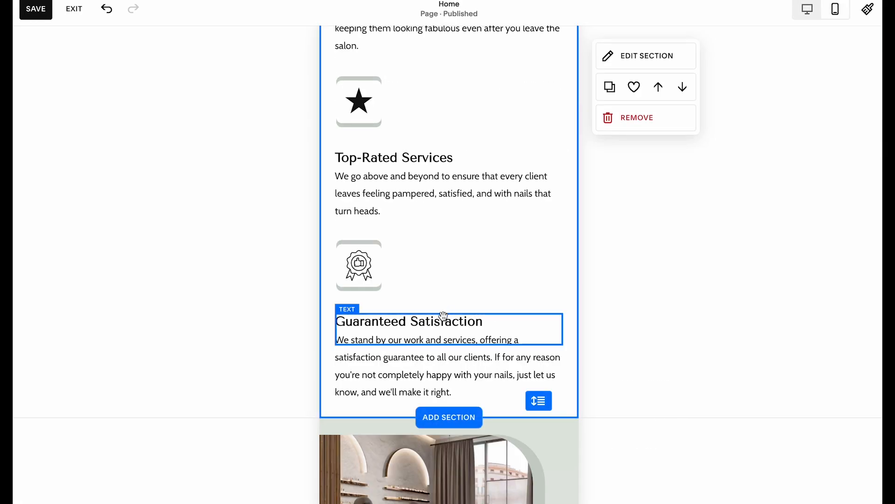
Adjust the benefit subheadings' blocks above their paragraphs and set their vertical alignment to middle
left_click_drag(443, 316, 443, 299)
left_click(634, 336)
scroll(467, 233, "up", 1)
left_click_drag(444, 201, 445, 138)
left_click(635, 205)
scroll(444, 160, "up", 3)
left_click(634, 168)
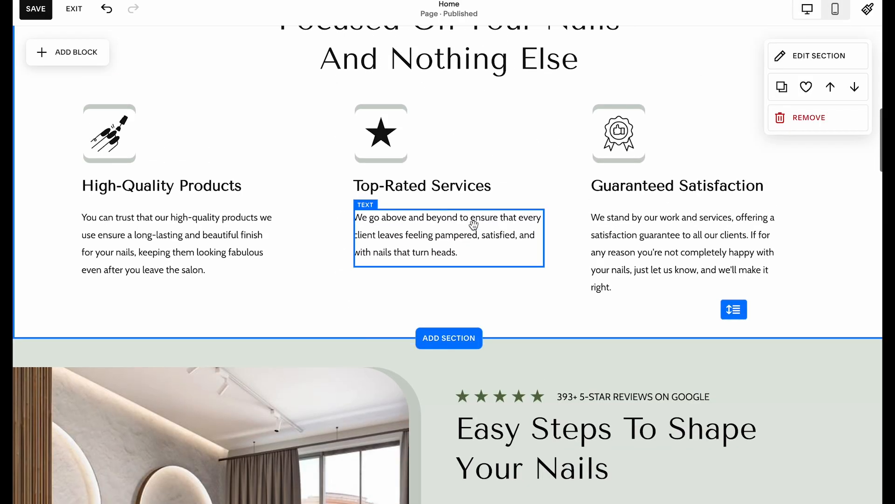
Return to the mobile layout and set the 5-star reviews text's vertical alignment to middle
scroll(560, 209, "down", 4)
left_click(832, 10)
scroll(448, 234, "down", 1)
left_click(416, 245)
left_click(417, 201)
left_click(634, 205)
left_click(634, 233)
Fit the Easy Steps heading's block directly beneath the 5-star reviews text and align it vertically to the middle
left_click(416, 261)
left_click_drag(416, 275, 416, 293)
left_click_drag(449, 223, 449, 205)
left_click_drag(449, 261, 448, 243)
left_click(634, 223)
left_click(634, 251)
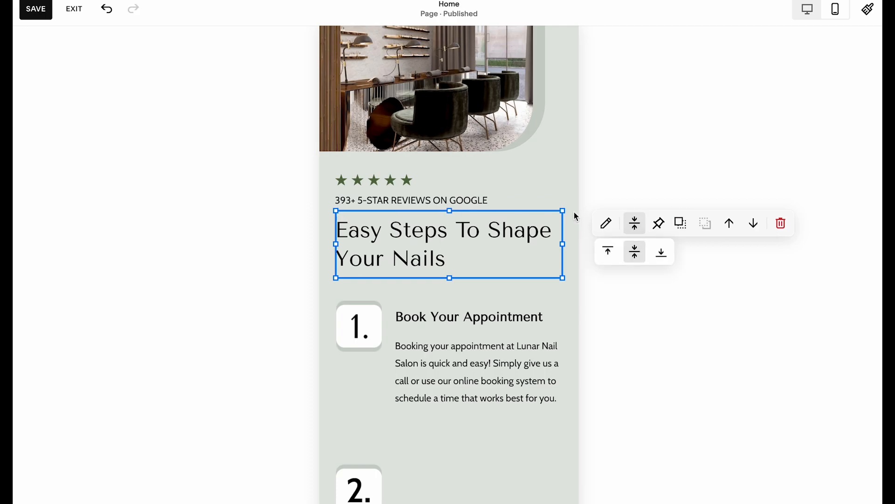
Move the number 2 icon up beneath the first step's paragraph and bring the remaining step content up toward its numbers
scroll(466, 279, "down", 3)
left_click_drag(359, 371, 359, 336)
scroll(444, 340, "down", 6)
left_click_drag(417, 382, 432, 69)
left_click_drag(397, 454, 420, 186)
scroll(422, 187, "down", 2)
left_click_drag(420, 493, 419, 168)
scroll(420, 186, "down", 4)
left_click_drag(402, 401, 406, 83)
left_click_drag(538, 422, 543, 96)
Place the Visit Our Salon subheading beside the number 2 icon, narrow its block, and align it vertically to the middle
scroll(544, 100, "up", 2)
scroll(545, 100, "up", 5)
left_click_drag(443, 275, 474, 220)
scroll(473, 220, "up", 3)
left_click_drag(366, 275, 396, 238)
left_click(635, 222)
left_click(634, 250)
Narrow the second step's paragraph to the text columns and move it up beneath the Visit Our Salon subheading
left_click_drag(457, 224, 457, 187)
left_click_drag(365, 297, 396, 297)
left_click_drag(578, 303, 563, 303)
left_click_drag(508, 288, 508, 234)
Fit the Leave With Your New Nails subheading beside the number 3 icon and align it vertically to the middle
scroll(508, 234, "down", 1)
left_click_drag(366, 355, 396, 355)
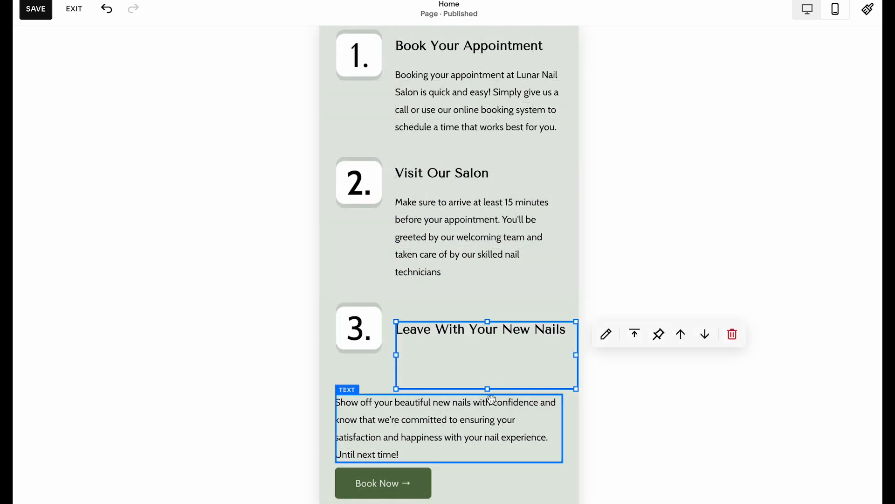
left_click_drag(490, 388, 490, 355)
left_click_drag(505, 332, 506, 312)
left_click(635, 316)
left_click(634, 347)
Fit the third step's paragraph beneath its subheading and move the Book Now button under it, aligned with the text
left_click_drag(335, 425, 420, 374)
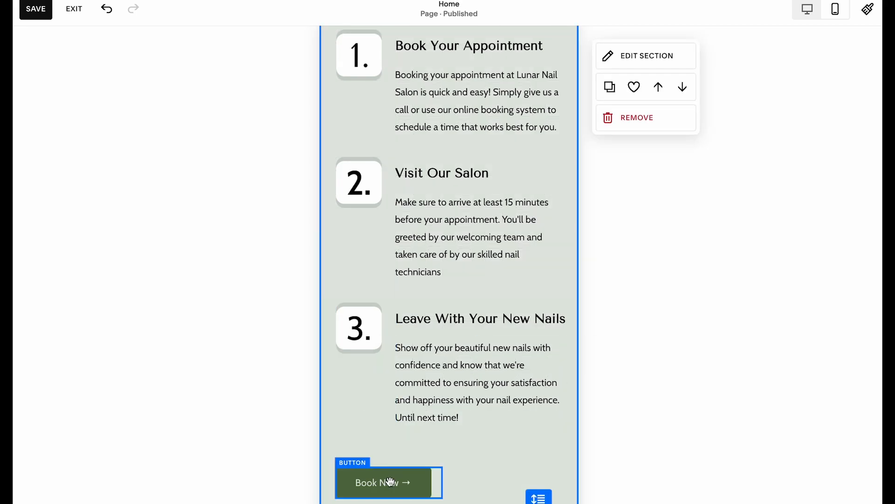
left_click_drag(390, 480, 451, 462)
left_click(526, 331)
scroll(526, 333, "up", 2)
scroll(527, 335, "up", 8)
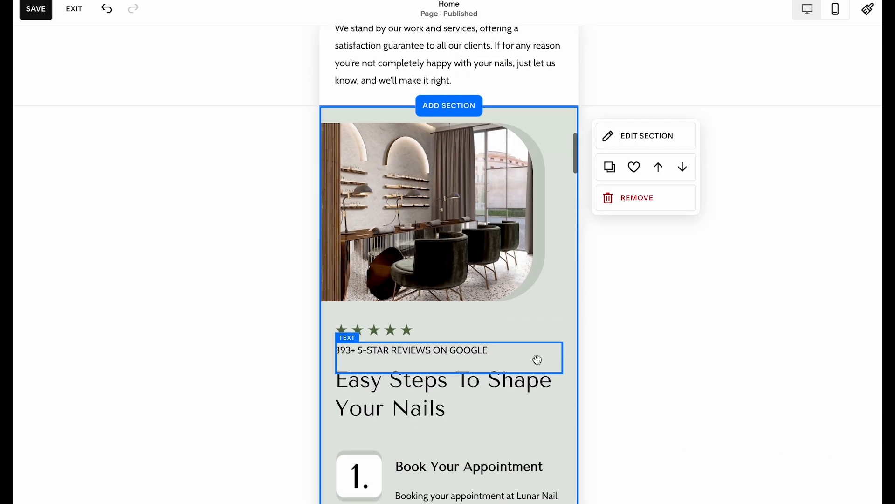
Set the height of the white reviews section below the steps to 60
scroll(532, 340, "down", 12)
left_click(813, 13)
left_click(836, 9)
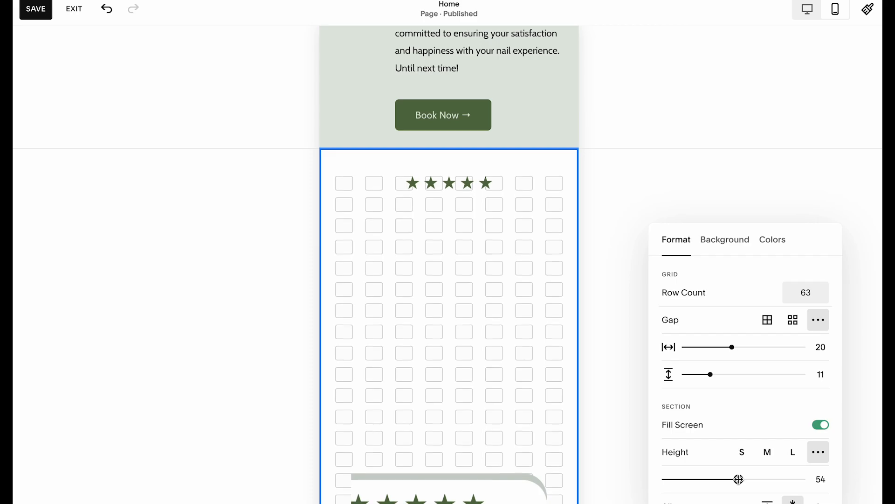
left_click_drag(739, 479, 747, 479)
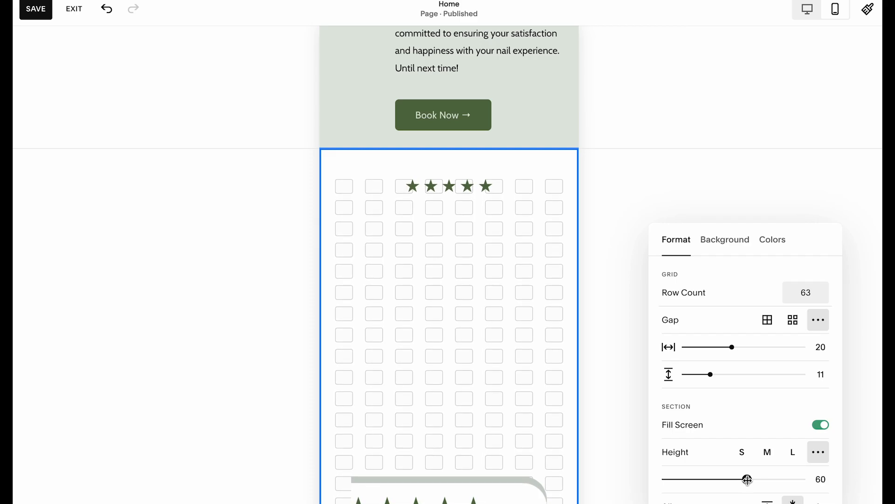
left_click(556, 403)
Move the 5-star reviews text directly beneath the reviews section's star rating, then save the page and exit editing
scroll(554, 400, "down", 10)
left_click_drag(451, 293, 504, 222)
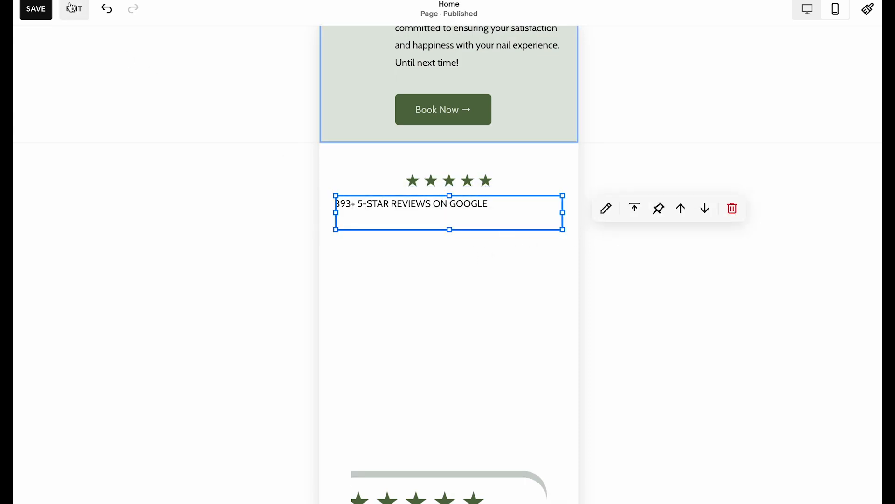
left_click(42, 9)
left_click(75, 8)
Display the section and block IDs over the mobile preview and copy an ID from the white reviews section
scroll(154, 382, "down", 1)
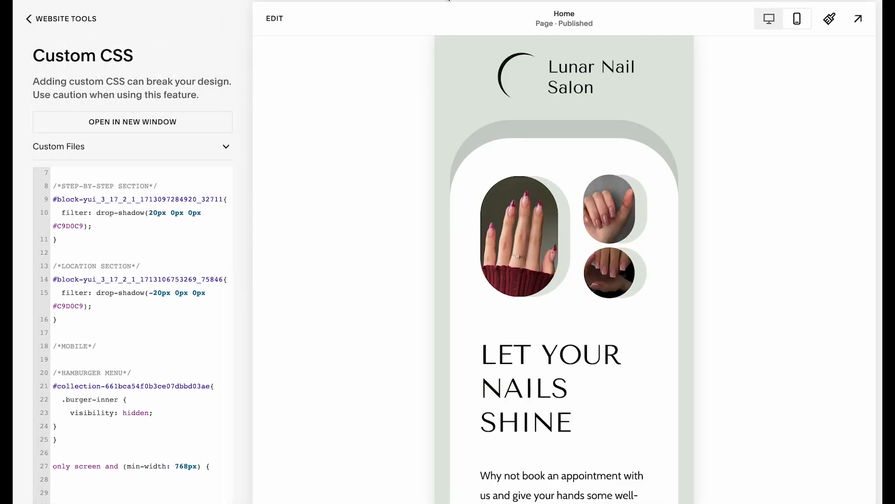
left_click(282, 2)
left_click(317, 97)
scroll(492, 183, "down", 10)
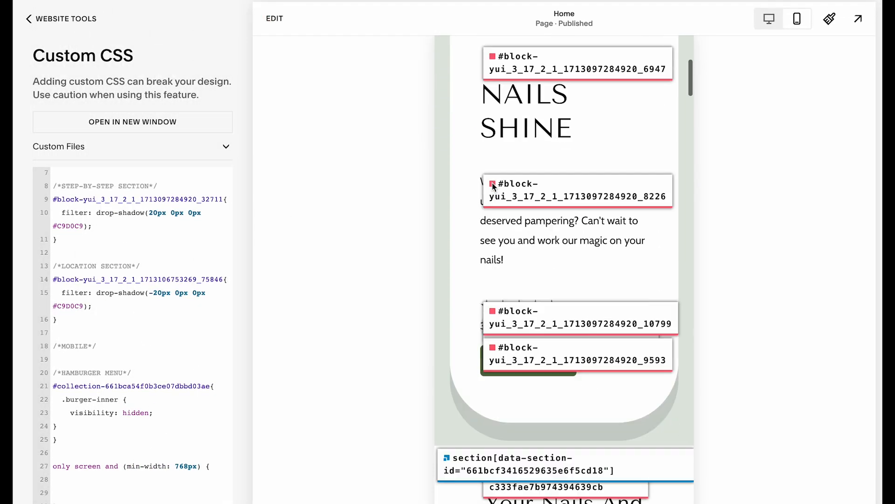
scroll(494, 185, "down", 15)
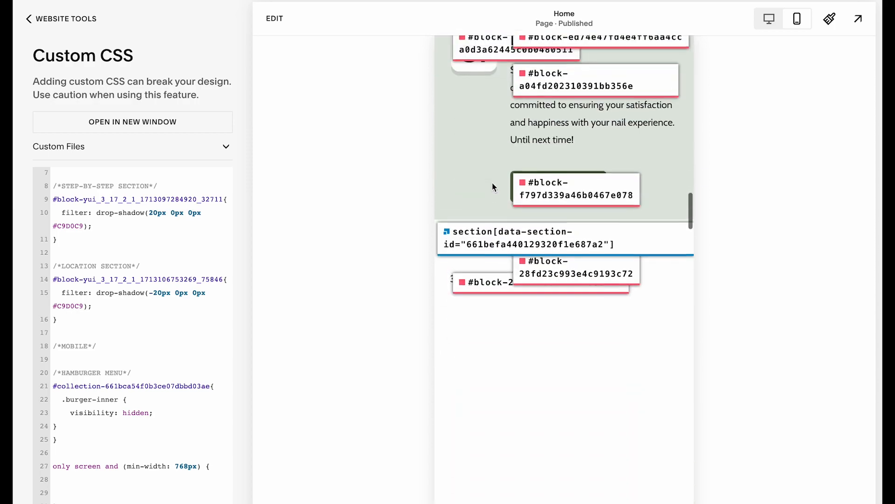
left_click(486, 243)
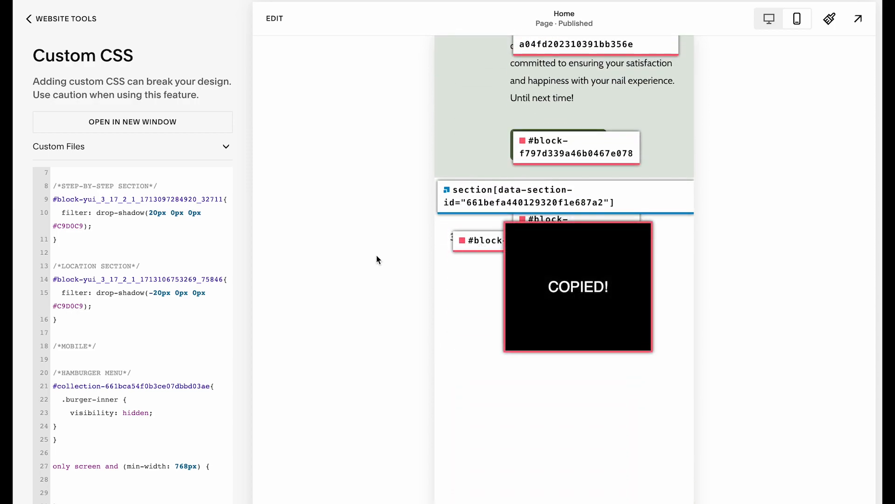
Insert the copied ID #block-27b8066e02fbb7593f4c inside a max-width 767px media query in the custom CSS and hide the block ID overlay
left_click(116, 479)
key("super+v")
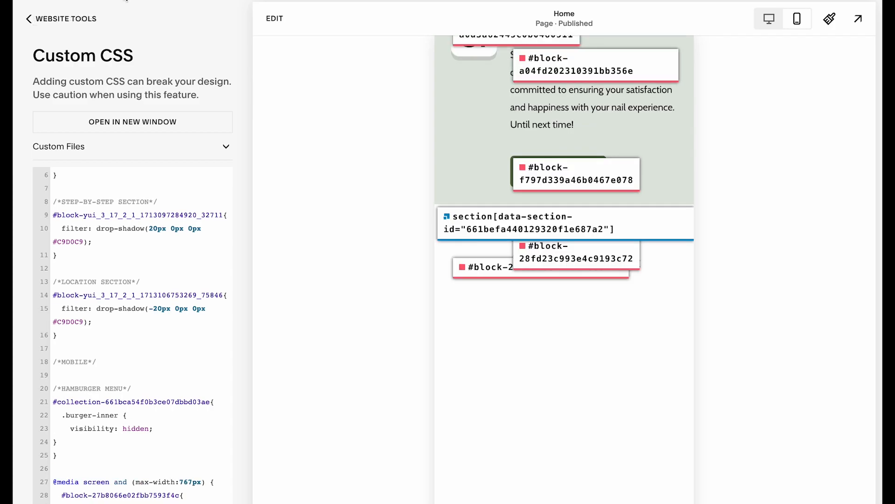
left_click(282, 2)
left_click(278, 97)
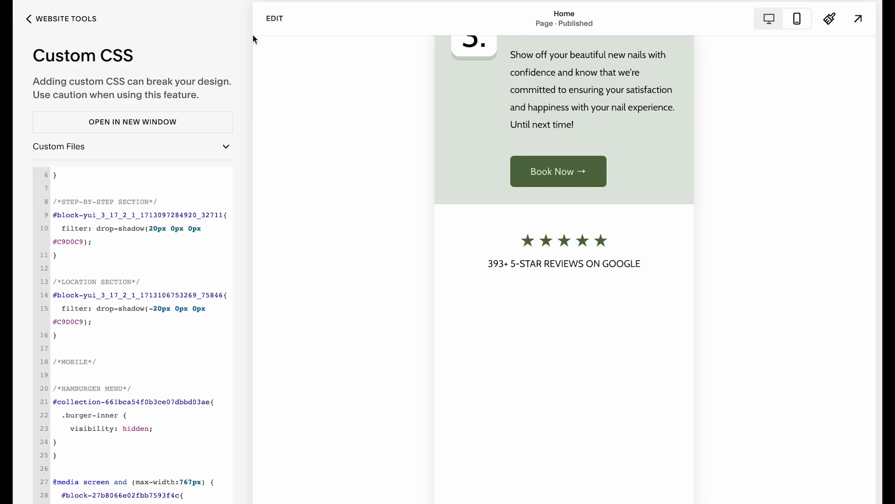
Open the page for editing and move the Reviews From Our Customers heading up directly beneath the 5-star Google reviews line
left_click(271, 26)
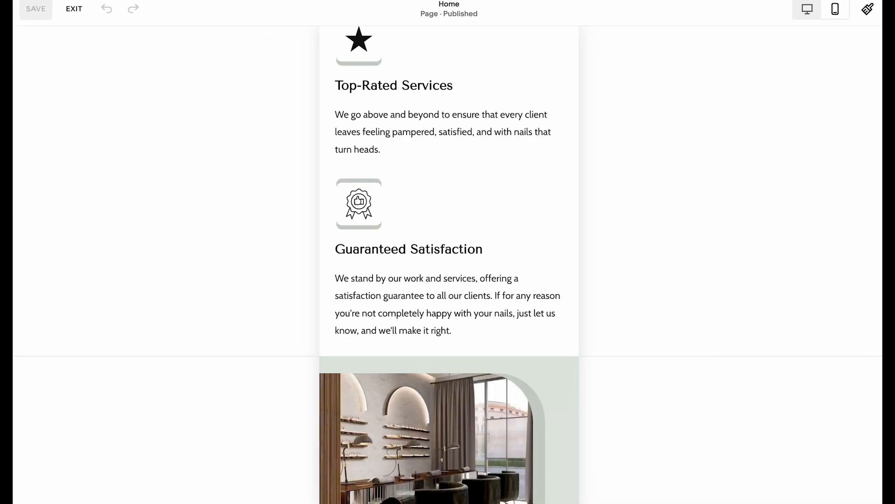
scroll(547, 440, "down", 15)
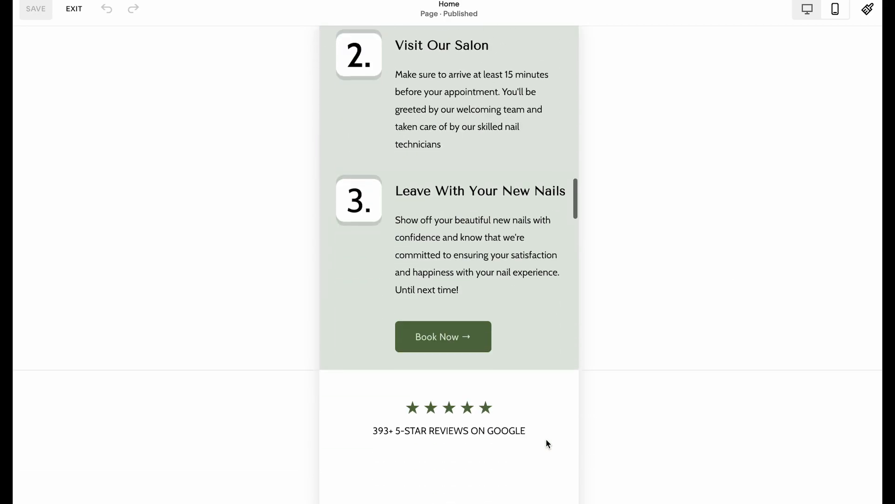
scroll(502, 246, "down", 10)
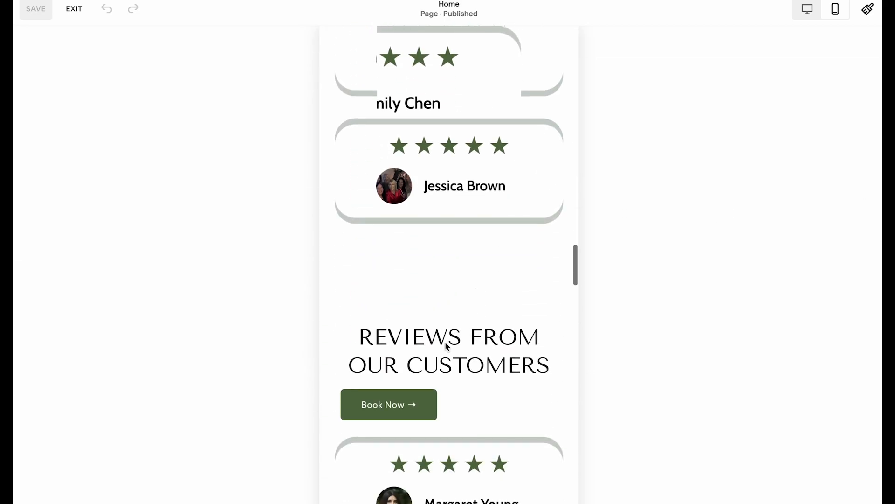
left_click_drag(444, 363, 456, 227)
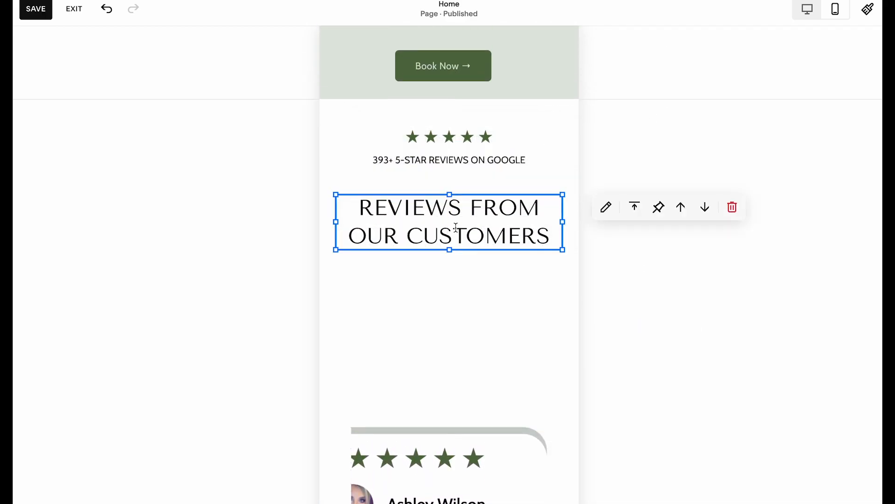
left_click(455, 163)
left_click(471, 238)
left_click(486, 240)
left_click(486, 255)
mouse_move(488, 246)
left_mouse_down()
mouse_move(489, 229)
mouse_move(489, 245)
left_mouse_up()
left_click(488, 251)
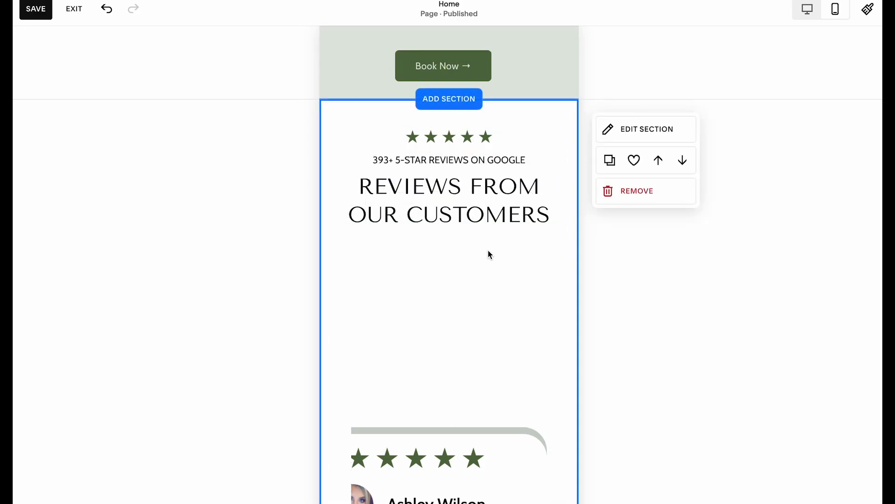
left_click(501, 168)
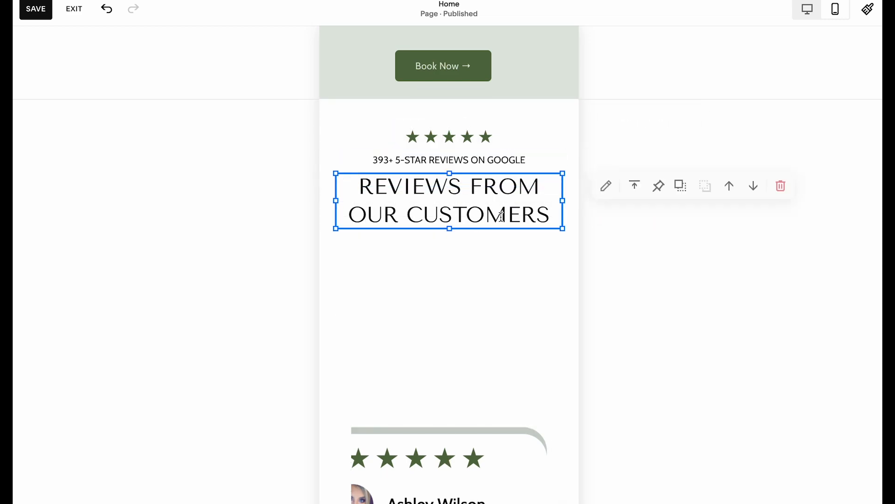
Move the Book Now button up beneath the Reviews From Our Customers heading and centre it
left_click(473, 281)
left_click_drag(495, 207, 485, 271)
left_click(485, 271)
scroll(485, 270, "down", 10)
scroll(486, 271, "down", 1)
scroll(486, 272, "up", 8)
left_click_drag(390, 453, 455, 196)
scroll(466, 305, "down", 2)
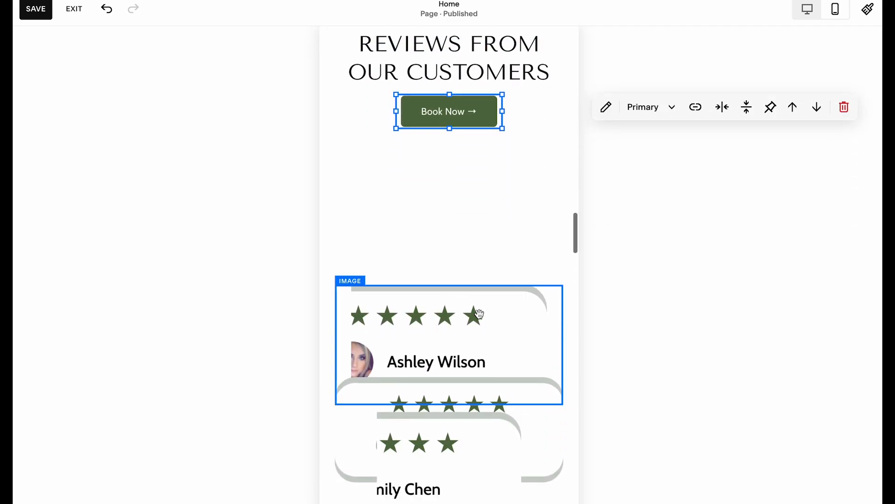
Stack four complete customer review cards below the Book Now button, keep the surplus cards beneath them, and save the page
scroll(479, 314, "down", 3)
left_click_drag(480, 292, 479, 277)
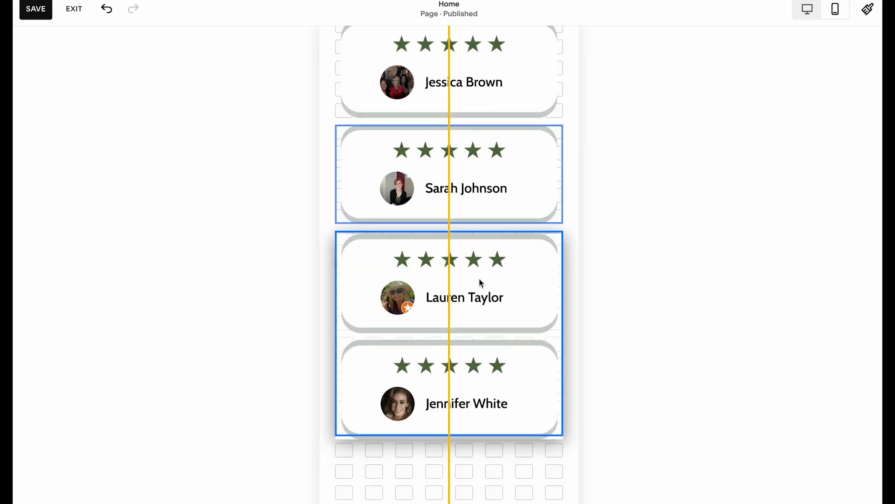
scroll(480, 278, "up", 3)
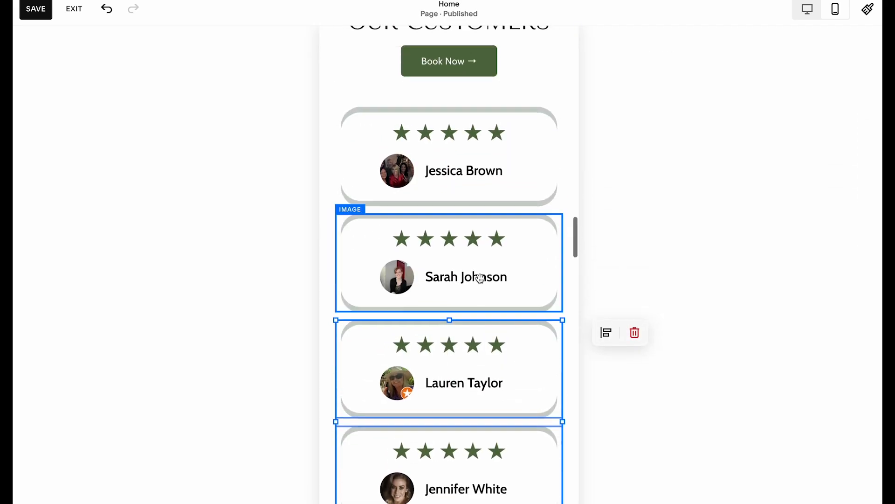
left_click(384, 105)
scroll(420, 348, "down", 8)
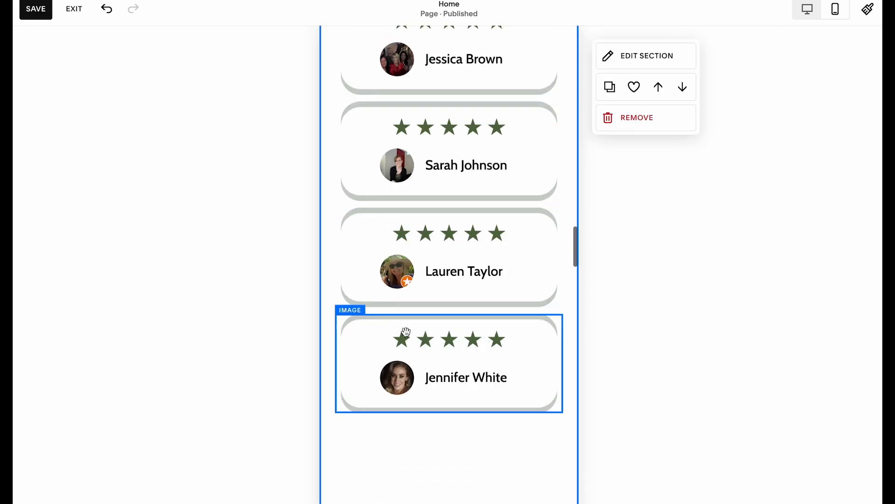
scroll(443, 383, "up", 3)
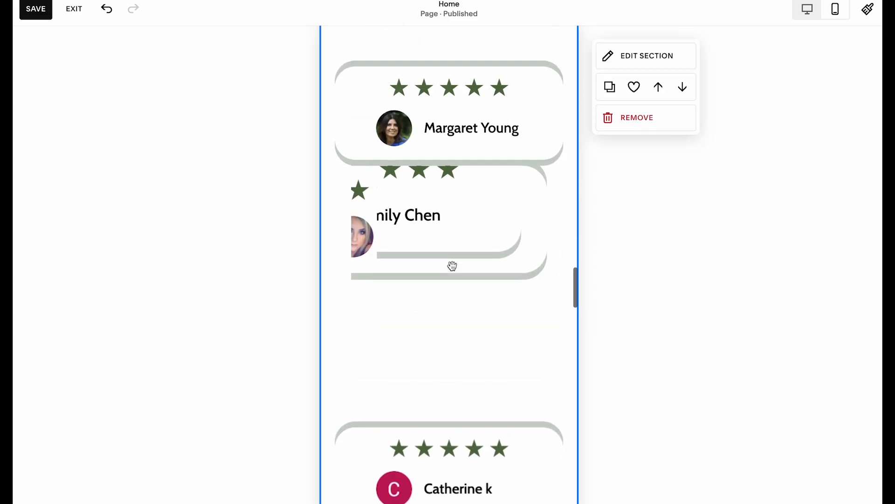
left_click_drag(443, 298, 379, 100)
left_click(36, 15)
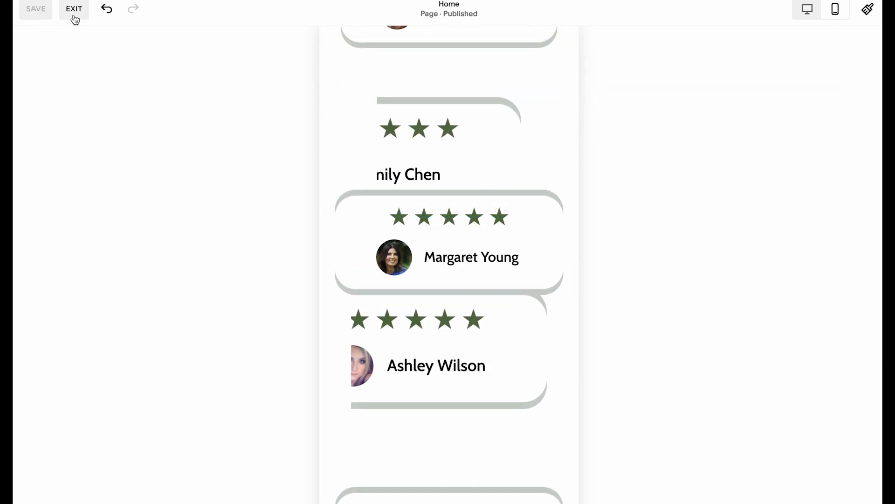
Hide the four surplus review blocks on mobile with a display: none rule in the media query and save the custom CSS
left_click(74, 10)
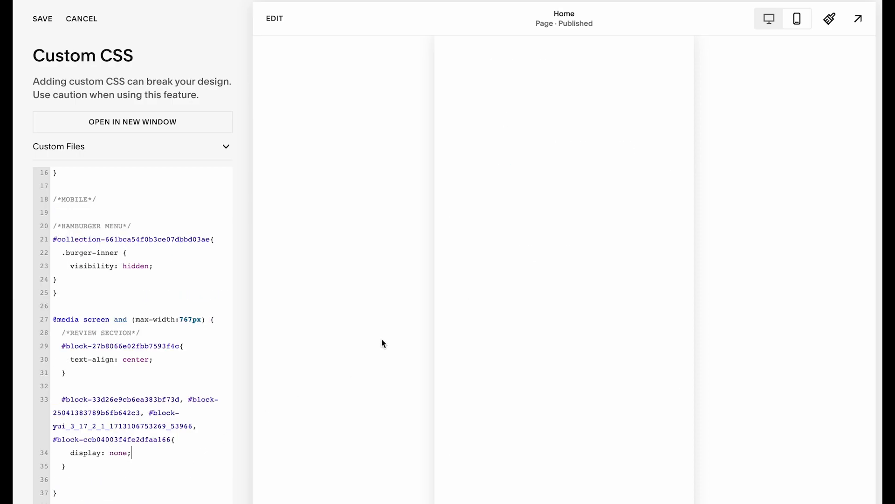
left_click(43, 14)
Reopen the page for editing, move the hidden review image blocks up over the third review card, and reduce their height
left_click(275, 18)
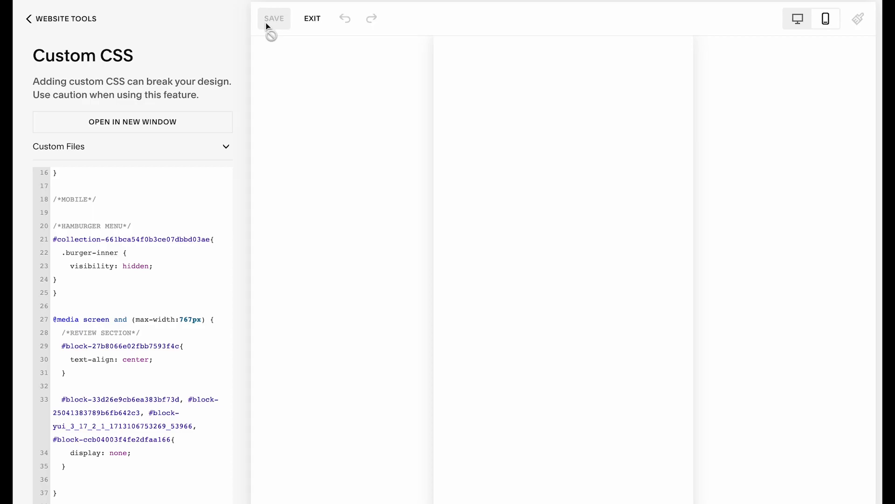
scroll(436, 281, "down", 20)
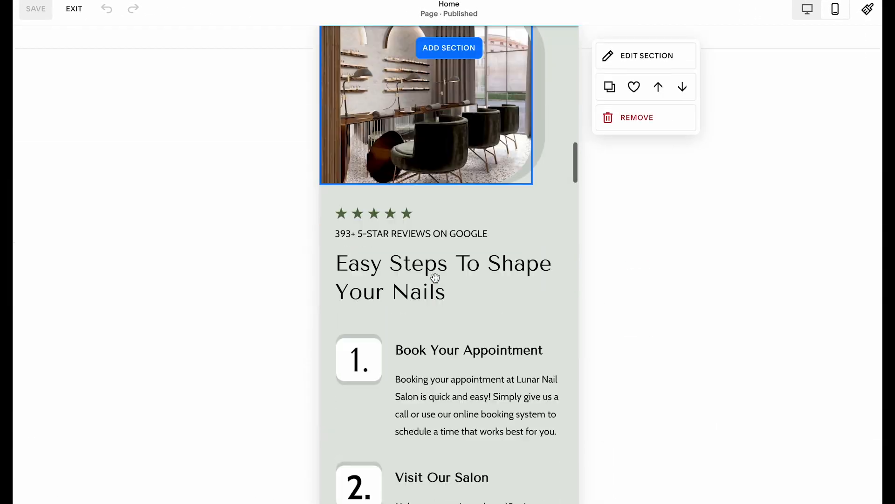
scroll(436, 278, "down", 10)
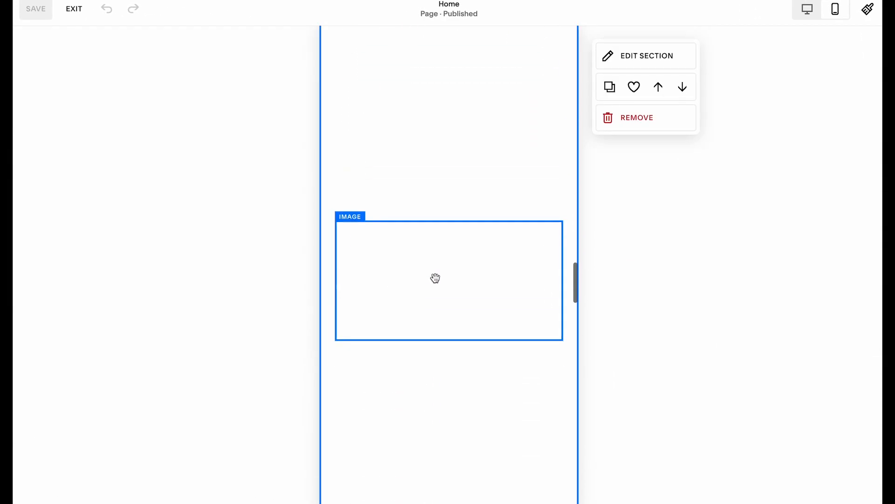
left_click_drag(438, 344, 436, 122)
scroll(437, 122, "up", 8)
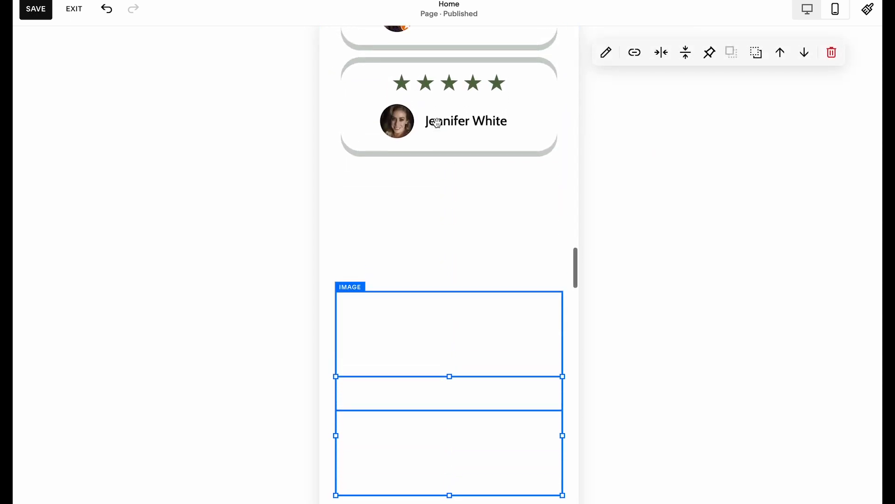
left_click_drag(426, 439, 430, 90)
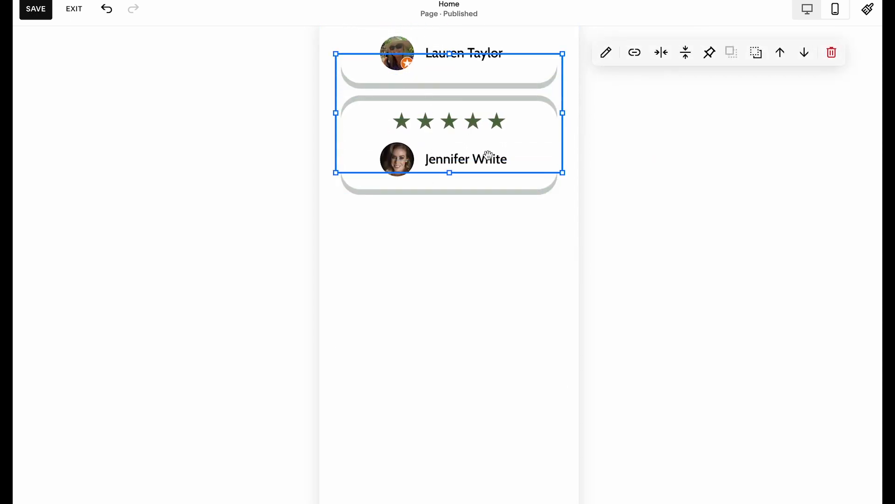
left_click_drag(452, 175, 452, 92)
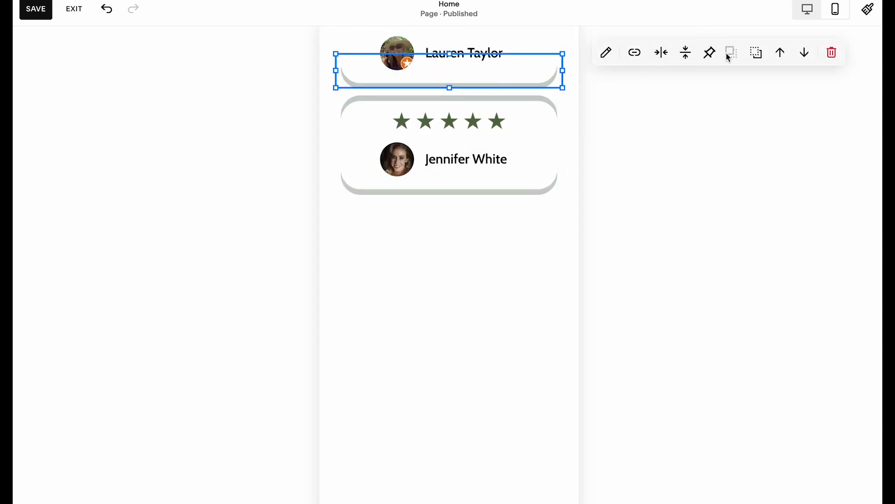
scroll(573, 130, "up", 1)
left_click_drag(473, 319, 471, 127)
left_click_drag(450, 202, 452, 107)
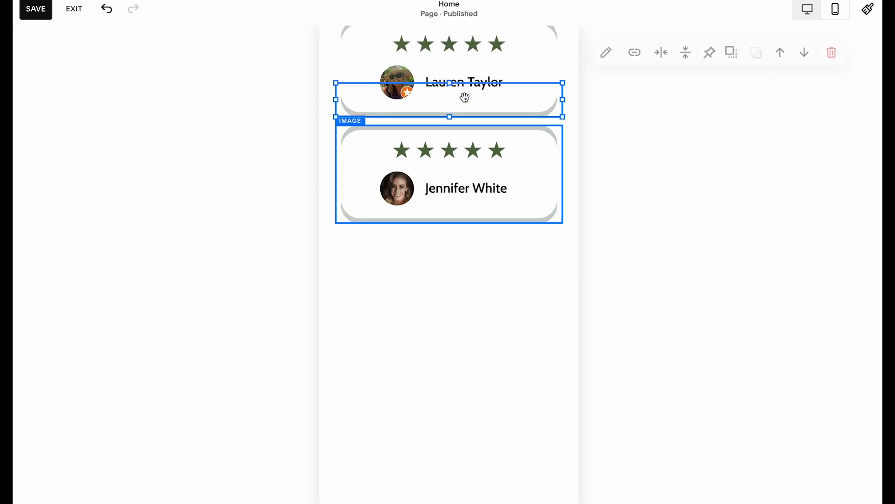
left_click_drag(490, 426, 490, 222)
Move the second group of FAQ questions up so it joins directly onto the first group
scroll(426, 287, "down", 1)
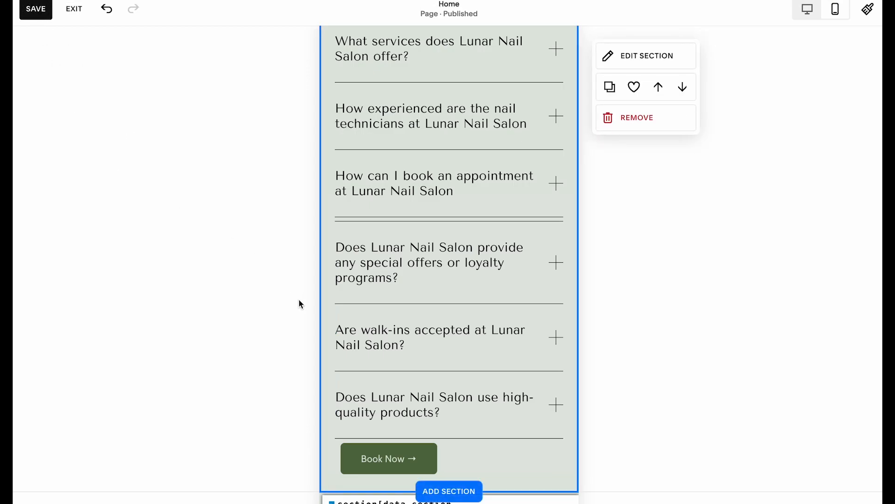
left_click_drag(367, 287, 366, 205)
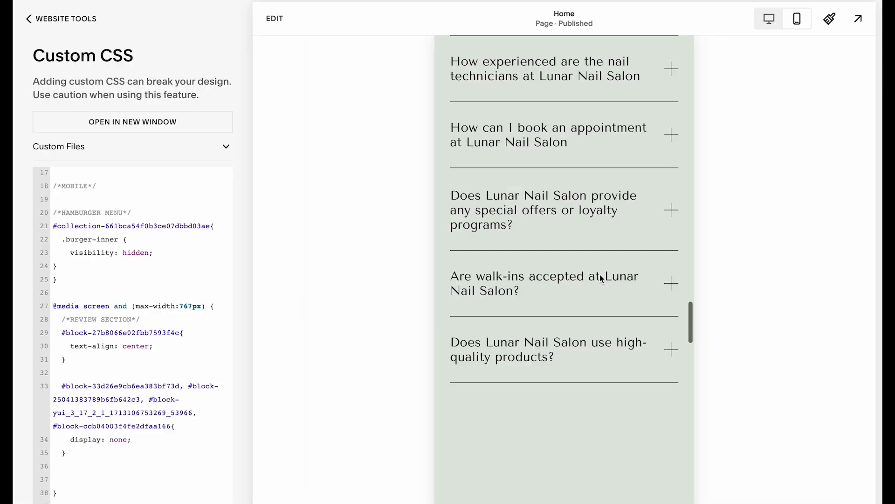
scroll(606, 277, "up", 2)
scroll(600, 274, "down", 5)
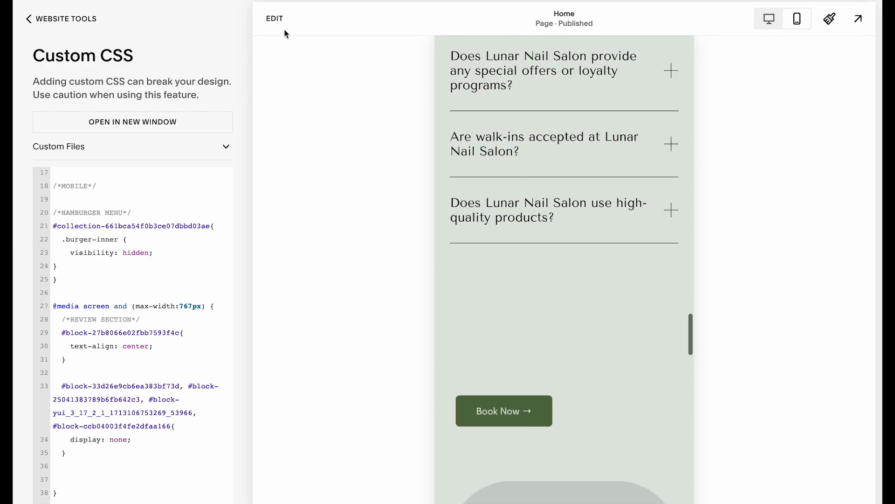
Open the page for editing and centre the FAQ section's Book Now button directly beneath the last question
left_click(276, 20)
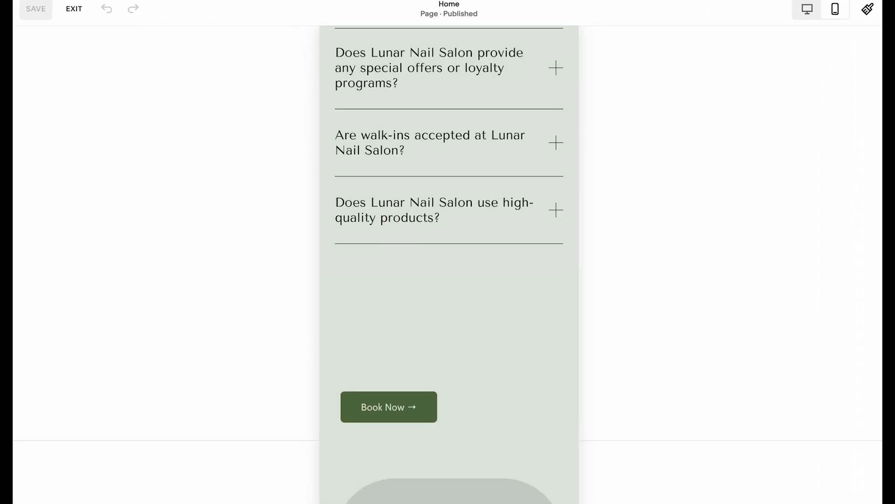
scroll(388, 357, "down", 1)
left_click_drag(388, 357, 454, 240)
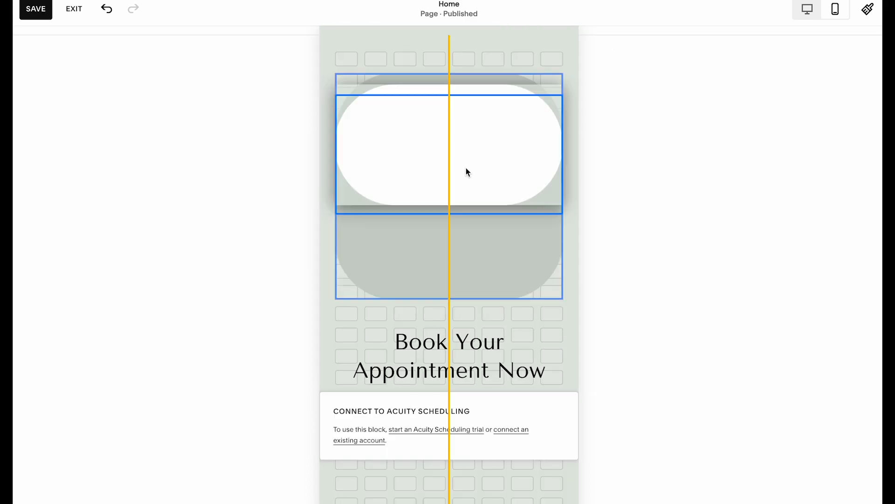
Enlarge the white rounded shape over the grey one and place the Book Your Appointment Now heading inside it, narrowed on both sides
left_click_drag(468, 172, 450, 256)
left_click(469, 188)
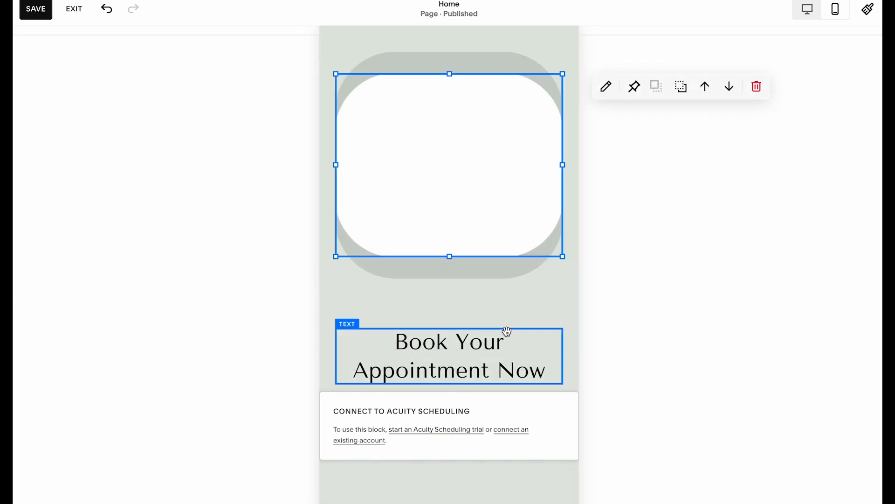
left_click_drag(472, 340, 476, 125)
left_click_drag(561, 125, 532, 131)
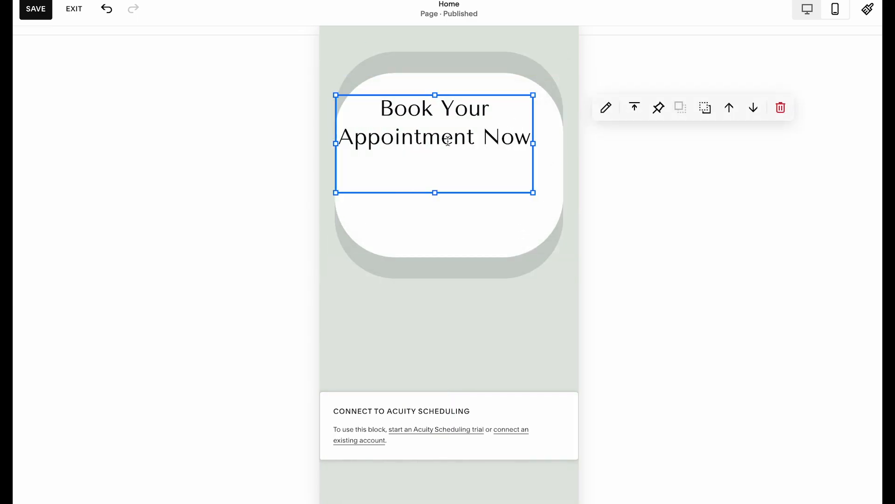
left_click_drag(340, 139, 367, 139)
left_click(464, 310)
Lengthen the grey and white booking shapes and fit the Acuity Scheduling block inside them beneath the heading
scroll(461, 302, "down", 2)
left_click(462, 192)
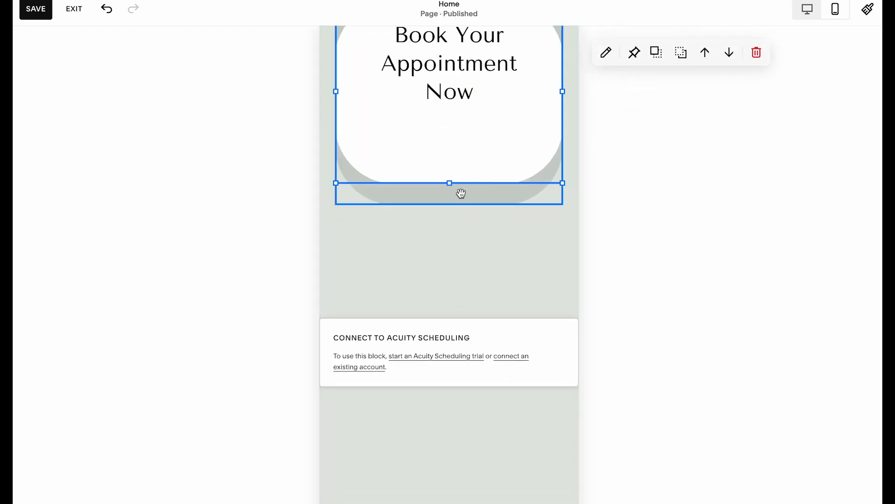
left_click_drag(452, 203, 453, 433)
left_click_drag(472, 362, 475, 171)
scroll(513, 277, "down", 2)
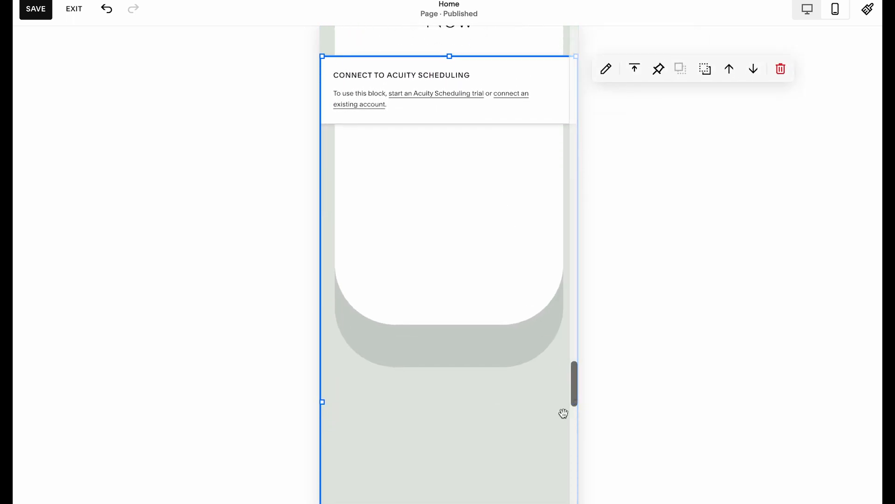
left_click_drag(326, 404, 440, 399)
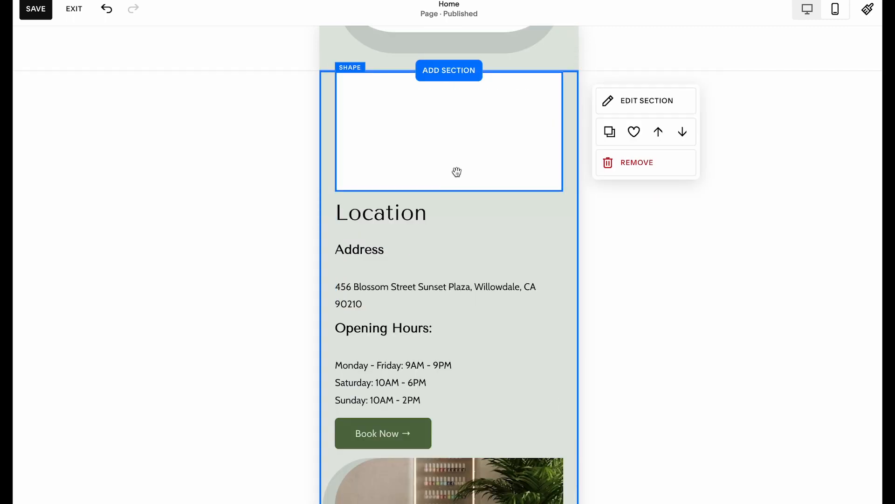
Move the Location section's white shape down behind the text and bring the salon photo up to the section's start
scroll(457, 172, "down", 3)
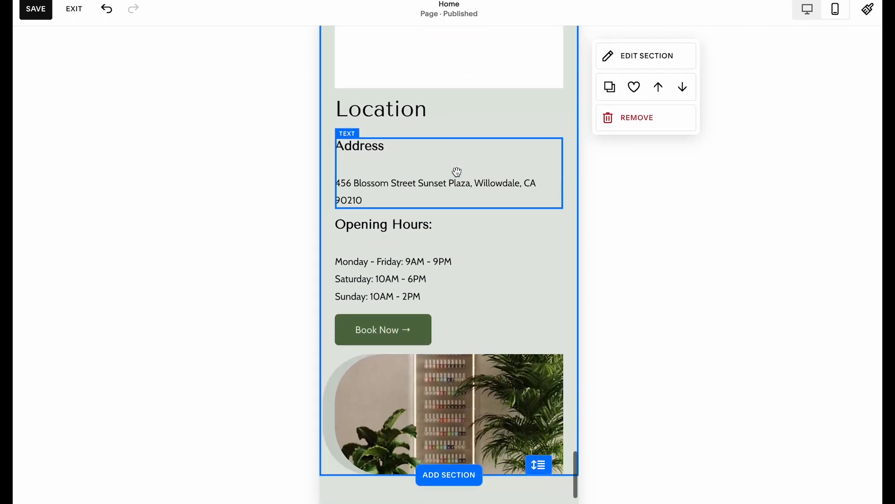
left_click_drag(477, 69, 458, 215)
scroll(467, 353, "down", 3)
left_click(467, 353)
left_click_drag(467, 286, 478, 82)
Enlarge the salon photo and white shape, and arrange the Location heading, address, opening hours and Book Now button below the photo
scroll(485, 245, "up", 3)
left_click_drag(485, 246, 486, 288)
left_click(542, 216)
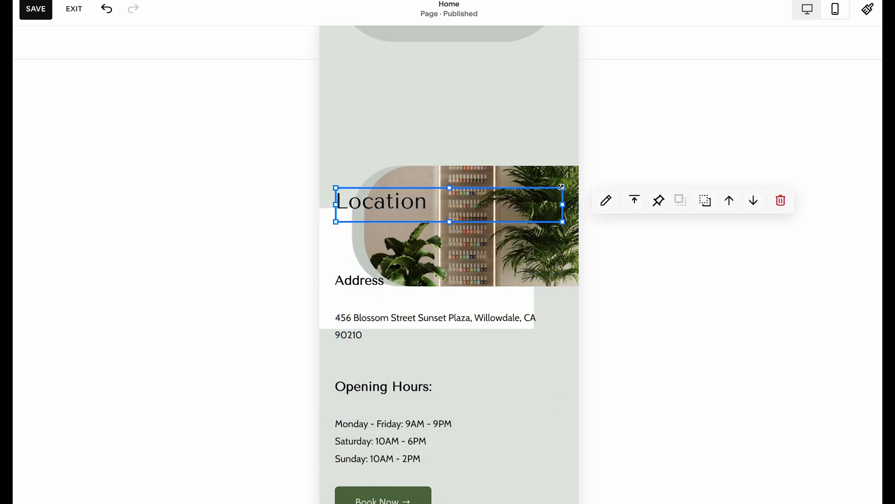
left_click(554, 176)
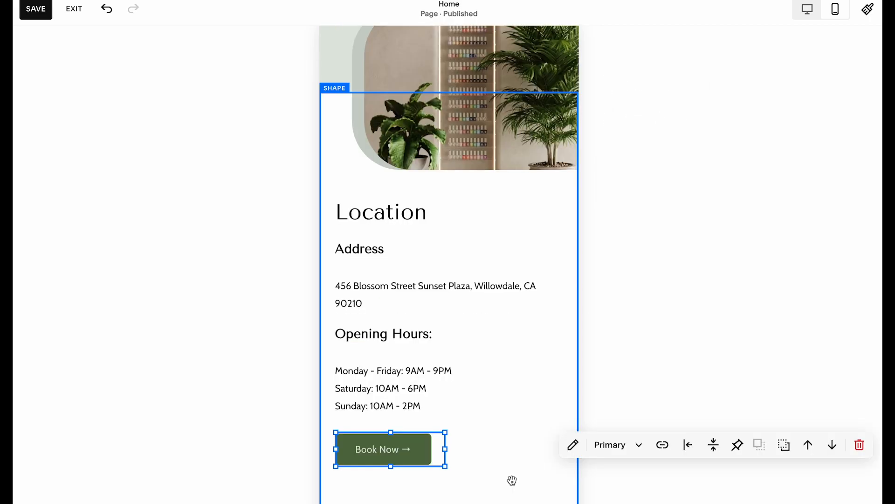
Shorten the Location section's white shape to end just below the Book Now button and trim the section's excess height
left_click(512, 480)
scroll(508, 479, "down", 1)
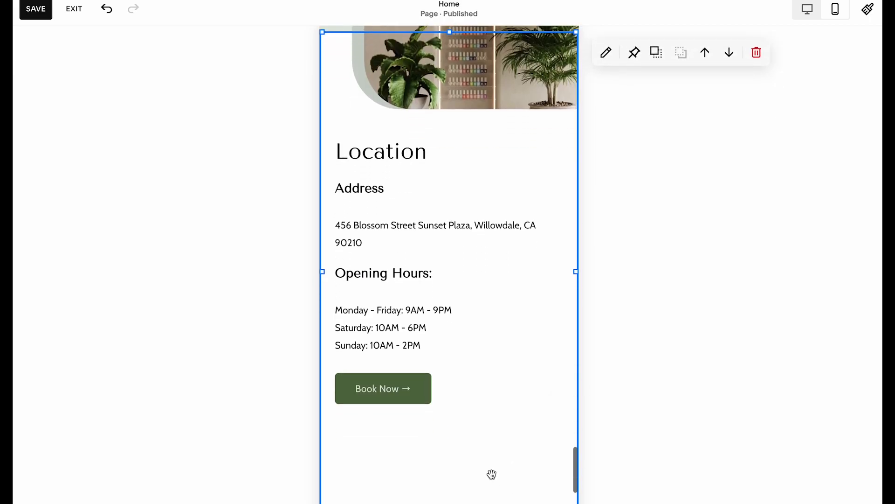
left_click_drag(450, 503, 456, 435)
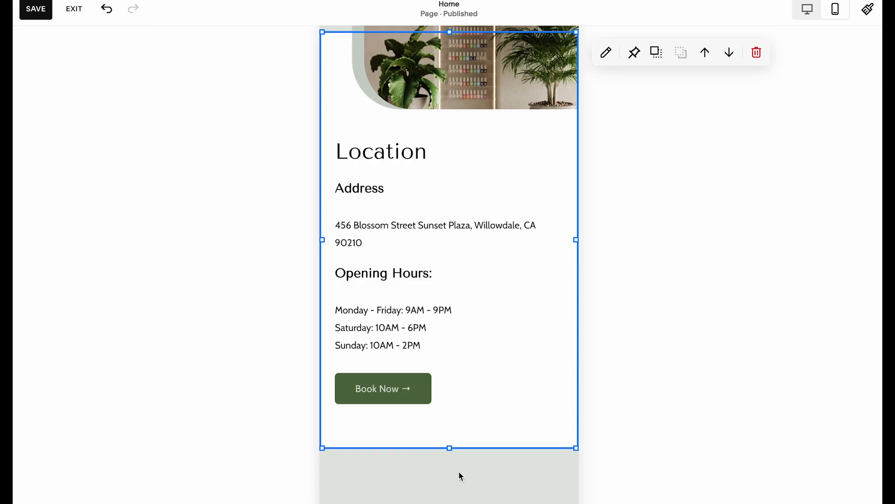
left_click(459, 472)
scroll(459, 472, "up", 4)
scroll(459, 472, "down", 4)
left_click_drag(532, 499, 532, 387)
left_click(502, 456)
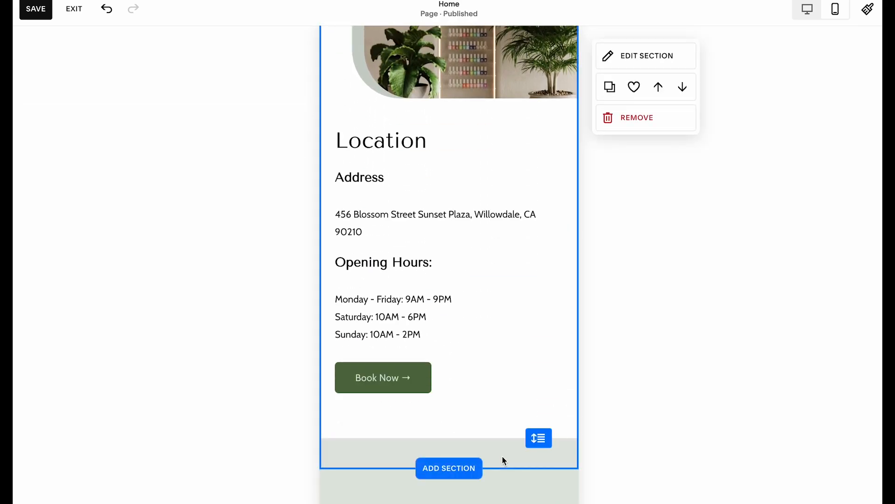
Arrange the footer with the logo first, small Facebook and Instagram icons side by side beneath it, and the copyright text underneath
scroll(503, 458, "down", 5)
left_click(488, 298)
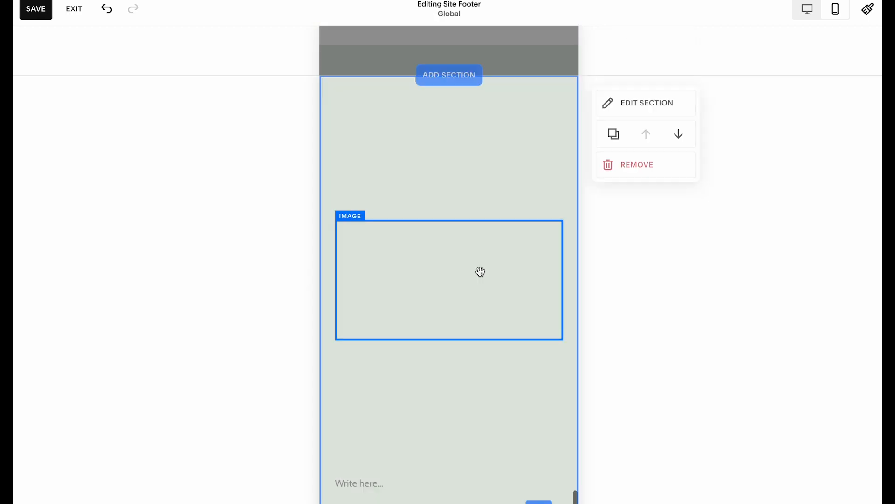
left_click(462, 156)
left_click_drag(450, 212, 452, 148)
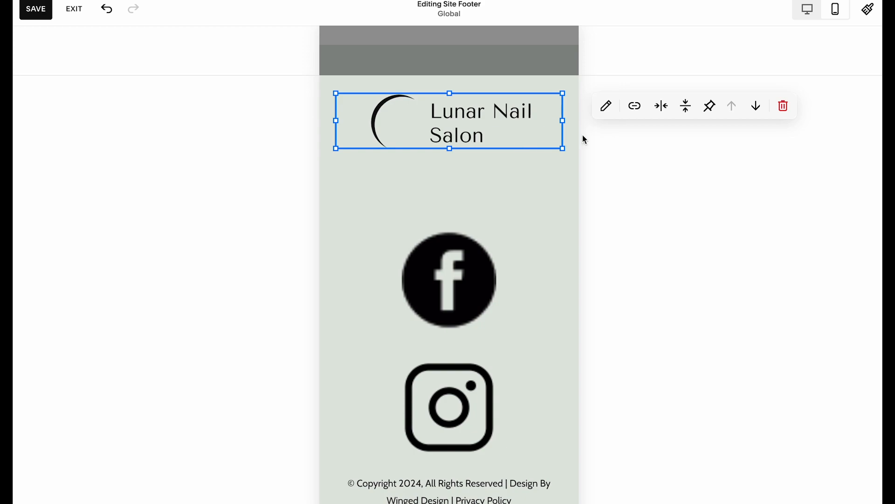
left_click_drag(563, 122, 495, 122)
left_click_drag(454, 293, 434, 252)
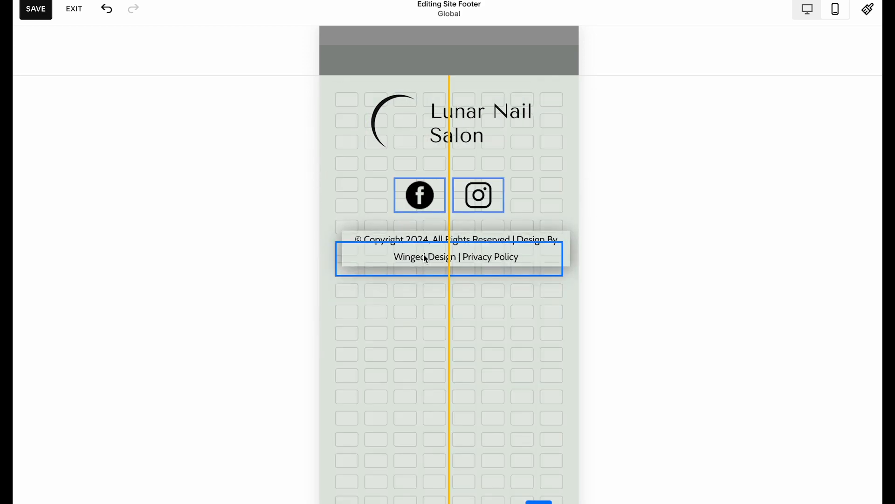
left_click_drag(438, 256, 441, 257)
left_click(551, 468)
Return from the footer to the home page, review its mobile sections up to the header, and save the layout changes
scroll(538, 383, "up", 5)
left_click(526, 262)
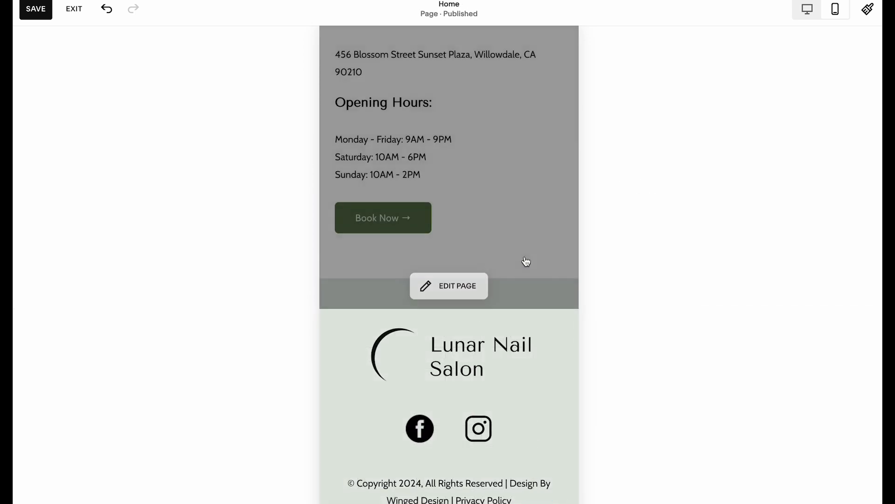
left_click(251, 343)
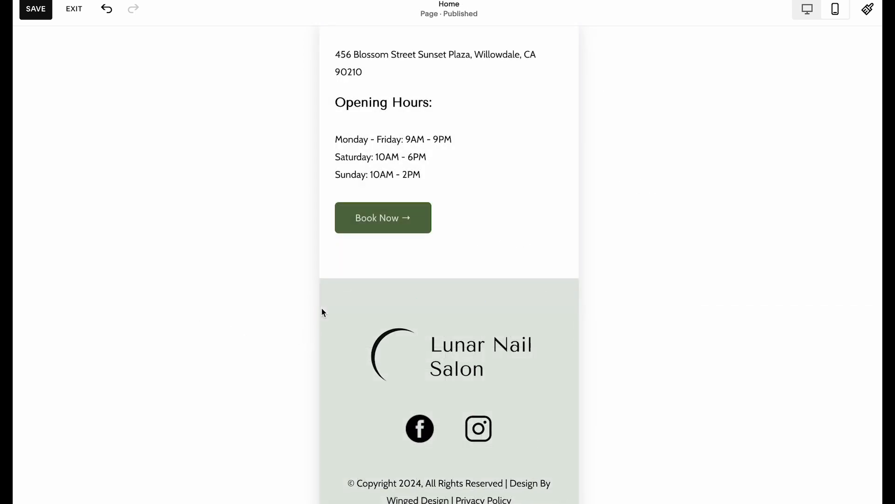
left_click(401, 242)
scroll(402, 237, "up", 10)
scroll(402, 239, "up", 15)
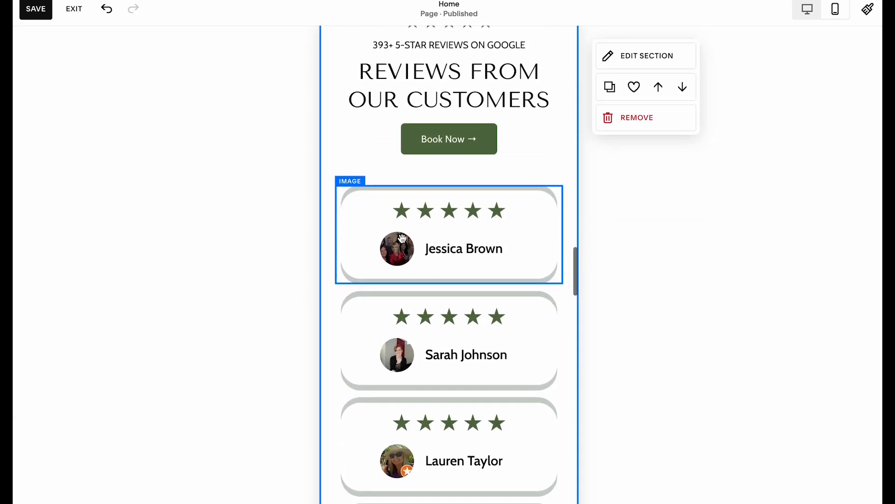
scroll(402, 238, "up", 15)
scroll(457, 262, "up", 15)
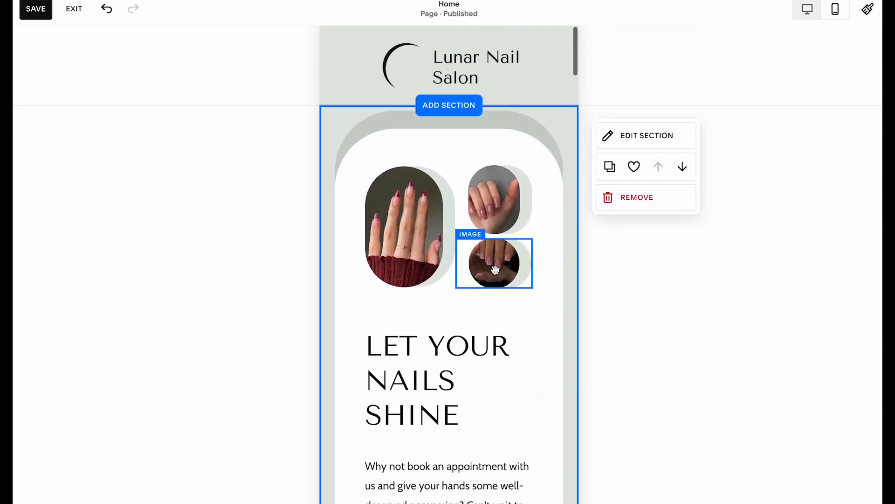
left_click(42, 17)
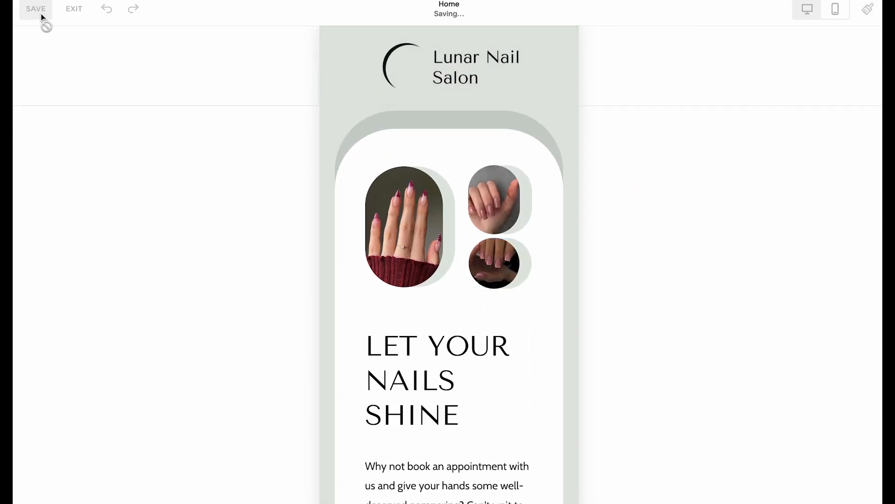
Leave the page editor and the Custom CSS area, and open the Acuity Scheduling dashboard
left_click(77, 16)
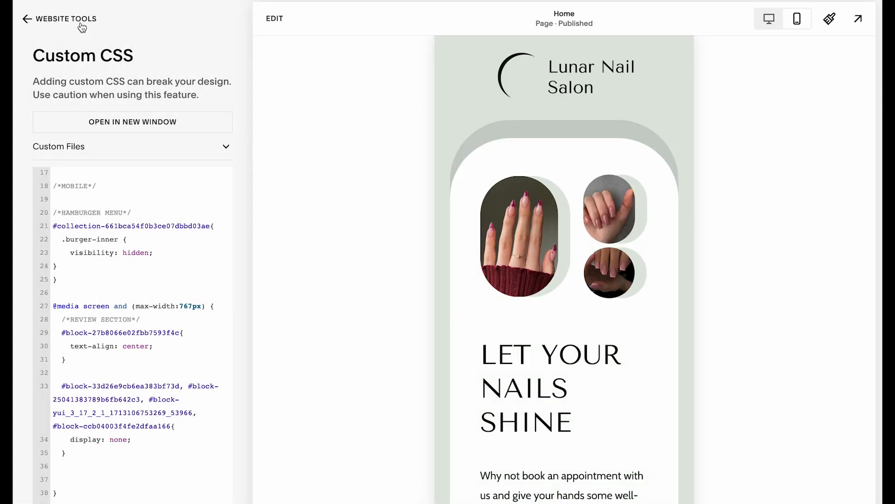
left_click(80, 23)
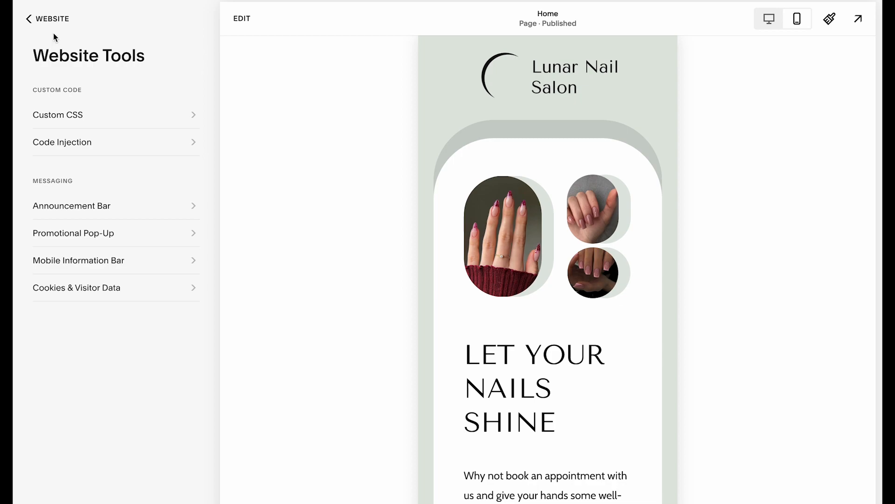
left_click(52, 19)
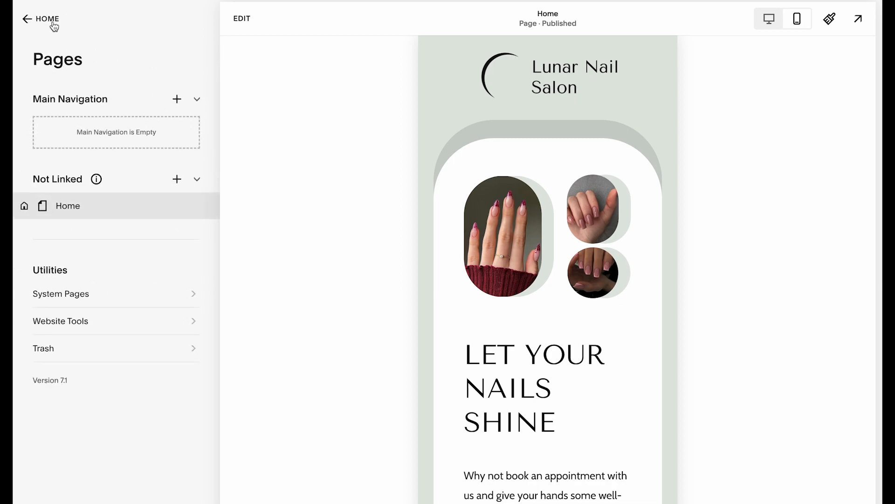
left_click(52, 22)
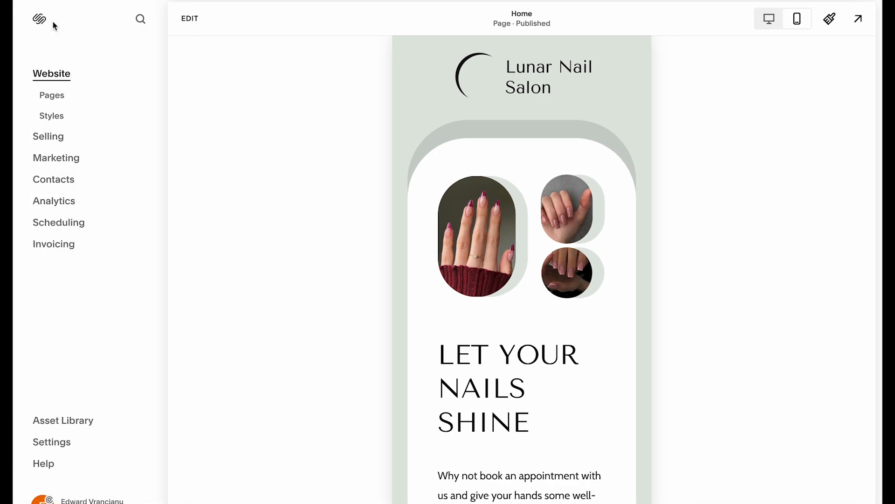
left_click(67, 229)
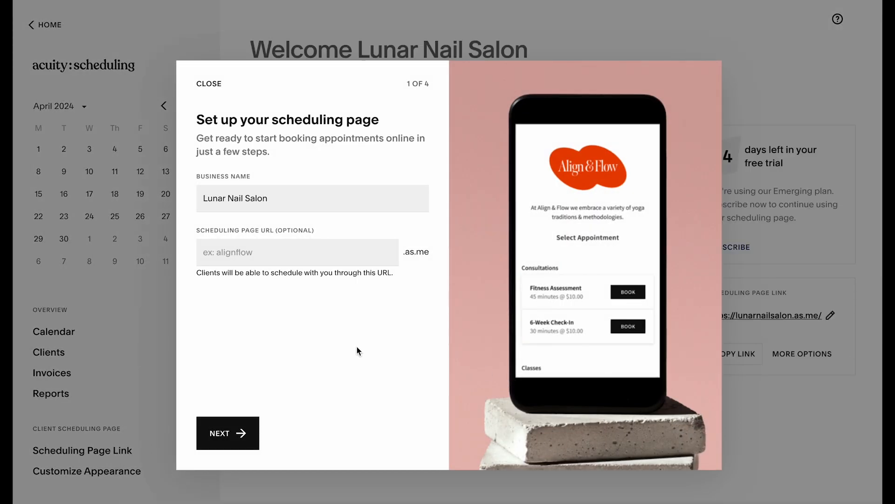
Set the scheduling page URL to lunarnailsalon and close the setup at the first appointment type form
left_click(250, 433)
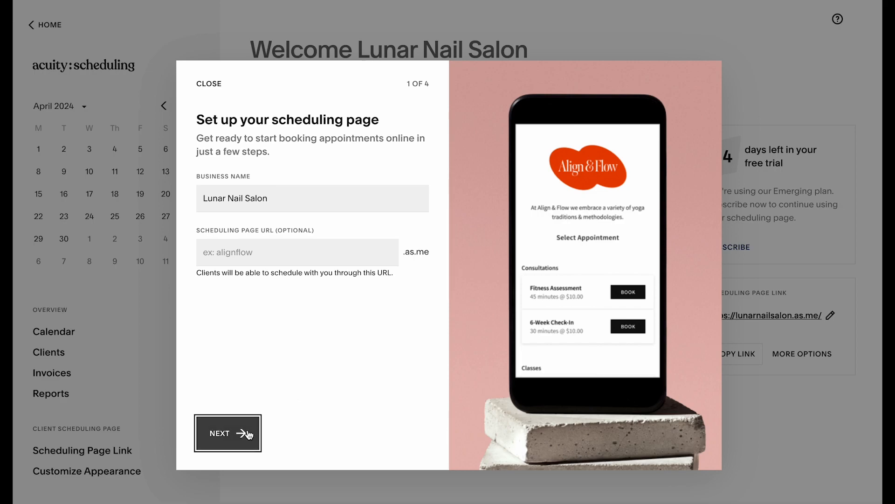
left_click(249, 247)
type("lunarnailsalon")
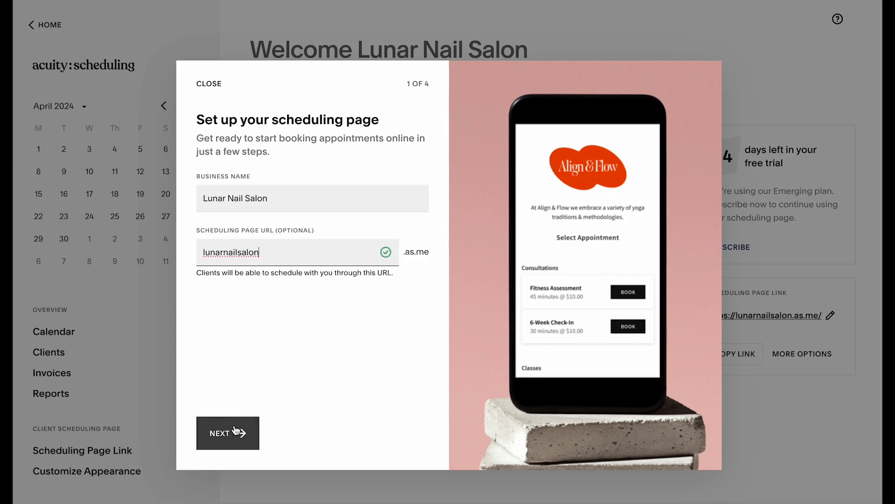
left_click(236, 430)
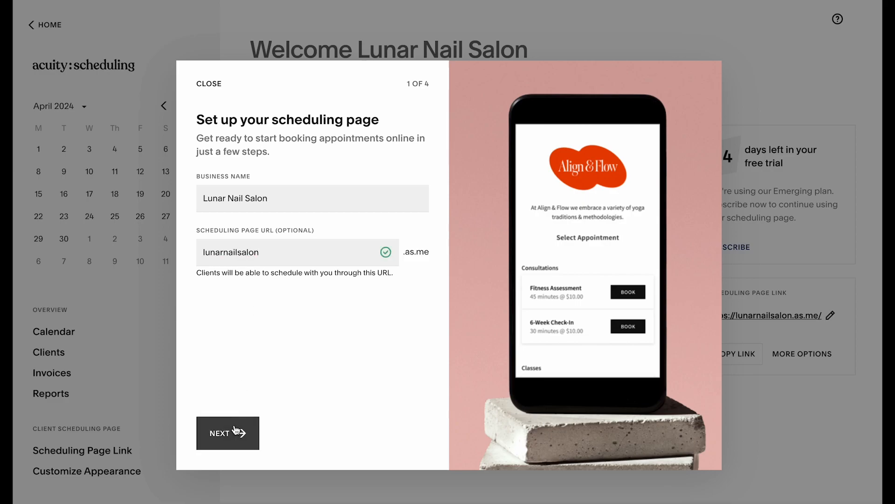
left_click(408, 199)
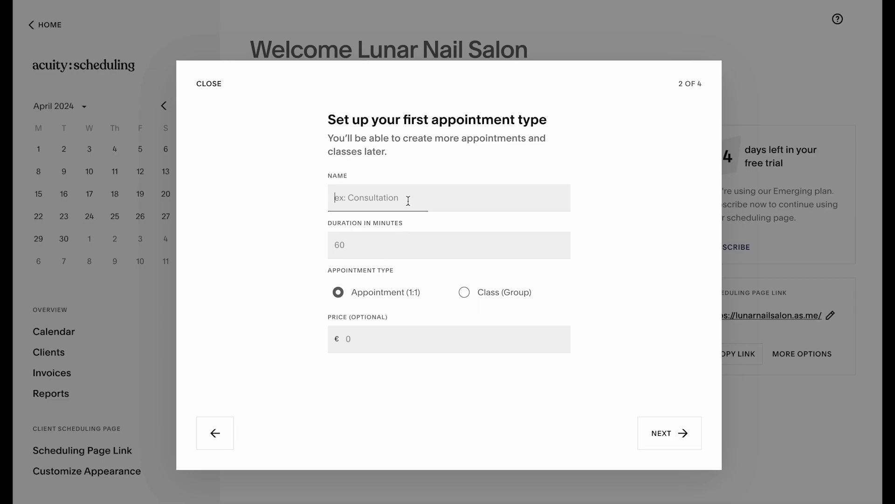
left_click(209, 86)
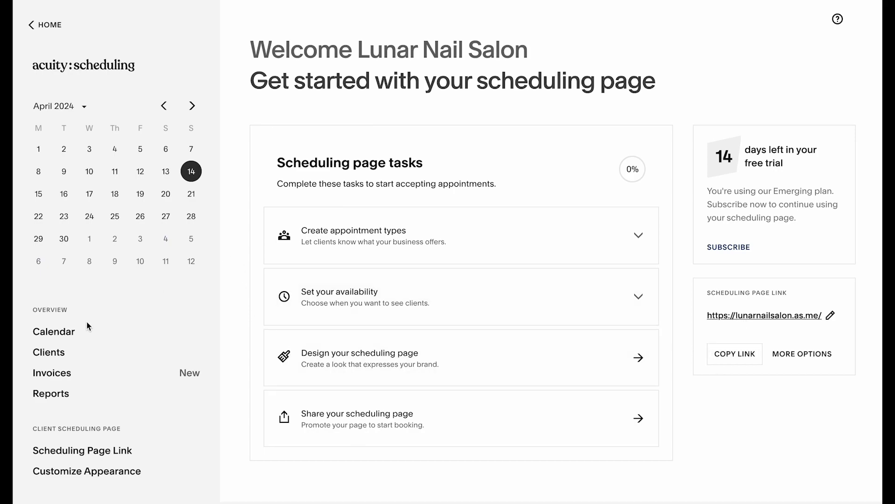
Open the scheduling calendar for the current week
left_click(62, 335)
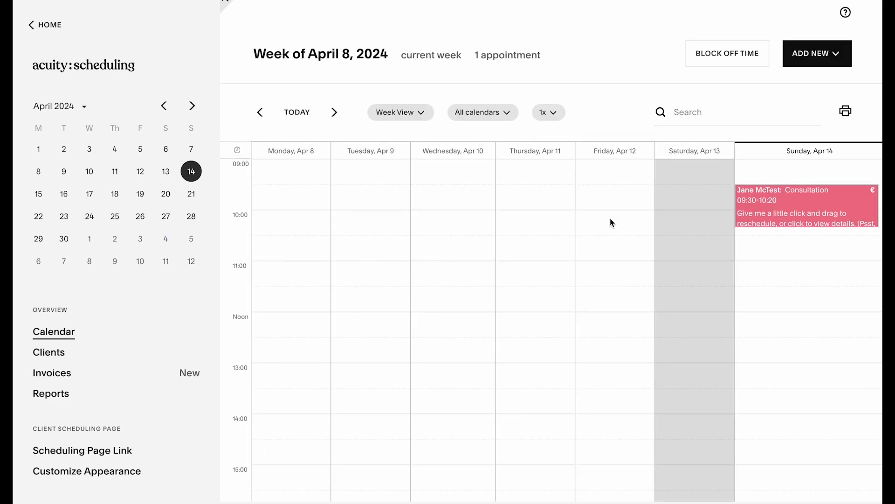
left_click(557, 282)
left_click(490, 302)
Block off Monday, April 15, 2024 from 11:15 to 12:00 in the scheduling calendar
left_click(726, 58)
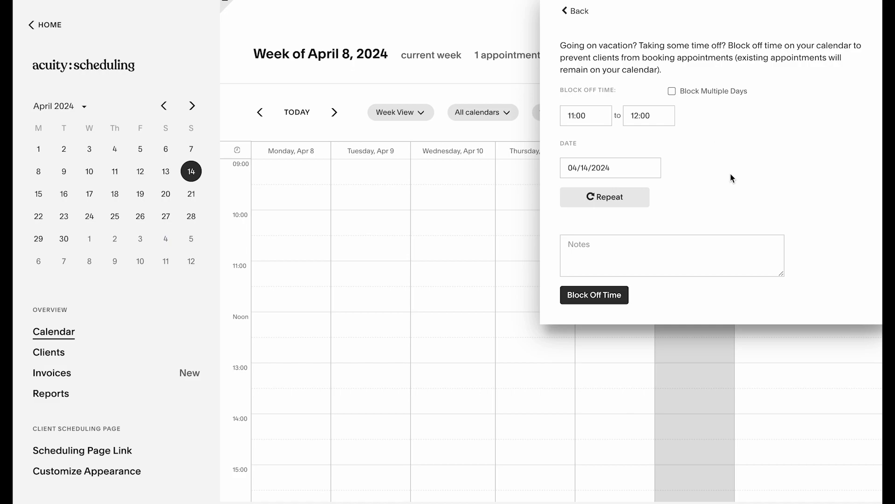
left_click(603, 119)
left_click(678, 94)
left_click(673, 93)
left_click(596, 123)
left_click(596, 163)
left_click(558, 296)
left_click(600, 120)
type(":15")
key("Return")
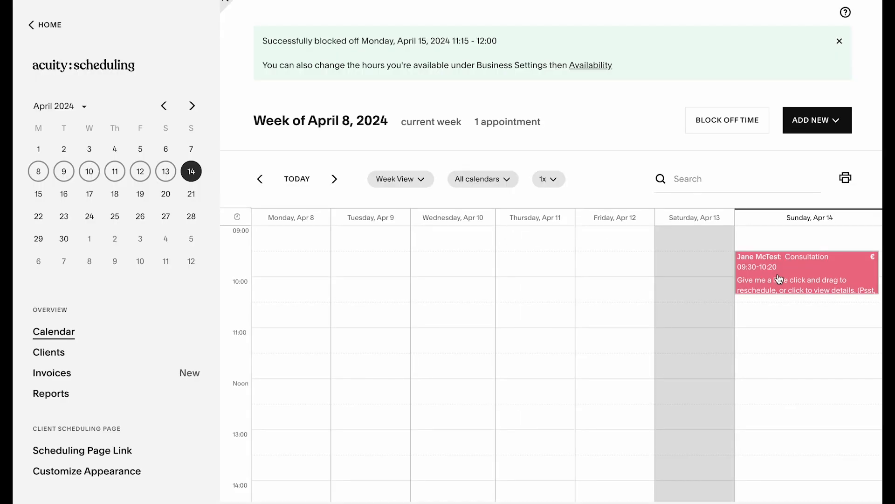
Show the week of April 15, 2024 in the calendar to check the blocked-off time
scroll(771, 278, "right", 2)
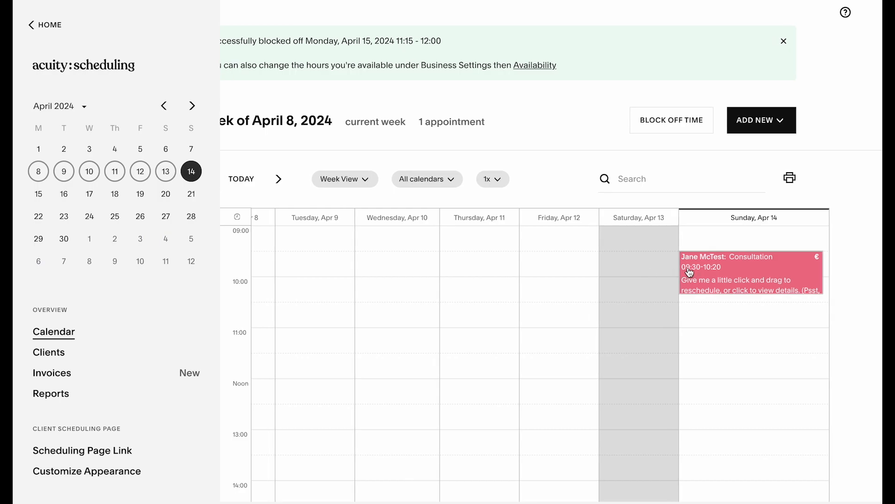
scroll(494, 267, "left", 2)
left_click(334, 179)
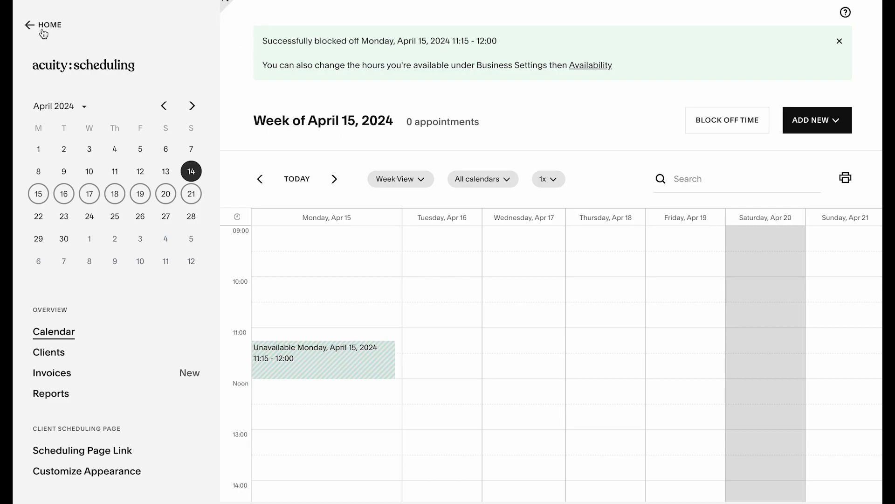
View the client list and the invoices overview of the scheduling account
left_click(61, 352)
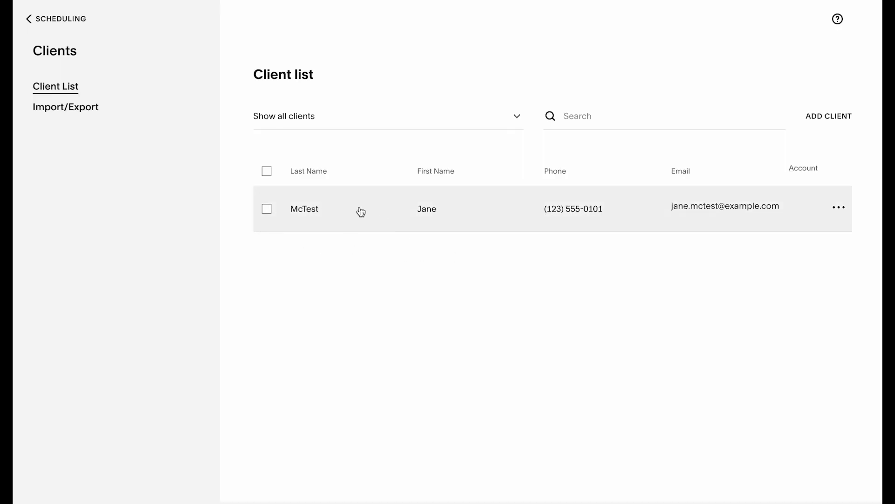
left_click(61, 19)
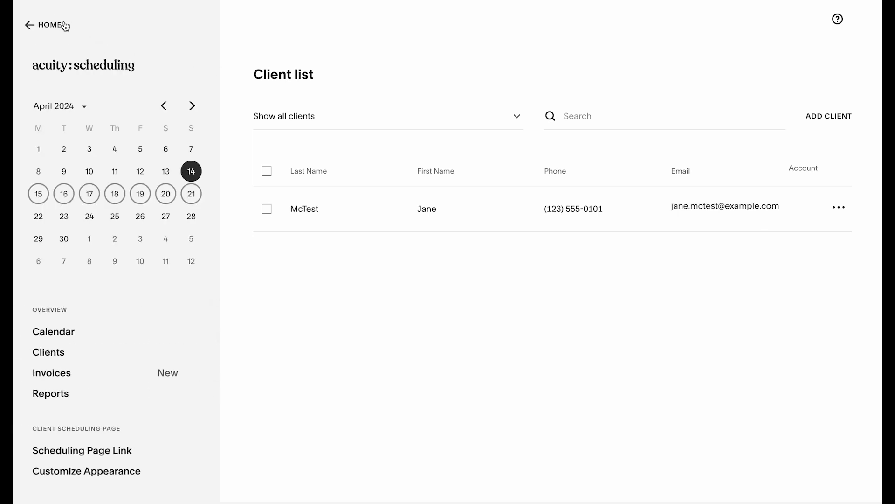
left_click(64, 380)
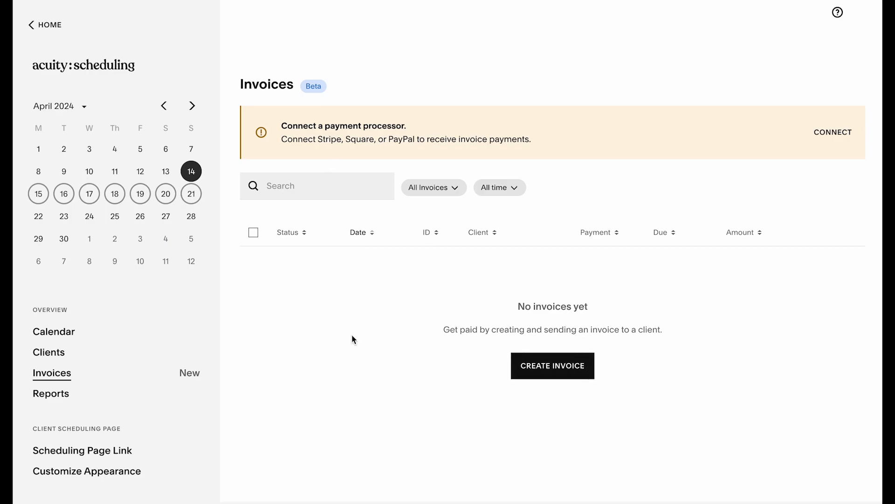
scroll(213, 350, "down", 1)
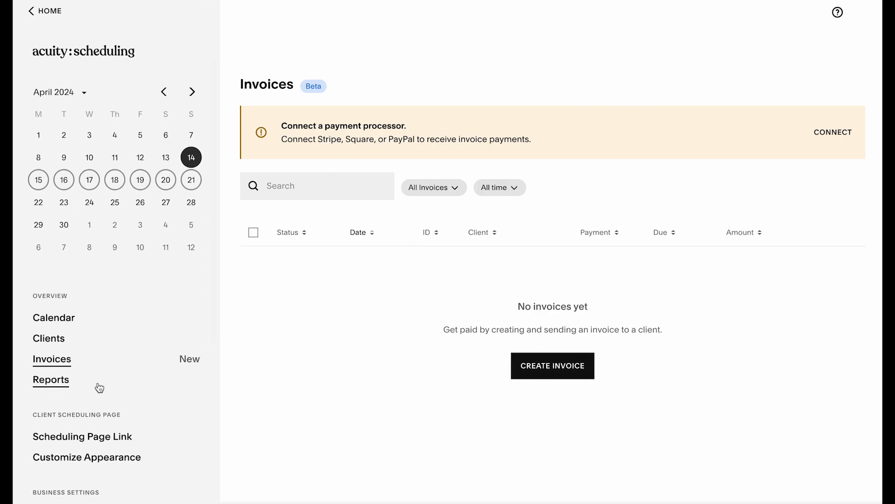
Examine the April 2024 scheduling reports for appointments, revenue, users, intake forms and tips
left_click(97, 381)
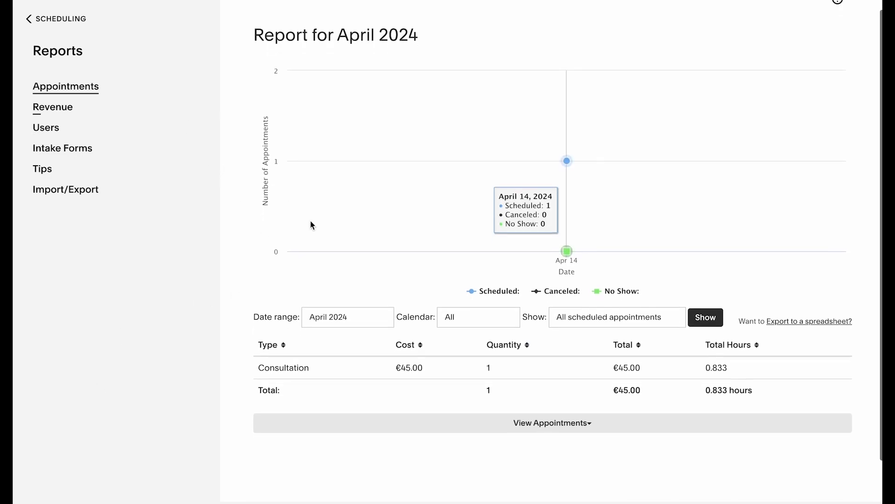
scroll(311, 222, "down", 3)
scroll(310, 224, "up", 3)
left_click(82, 115)
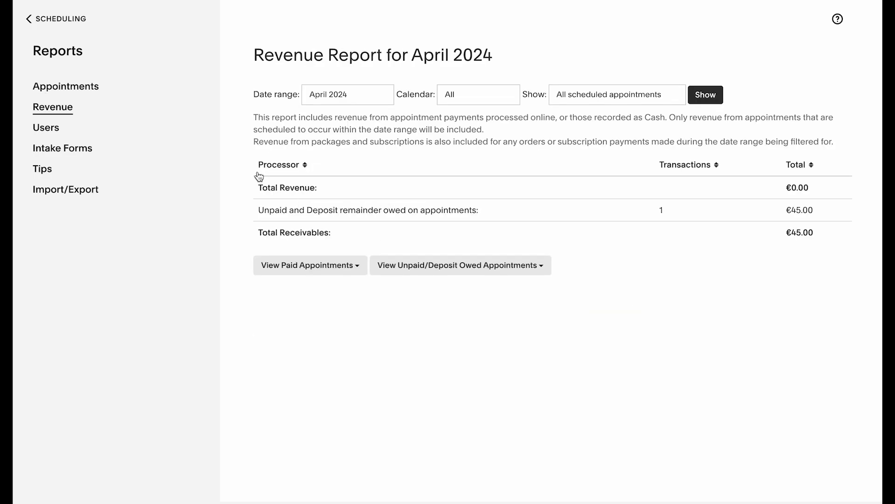
left_click(61, 135)
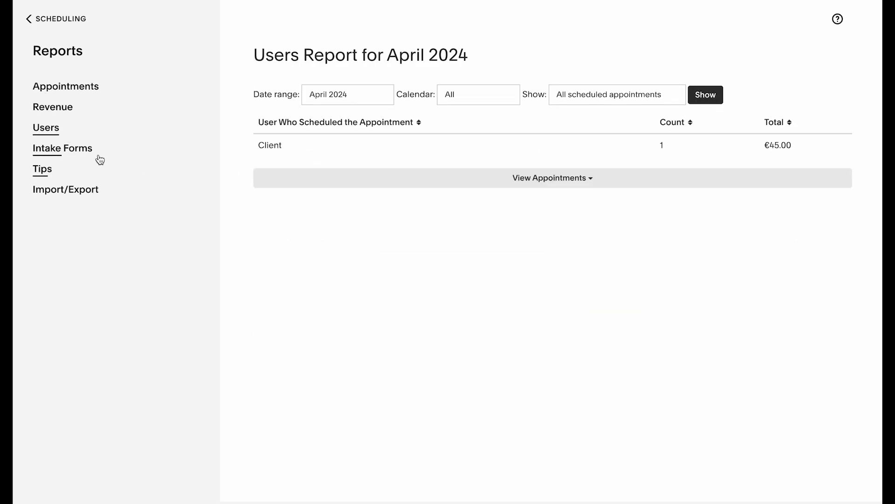
left_click(61, 157)
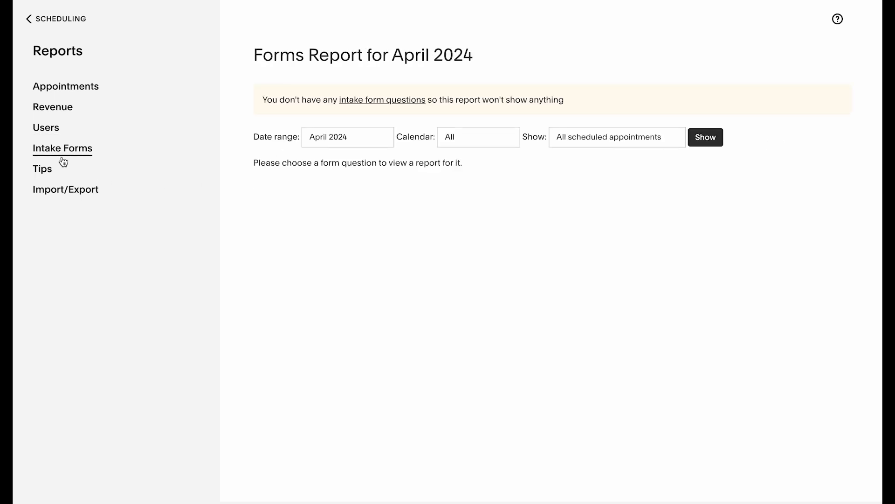
left_click(88, 176)
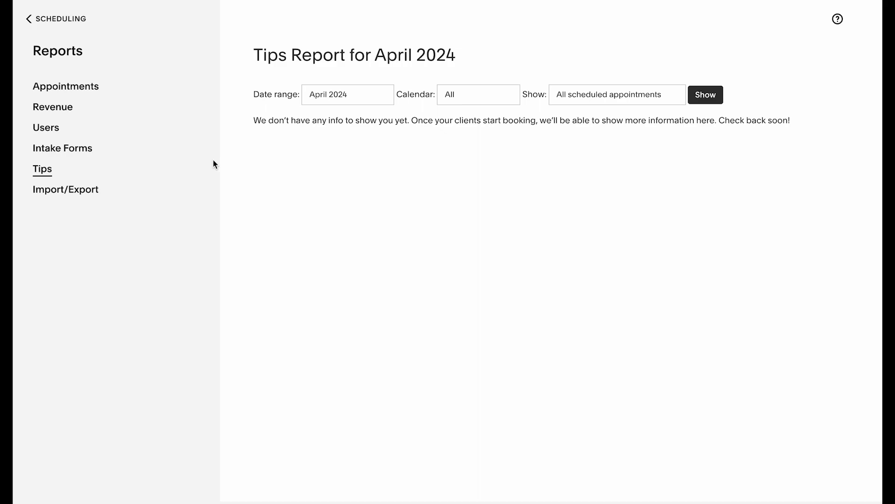
Copy the link to the general client scheduling page
left_click(64, 19)
scroll(158, 348, "down", 2)
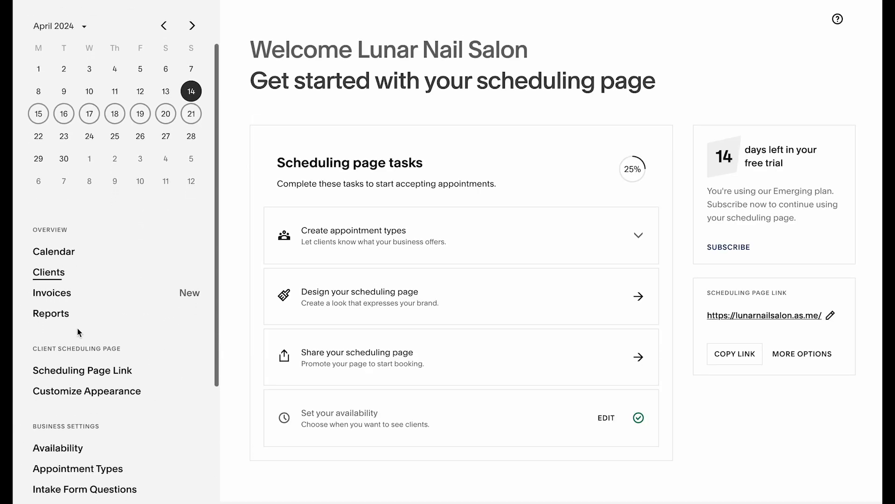
left_click(93, 379)
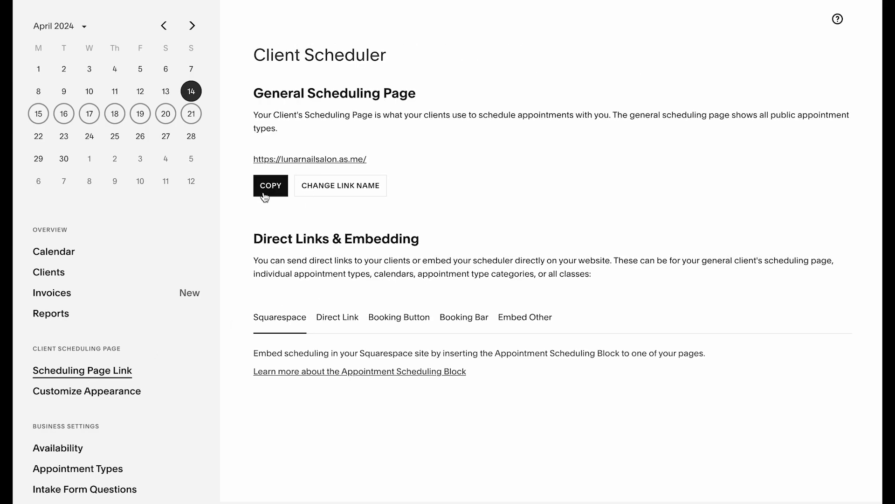
left_click(280, 191)
Set the business industry to Beauty Salon in the scheduling page's appearance settings
scroll(174, 410, "down", 2)
left_click(139, 311)
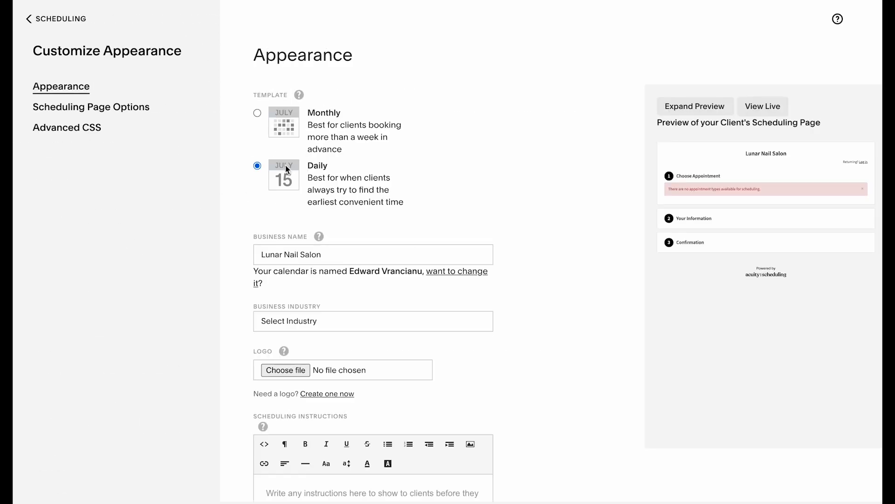
scroll(376, 169, "down", 2)
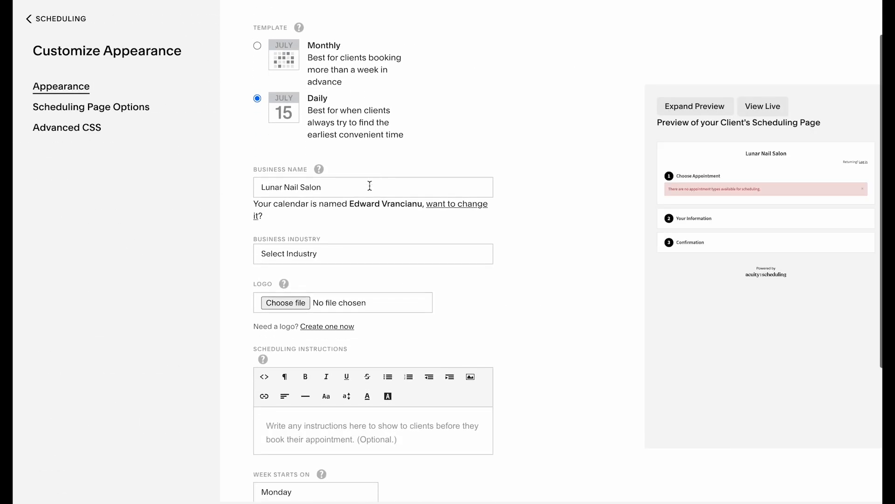
left_click(327, 255)
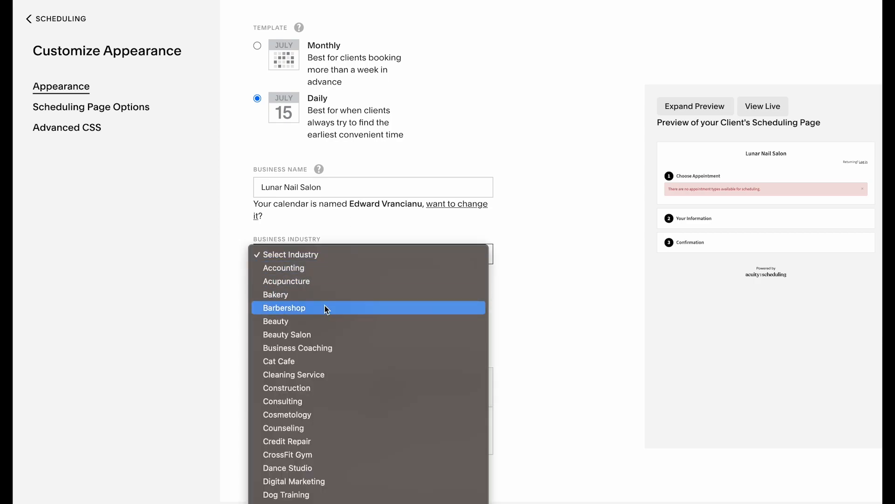
left_click(320, 335)
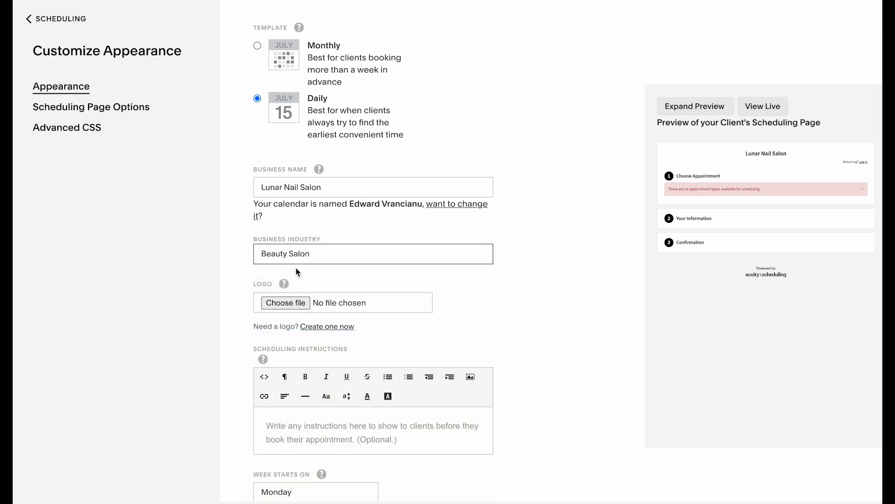
Choose logo.png from the lunar folder as the scheduling page's logo
scroll(241, 292, "down", 3)
left_click(290, 237)
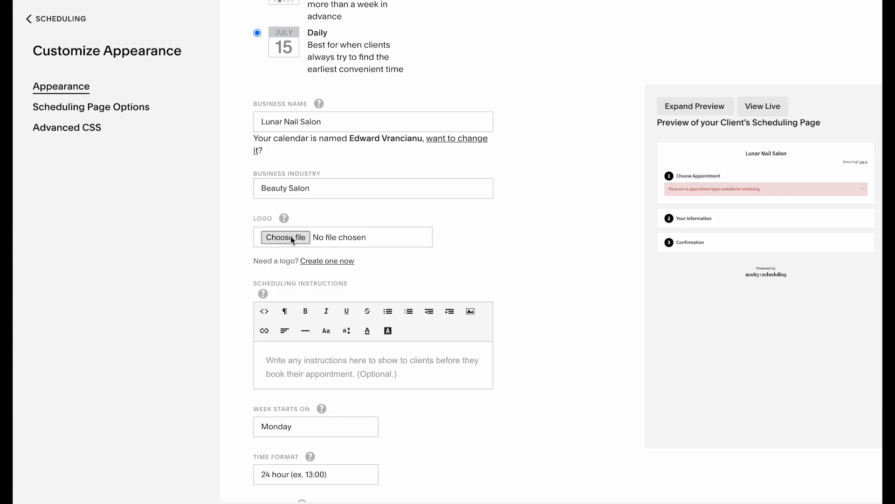
left_click(347, 288)
left_click(326, 301)
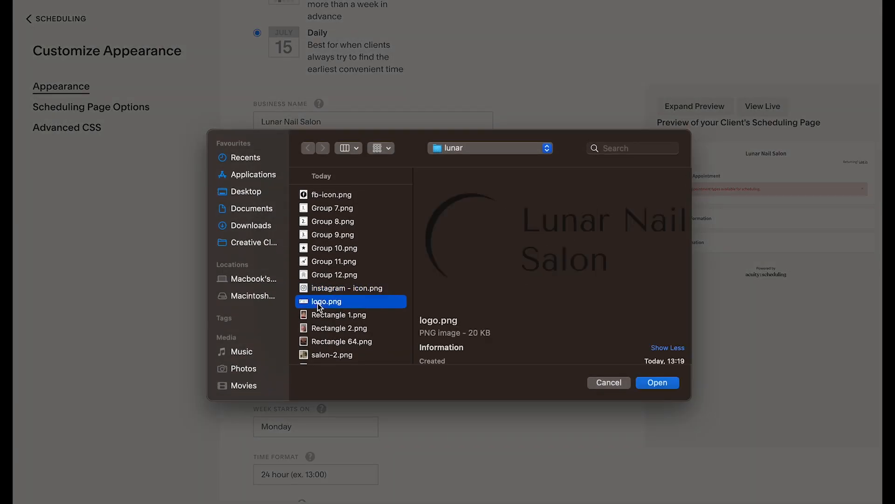
double_click(327, 301)
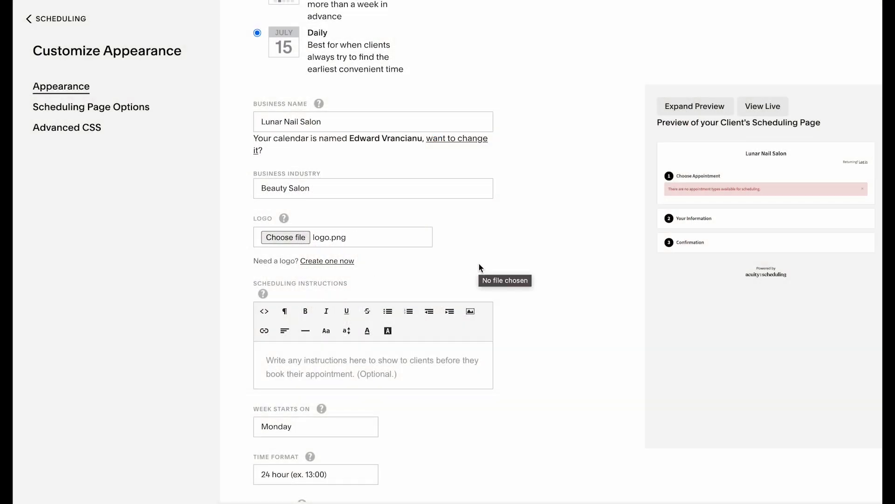
Enter the scheduling instructions "Please arrive 15 minutes before your appointment. Thanks - Team Lunar"
scroll(433, 260, "down", 2)
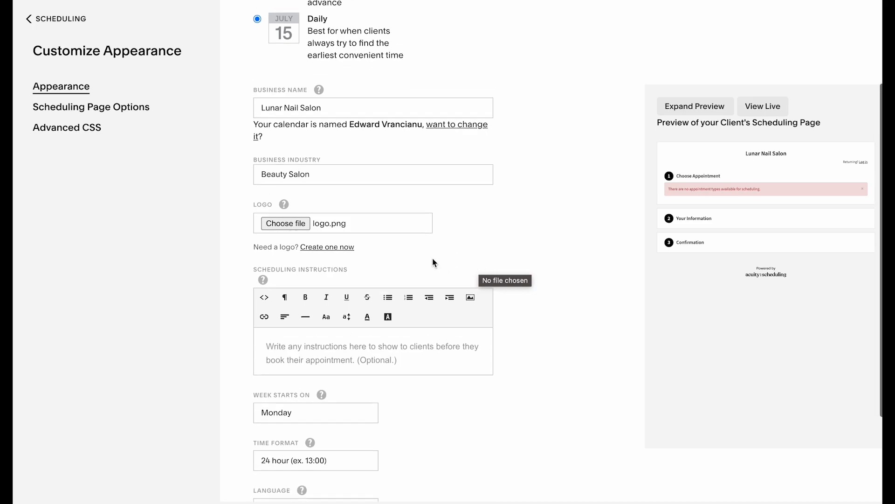
left_click(385, 330)
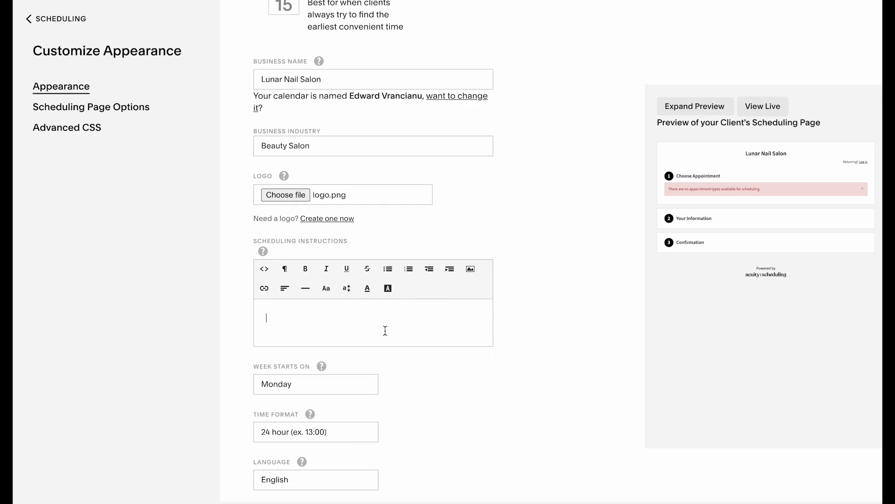
scroll(385, 329, "down", 3)
left_click(295, 258)
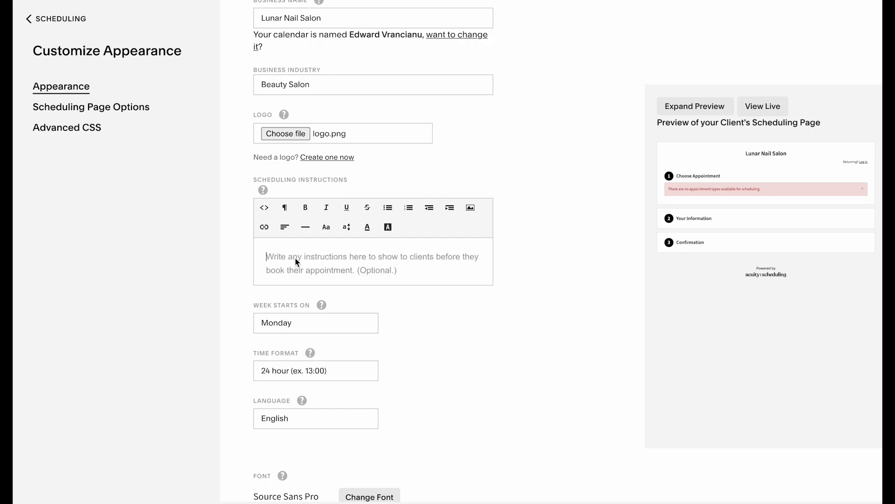
type("Plea")
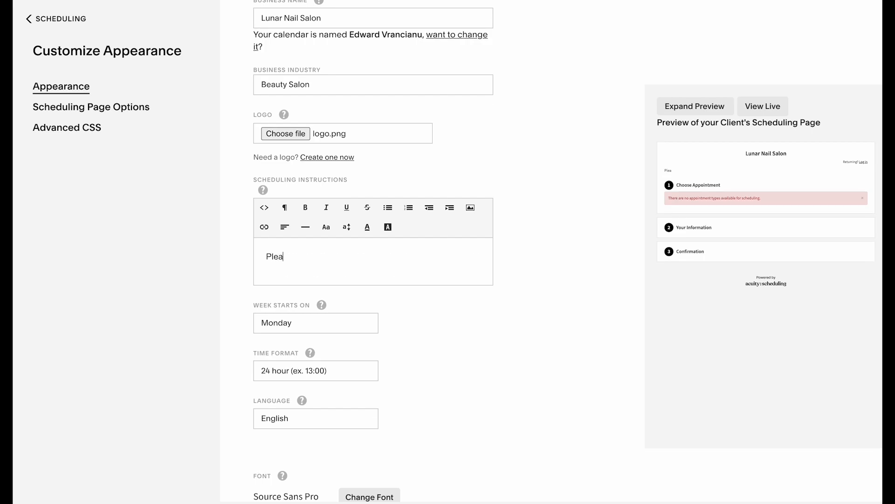
type("se arrive 15 minutes before your appointment.")
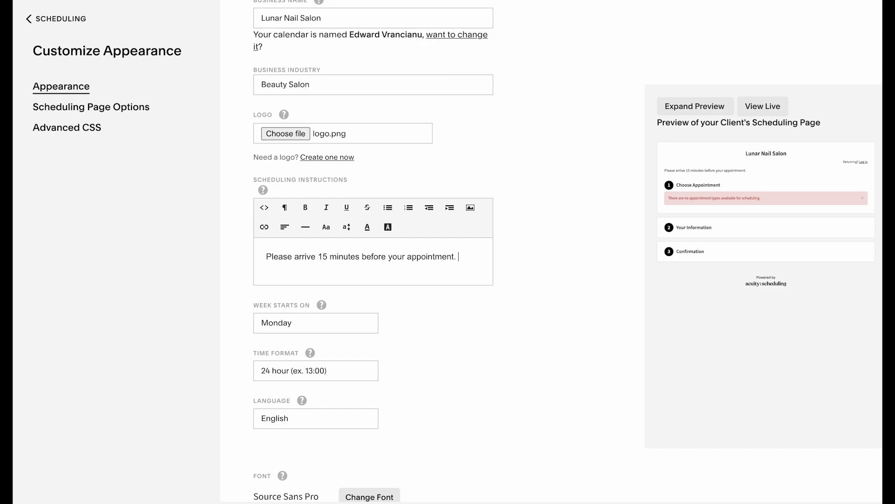
type("Thank")
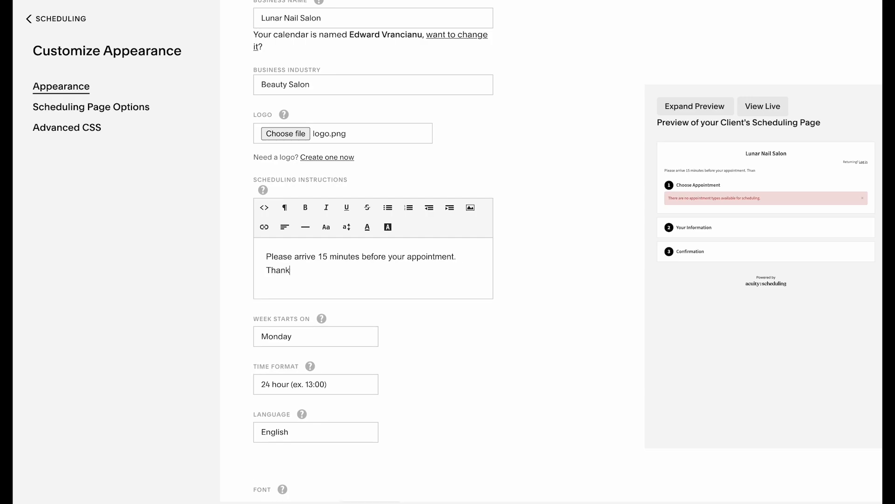
type("s - Team Lunar")
left_click(409, 361)
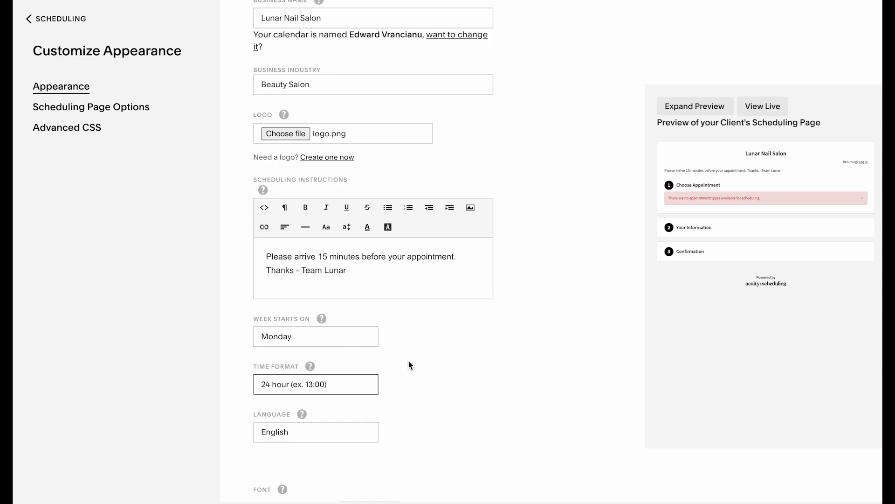
Change the scheduling page's font to Cabin
scroll(409, 361, "down", 1)
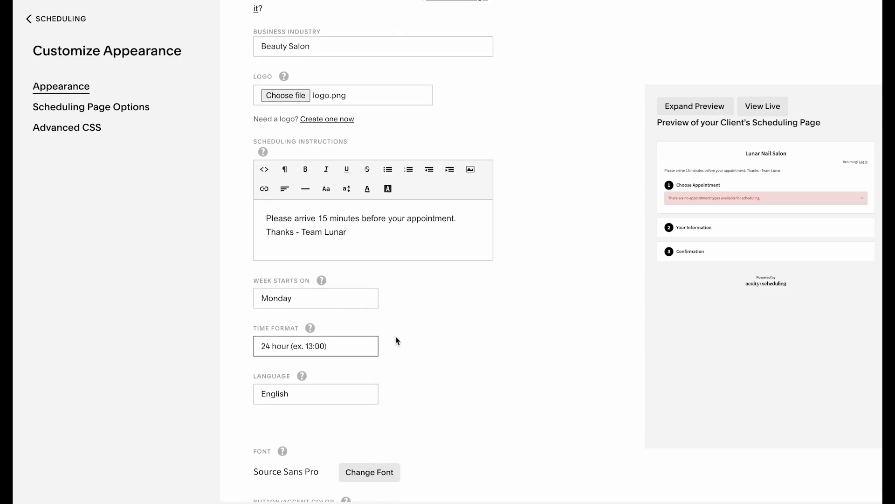
scroll(405, 350, "down", 1)
scroll(418, 333, "down", 1)
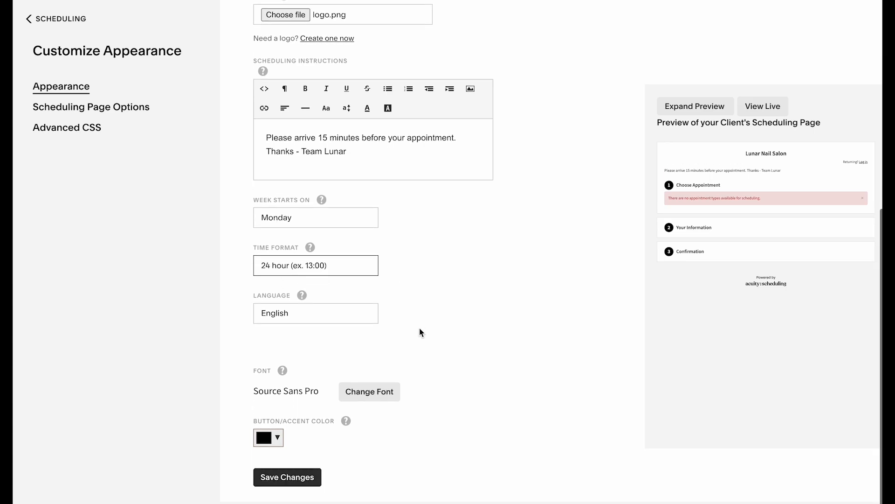
left_click(390, 392)
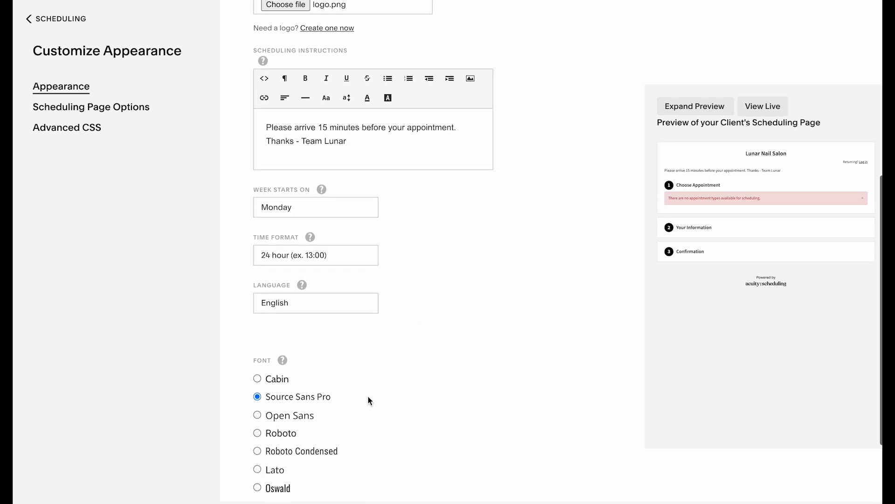
scroll(368, 396, "down", 1)
left_click(259, 335)
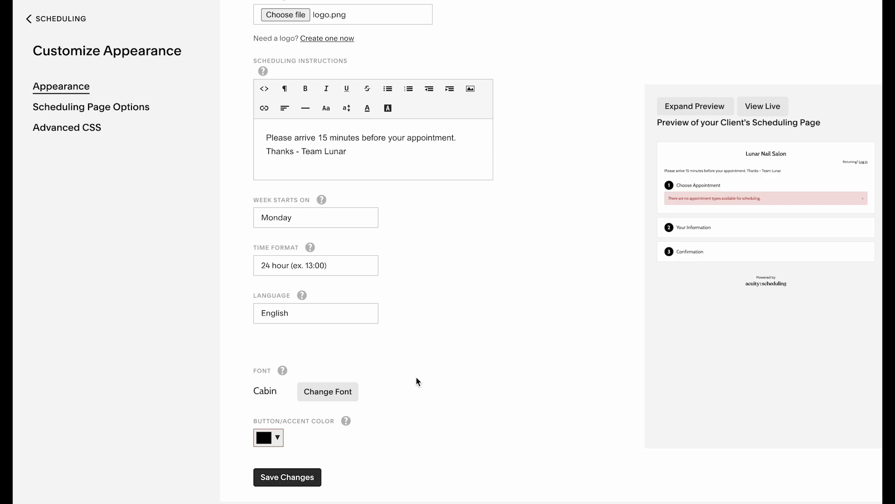
Set the button/accent color to dark green and save the appearance changes
left_click(271, 438)
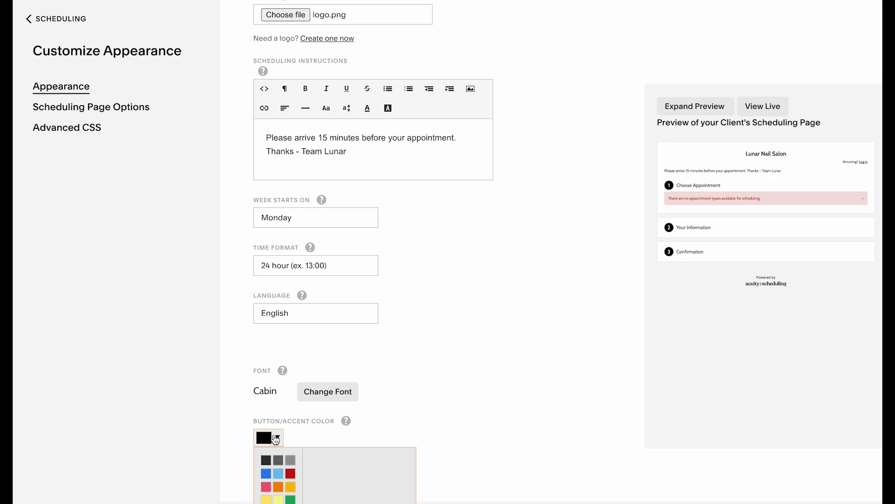
scroll(279, 462, "down", 1)
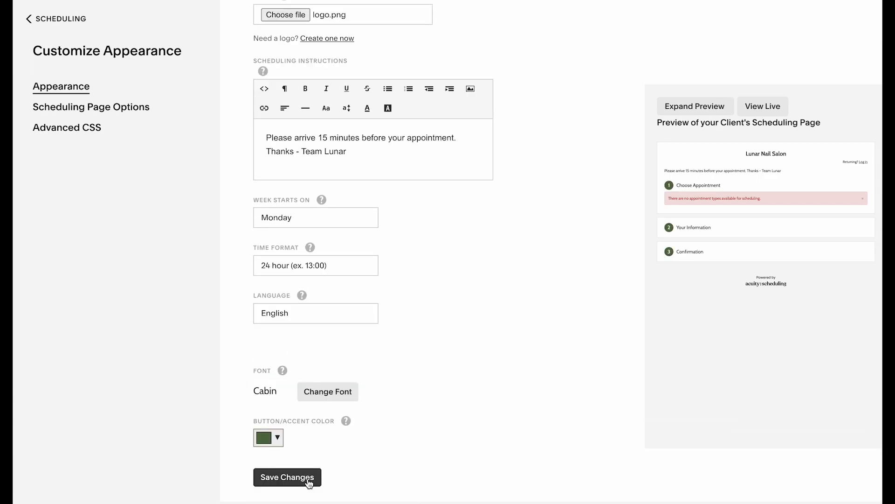
left_click(308, 481)
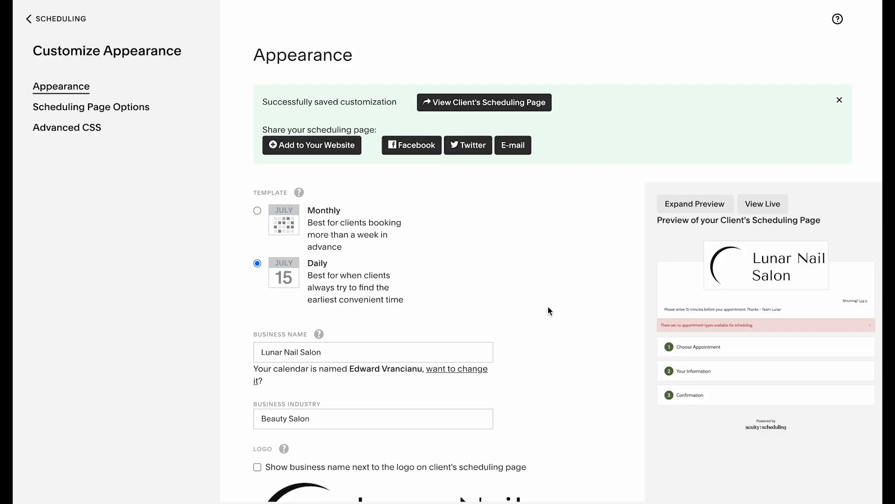
scroll(547, 306, "down", 1)
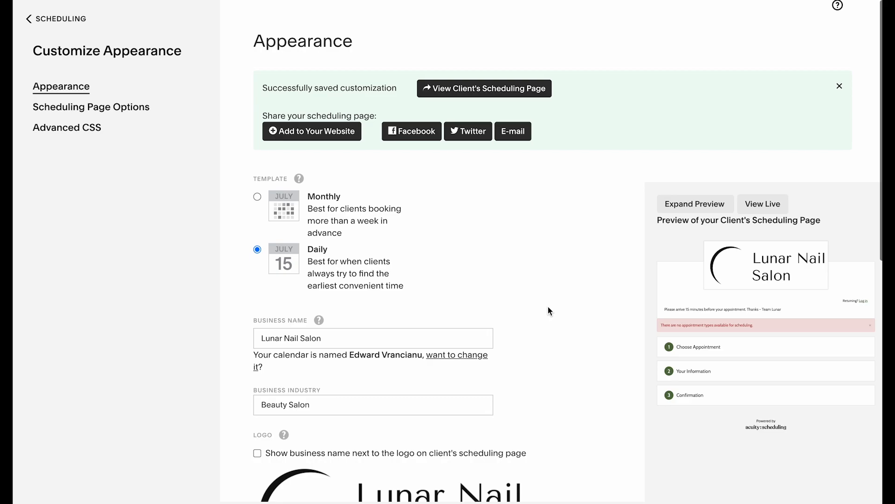
scroll(493, 276, "down", 3)
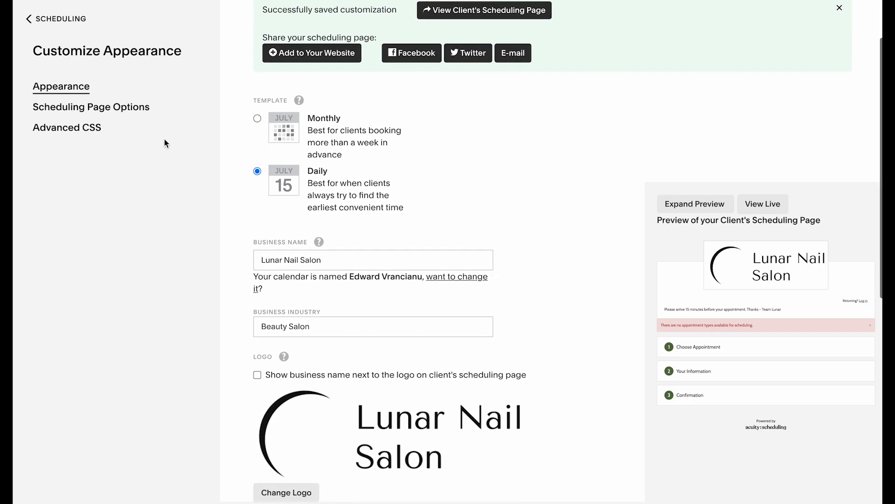
Require clients to enter a phone number when scheduling and save the scheduling page options
left_click(137, 107)
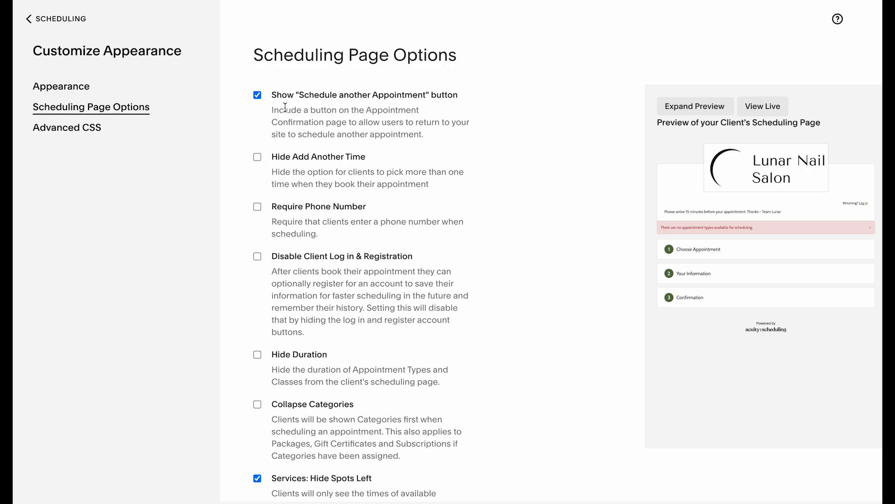
scroll(285, 107, "down", 3)
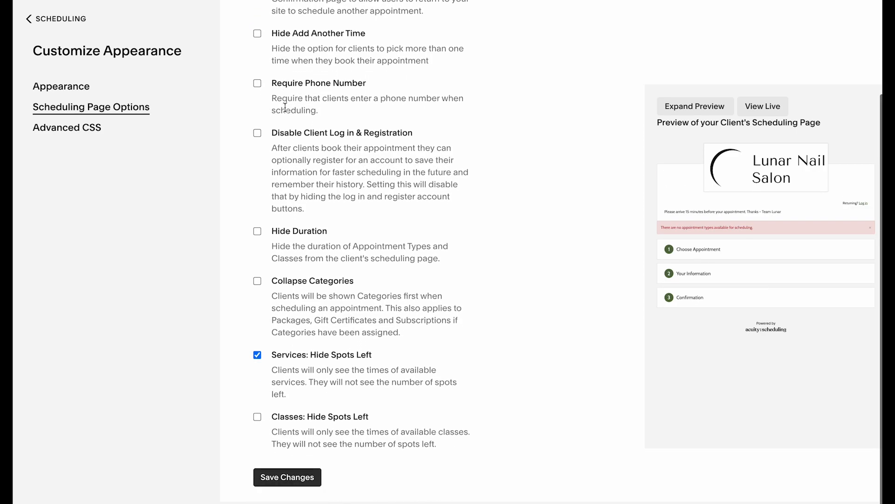
scroll(285, 107, "up", 3)
left_click(257, 206)
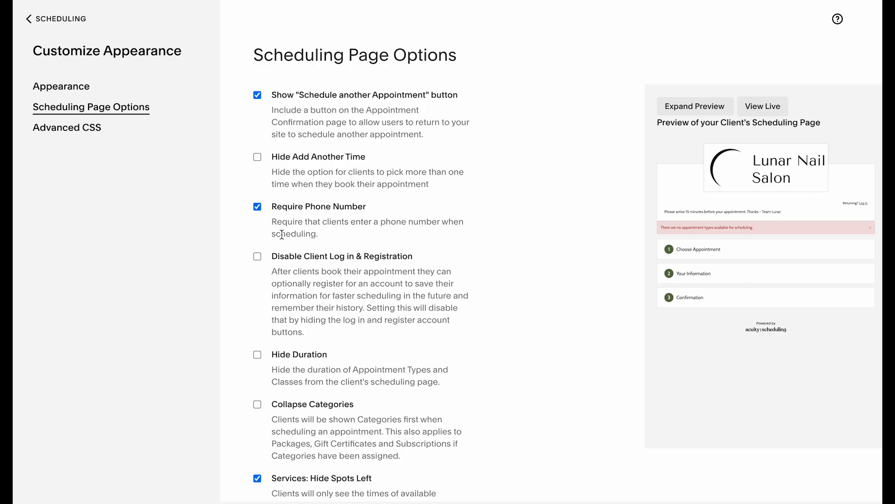
scroll(281, 234, "down", 3)
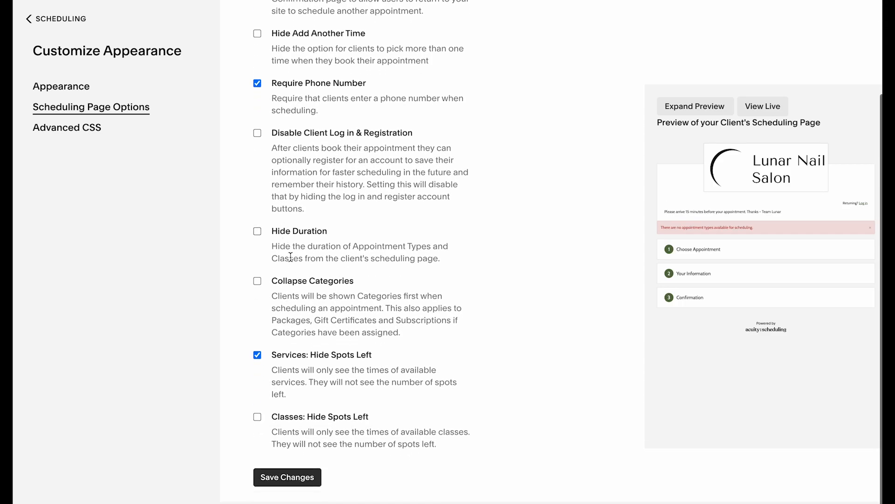
left_click(302, 478)
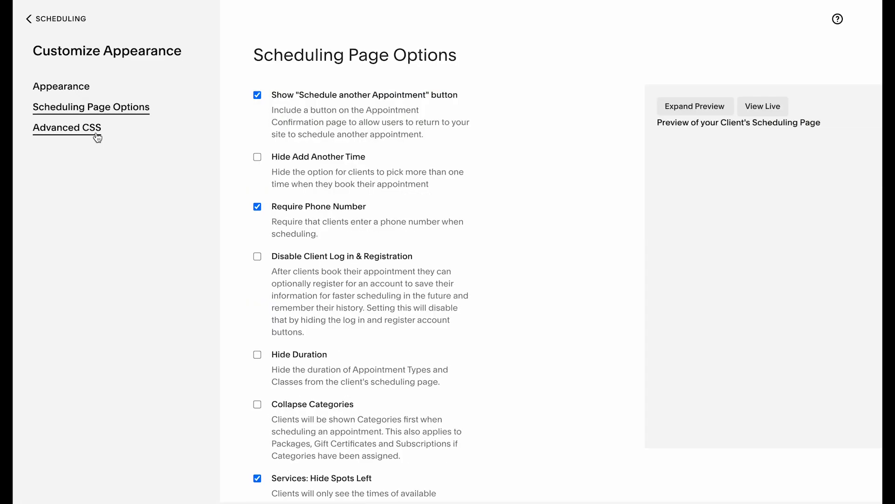
View the Advanced CSS settings and return to the scheduling overview
left_click(96, 135)
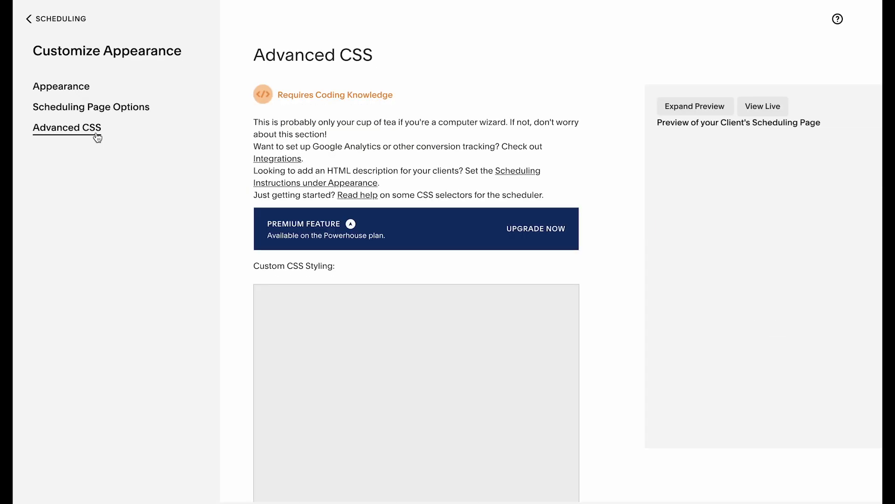
left_click(75, 20)
scroll(110, 368, "down", 5)
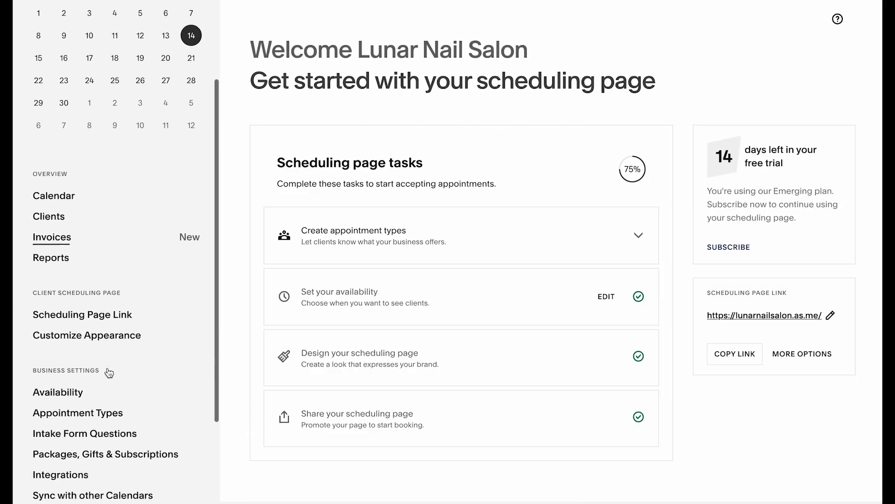
Review the calendar's regular weekly hours and the April 2024 day overrides in the availability settings
left_click(77, 306)
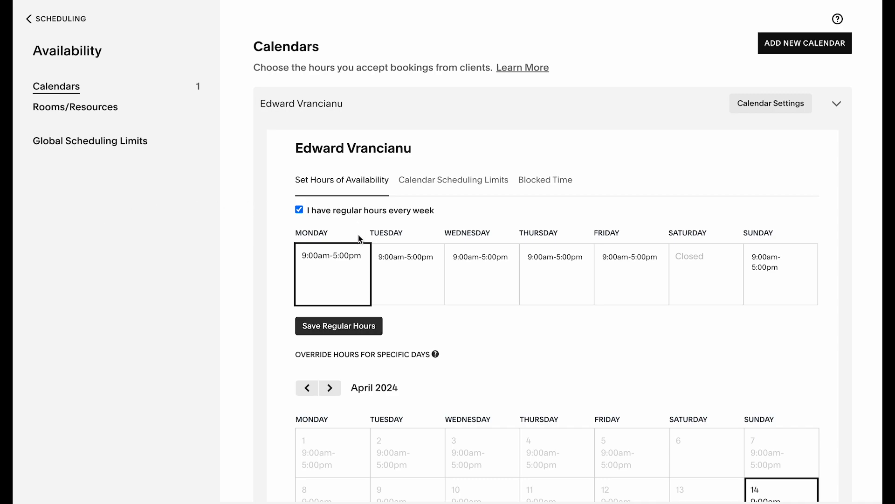
left_click(414, 254)
left_click(354, 278)
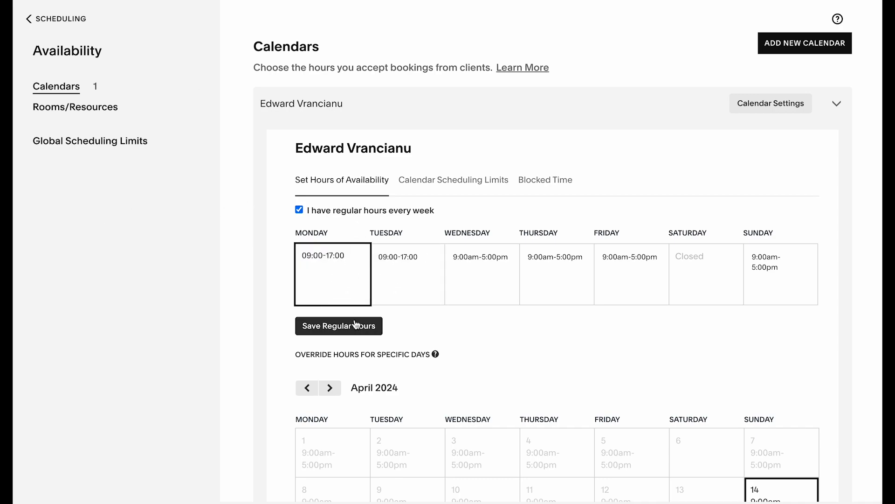
scroll(356, 321, "down", 4)
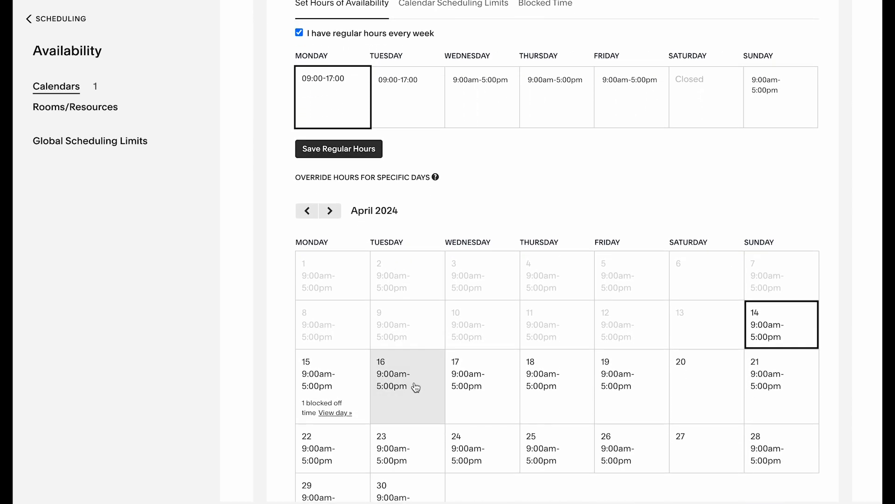
Review the calendar's scheduling limits for advance booking, cancellation and maximum appointments, and save them
scroll(416, 214, "up", 2)
left_click(410, 176)
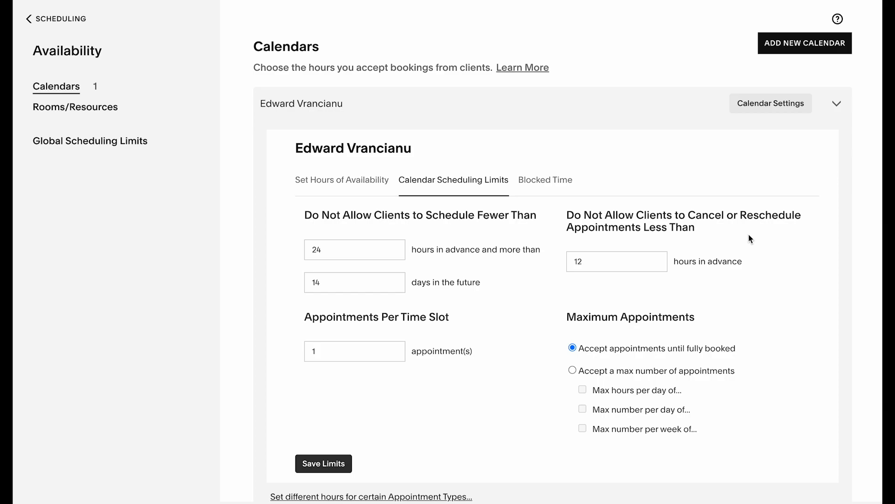
scroll(611, 337, "down", 1)
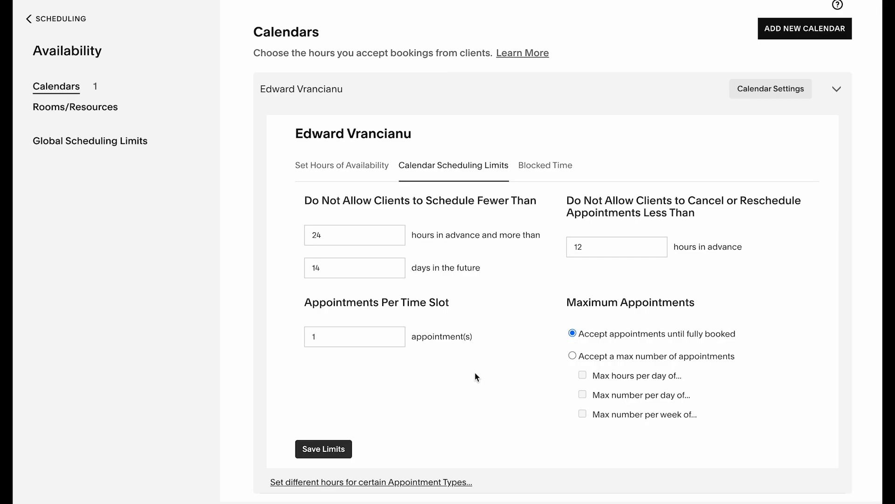
left_click(323, 447)
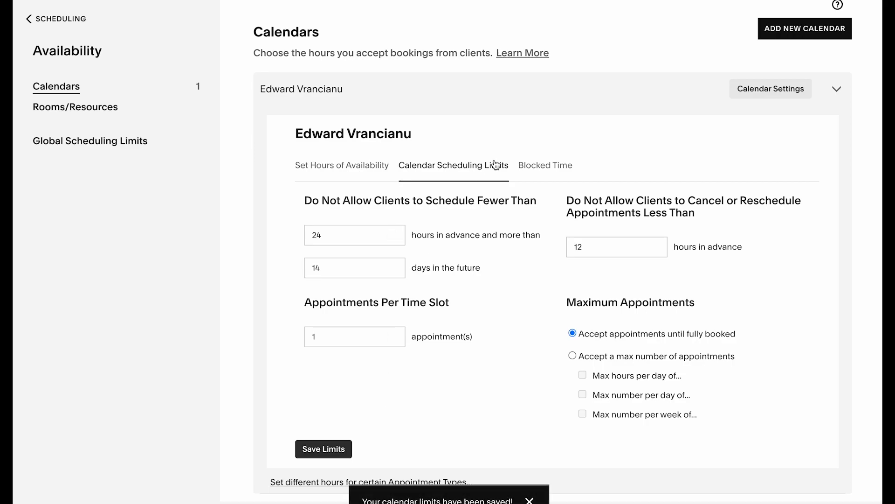
View the blocked time, rooms/resources, and the global start time interval and gap-minimizing settings
left_click(525, 165)
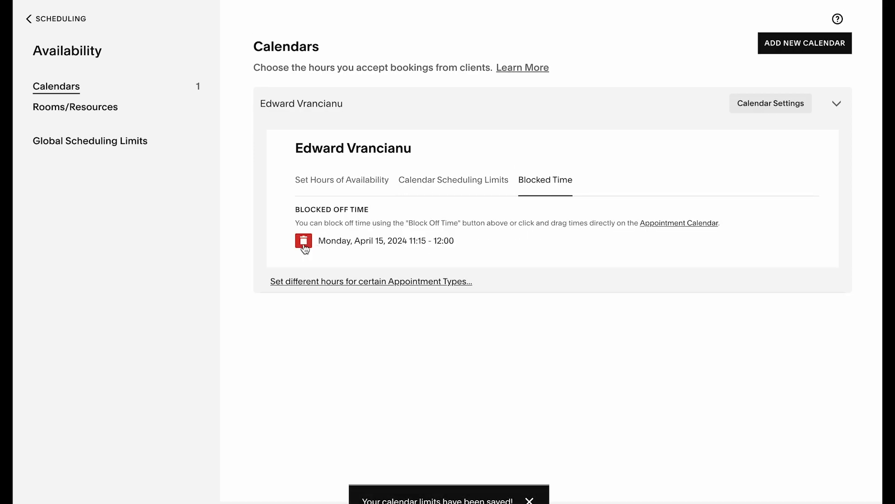
left_click(97, 110)
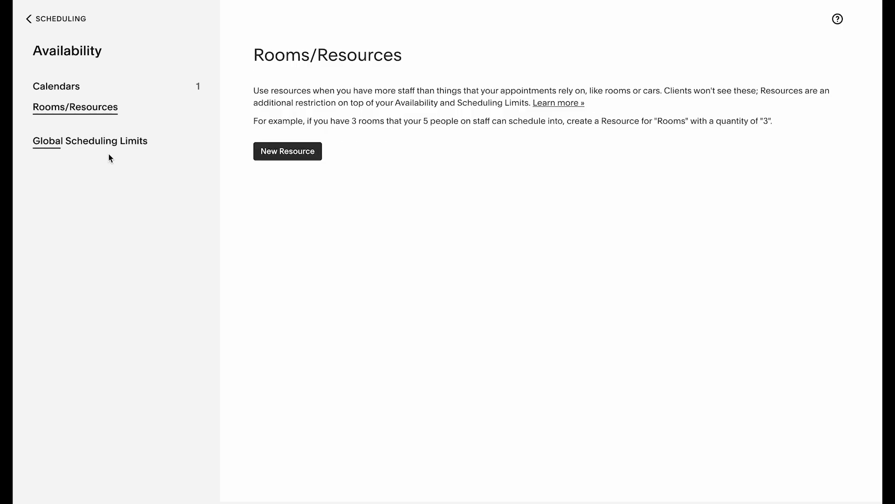
left_click(112, 141)
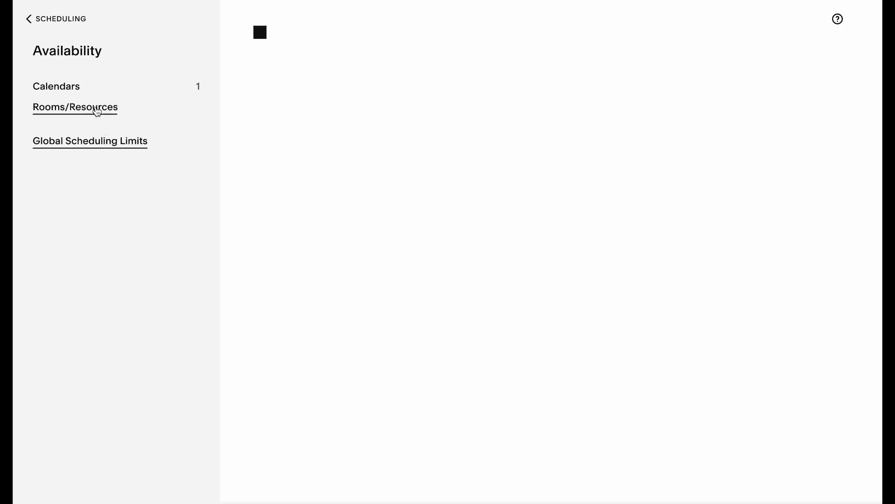
left_click(450, 143)
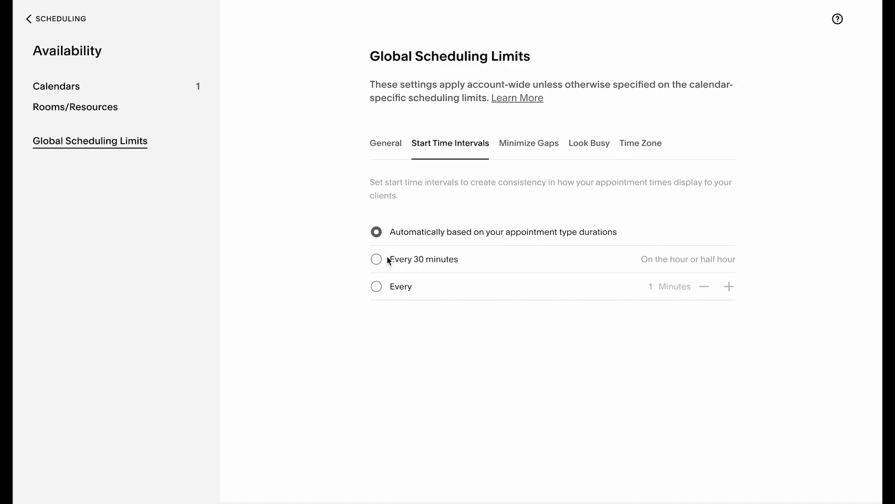
left_click(508, 155)
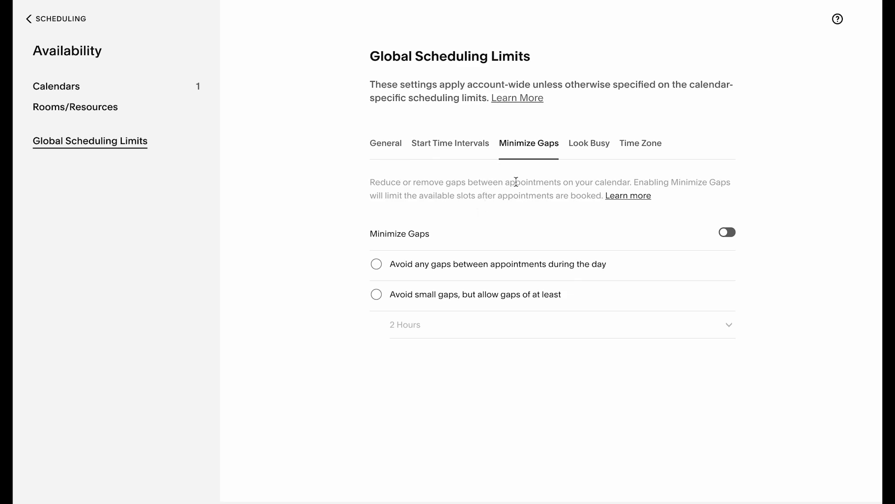
Enable Look Busy with a reduced percentage of available appointments, check the time zone settings, and save the global scheduling limits
left_click(576, 150)
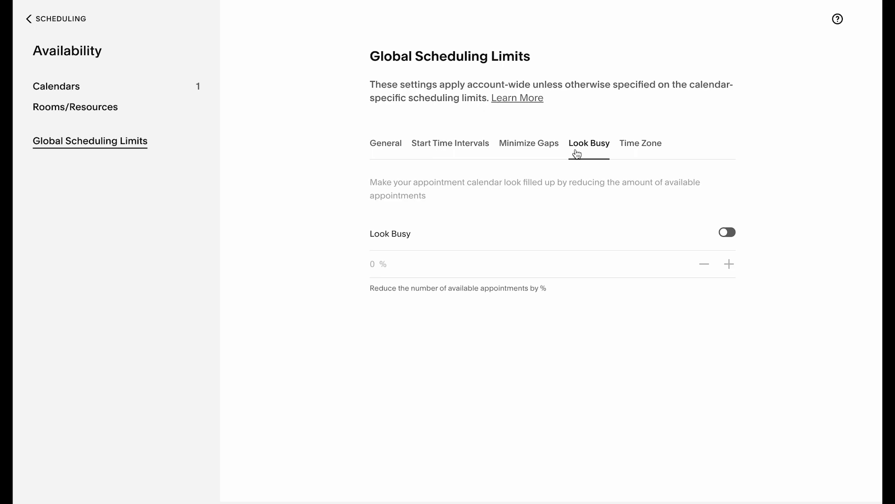
left_click_drag(422, 195, 396, 193)
left_click(379, 186)
left_click(725, 232)
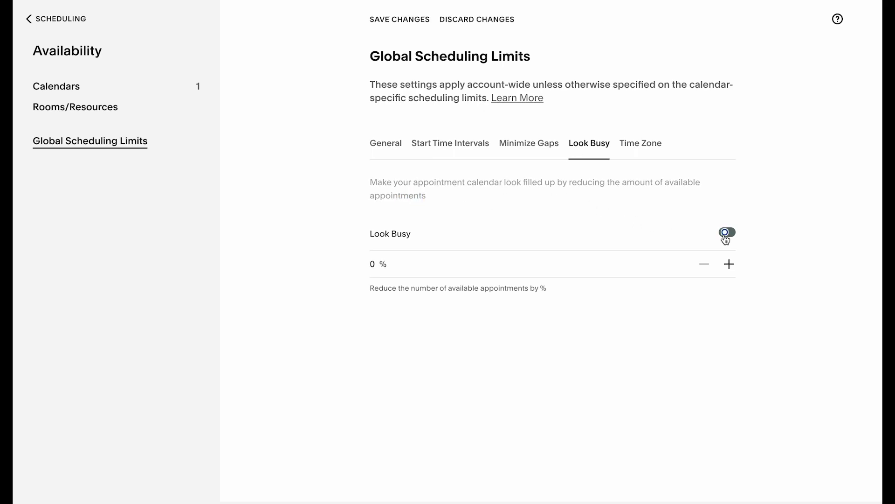
left_click(729, 264)
left_click(729, 264)
left_click(729, 264)
left_click(731, 264)
left_click(731, 264)
left_click(731, 263)
left_click(730, 265)
left_click(730, 265)
left_click(706, 266)
left_click(650, 147)
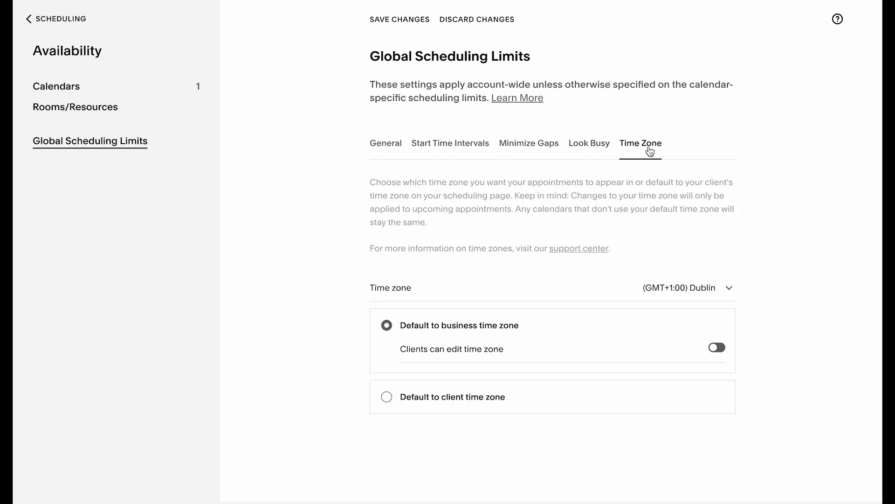
left_click(408, 26)
Return to the scheduling overview and open the appointment types in the business settings
left_click(58, 19)
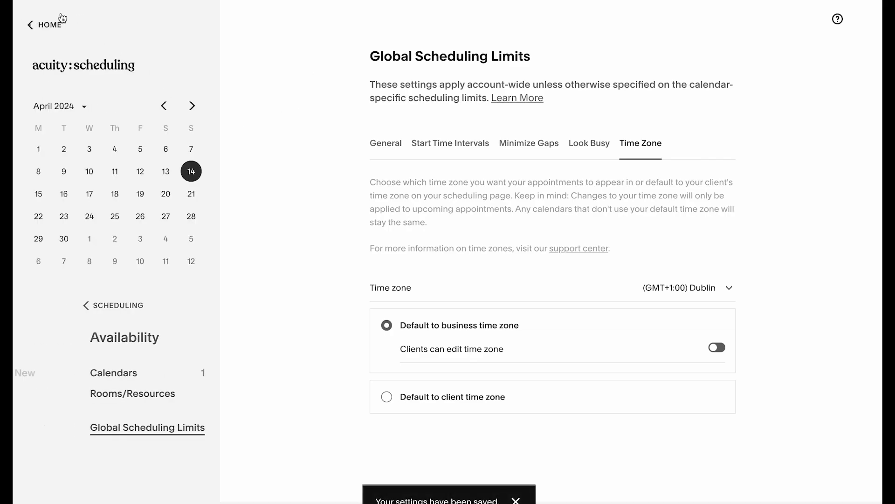
scroll(122, 357, "down", 2)
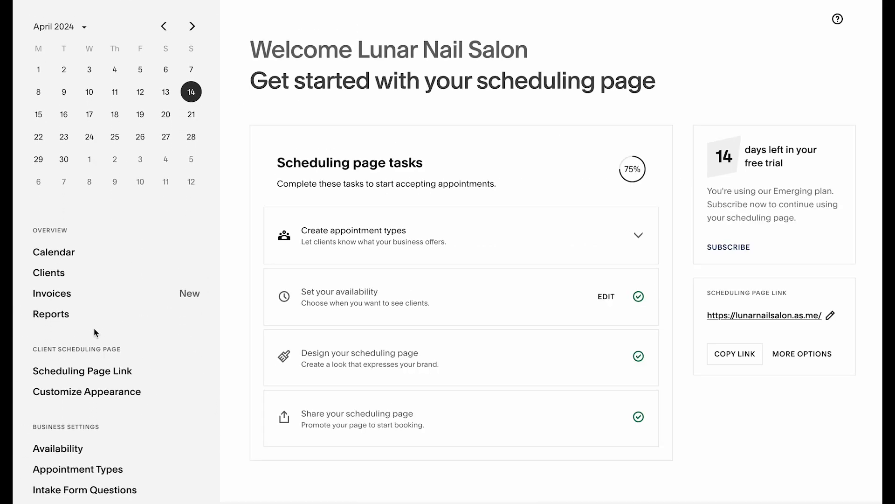
scroll(87, 329, "down", 1)
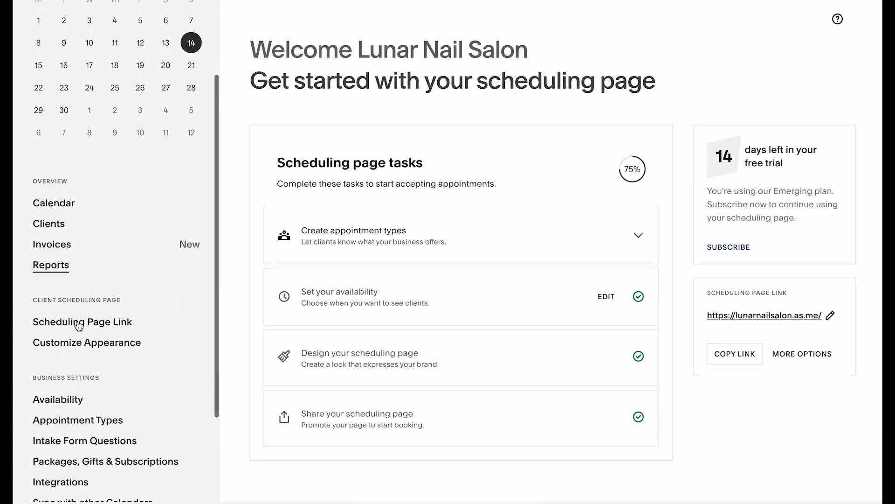
scroll(98, 344, "down", 2)
left_click(100, 346)
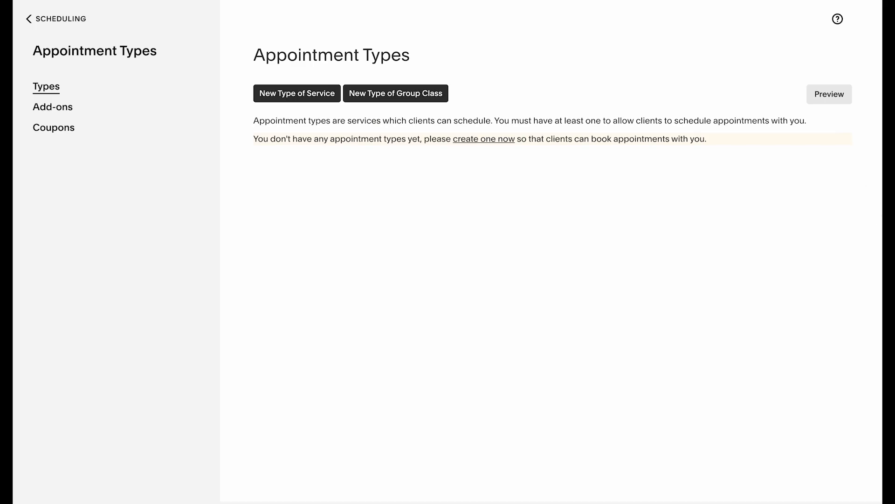
Create a new service type named Classic Manicure with a price of €25
left_click(325, 100)
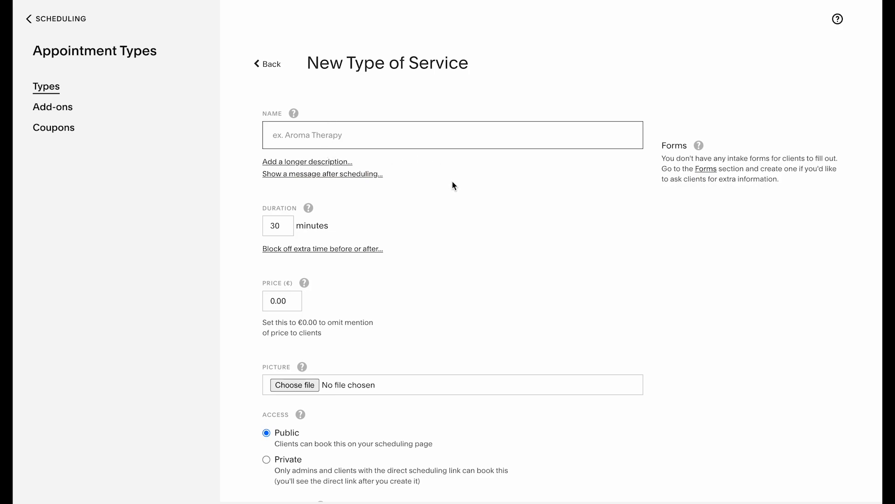
scroll(452, 185, "down", 1)
scroll(452, 186, "up", 1)
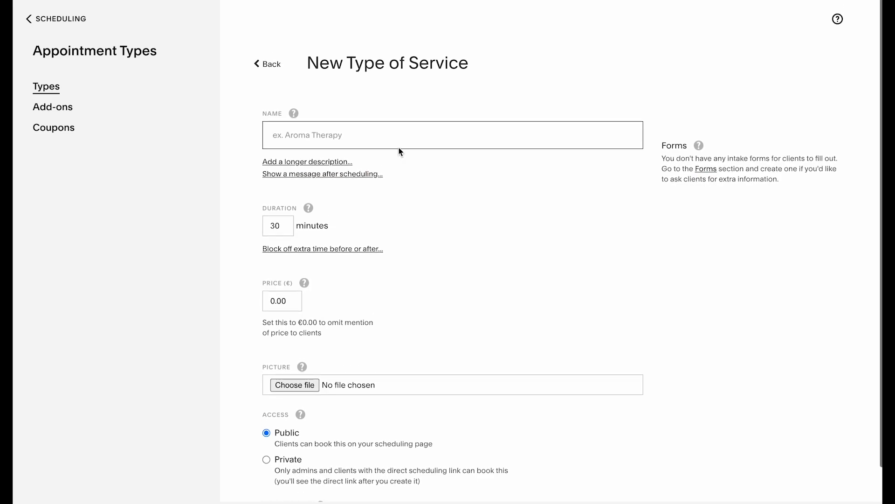
left_click(382, 140)
type("Classic Manicure")
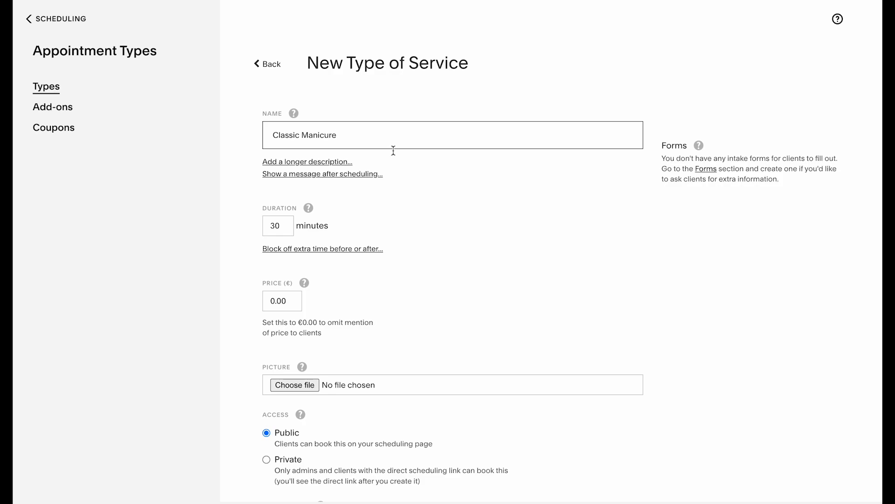
left_click(284, 303)
left_click(275, 301)
key("BackSpace")
type("25")
left_click(423, 299)
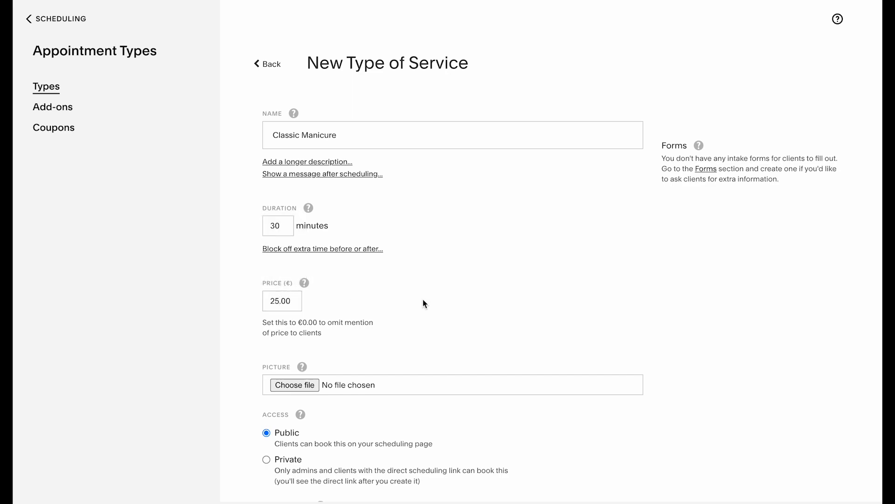
scroll(423, 298, "down", 1)
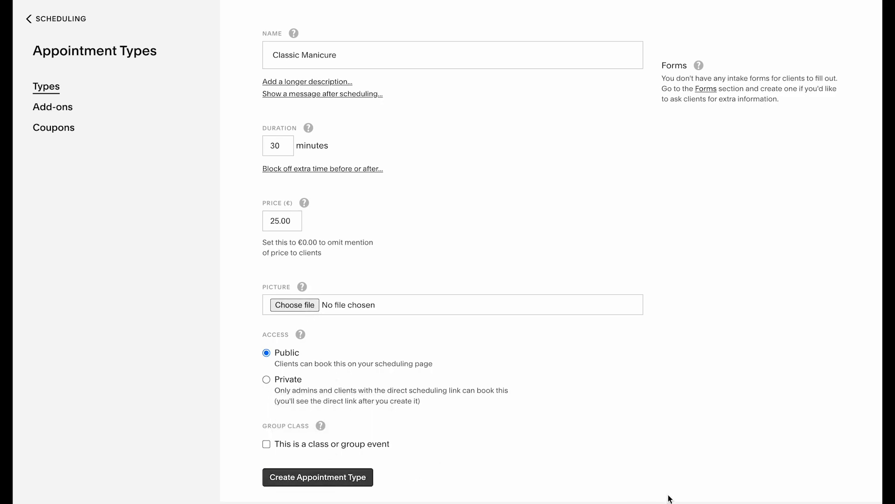
Create a French Manicure service priced at €30 and assign it to a new category named Manicure
left_click(327, 217)
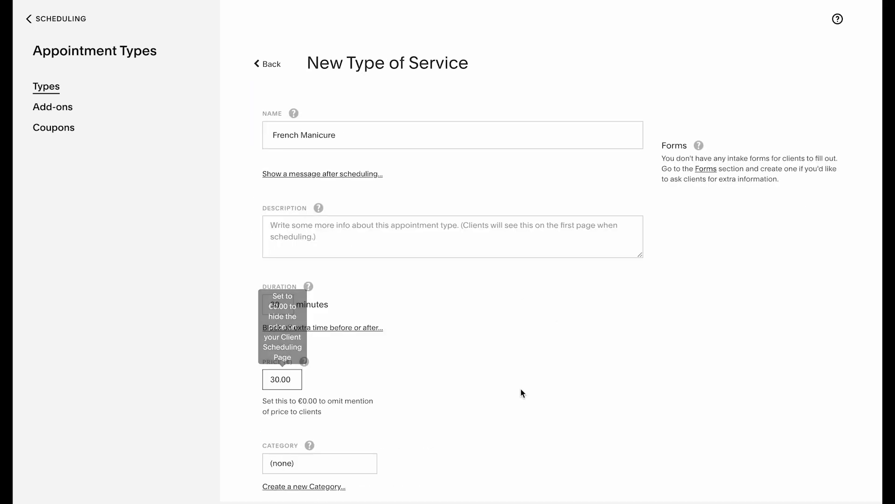
scroll(527, 388, "down", 5)
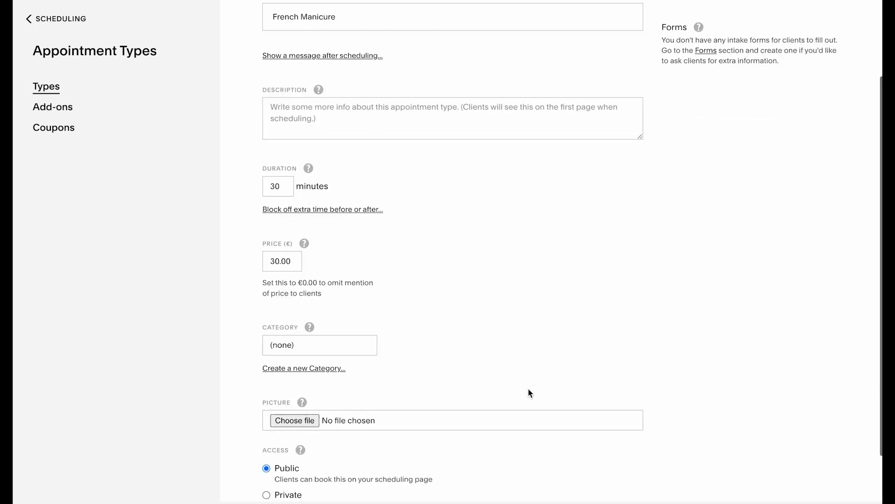
left_click(344, 230)
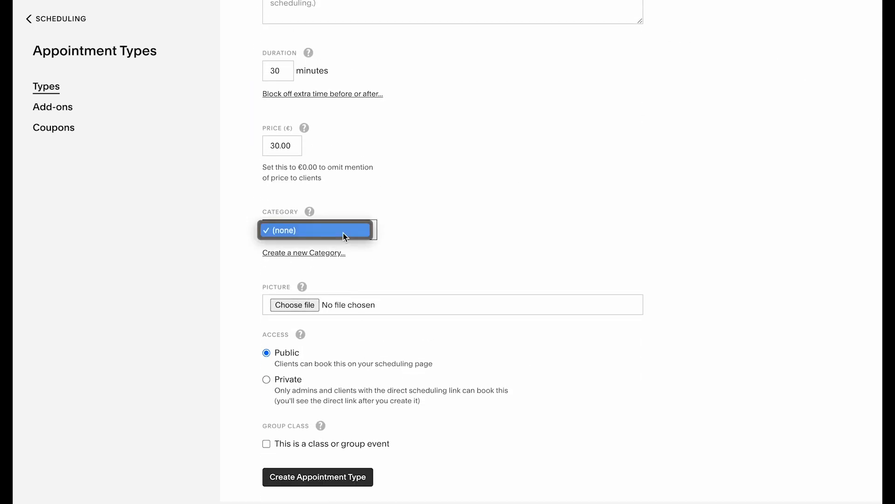
left_click(317, 253)
left_click(320, 275)
type("Manicure")
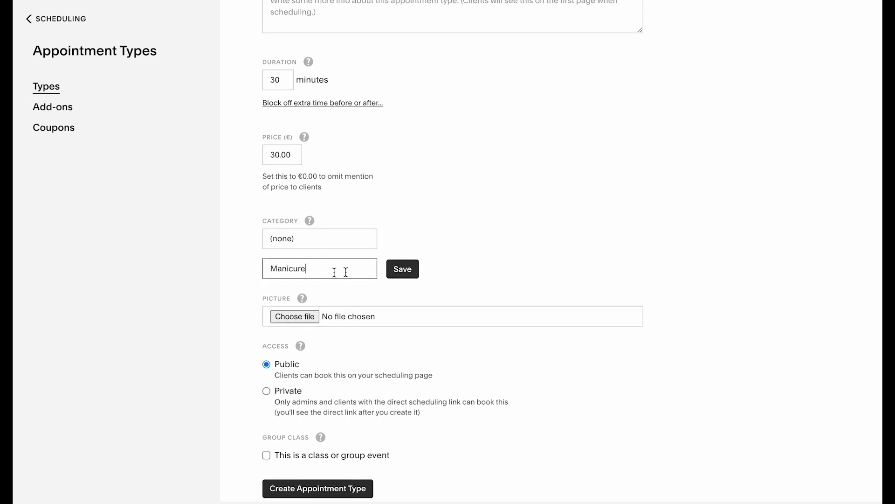
left_click(402, 269)
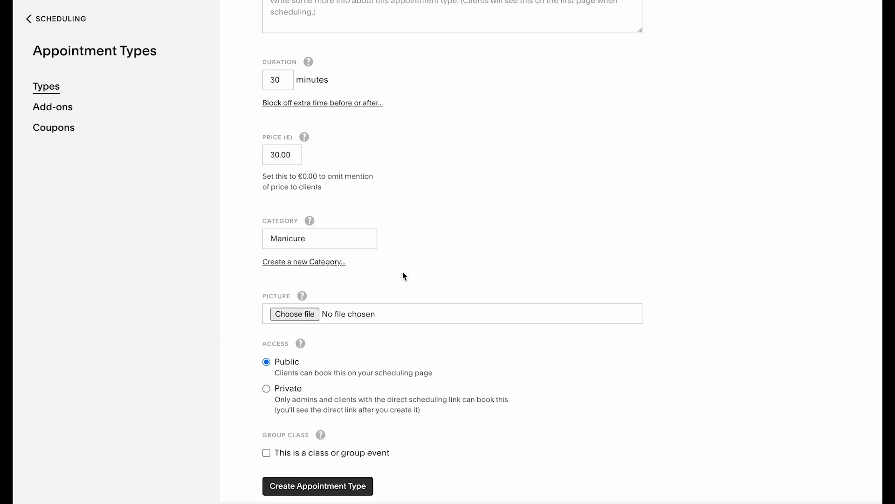
left_click(317, 493)
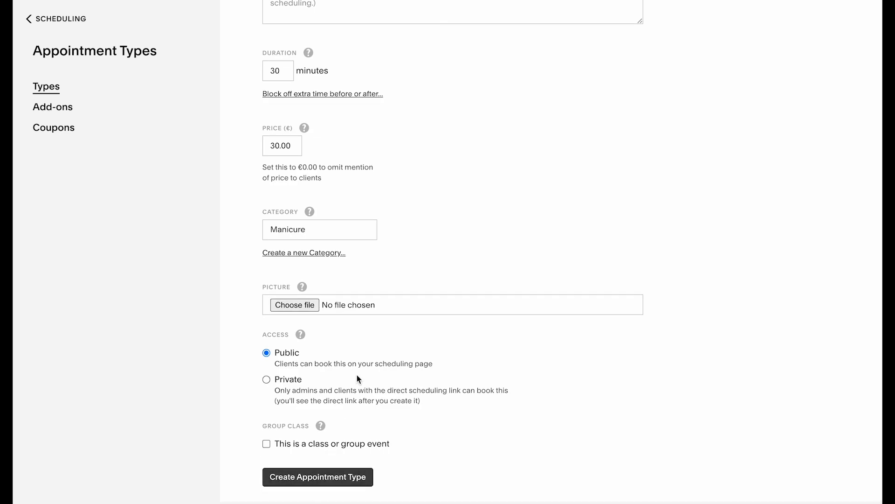
Assign the Classic Manicure service to the Manicure category and update the appointment type
left_click(668, 275)
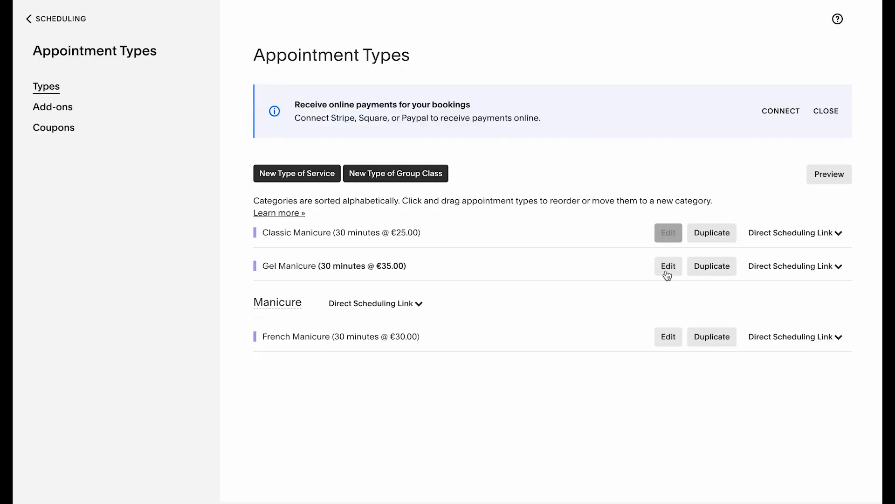
scroll(497, 312, "down", 3)
left_click(343, 225)
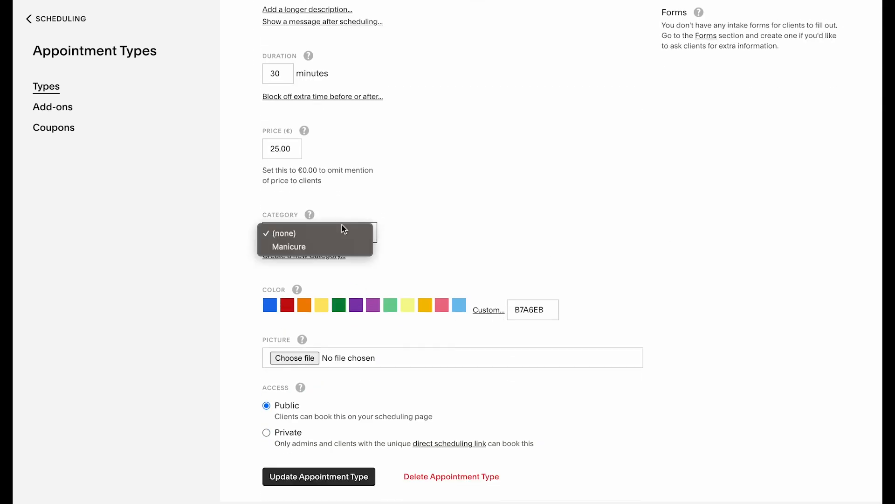
left_click(337, 246)
left_click(338, 477)
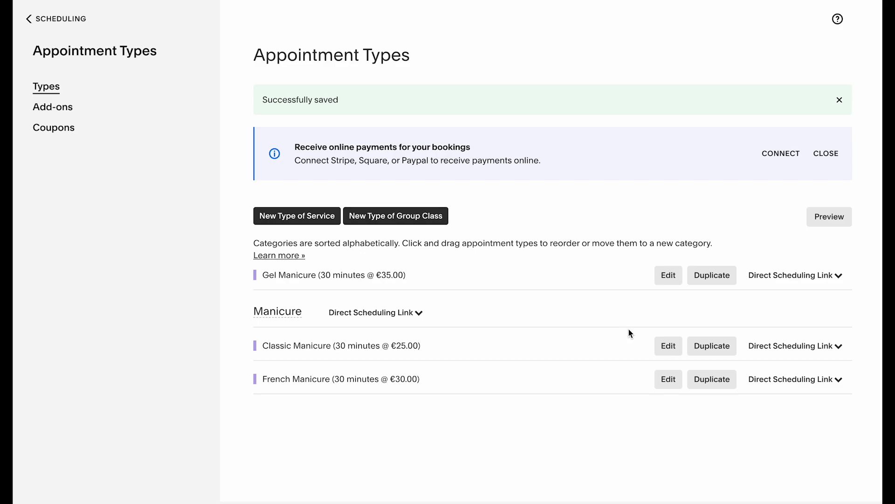
Assign the Gel Manicure service to the Manicure category and update the appointment type
left_click(669, 275)
scroll(502, 348, "down", 2)
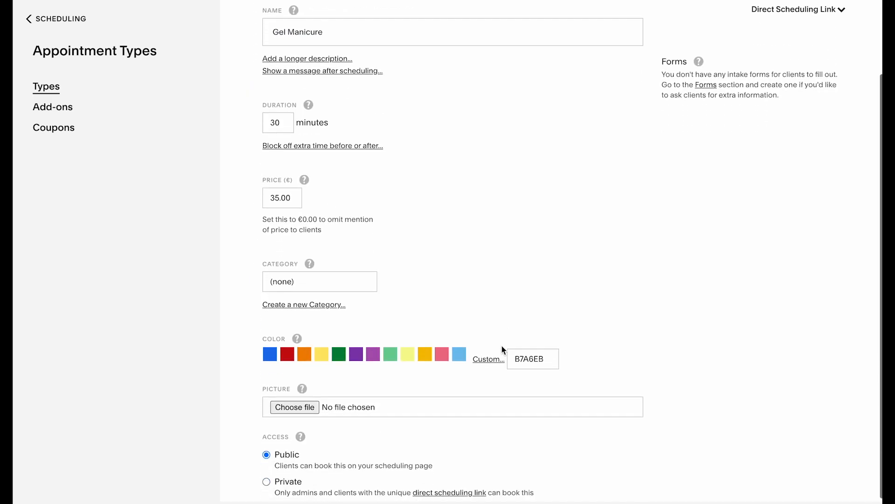
left_click(352, 287)
left_click(348, 296)
scroll(342, 457, "down", 1)
left_click(334, 475)
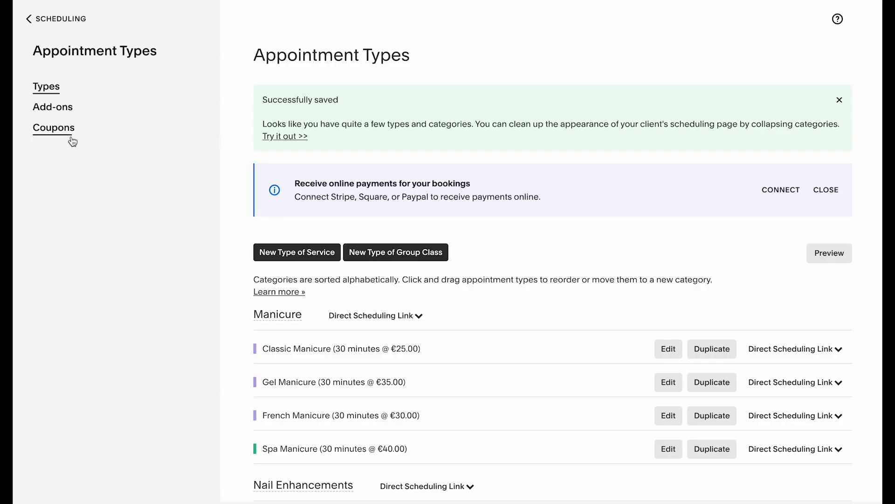
Start a new add-on named Nail Art (per nail) with an additional price of €5 and an additional duration of 10 minutes
scroll(306, 279, "down", 7)
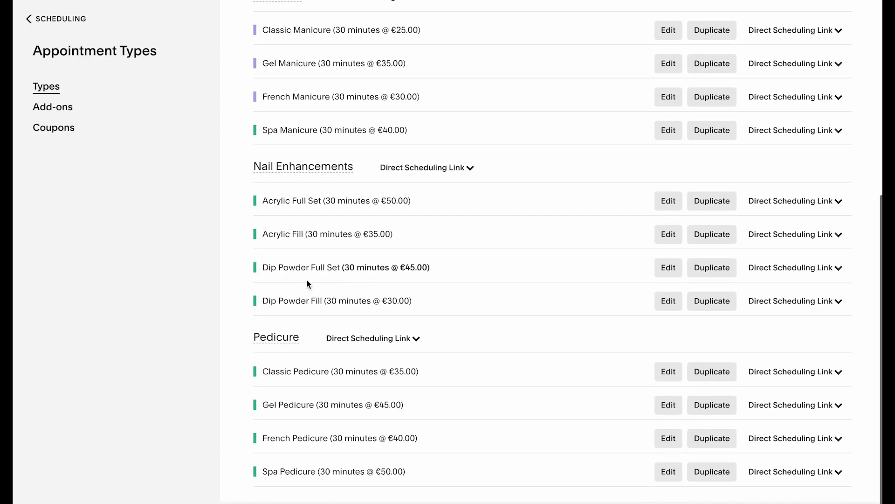
scroll(307, 279, "up", 7)
left_click(73, 114)
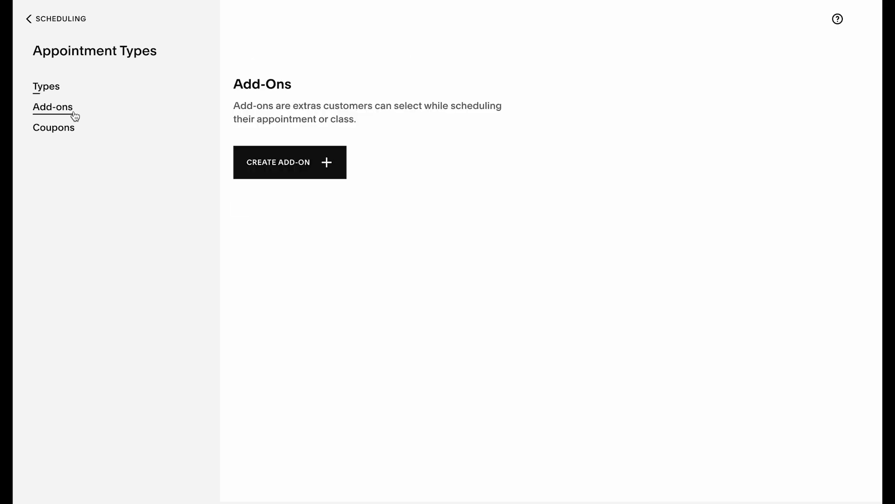
left_click(342, 170)
left_click(689, 114)
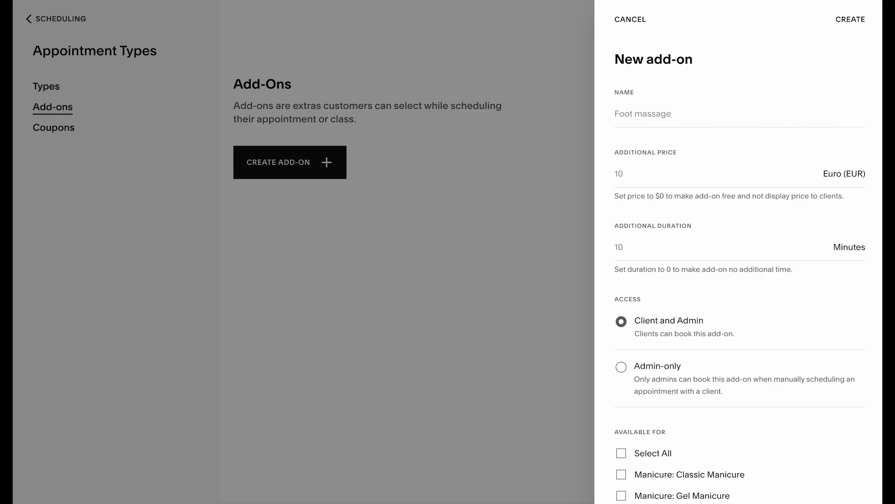
left_click(717, 125)
type("Nail Art (per nail)")
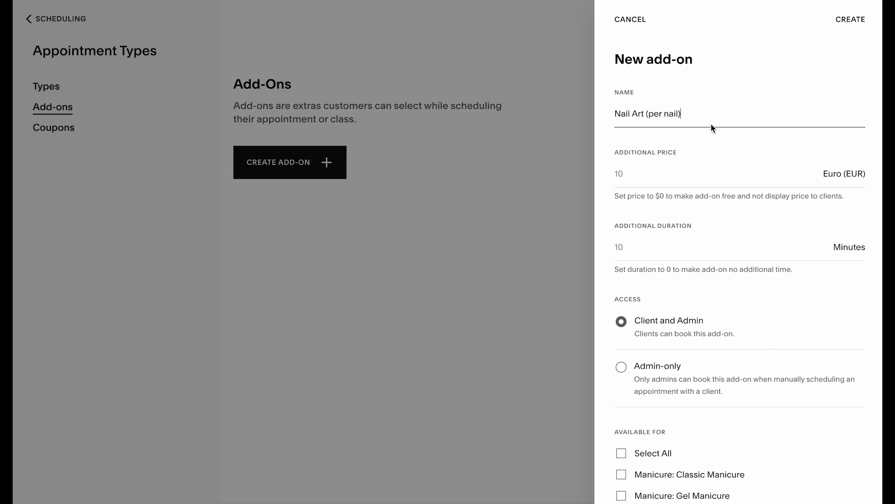
left_click(650, 180)
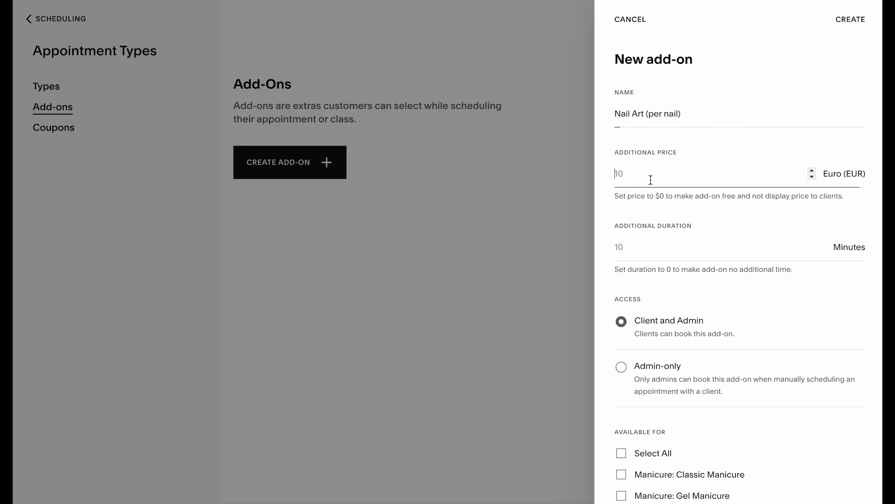
type("5")
left_click(664, 248)
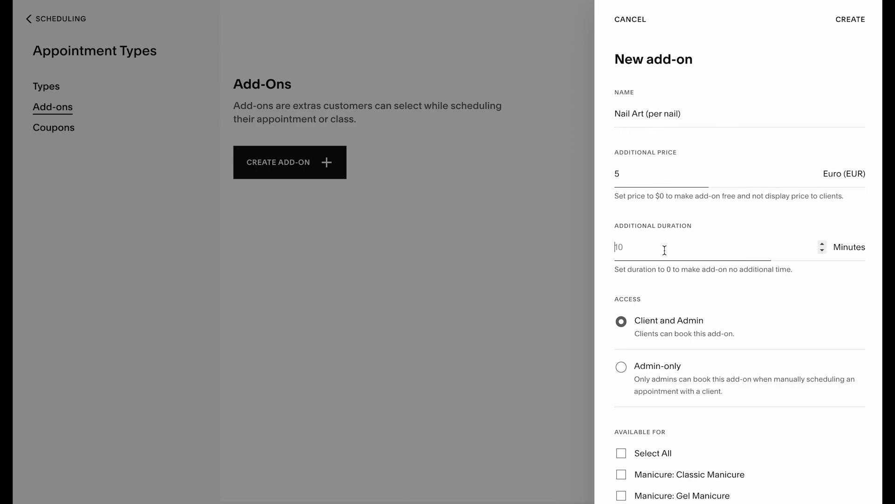
type("10")
left_click(744, 296)
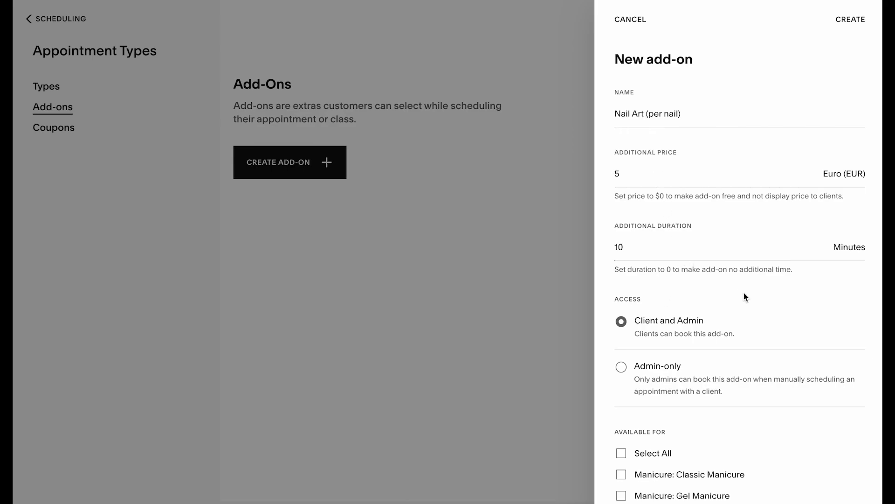
Make the nail art add-on available for all appointment types and create it
scroll(745, 296, "down", 2)
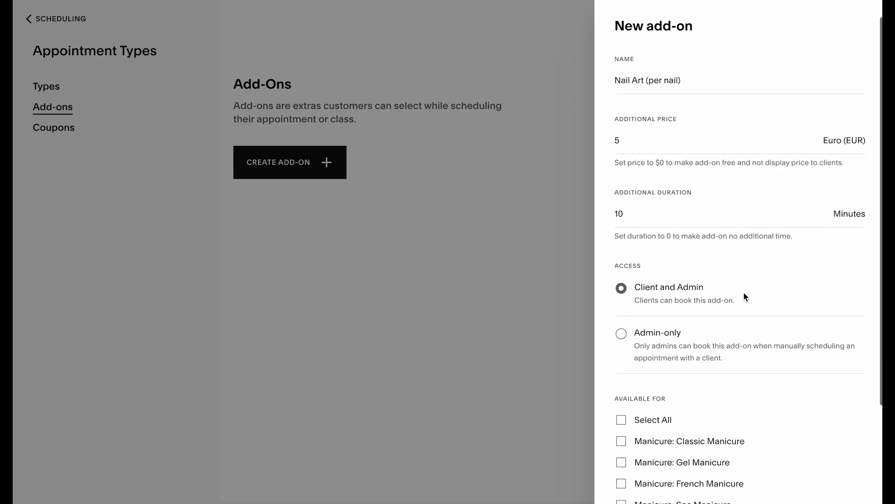
scroll(744, 296, "down", 4)
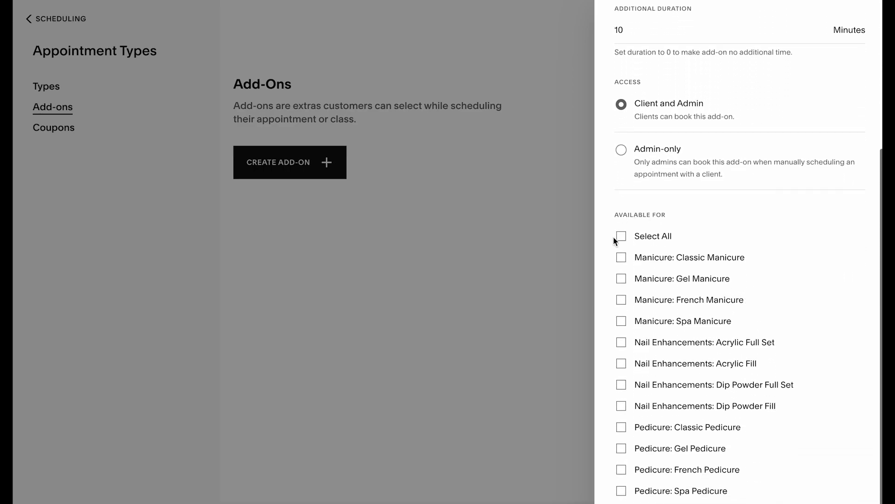
left_click(625, 240)
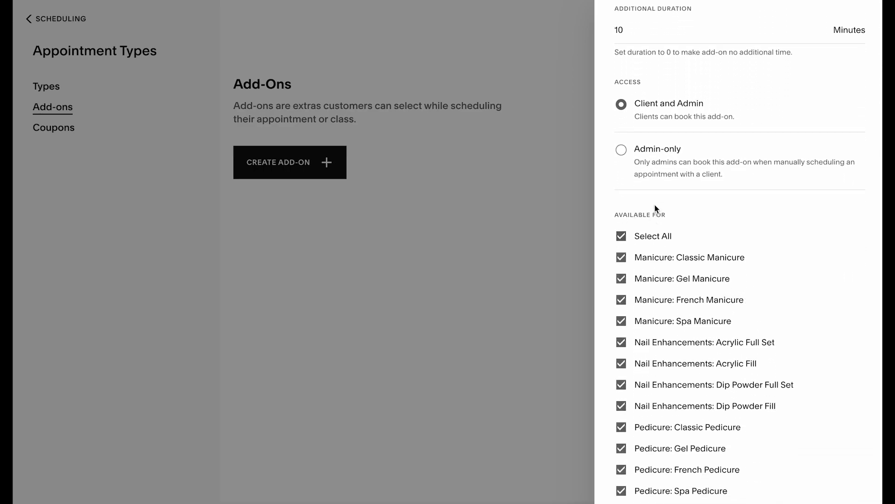
scroll(662, 208, "up", 6)
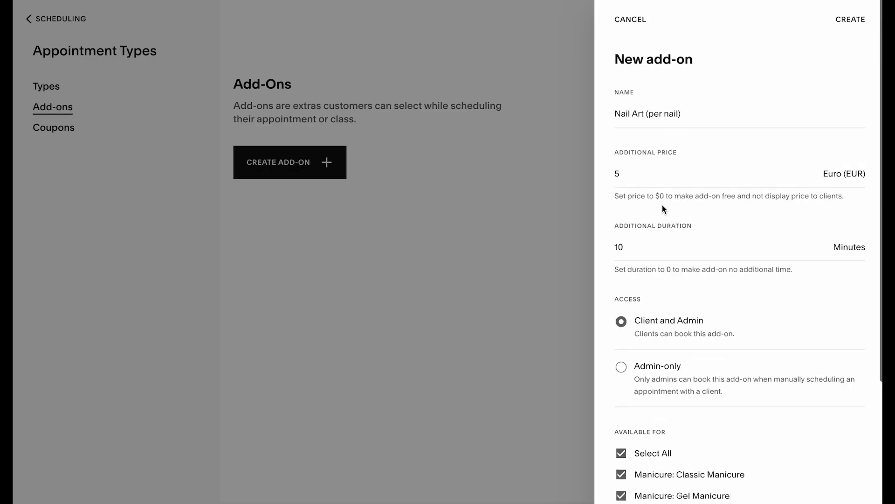
left_click(849, 25)
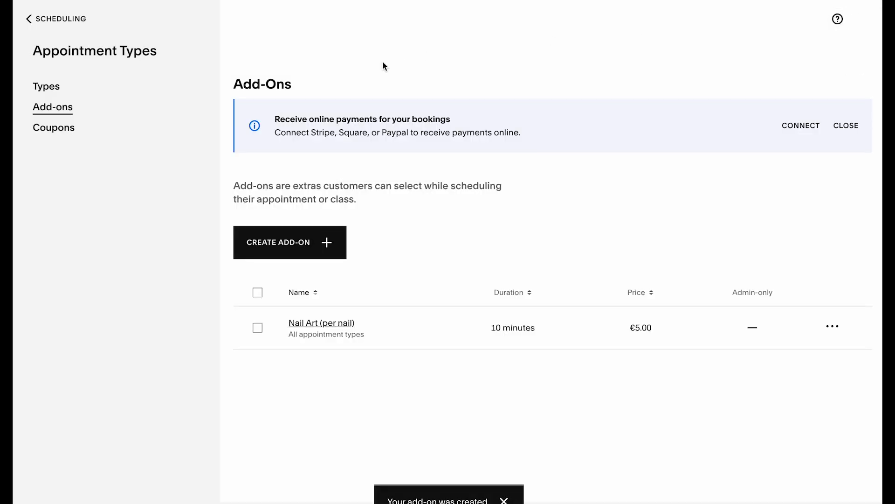
Start a new appointment coupon with the code NEW-SALON and a 30 percent discount
left_click(61, 132)
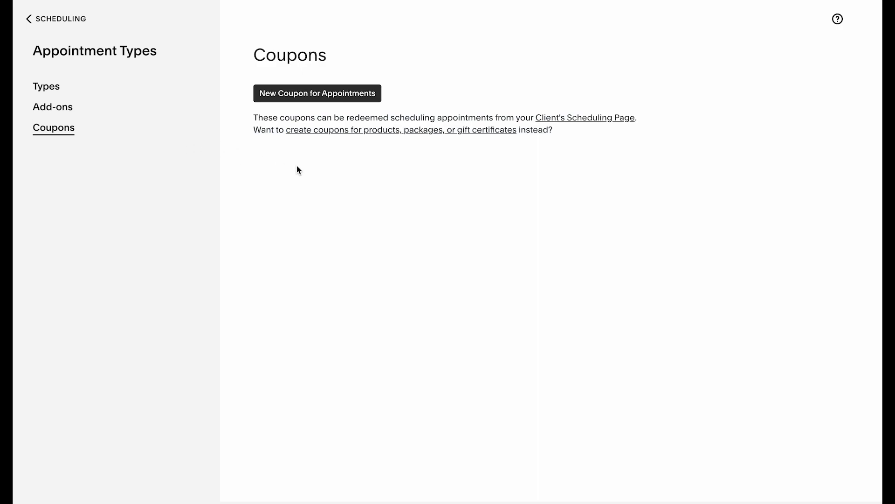
left_click(332, 94)
left_click(314, 139)
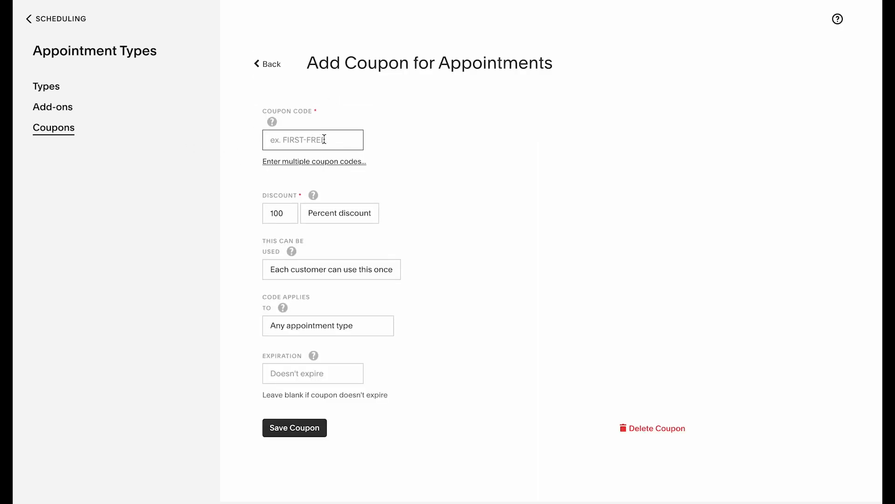
type("NEW-SALON")
left_click(286, 214)
key("BackSpace")
key("BackSpace")
key("BackSpace")
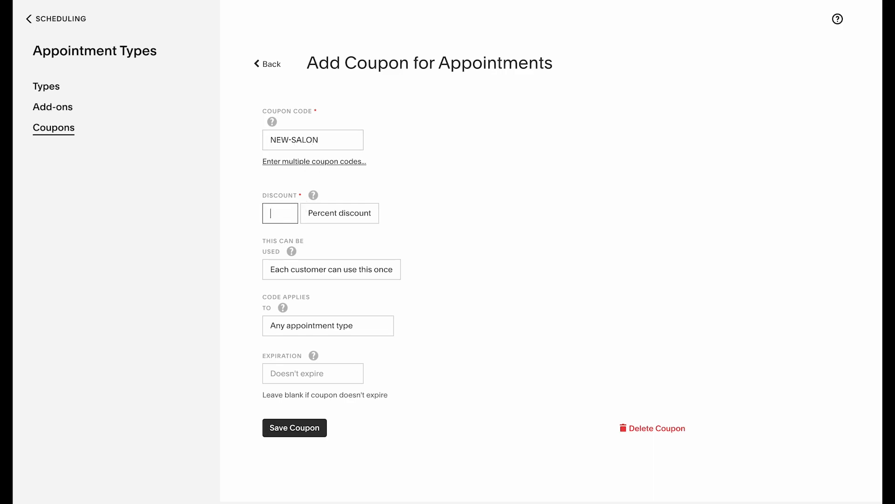
type("30")
Restrict the coupon to specific appointment types, deselecting the Gel, French and Spa Manicures and all acrylic and dip powder services
left_click(309, 272)
left_click(313, 321)
left_click(314, 325)
left_click(354, 339)
scroll(334, 346, "down", 5)
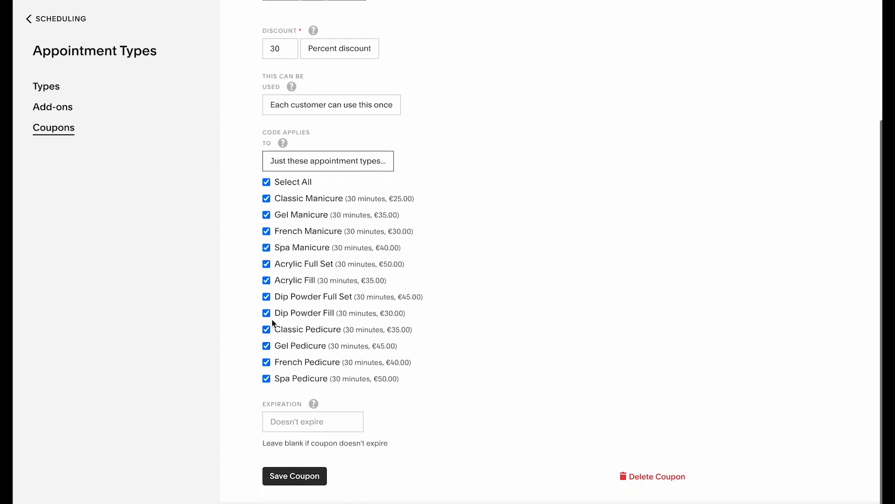
left_click(266, 227)
left_click(266, 211)
left_click(266, 242)
left_click(266, 258)
left_click(266, 275)
left_click(267, 292)
left_click(266, 309)
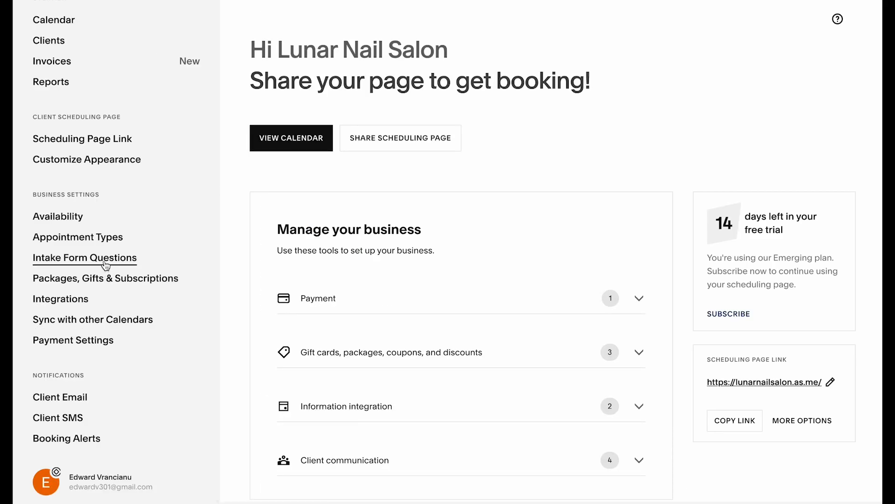
Create an unnamed custom intake form with one small textbox question for clients, and save the question and form
left_click(105, 264)
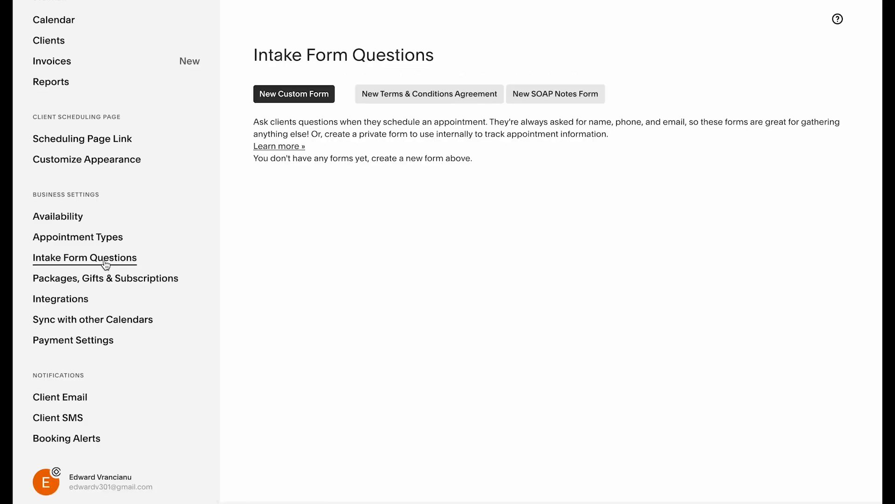
left_click(304, 94)
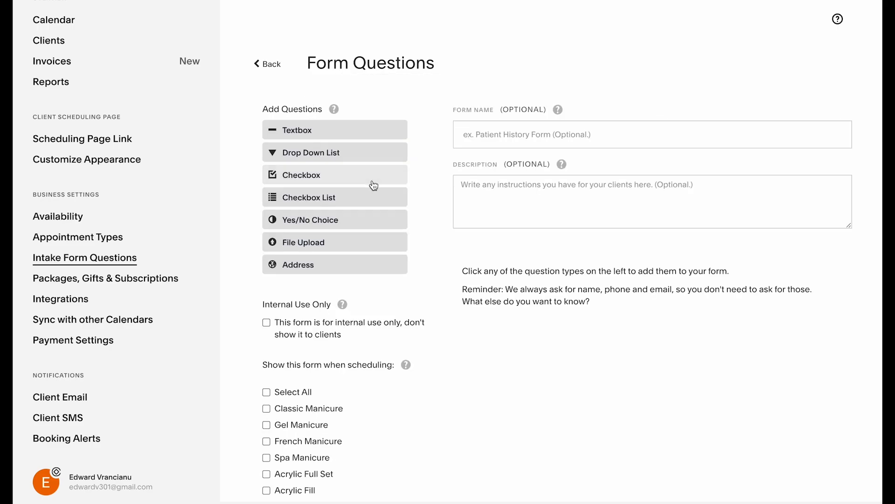
left_click(522, 132)
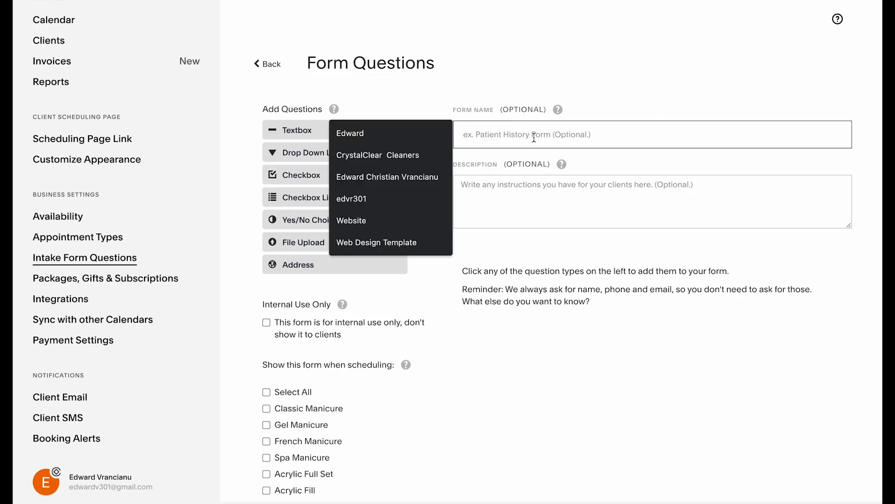
left_click(460, 95)
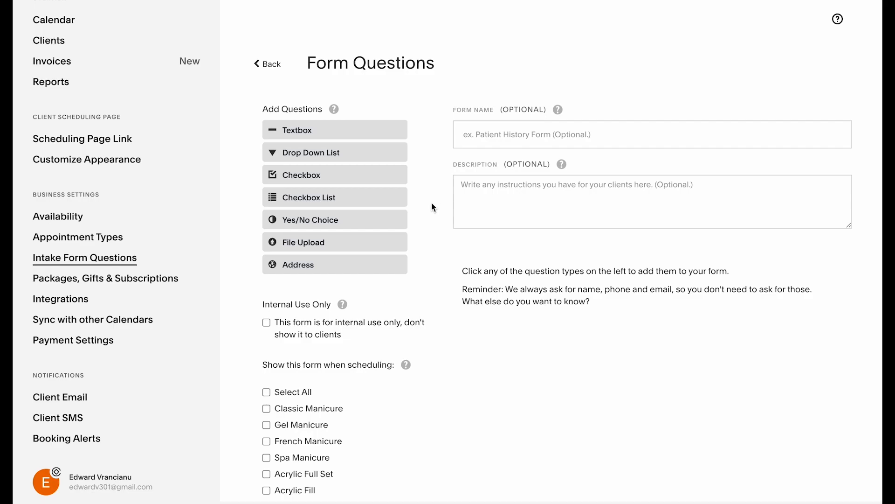
left_click(339, 130)
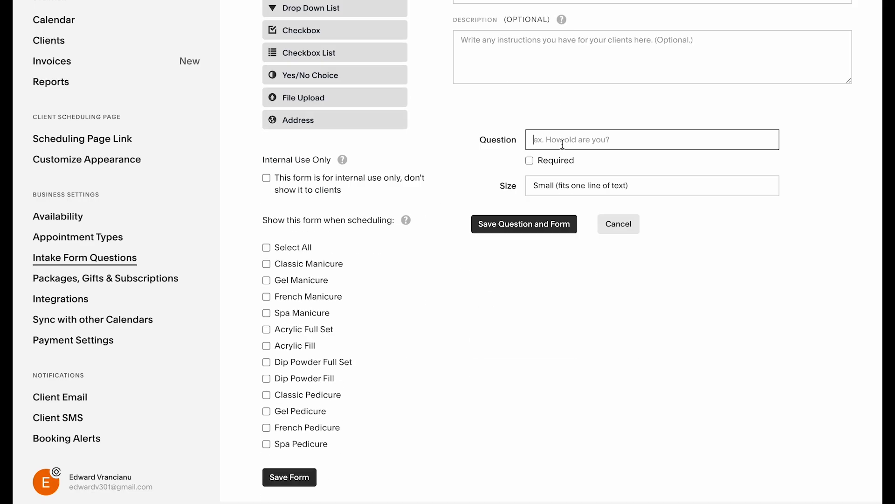
type("Any")
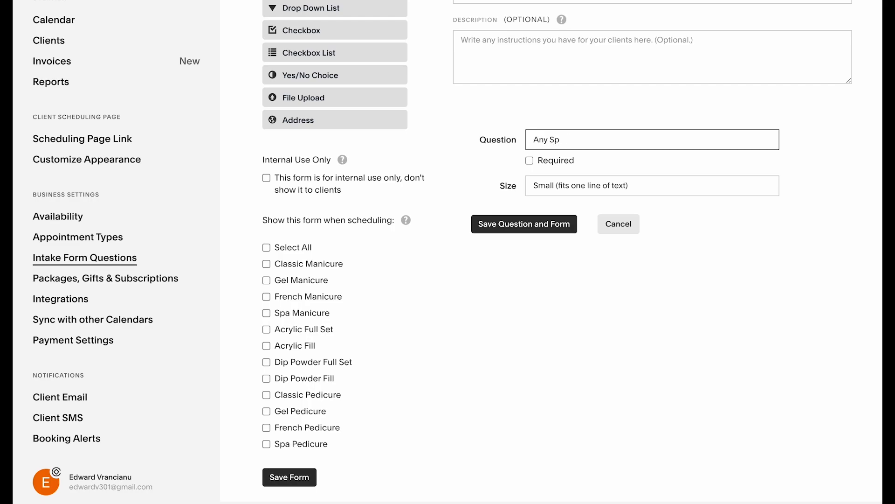
type("ing")
left_click(536, 226)
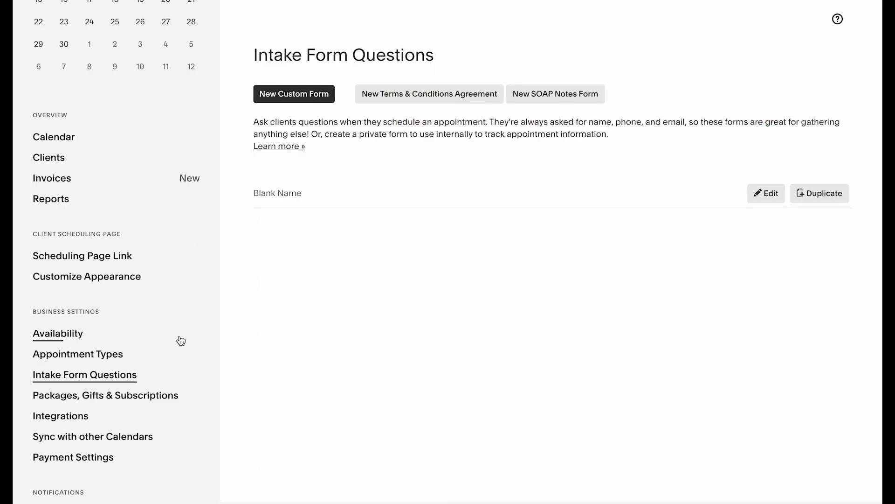
Try out a new appointment package titled BIAB, review its category, expiry and redemption options, and leave the form without adding it
left_click(154, 394)
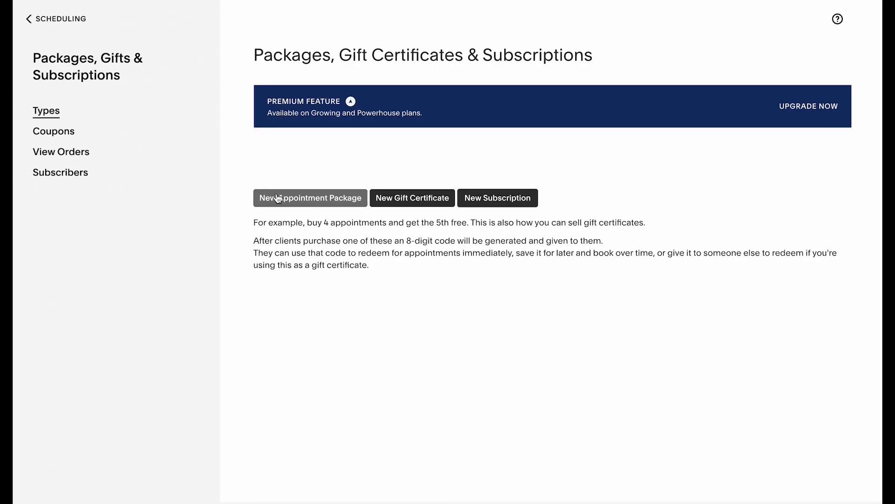
left_click(276, 196)
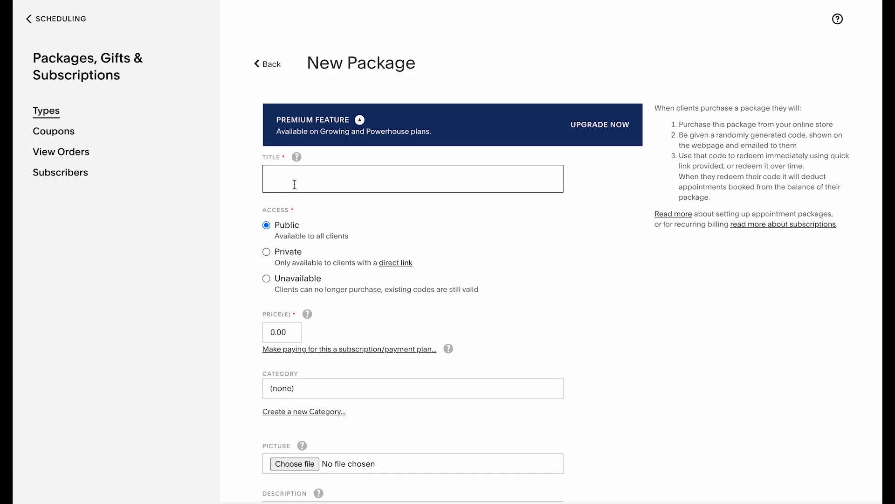
left_click(295, 184)
type("BIAB")
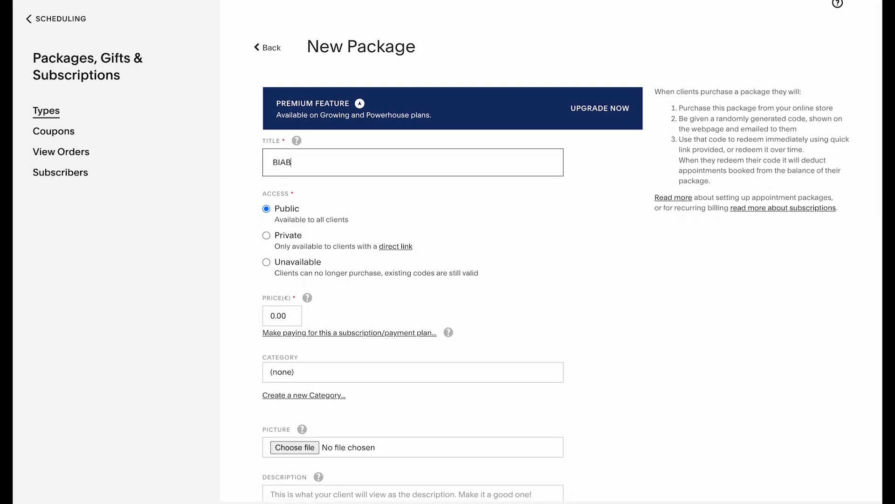
scroll(292, 299, "down", 2)
left_click(337, 291)
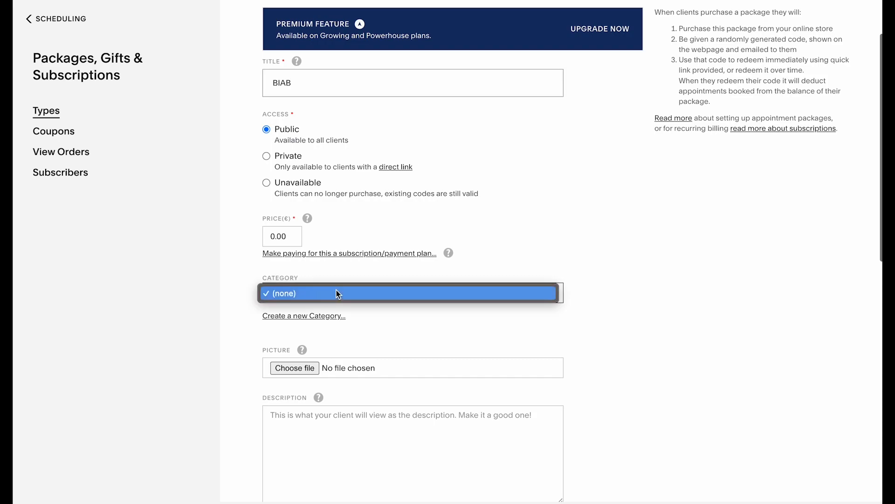
left_click(244, 332)
scroll(244, 328, "down", 10)
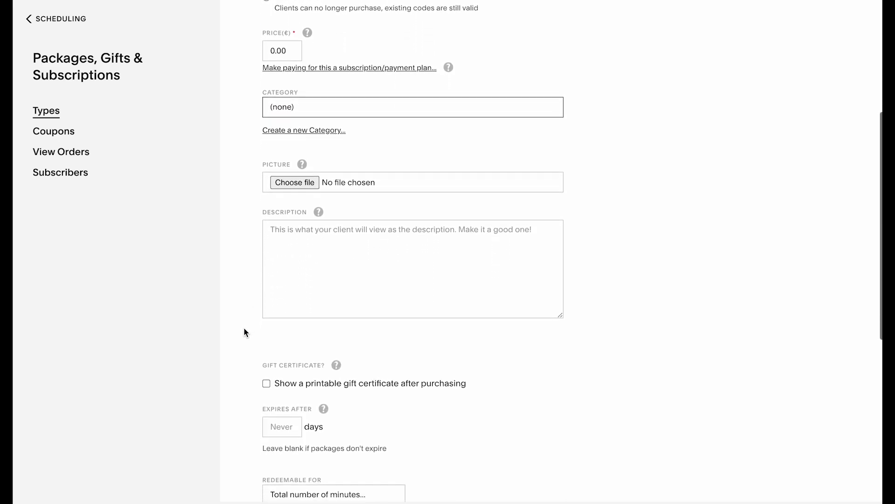
scroll(248, 367, "down", 5)
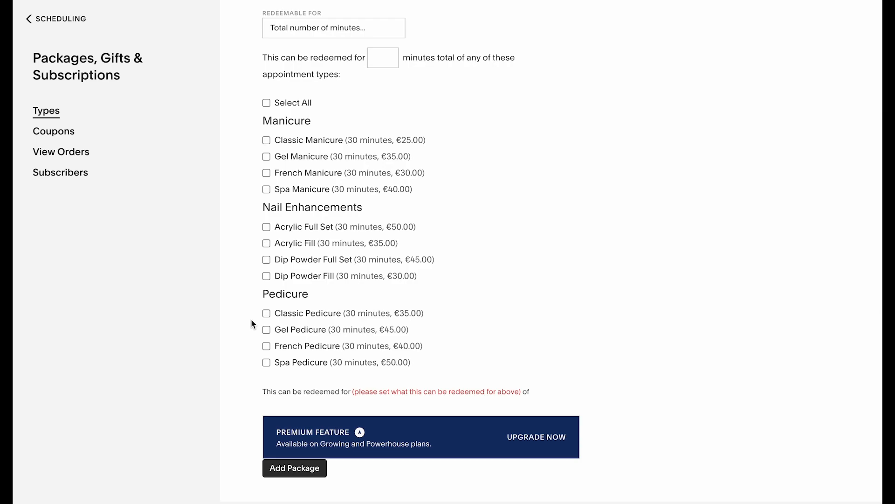
scroll(252, 320, "left", 5)
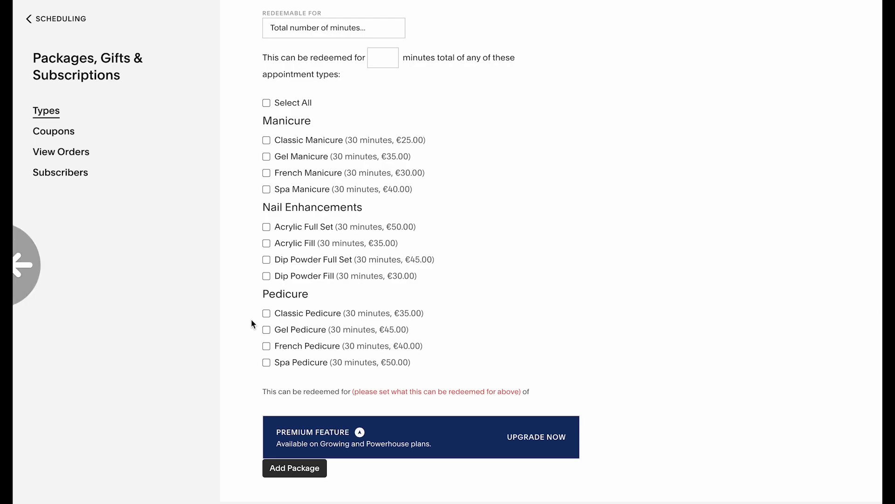
scroll(251, 320, "left", 5)
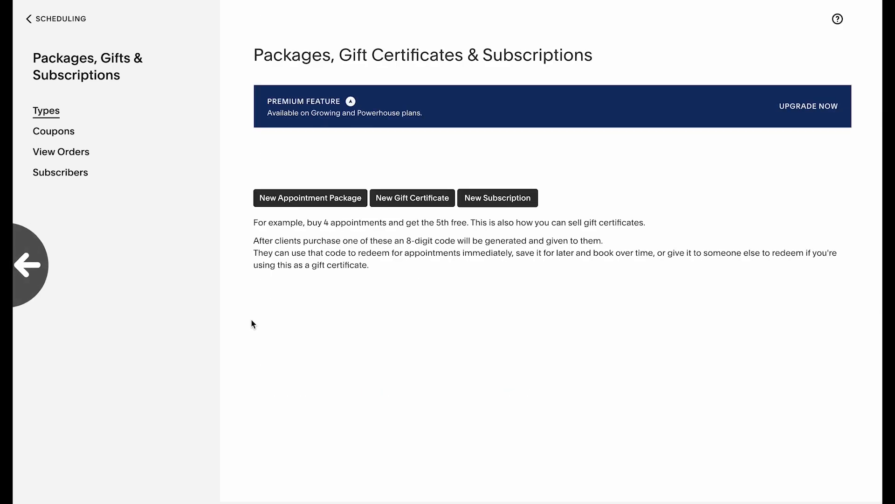
Review the available integrations, from accounting and email marketing through payments and social, and look at the calendar sync options
scroll(136, 399, "down", 7)
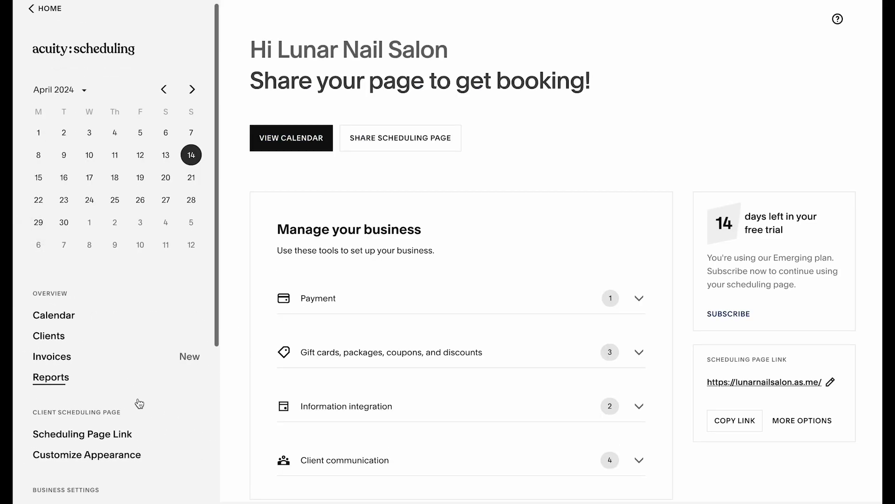
left_click(68, 296)
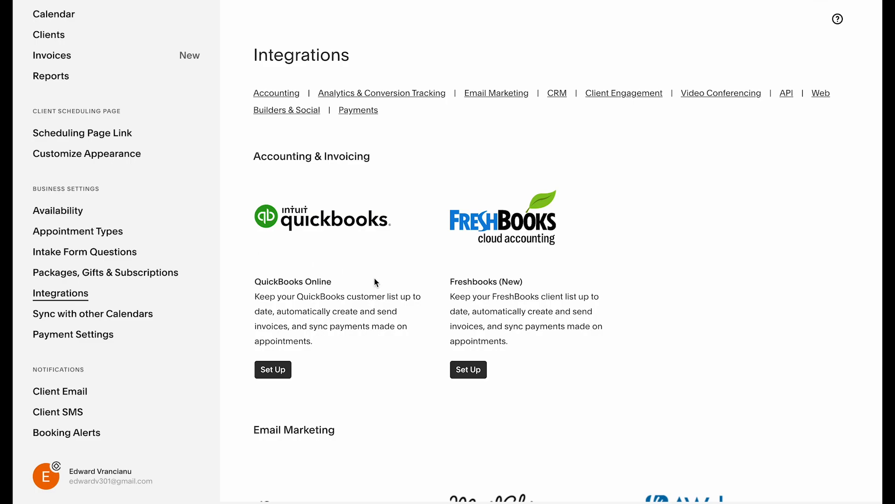
scroll(375, 282, "down", 8)
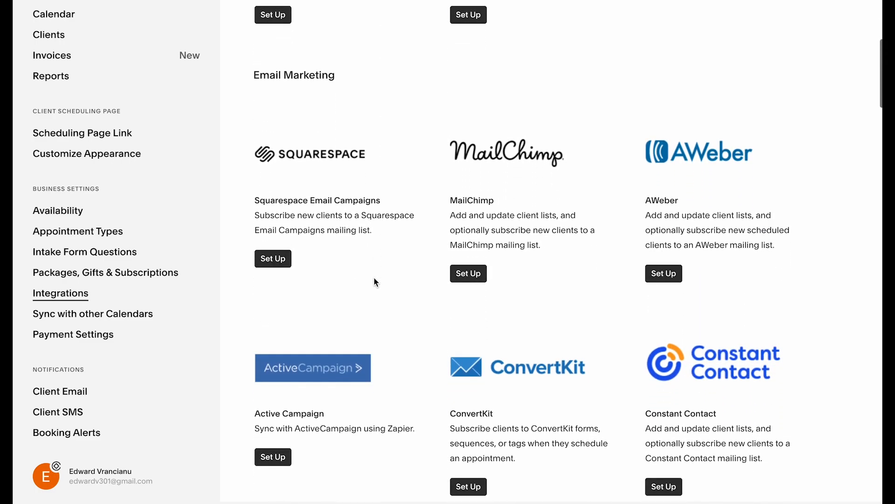
scroll(374, 283, "down", 6)
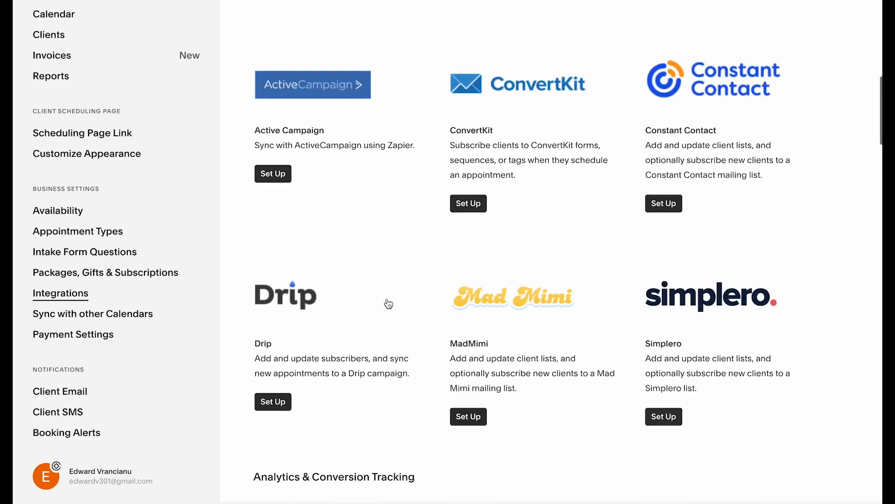
scroll(429, 329, "down", 6)
scroll(430, 354, "down", 6)
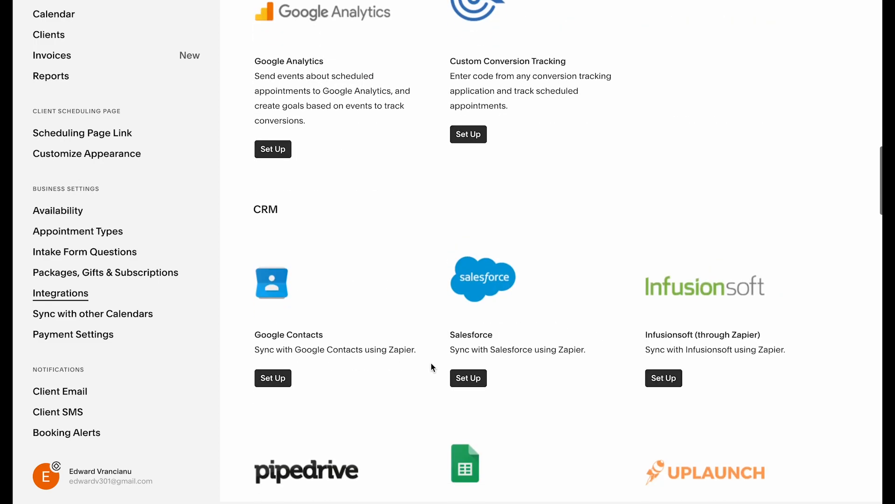
scroll(431, 363, "down", 15)
scroll(437, 330, "down", 20)
scroll(438, 332, "down", 19)
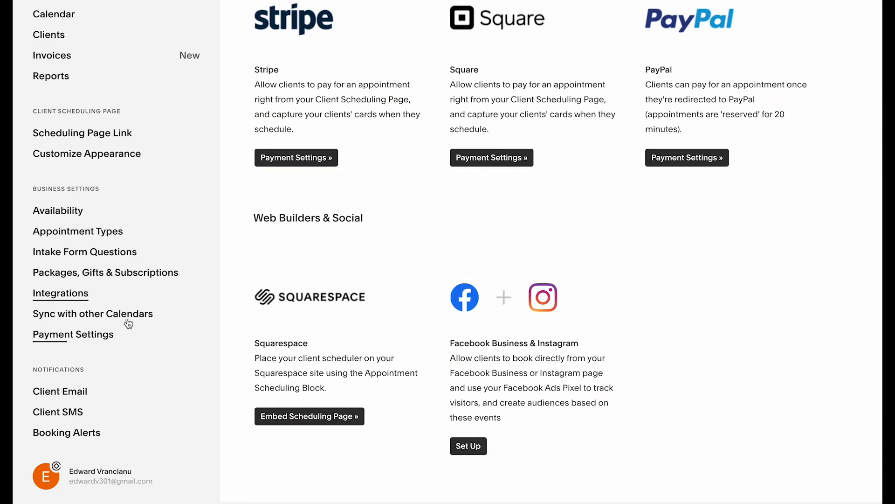
left_click(110, 315)
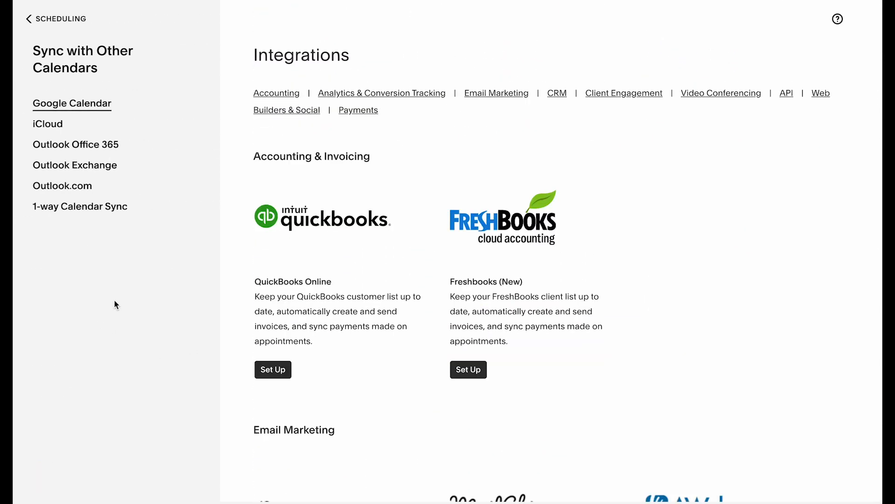
left_click(62, 26)
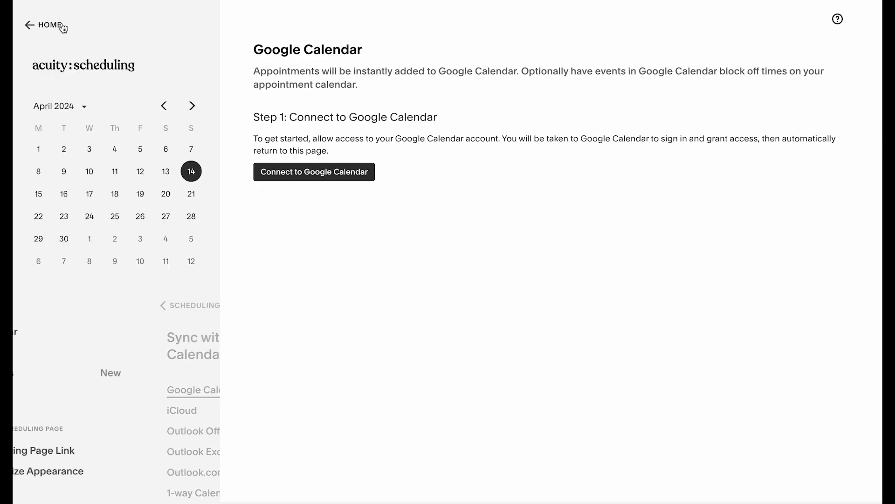
In the payment settings, choose to collect deposits or full payment at booking for all appointment types
scroll(175, 364, "down", 7)
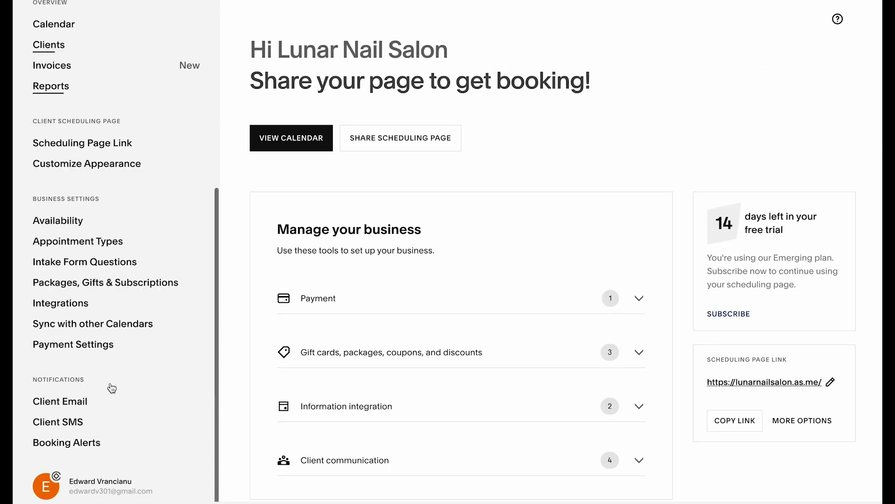
left_click(77, 337)
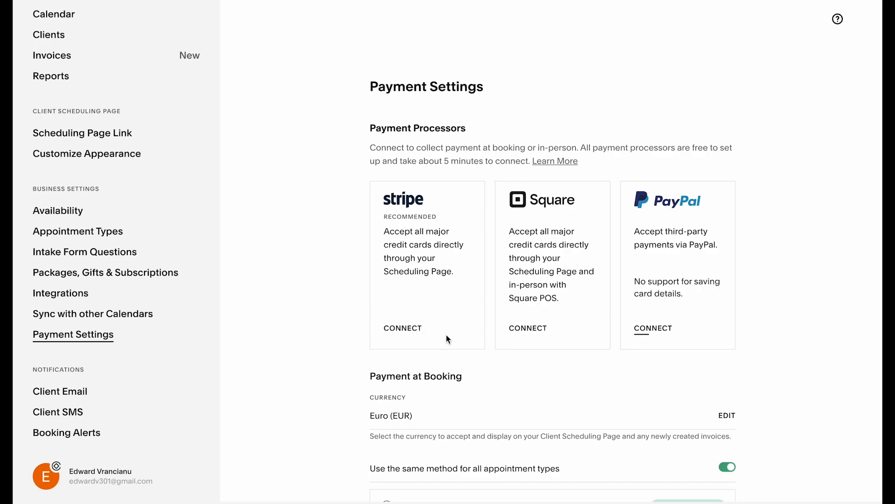
scroll(496, 355, "down", 4)
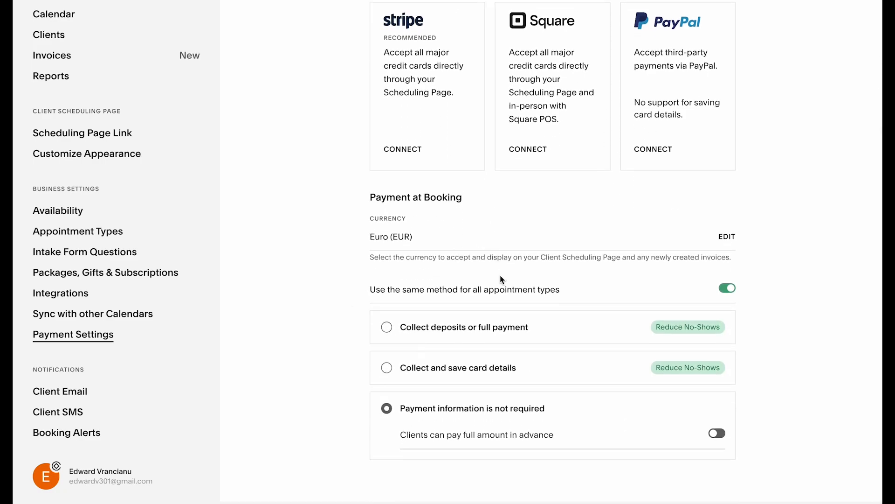
left_click(387, 327)
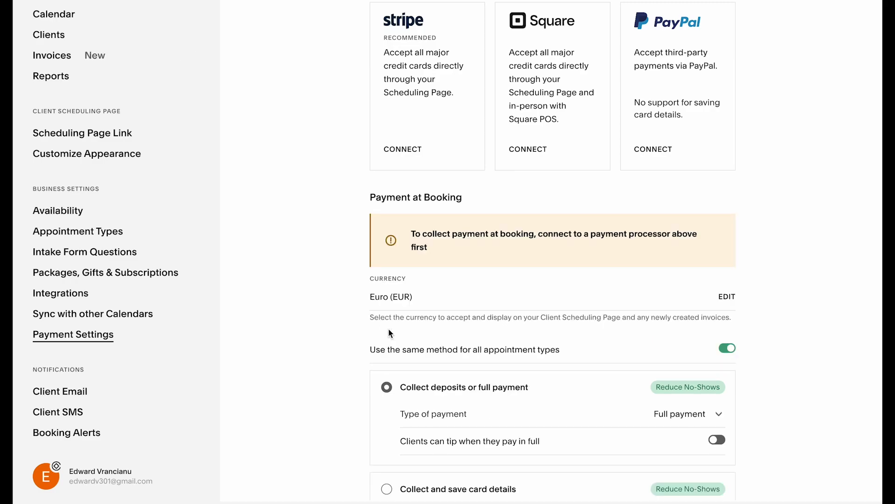
scroll(364, 305, "down", 1)
scroll(364, 304, "down", 2)
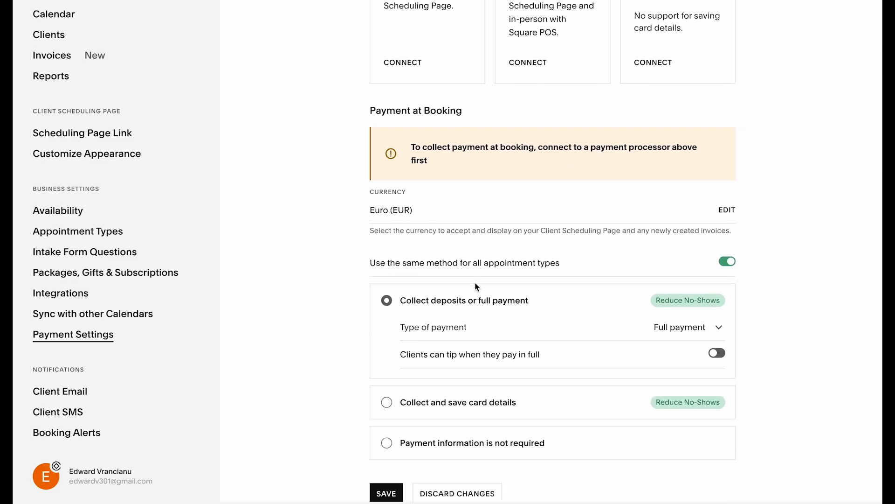
Set the type of payment to a fixed deposit amount of €10.00 and save the payment settings
left_click(461, 330)
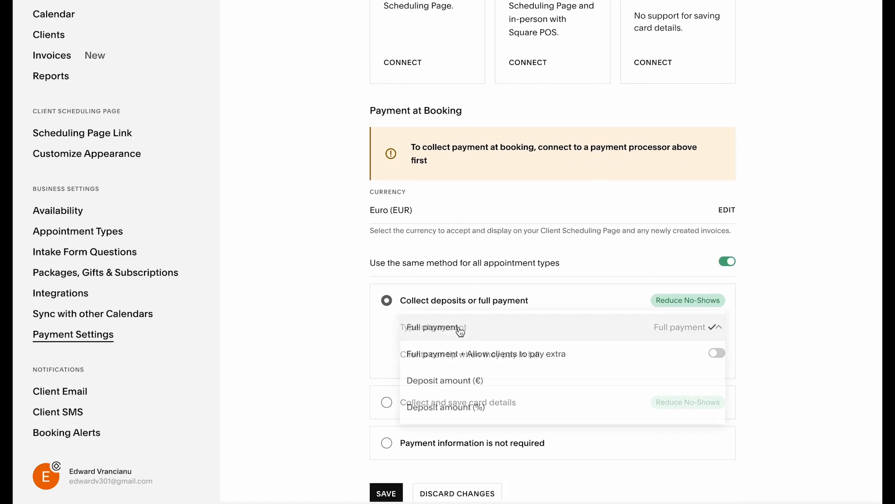
left_click(471, 376)
left_click(713, 354)
type("10")
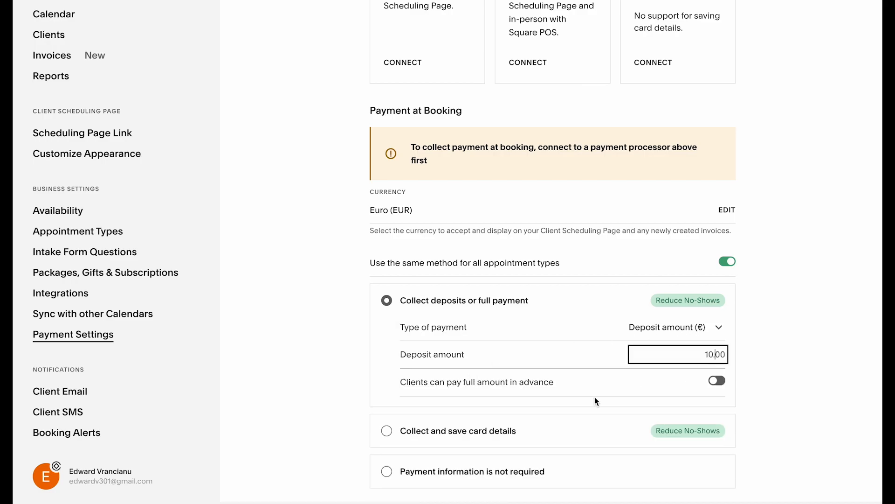
left_click(357, 390)
scroll(357, 388, "down", 1)
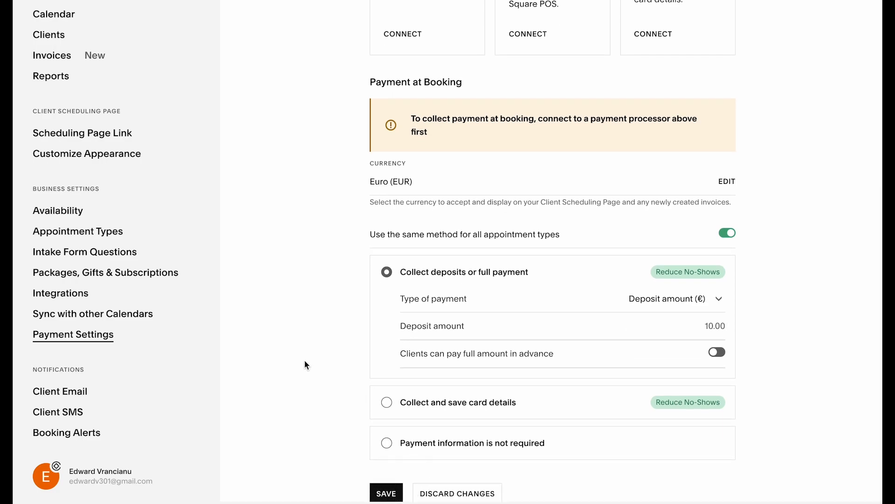
left_click(386, 493)
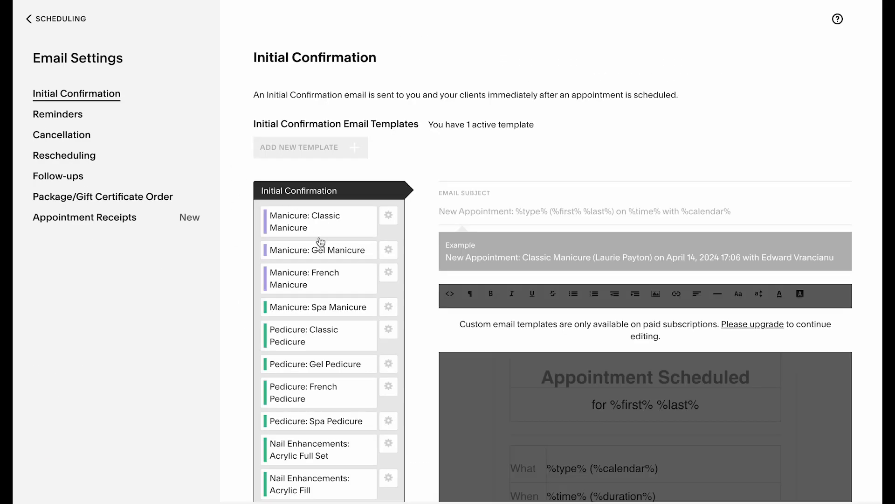
Review the client email settings for initial confirmation and reminders, and look at the booking alert options
scroll(322, 221, "down", 3)
scroll(322, 222, "down", 4)
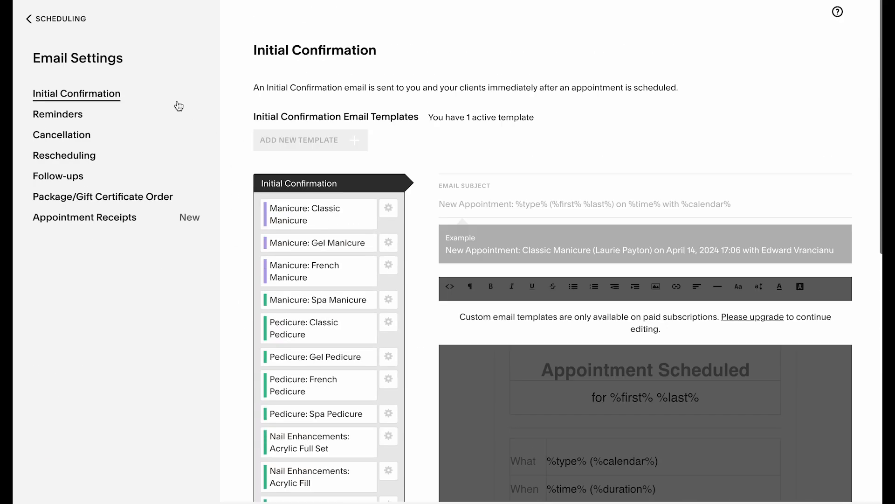
scroll(294, 196, "up", 1)
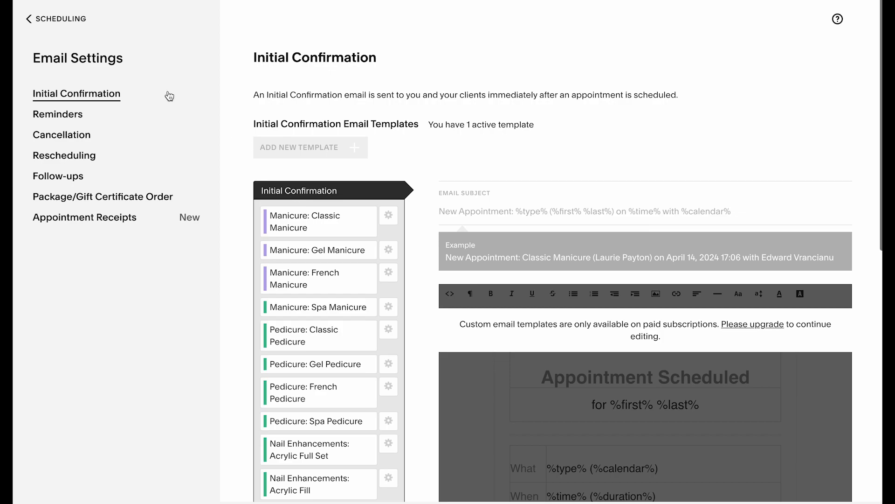
left_click(57, 117)
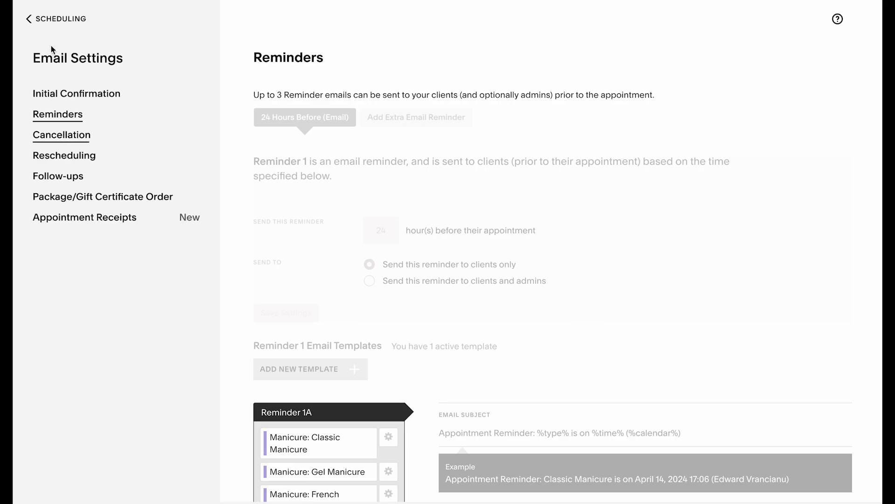
left_click(52, 29)
scroll(114, 357, "down", 6)
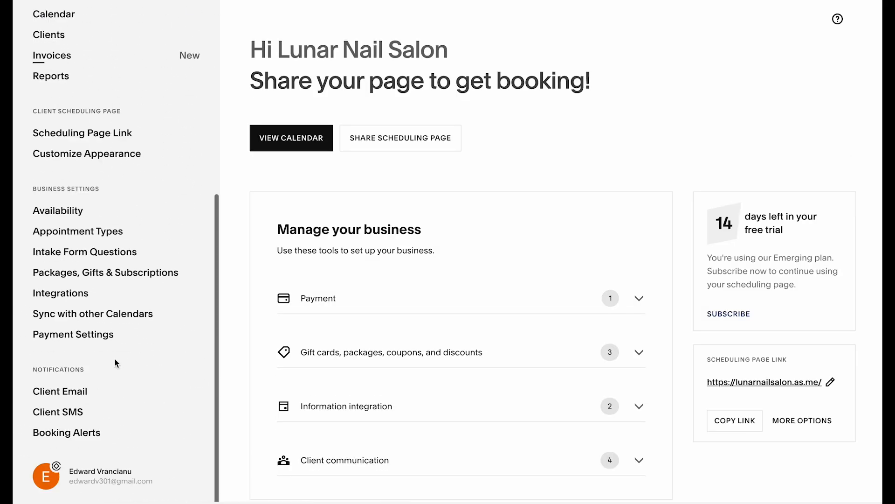
left_click(73, 438)
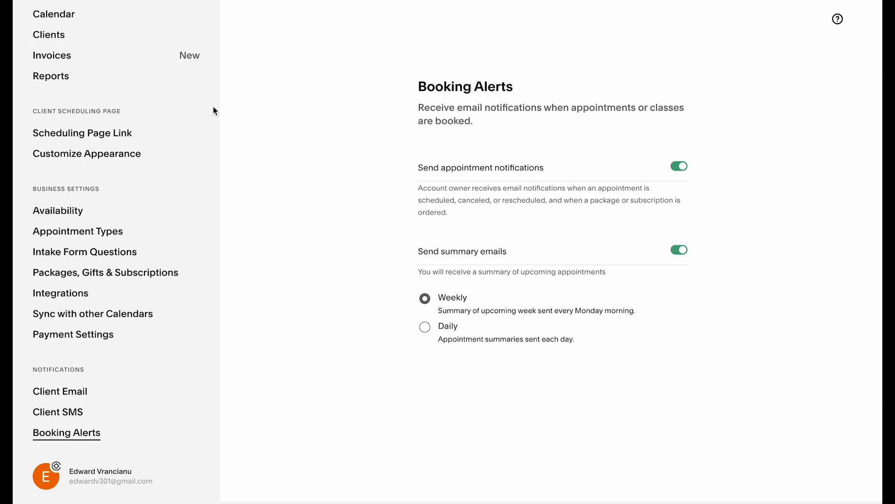
Return from scheduling to the website, open the Home page for editing and switch it to desktop view
scroll(94, 86, "up", 6)
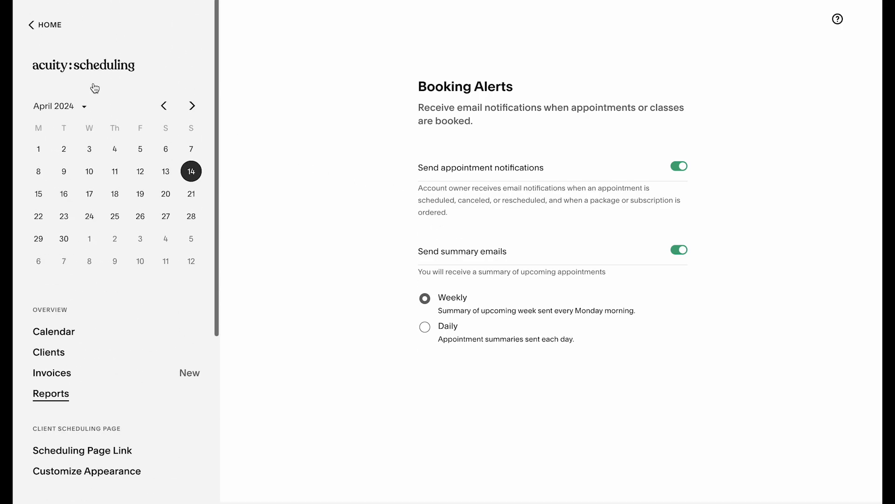
left_click(57, 29)
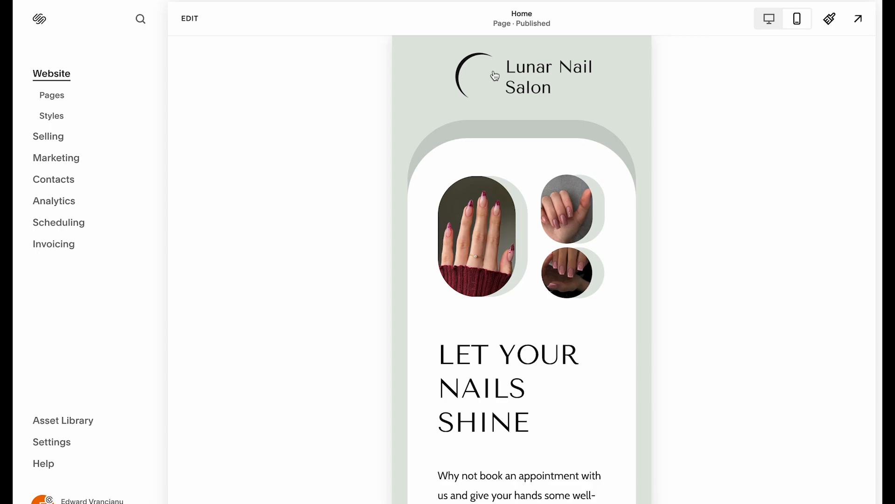
left_click(198, 28)
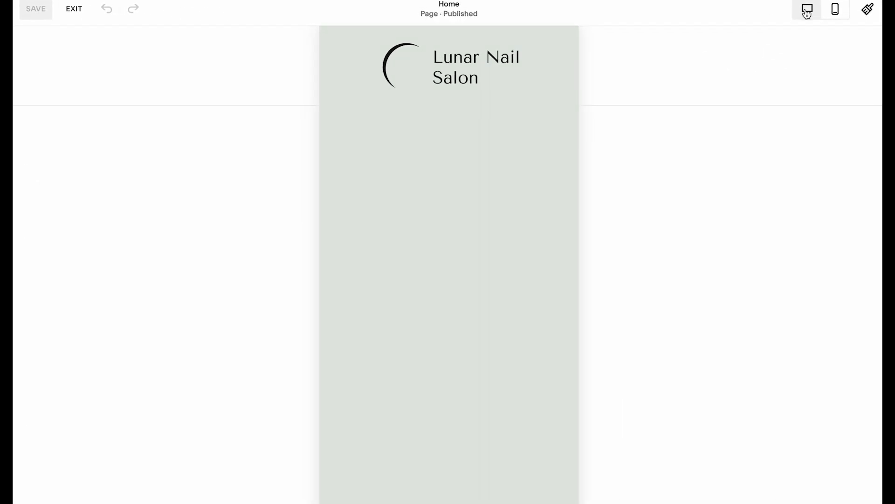
left_click(808, 10)
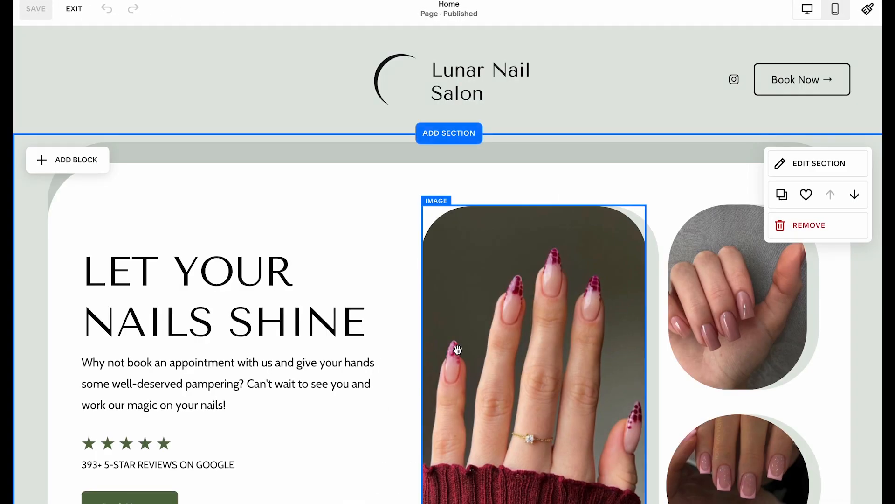
Set the scheduling block under the Book Your Appointment Now heading to display appointments by Calendars, using the owner's calendar
scroll(458, 354, "down", 5)
scroll(458, 349, "down", 20)
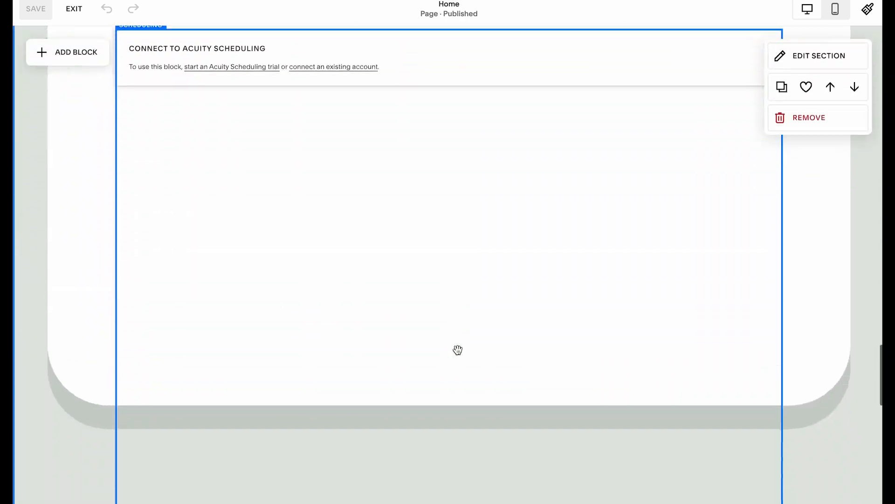
left_click(457, 276)
scroll(458, 276, "up", 3)
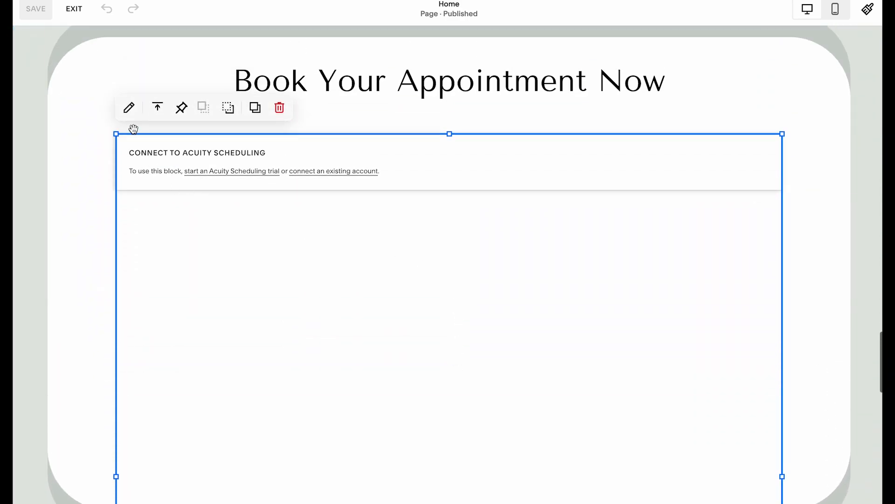
left_click(130, 118)
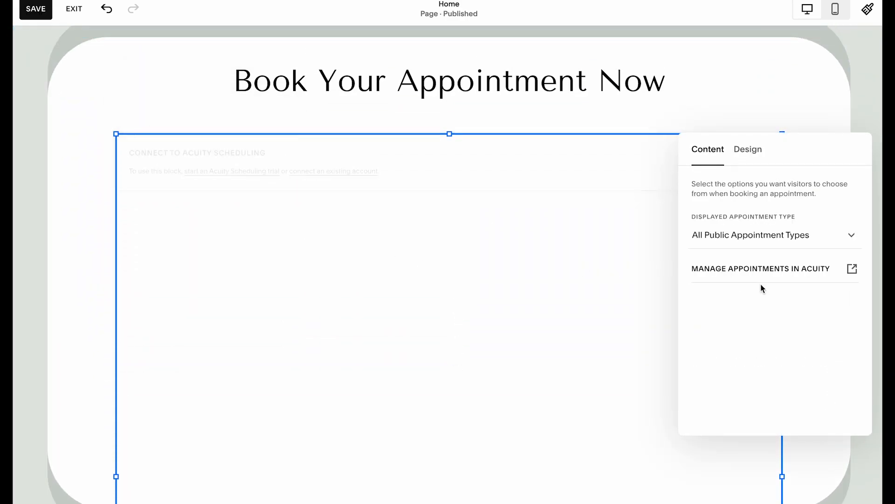
left_click(781, 247)
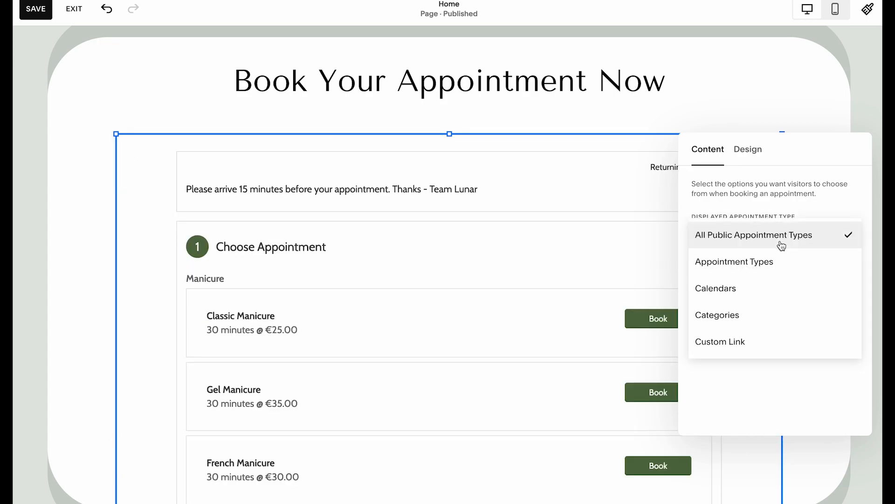
left_click(781, 246)
left_click(781, 241)
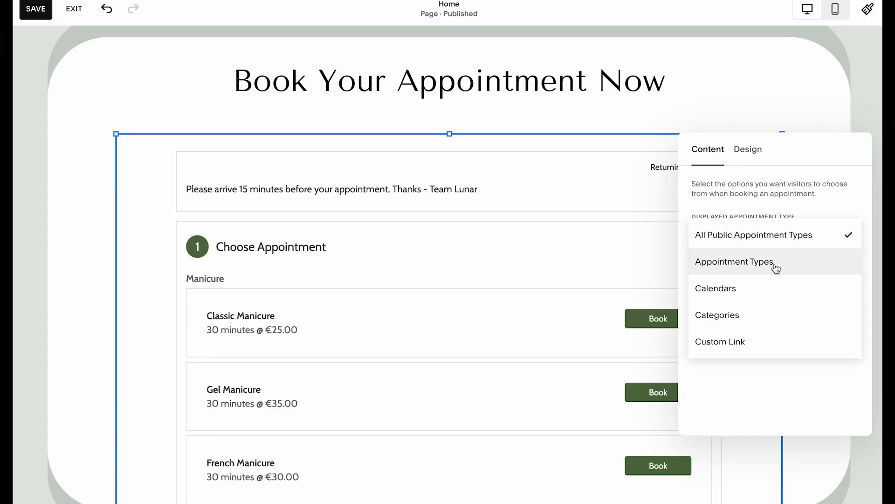
left_click(771, 286)
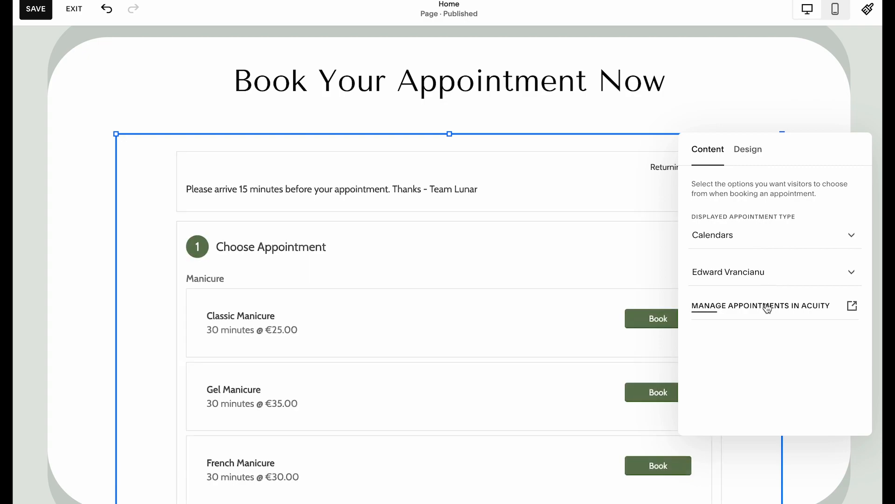
left_click(744, 276)
Stretch both rounded background shapes downward together so the back shape extends past the Acuity footer of the scheduling block
left_click(478, 439)
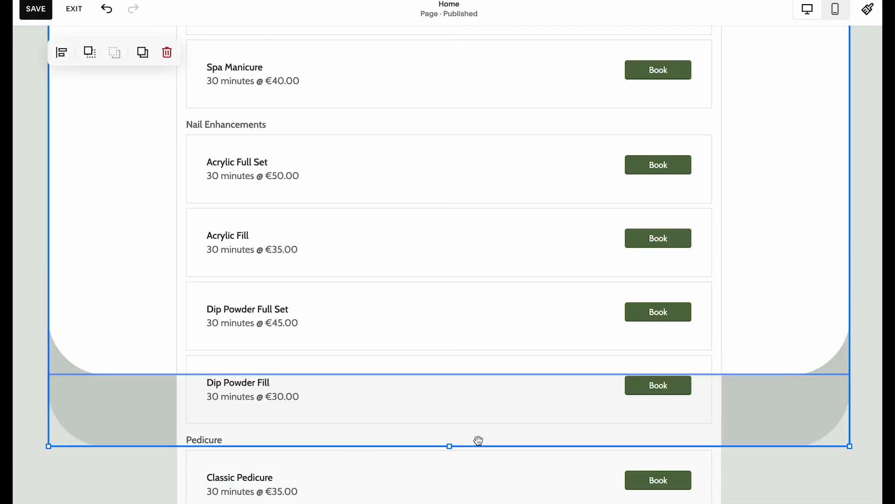
scroll(476, 383, "down", 1)
scroll(477, 383, "down", 5)
left_click_drag(448, 146, 448, 444)
scroll(446, 440, "down", 5)
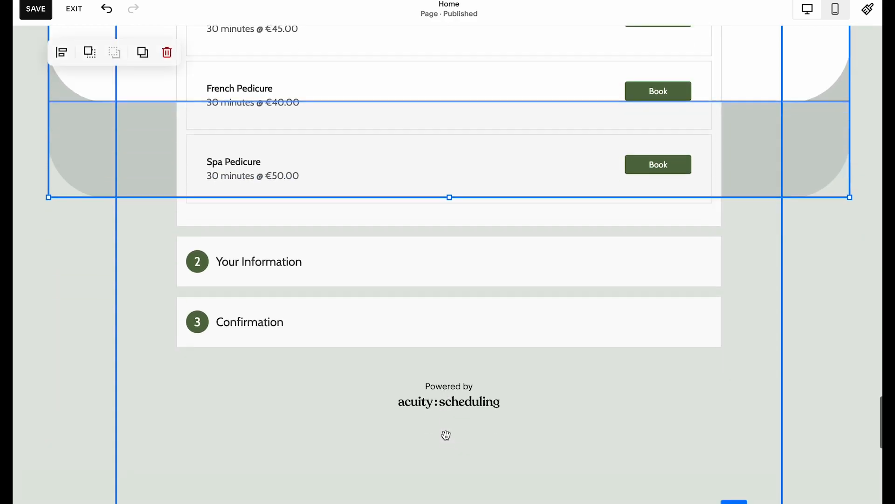
left_click_drag(452, 208, 470, 431)
scroll(594, 374, "down", 3)
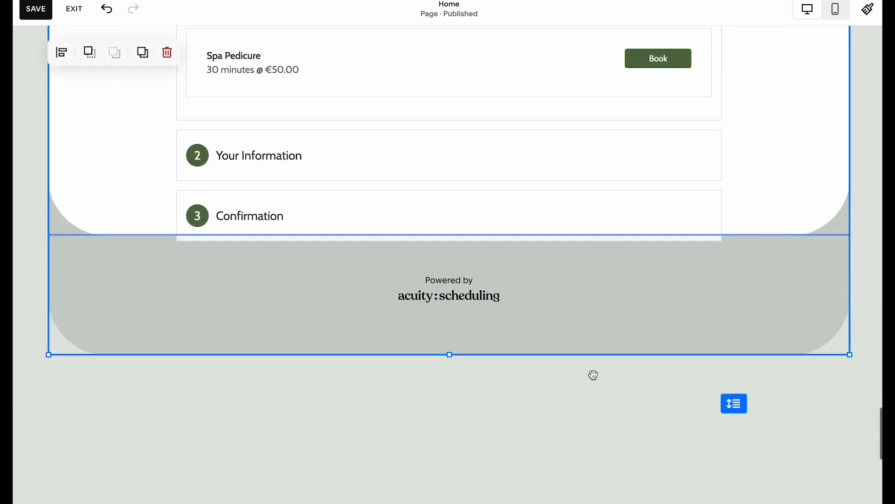
left_click_drag(449, 324, 449, 387)
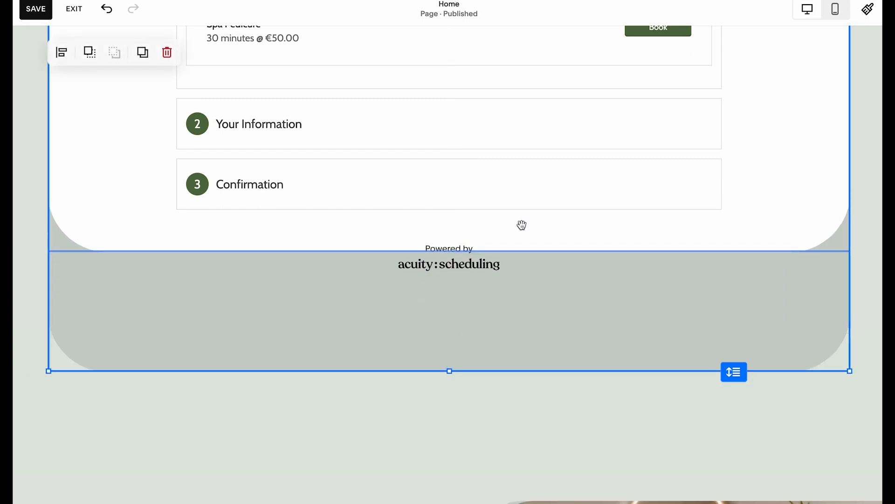
Extend only the white rounded shape downward behind the Acuity footer, leaving a narrow band of the darker shape below it
left_click(866, 241)
left_click(799, 238)
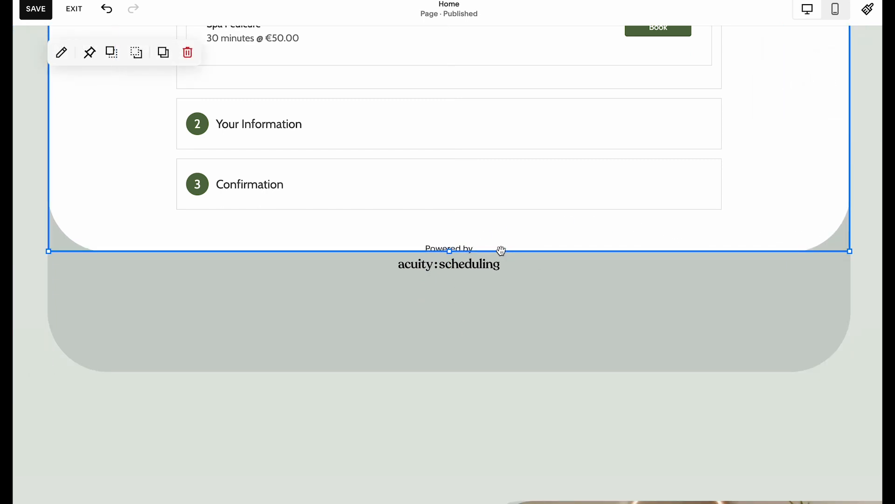
left_click_drag(449, 254, 447, 366)
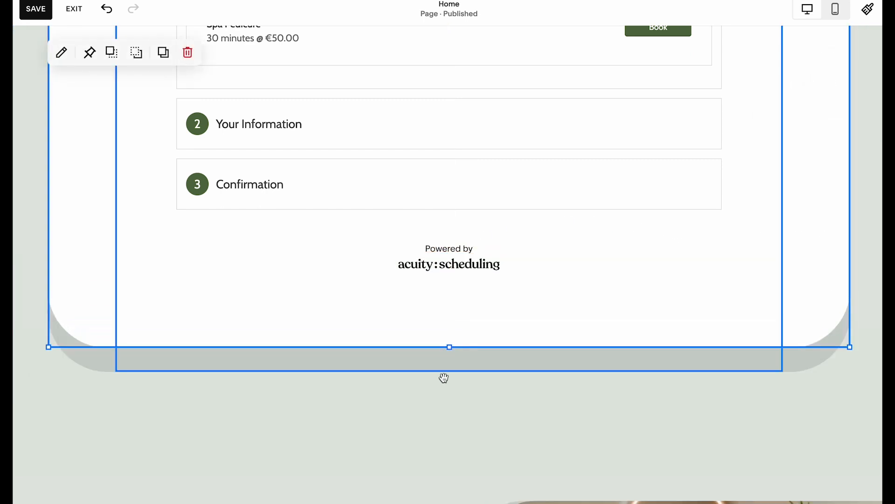
left_click(473, 358)
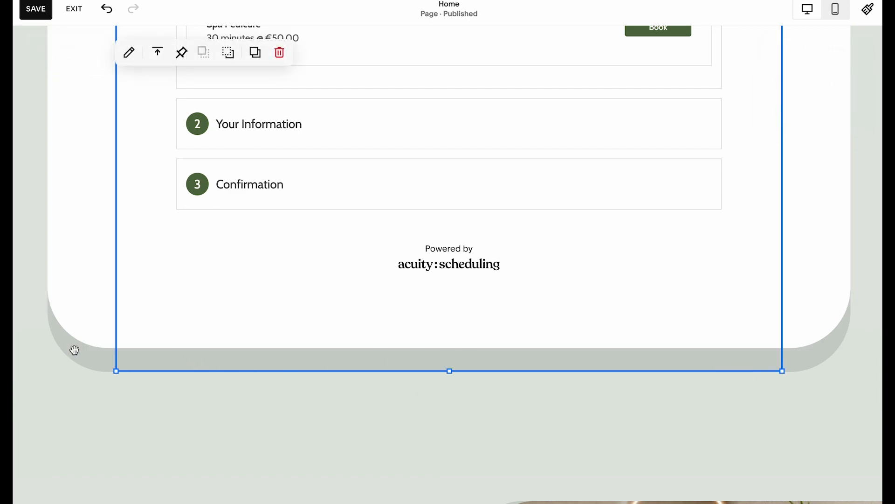
Select all blocks in the Location section and move them up together to reduce the gap above them
left_click(40, 347)
scroll(40, 348, "down", 5)
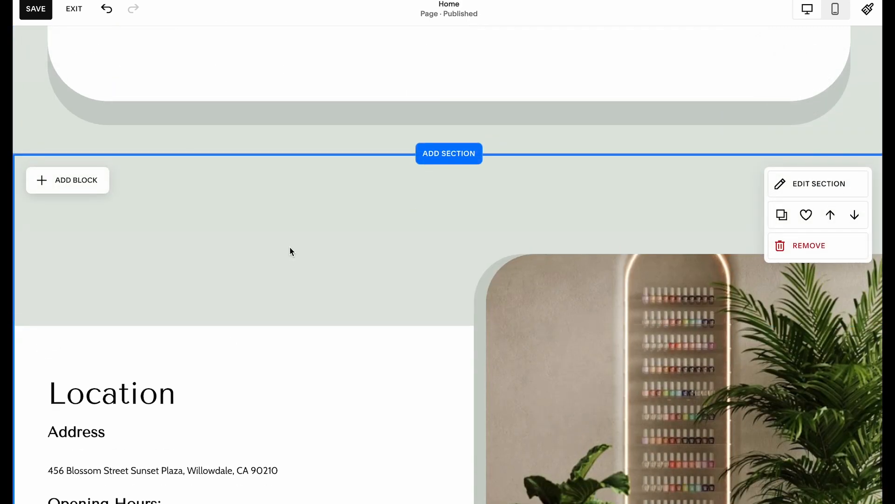
scroll(454, 245, "down", 5)
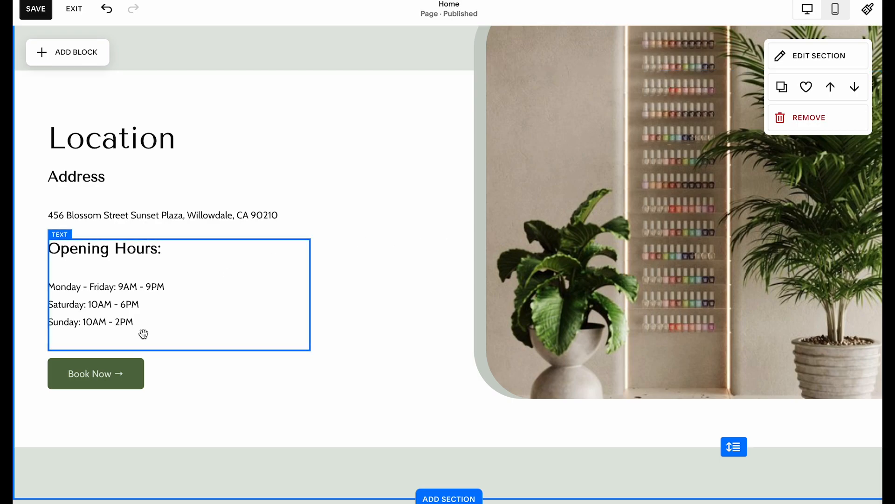
left_click_drag(51, 463, 753, 98)
left_click(676, 125)
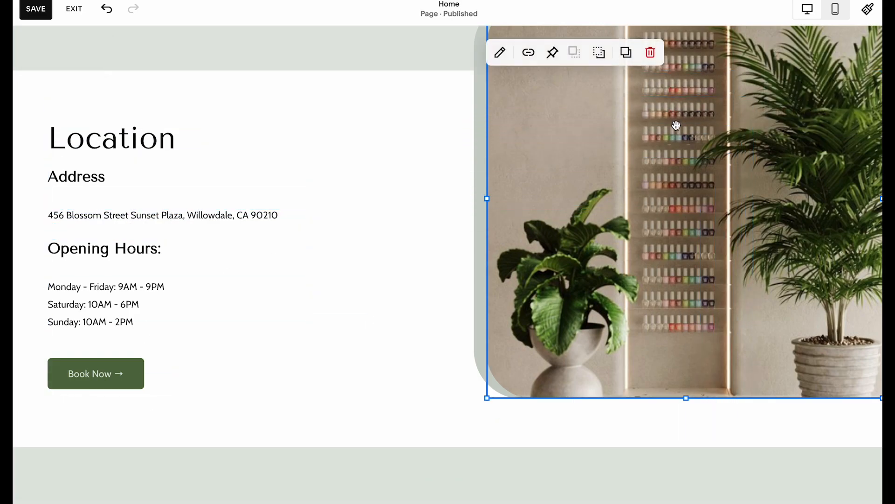
scroll(676, 125, "up", 5)
key("super+a")
left_click_drag(435, 352, 436, 309)
scroll(436, 309, "down", 5)
scroll(435, 310, "down", 1)
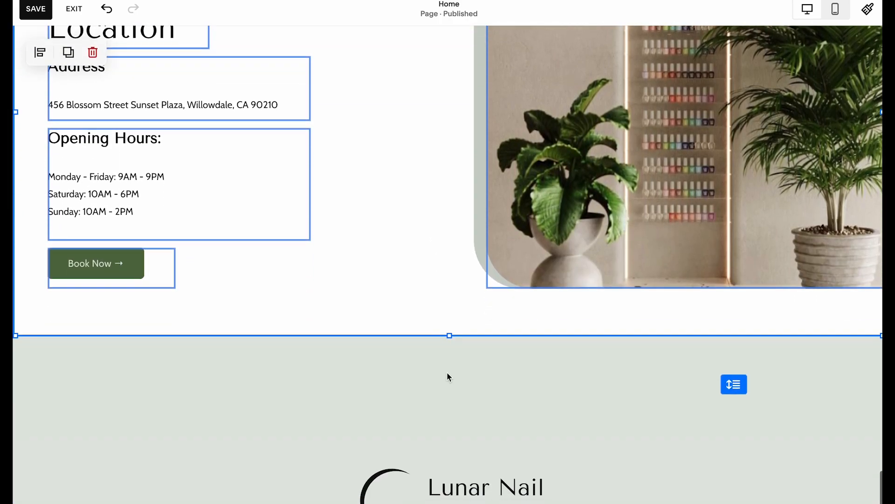
Shorten the Location section to reduce the empty space above the footer, and save the page
left_click(447, 373)
left_click_drag(739, 384, 741, 302)
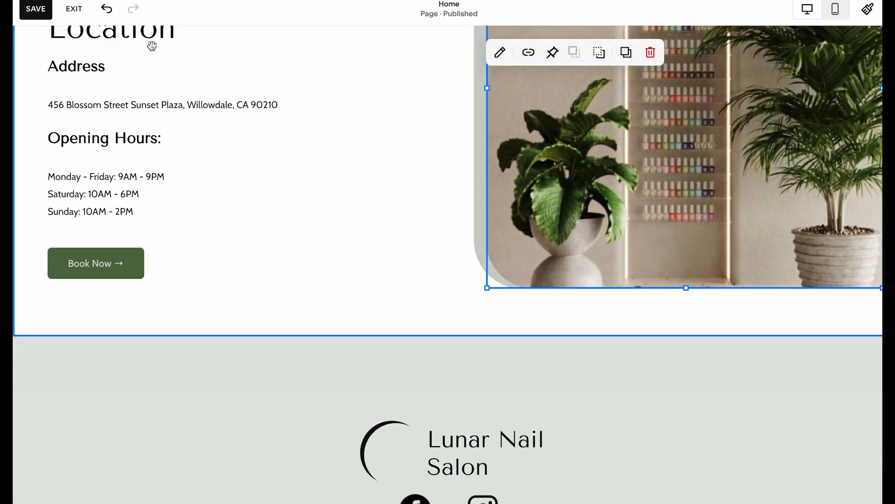
left_click(38, 9)
scroll(286, 406, "down", 1)
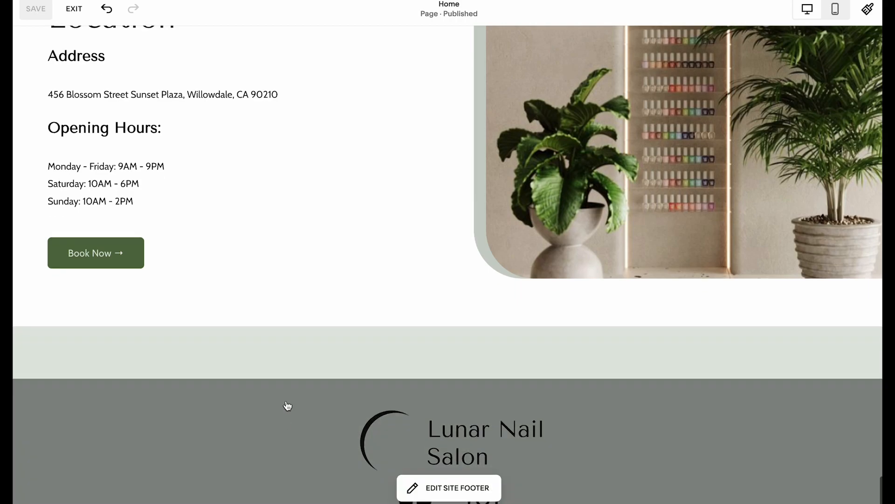
Check the mobile layout of the Location and Book Your Appointment Now sections
scroll(286, 300, "up", 2)
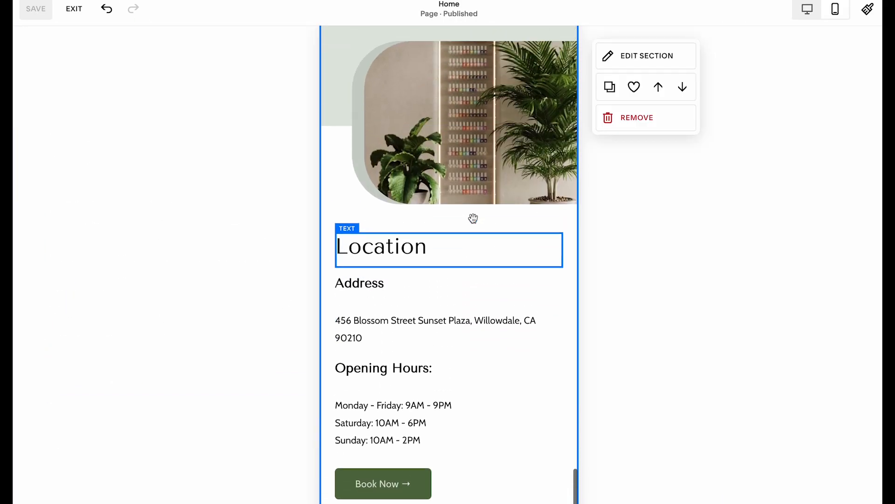
scroll(474, 219, "up", 15)
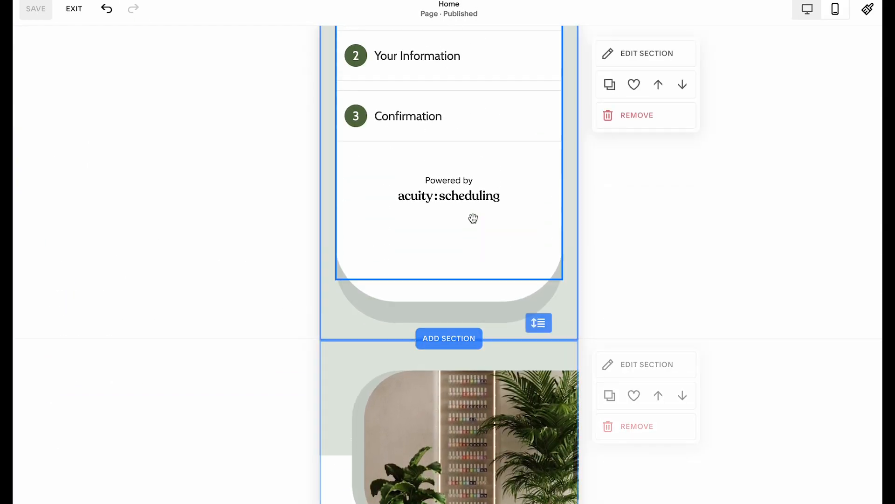
scroll(475, 306, "up", 10)
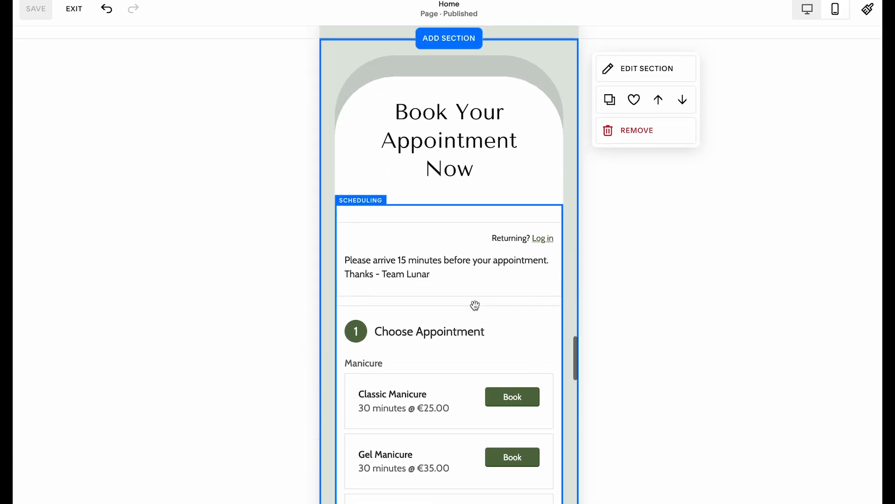
scroll(474, 305, "down", 7)
scroll(475, 305, "up", 1)
scroll(475, 305, "down", 18)
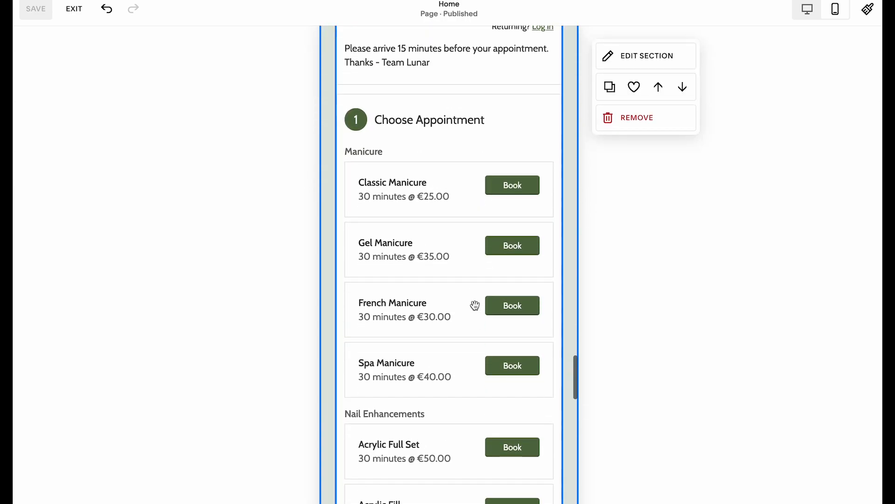
Exit the page editor, switch the preview to desktop view and expand it to full screen
left_click(74, 9)
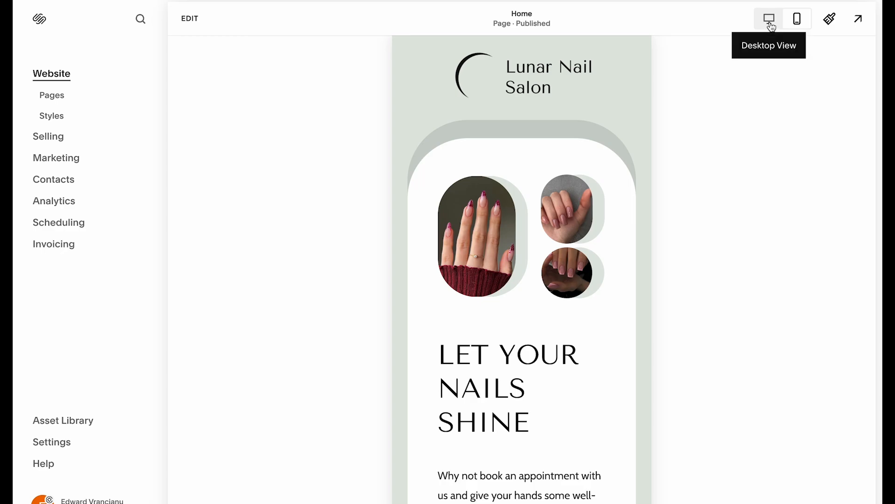
left_click(768, 19)
scroll(633, 145, "down", 6)
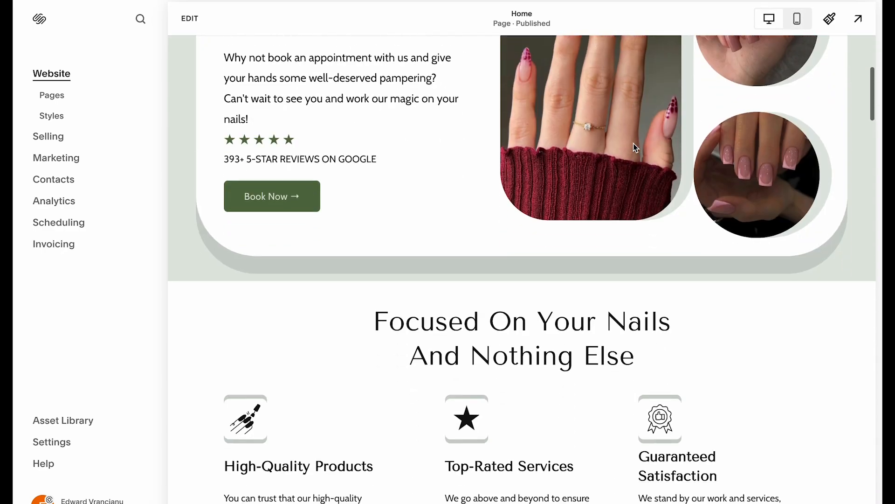
scroll(633, 144, "up", 4)
left_click(858, 18)
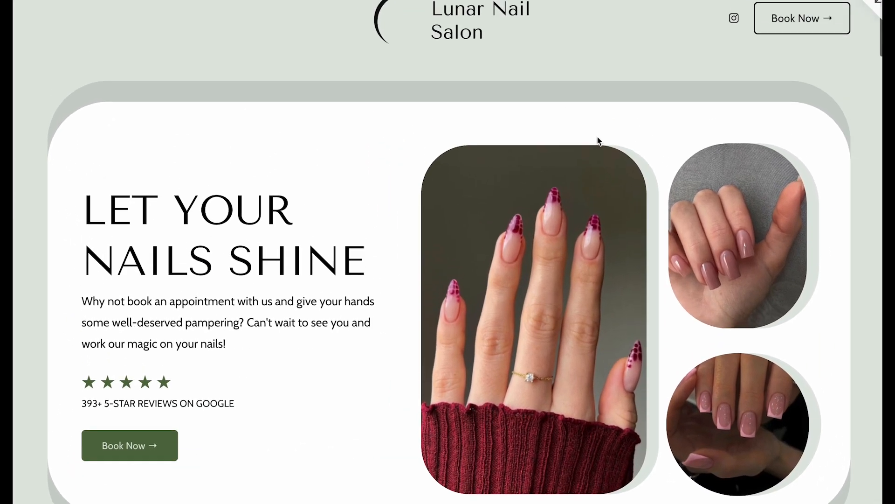
Look through the full-screen Home page from the hero section to the end of the booking block
scroll(595, 211, "down", 3)
scroll(594, 211, "down", 10)
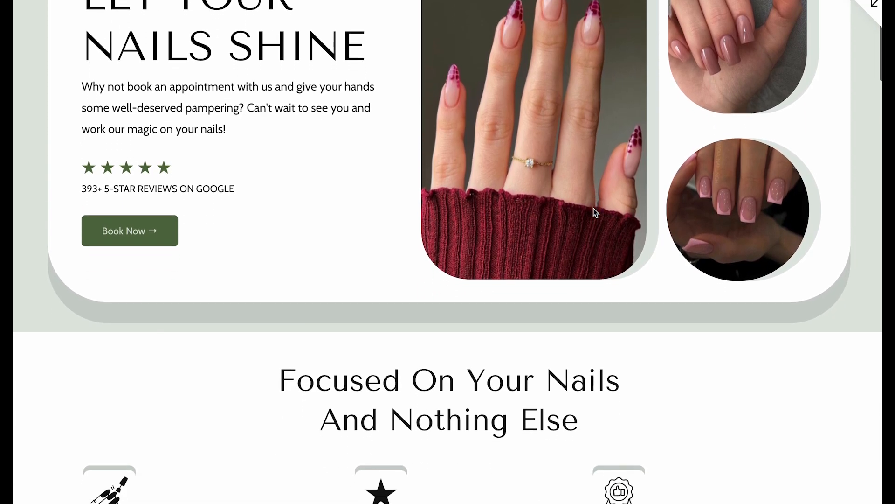
scroll(616, 260, "down", 15)
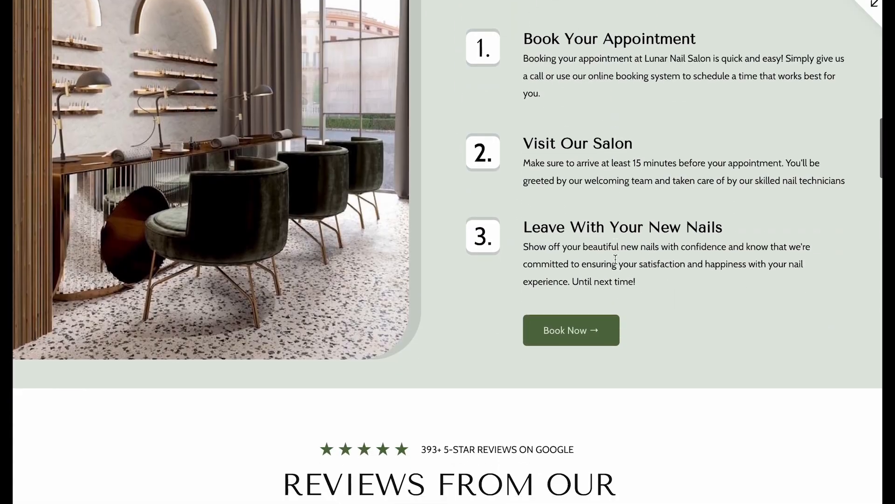
scroll(616, 264, "down", 10)
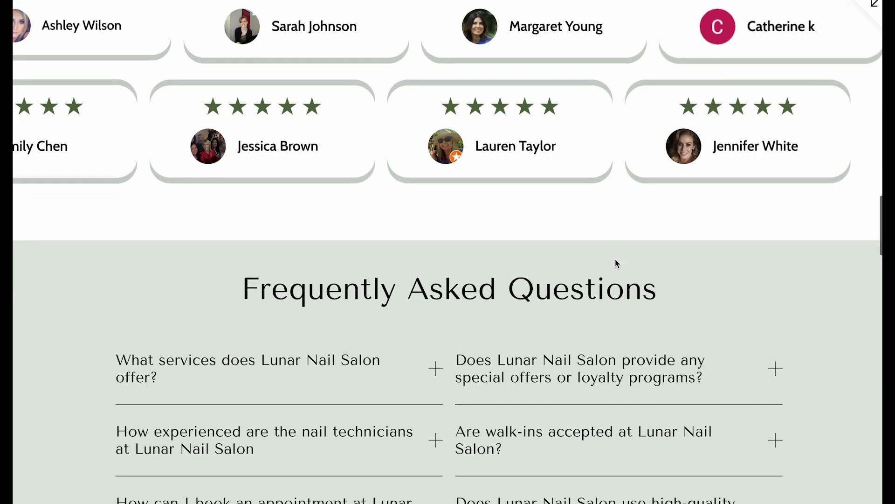
scroll(617, 264, "down", 15)
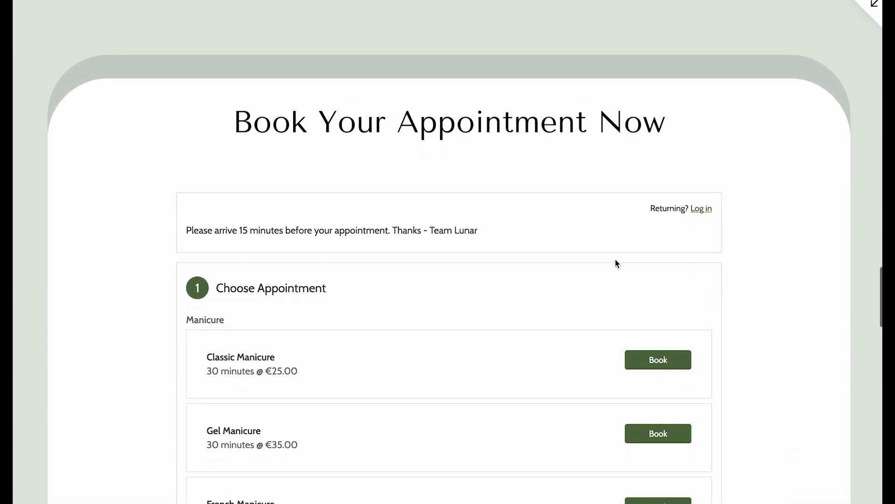
scroll(615, 261, "down", 10)
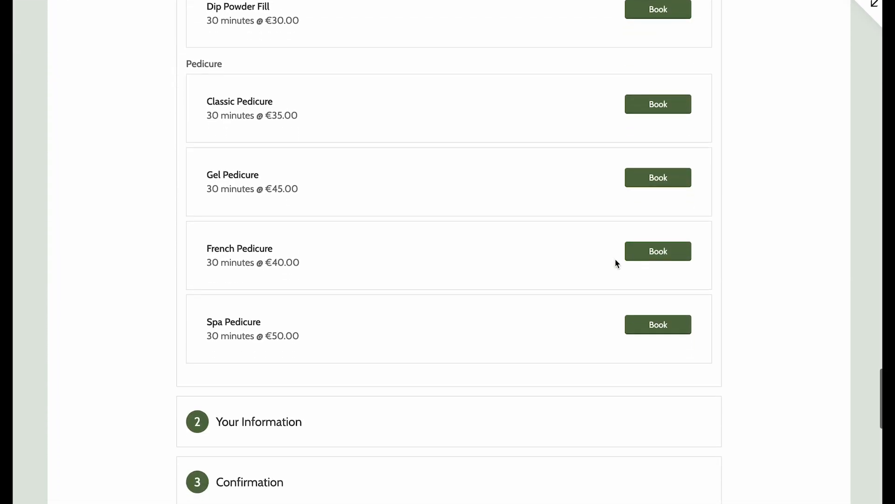
scroll(615, 260, "up", 12)
scroll(653, 233, "up", 4)
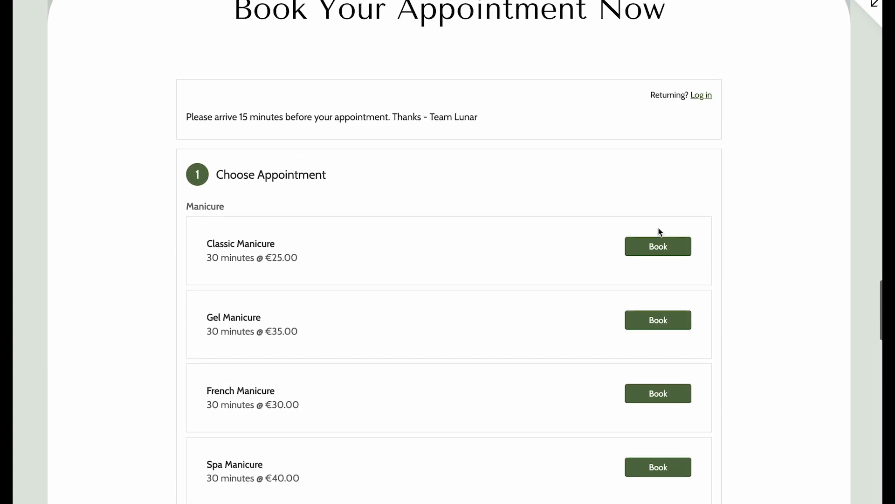
Test the booking block by choosing Classic Manicure and adding Nail Art (per nail) to the appointment
left_click(672, 253)
scroll(551, 302, "down", 6)
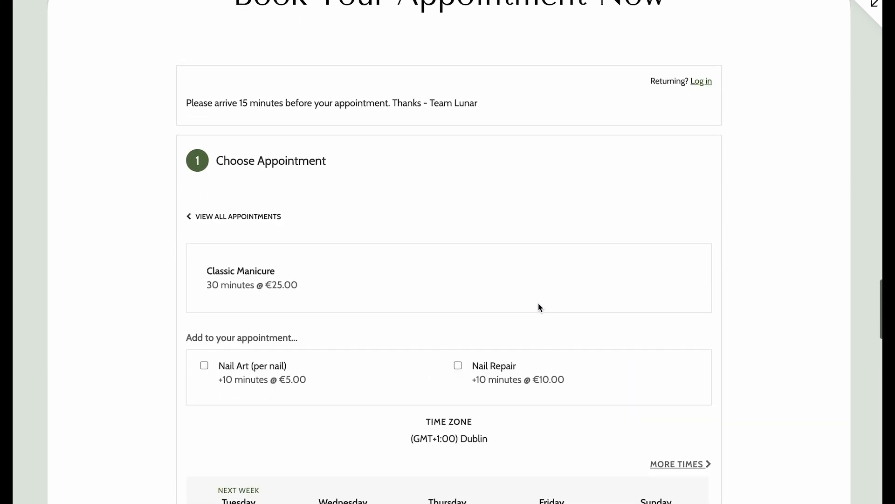
scroll(493, 304, "up", 5)
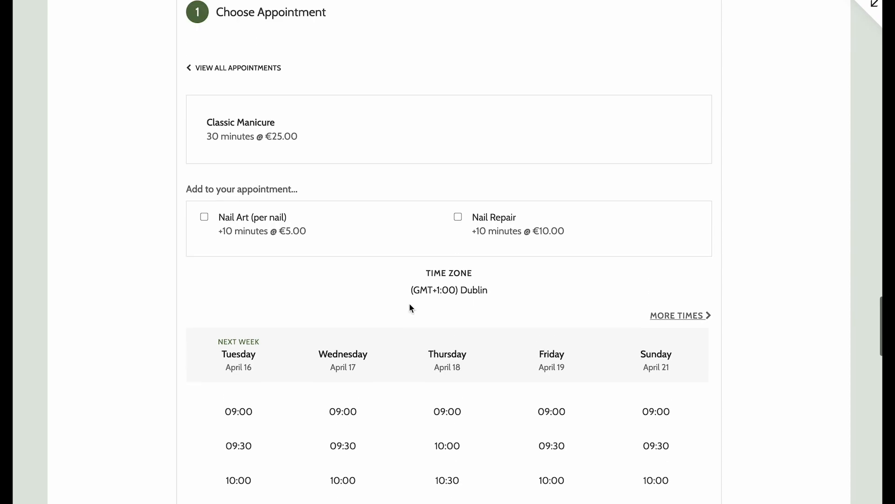
scroll(303, 279, "down", 2)
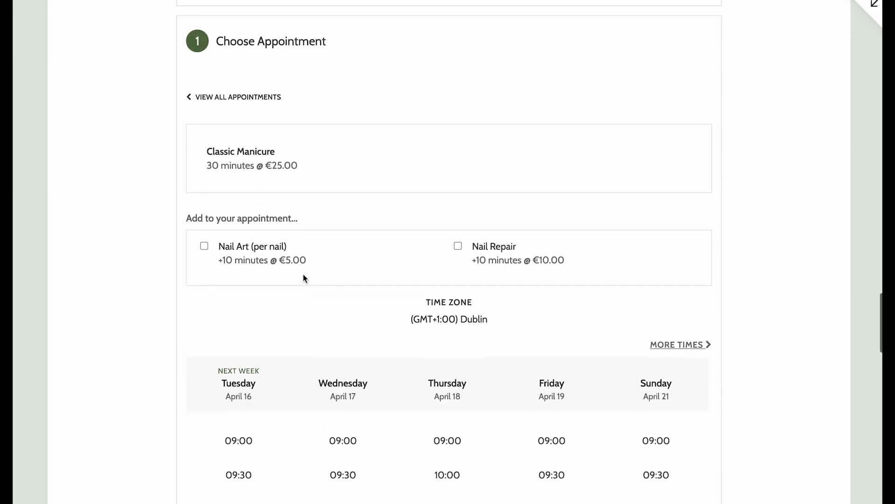
left_click(205, 210)
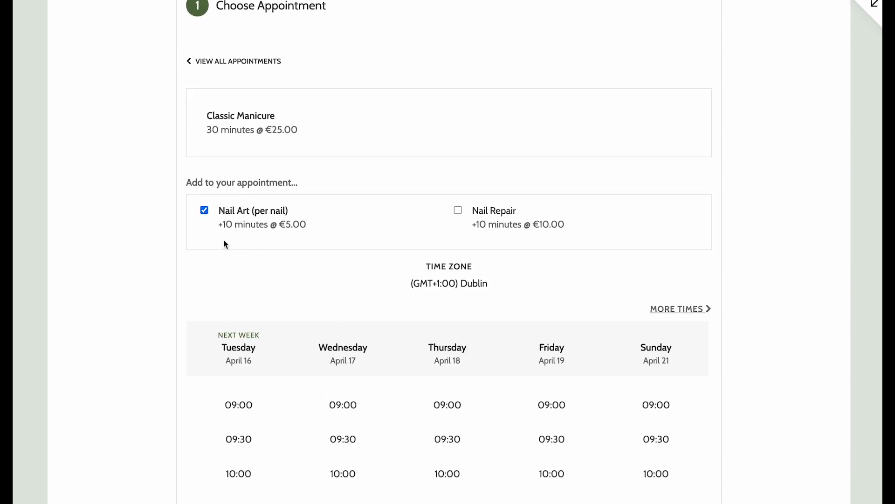
Select the 10:00 slot on Thursday, April 18 and look over the remaining available times
scroll(269, 287, "down", 5)
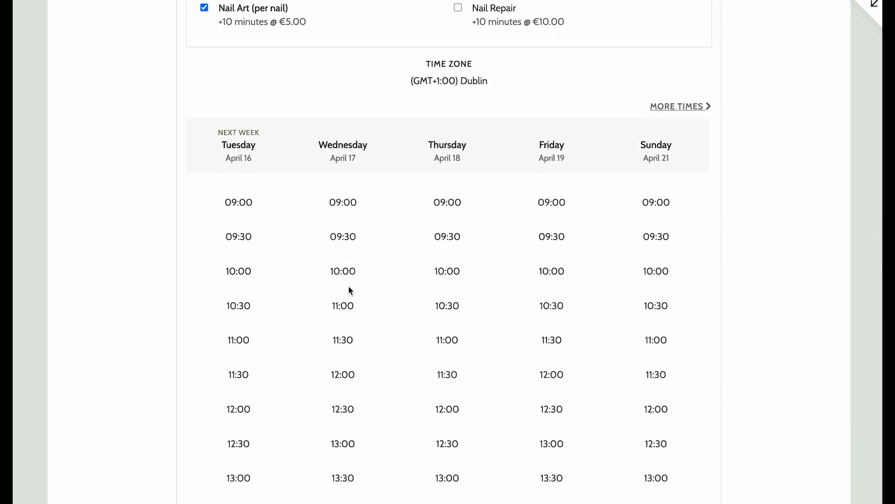
left_click(350, 280)
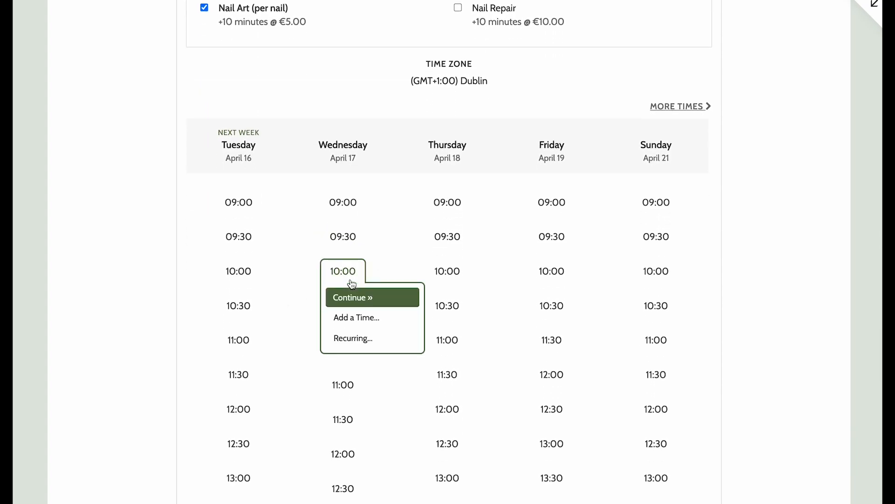
left_click(447, 272)
scroll(448, 327, "down", 7)
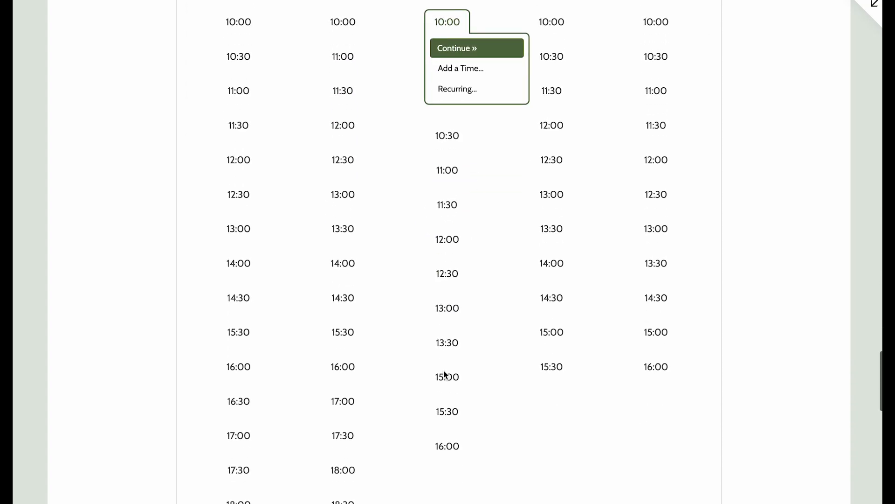
scroll(357, 472, "down", 4)
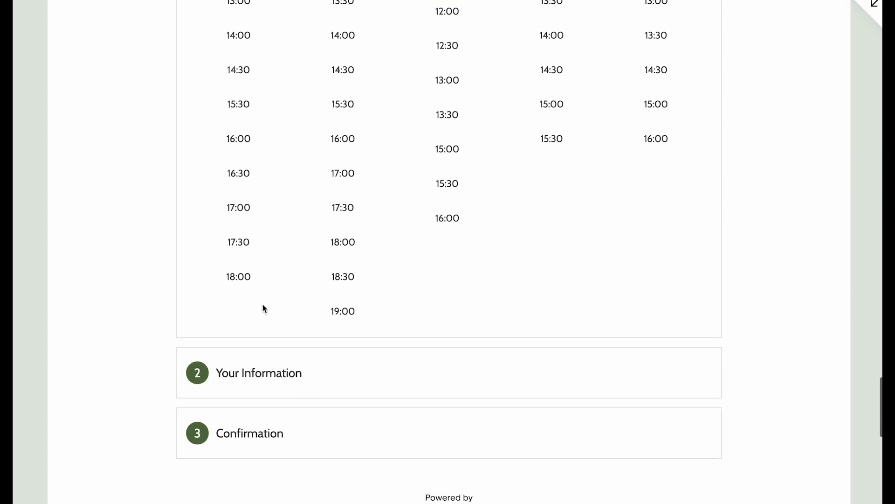
scroll(558, 181, "up", 3)
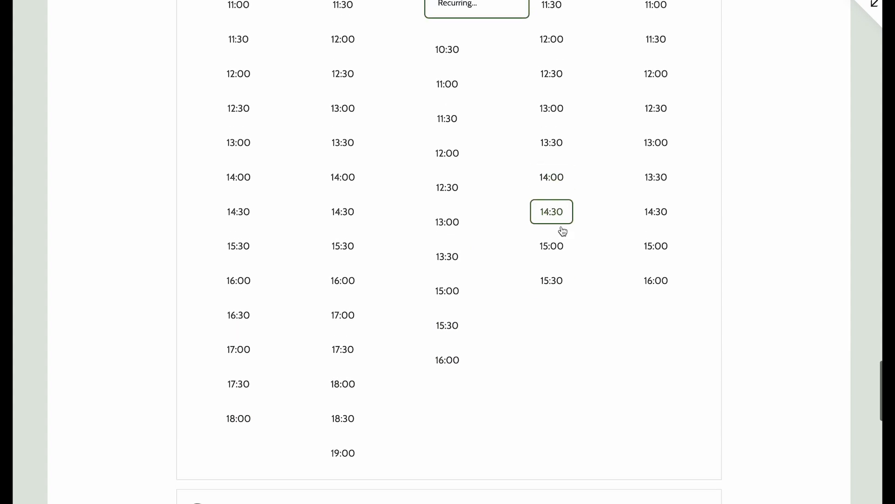
Choose the 13:00 slot on Friday, April 19 in the booking block and continue to the client information form
scroll(607, 204, "up", 2)
left_click(552, 191)
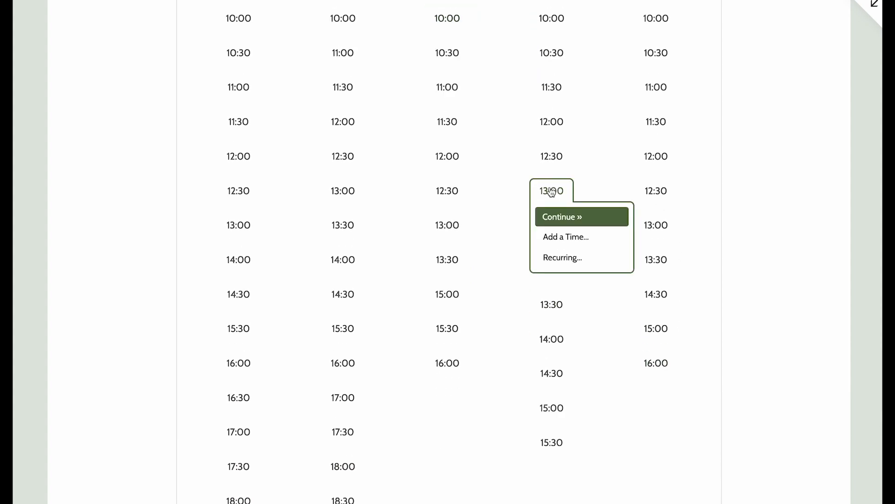
left_click(571, 215)
scroll(337, 283, "down", 3)
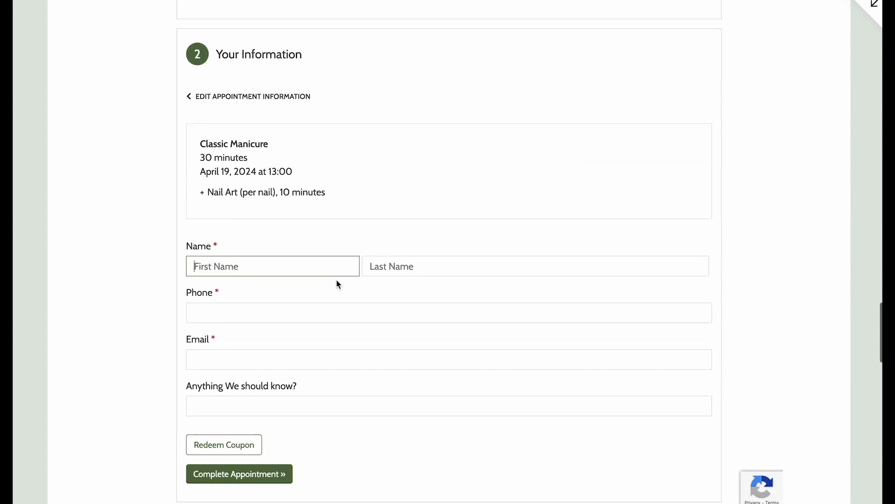
left_click(277, 192)
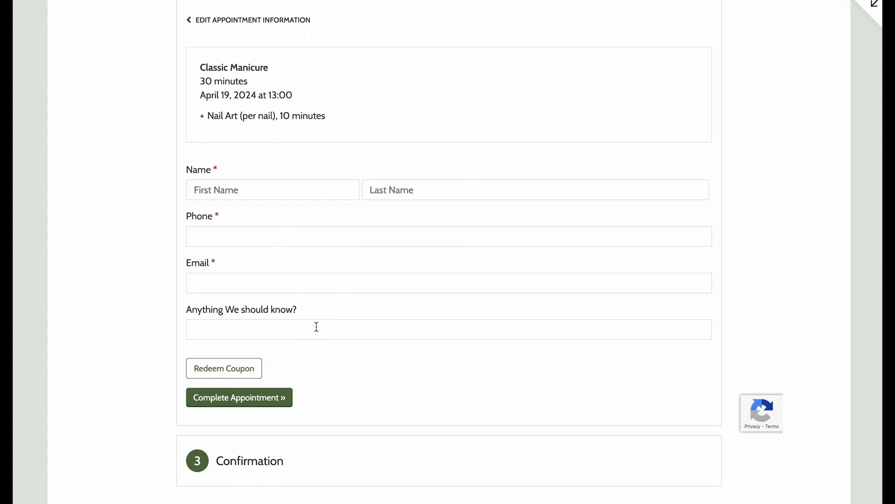
Apply the coupon code NEW-SALON to the test appointment and look over the client information form
scroll(316, 326, "down", 1)
left_click(260, 340)
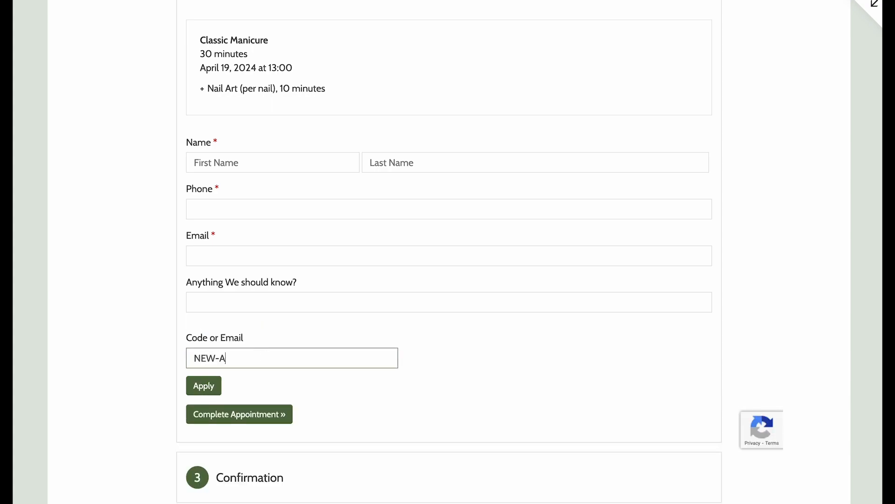
left_click(205, 386)
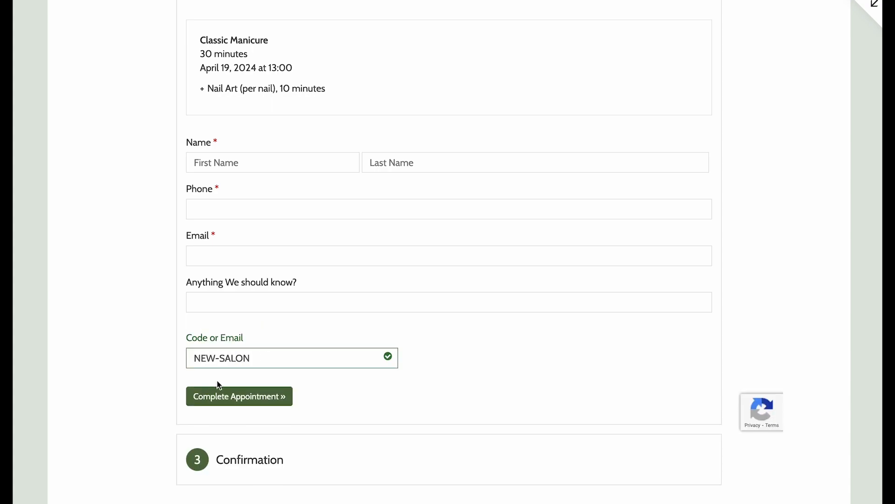
scroll(303, 391, "down", 4)
scroll(358, 362, "up", 7)
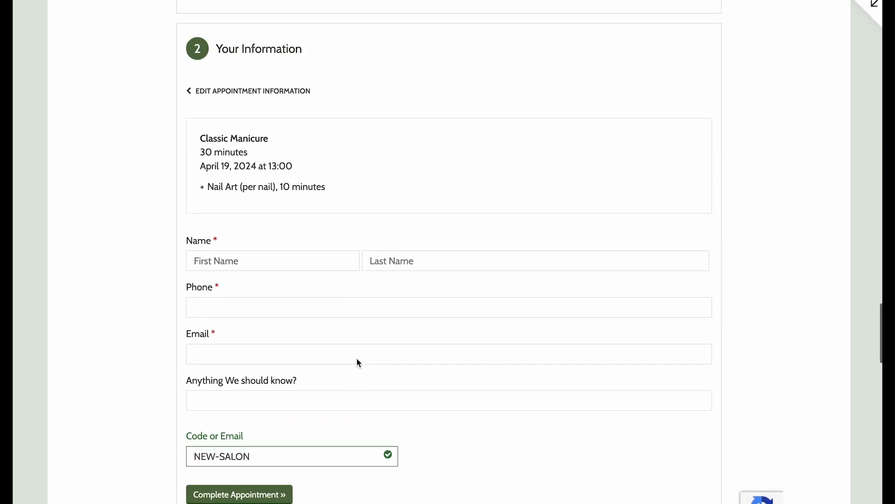
scroll(357, 362, "down", 5)
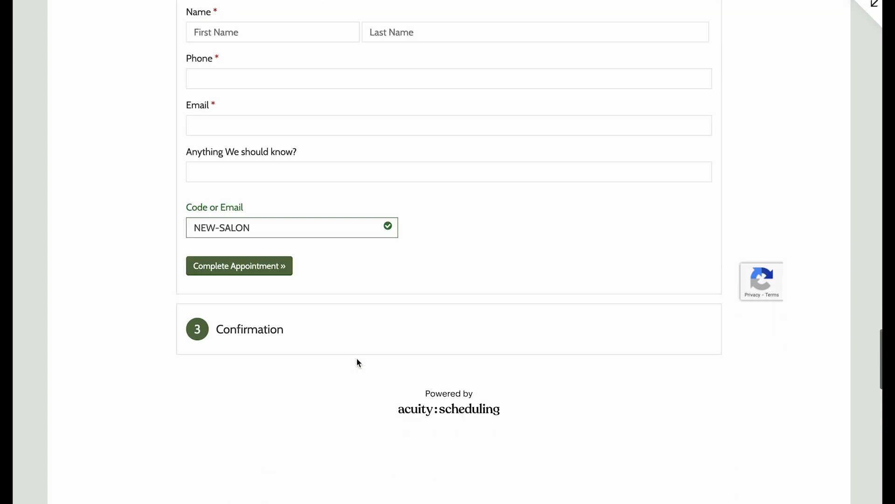
Look through the Home page from the booking block to the footer and exit the full-screen preview
left_click(254, 254)
scroll(385, 278, "down", 5)
scroll(384, 278, "down", 3)
scroll(385, 278, "up", 20)
scroll(385, 279, "down", 20)
scroll(385, 279, "up", 5)
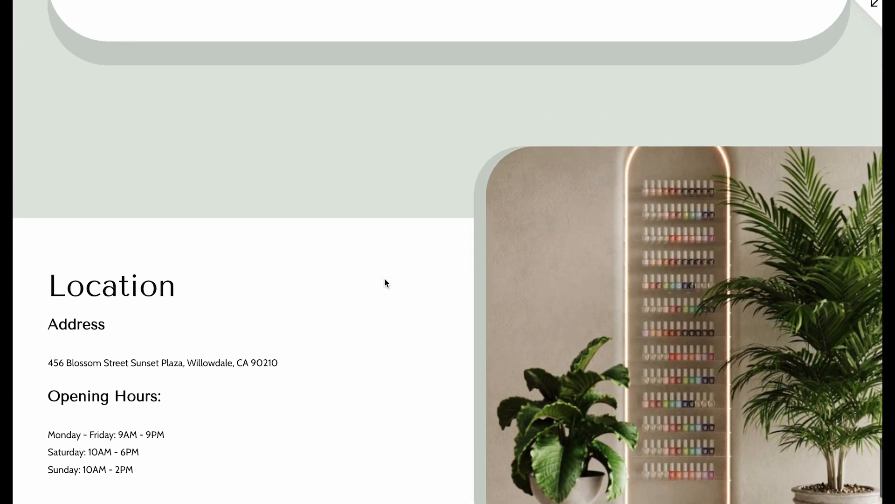
scroll(384, 278, "up", 15)
left_click(229, 293)
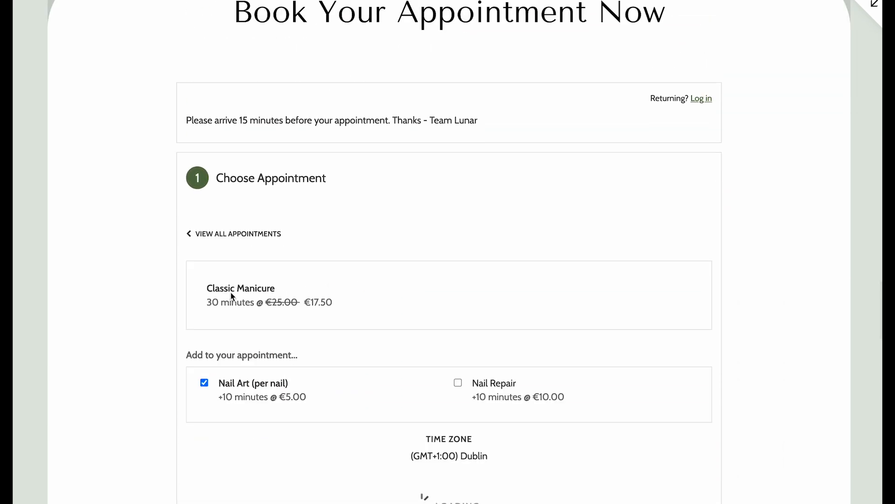
scroll(314, 363, "down", 15)
scroll(314, 363, "up", 5)
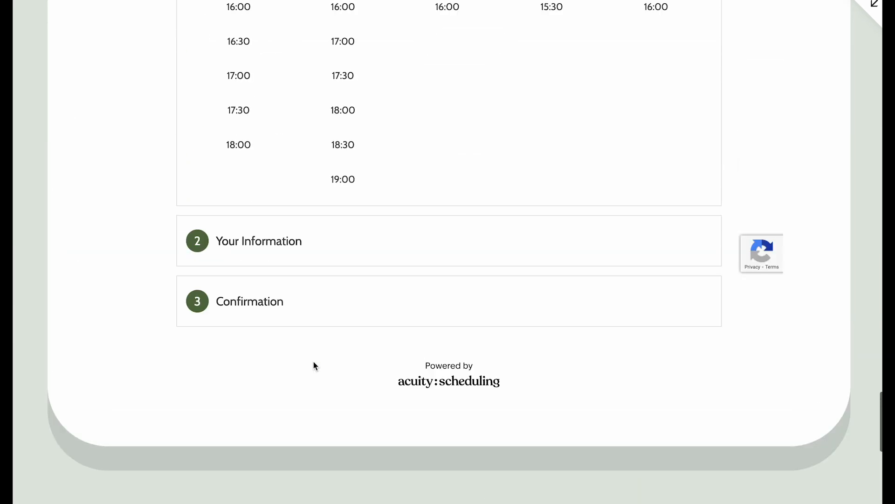
scroll(314, 362, "down", 15)
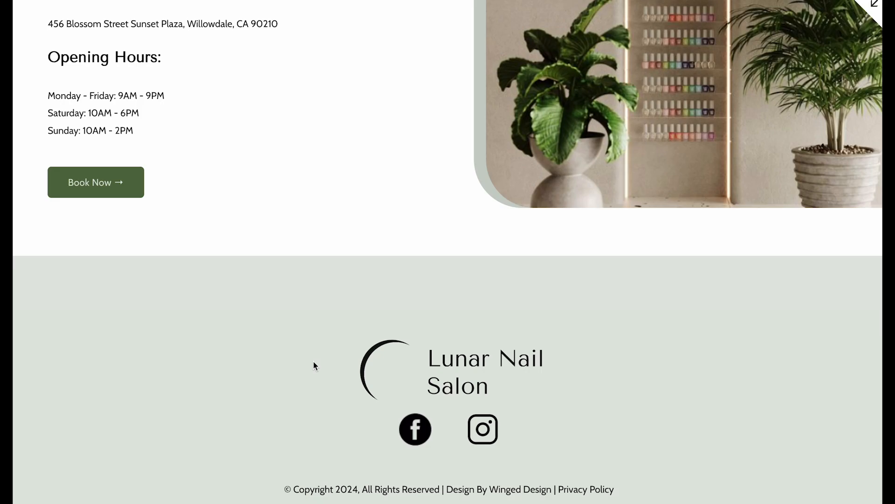
scroll(443, 458, "up", 5)
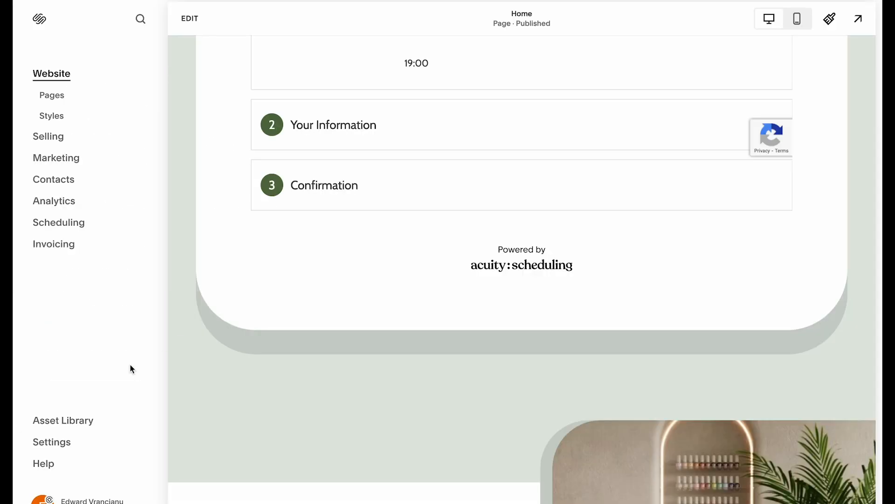
Upload Frame 7.png as the site's default favicon in the website settings and save it
left_click(52, 442)
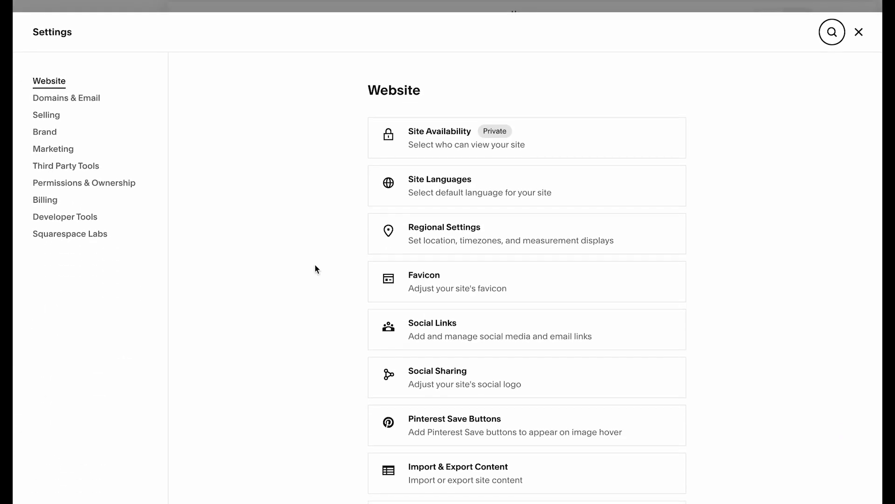
left_click(410, 289)
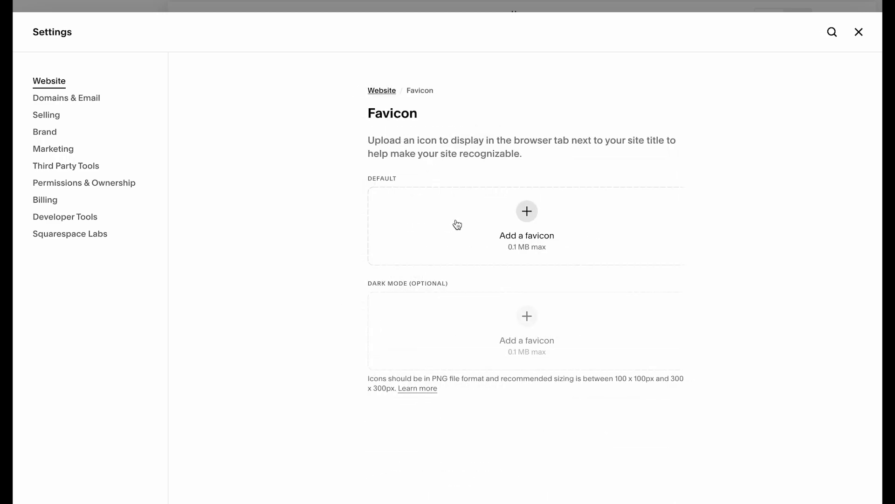
key("ctrl+Right")
key("ctrl+Left")
left_click(532, 213)
left_click(383, 245)
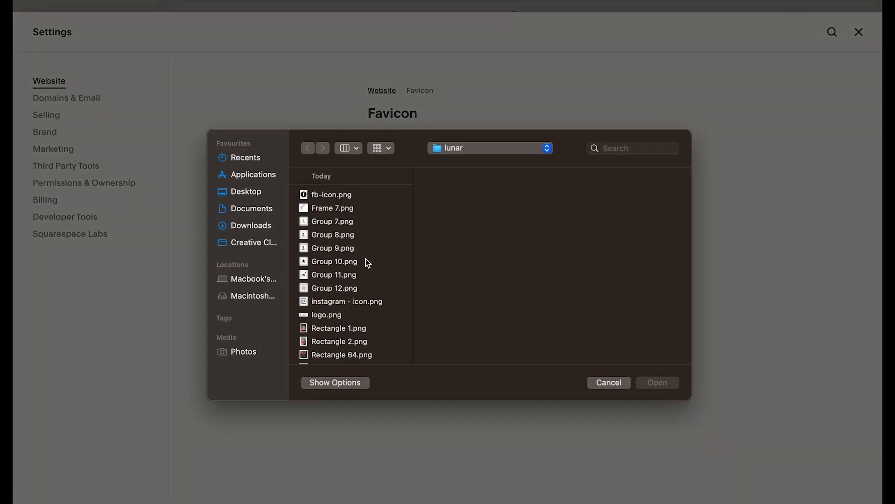
double_click(339, 207)
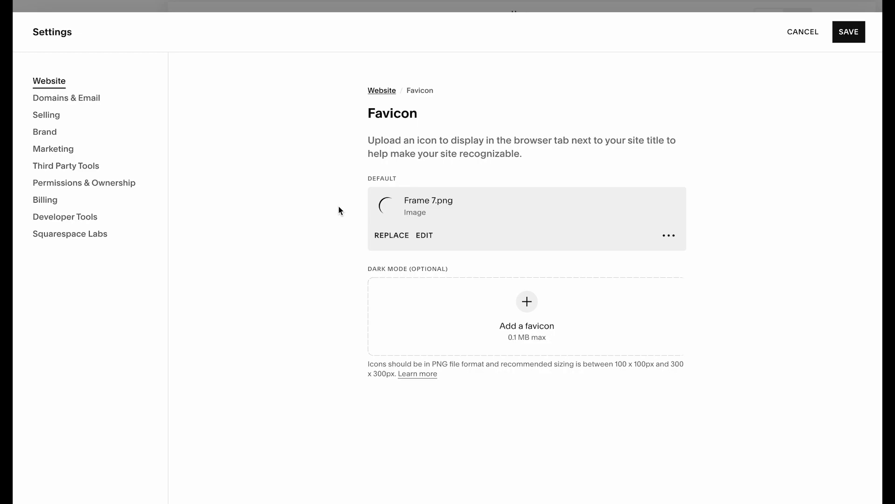
left_click(843, 41)
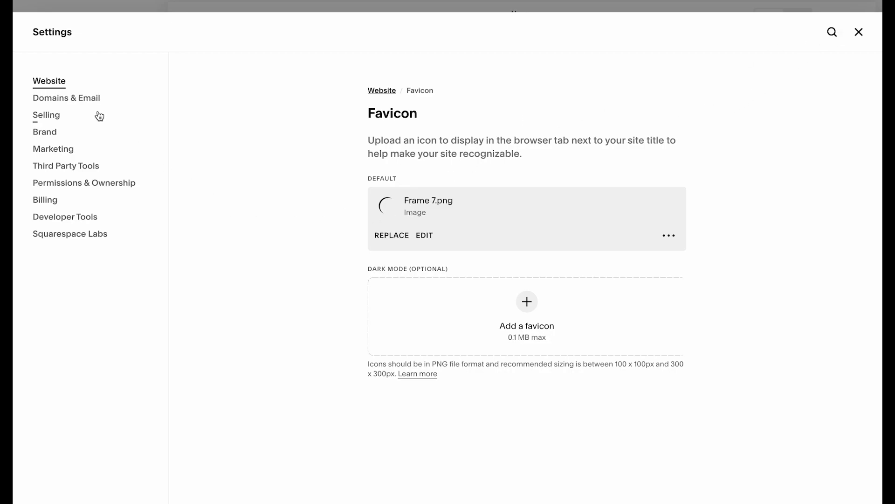
Browse the new domains offered in the Domains & Email settings and add lunarnailsalon.com to the cart
left_click(81, 104)
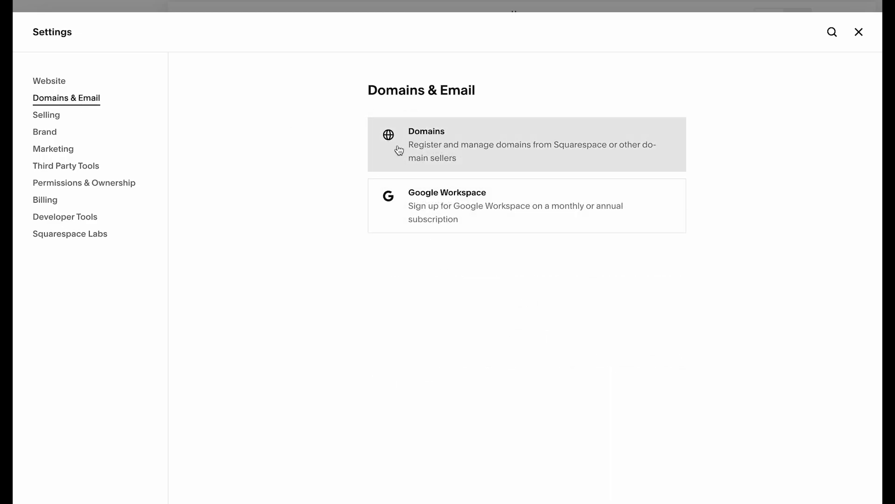
left_click(399, 149)
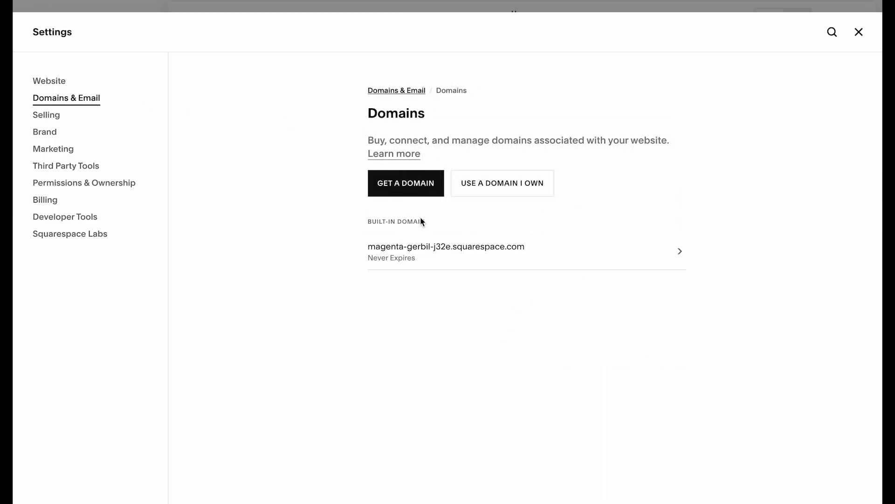
left_click(412, 188)
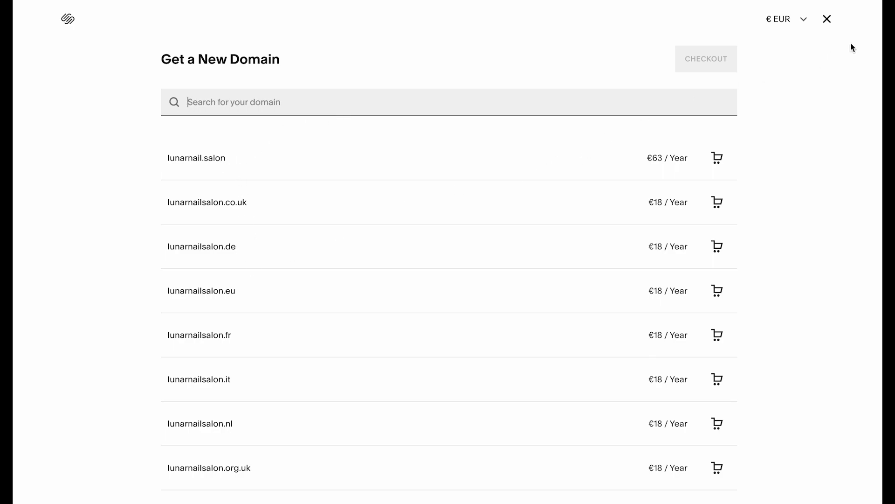
scroll(426, 353, "down", 4)
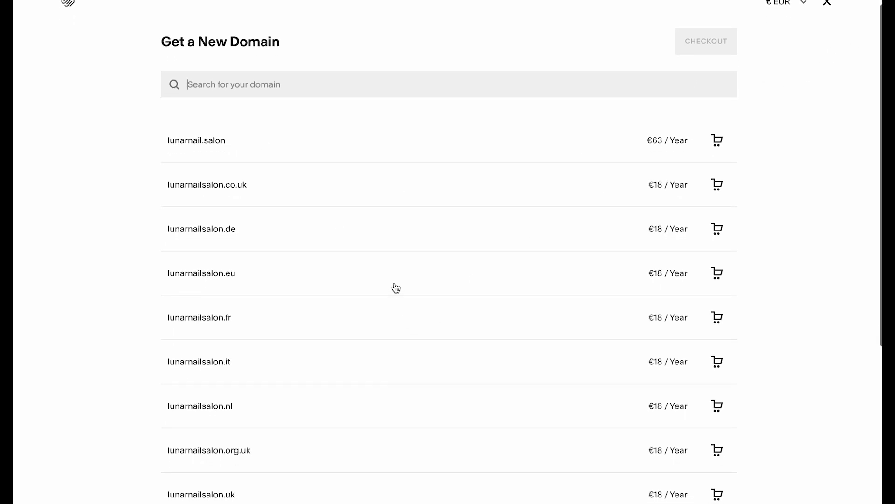
scroll(331, 252, "down", 2)
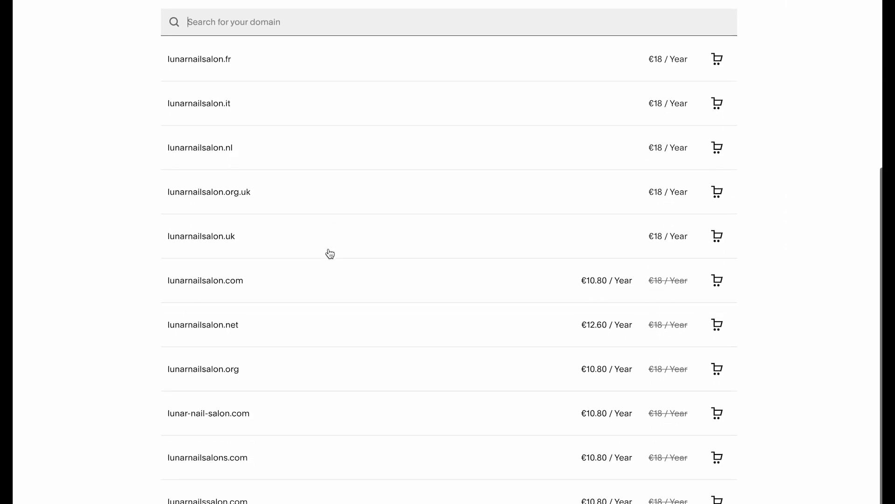
left_click(285, 287)
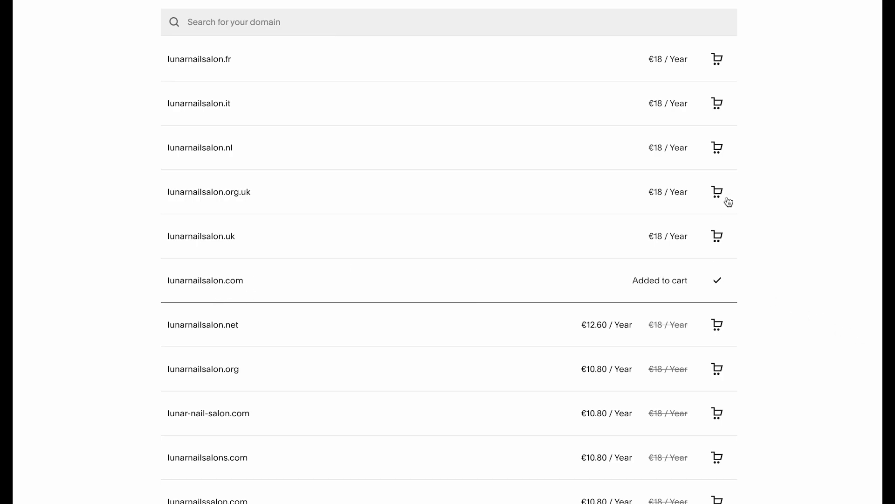
Proceed to the domain checkout to examine the registration form and order summary, and leave without buying
scroll(729, 201, "up", 6)
left_click(718, 61)
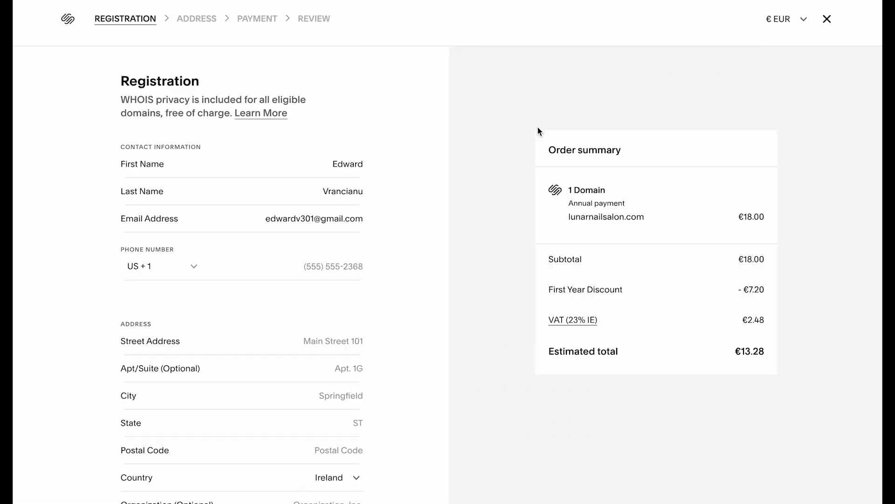
scroll(498, 316, "down", 1)
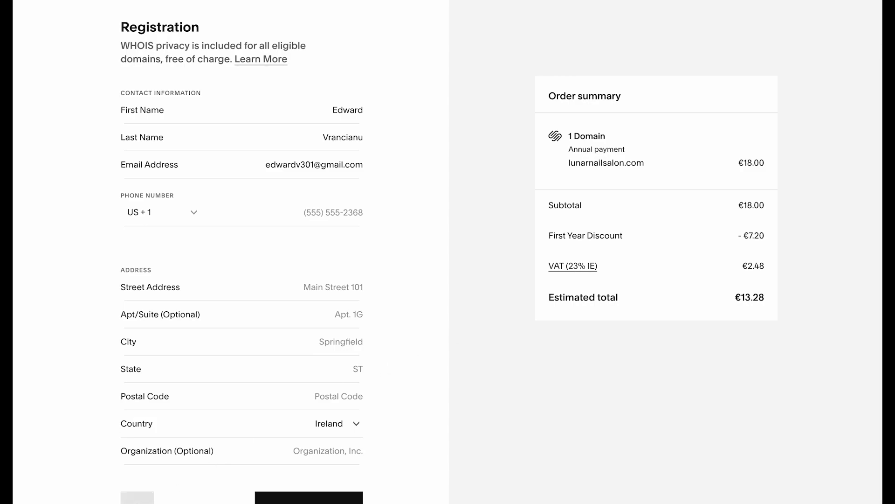
left_click(137, 500)
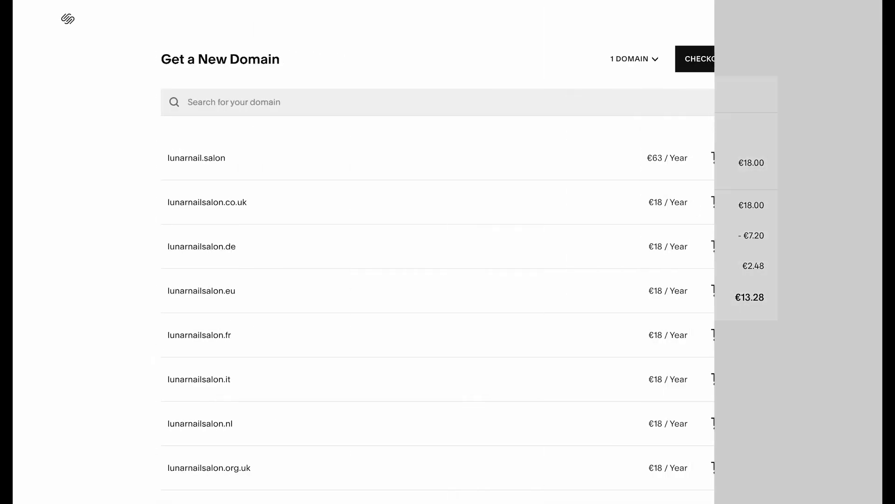
left_click(826, 21)
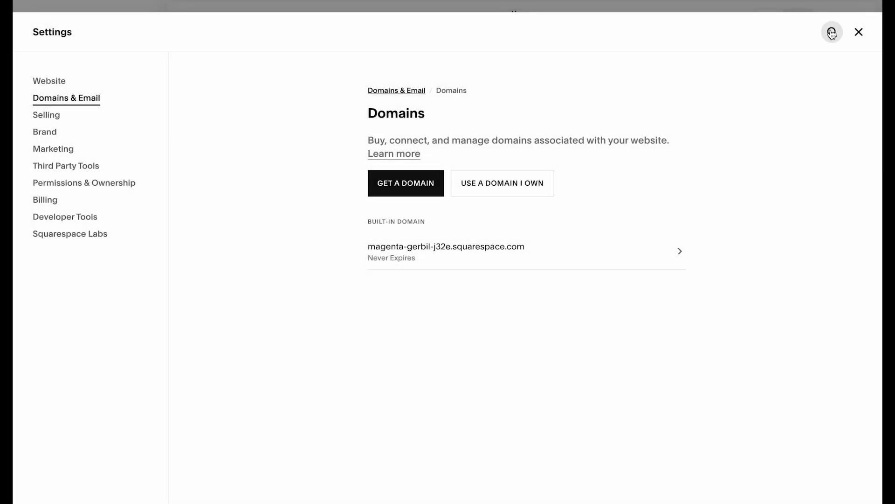
Open the Scheduling Page Link settings in Acuity Scheduling and copy the general scheduling page link
left_click(421, 195)
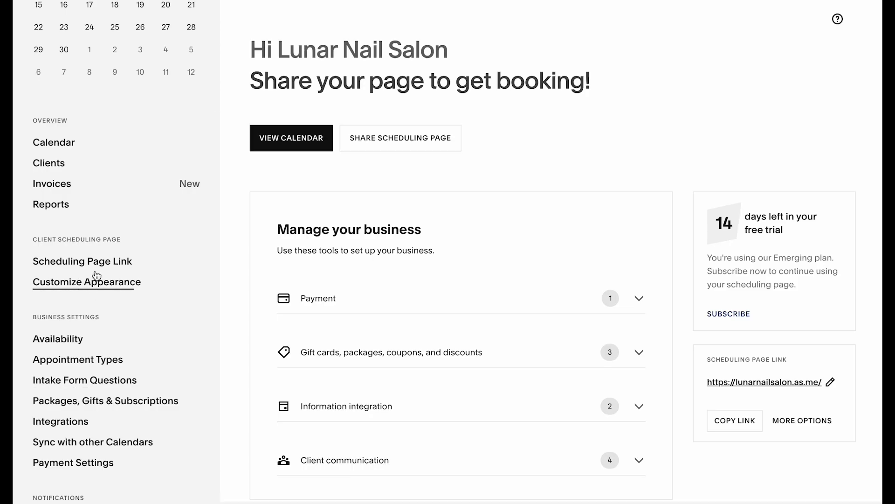
left_click(100, 263)
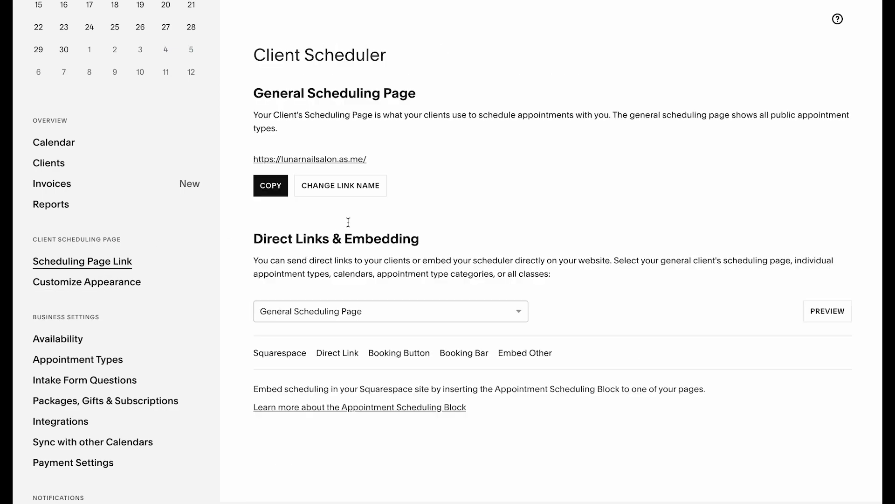
left_click(281, 189)
scroll(211, 153, "up", 5)
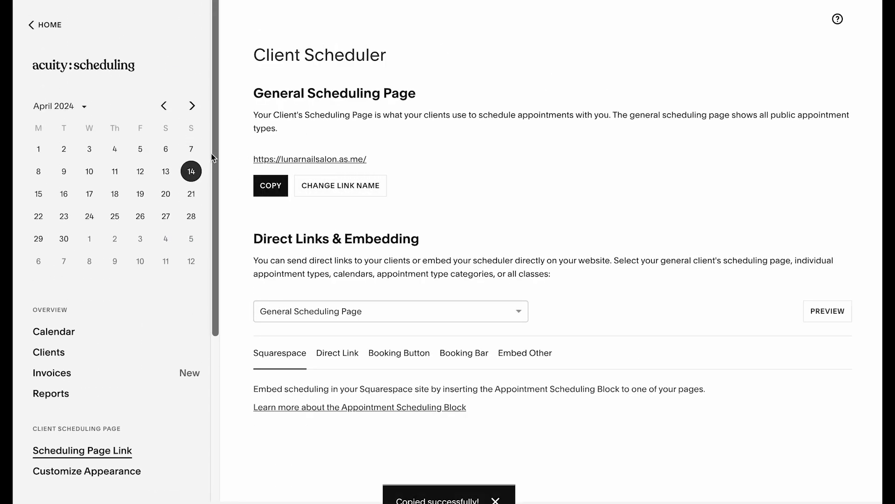
left_click(38, 25)
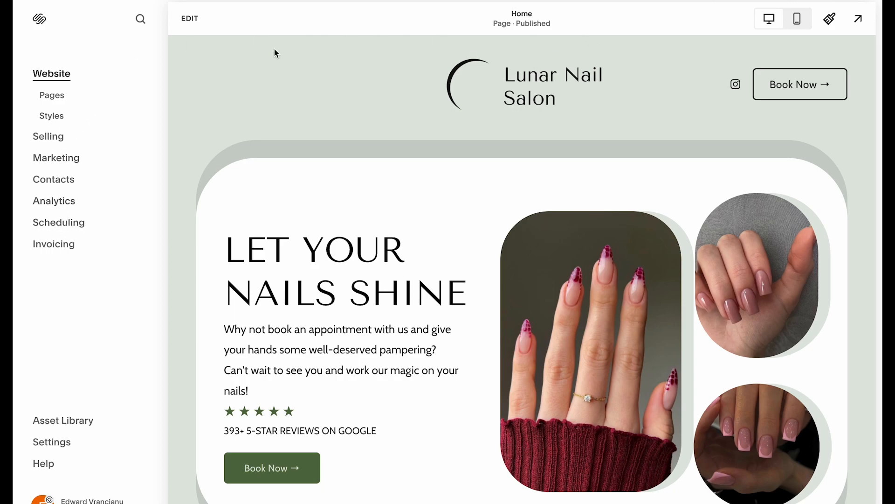
left_click(185, 24)
left_click(780, 79)
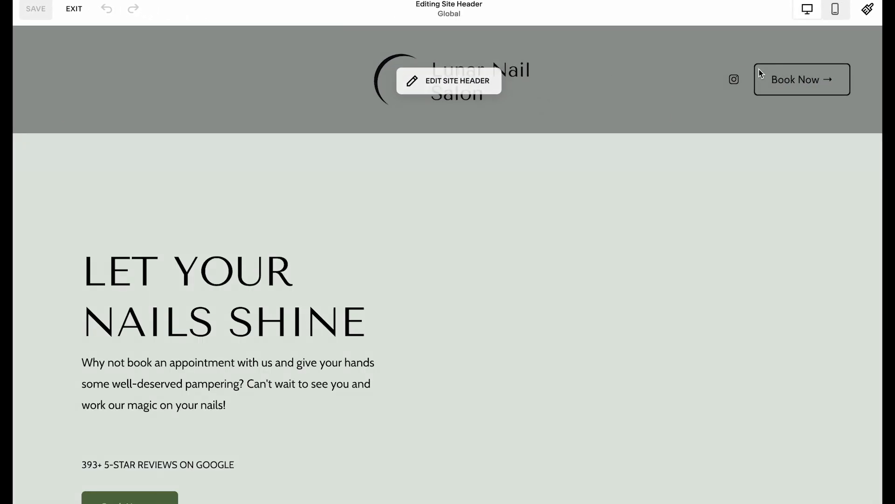
left_click(681, 62)
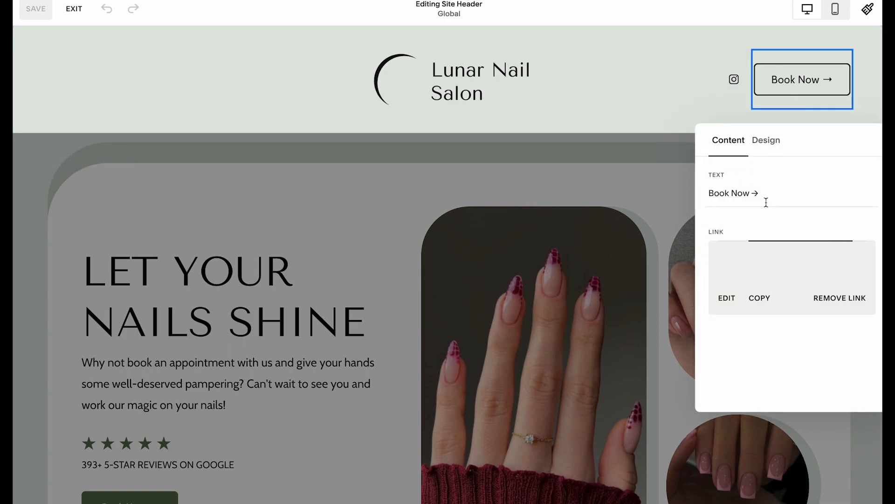
left_click(727, 299)
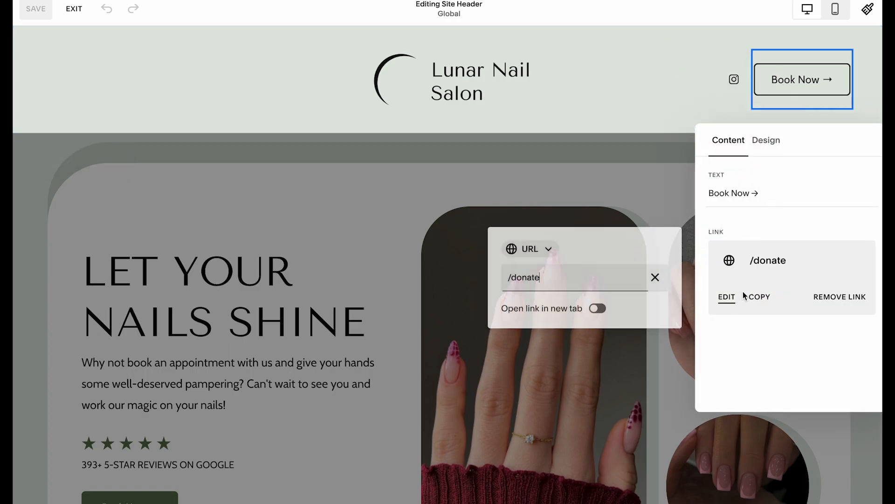
key("ctrl+v")
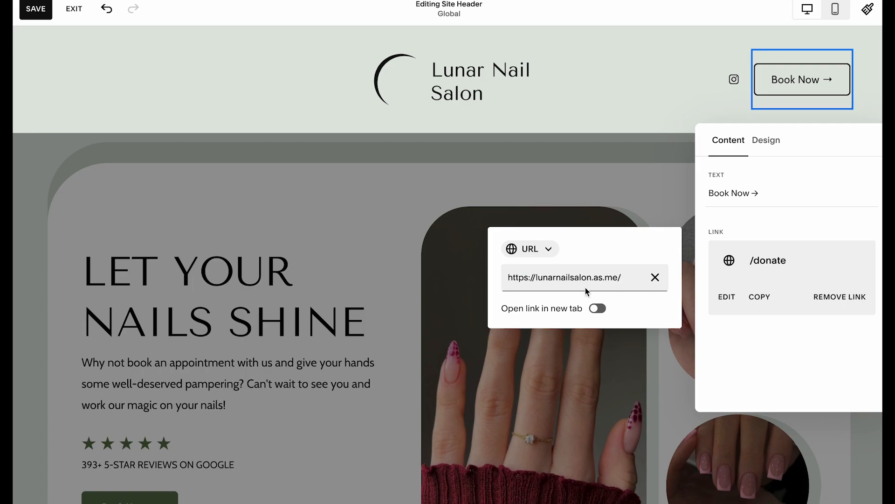
Apply the Book Now button's link and save the site header changes
left_click(417, 261)
scroll(417, 261, "down", 5)
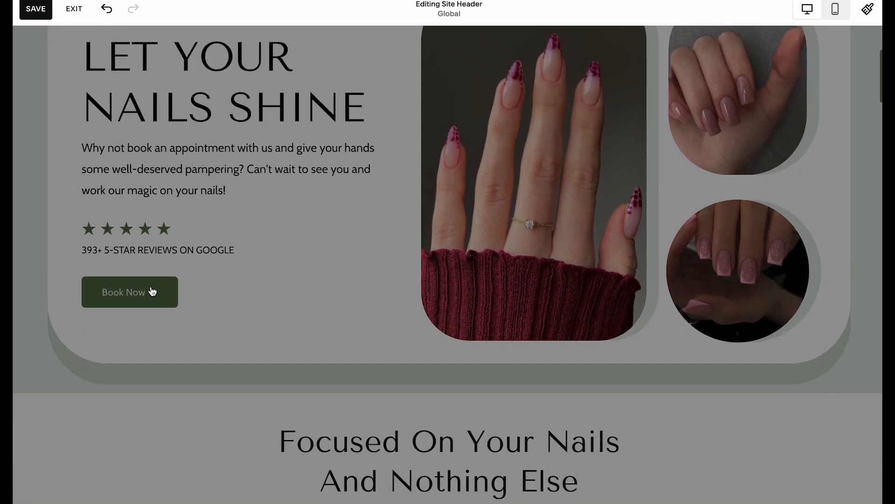
key("ctrl+s")
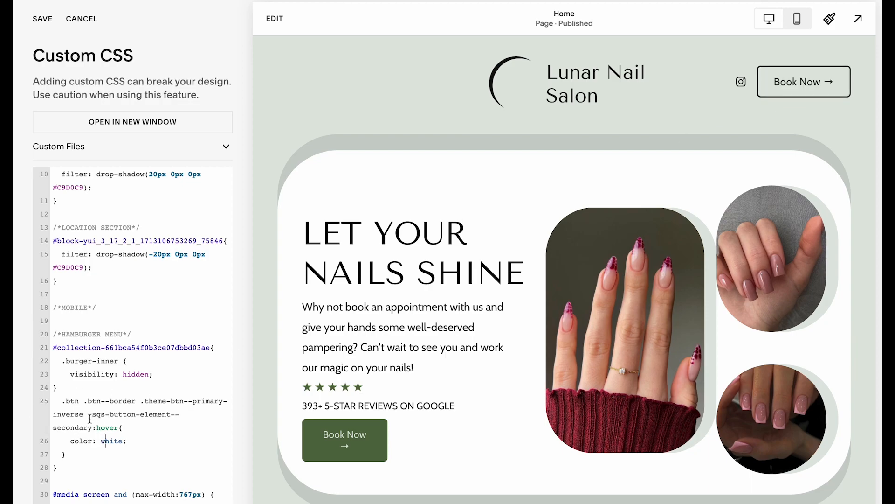
Shorten the white-text hover rule's selector in the custom CSS to .sqs-button-element--secondary:hover, save it and check the page's Book Now buttons
left_click_drag(79, 410, 62, 402)
key("BackSpace")
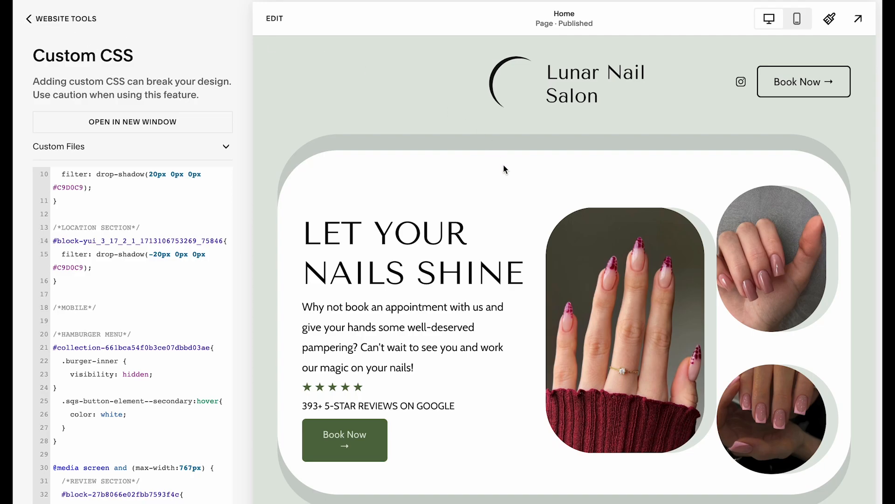
scroll(504, 167, "down", 20)
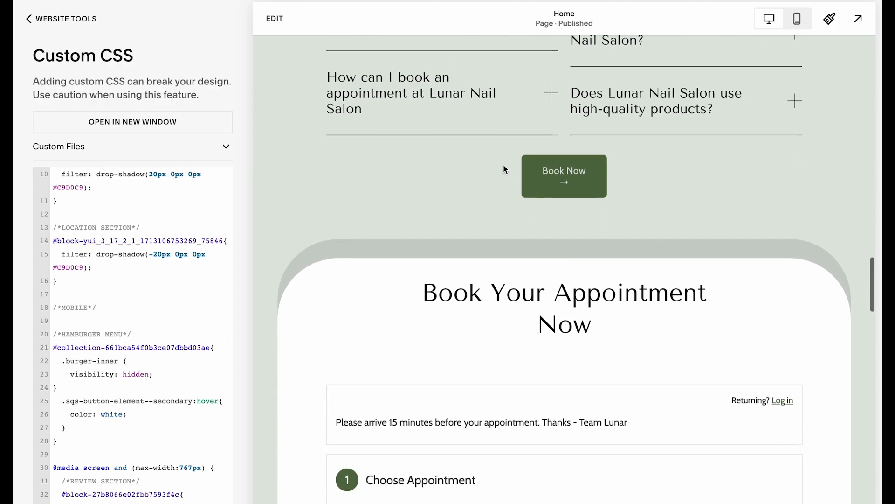
scroll(503, 164, "up", 20)
Review the Home page in the full-size desktop preview from the hero section down to the footer, and return to the editor
left_click(858, 19)
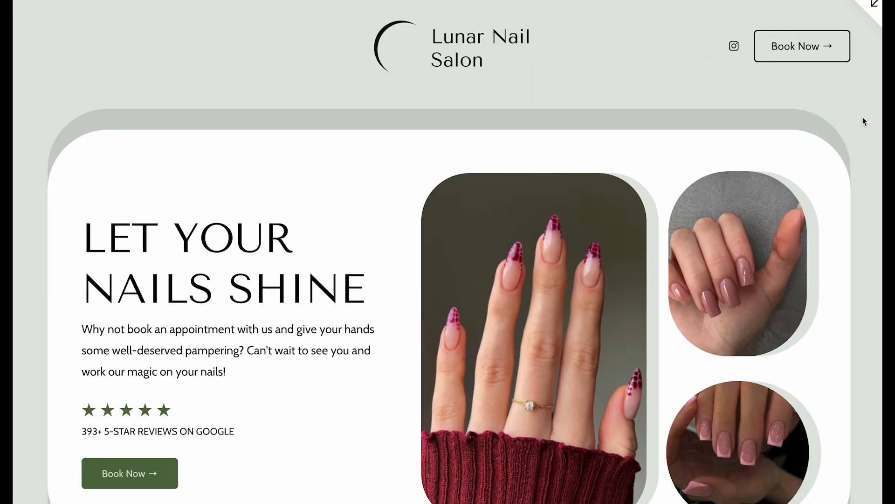
scroll(863, 121, "down", 5)
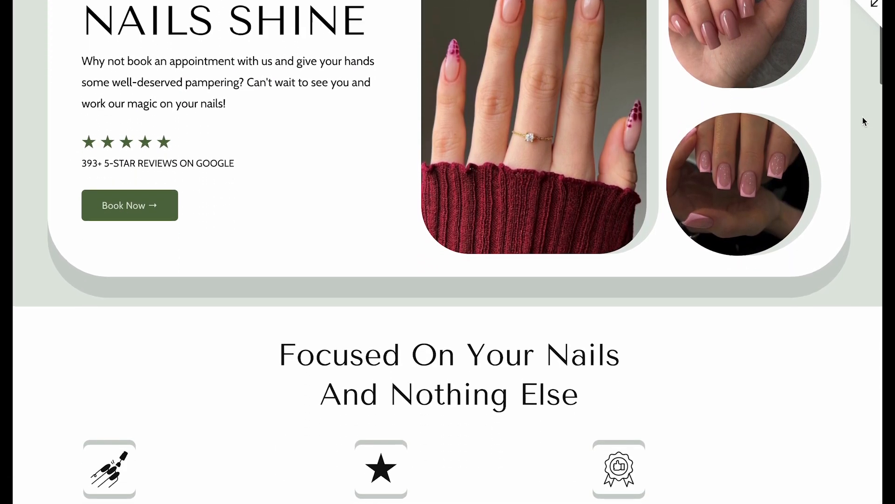
scroll(863, 121, "down", 8)
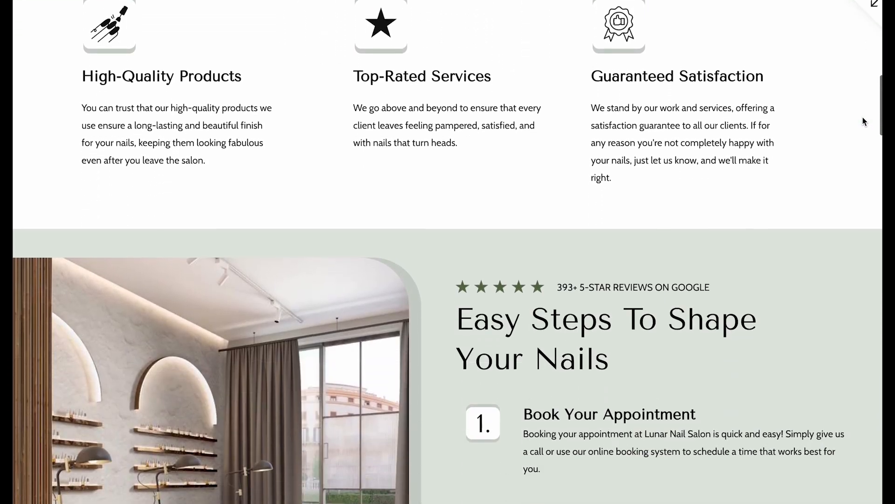
scroll(864, 121, "down", 9)
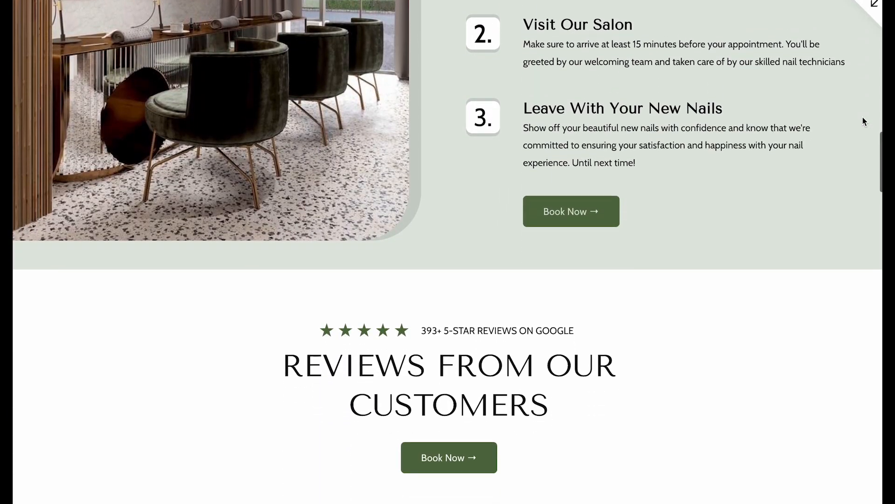
scroll(863, 122, "down", 8)
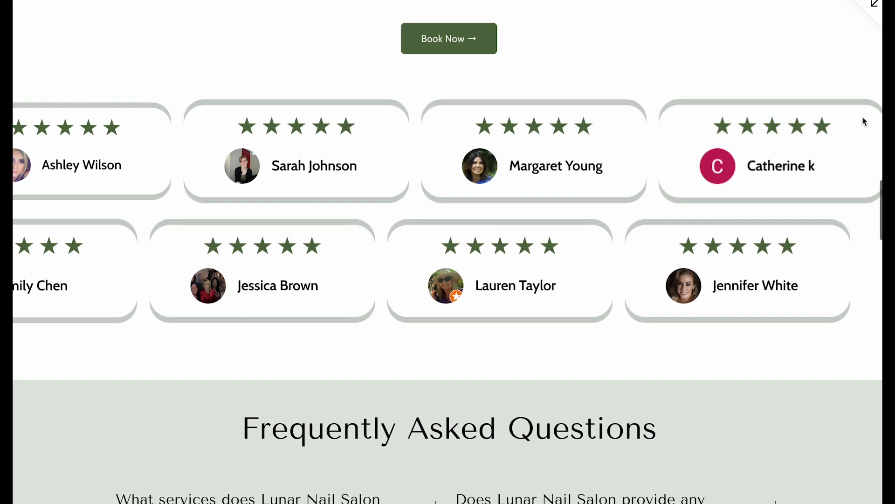
scroll(864, 121, "down", 10)
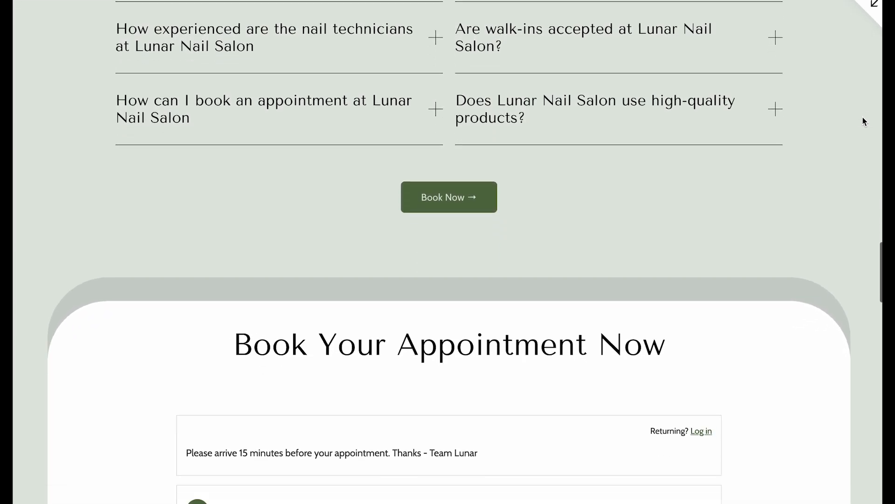
scroll(863, 122, "down", 9)
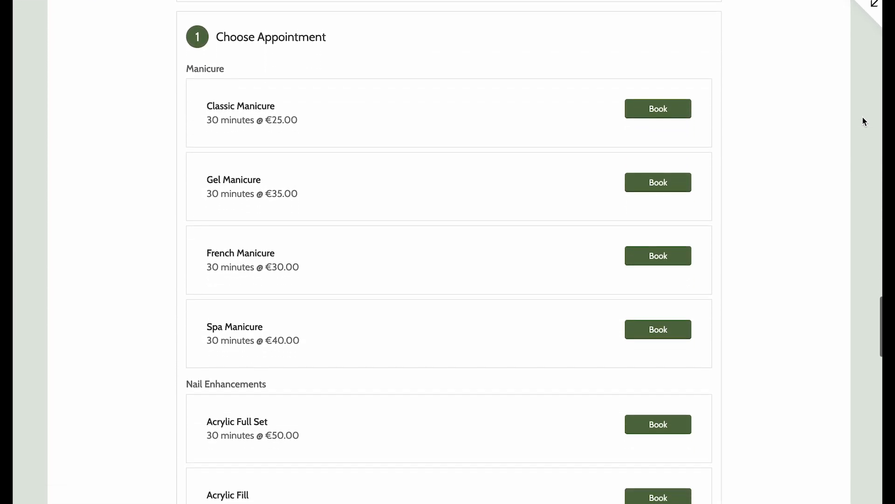
scroll(863, 121, "down", 8)
scroll(863, 121, "down", 14)
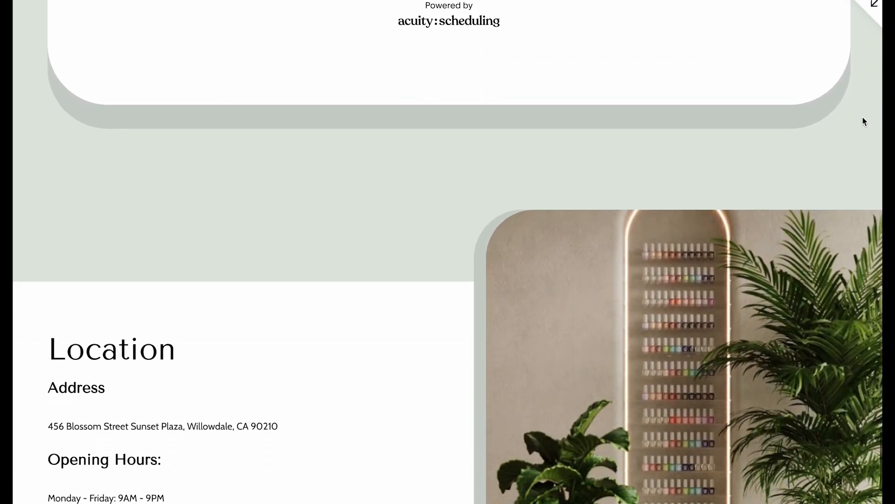
scroll(864, 121, "down", 8)
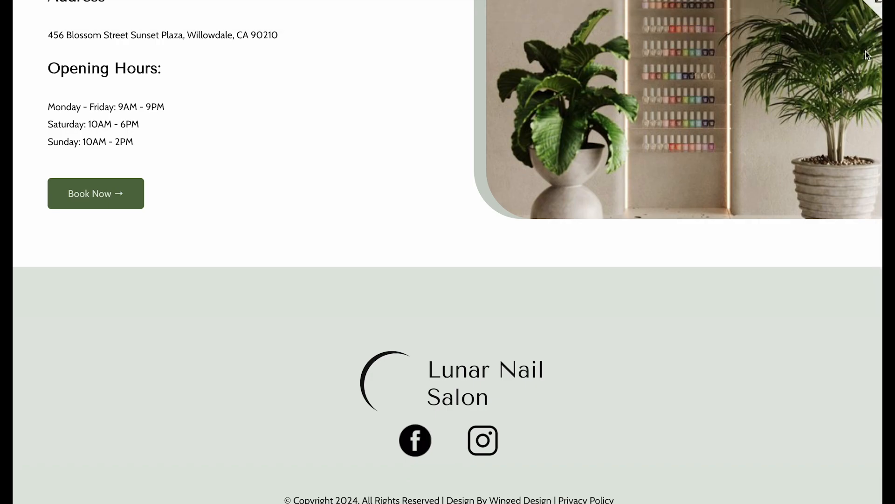
left_click(872, 16)
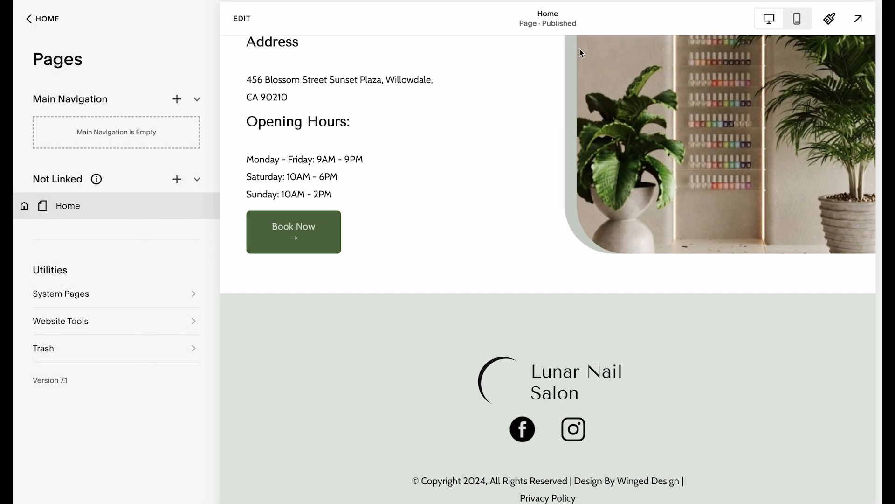
Switch the Home page to the mobile view and examine the hero section's images and text
left_click(794, 19)
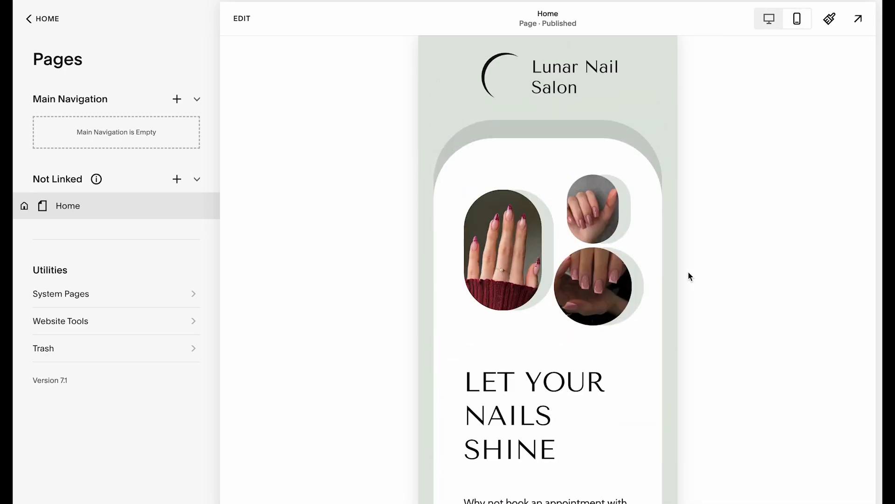
scroll(685, 276, "down", 7)
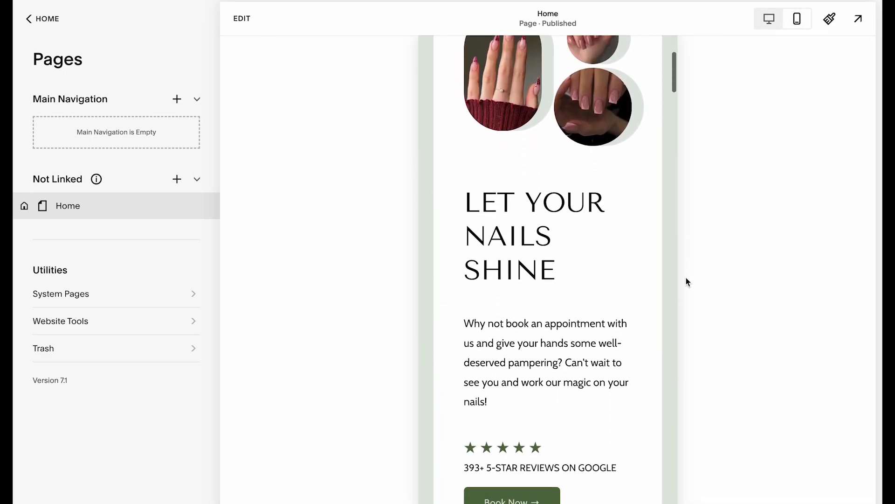
scroll(628, 377, "up", 7)
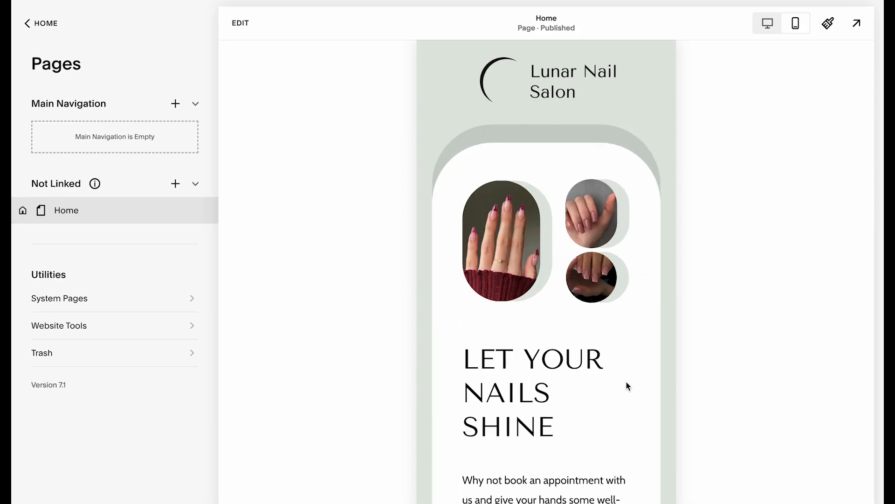
Review the mobile layout in the full-size preview, from the features through the customer reviews to the Frequently Asked Questions
left_click(856, 23)
scroll(628, 267, "down", 14)
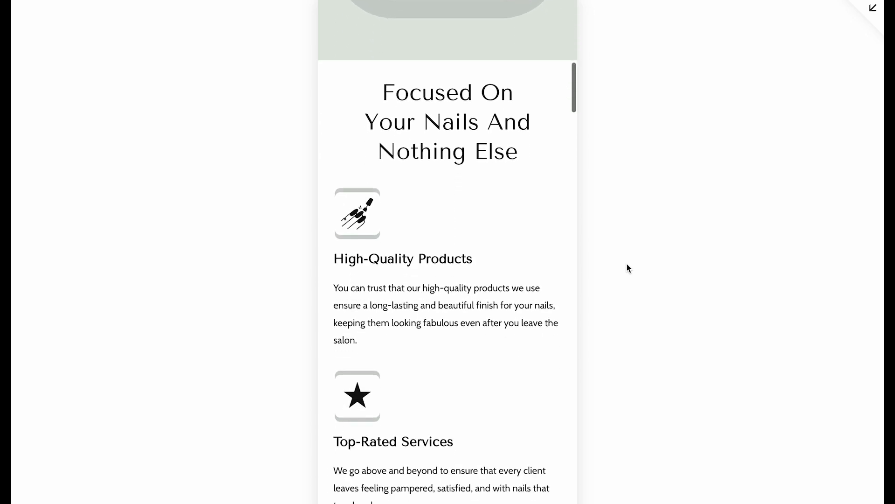
scroll(627, 264, "down", 15)
scroll(627, 264, "down", 15)
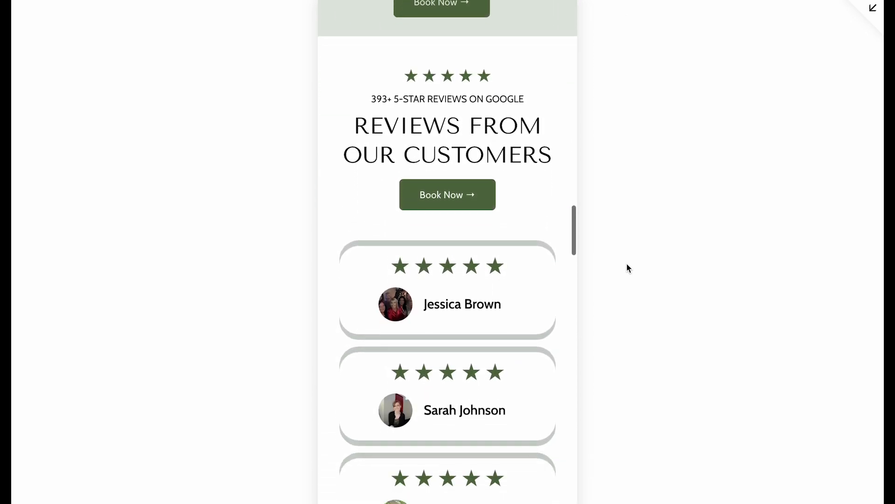
scroll(627, 264, "down", 15)
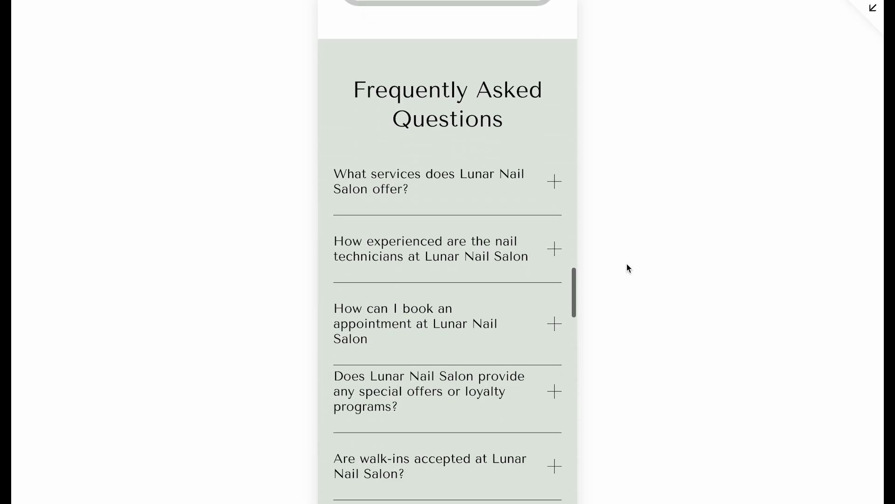